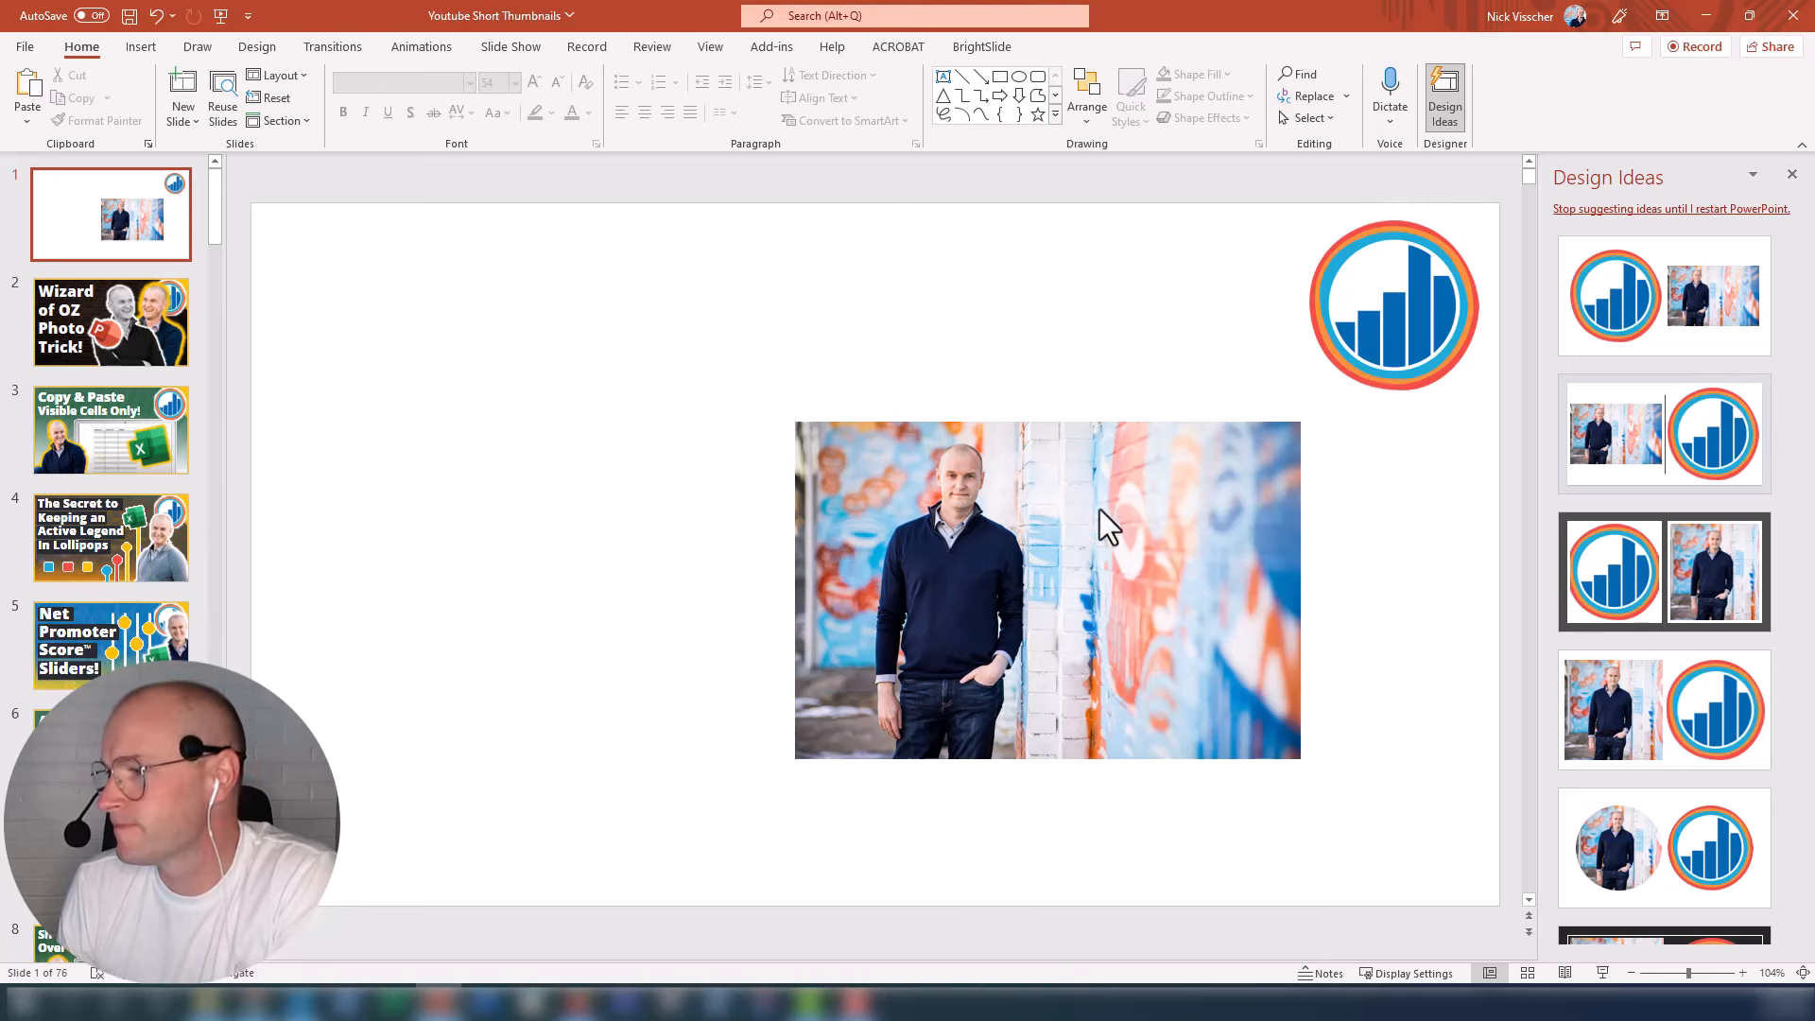
# Step: Move the presenter photo to the upper left and enlarge it to fill most of the slide
pyautogui.moveTo(1009, 556); pyautogui.dragTo(584, 411)
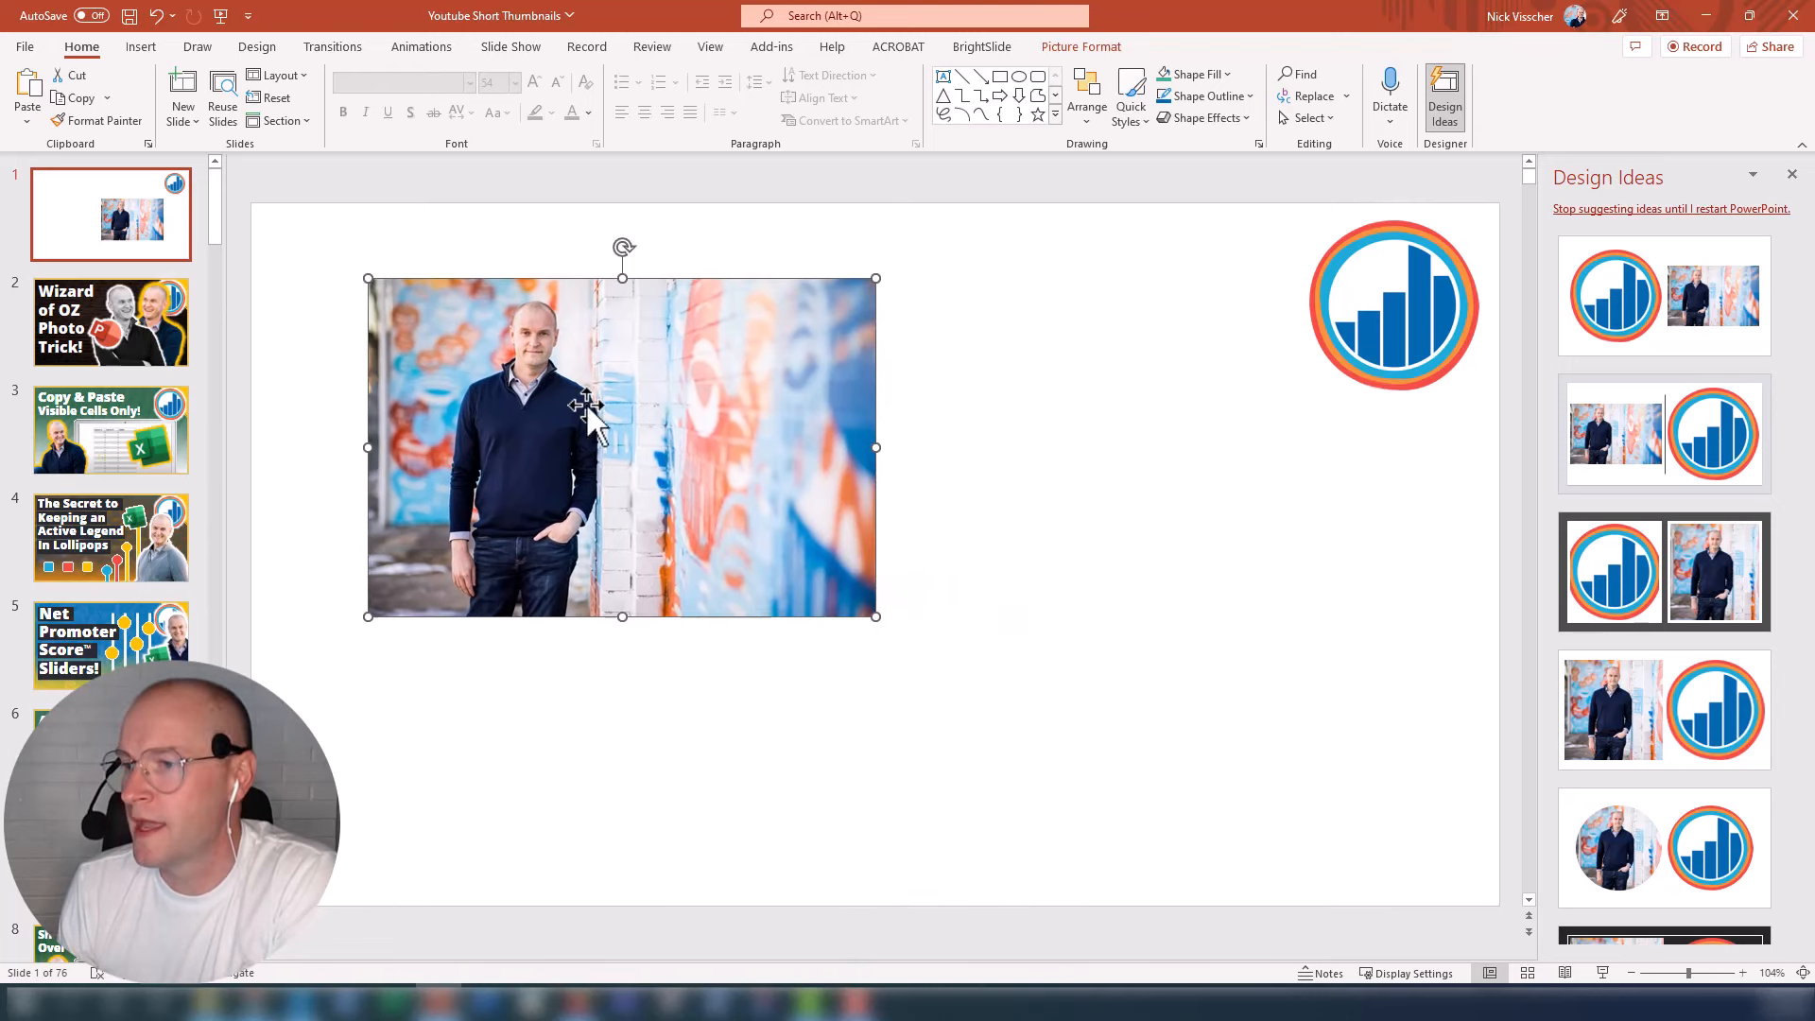
pyautogui.moveTo(877, 616)
pyautogui.mouseDown()
pyautogui.moveTo(981, 745)
pyautogui.moveTo(1248, 855)
pyautogui.mouseUp()
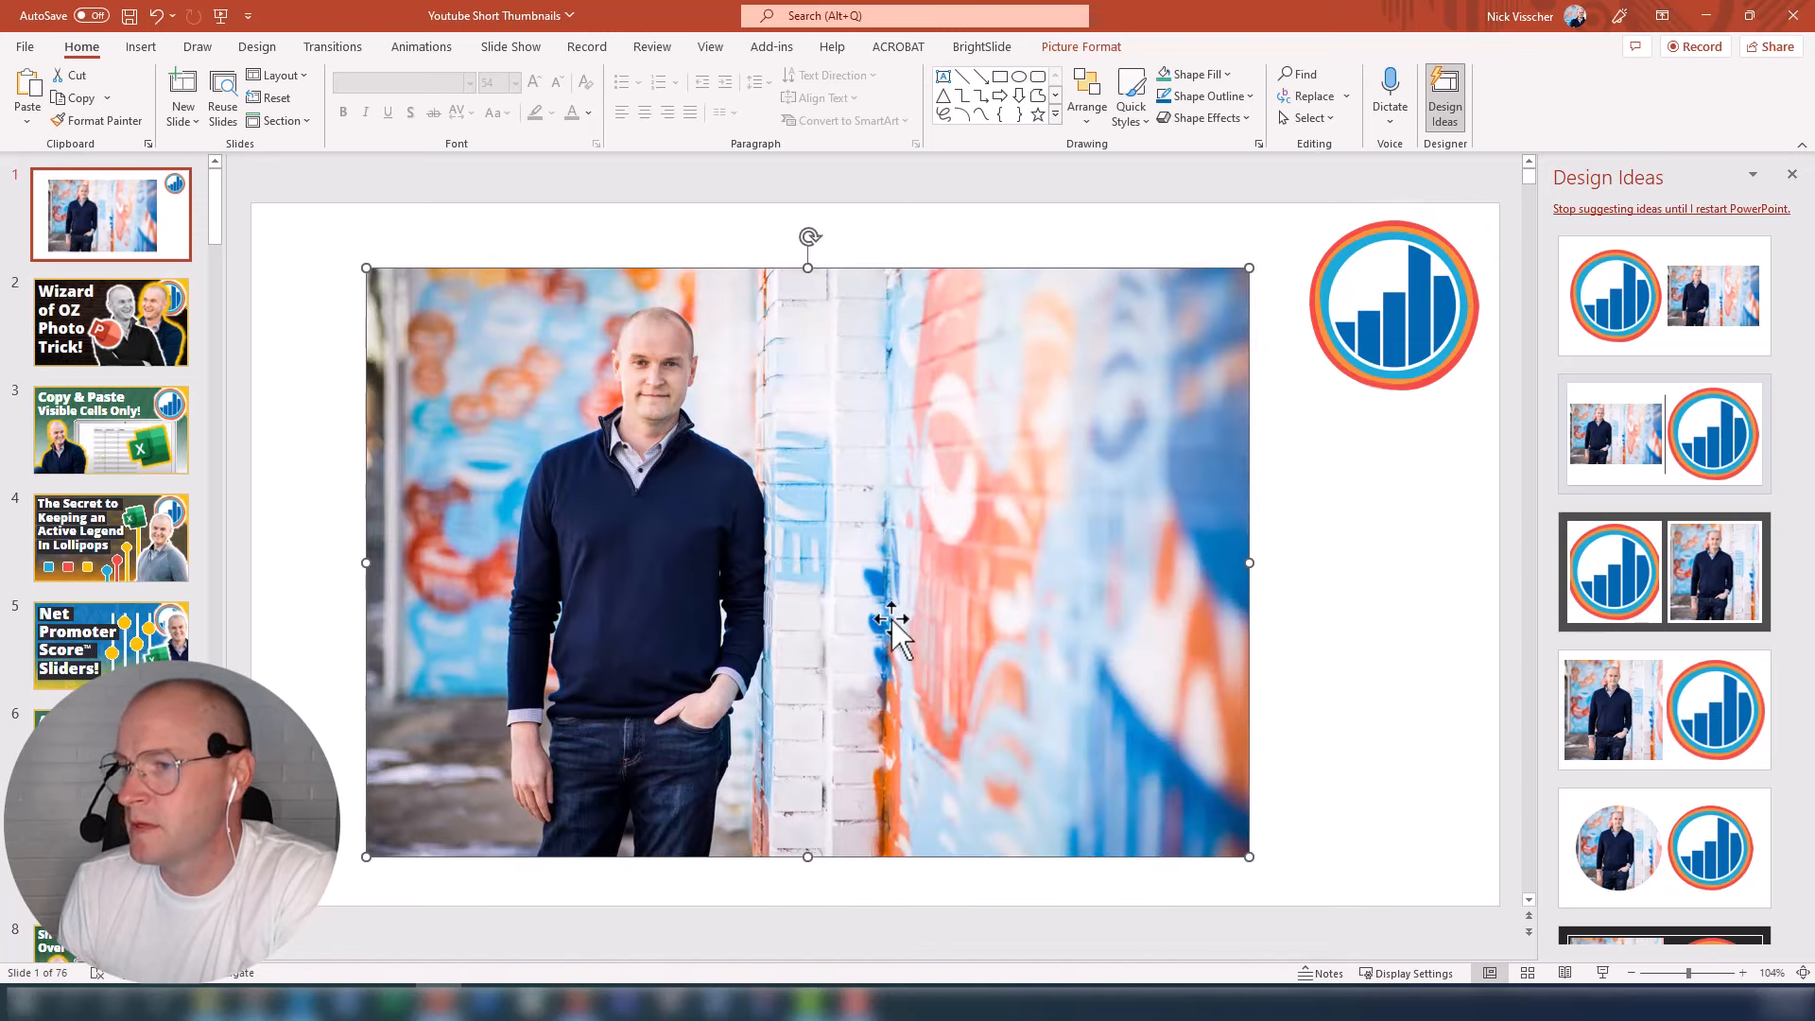
pyautogui.moveTo(366, 269)
pyautogui.mouseDown()
pyautogui.moveTo(334, 226)
pyautogui.moveTo(320, 263)
pyautogui.mouseUp()
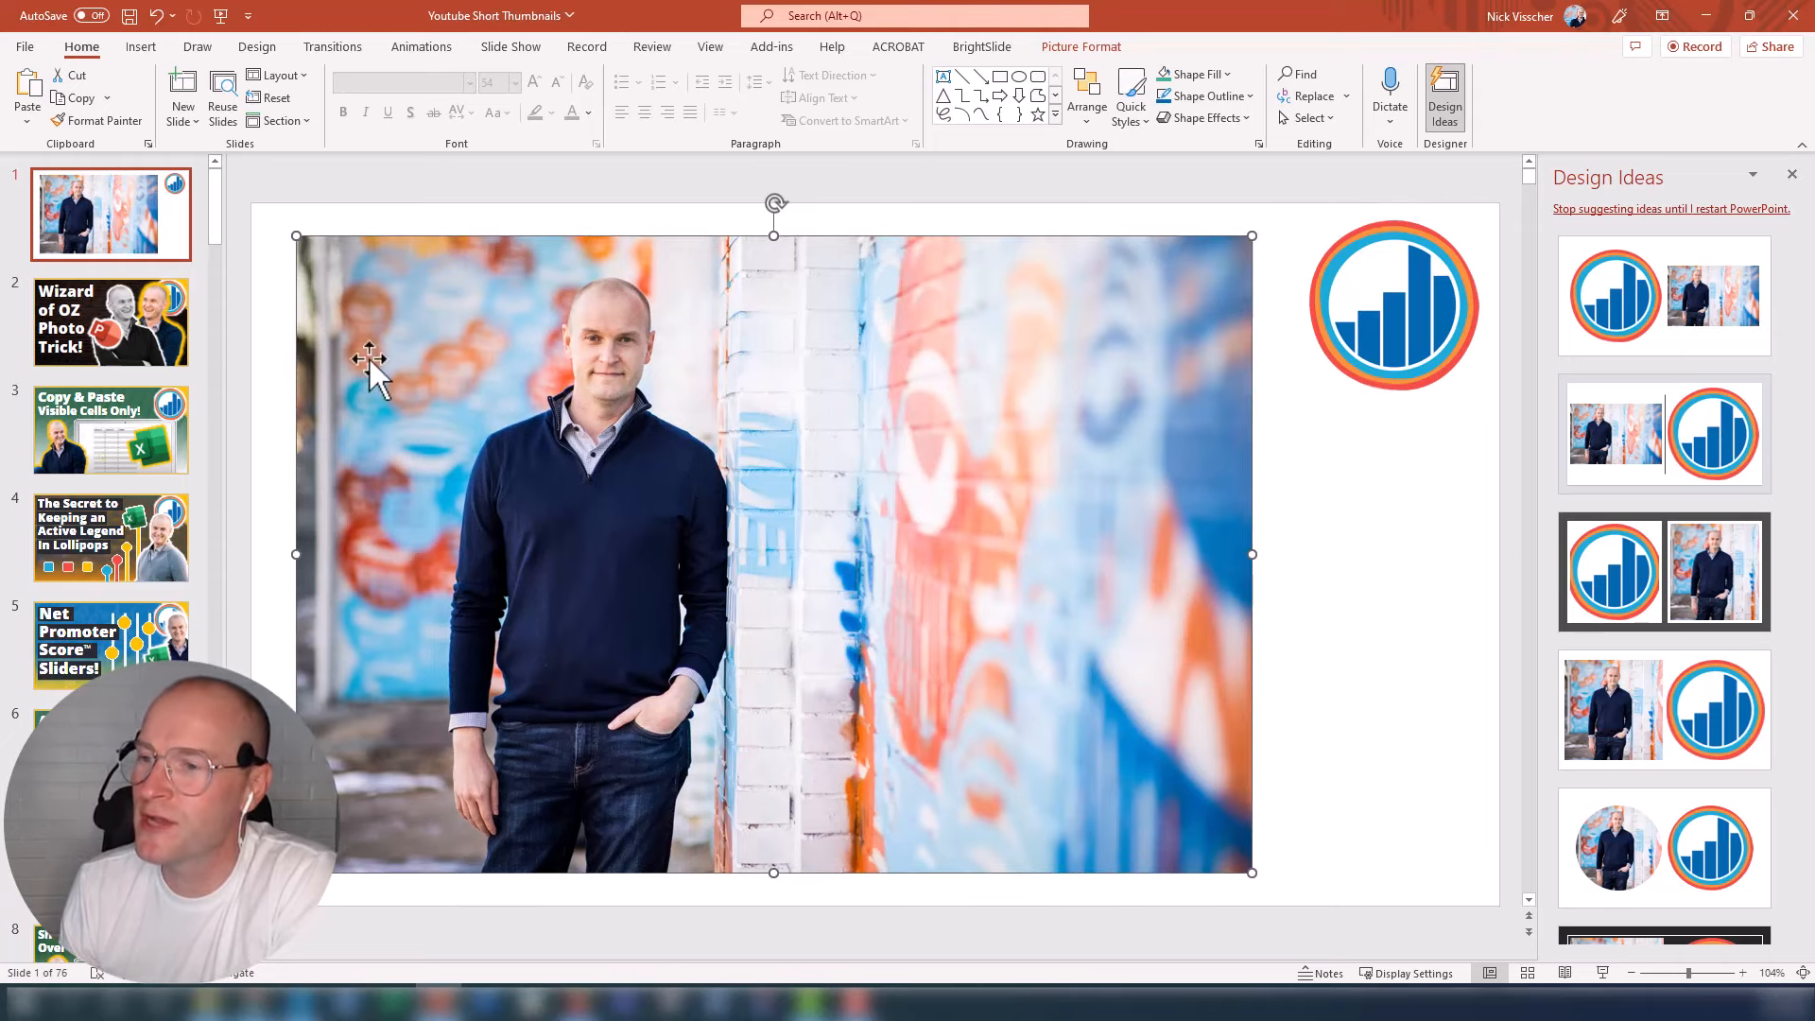
# Step: Reselect the enlarged photo, leaving it selected for formatting
pyautogui.click(1306, 614)
pyautogui.click(523, 607)
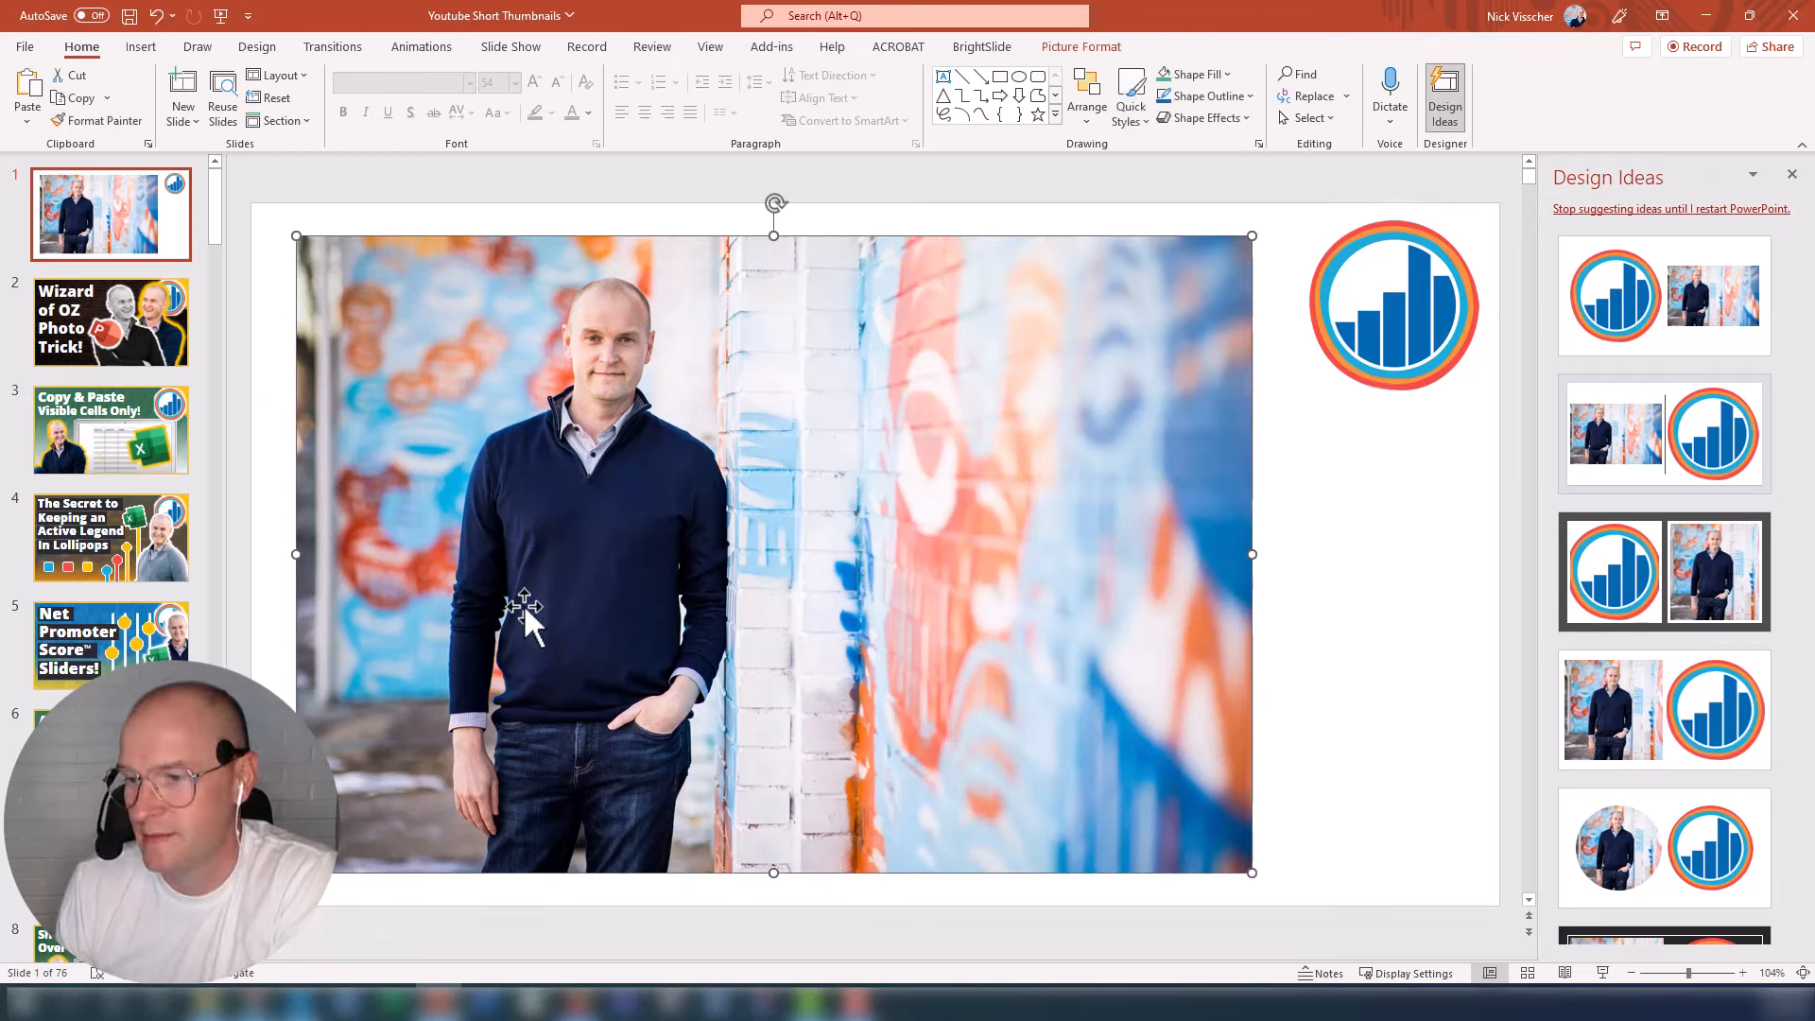
pyautogui.click(288, 640)
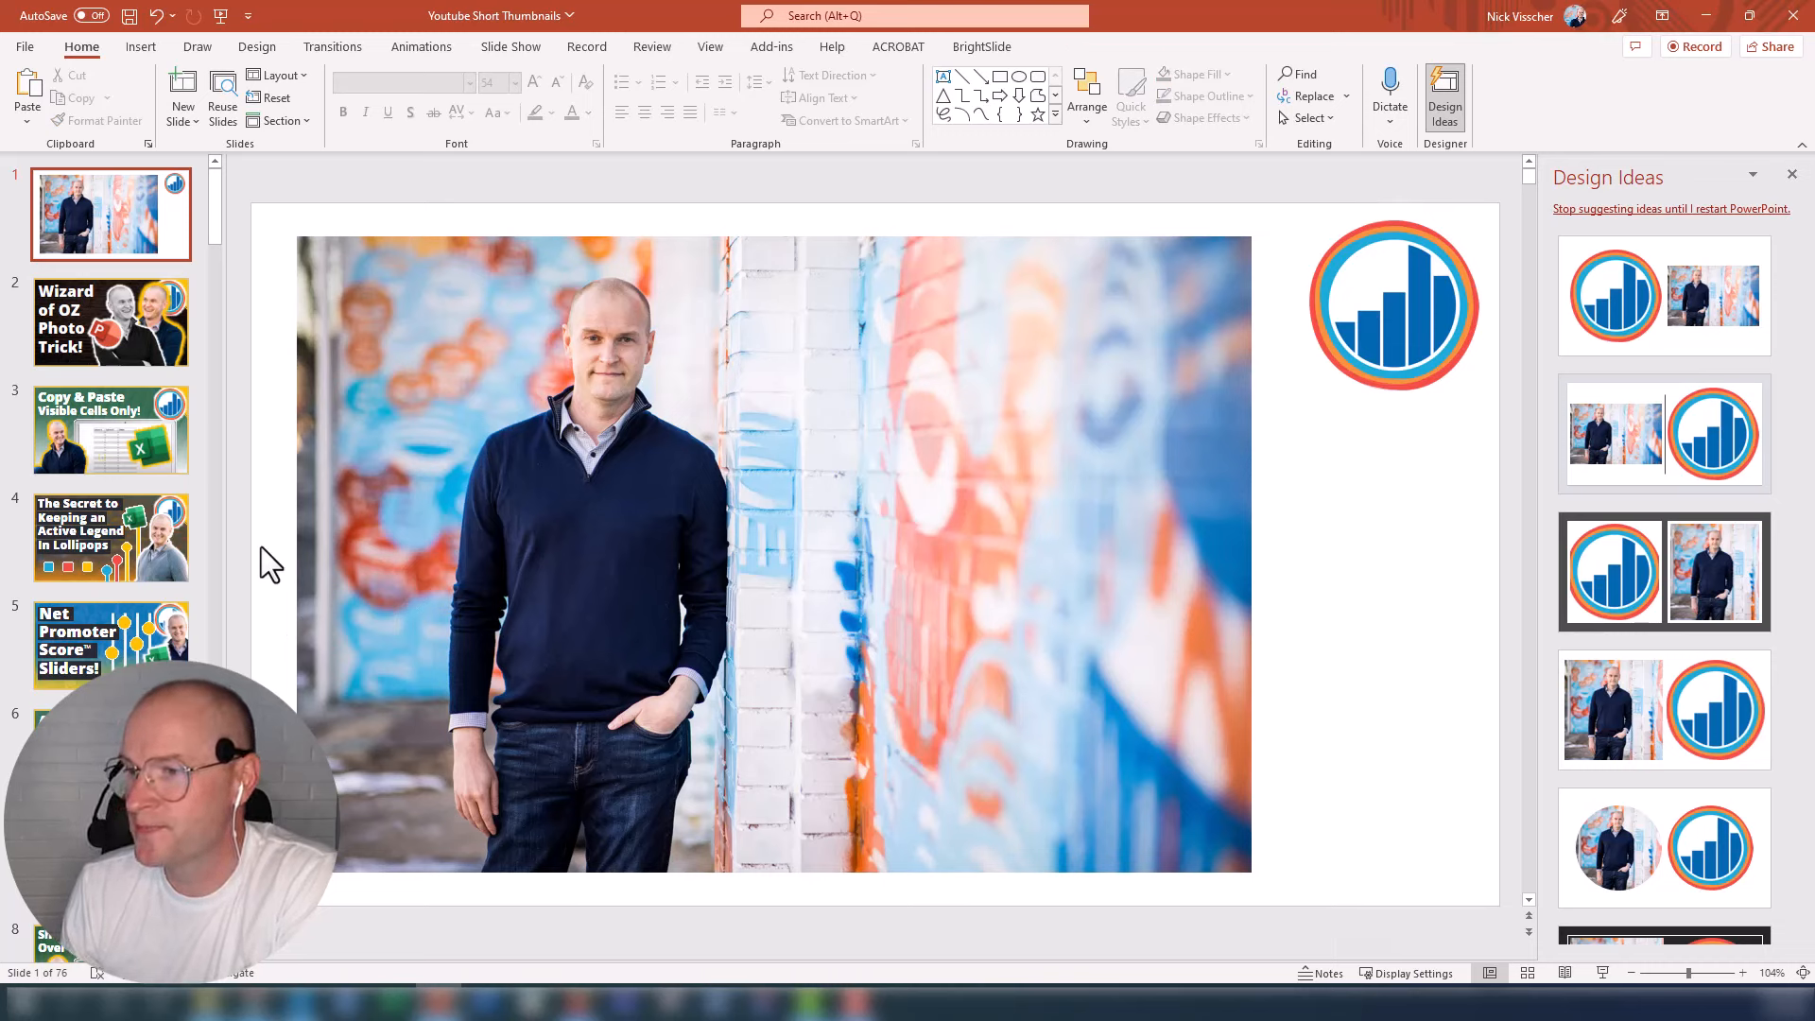
pyautogui.click(376, 548)
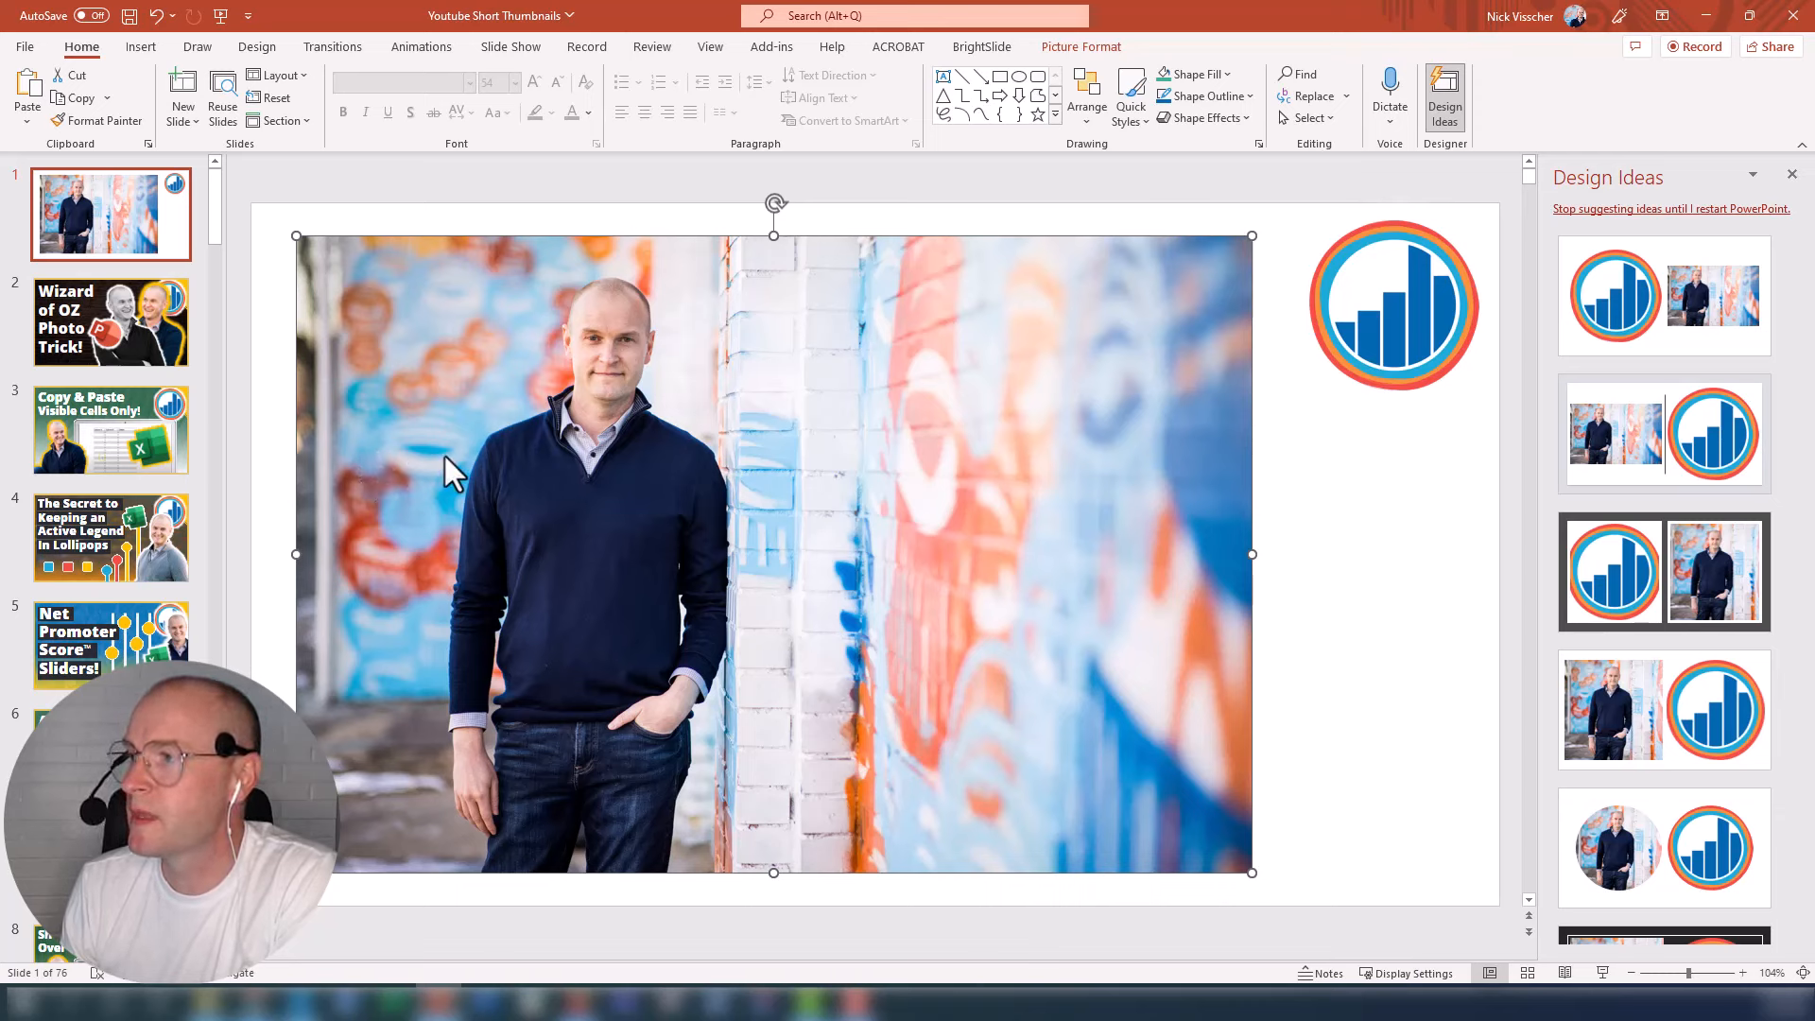
# Step: Start Remove Background on the photo and switch to marking areas to keep
pyautogui.click(1081, 48)
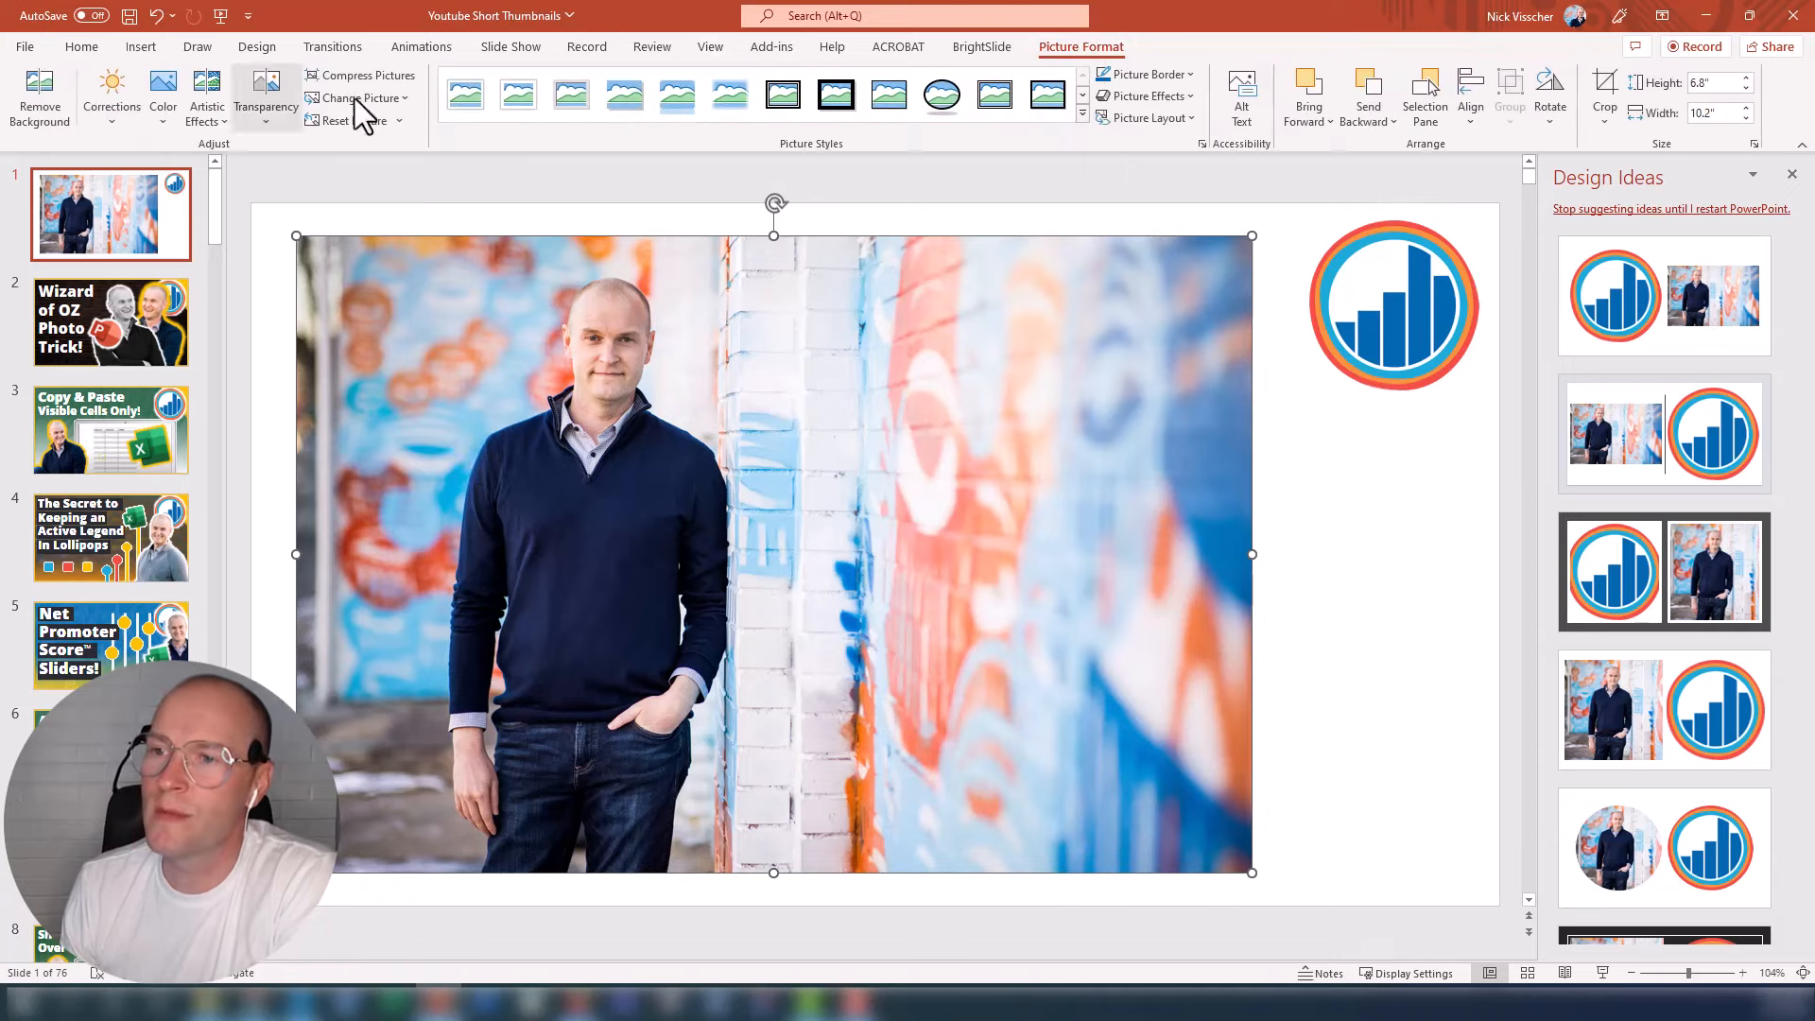
pyautogui.click(40, 97)
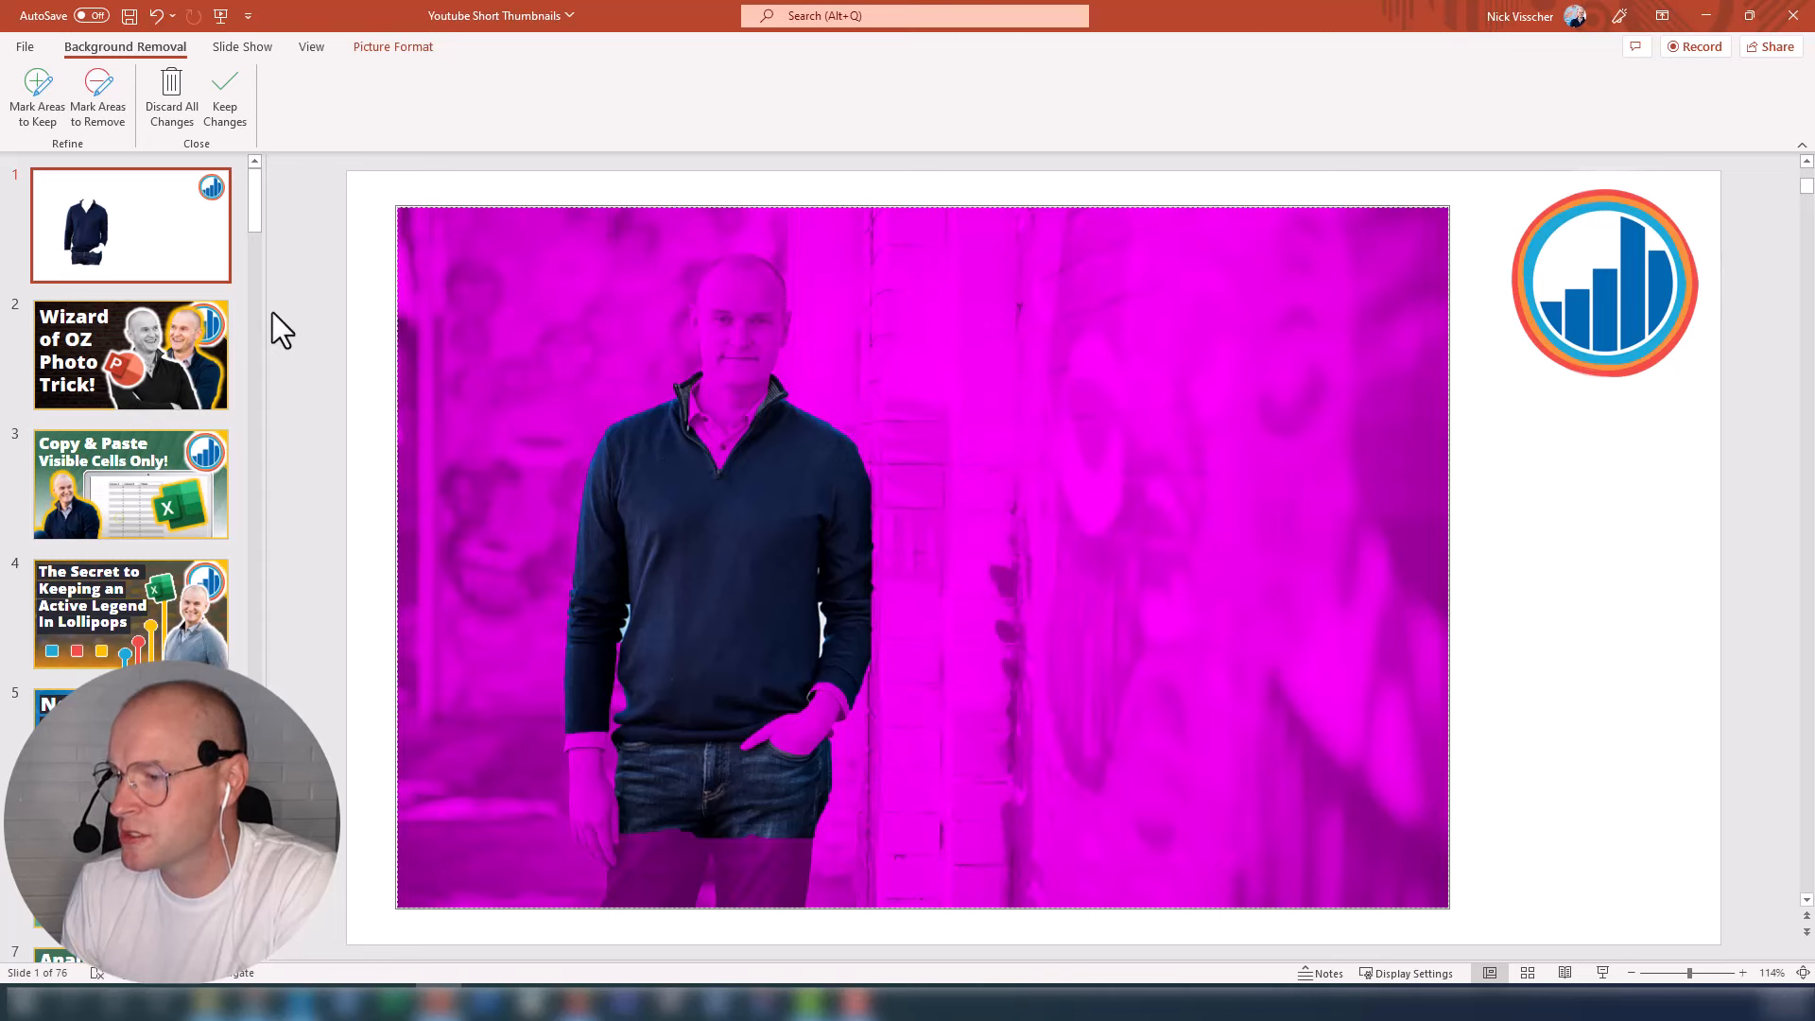
pyautogui.click(38, 99)
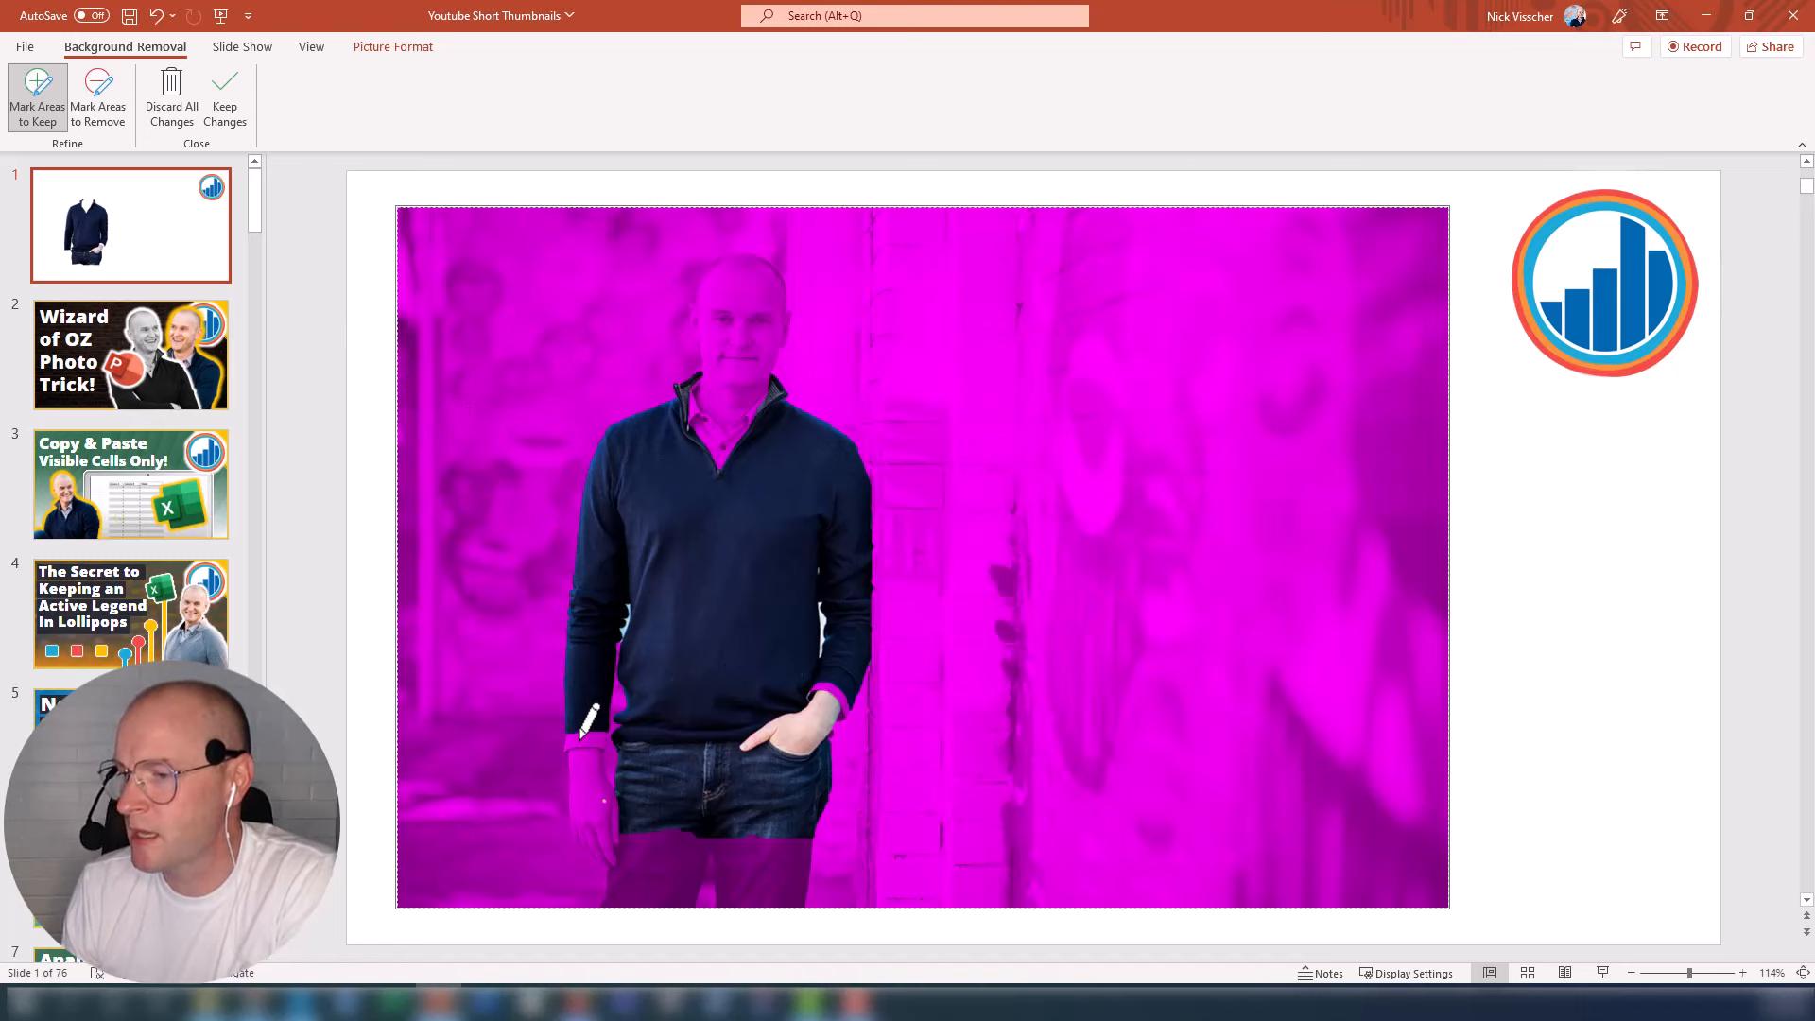
# Step: Mark the presenter's hand, forearm, jeans, face, head and ear to keep in the cut-out
pyautogui.moveTo(593, 716); pyautogui.dragTo(574, 737)
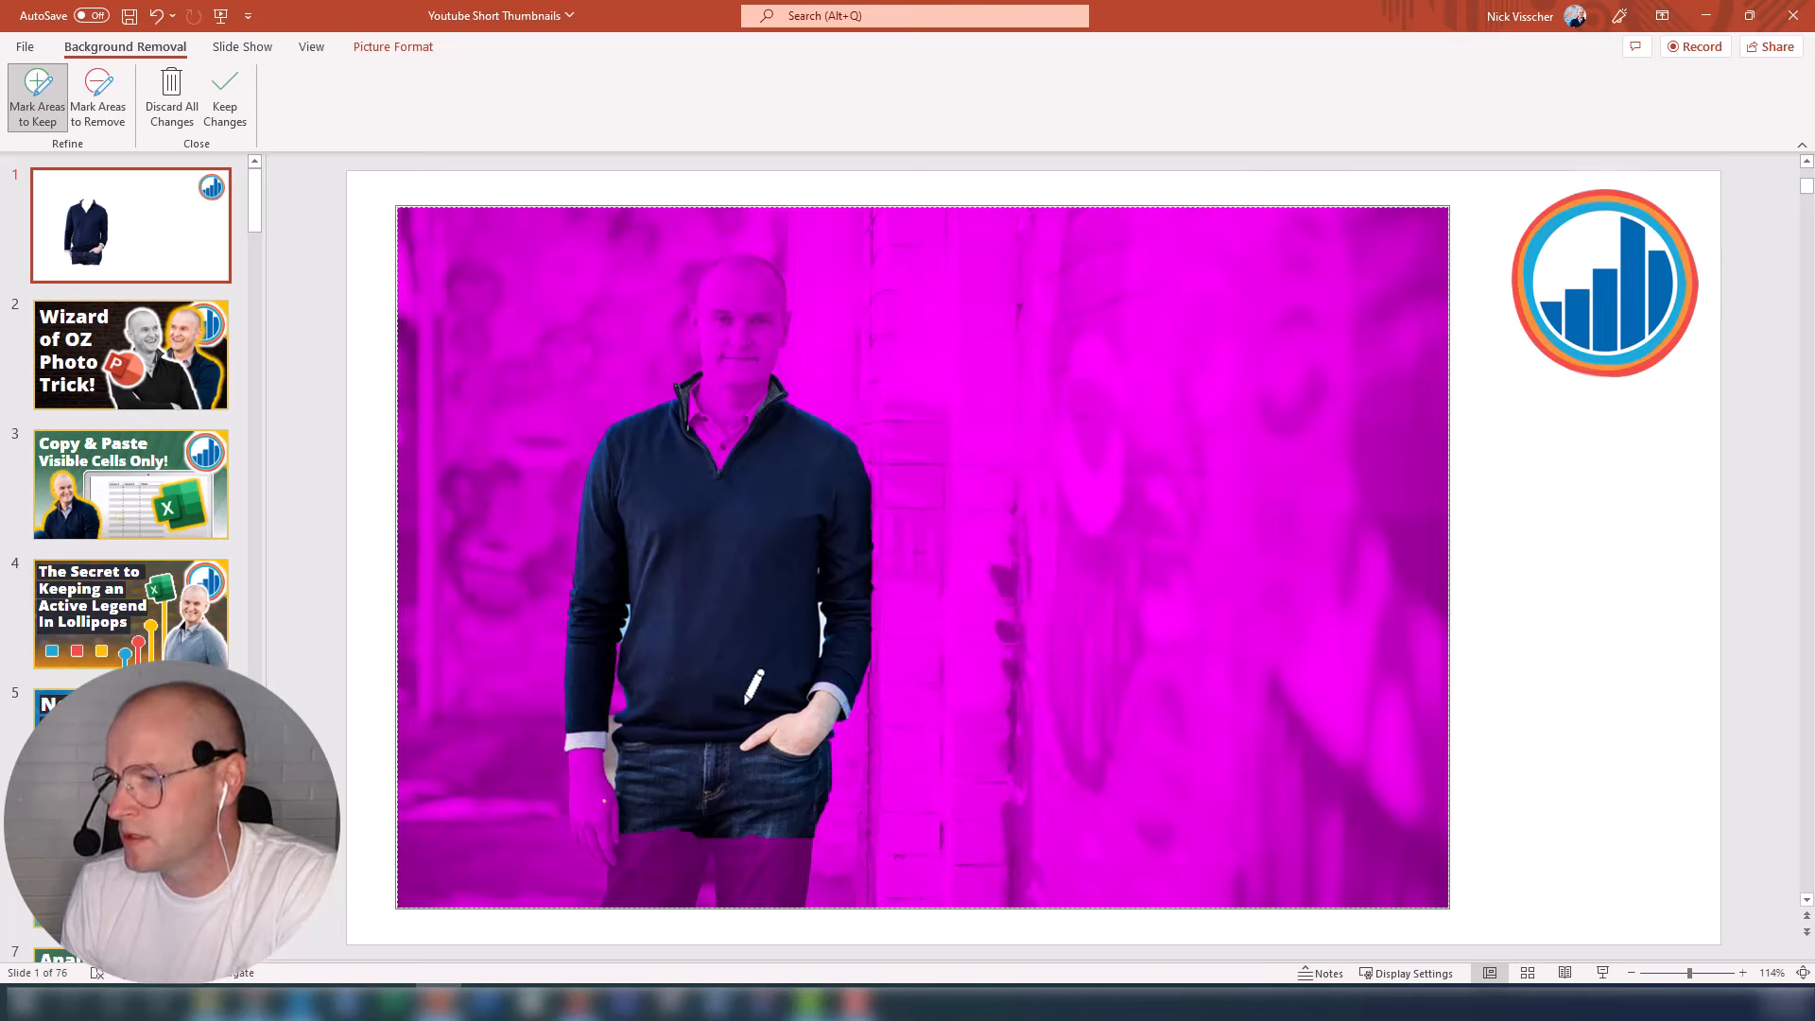
pyautogui.click(604, 779)
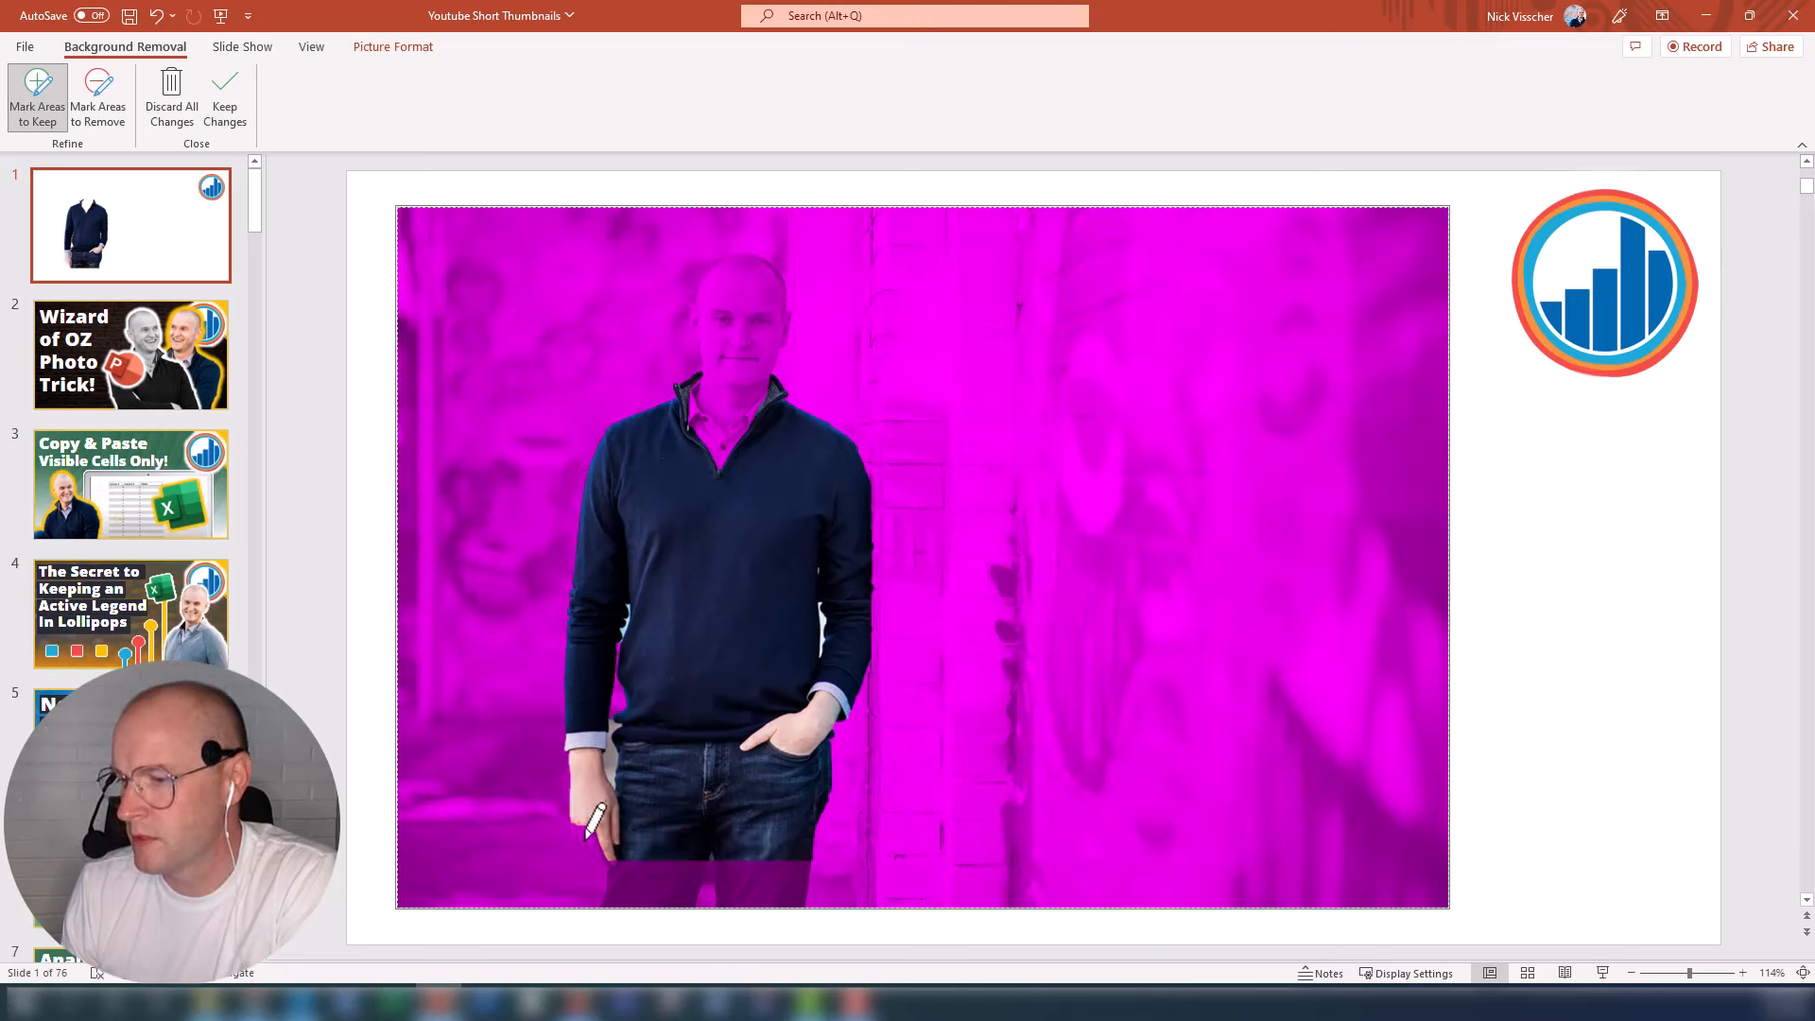
pyautogui.click(618, 688)
pyautogui.moveTo(724, 426); pyautogui.dragTo(746, 258)
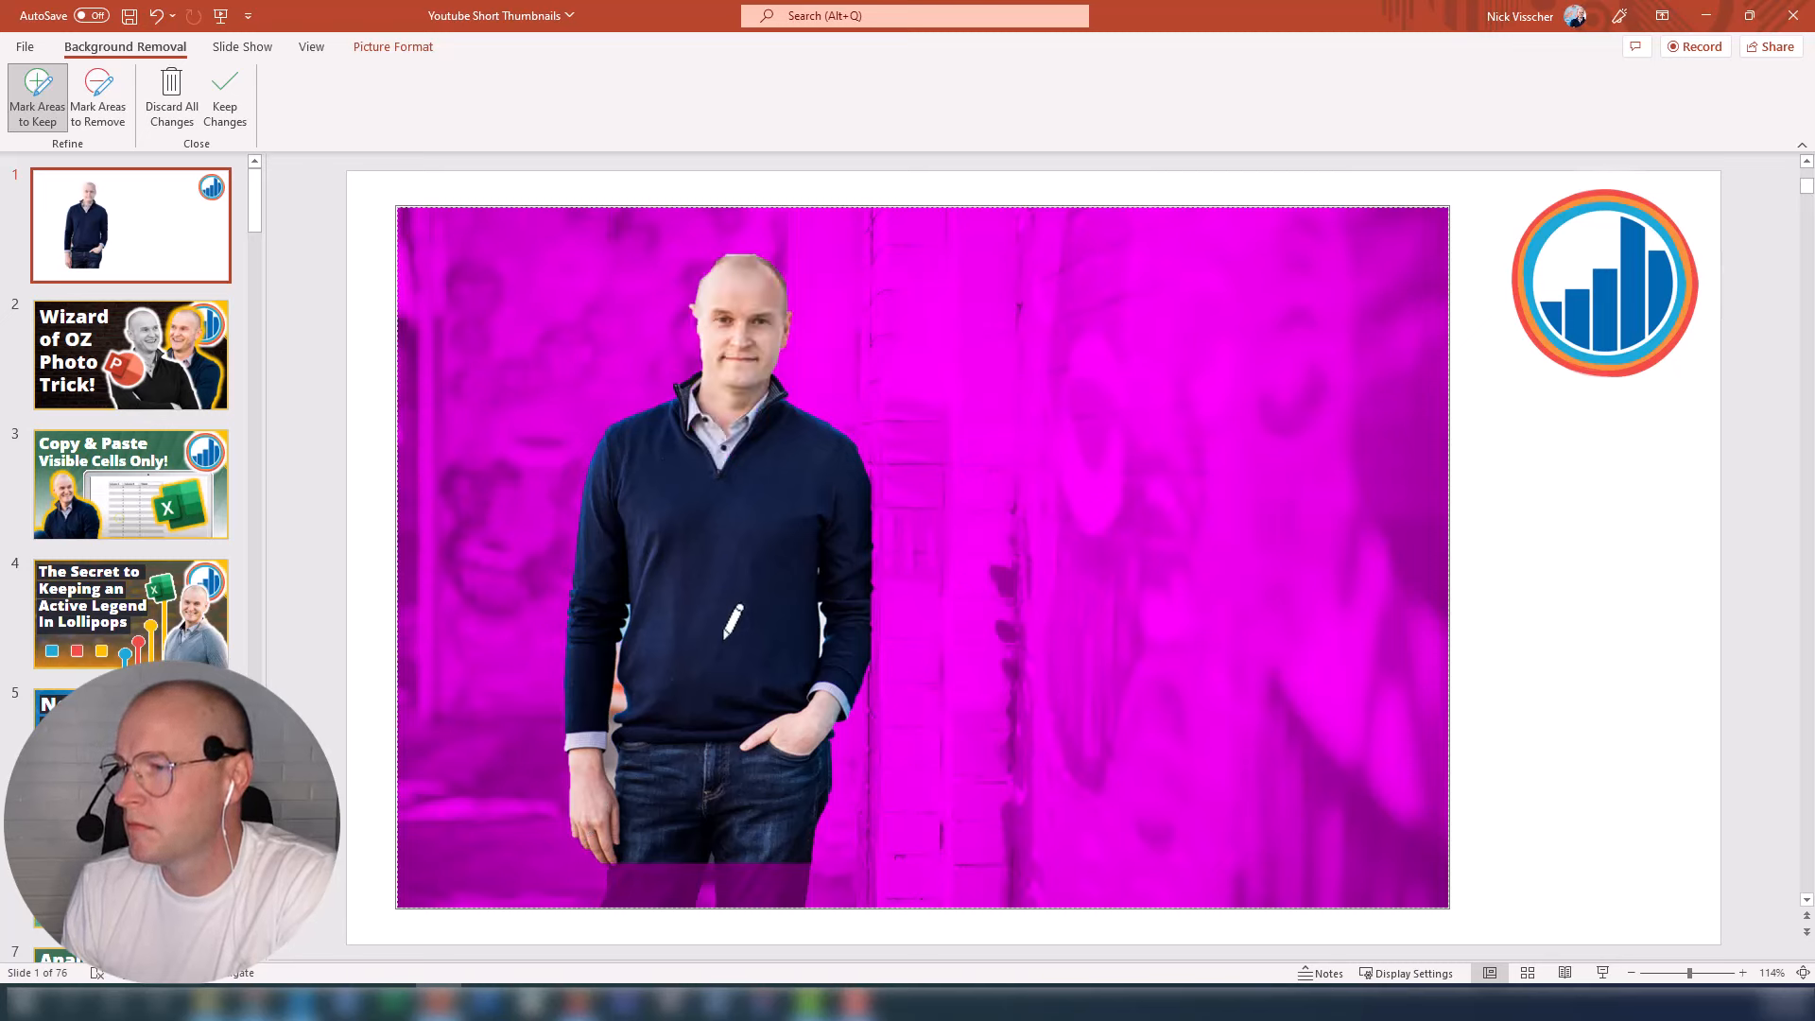
pyautogui.moveTo(692, 318); pyautogui.dragTo(781, 239)
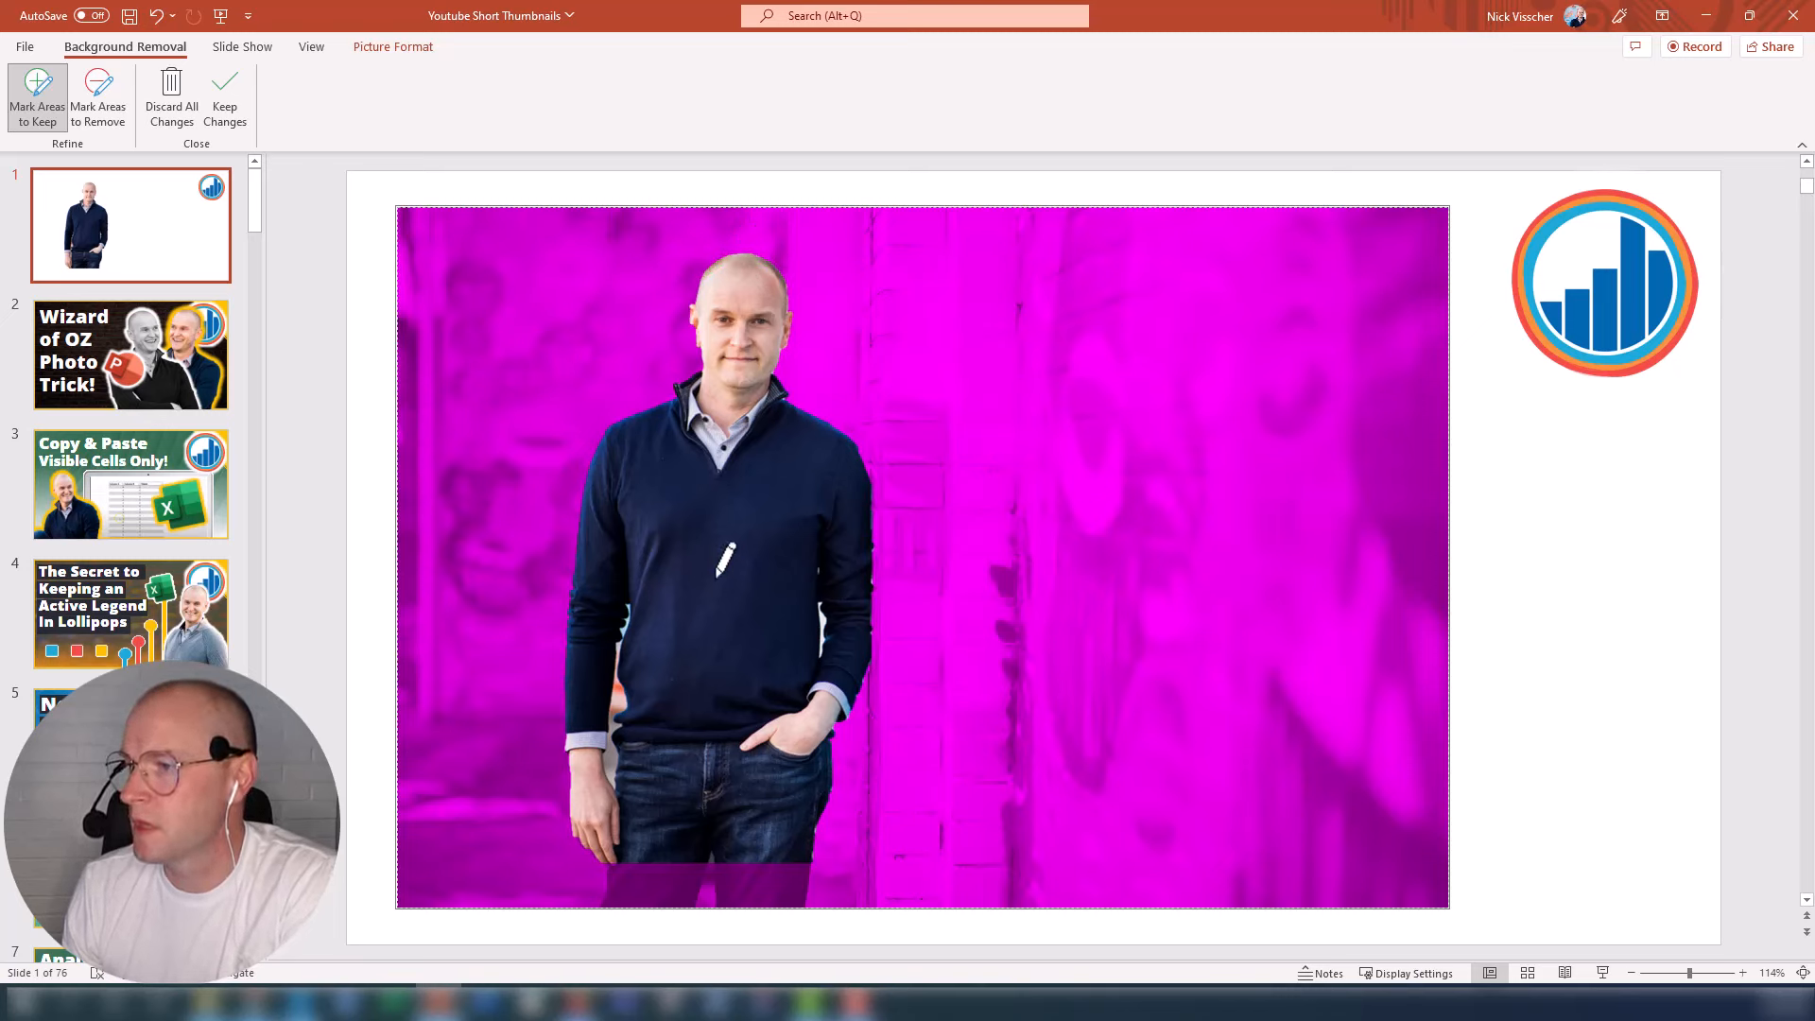
pyautogui.click(695, 329)
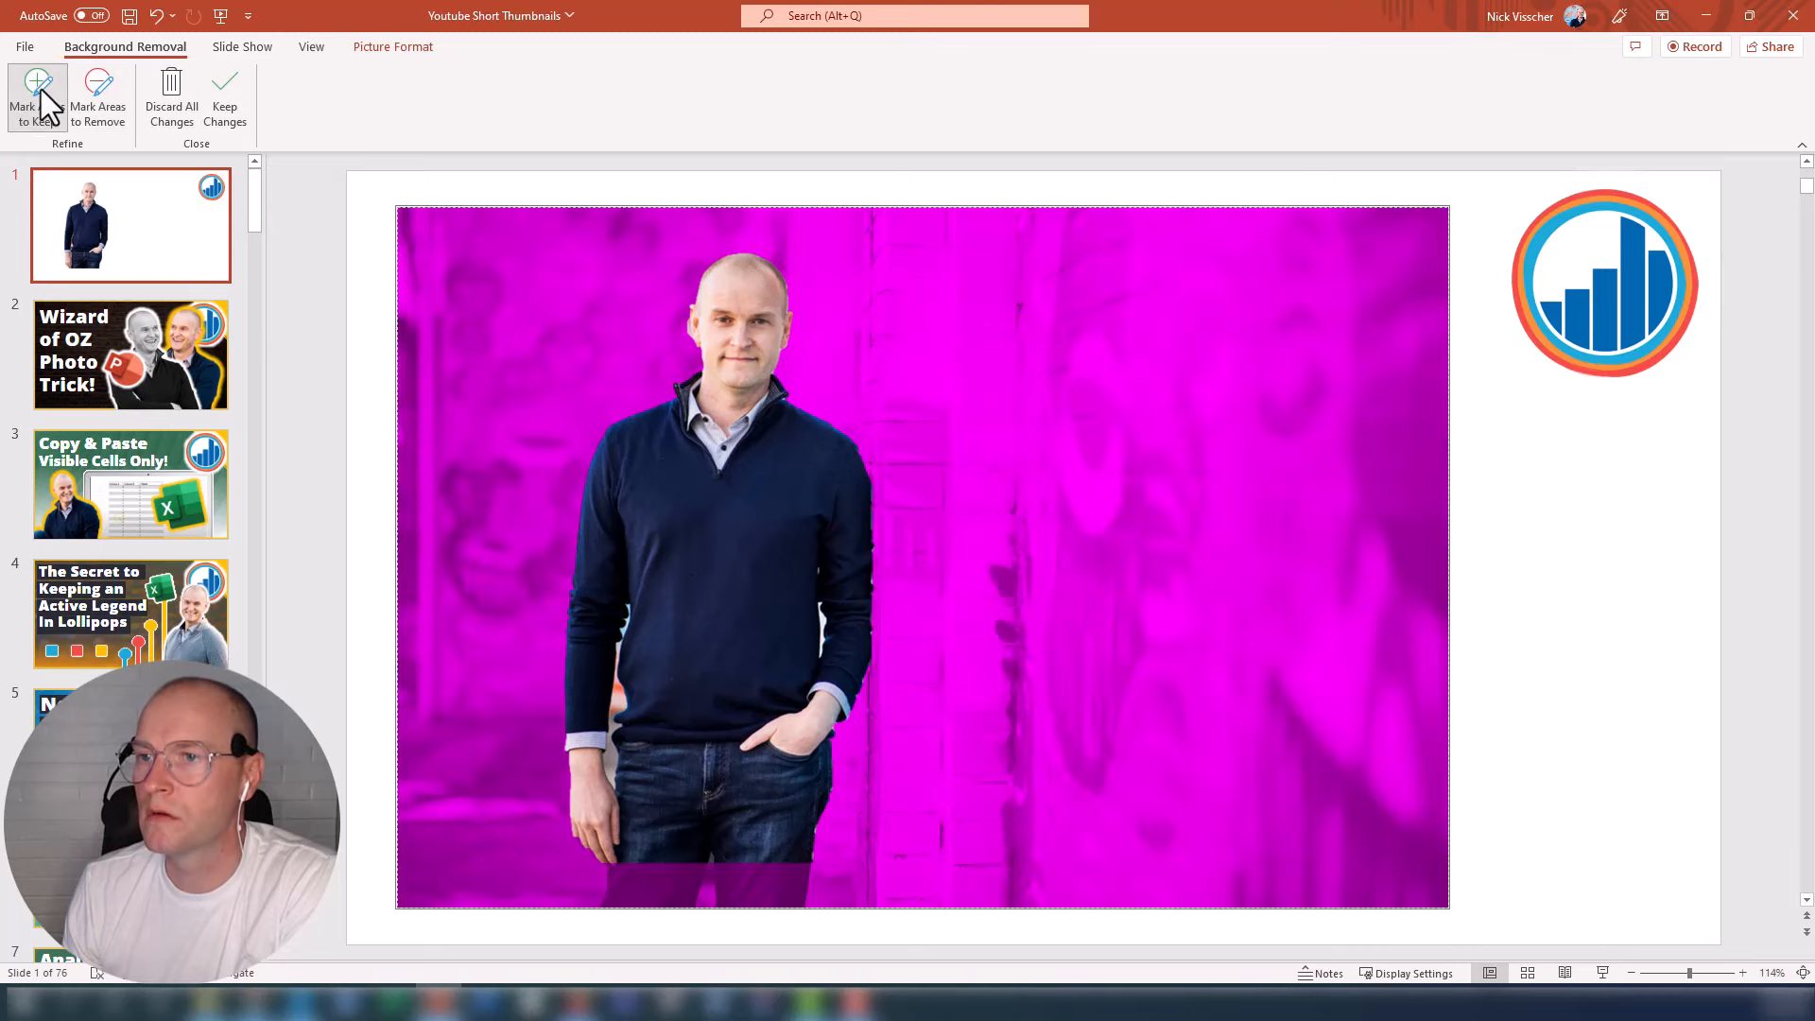
# Step: Apply the background removal, zoom in and reopen Remove Background on the cut-out
pyautogui.click(307, 202)
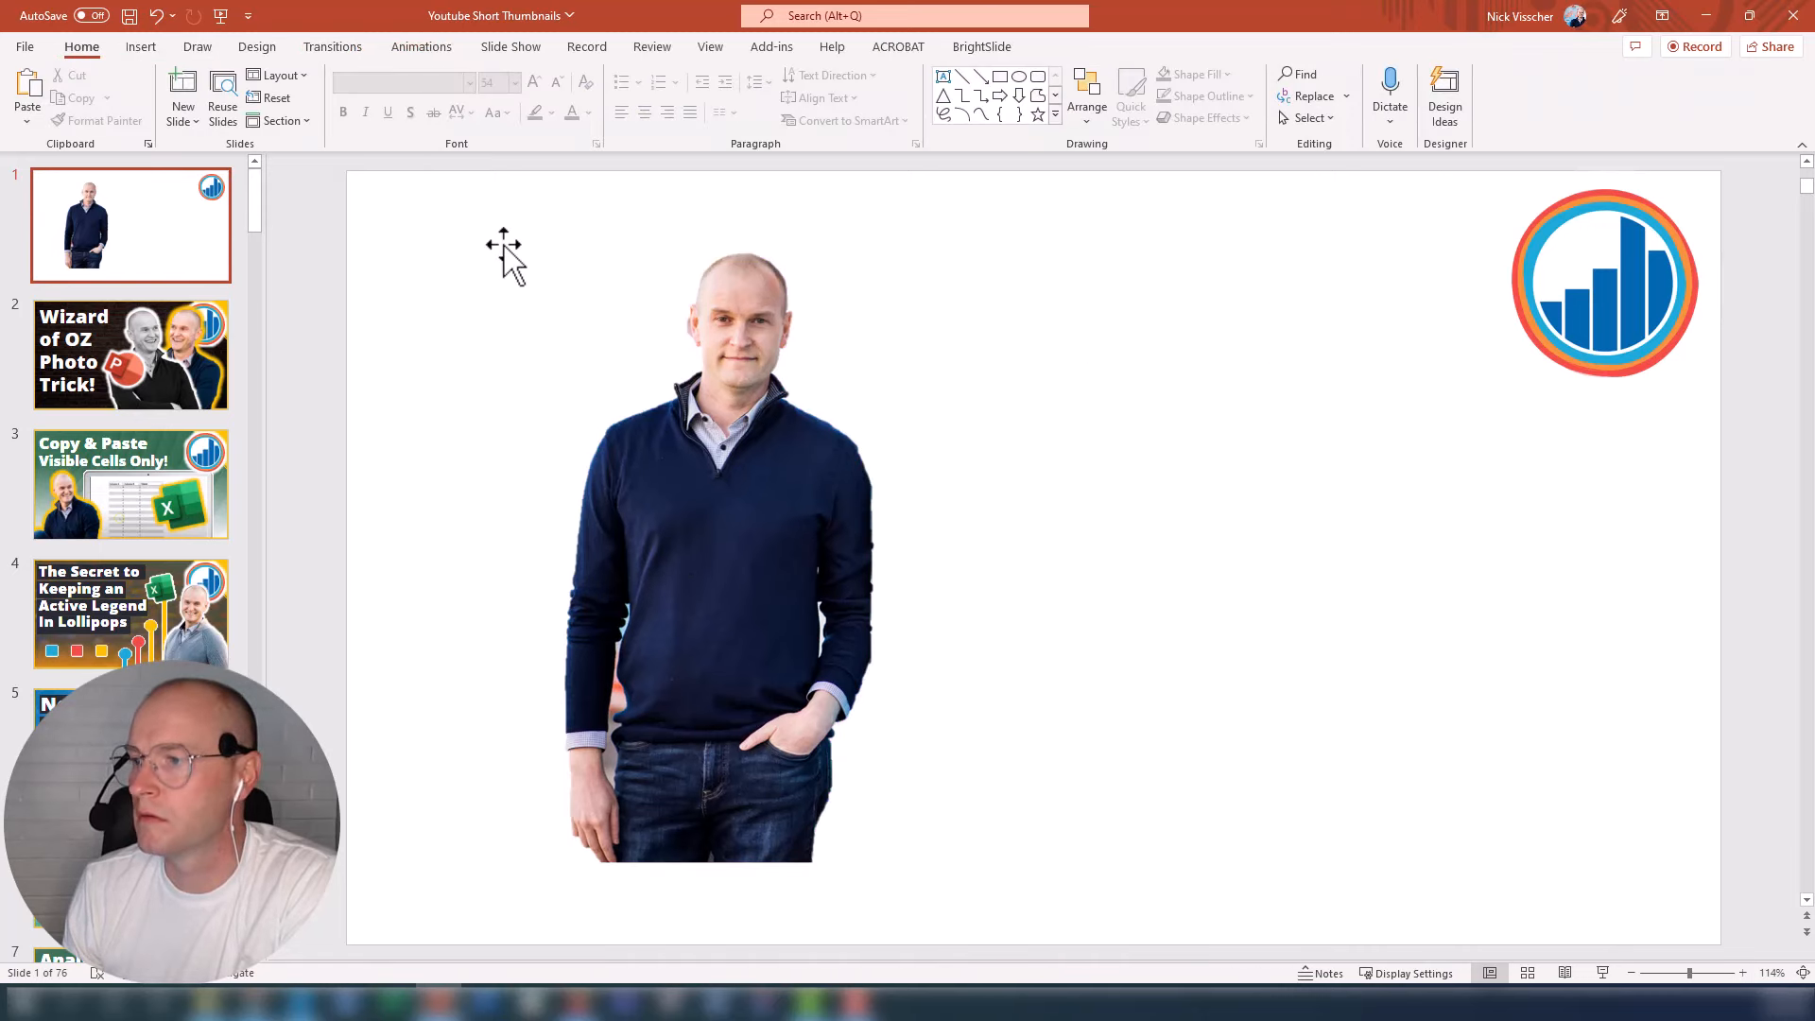
pyautogui.click(1745, 973)
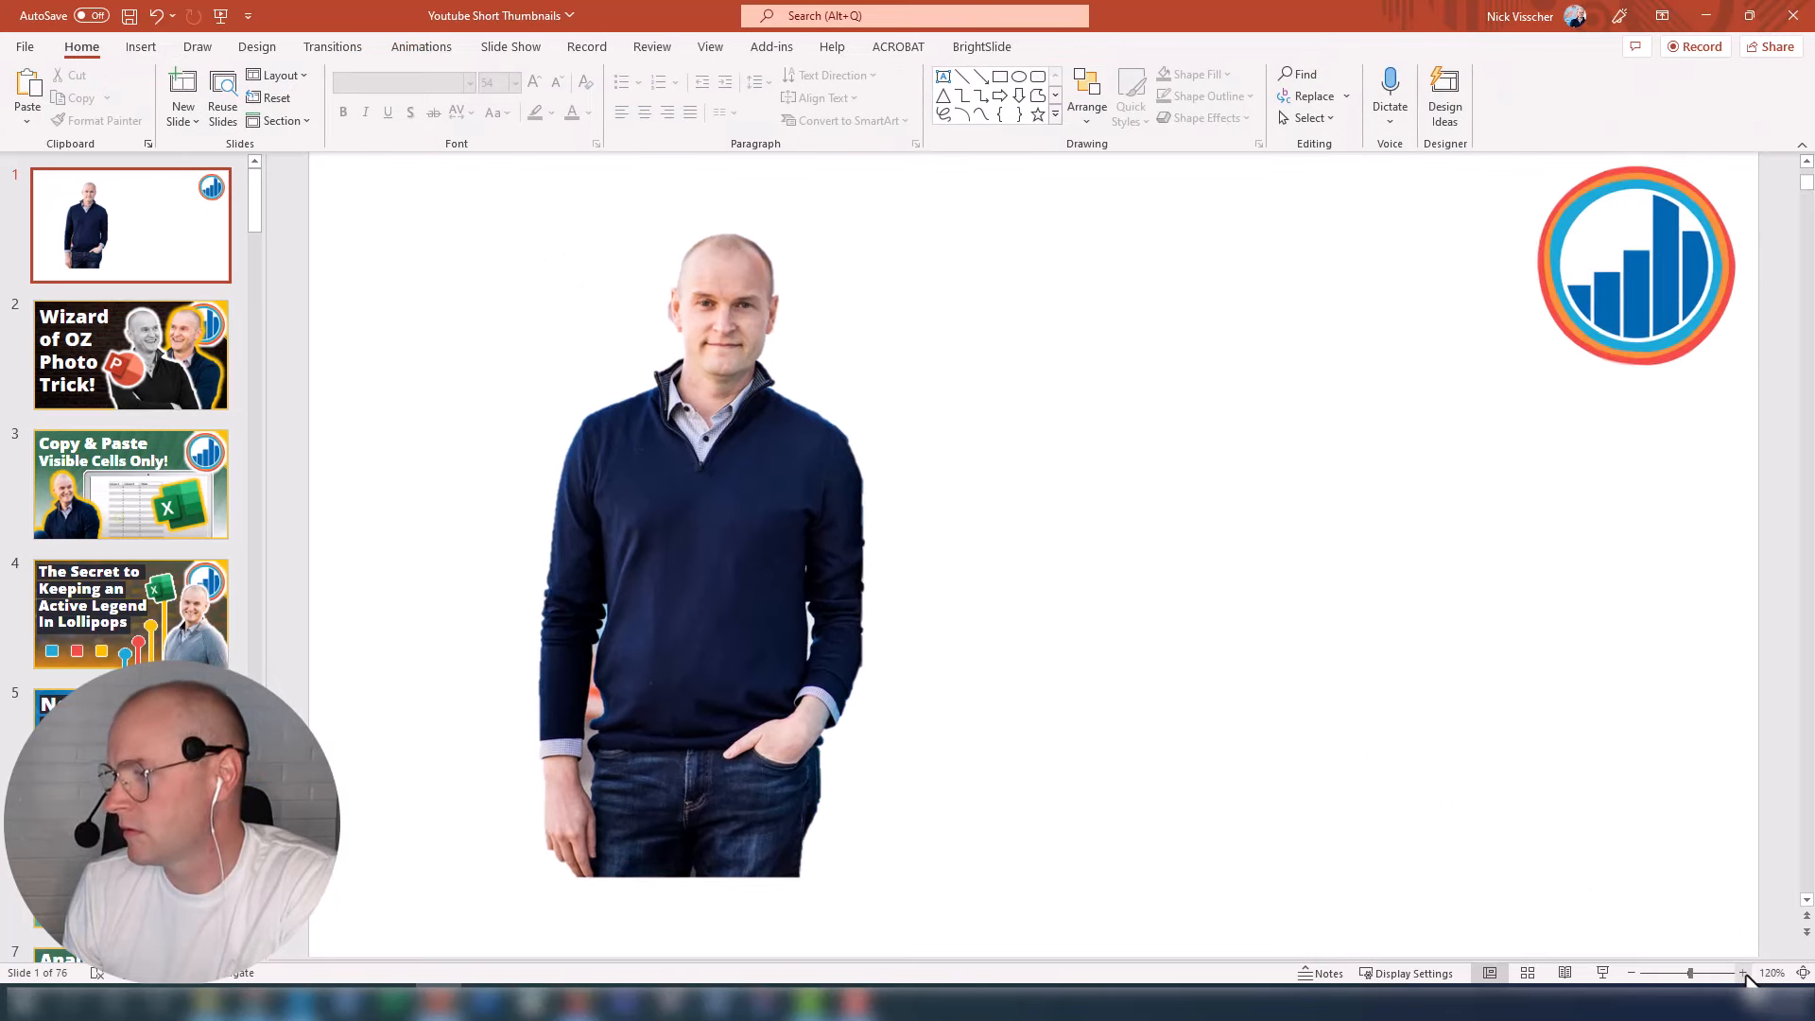
pyautogui.scroll(1, 612, 435)
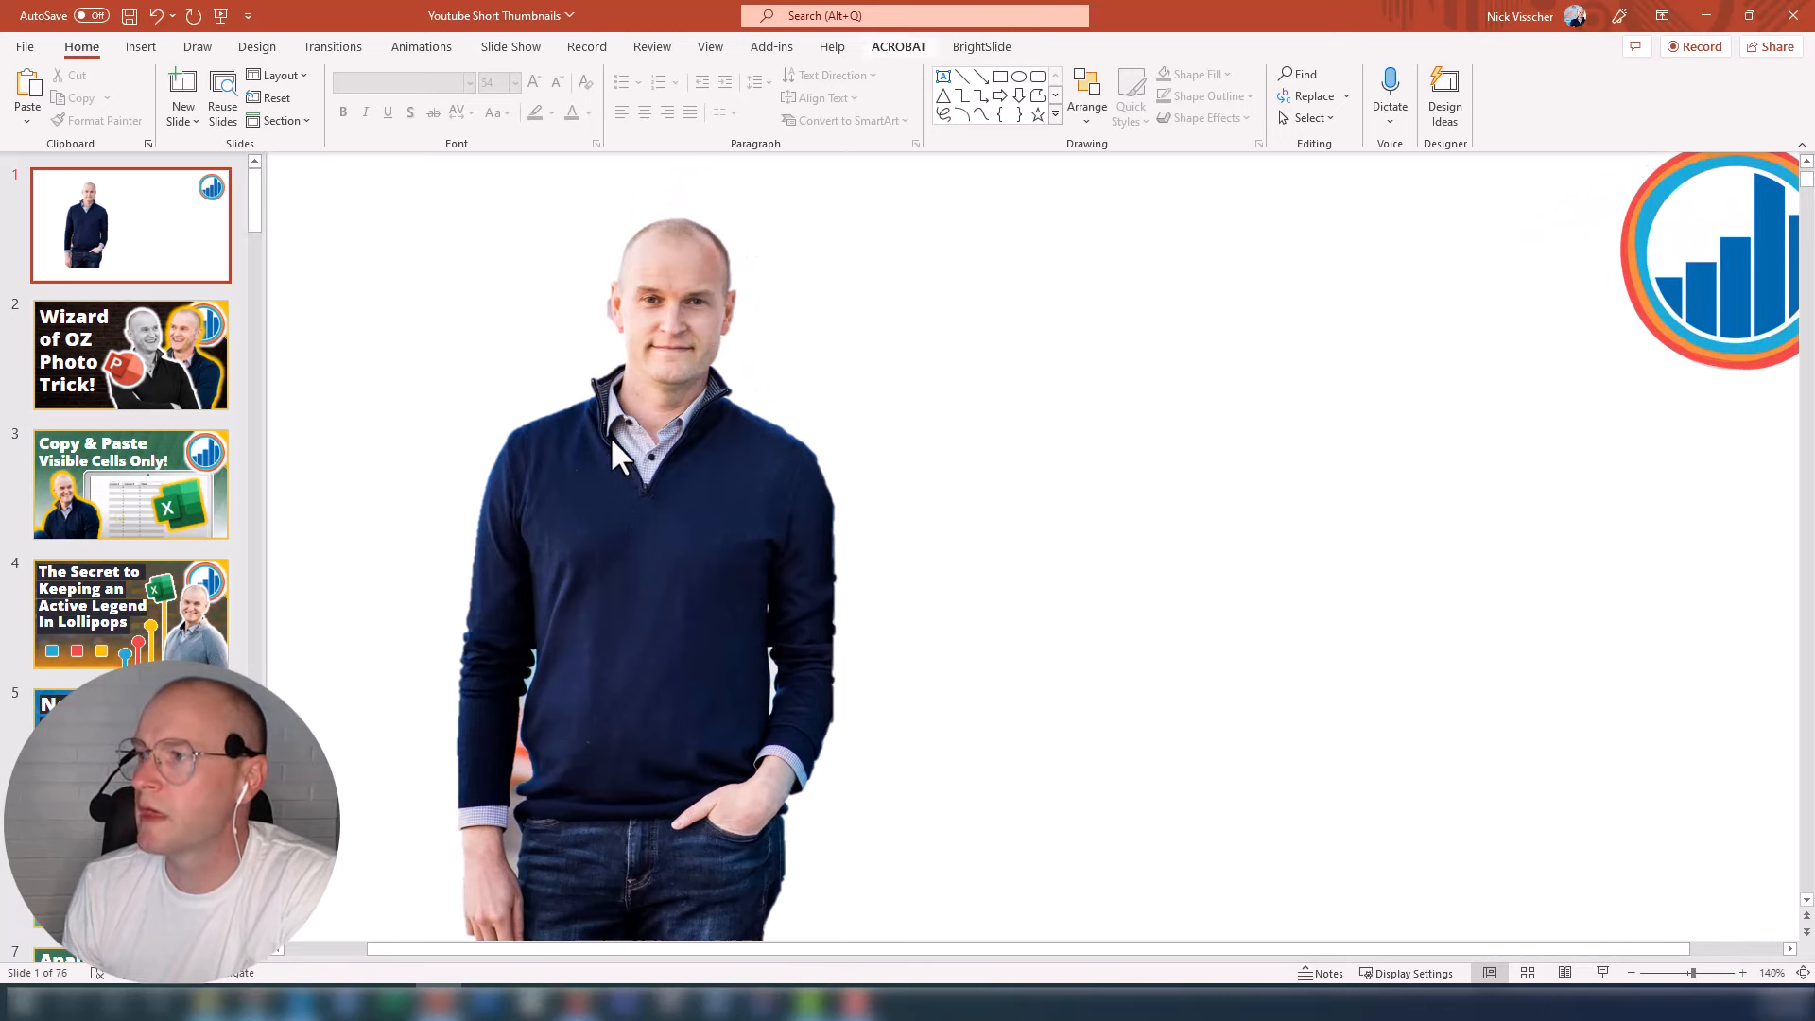
pyautogui.click(571, 645)
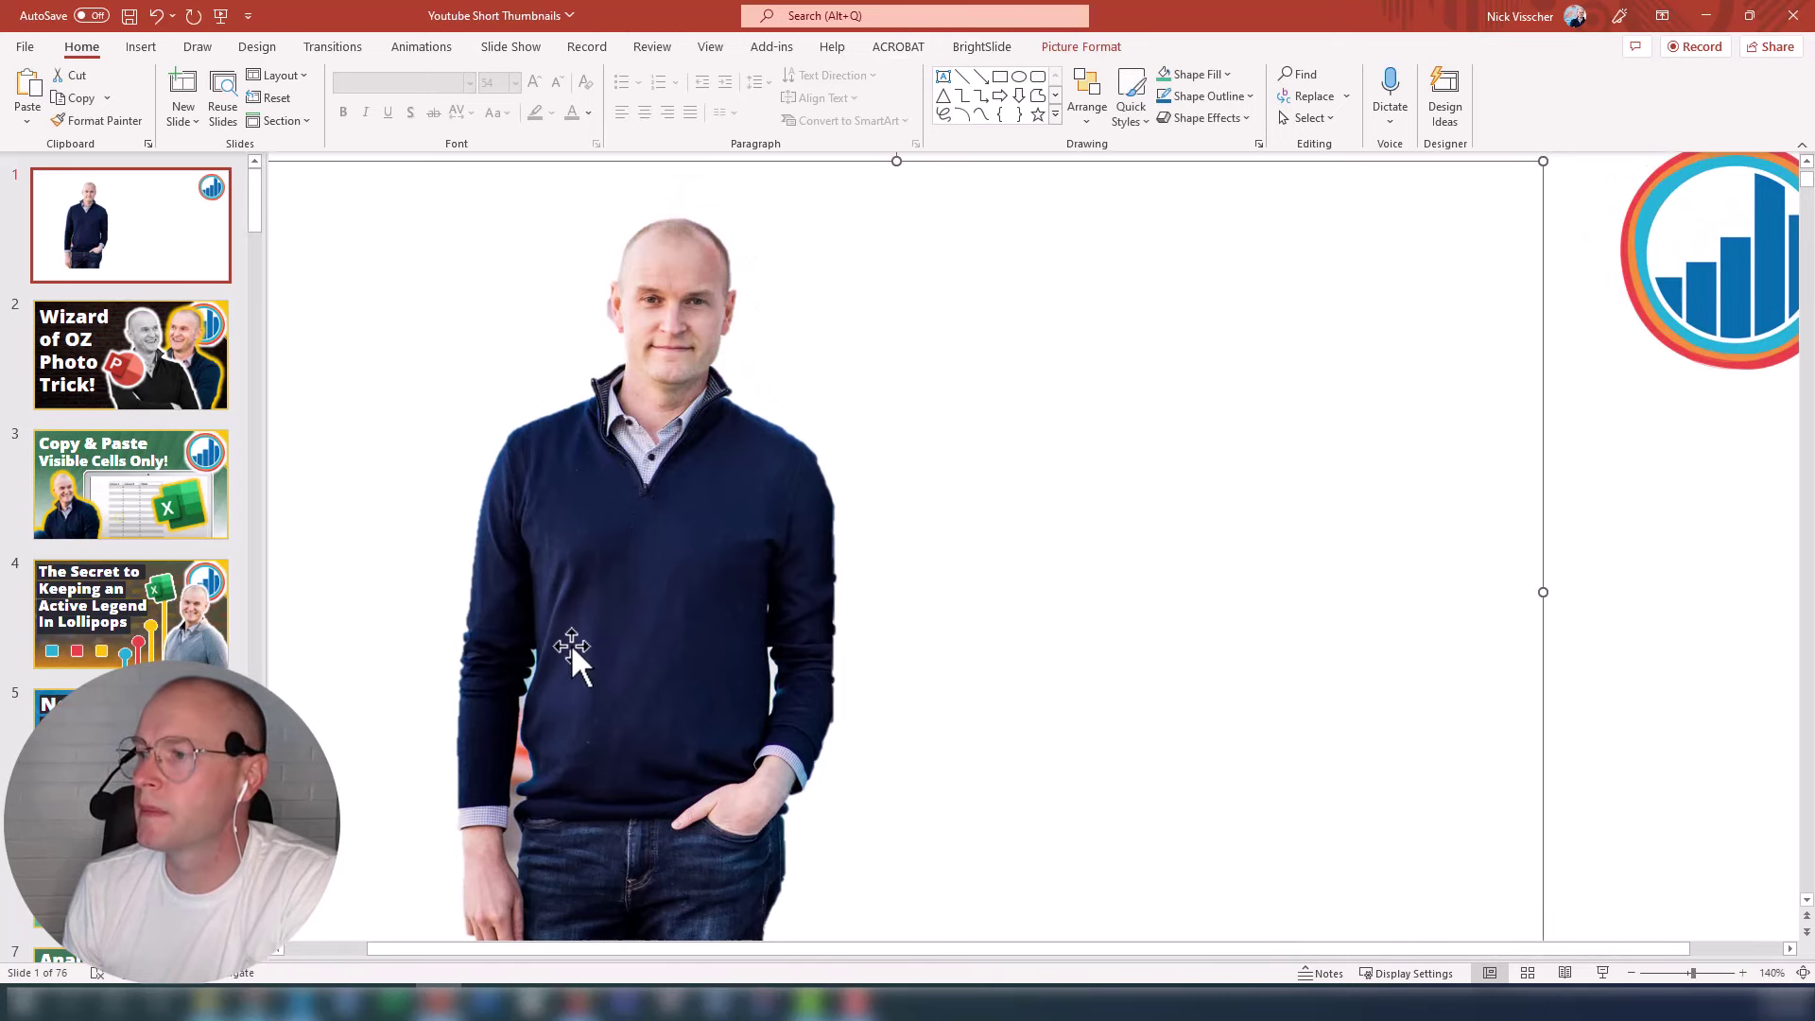
pyautogui.click(1068, 45)
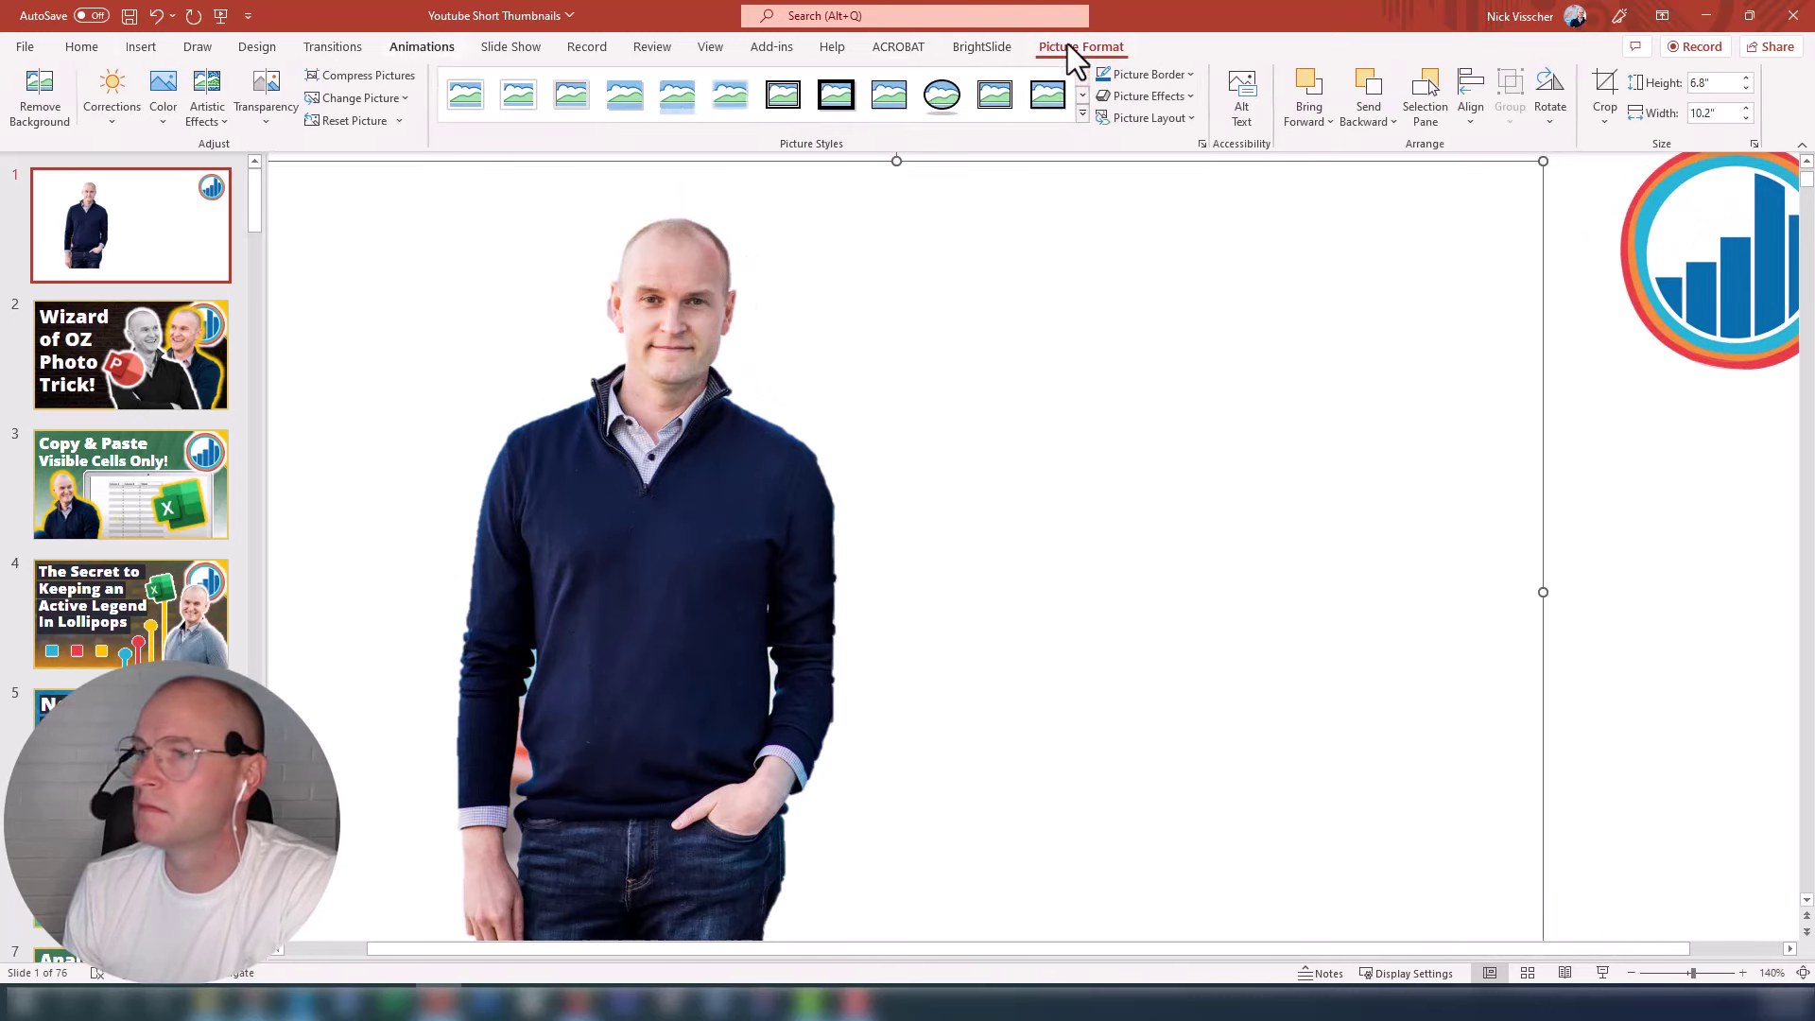
pyautogui.click(59, 129)
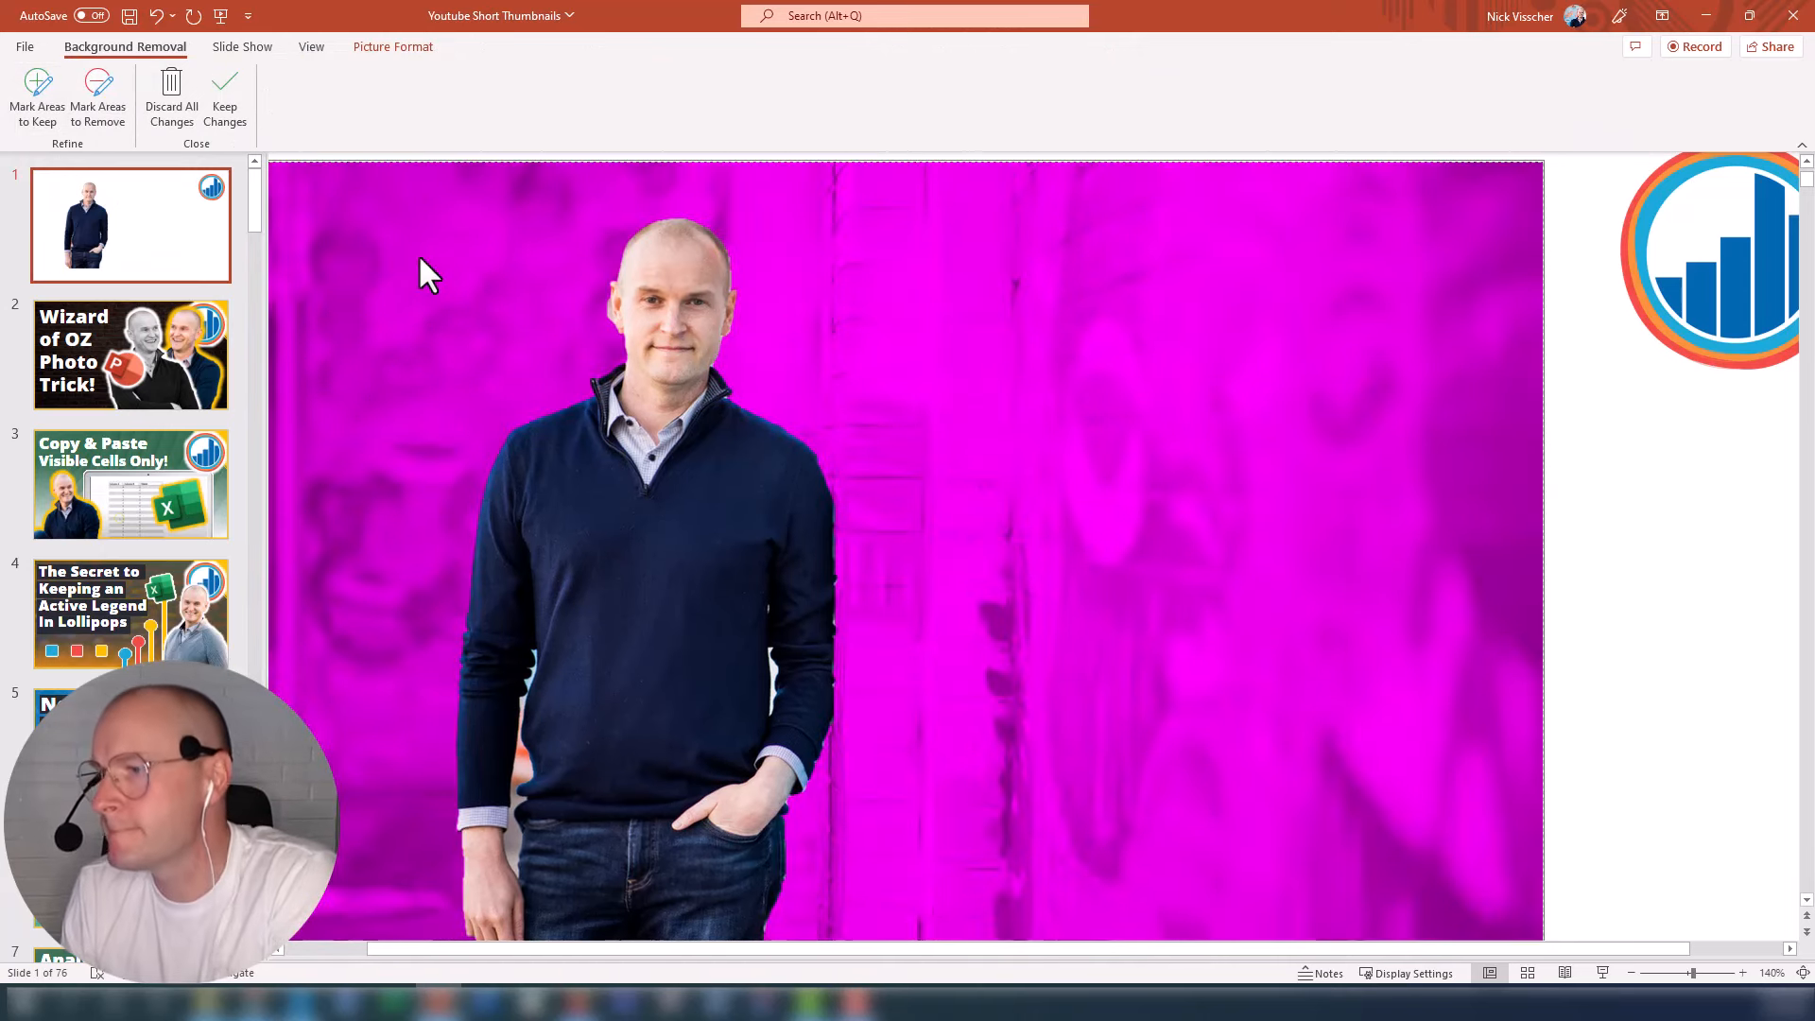
# Step: Remove leftover specks beside the hand, jeans edge and sleeve, then keep the changes
pyautogui.click(87, 99)
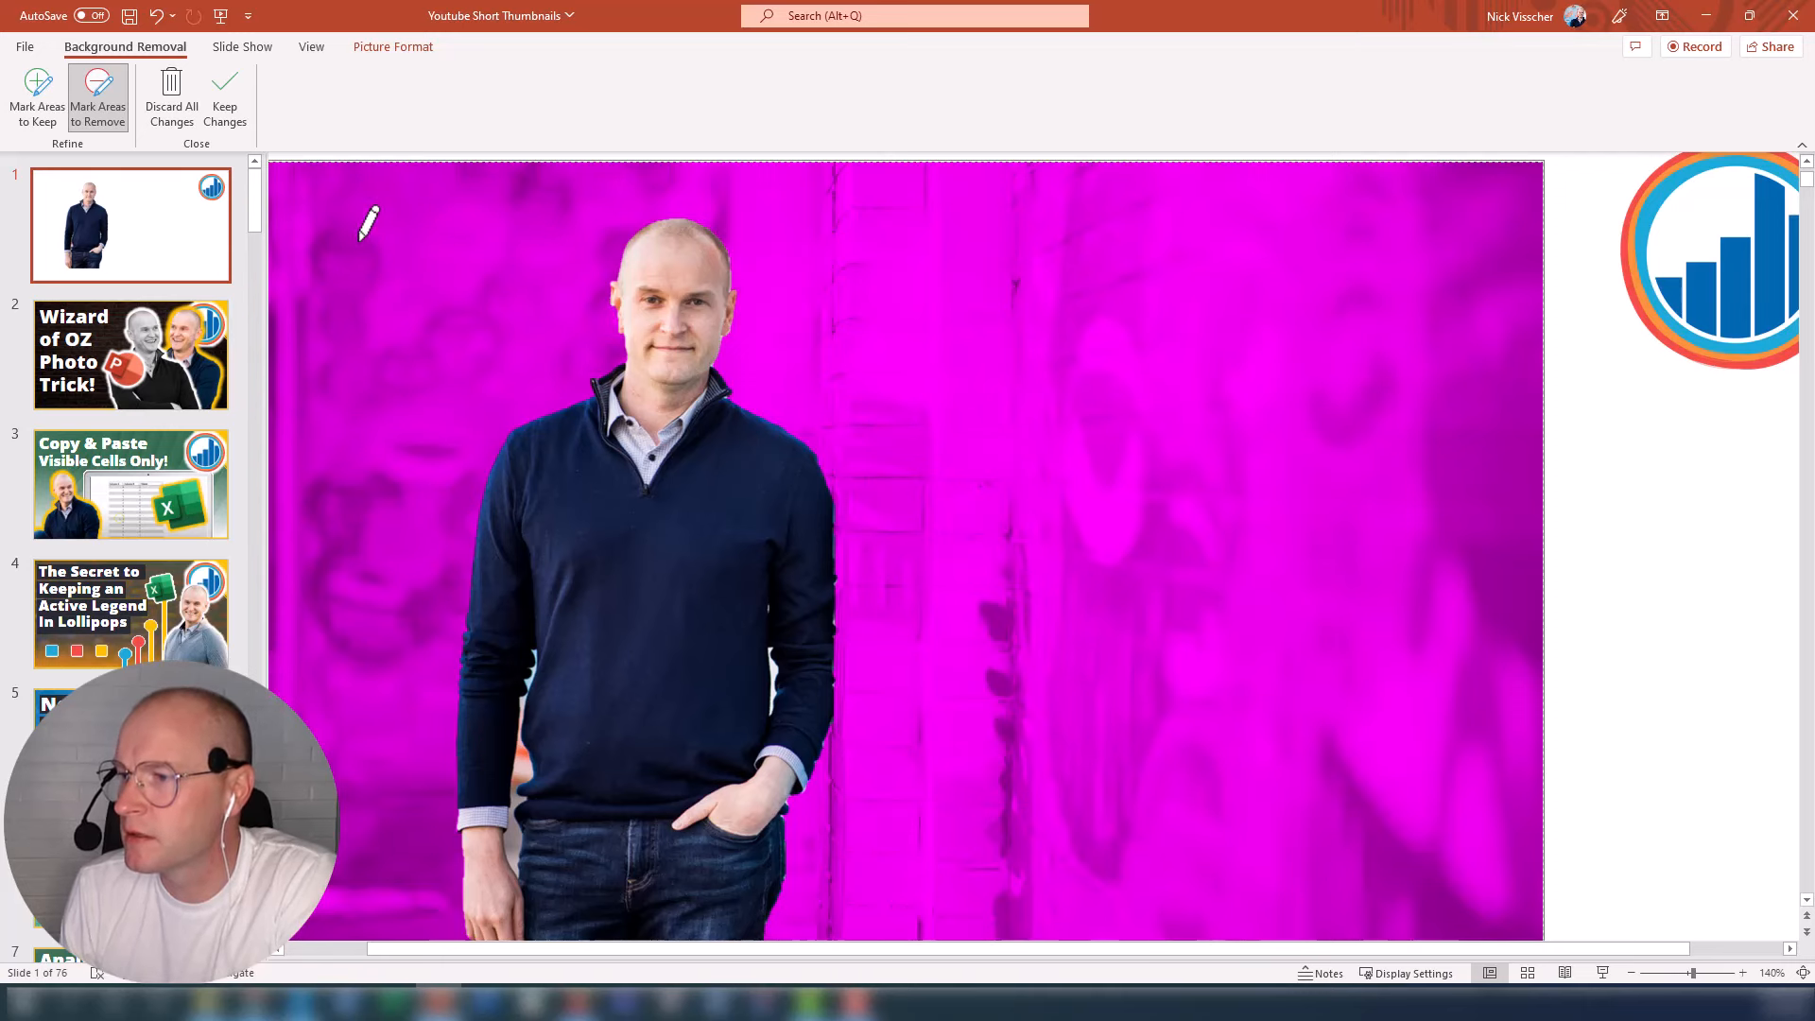
pyautogui.click(49, 100)
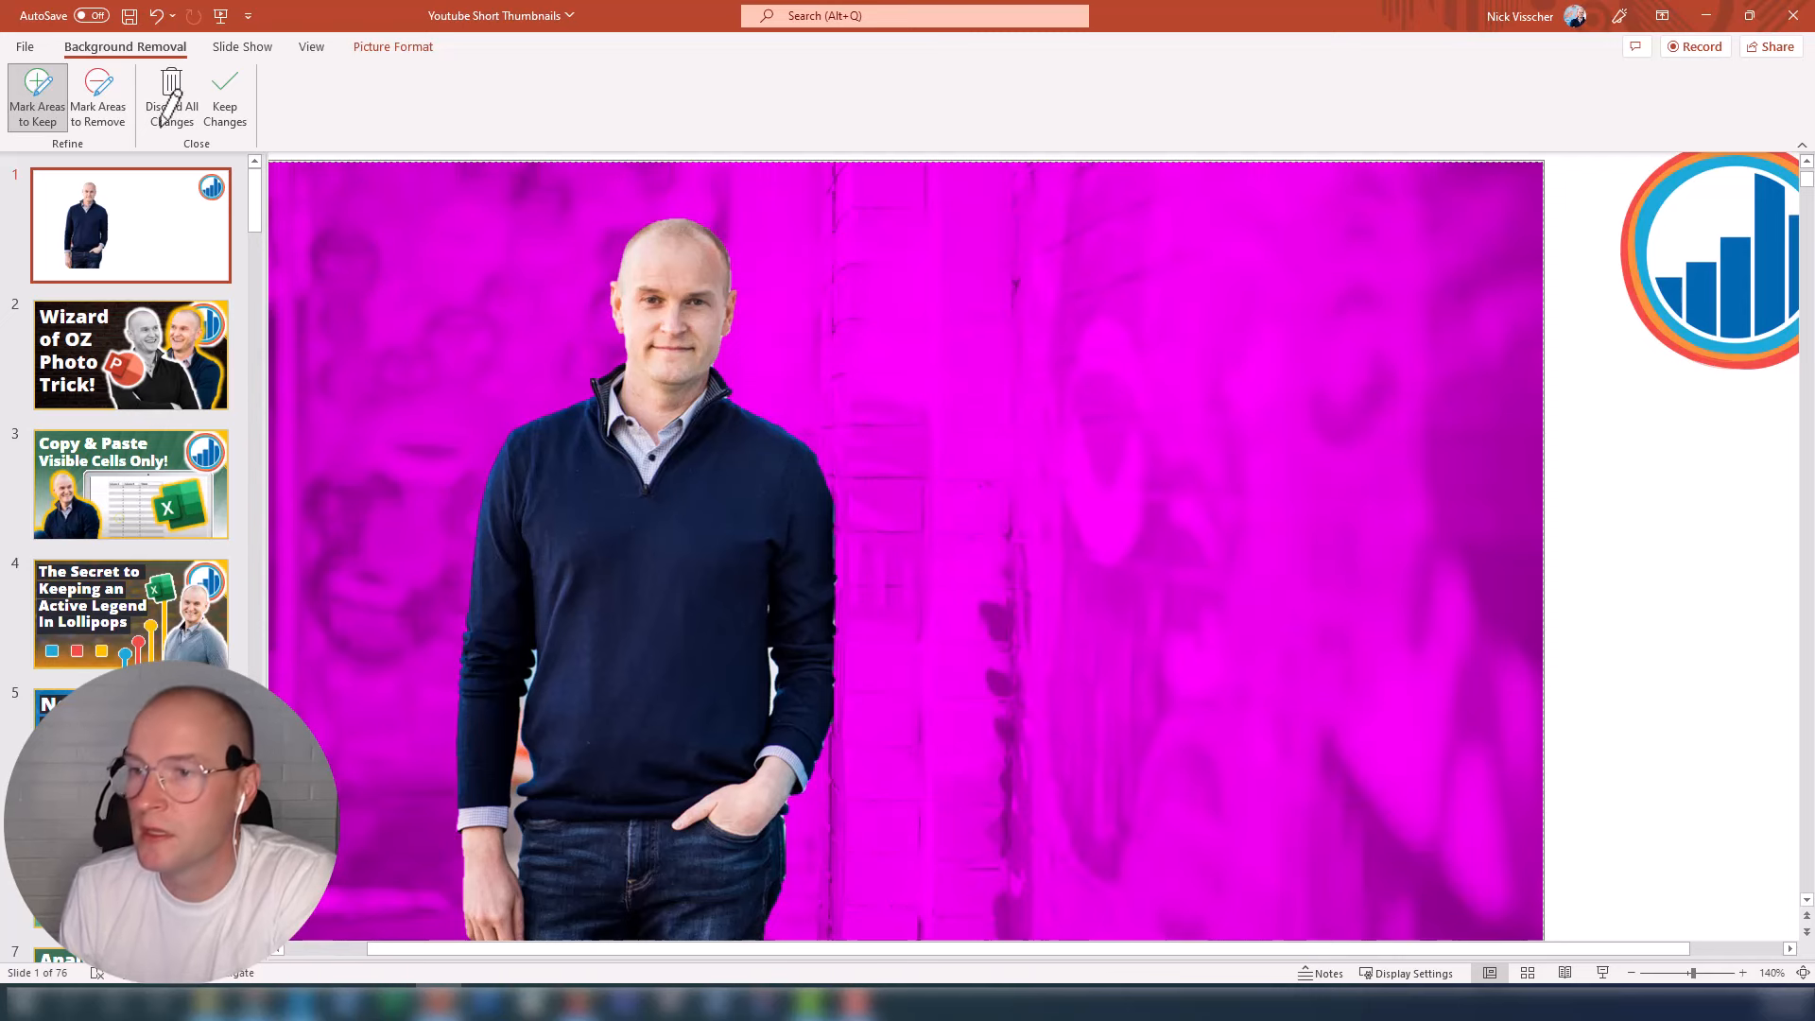
pyautogui.click(103, 98)
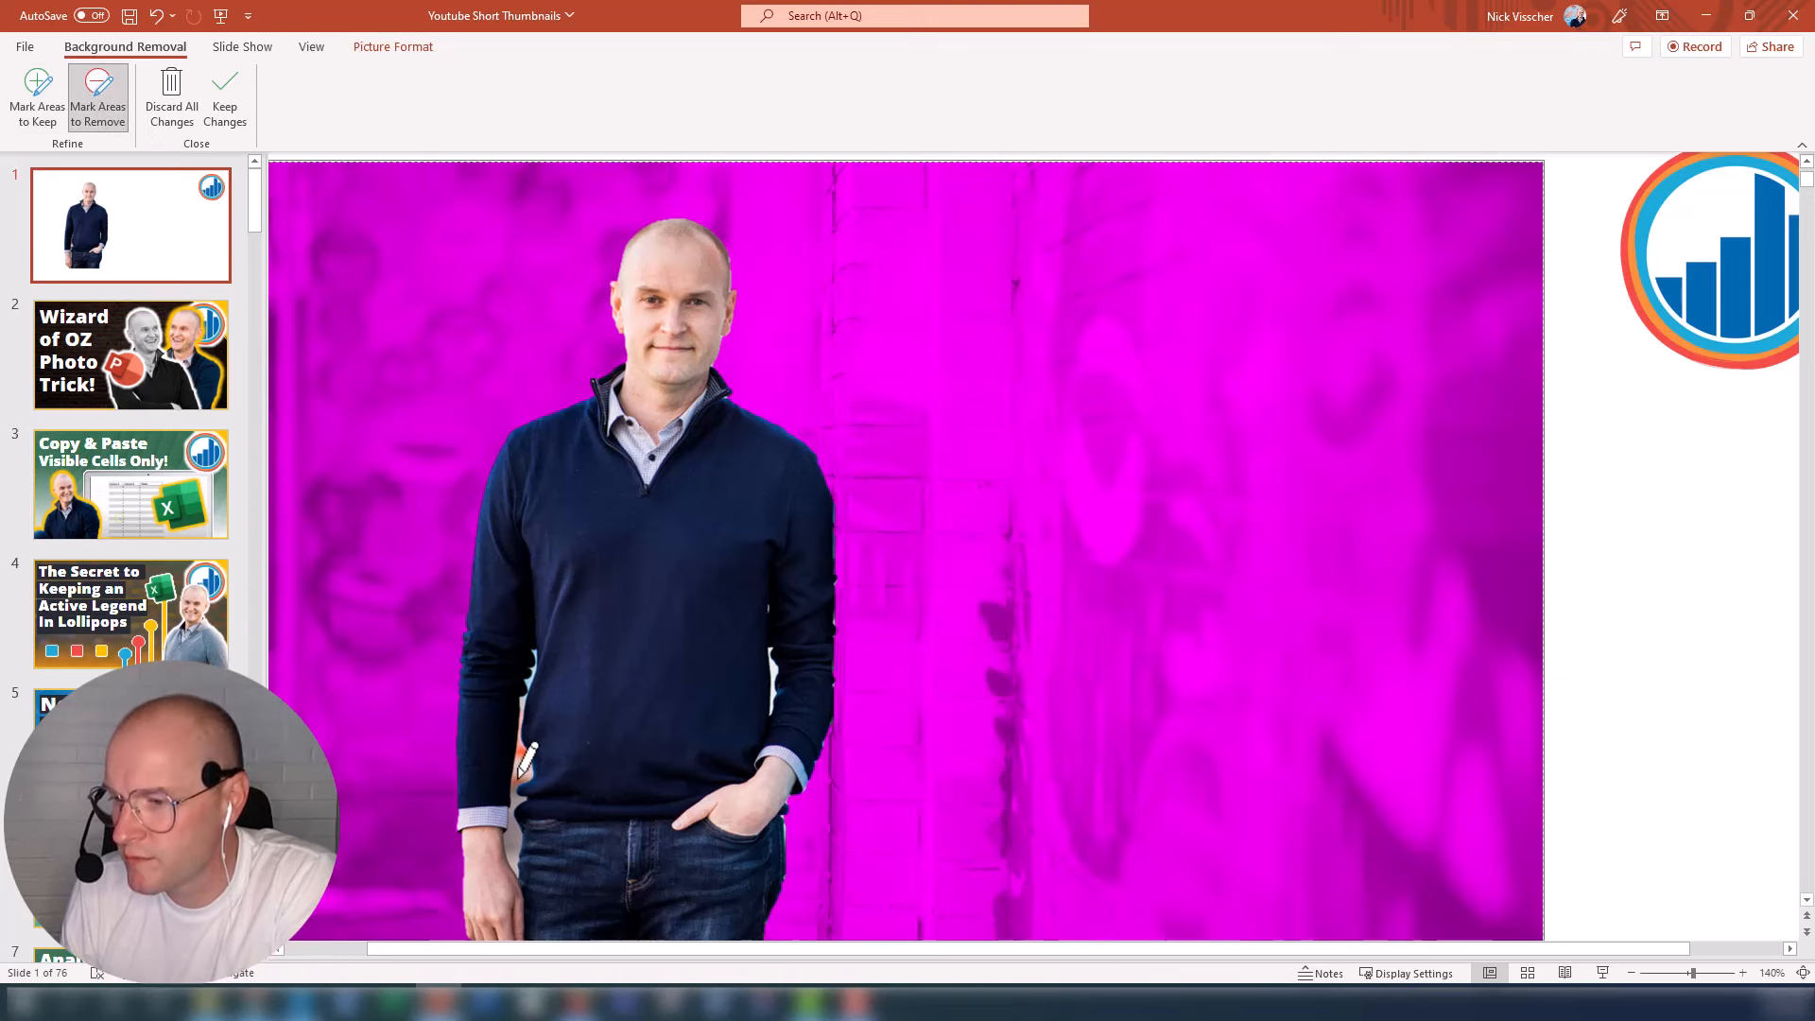
pyautogui.click(524, 765)
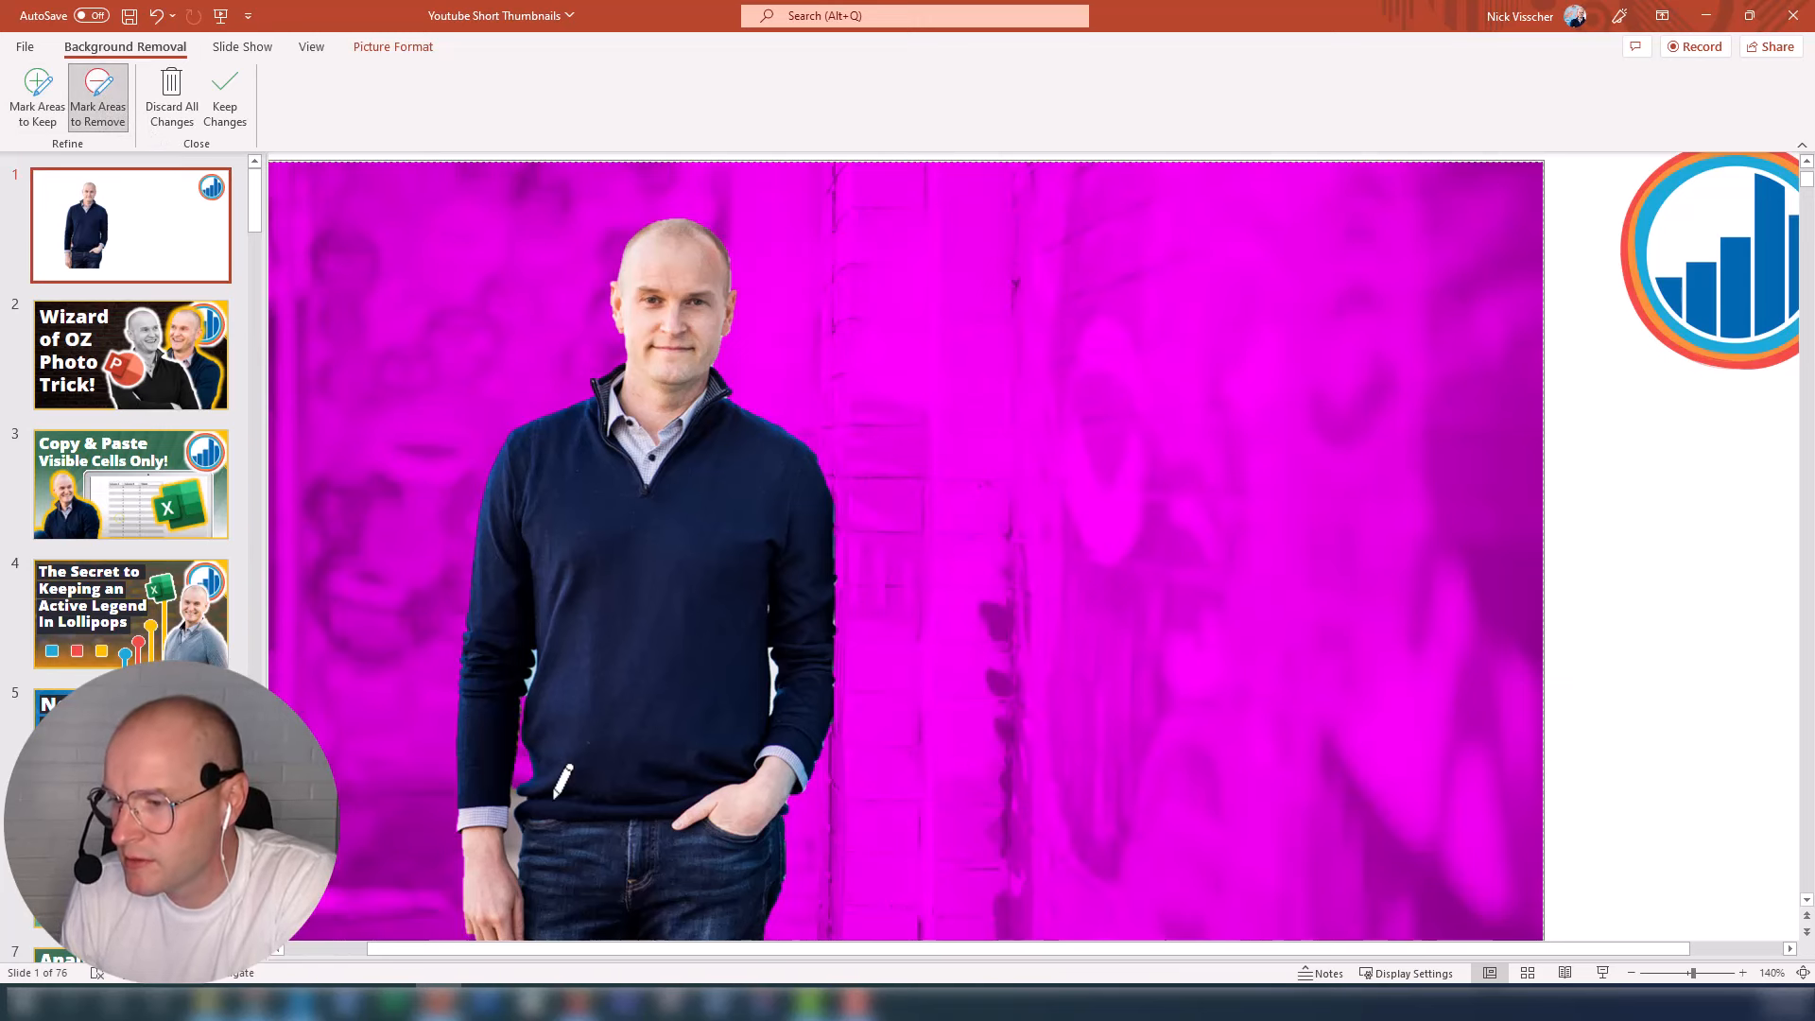
pyautogui.click(516, 833)
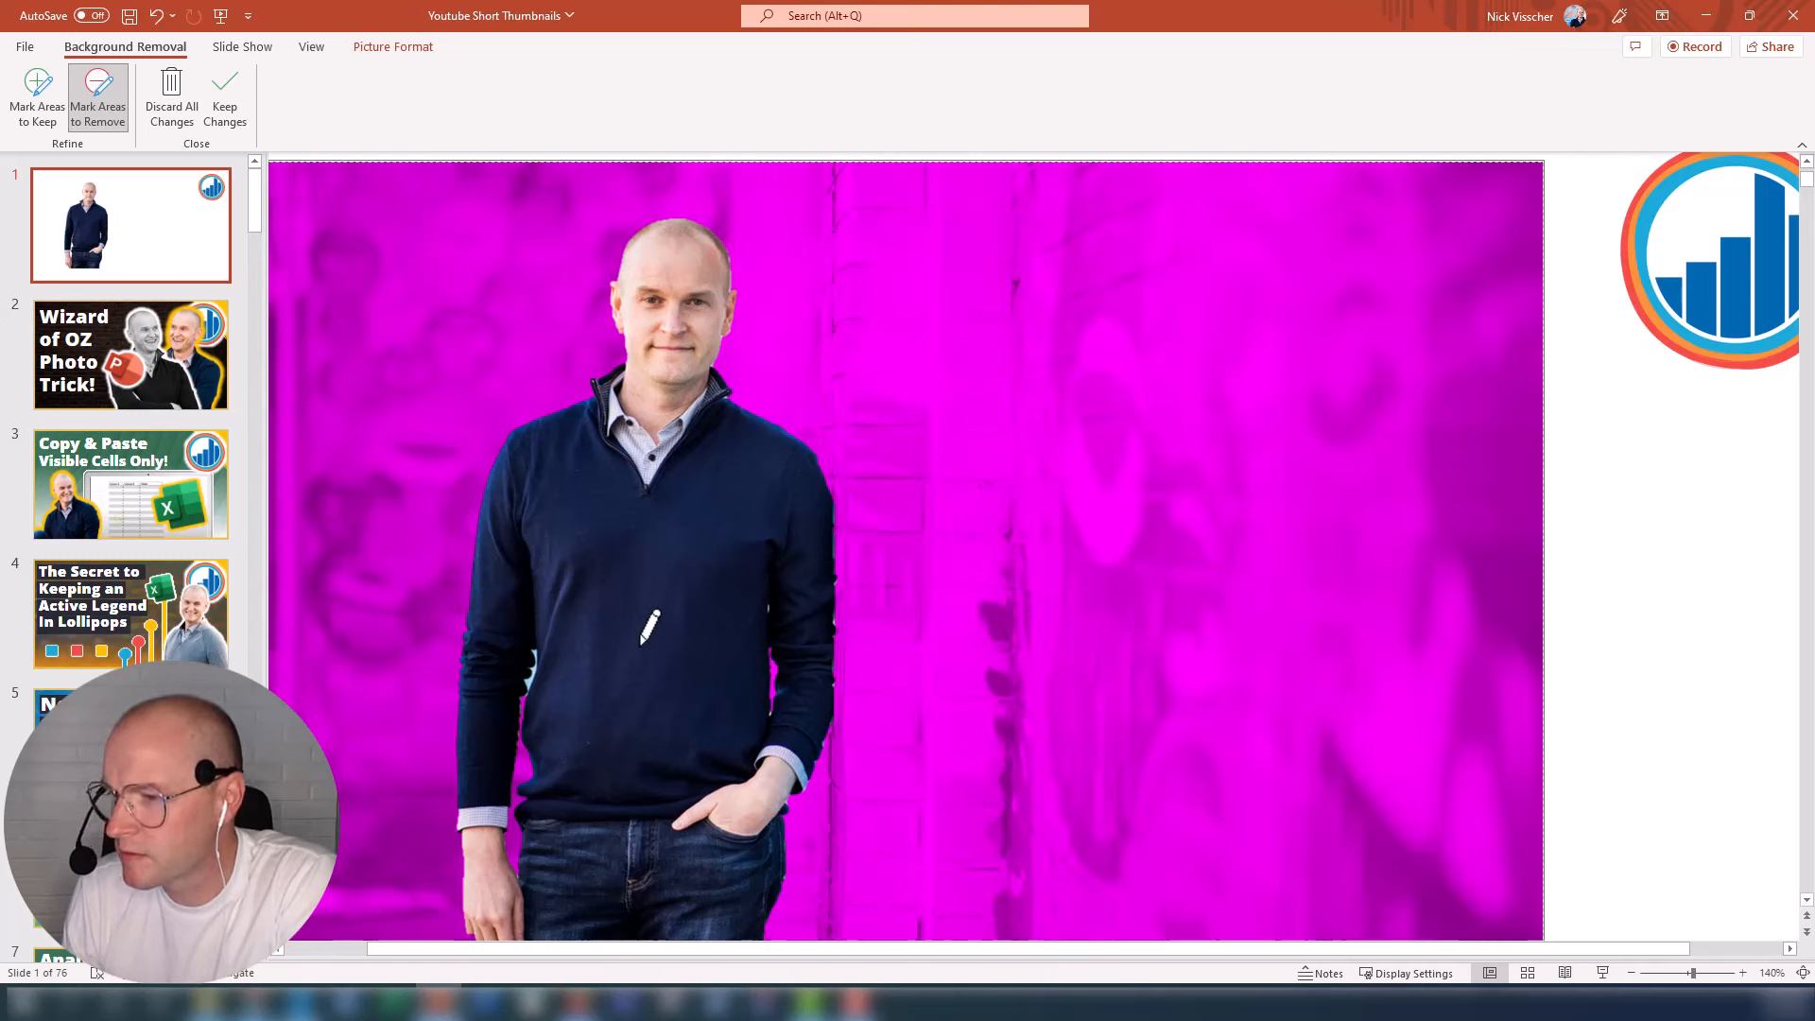
pyautogui.click(536, 671)
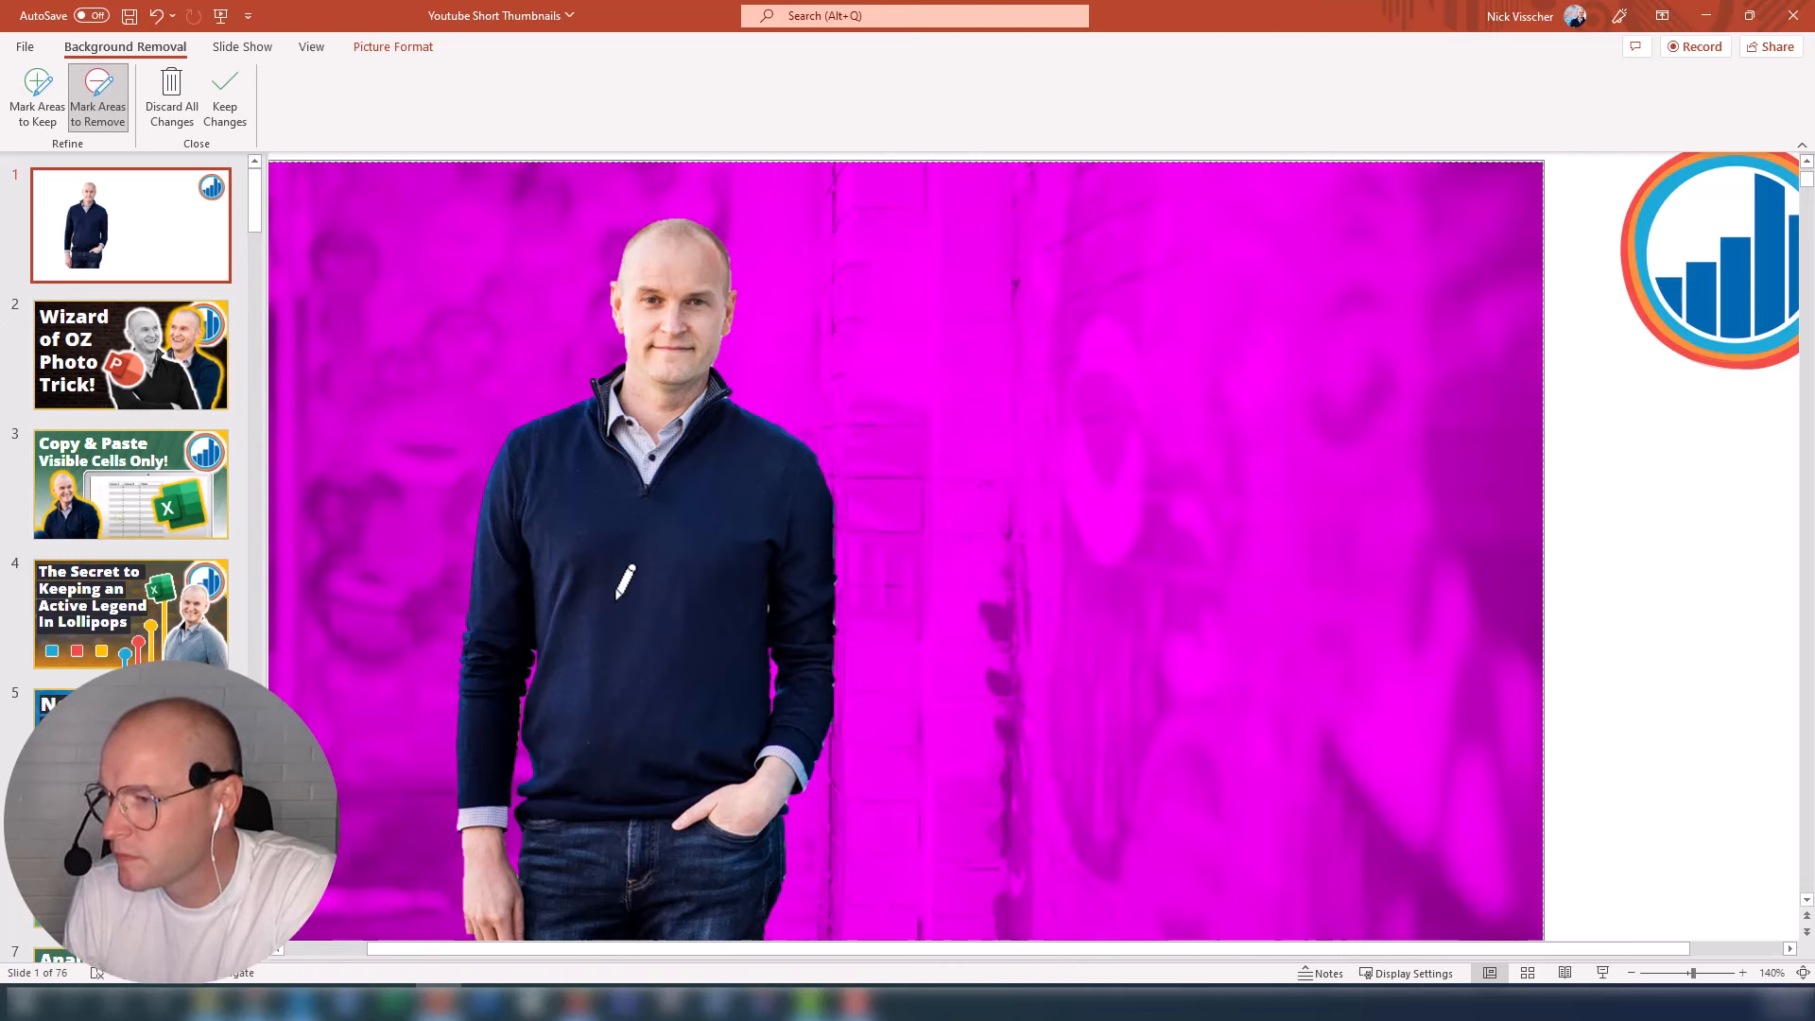
pyautogui.click(224, 101)
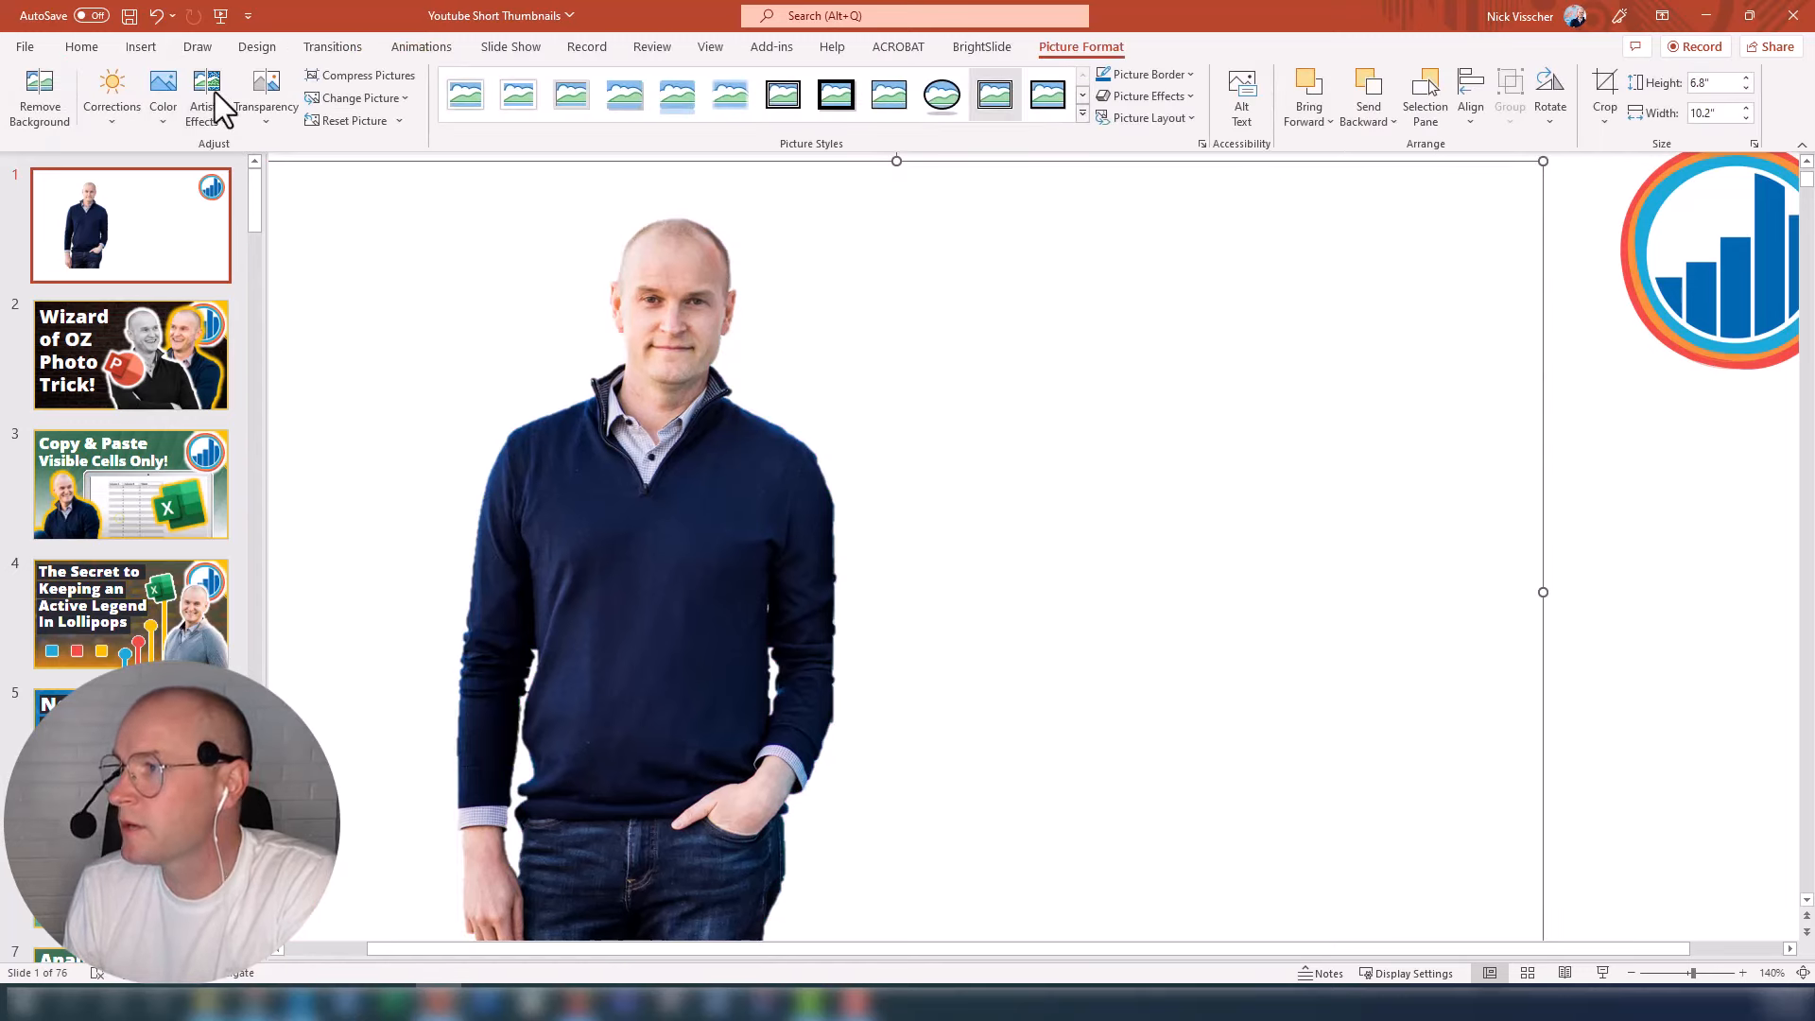
# Step: Zoom out and crop empty space off the picture's right side
pyautogui.click(1642, 972)
pyautogui.click(1643, 973)
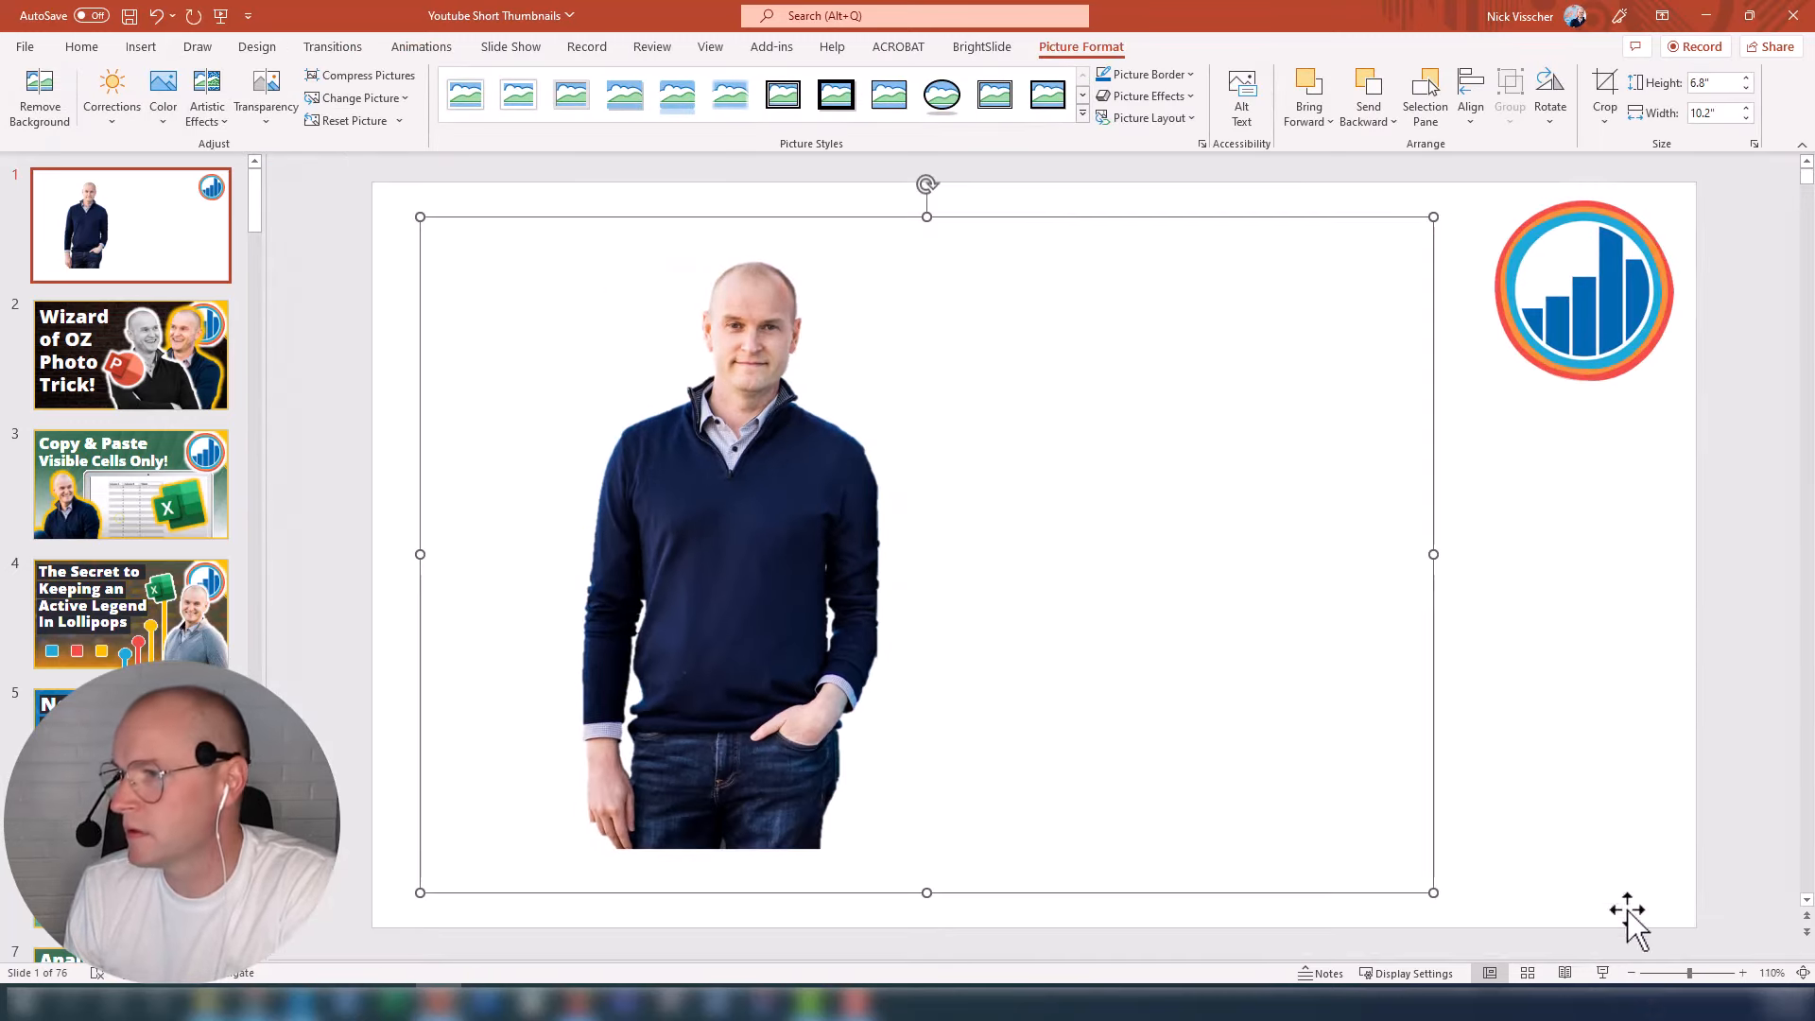
pyautogui.click(1613, 95)
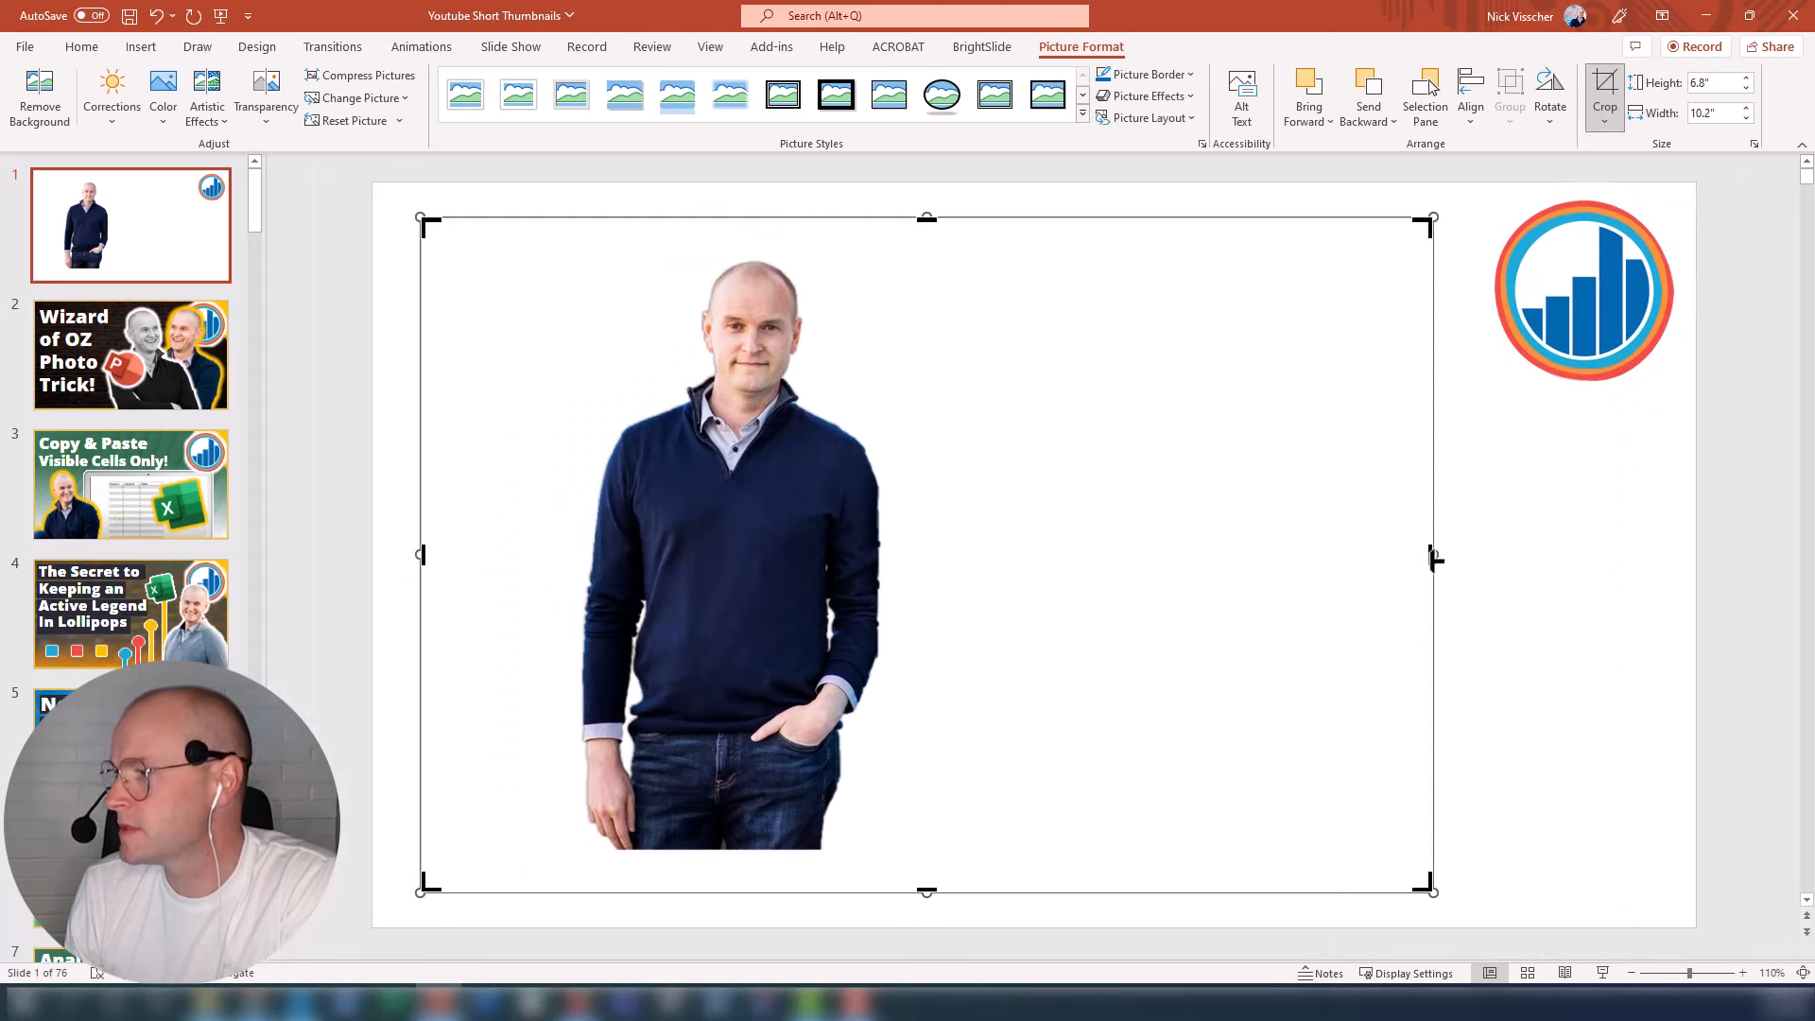
pyautogui.moveTo(1432, 555); pyautogui.dragTo(909, 607)
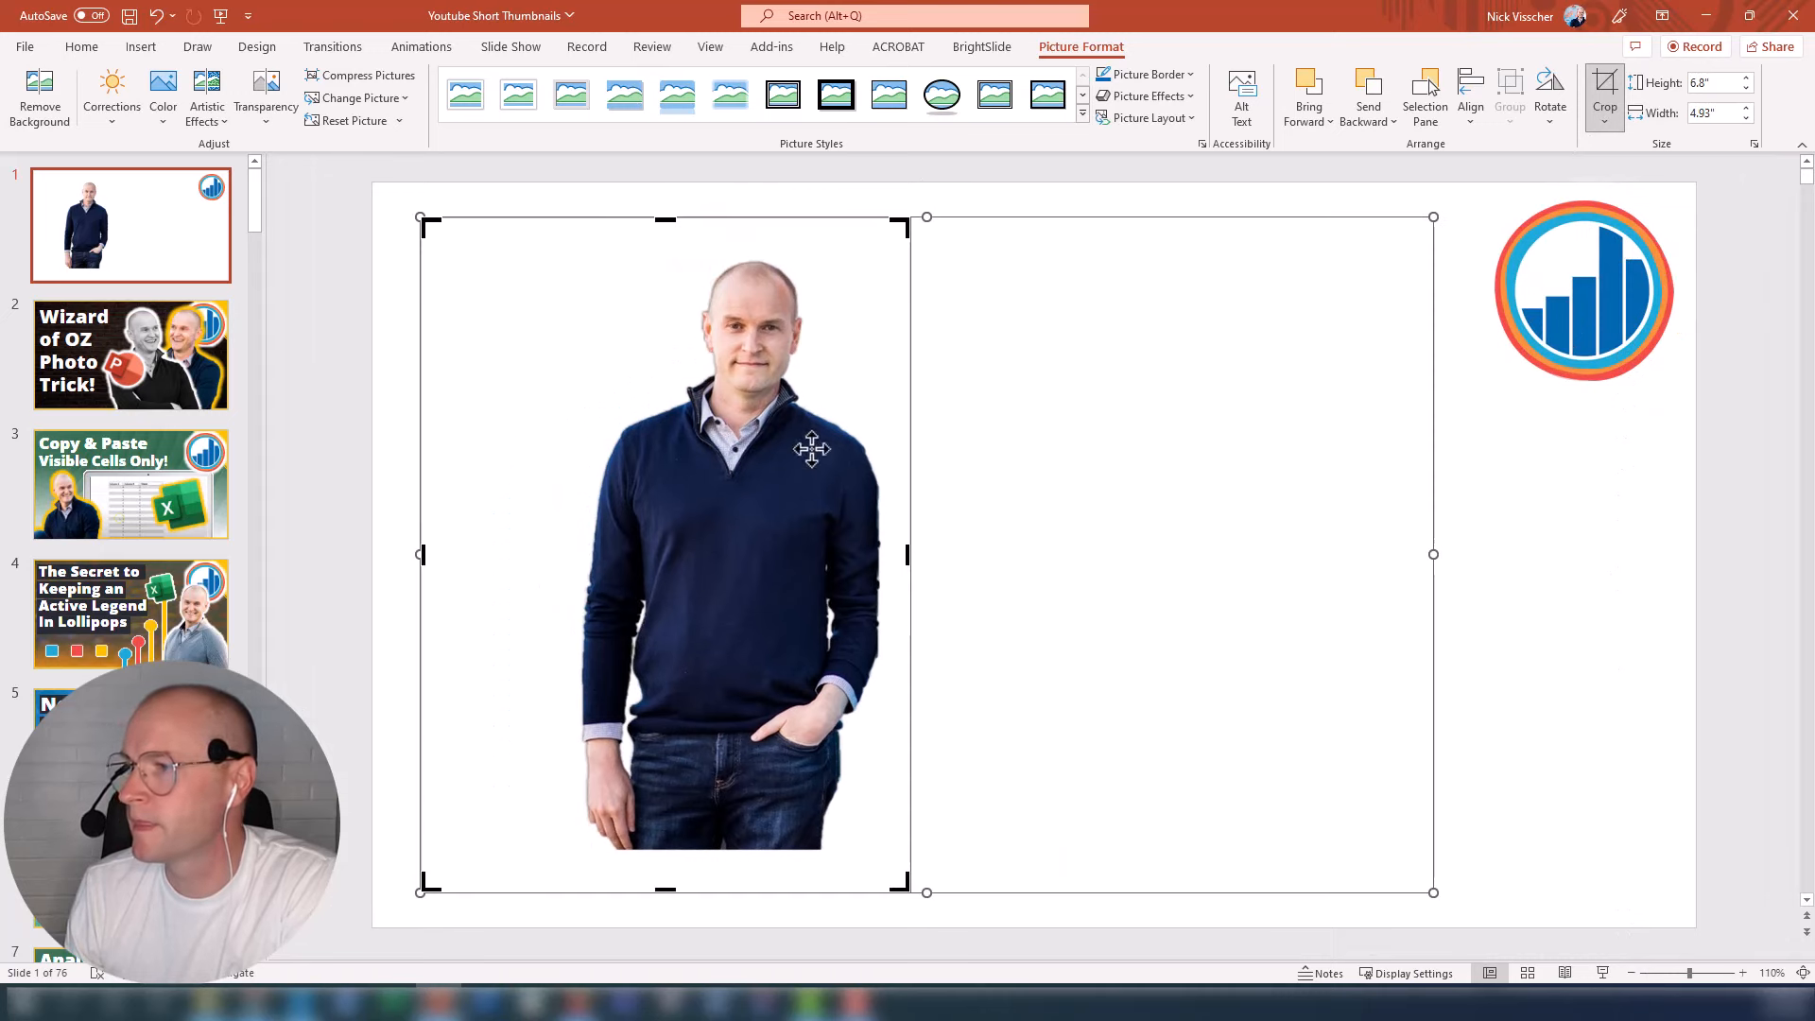
pyautogui.press('Escape')
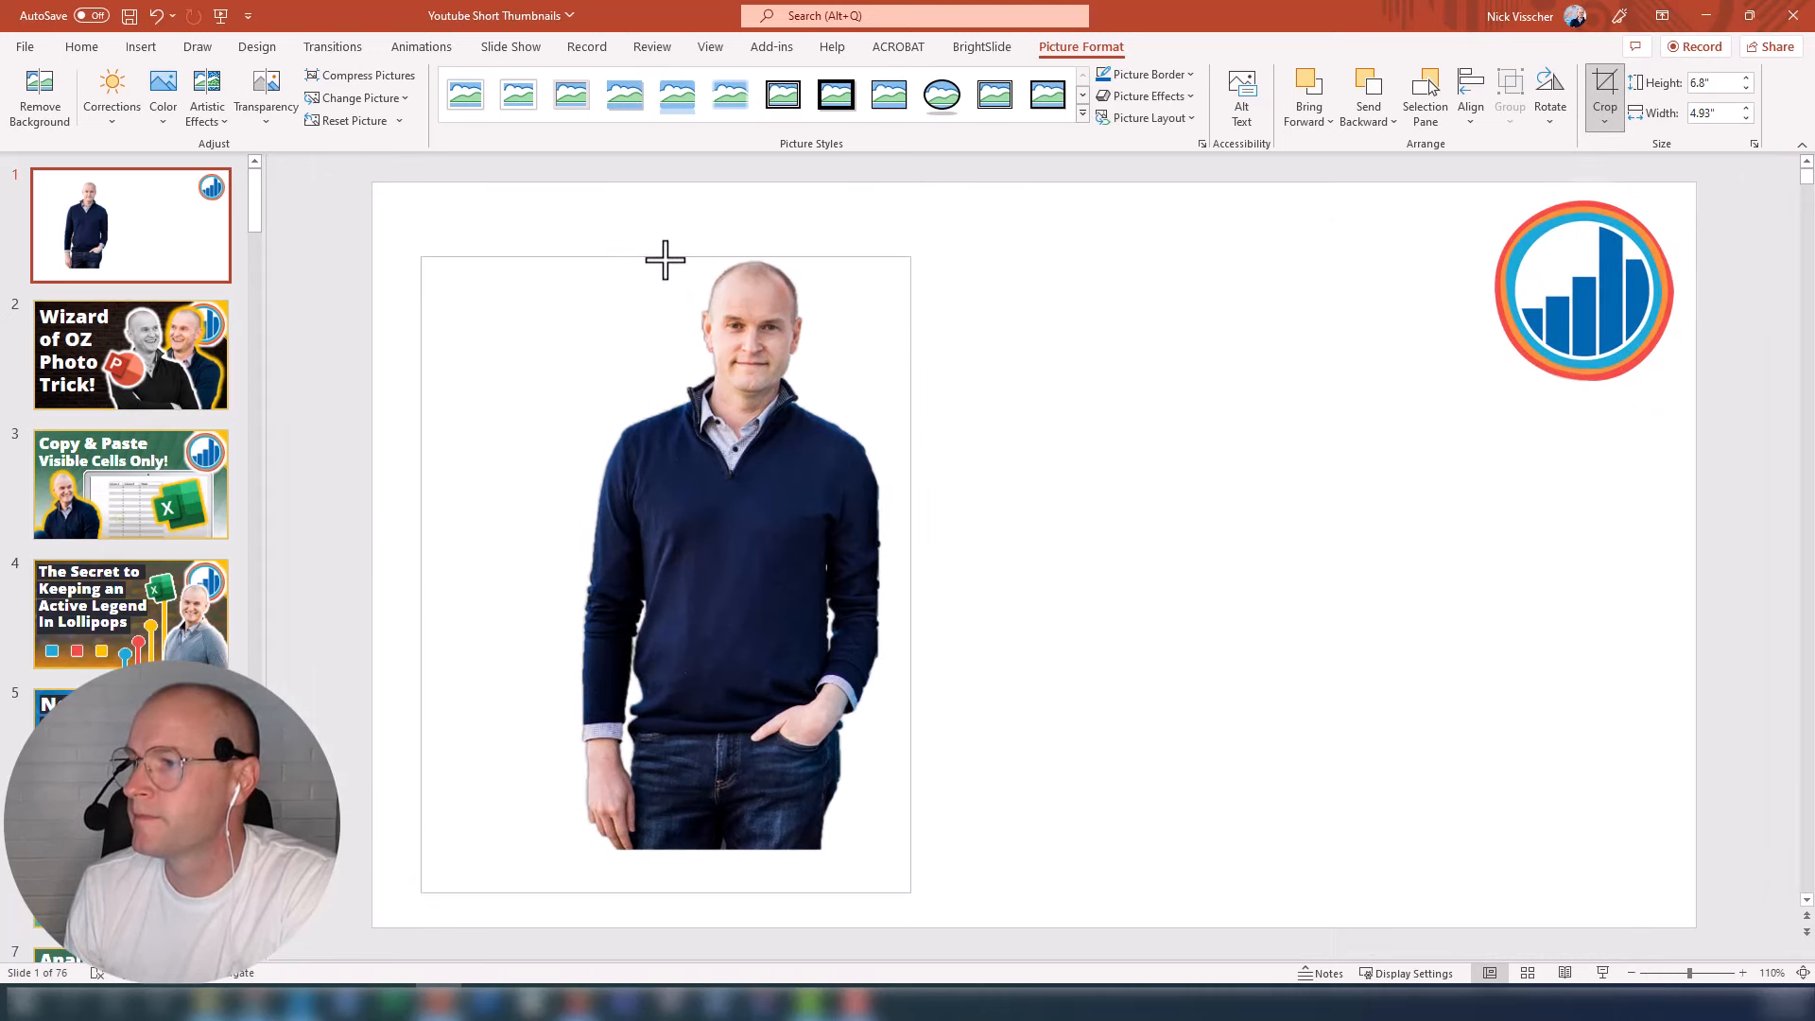
# Step: Crop the picture's left side, bottom edge and a little more off the right, then finish cropping
pyautogui.click(665, 259)
pyautogui.moveTo(425, 575); pyautogui.dragTo(584, 574)
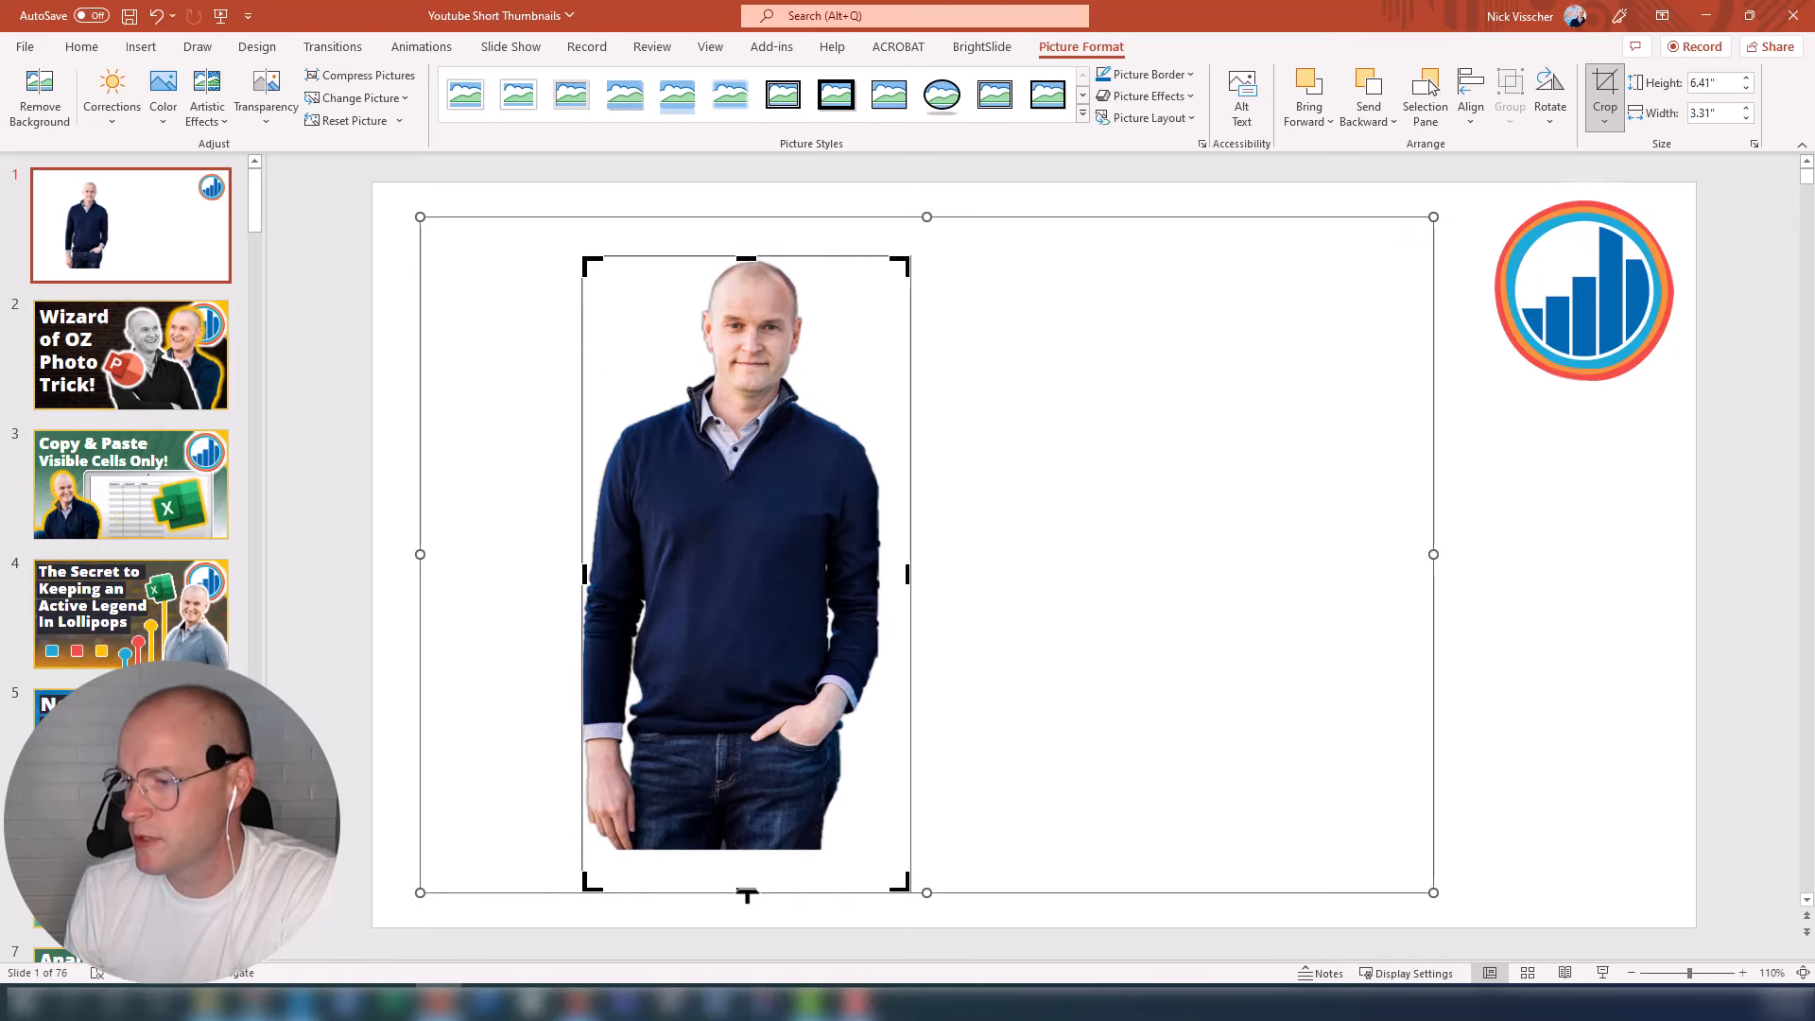
pyautogui.moveTo(747, 892); pyautogui.dragTo(739, 866)
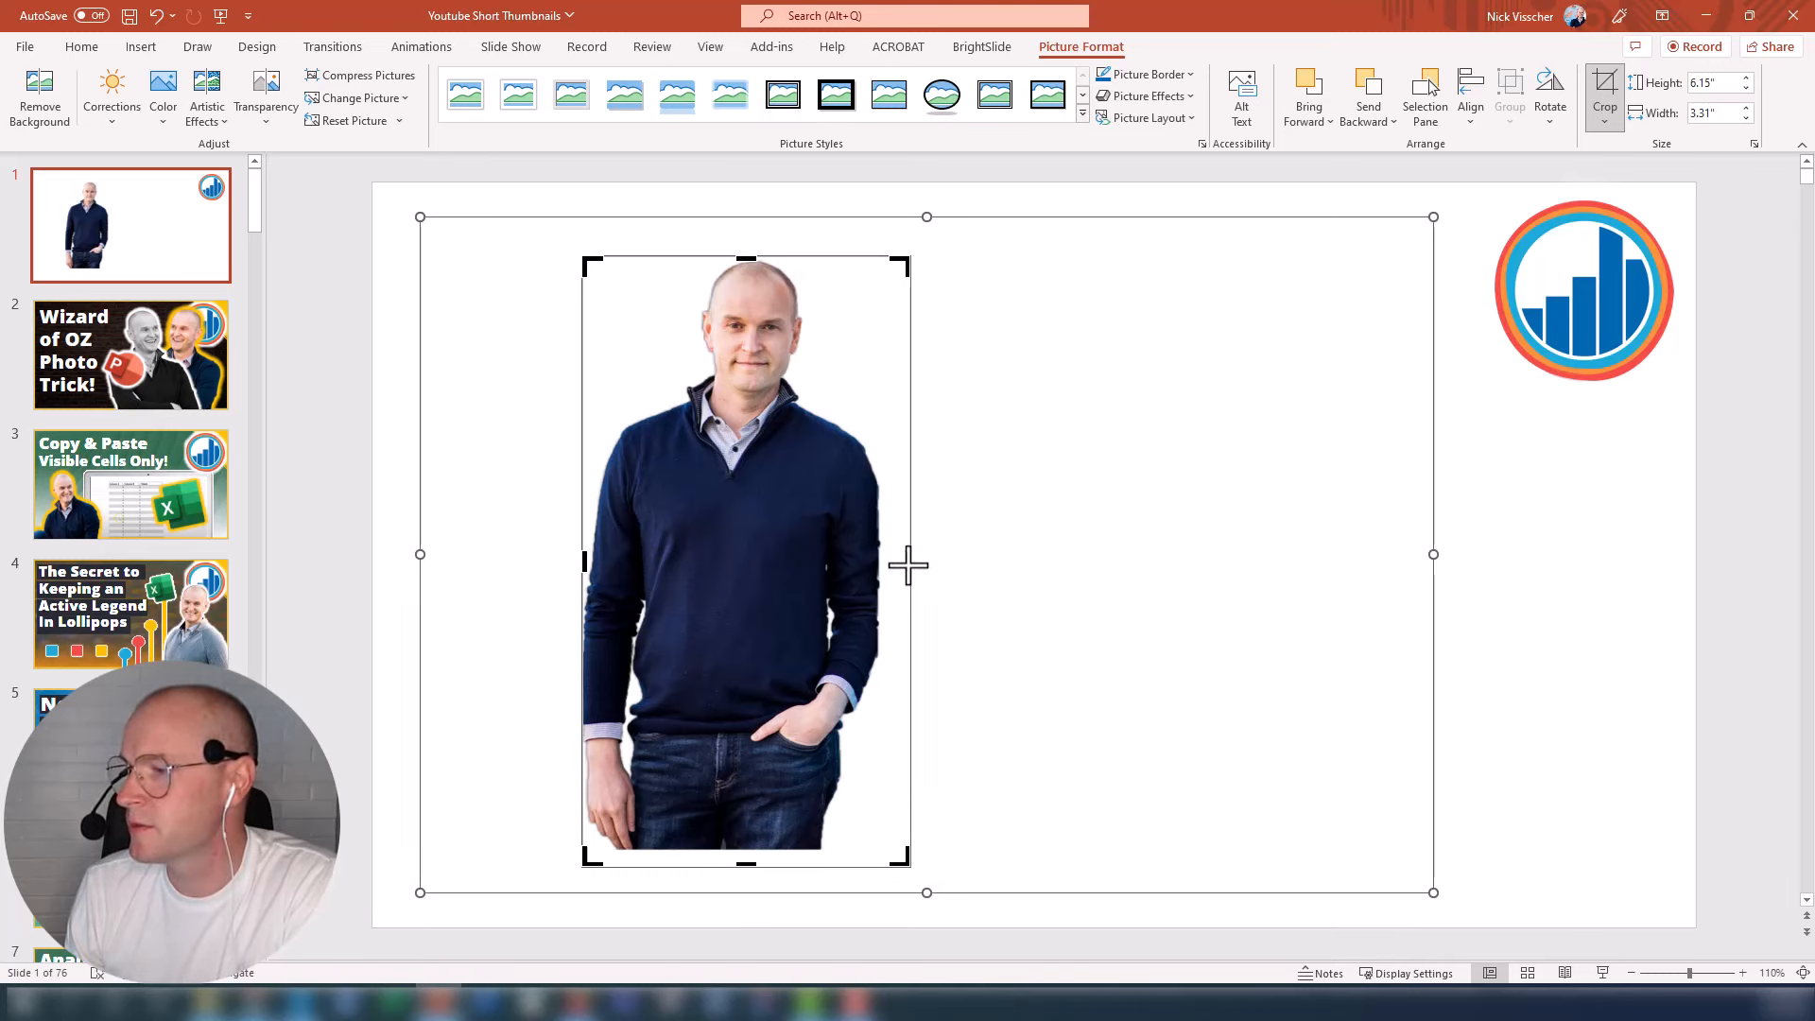
pyautogui.moveTo(907, 566); pyautogui.dragTo(890, 566)
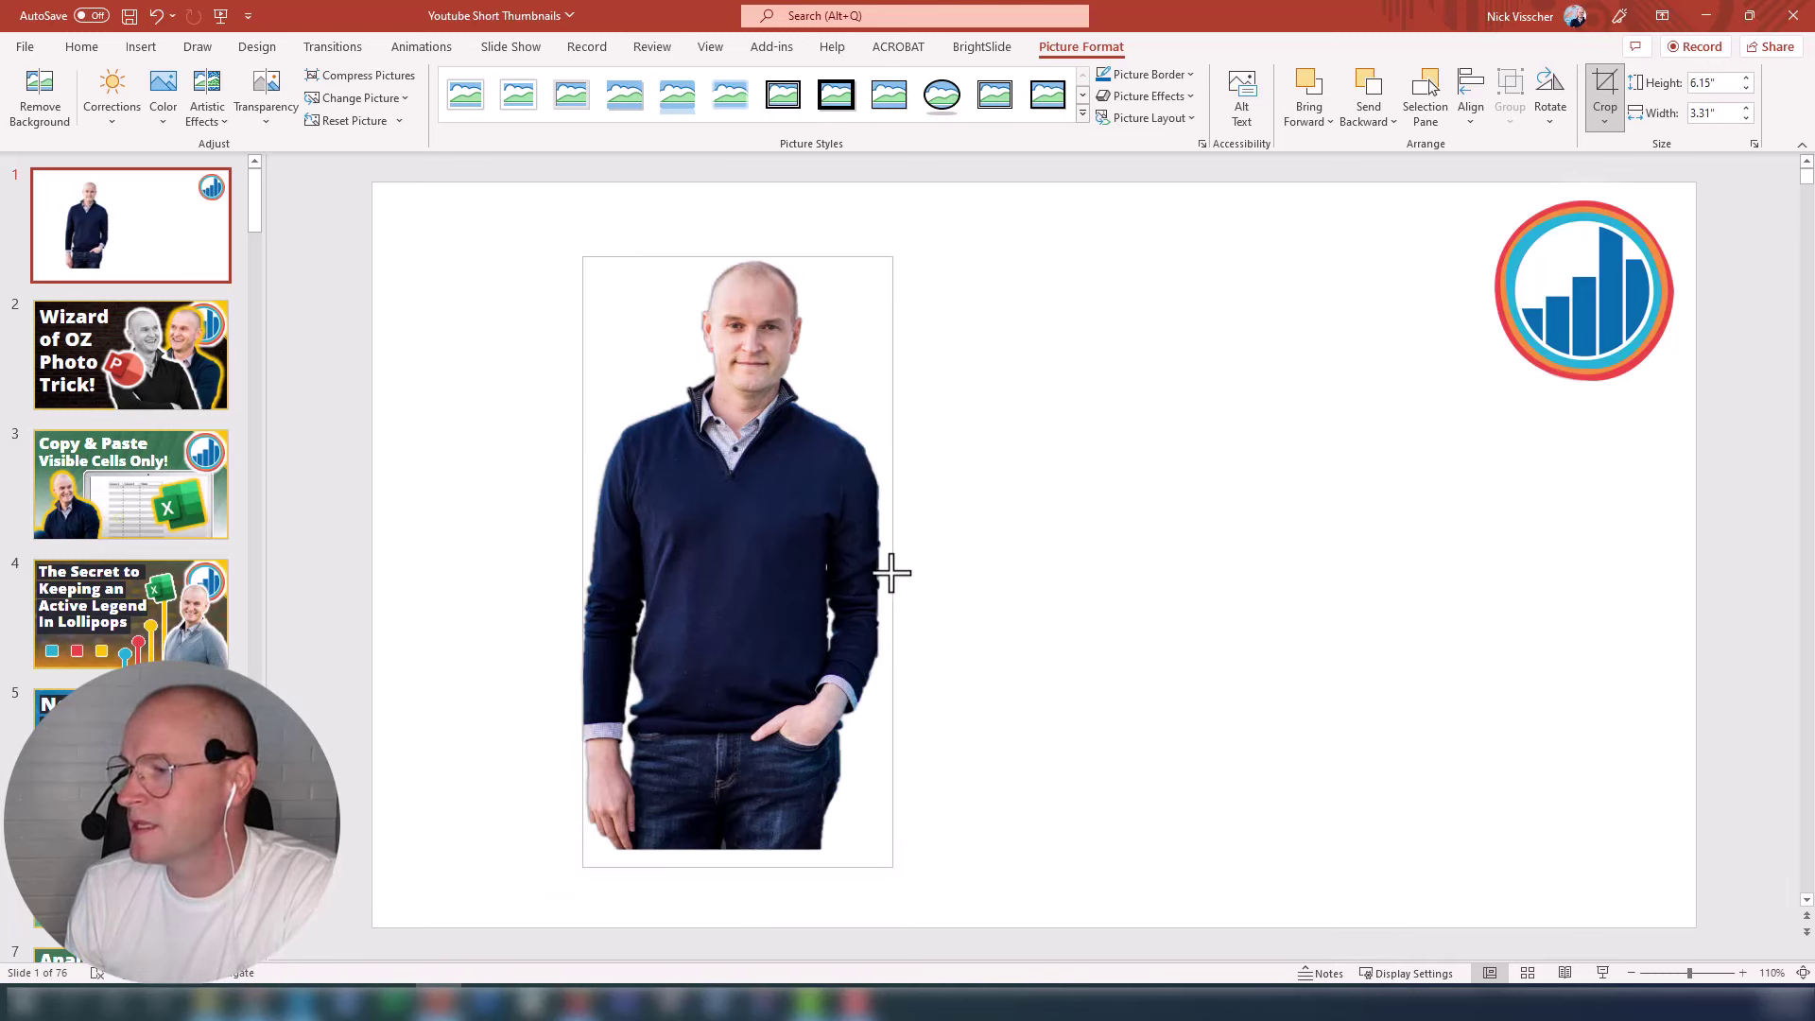
pyautogui.click(1604, 92)
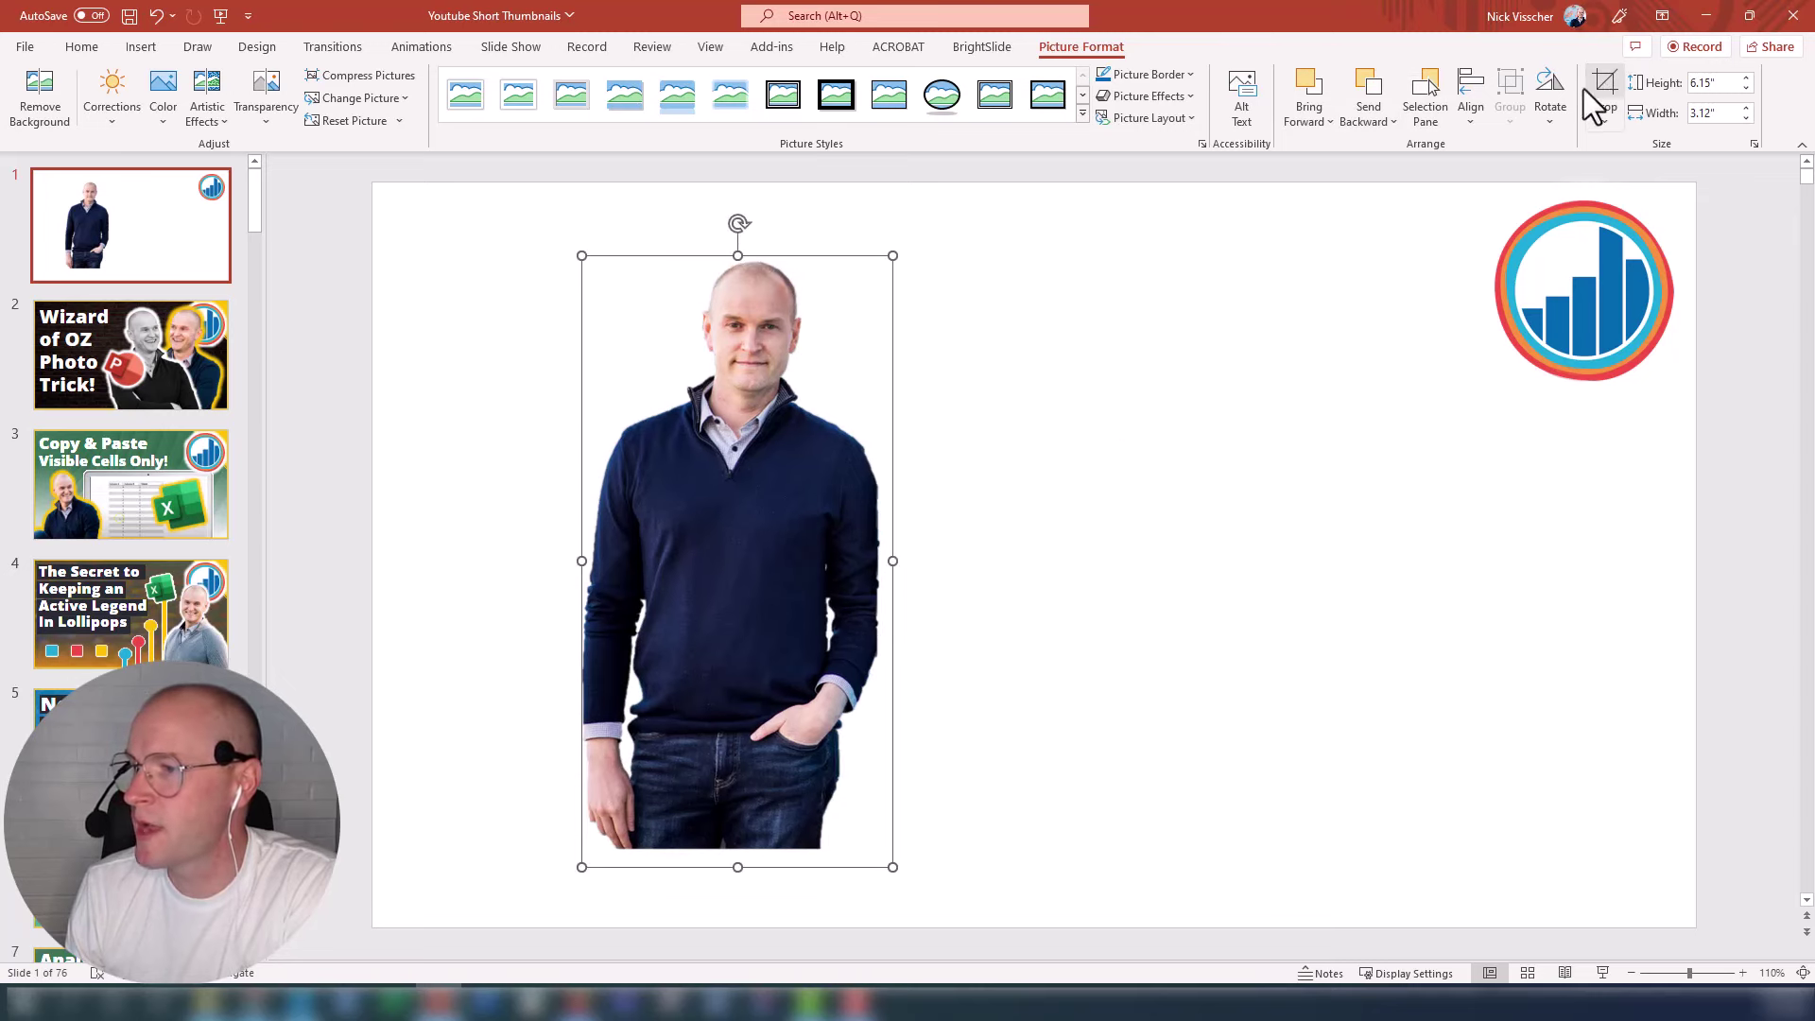
# Step: Move the presenter picture toward the slide centre and adjust the thumbnail pane width
pyautogui.click(445, 496)
pyautogui.click(801, 512)
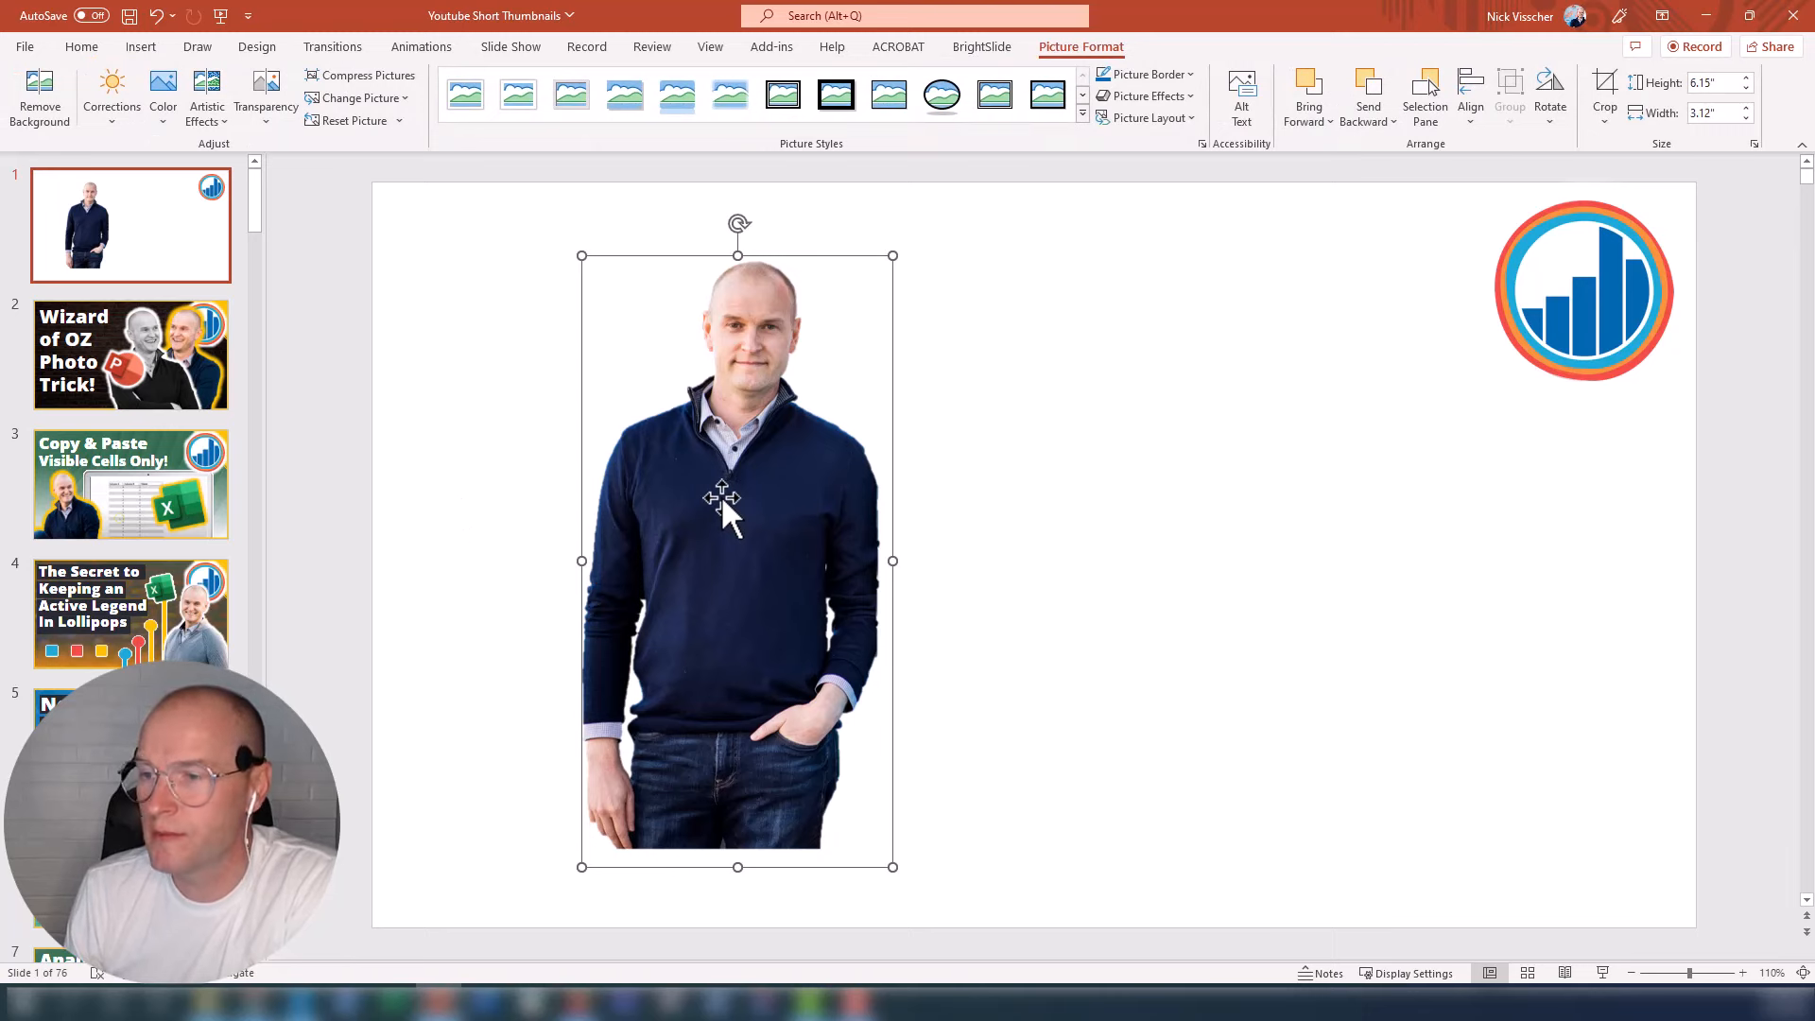
pyautogui.moveTo(722, 494)
pyautogui.mouseDown()
pyautogui.moveTo(966, 469)
pyautogui.moveTo(810, 453)
pyautogui.mouseUp()
pyautogui.rightClick(779, 470)
pyautogui.press('Escape')
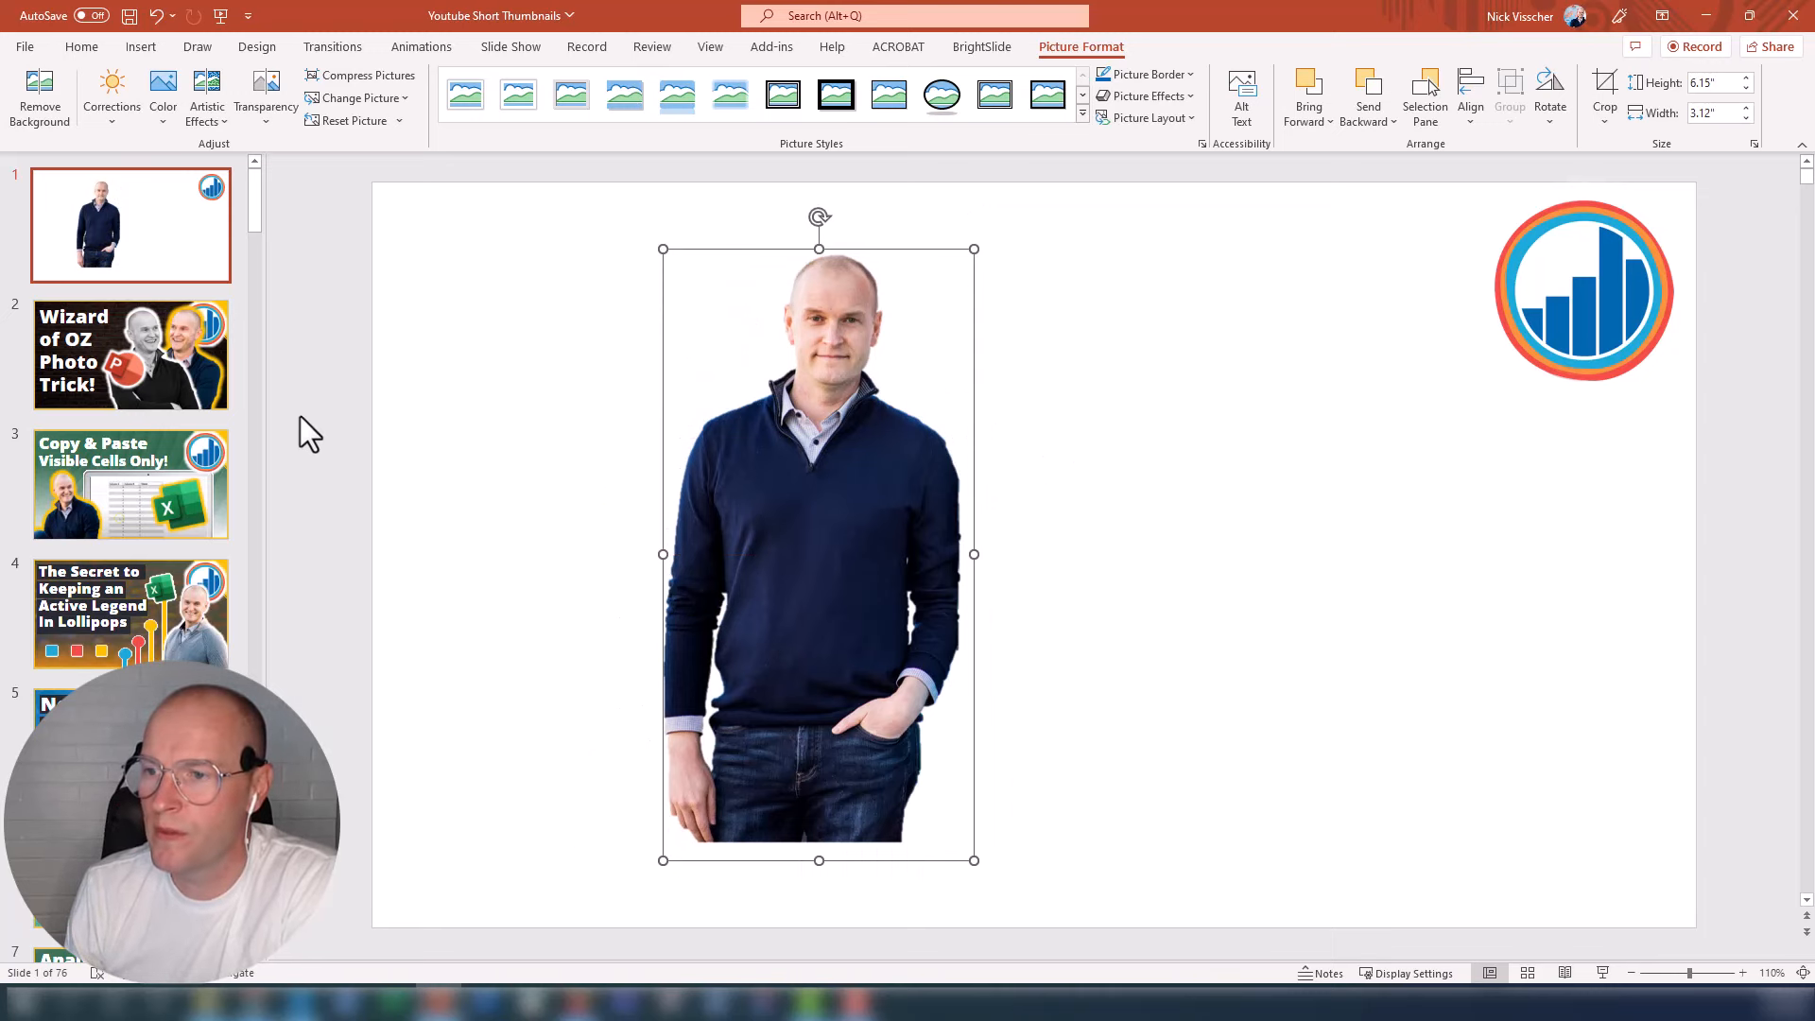
pyautogui.moveTo(266, 410)
pyautogui.mouseDown()
pyautogui.moveTo(336, 413)
pyautogui.moveTo(309, 420)
pyautogui.mouseUp()
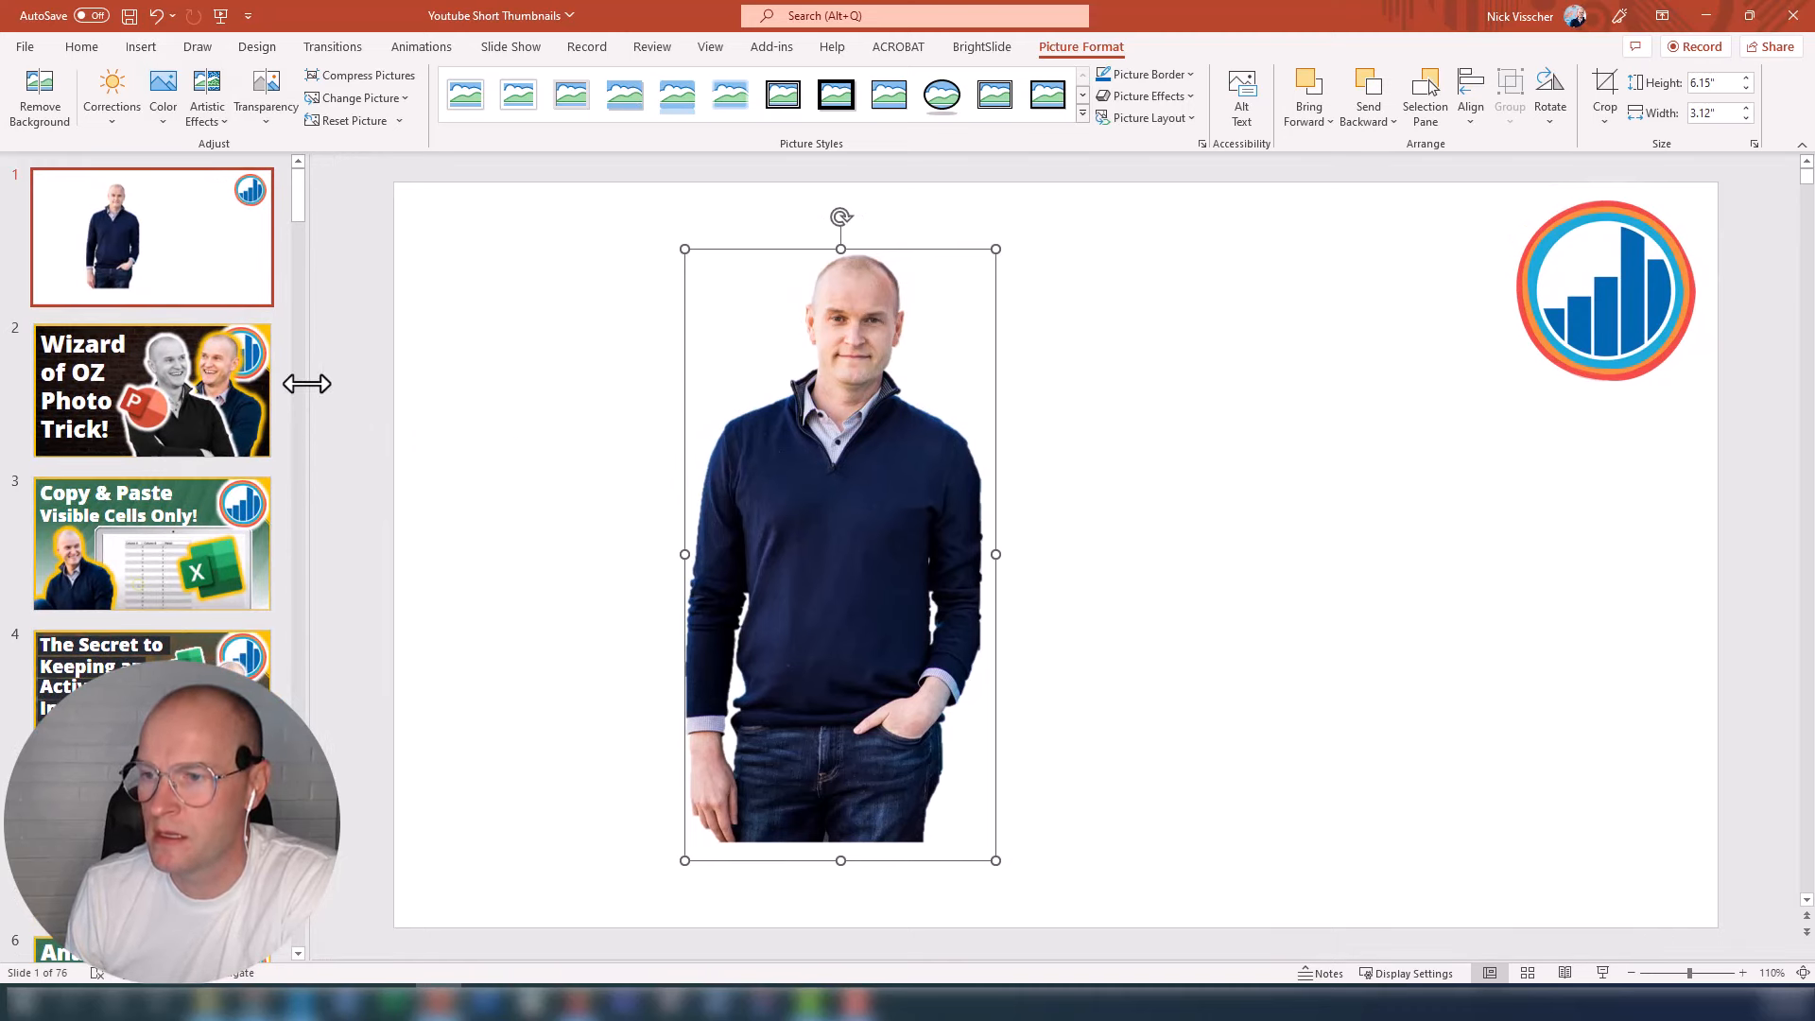
pyautogui.moveTo(307, 384)
pyautogui.mouseDown()
pyautogui.moveTo(253, 397)
pyautogui.moveTo(268, 399)
pyautogui.mouseUp()
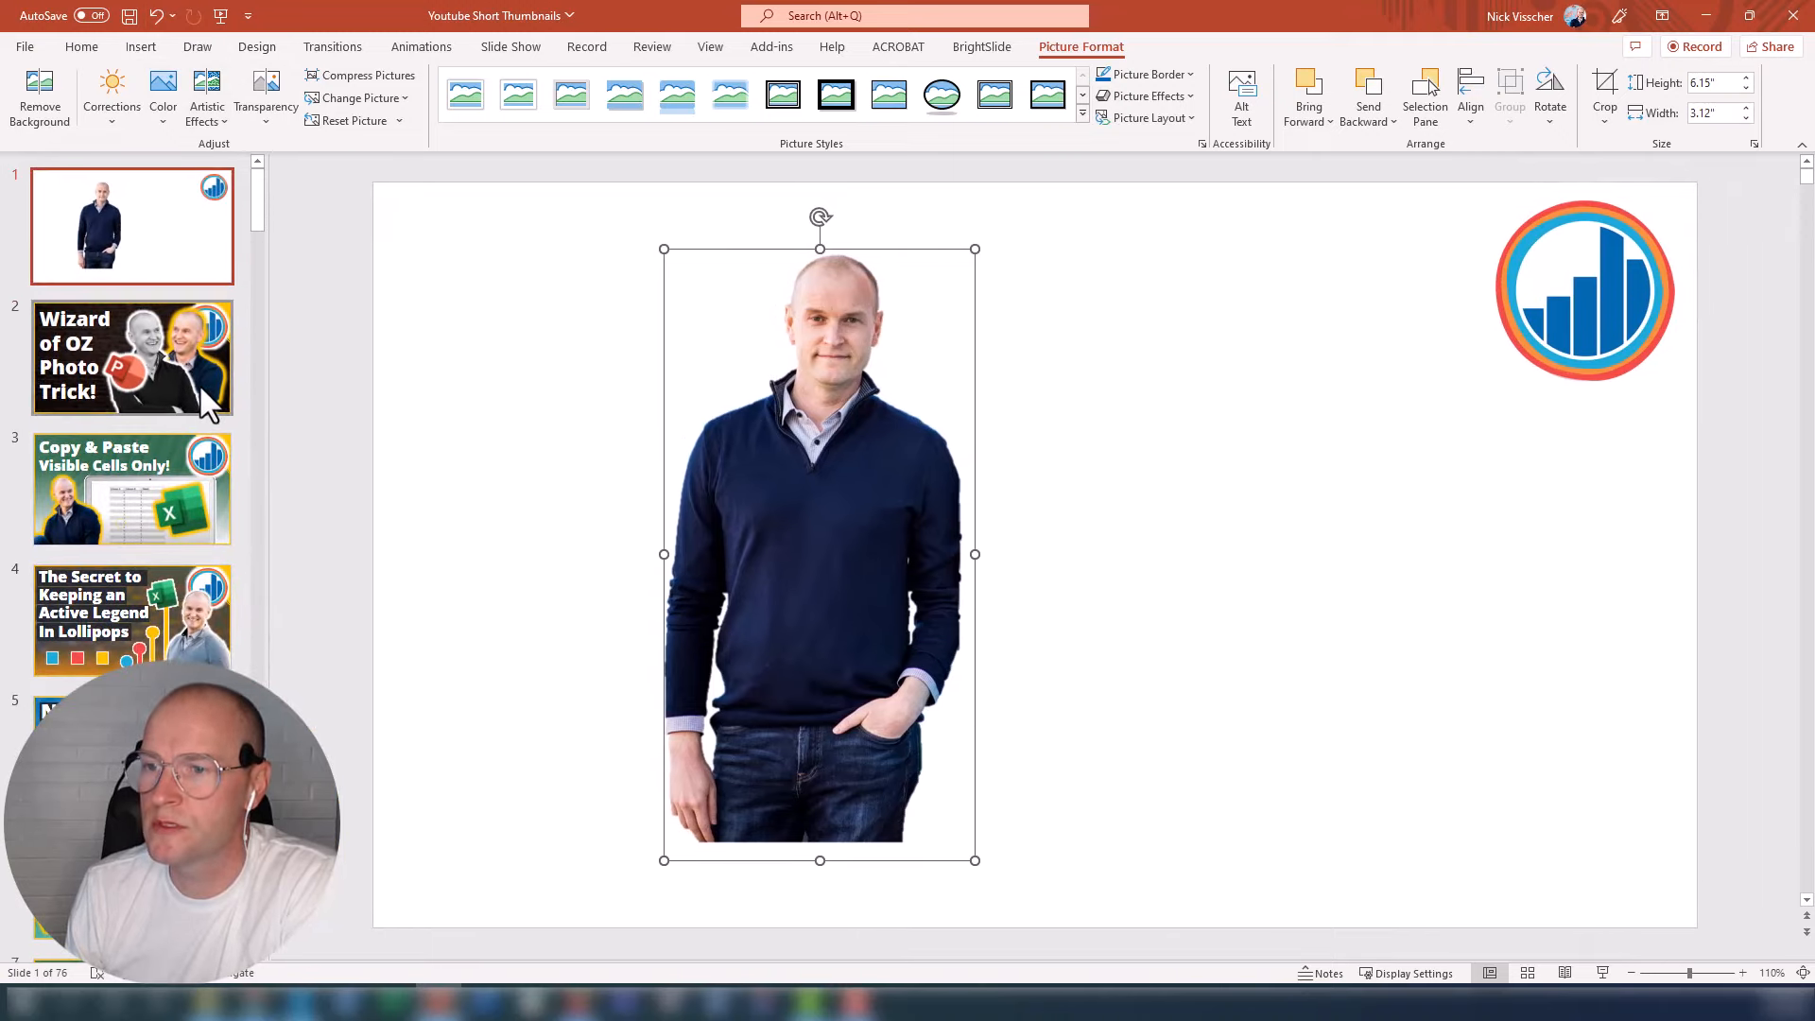
# Step: Compare with the Wizard of OZ slide, return to slide 1 and bring up the picture's context menu
pyautogui.click(133, 489)
pyautogui.click(188, 247)
pyautogui.click(190, 344)
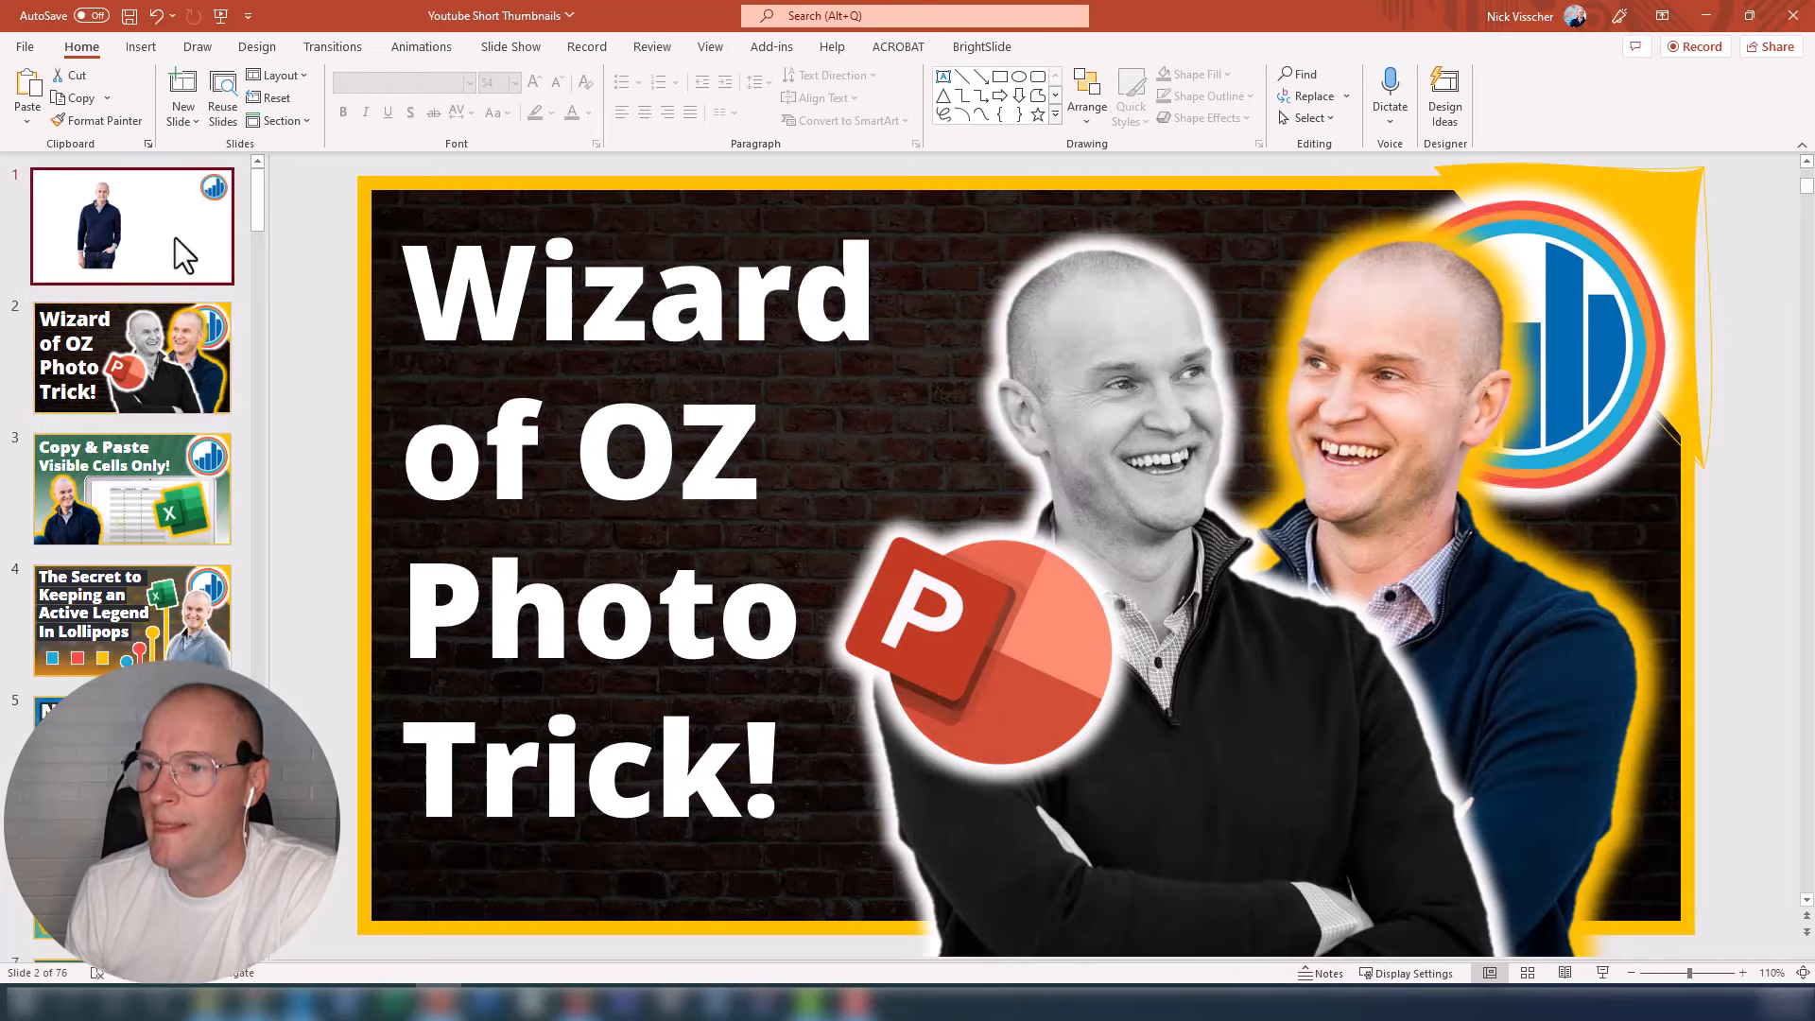
pyautogui.click(174, 237)
pyautogui.click(776, 559)
pyautogui.rightClick(776, 559)
# Step: Apply a blue glow preset to the picture from the Format Picture effects
pyautogui.click(848, 513)
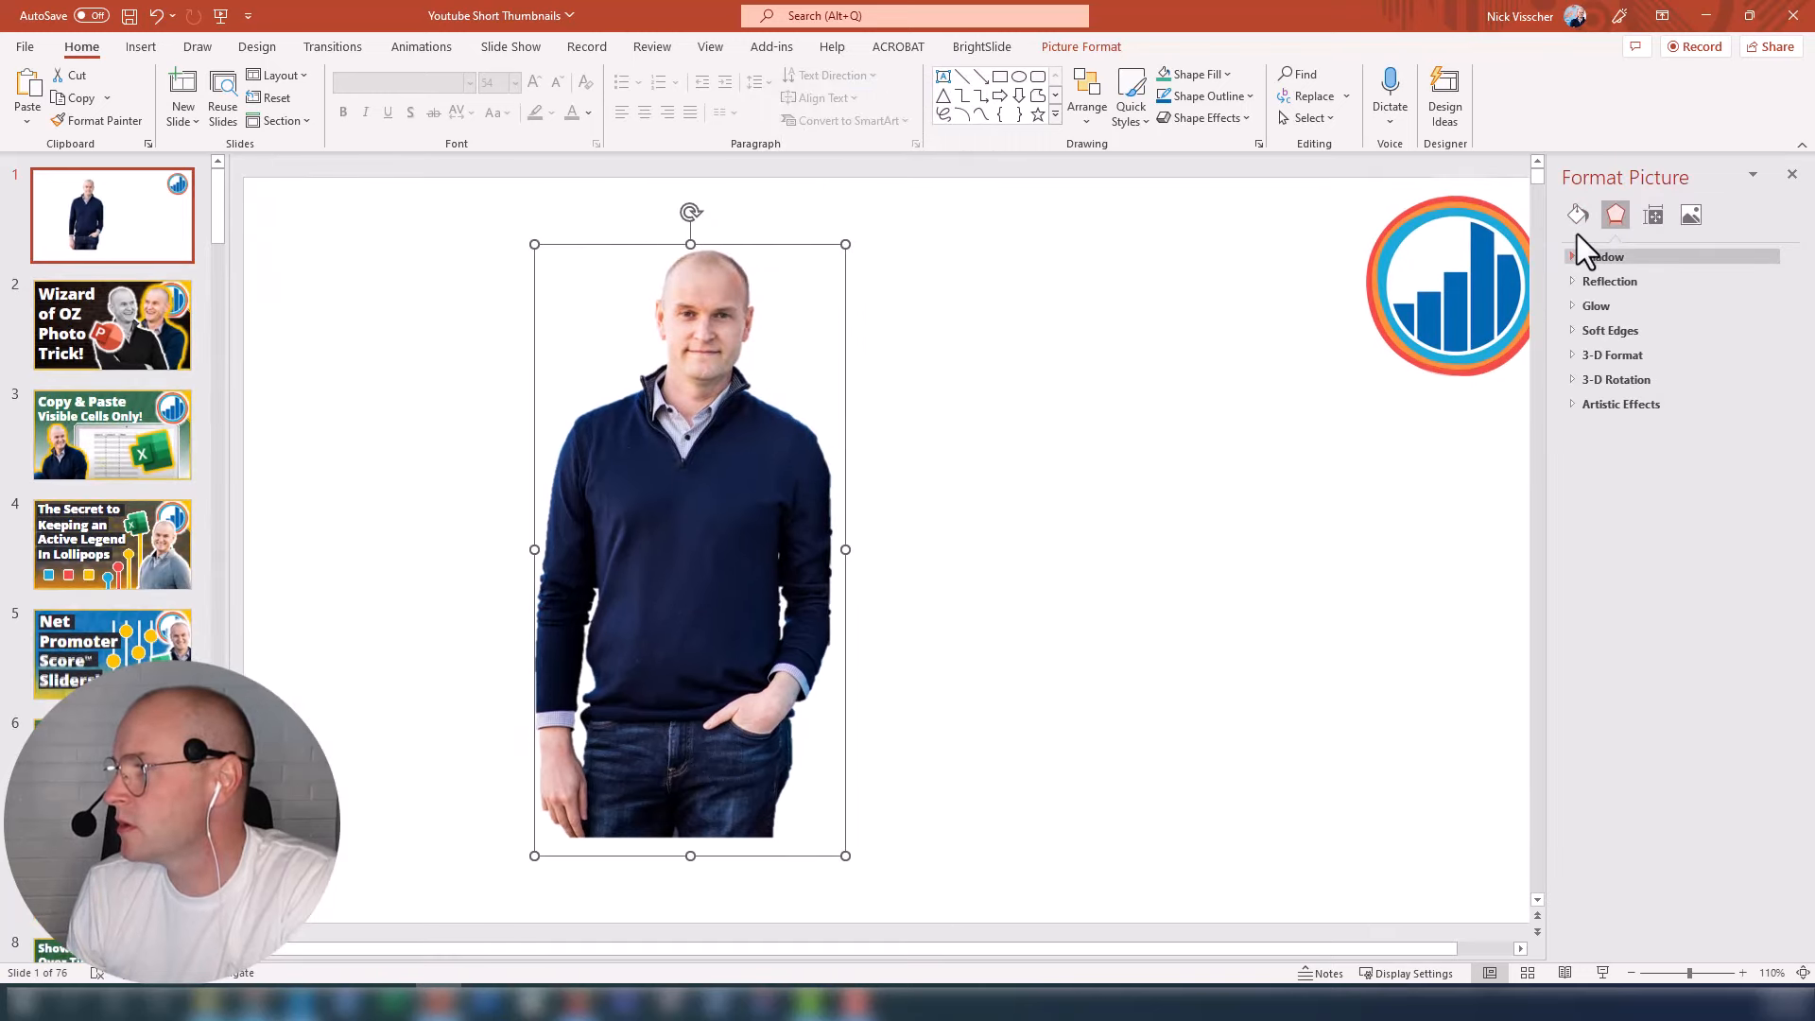
pyautogui.press('Down')
pyautogui.press('Down')
pyautogui.click(1574, 307)
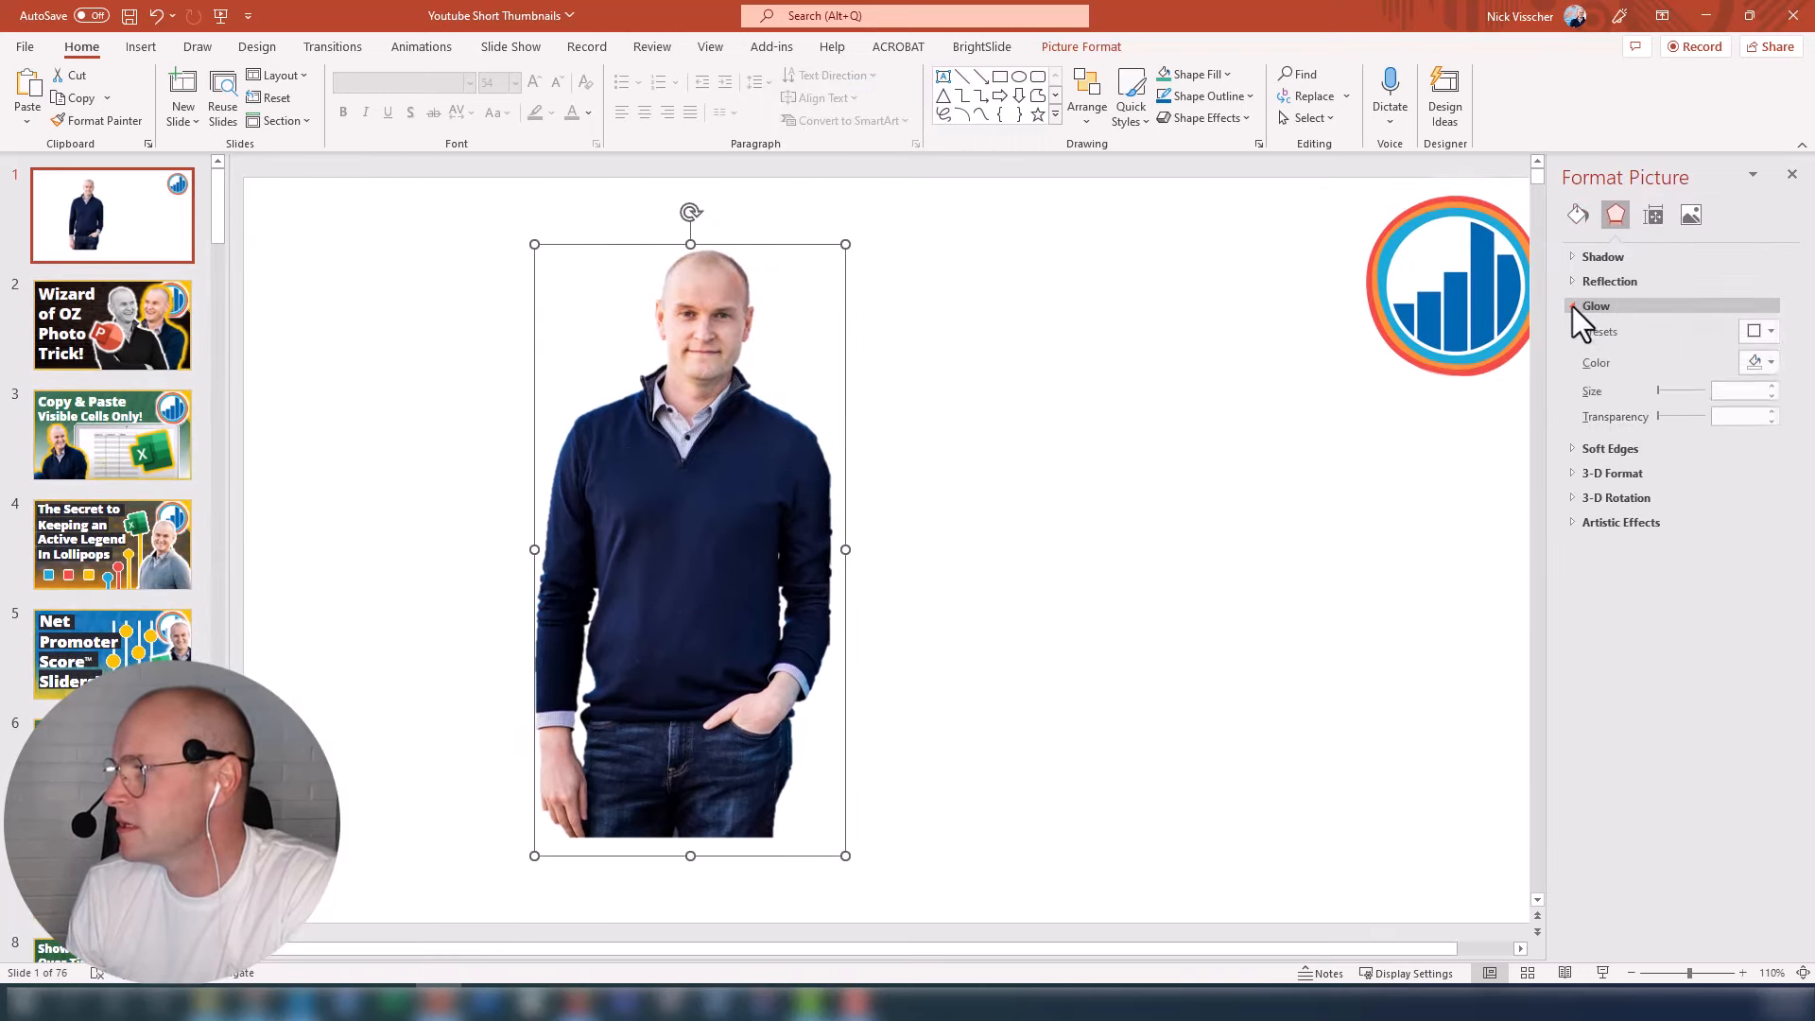
pyautogui.click(1759, 331)
pyautogui.click(1518, 489)
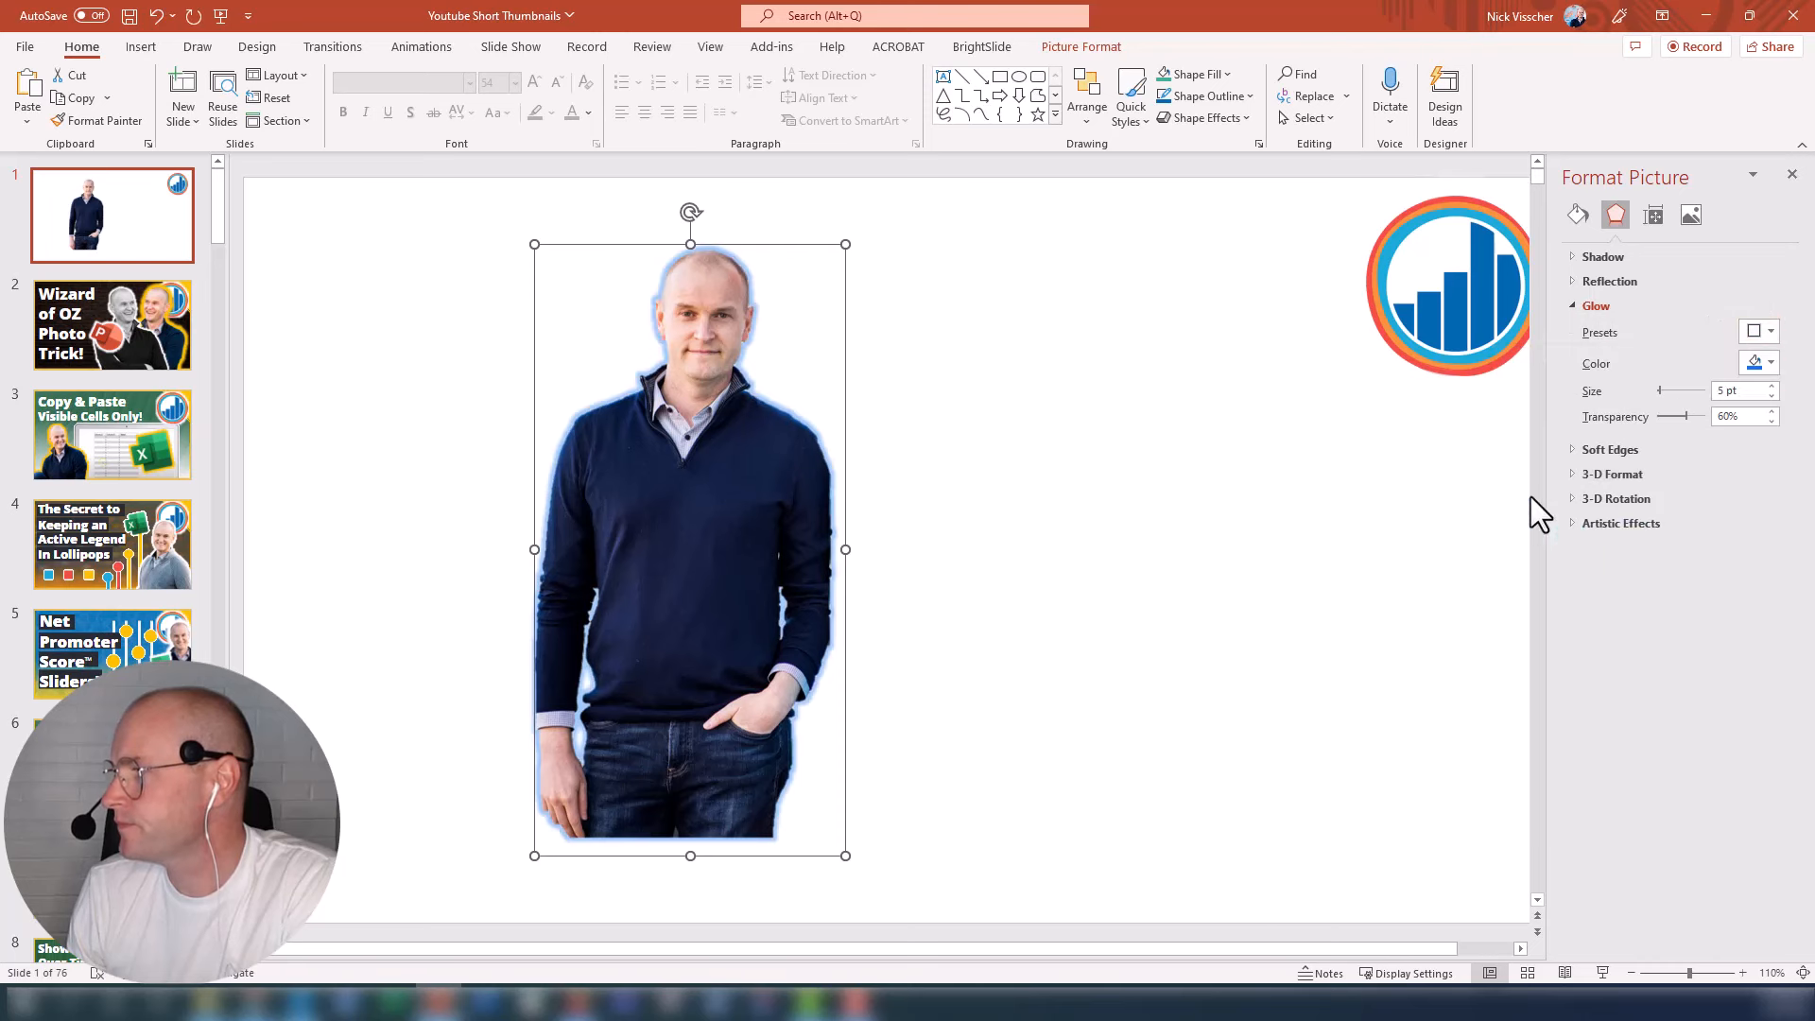
# Step: Set the glow to 0% transparency and 10 pt size, keeping the blue colour
pyautogui.click(1733, 416)
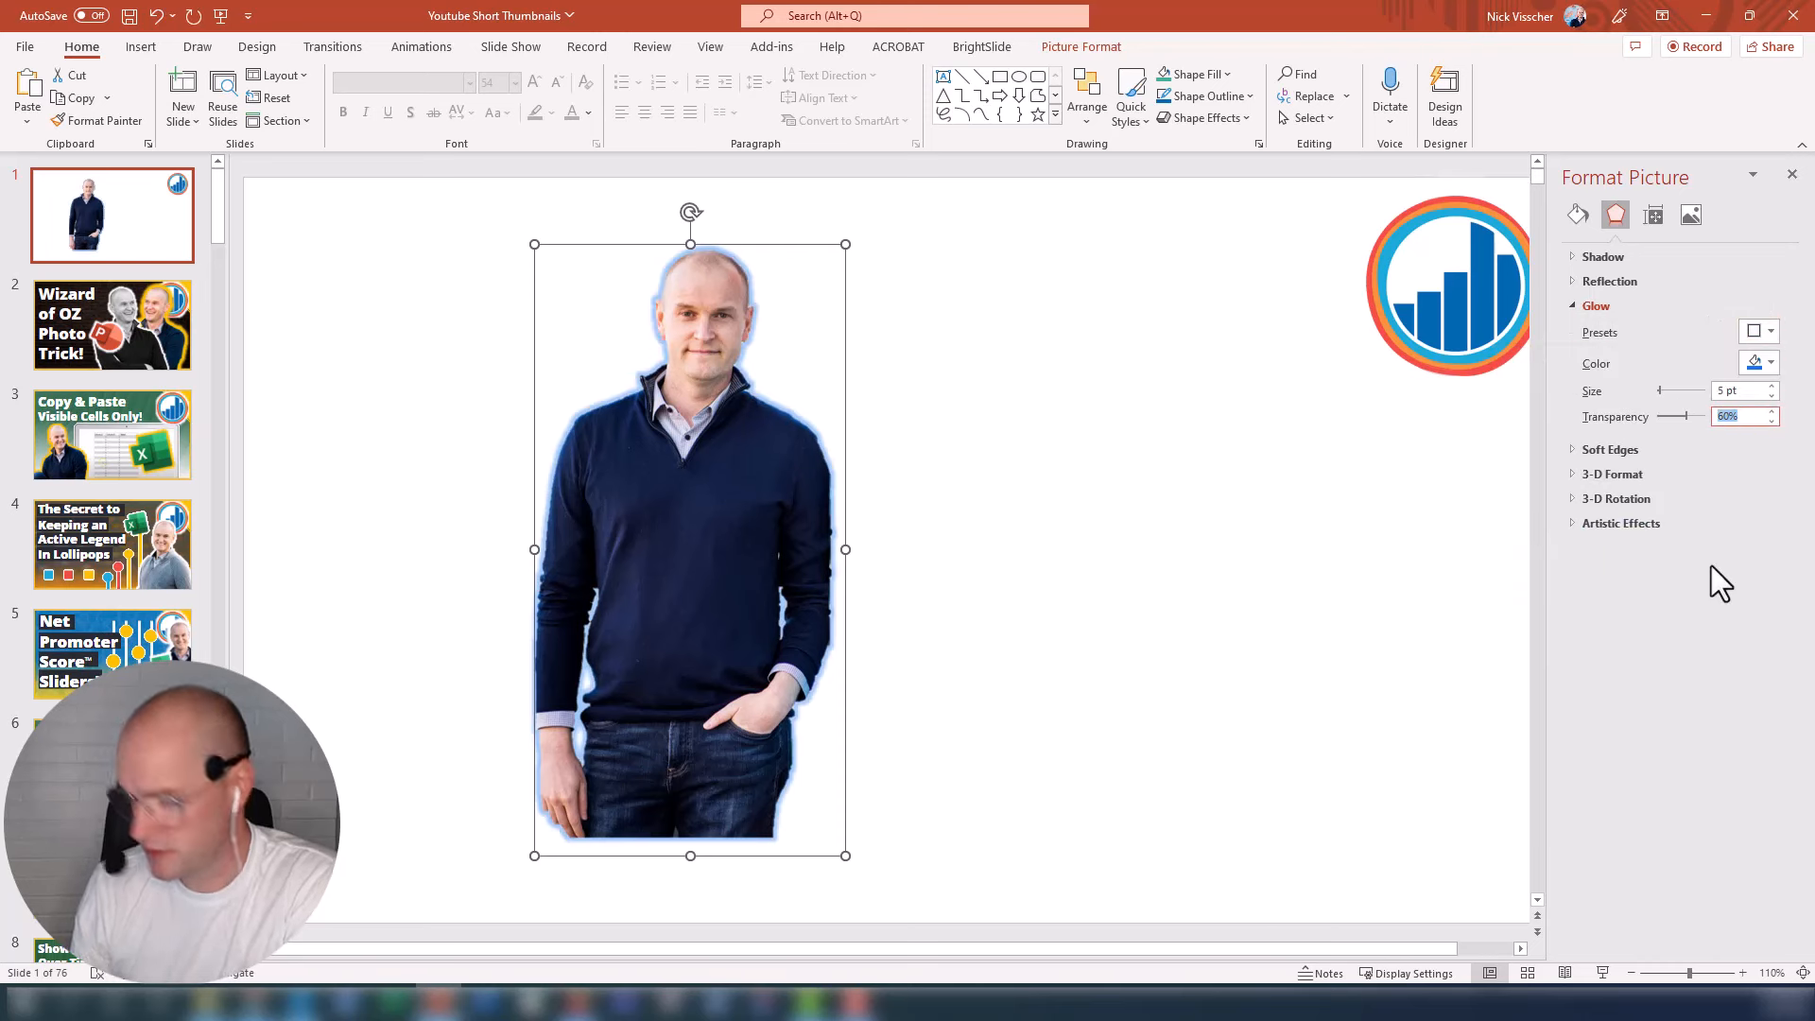
pyautogui.write('0')
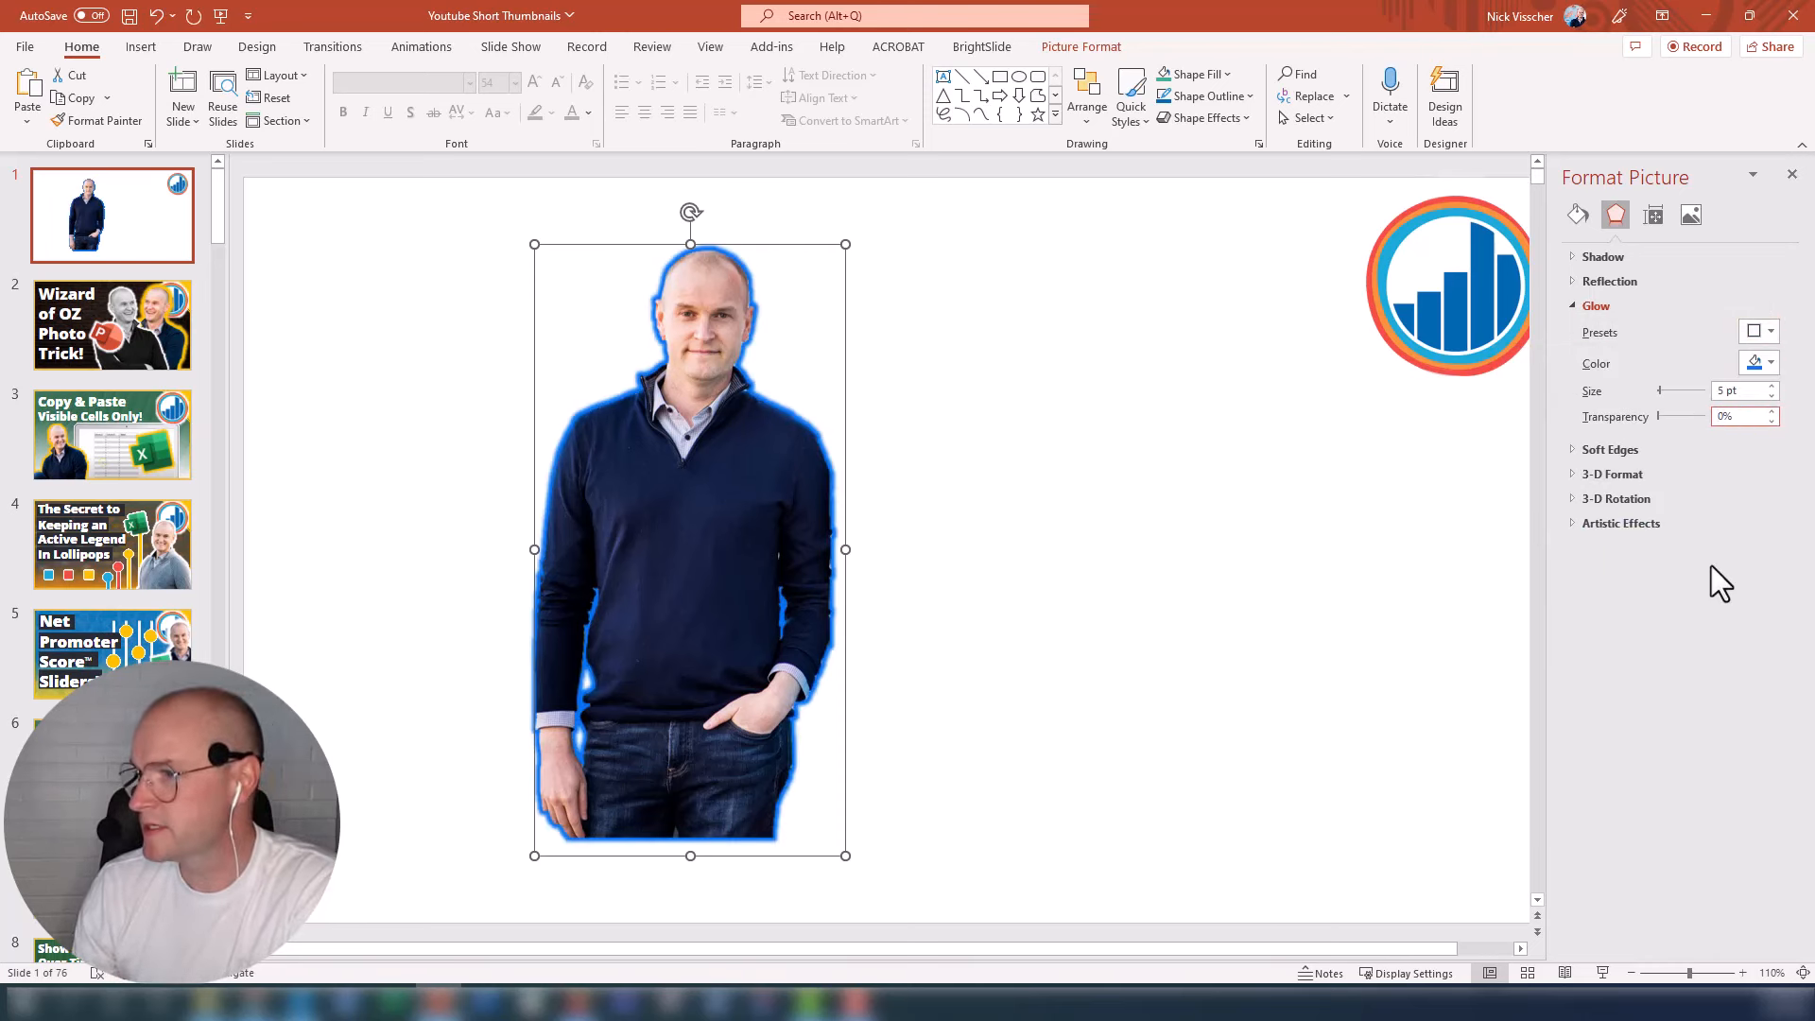
pyautogui.click(1738, 388)
pyautogui.write('10')
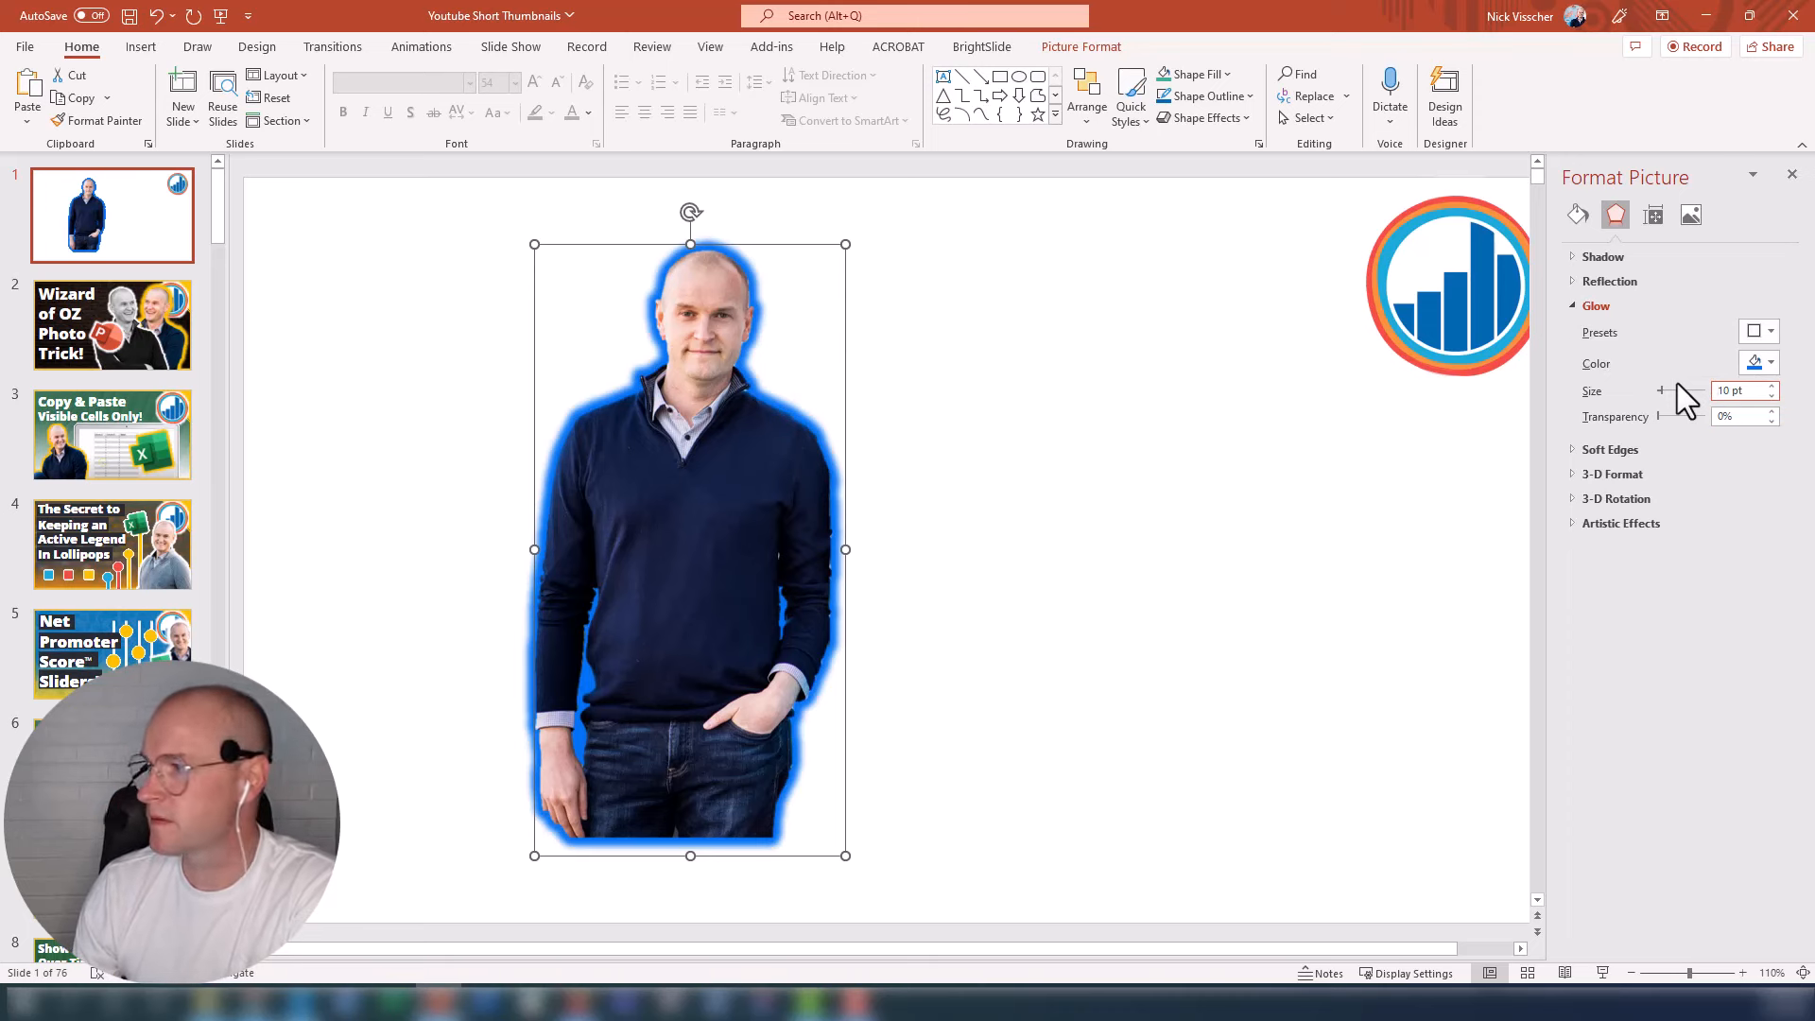
pyautogui.press('Return')
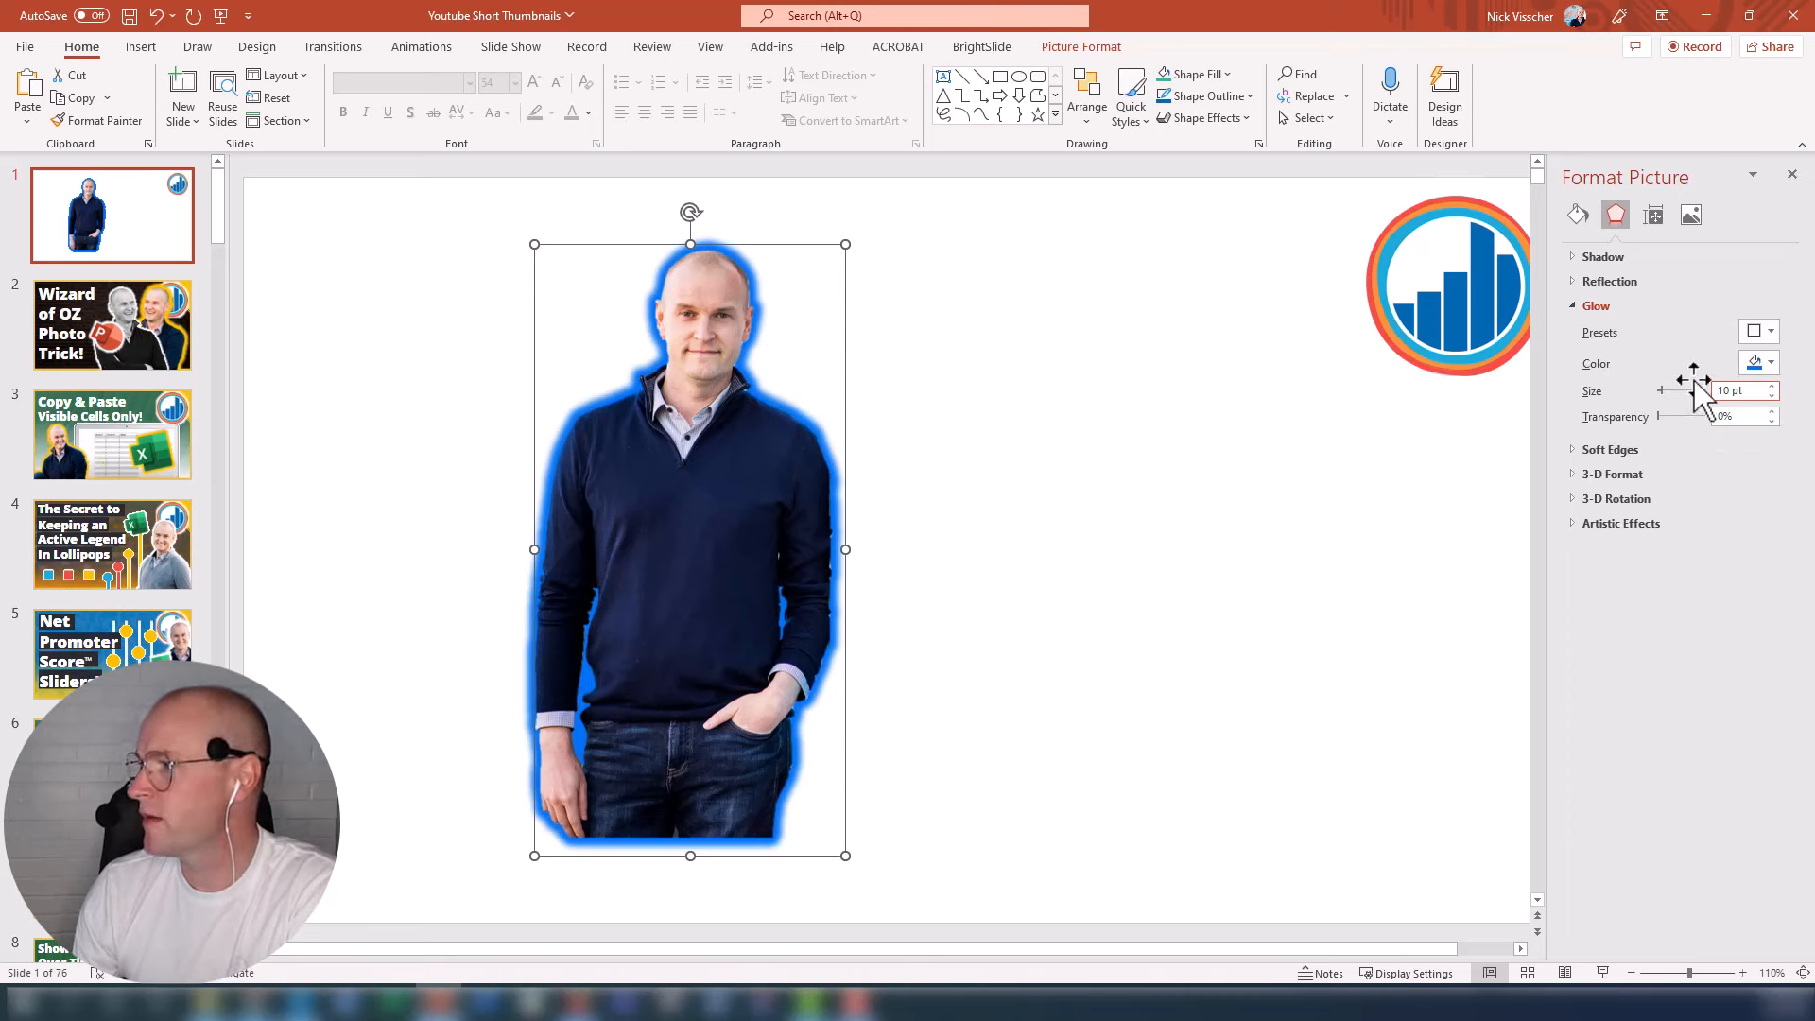
pyautogui.click(1770, 364)
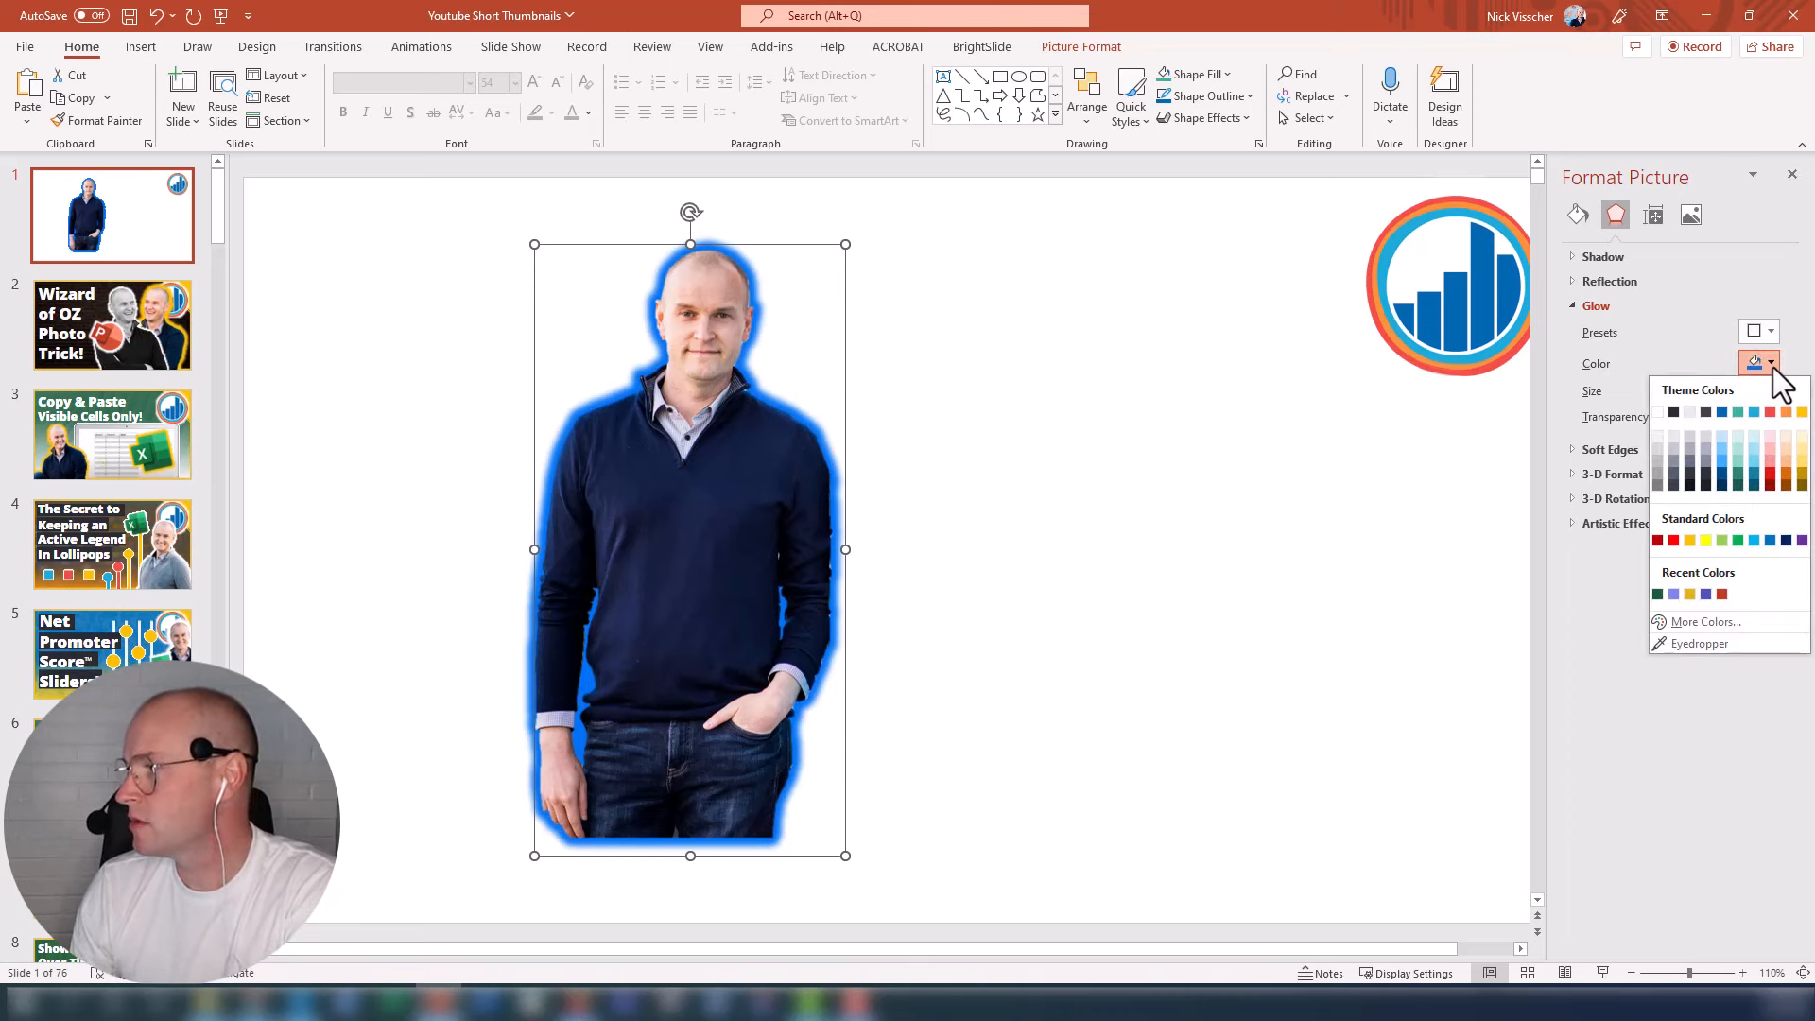
pyautogui.click(1772, 367)
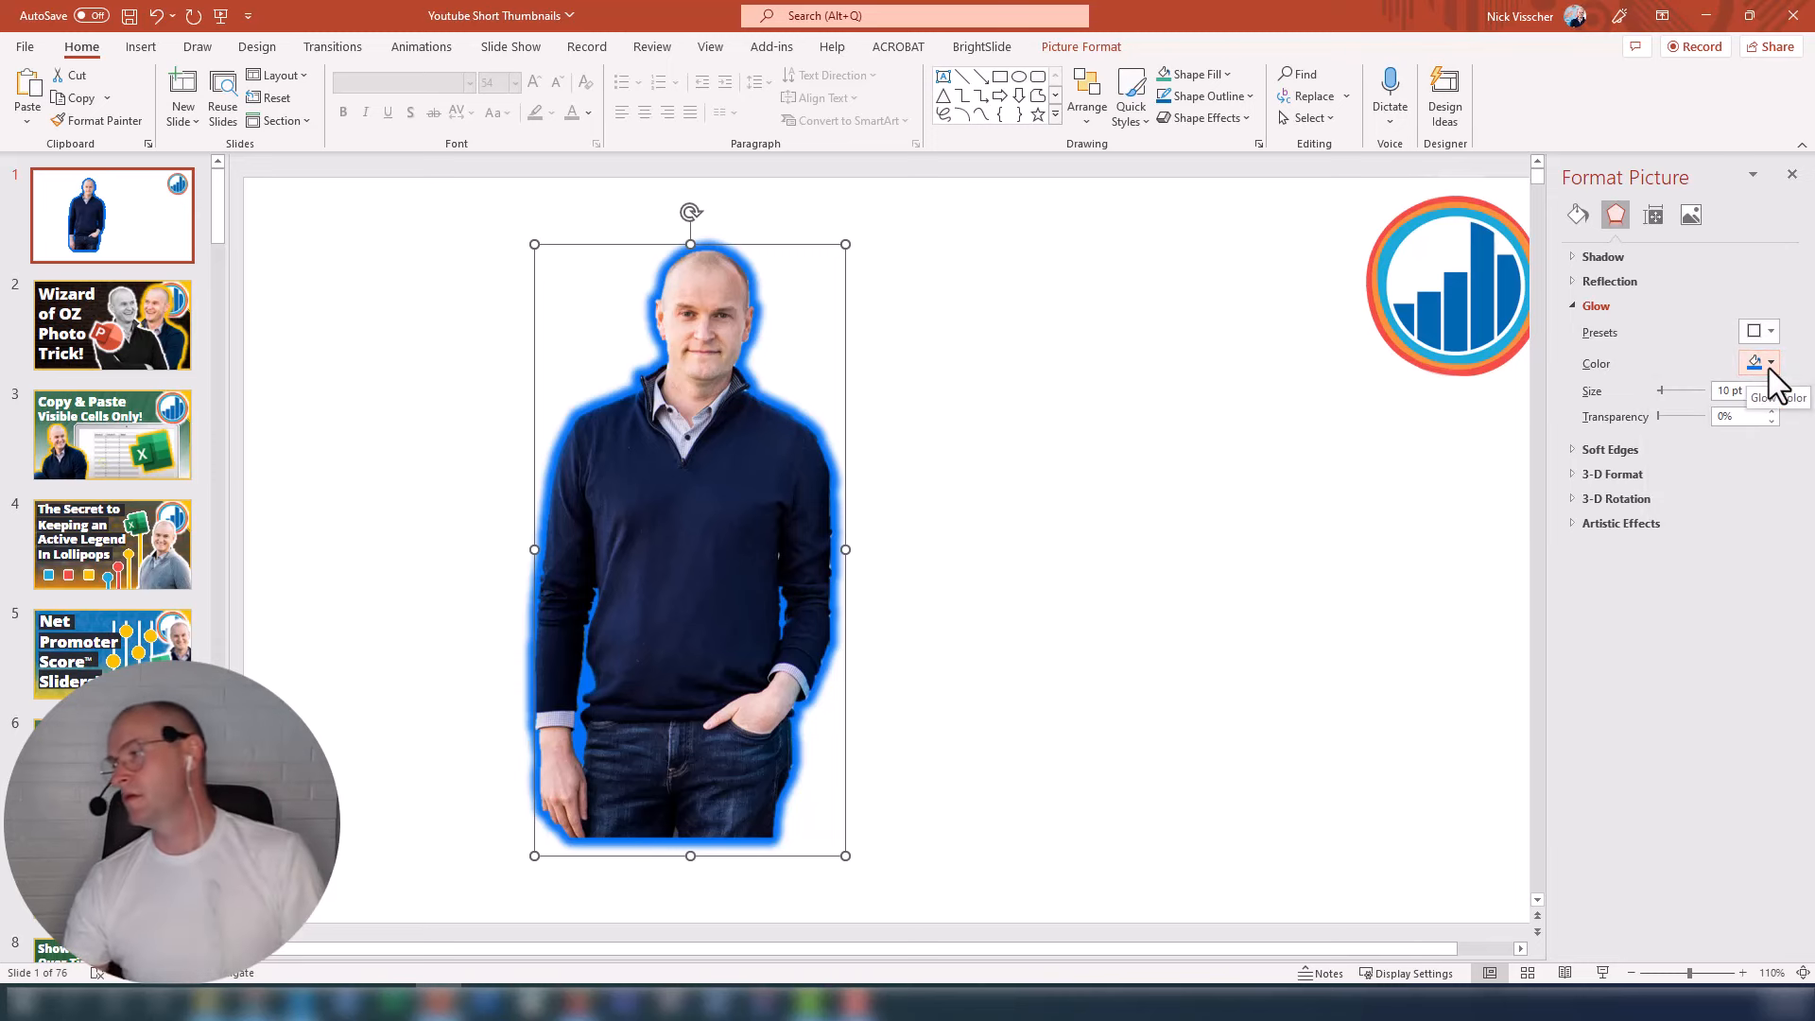
pyautogui.click(1772, 366)
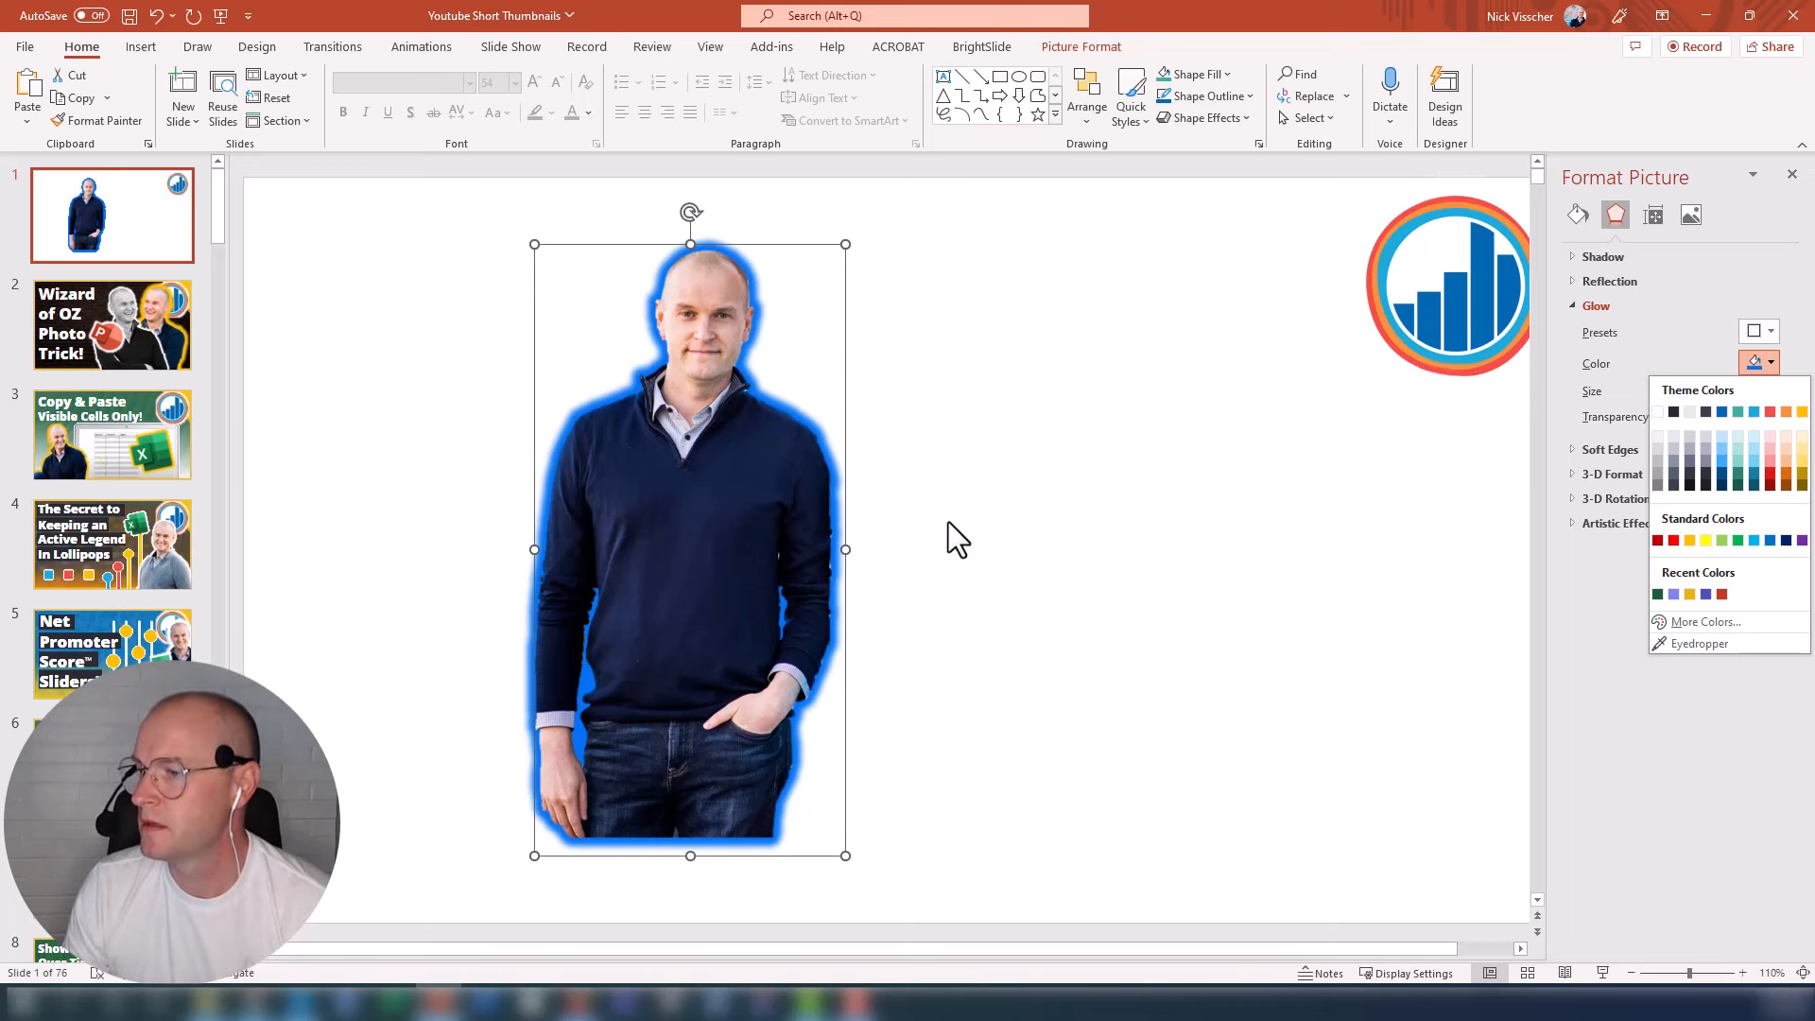
pyautogui.click(710, 526)
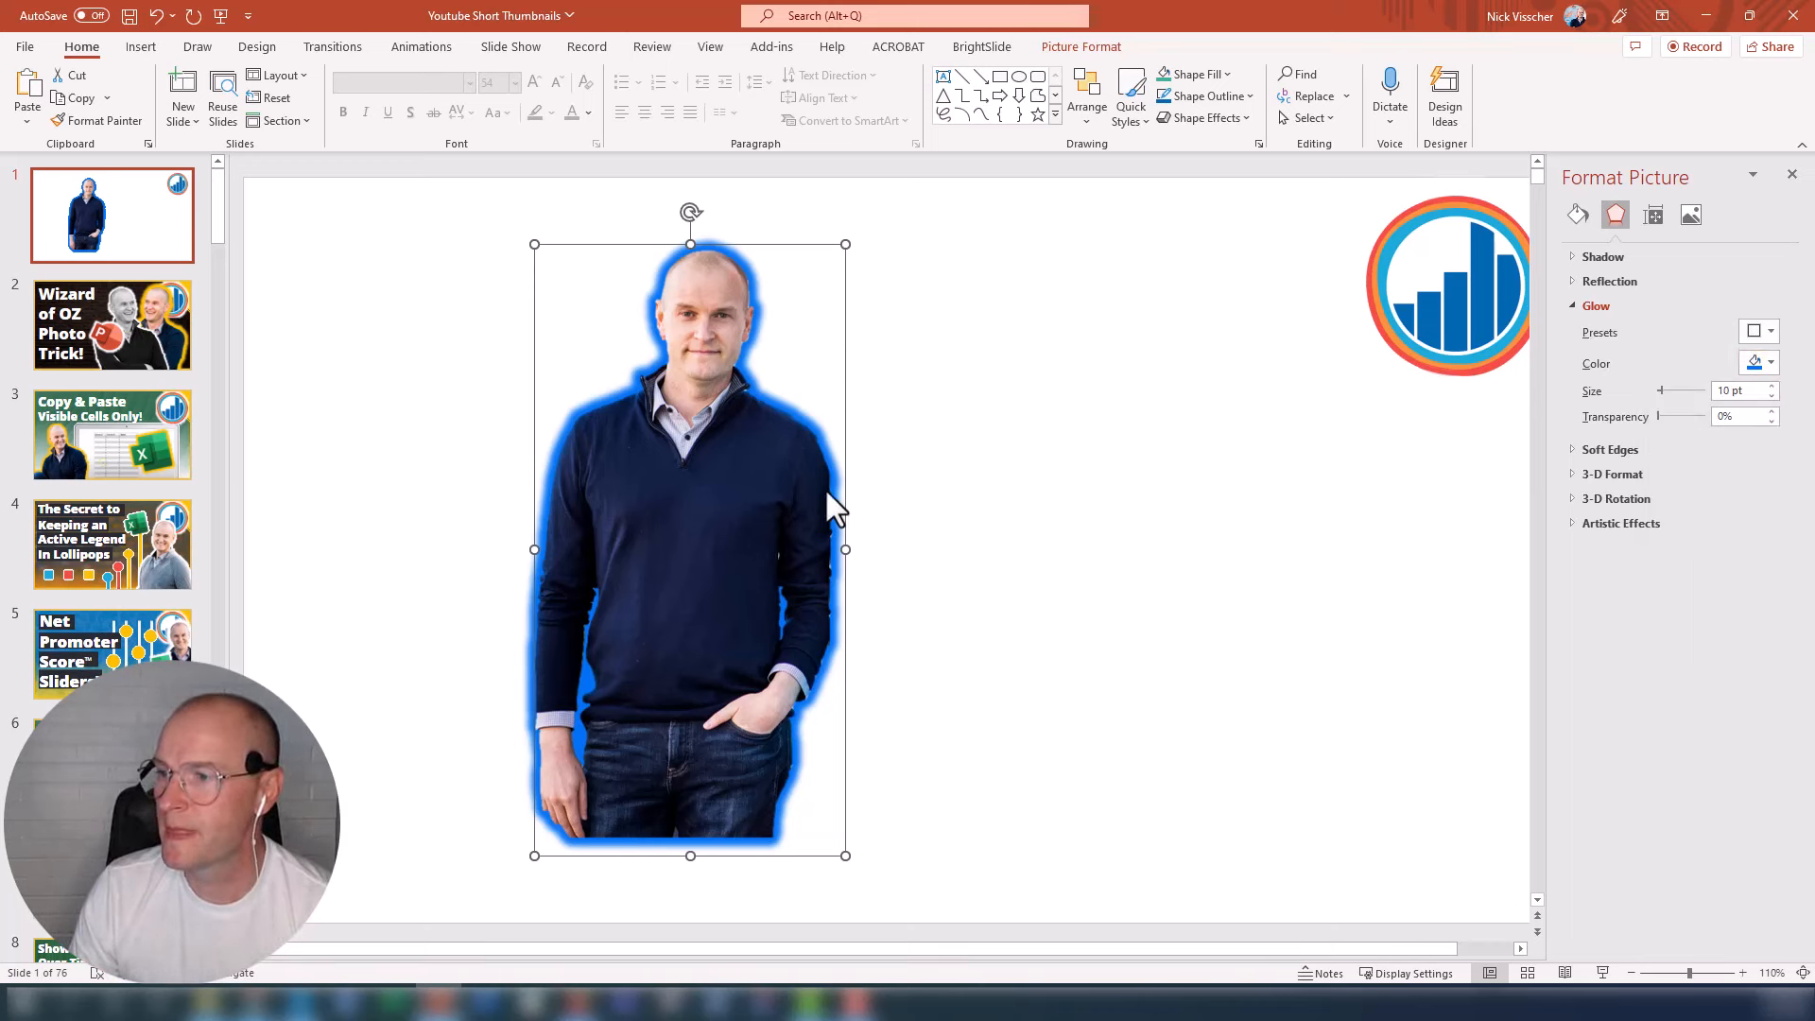
pyautogui.click(1223, 486)
# Step: Nudge the logo a little left and down at the top right
pyautogui.click(1408, 342)
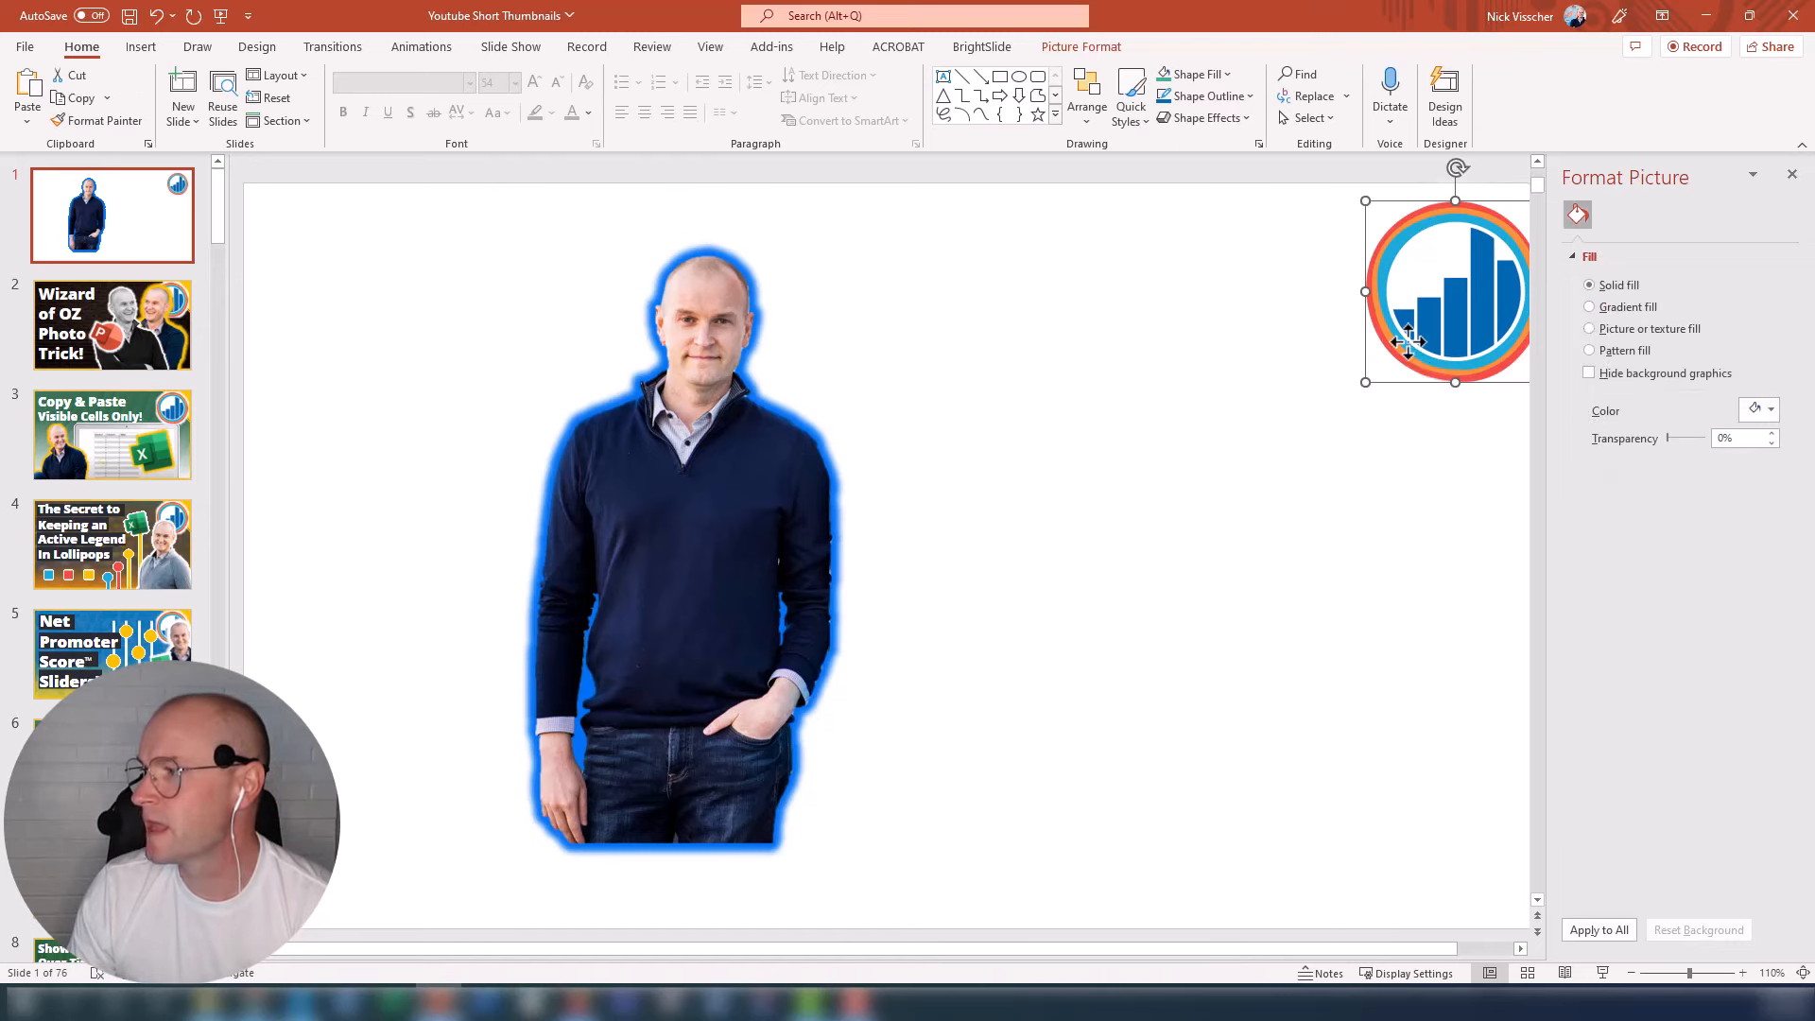
pyautogui.moveTo(1412, 340); pyautogui.dragTo(1388, 354)
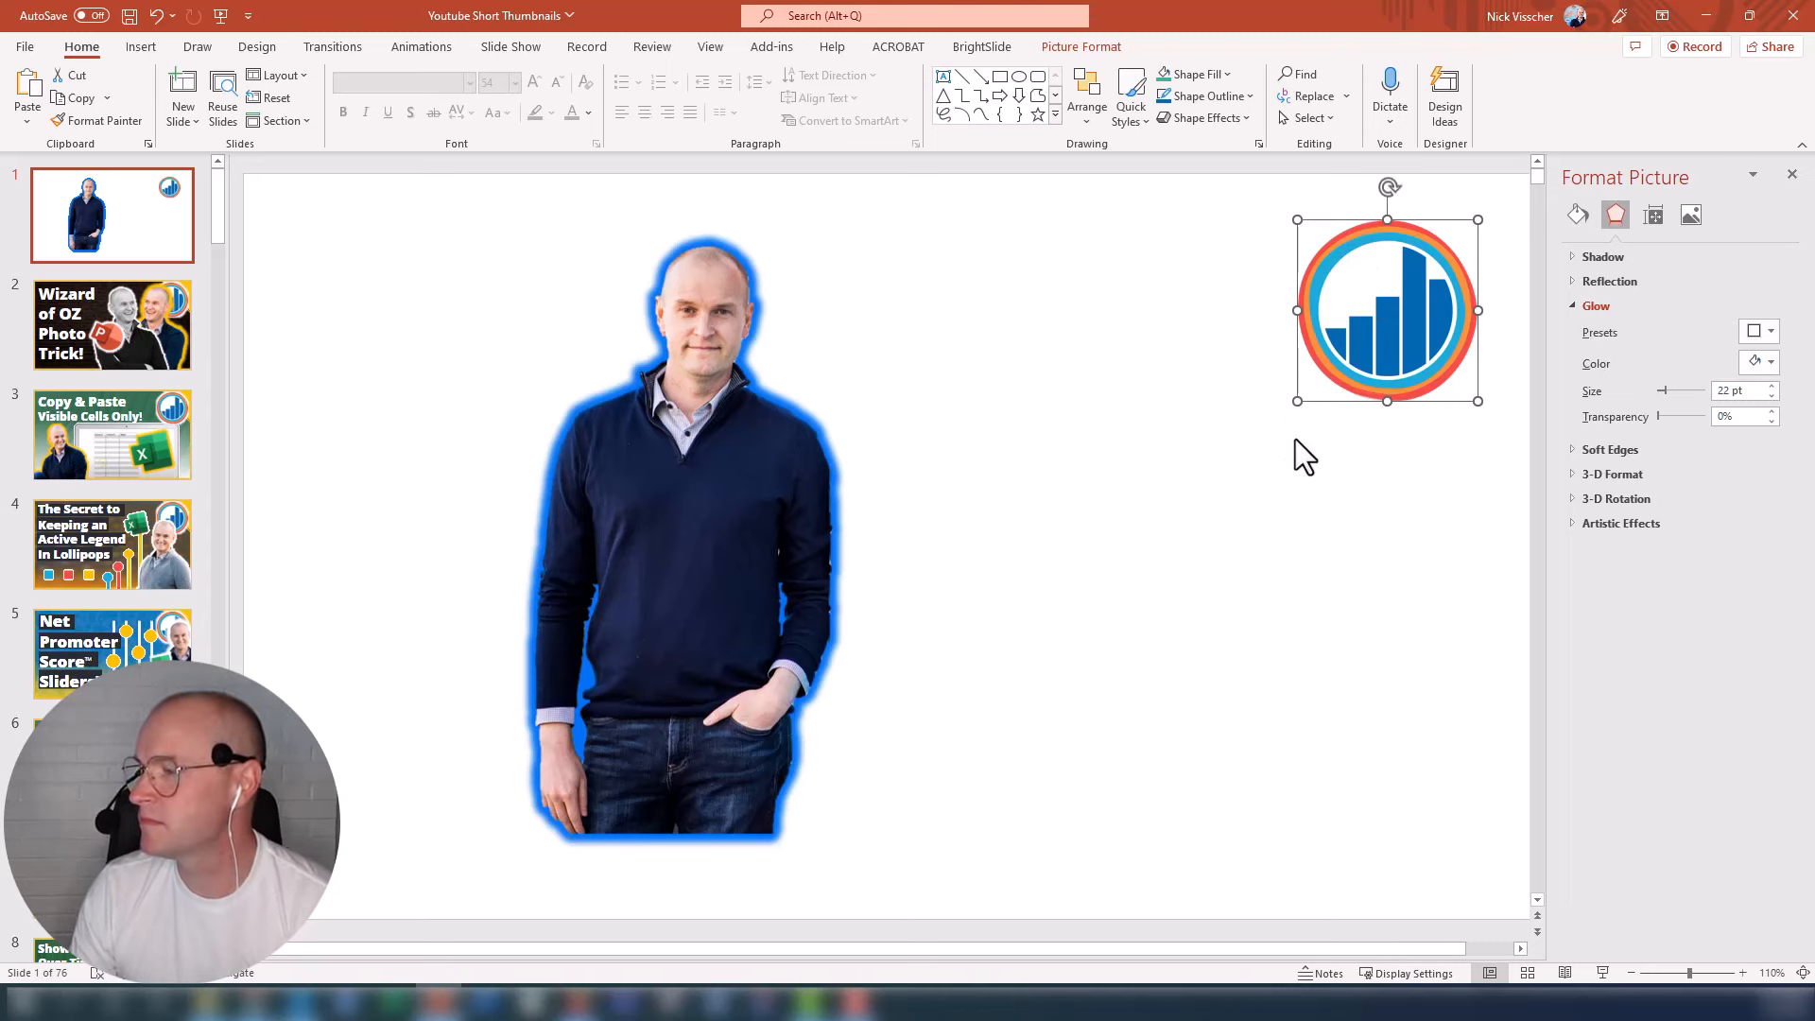
pyautogui.click(1295, 438)
pyautogui.click(1362, 355)
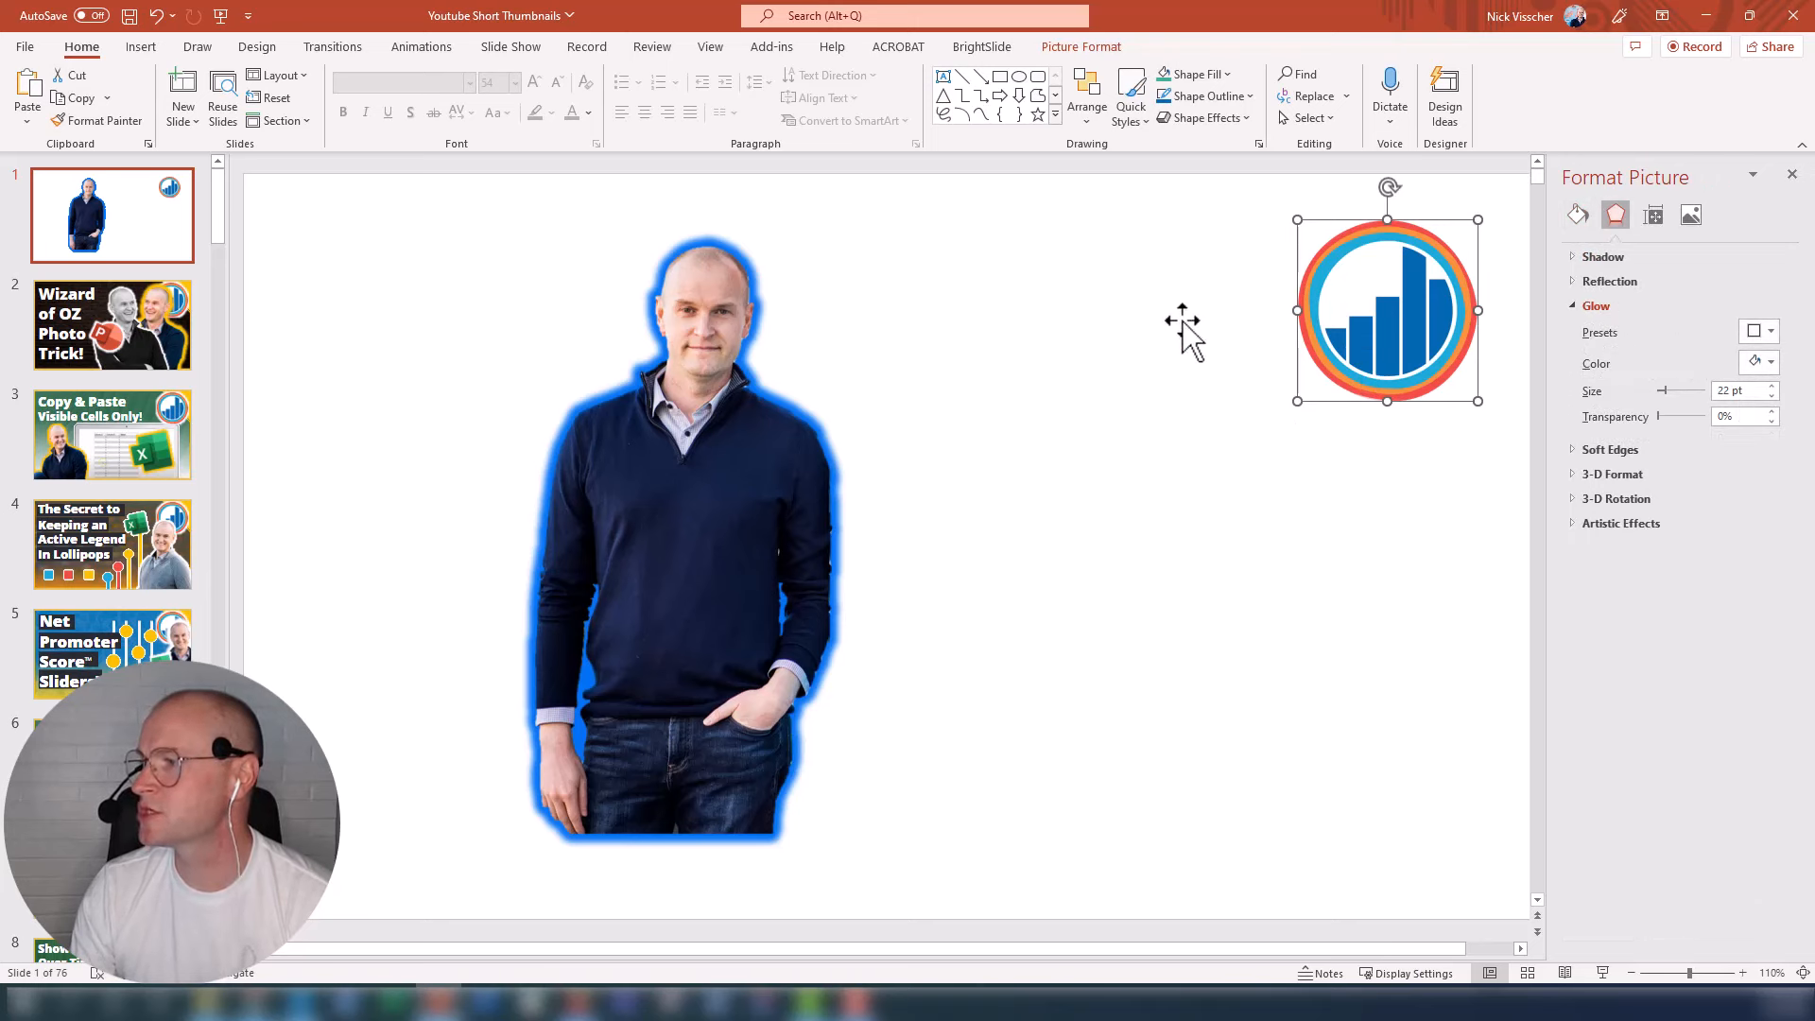
# Step: Make the presenter's glow white, then enlarge the cut-out and set it lower on the slide's right side
pyautogui.click(610, 518)
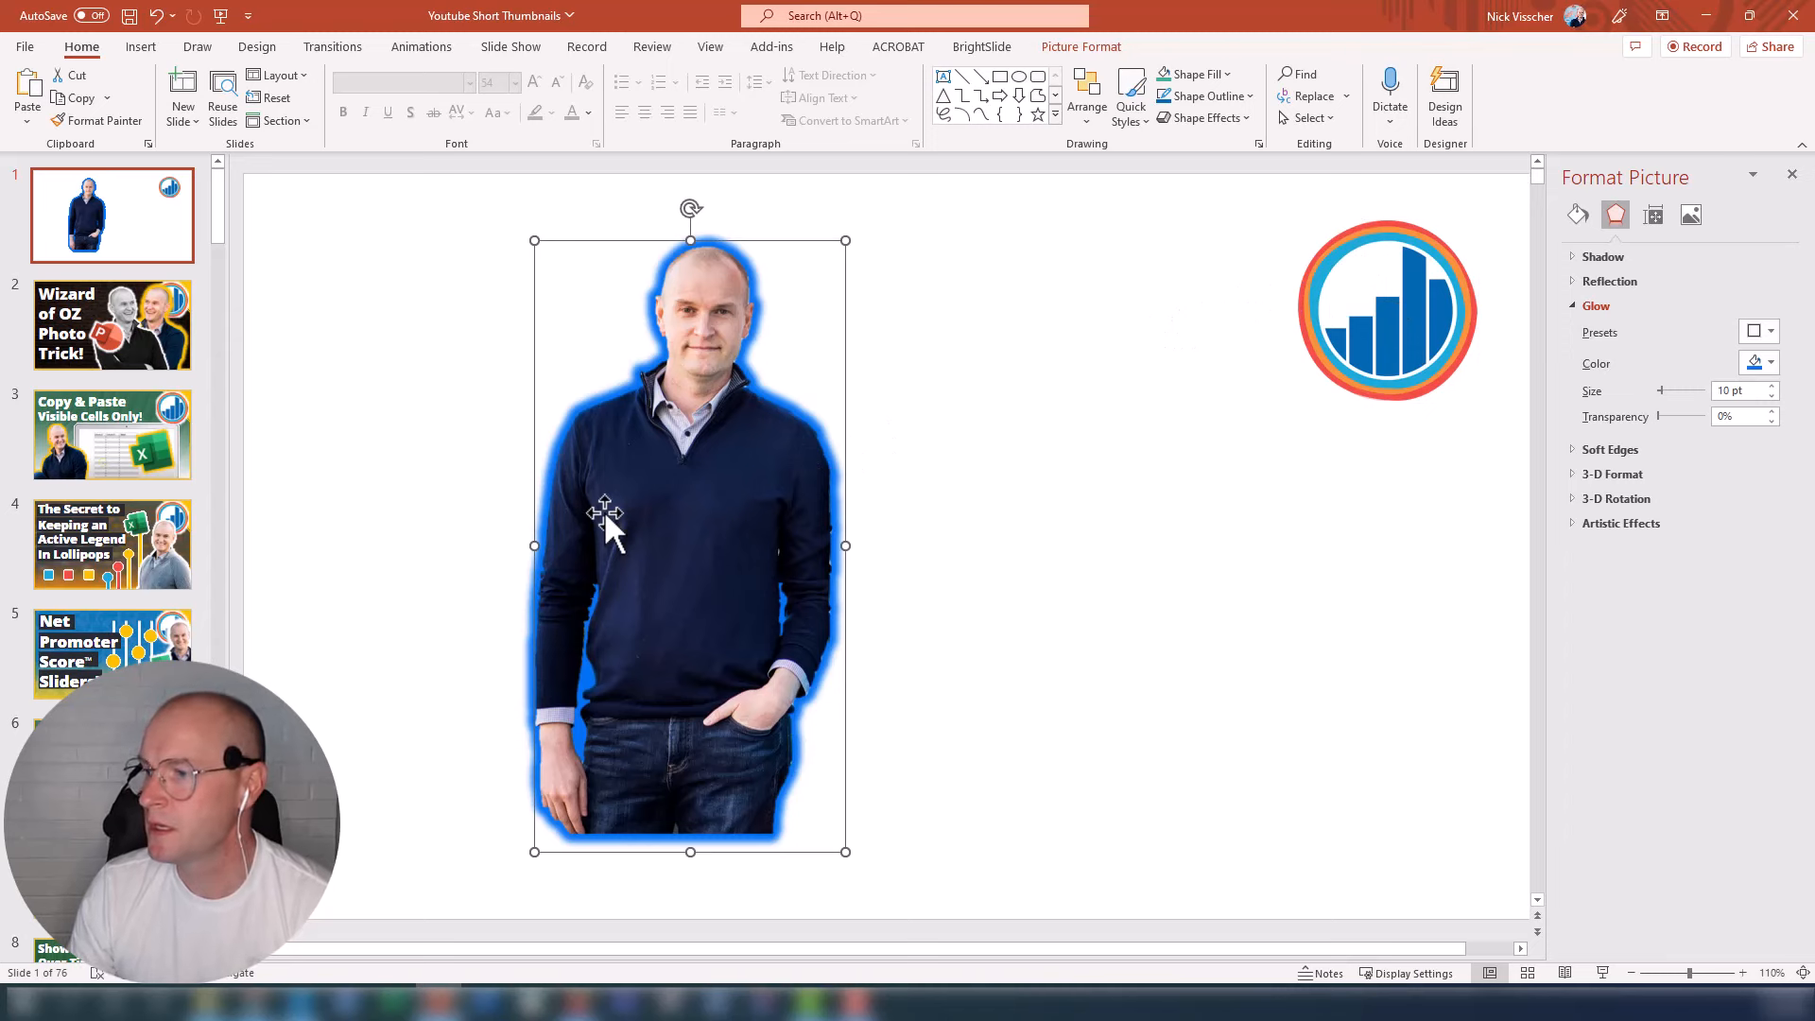
pyautogui.click(1761, 363)
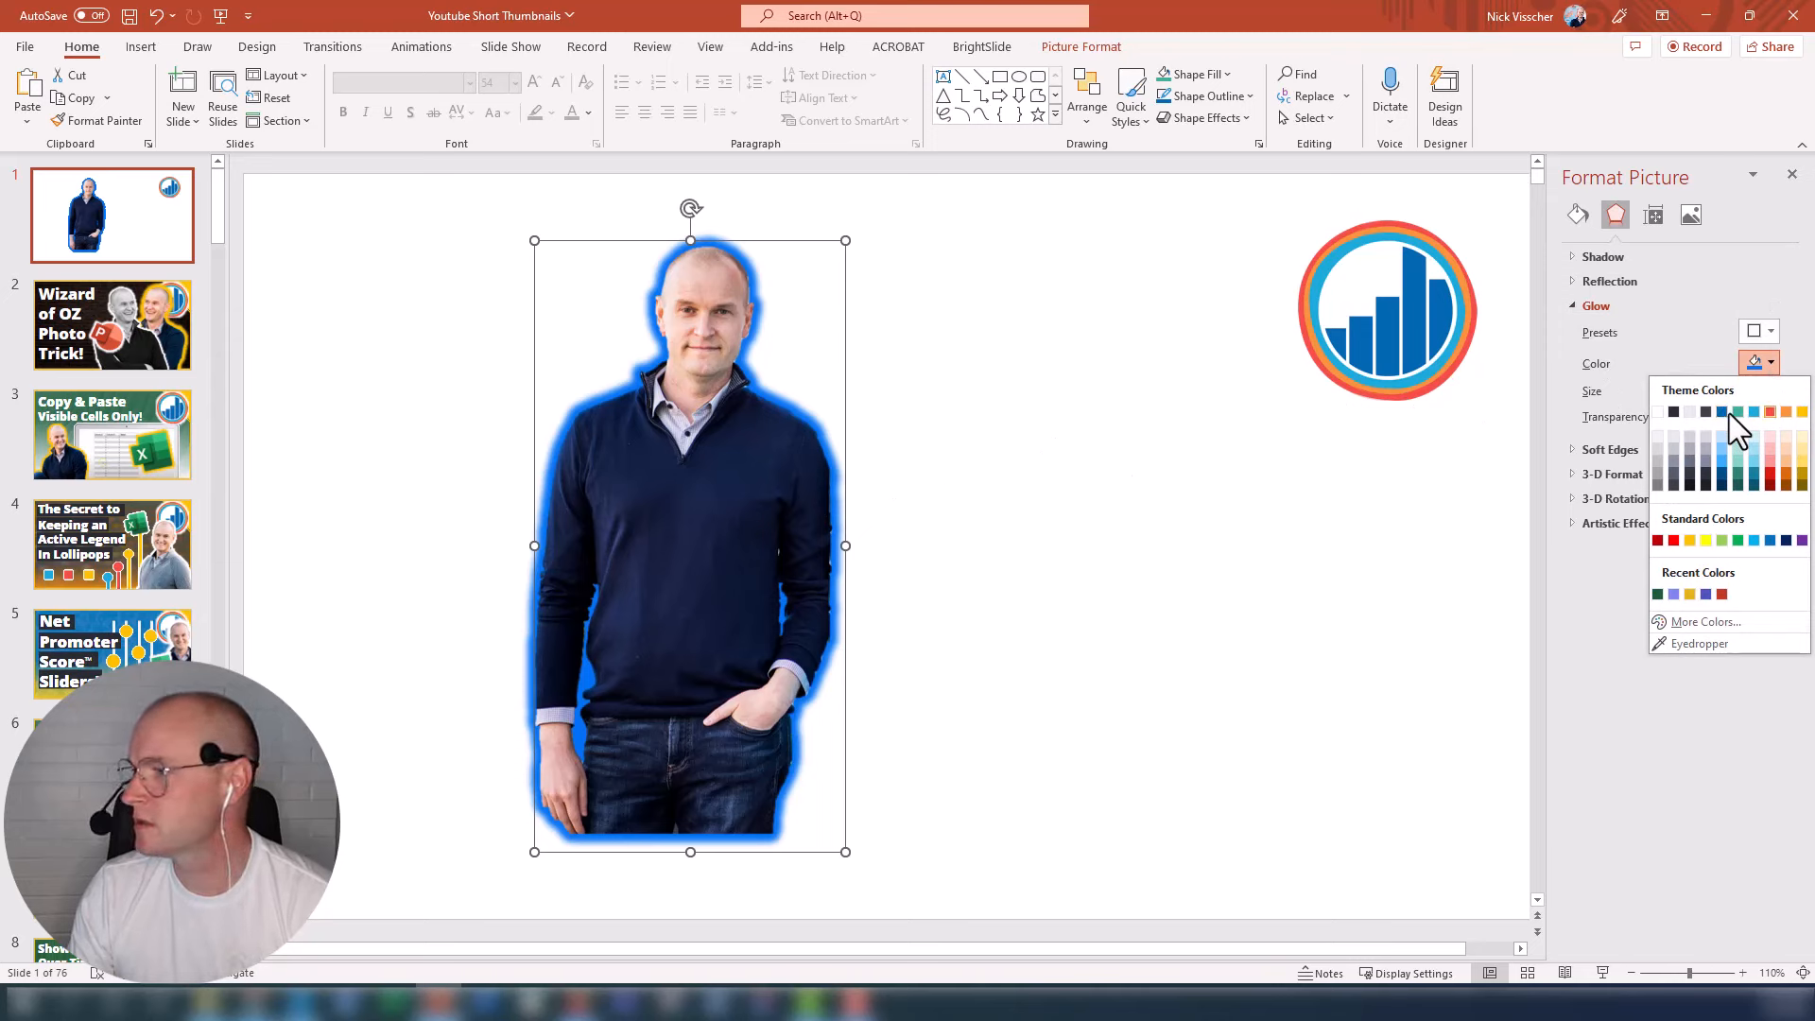
pyautogui.click(1662, 413)
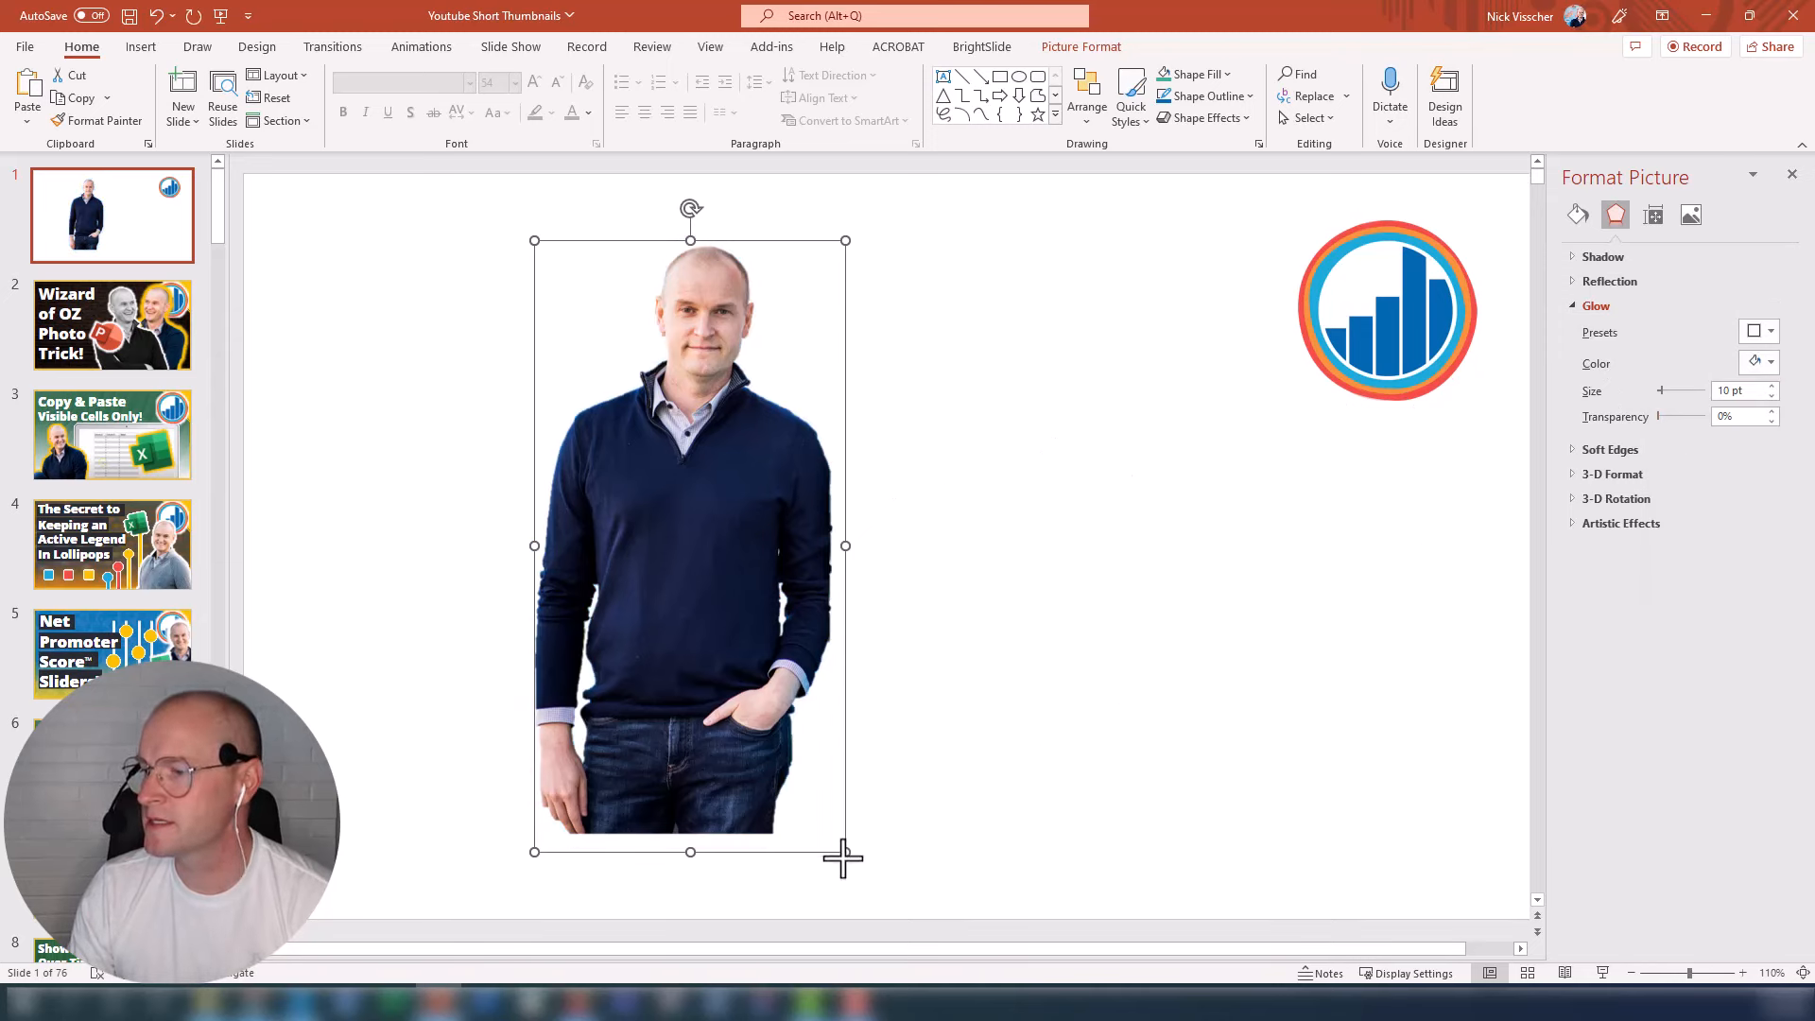
pyautogui.moveTo(845, 852); pyautogui.dragTo(904, 929)
pyautogui.moveTo(696, 610)
pyautogui.mouseDown()
pyautogui.moveTo(1166, 701)
pyautogui.moveTo(1194, 645)
pyautogui.mouseUp()
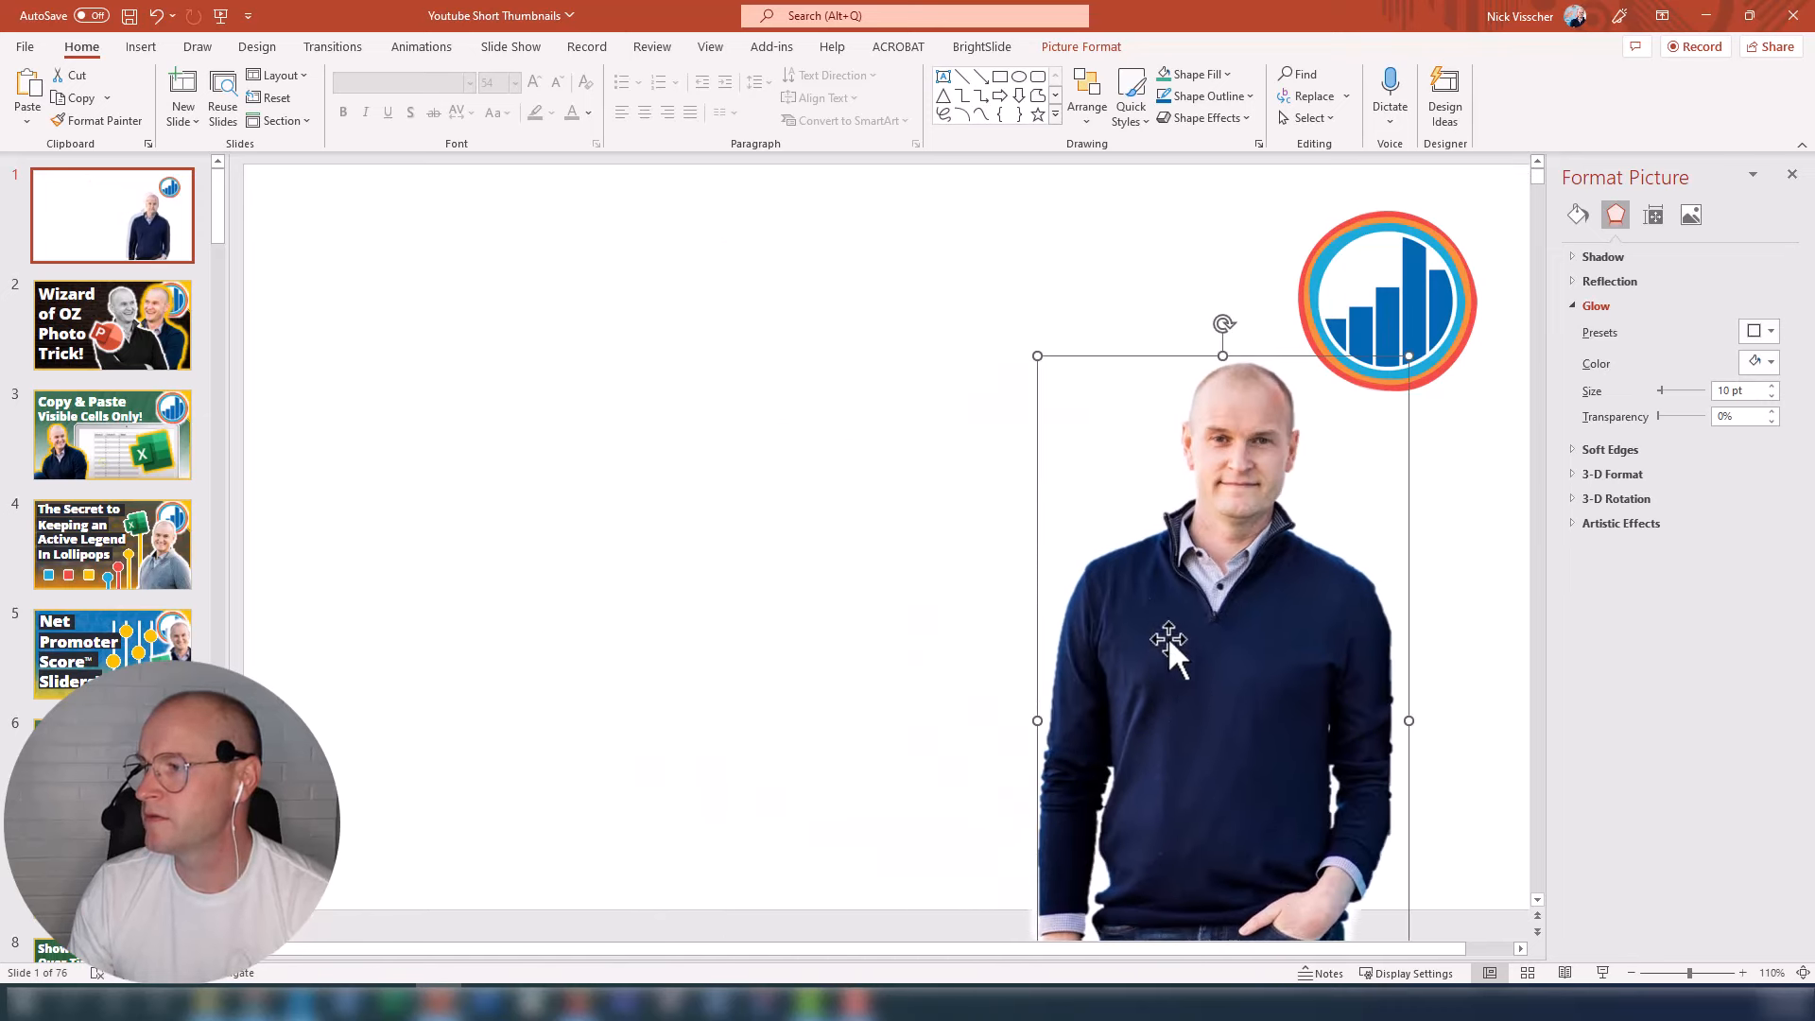
pyautogui.moveTo(1038, 356); pyautogui.dragTo(920, 291)
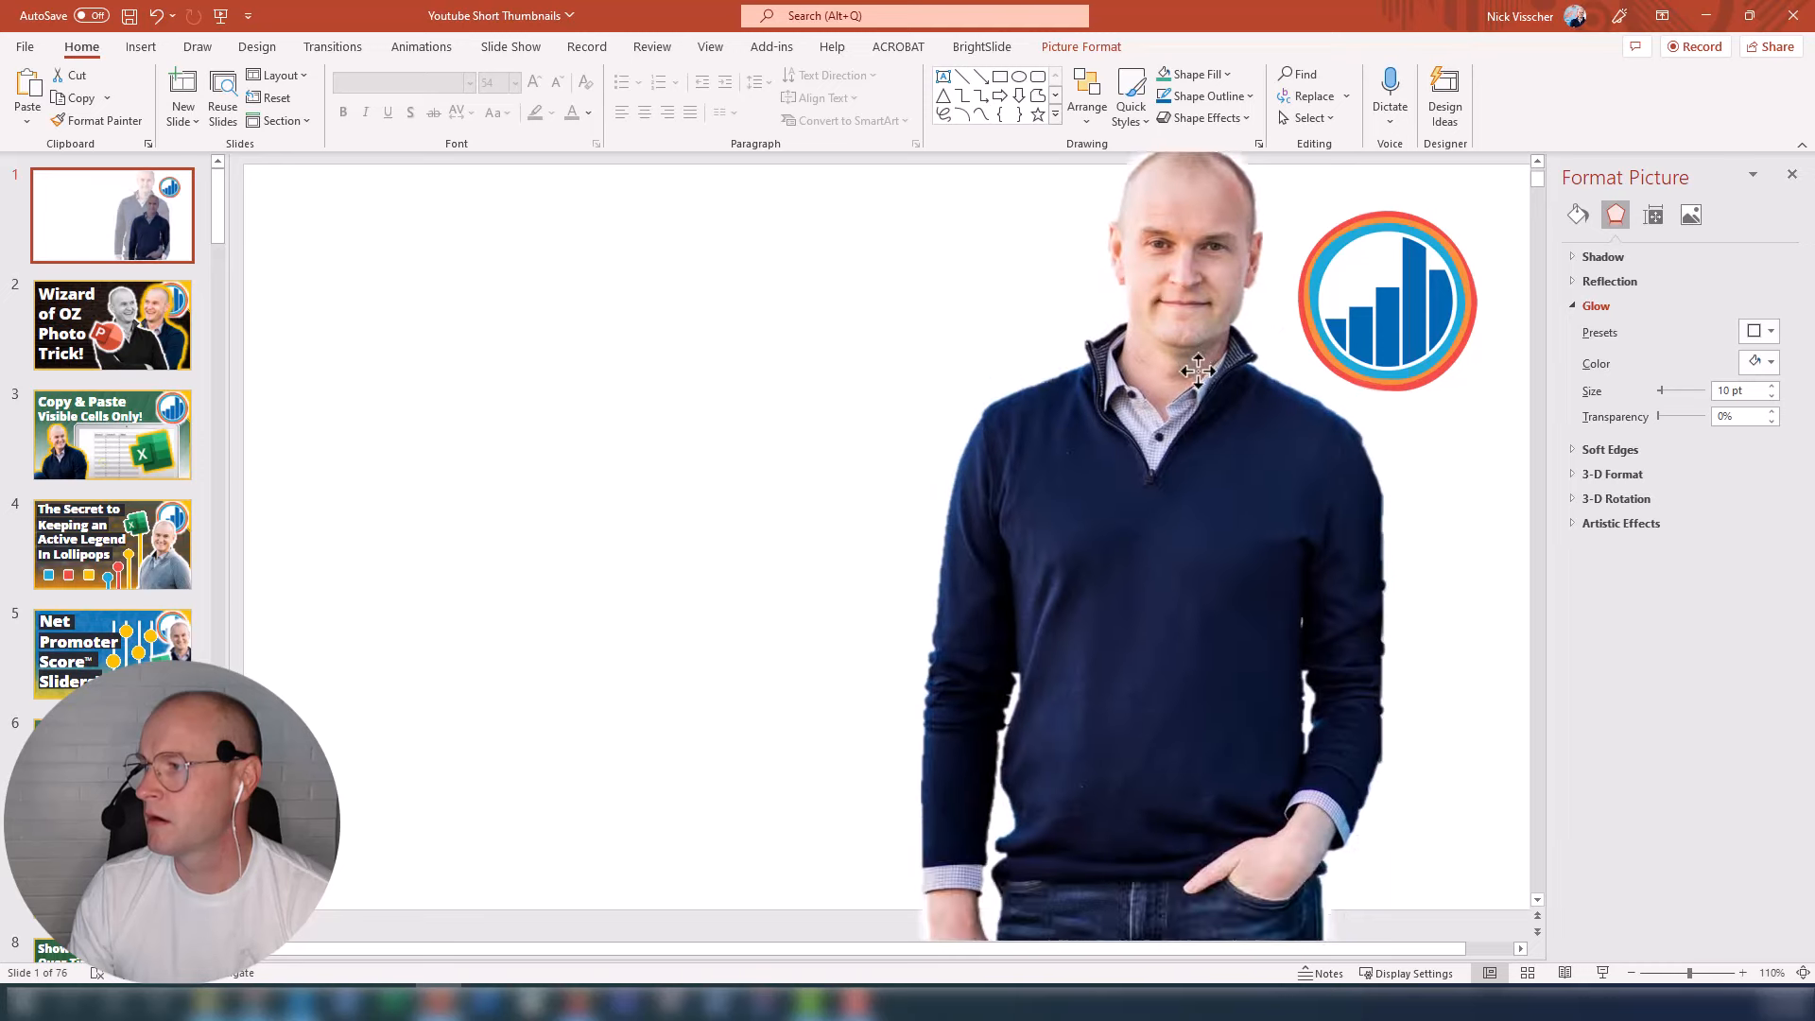
pyautogui.moveTo(1196, 380); pyautogui.dragTo(1198, 440)
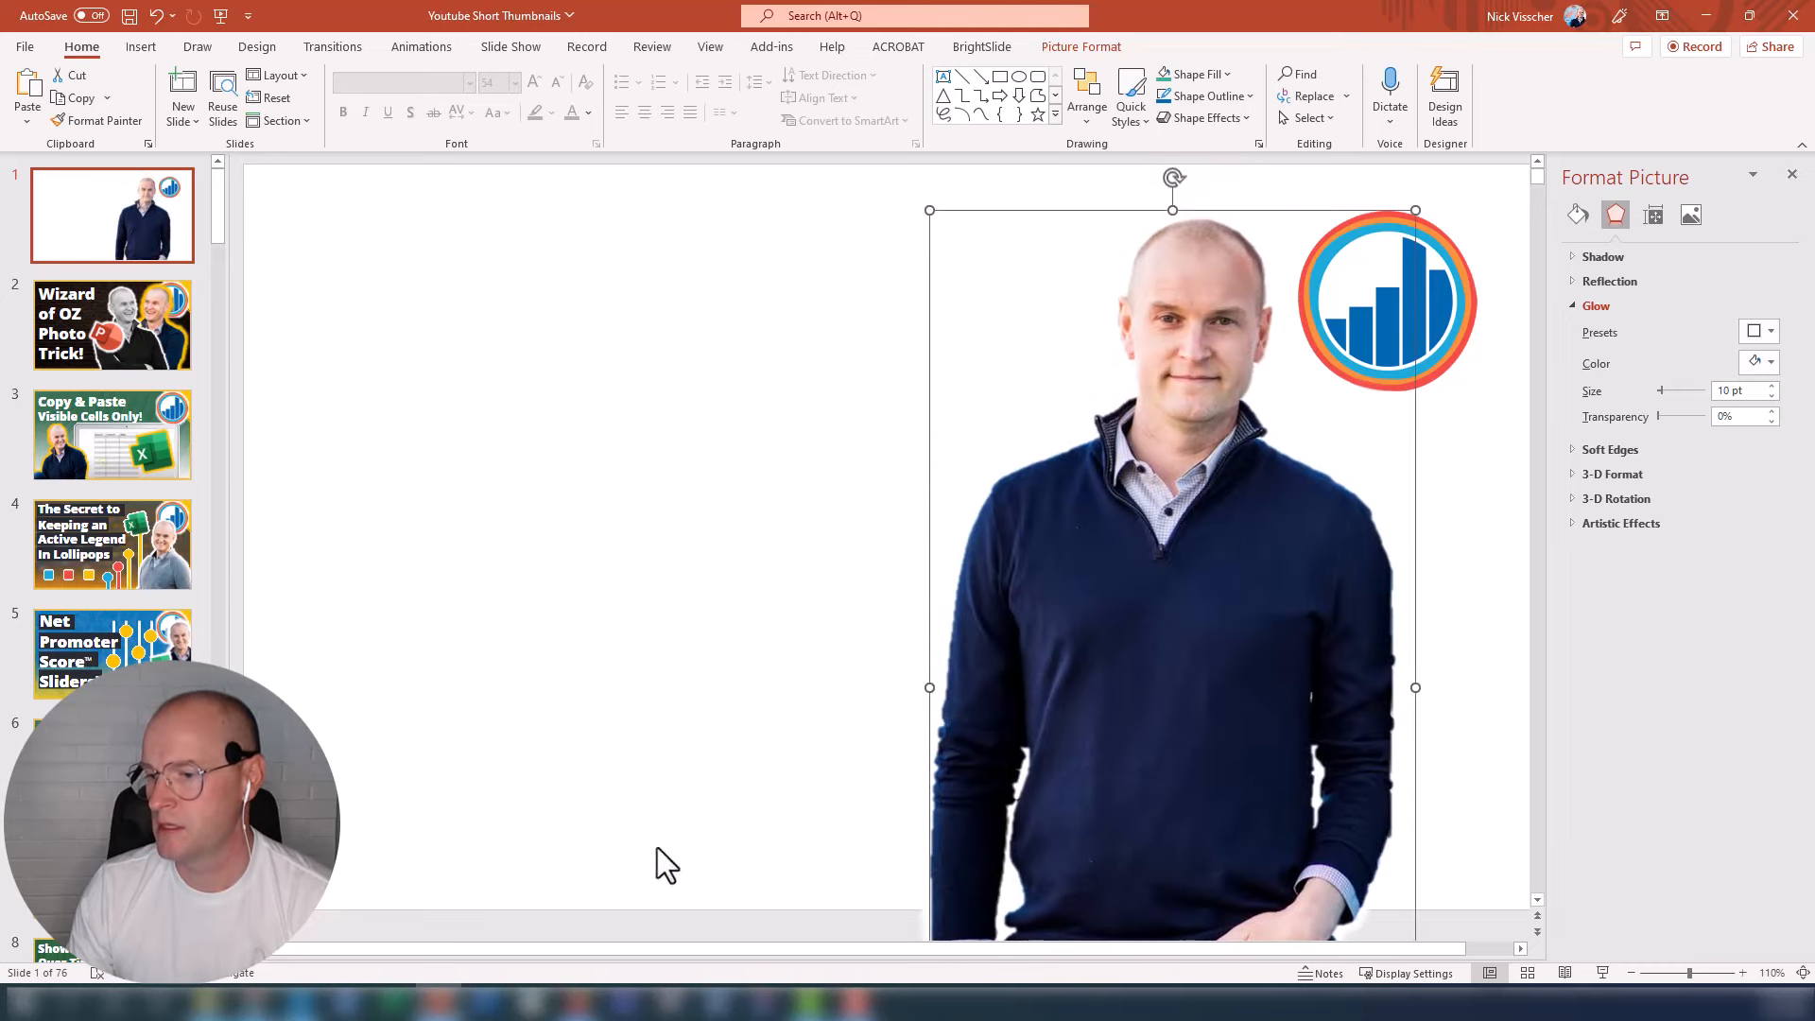
# Step: Glance at YouTube Studio, return to PowerPoint and scroll the slide thumbnails down
pyautogui.click(454, 1000)
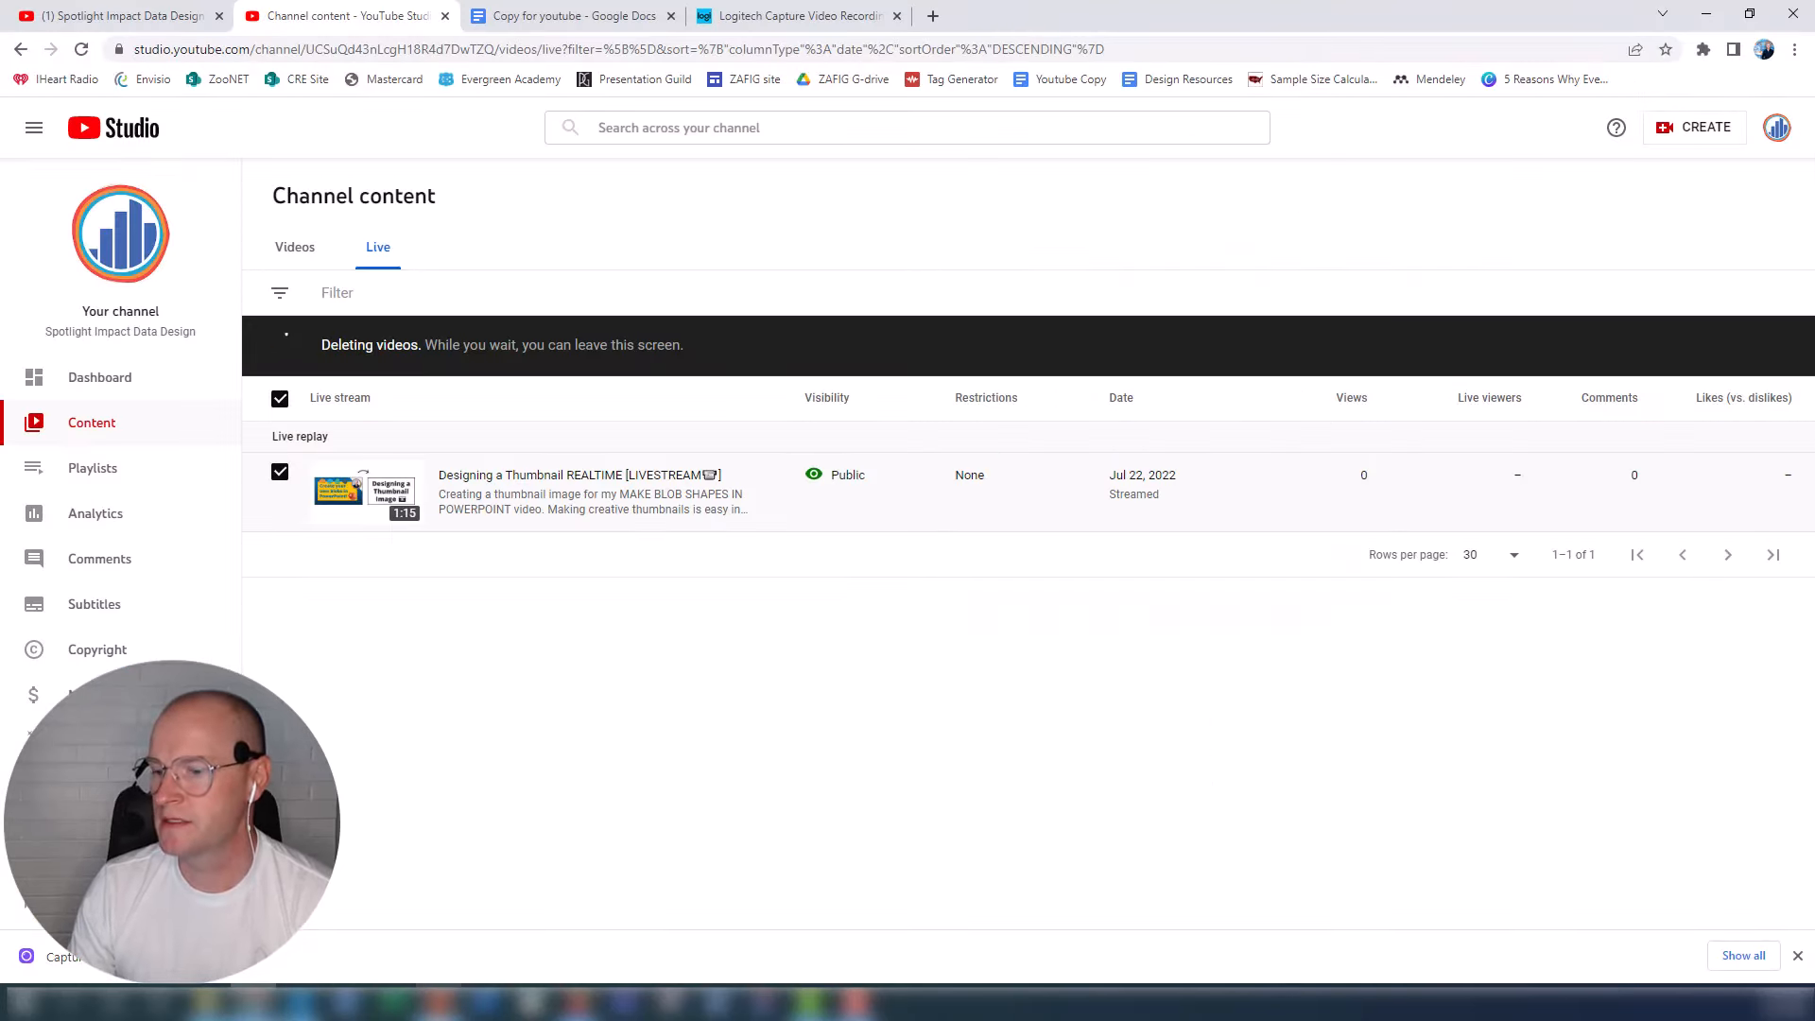
pyautogui.hotkey('alt', 'Tab')
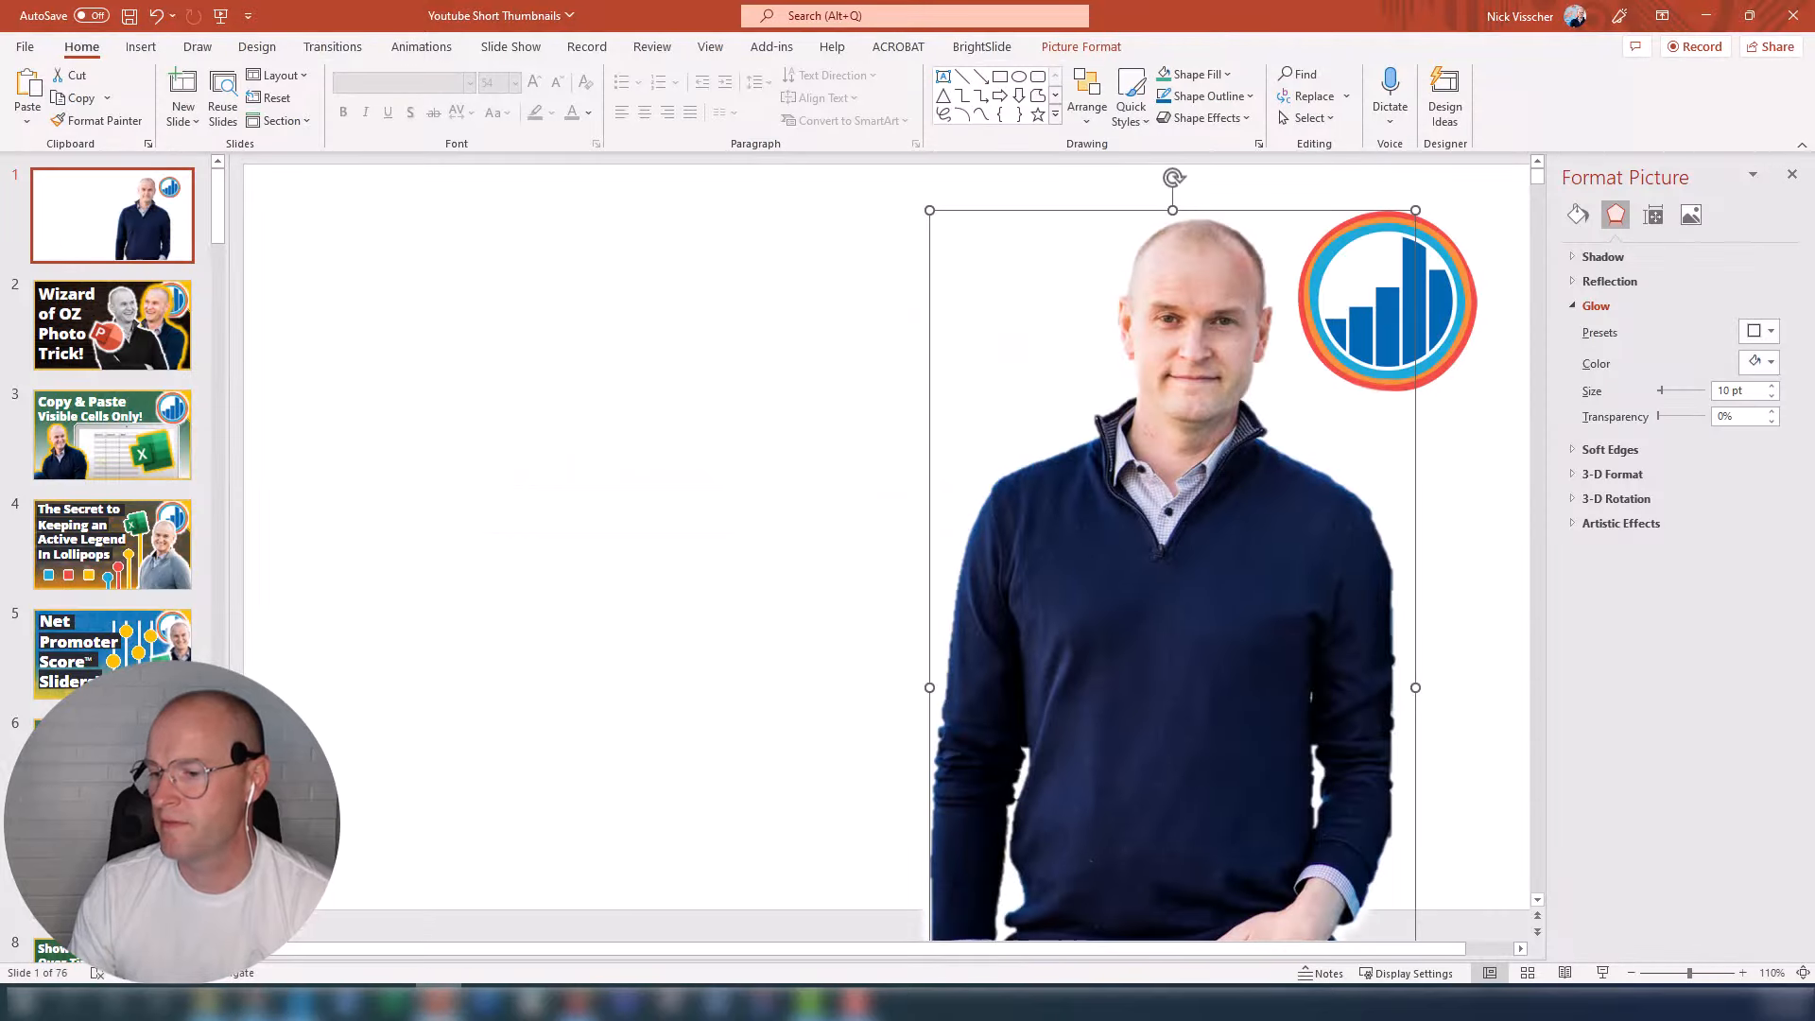
pyautogui.click(228, 426)
pyautogui.moveTo(218, 214); pyautogui.dragTo(221, 880)
pyautogui.scroll(-3, 113, 427)
# Step: Copy the old 'Create your own blobs' thumbnail picture from slide 76
pyautogui.click(113, 794)
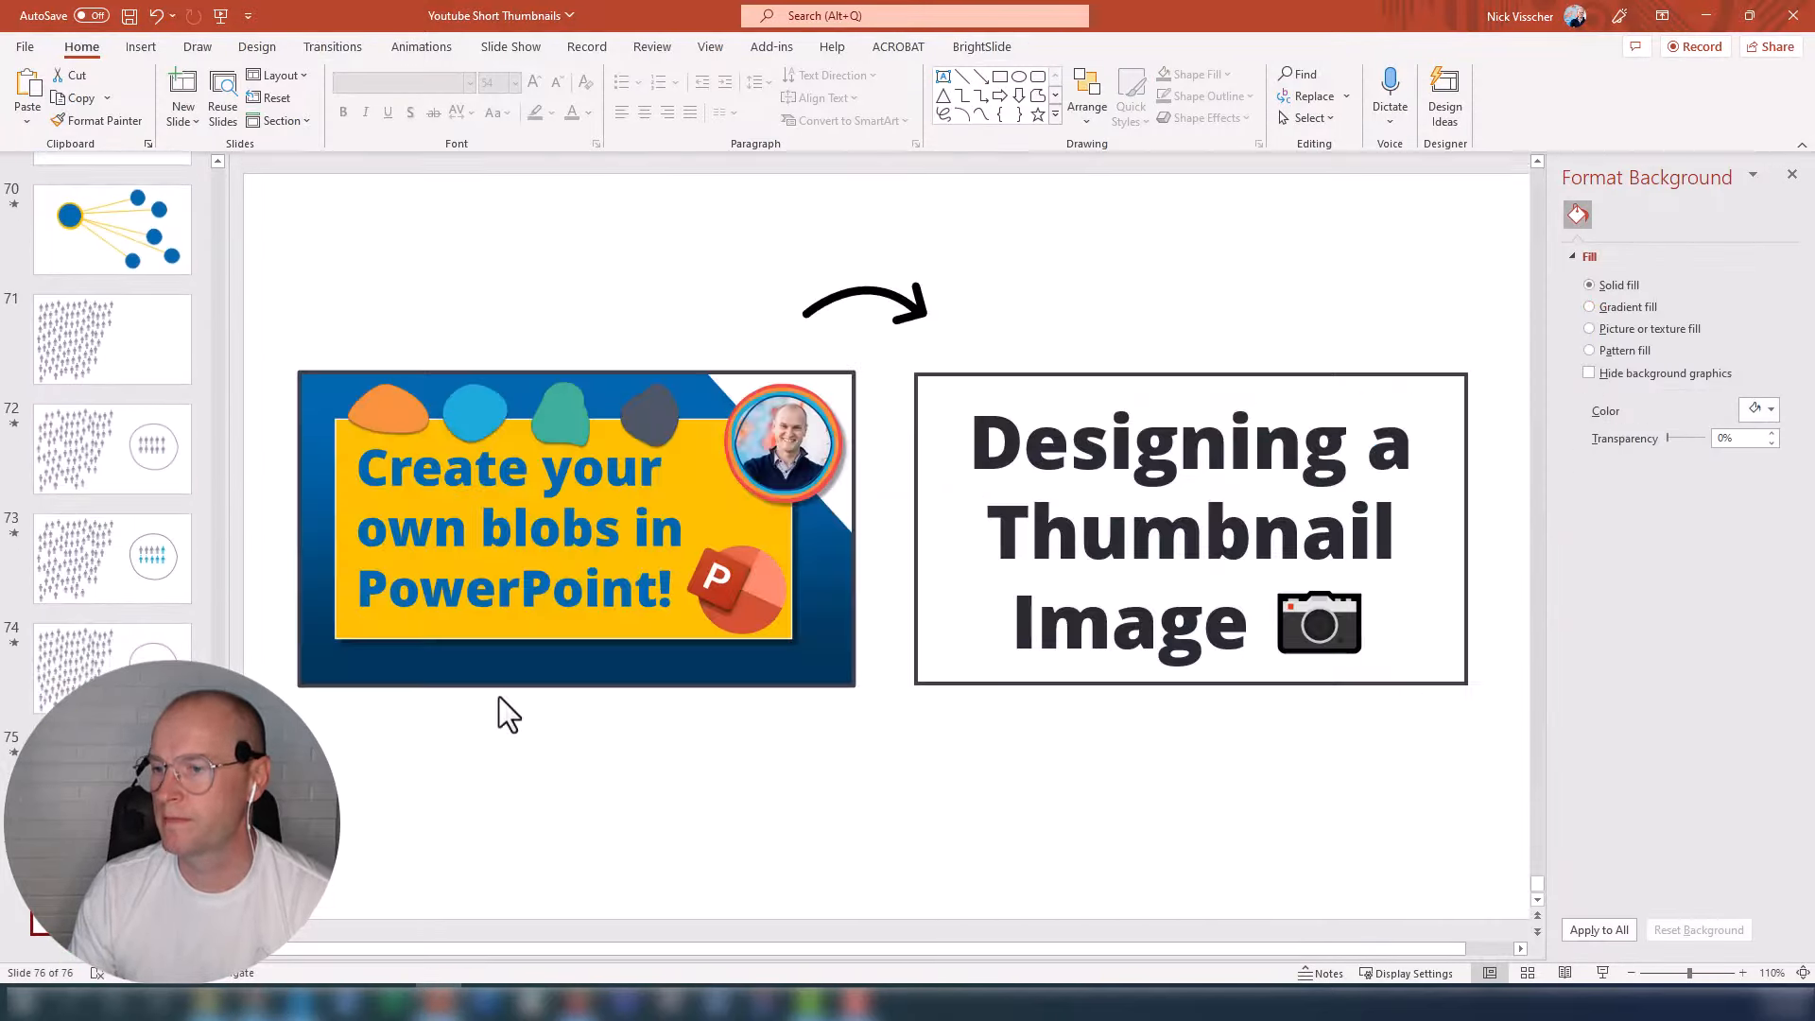
pyautogui.click(758, 554)
pyautogui.rightClick(547, 476)
pyautogui.click(588, 568)
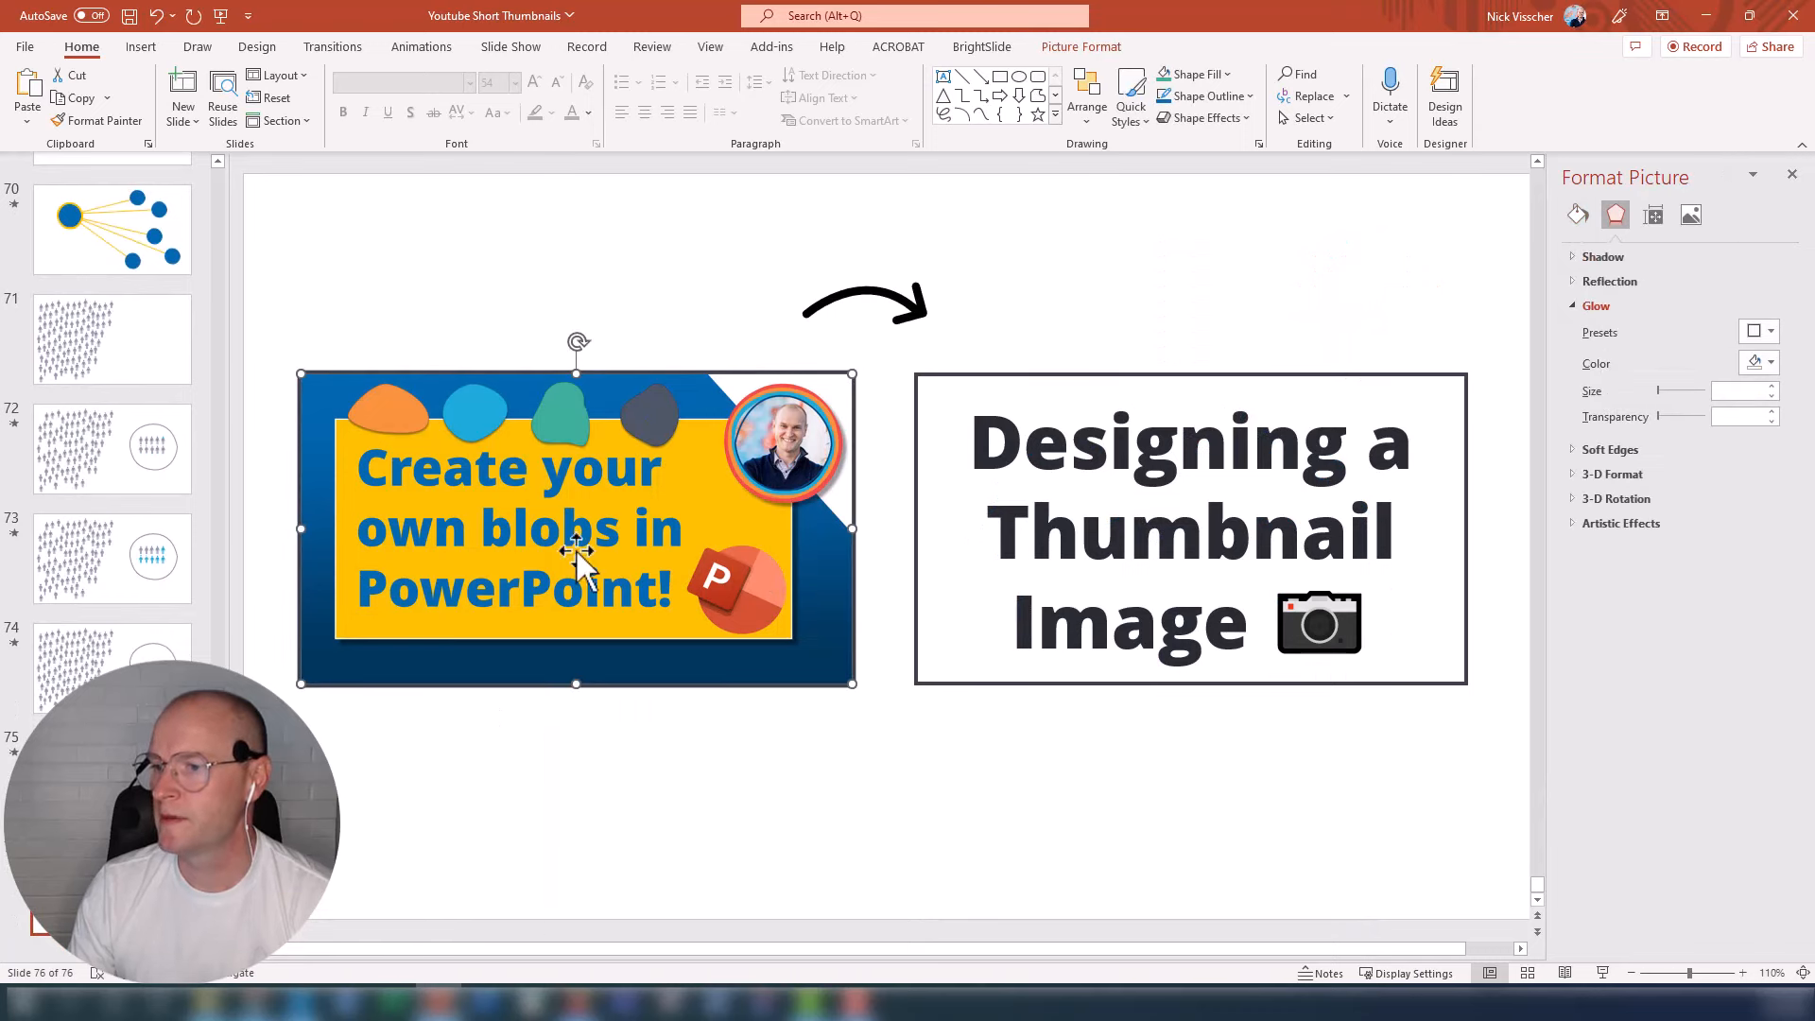
pyautogui.press('Escape')
pyautogui.scroll(15, 113, 426)
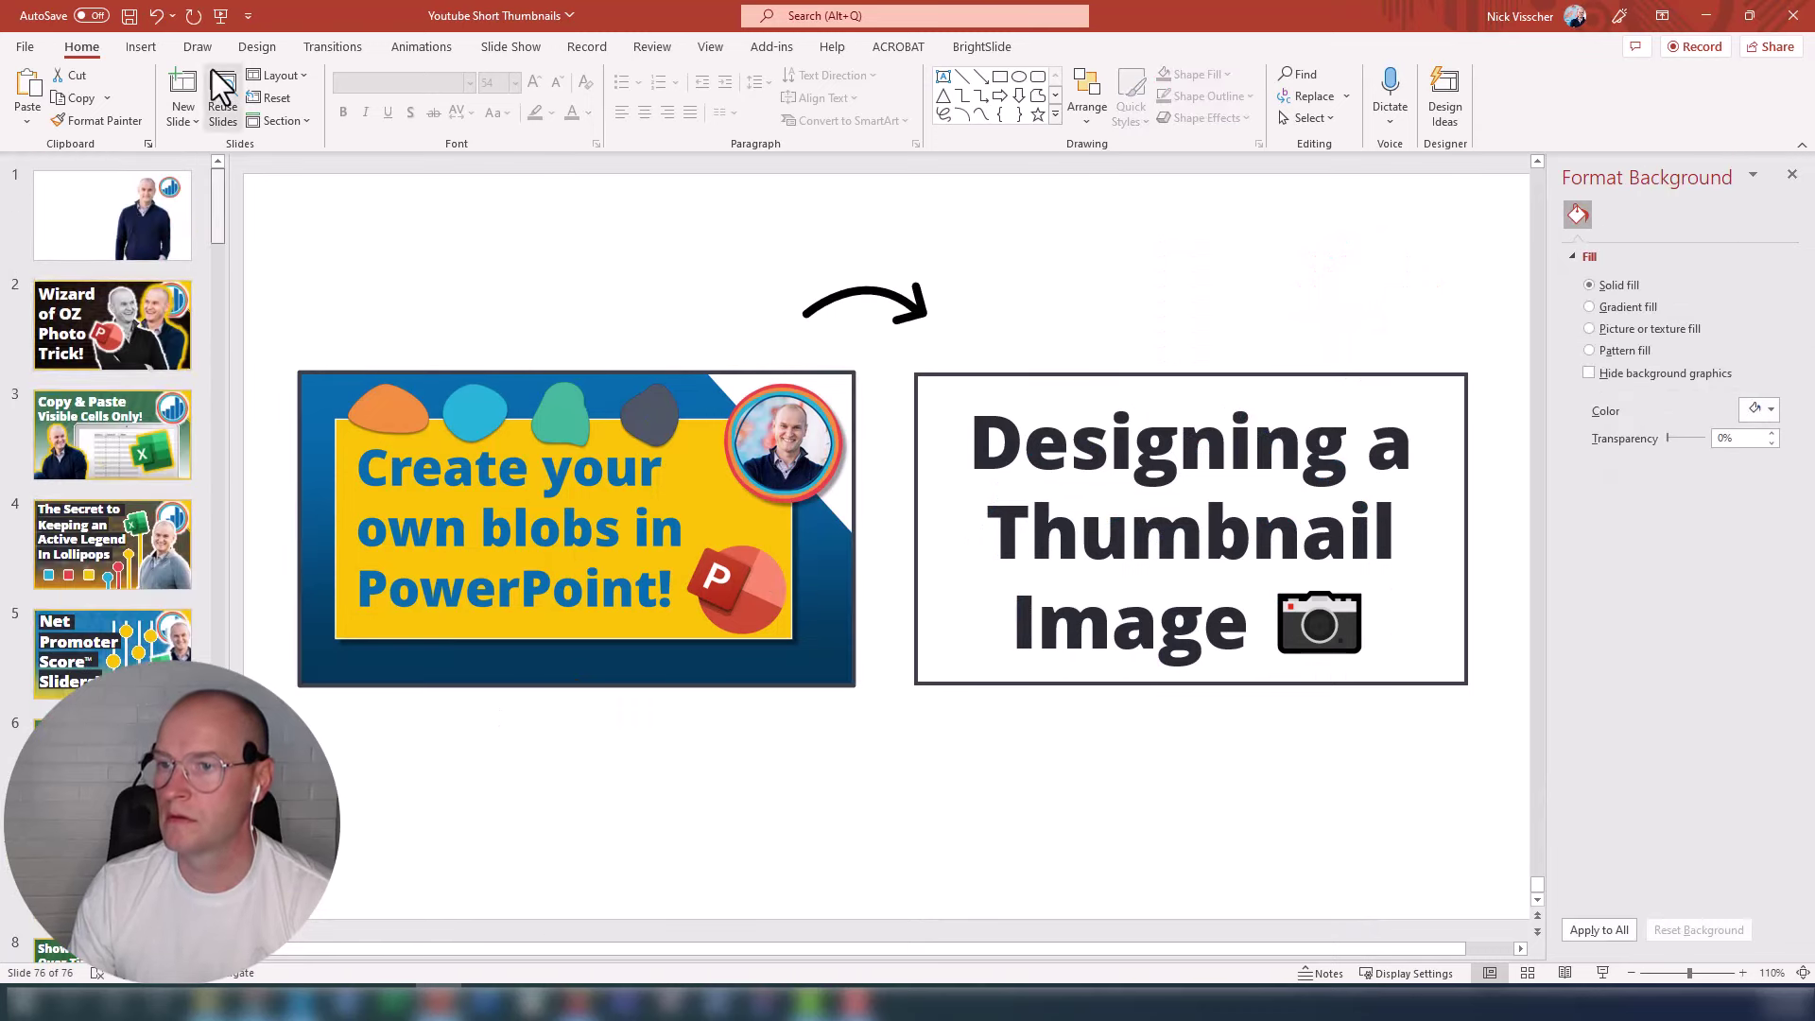
# Step: Paste the thumbnail onto slide 1 and move it to the slide's top-left as a reference
pyautogui.click(129, 223)
pyautogui.rightClick(376, 284)
pyautogui.click(426, 363)
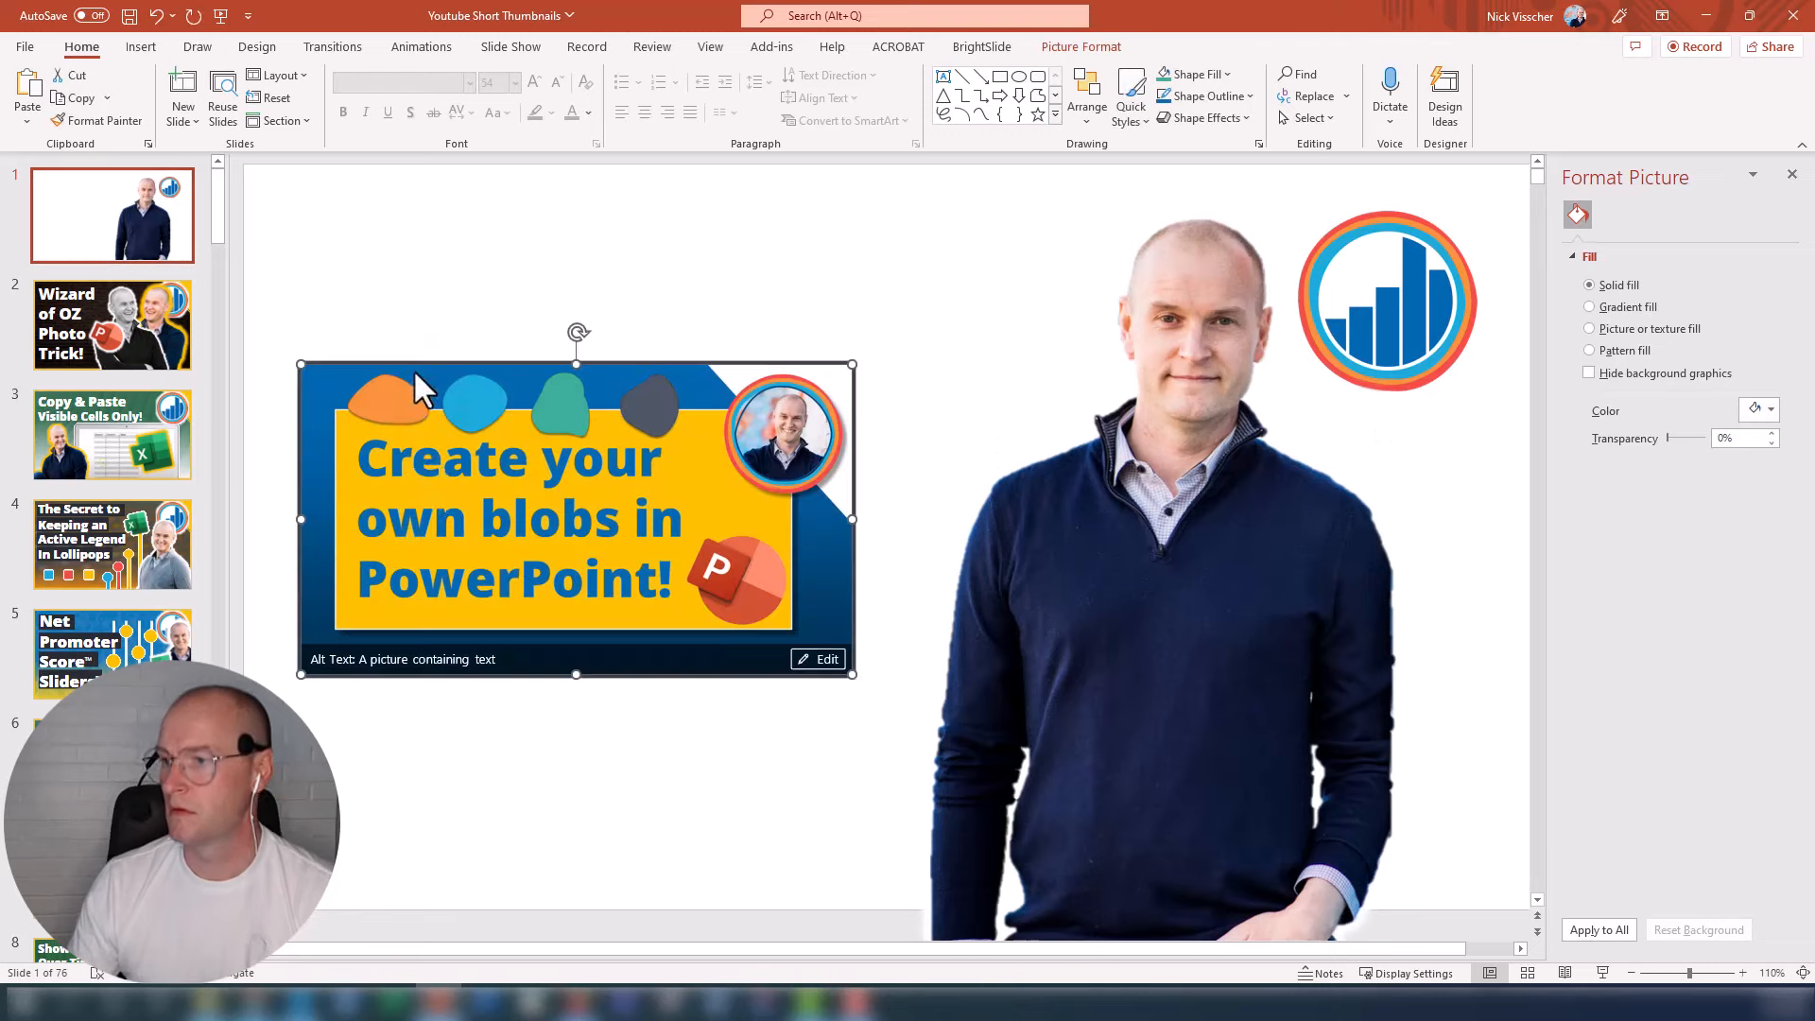
pyautogui.moveTo(427, 482); pyautogui.dragTo(392, 300)
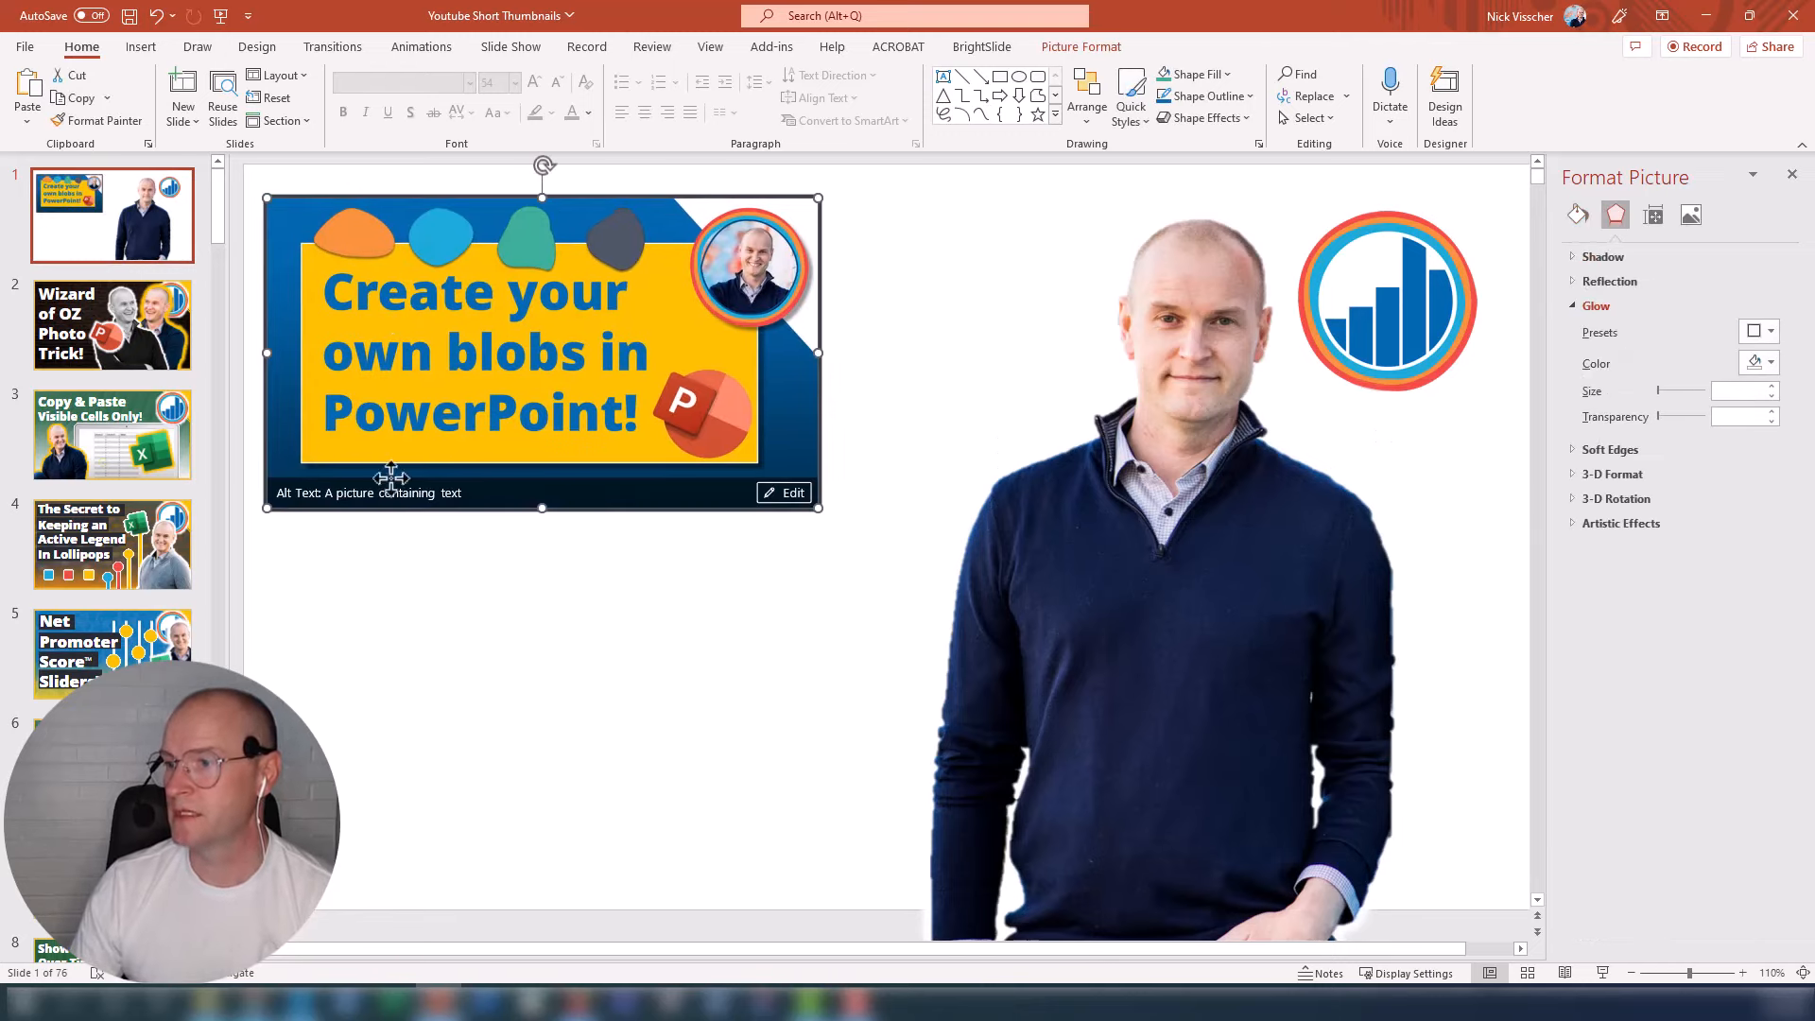
pyautogui.click(390, 574)
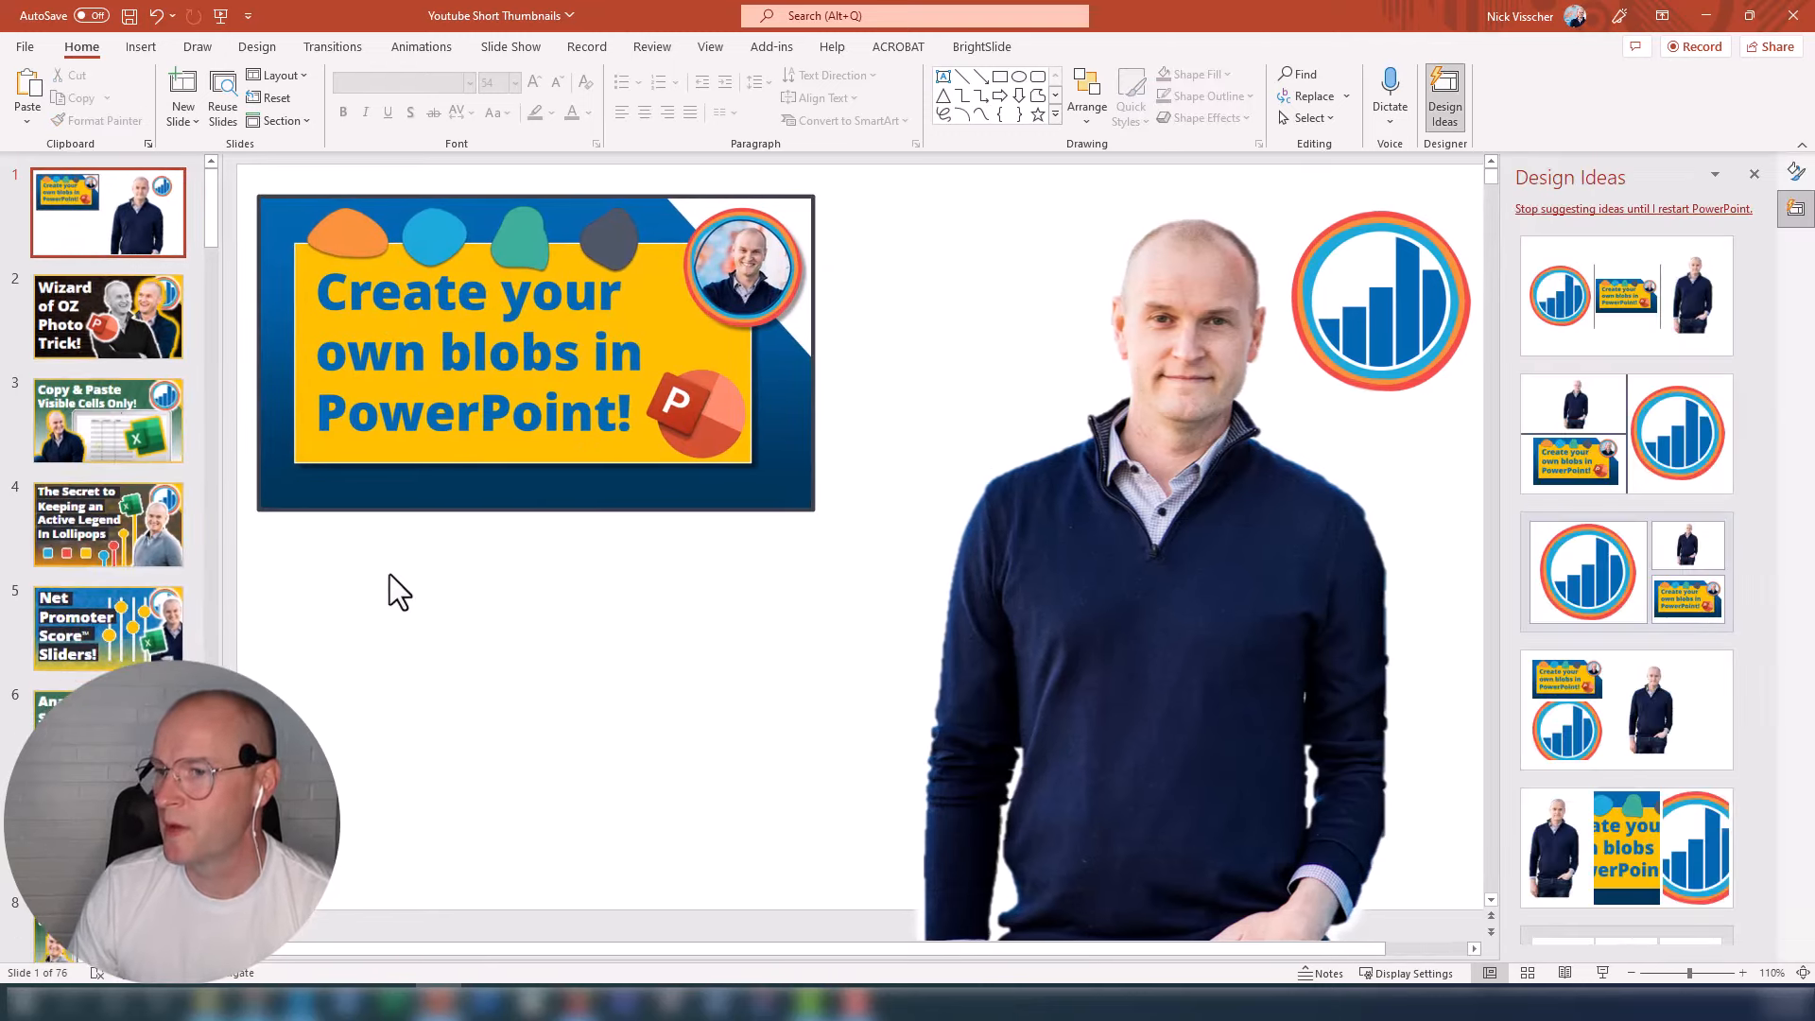
pyautogui.click(329, 312)
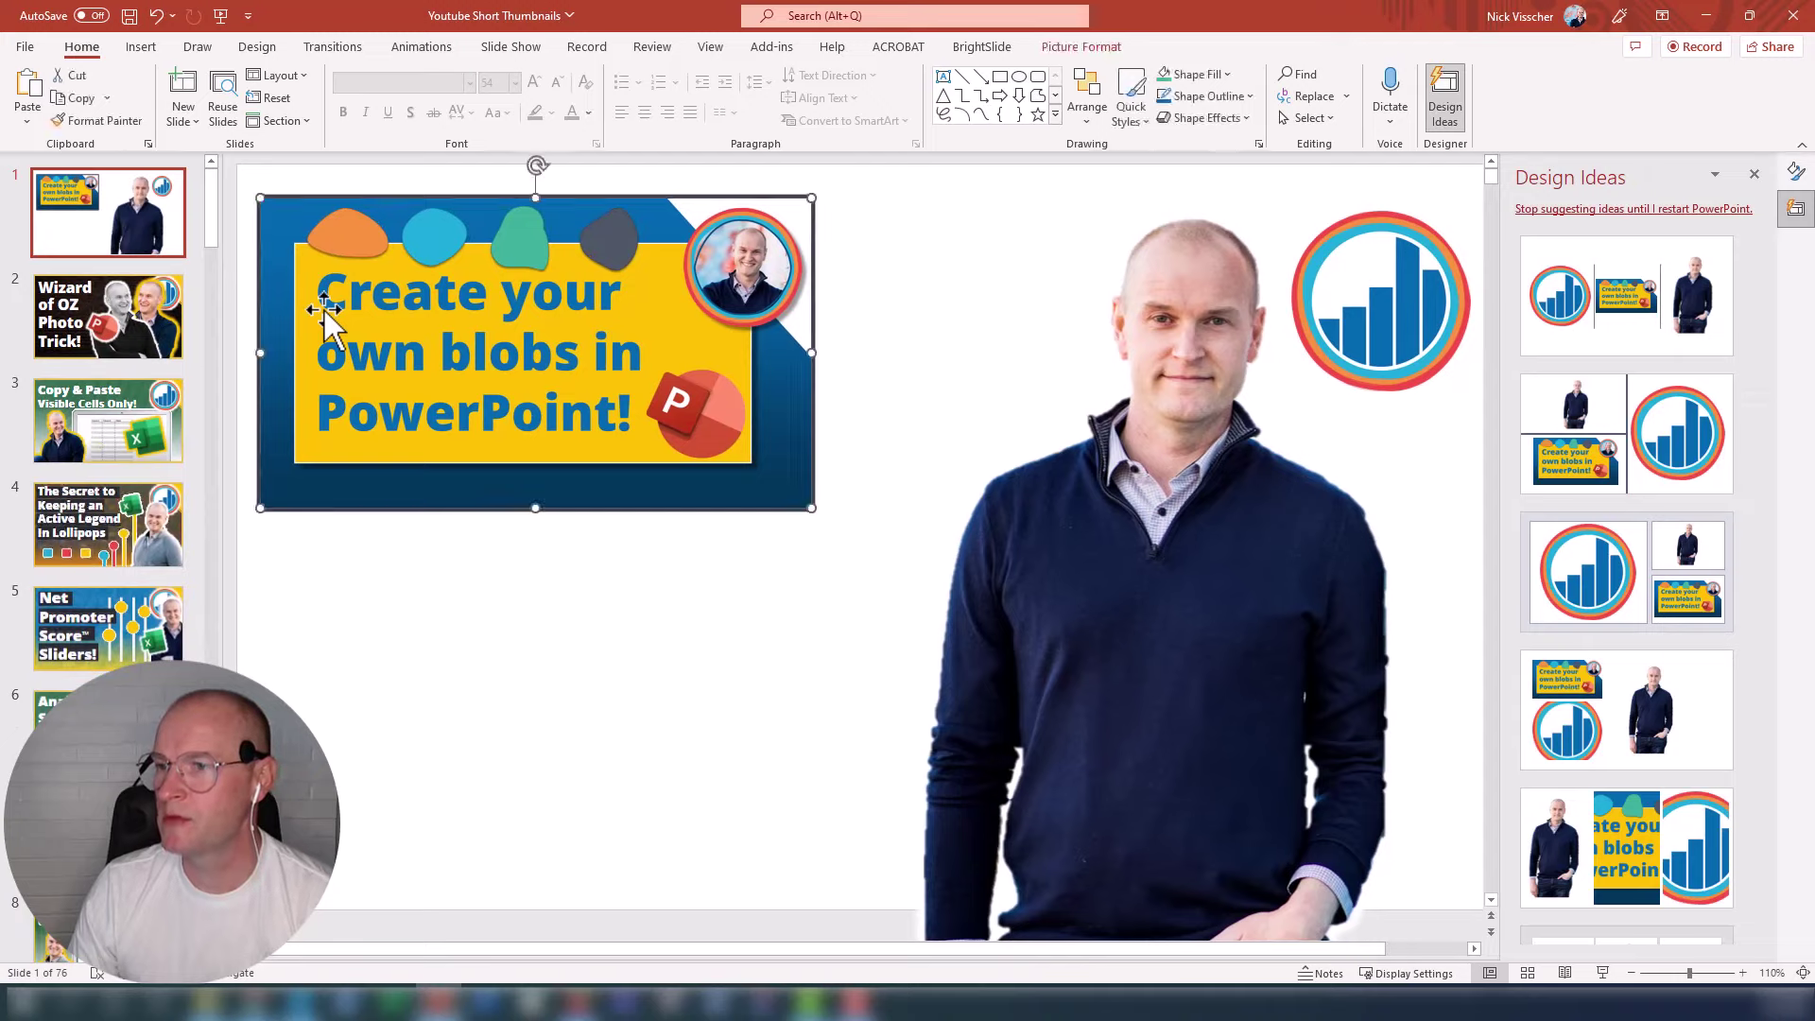
pyautogui.click(168, 346)
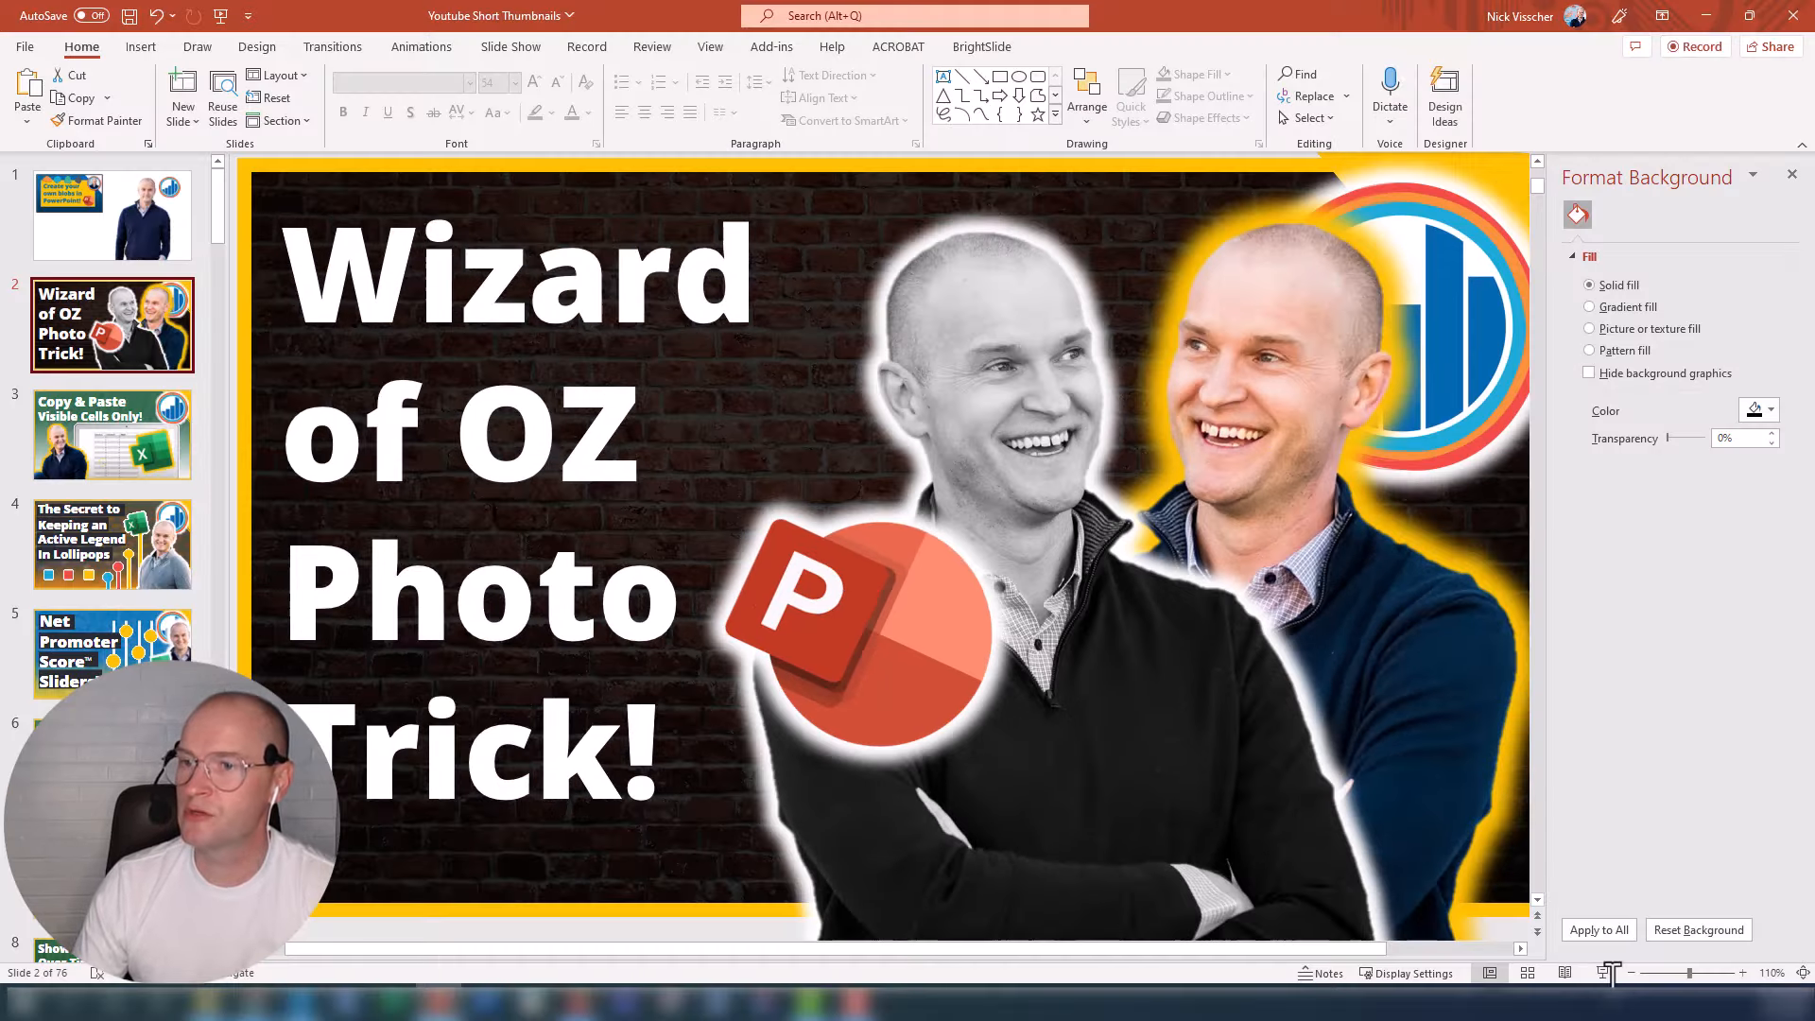
# Step: Shrink the reference thumbnail and move it partly off slide 1's left edge
pyautogui.click(114, 215)
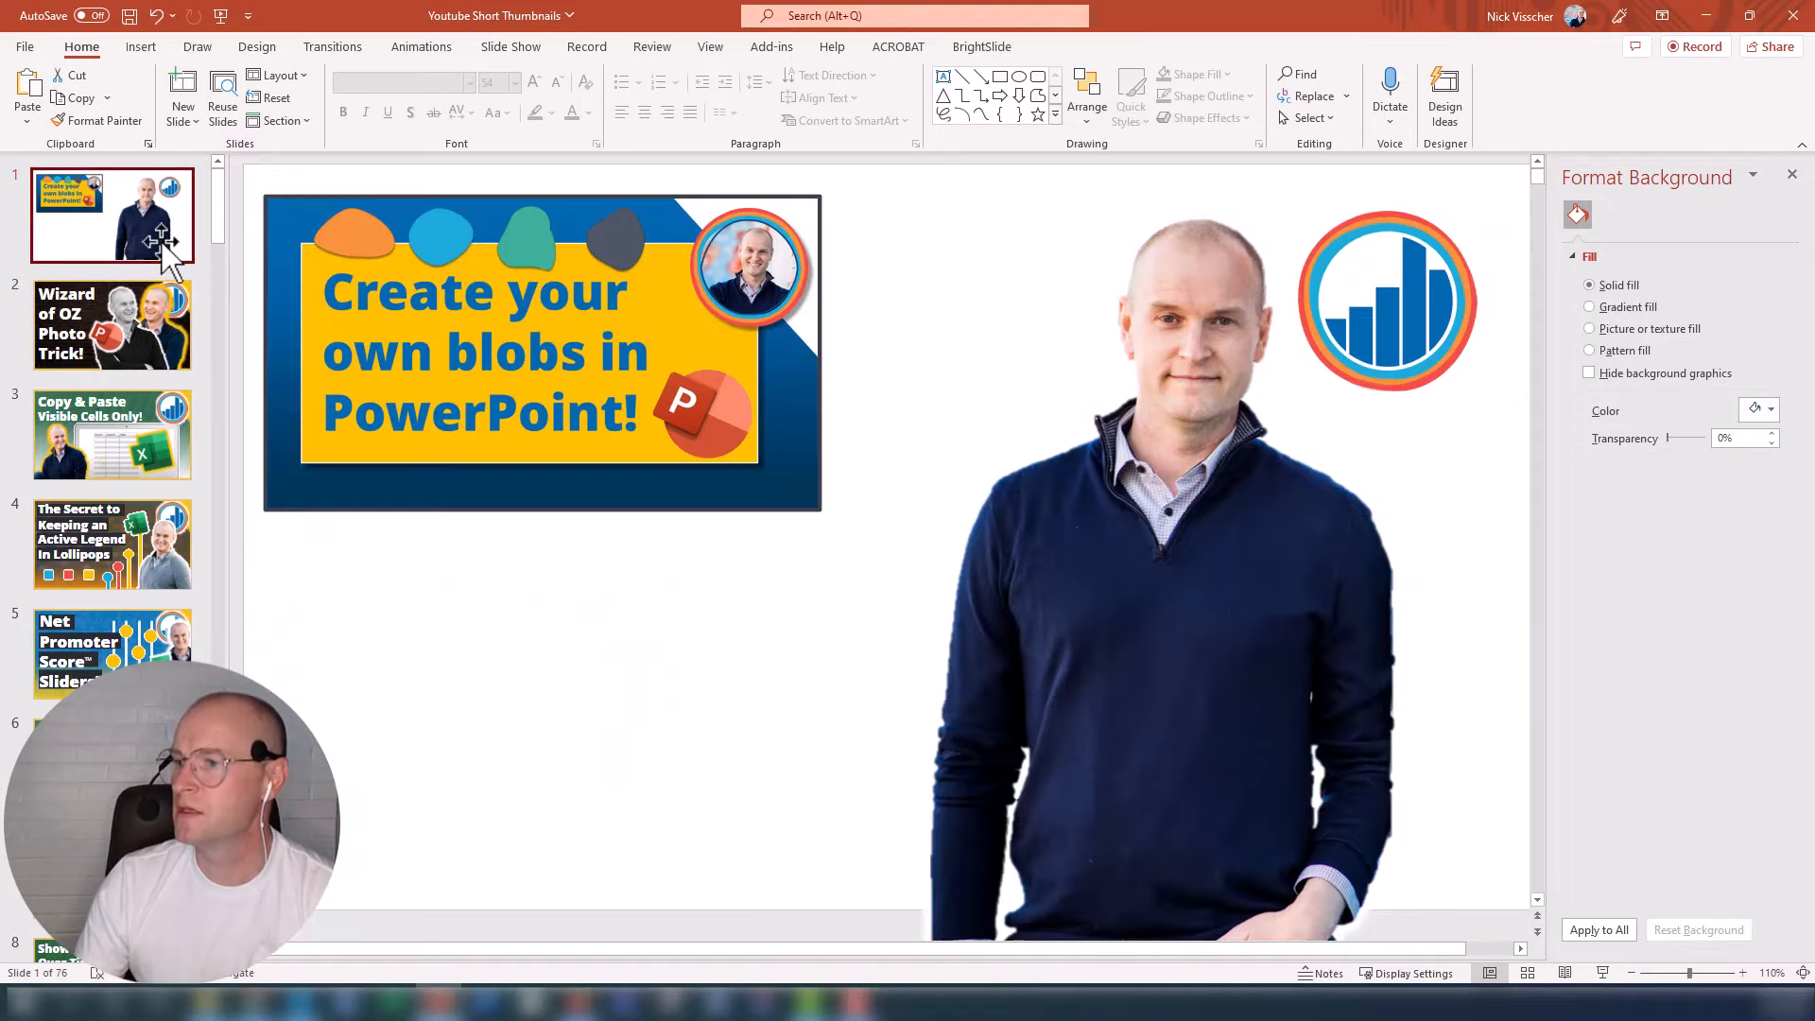
pyautogui.click(383, 425)
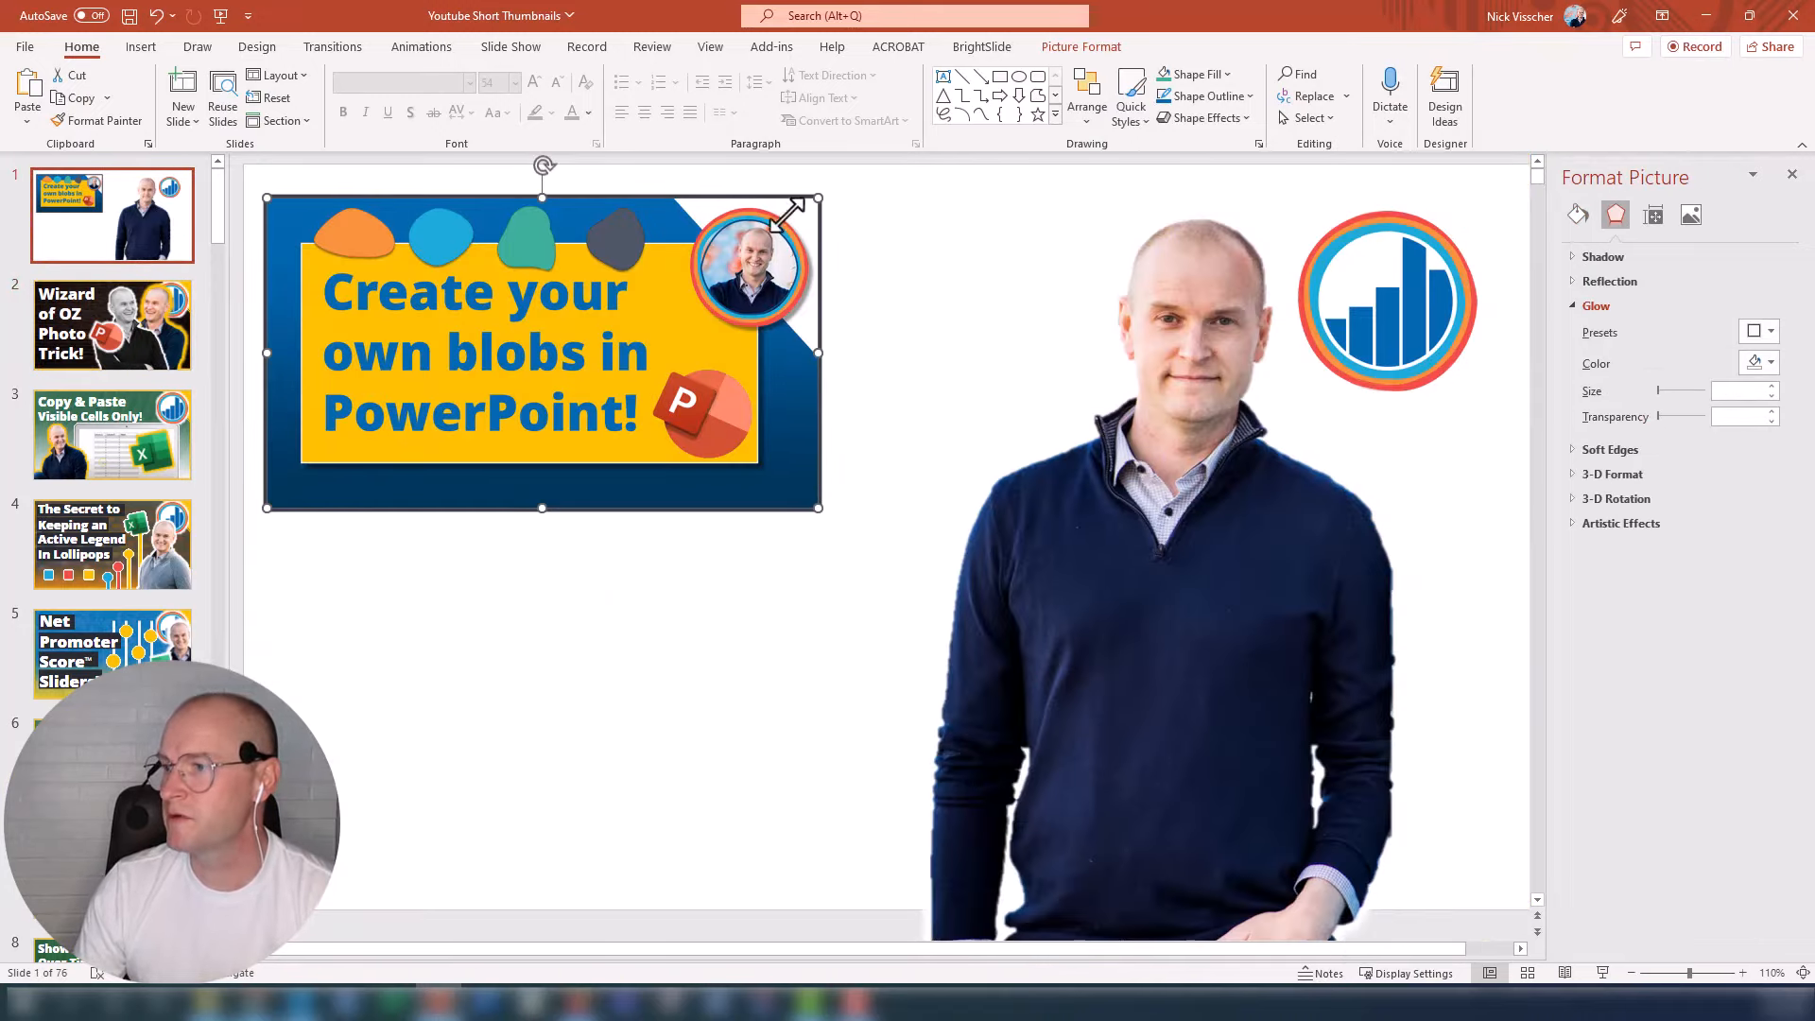
pyautogui.moveTo(828, 189); pyautogui.dragTo(588, 293)
pyautogui.moveTo(468, 382); pyautogui.dragTo(448, 300)
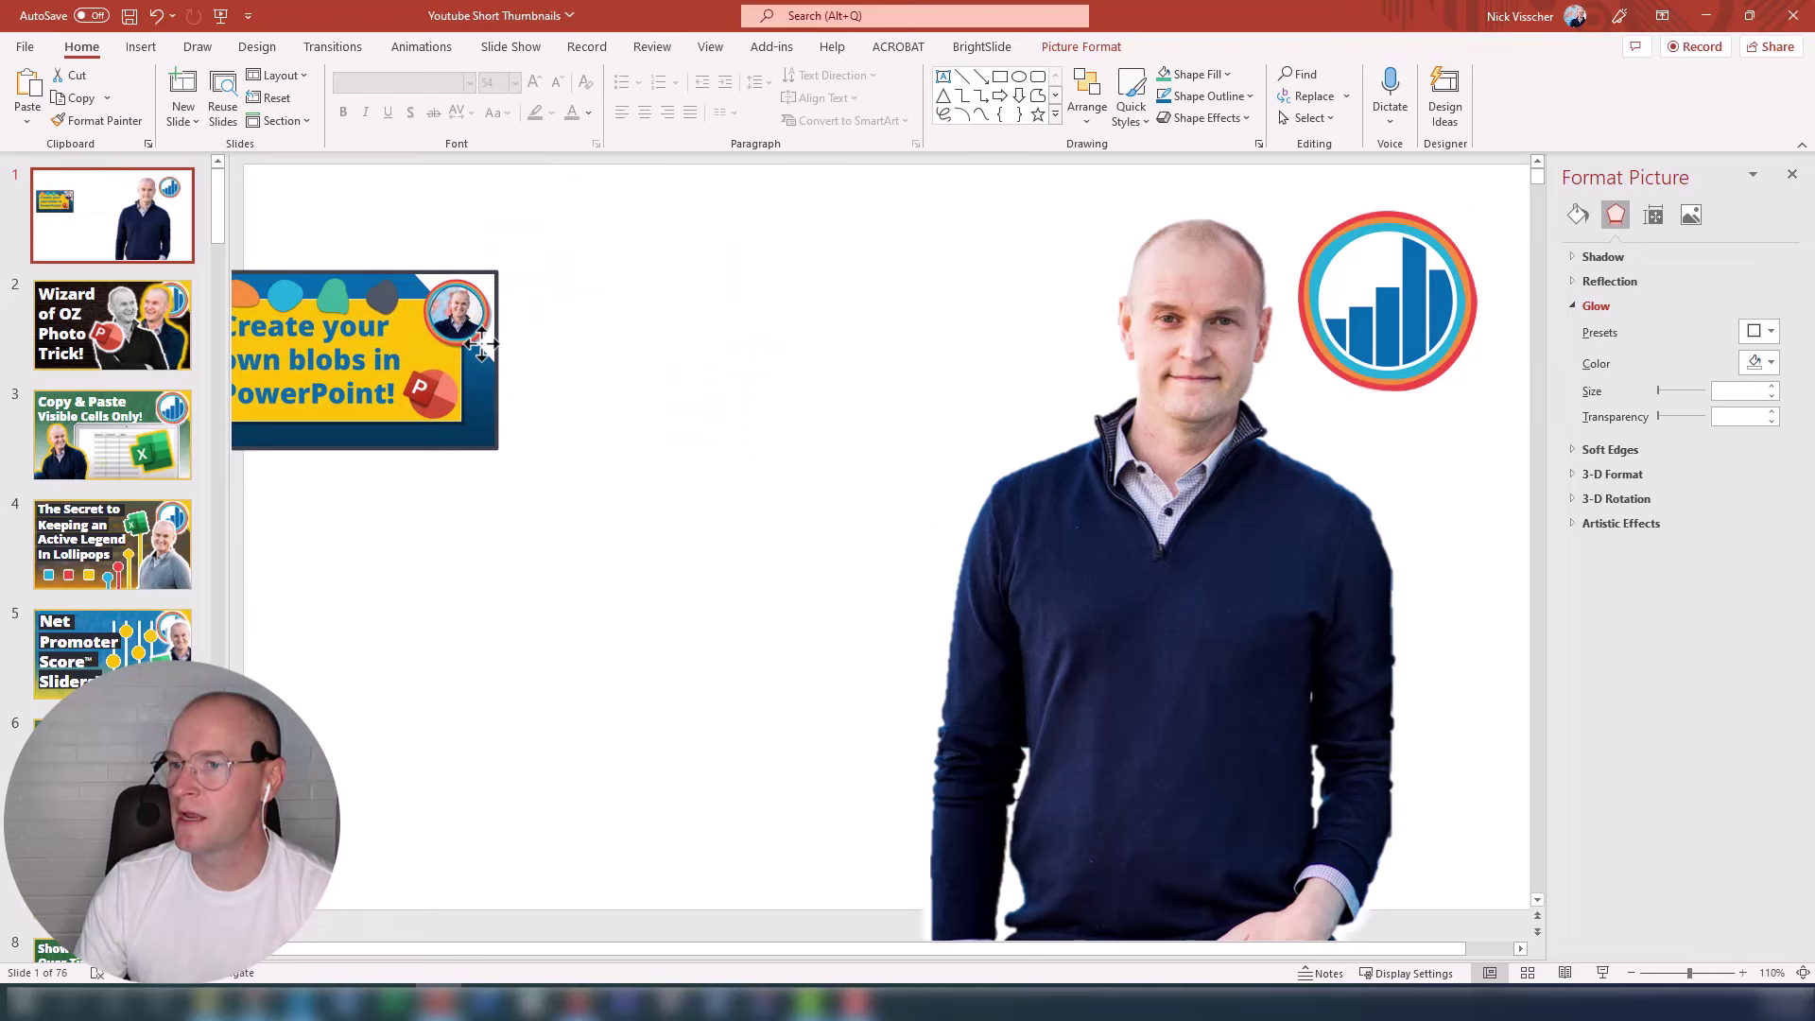
# Step: Zoom out to 90% and park the thumbnail just outside the slide's top-left edge
pyautogui.click(1632, 973)
pyautogui.moveTo(468, 309)
pyautogui.mouseDown()
pyautogui.moveTo(337, 294)
pyautogui.moveTo(344, 253)
pyautogui.mouseUp()
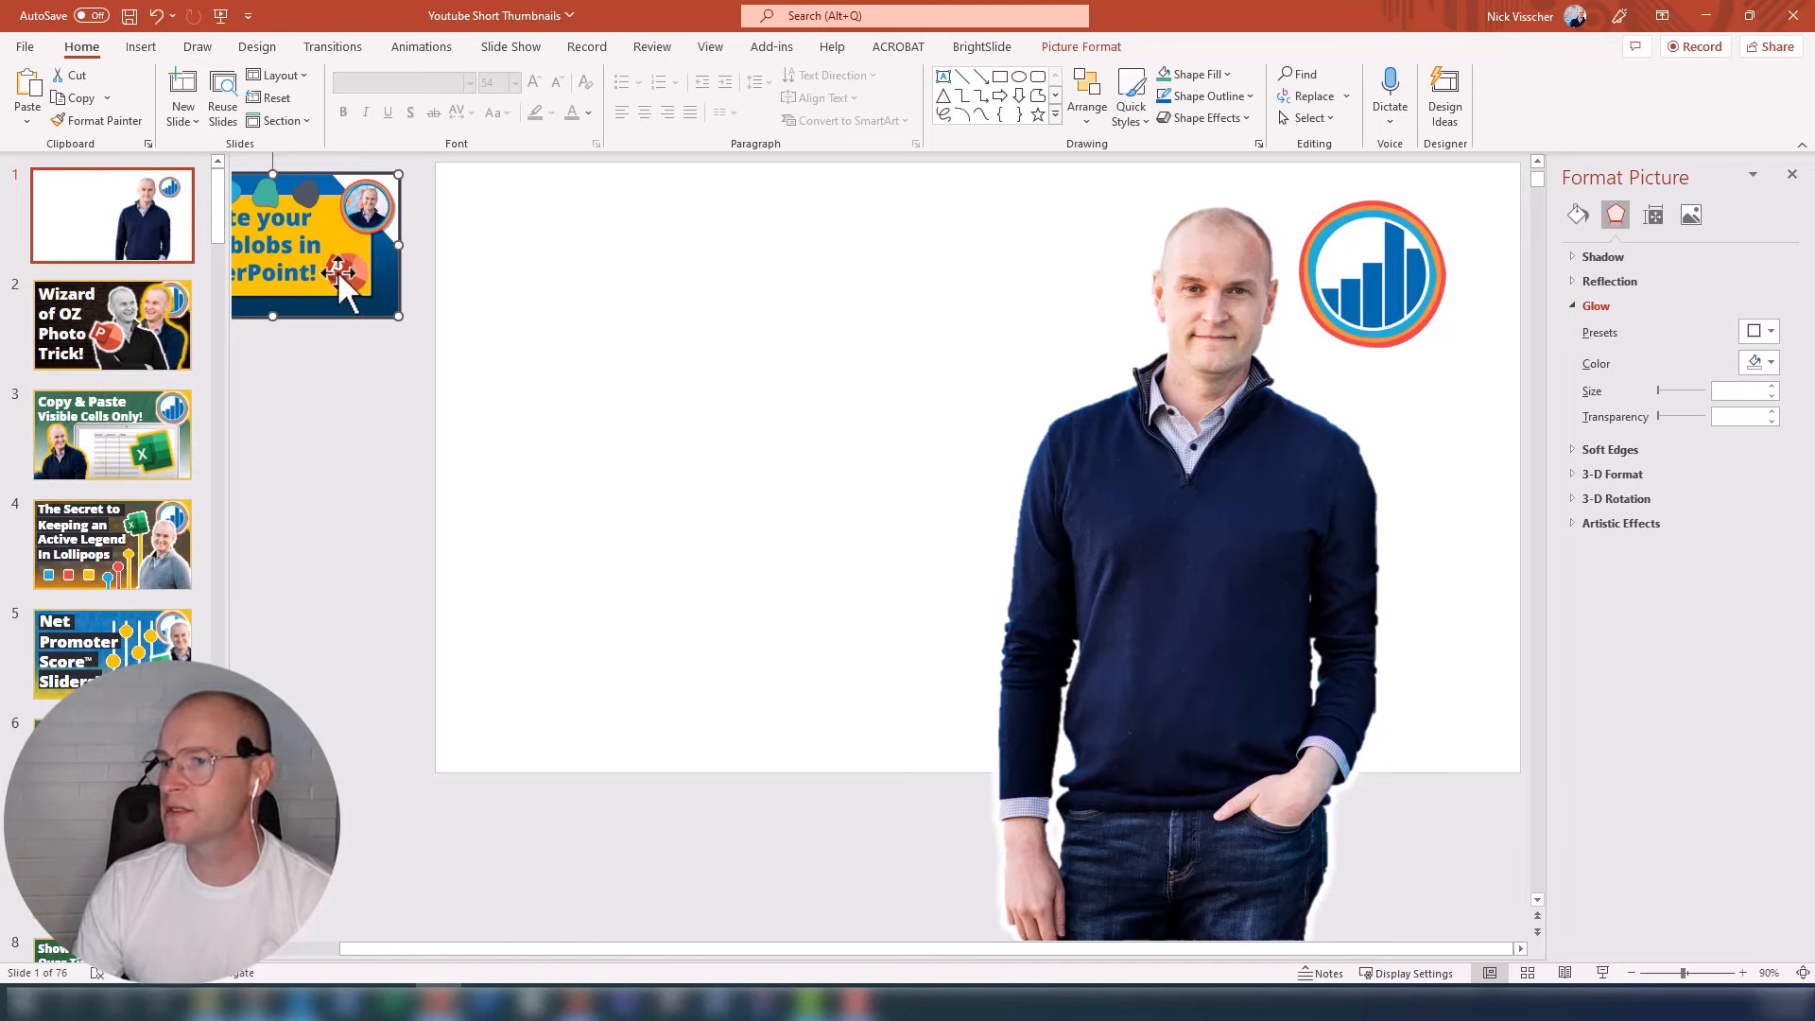
pyautogui.moveTo(342, 272)
pyautogui.mouseDown()
pyautogui.moveTo(652, 305)
pyautogui.moveTo(395, 260)
pyautogui.mouseUp()
# Step: Draw a text box on the slide's left side and enter 'Create Your Own Blobs!'
pyautogui.click(670, 310)
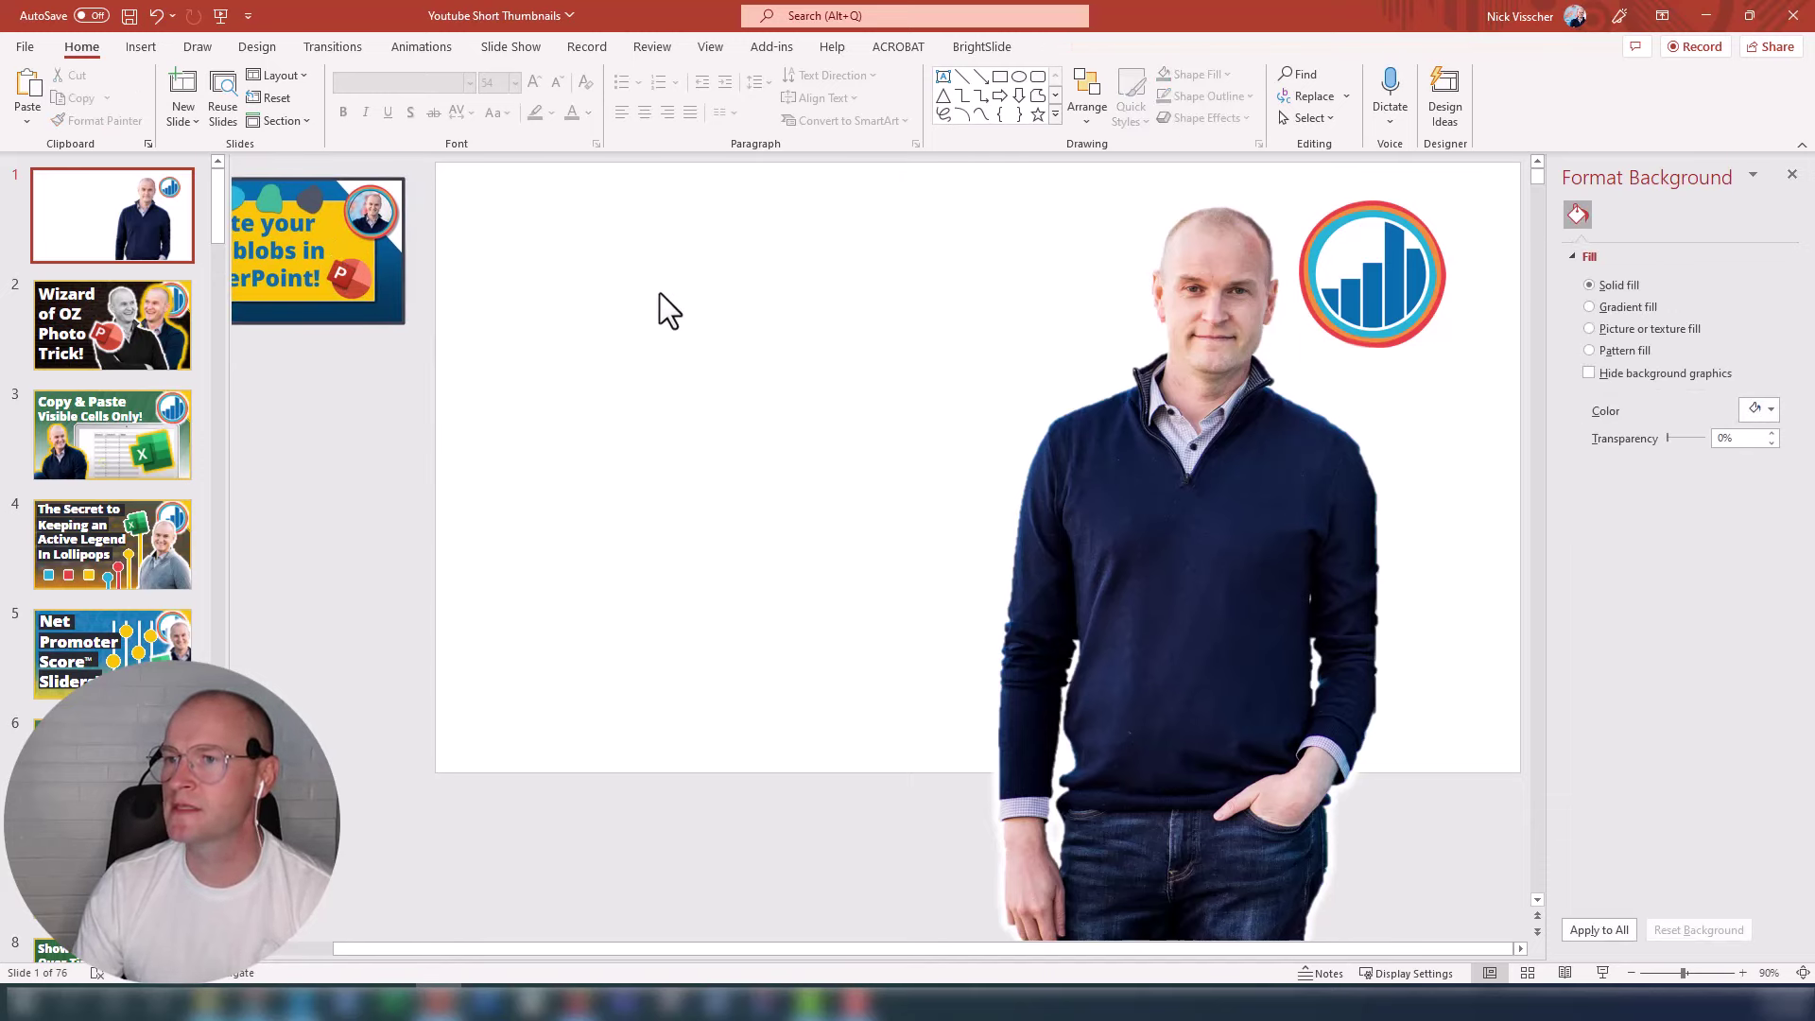
pyautogui.click(160, 47)
pyautogui.click(1013, 96)
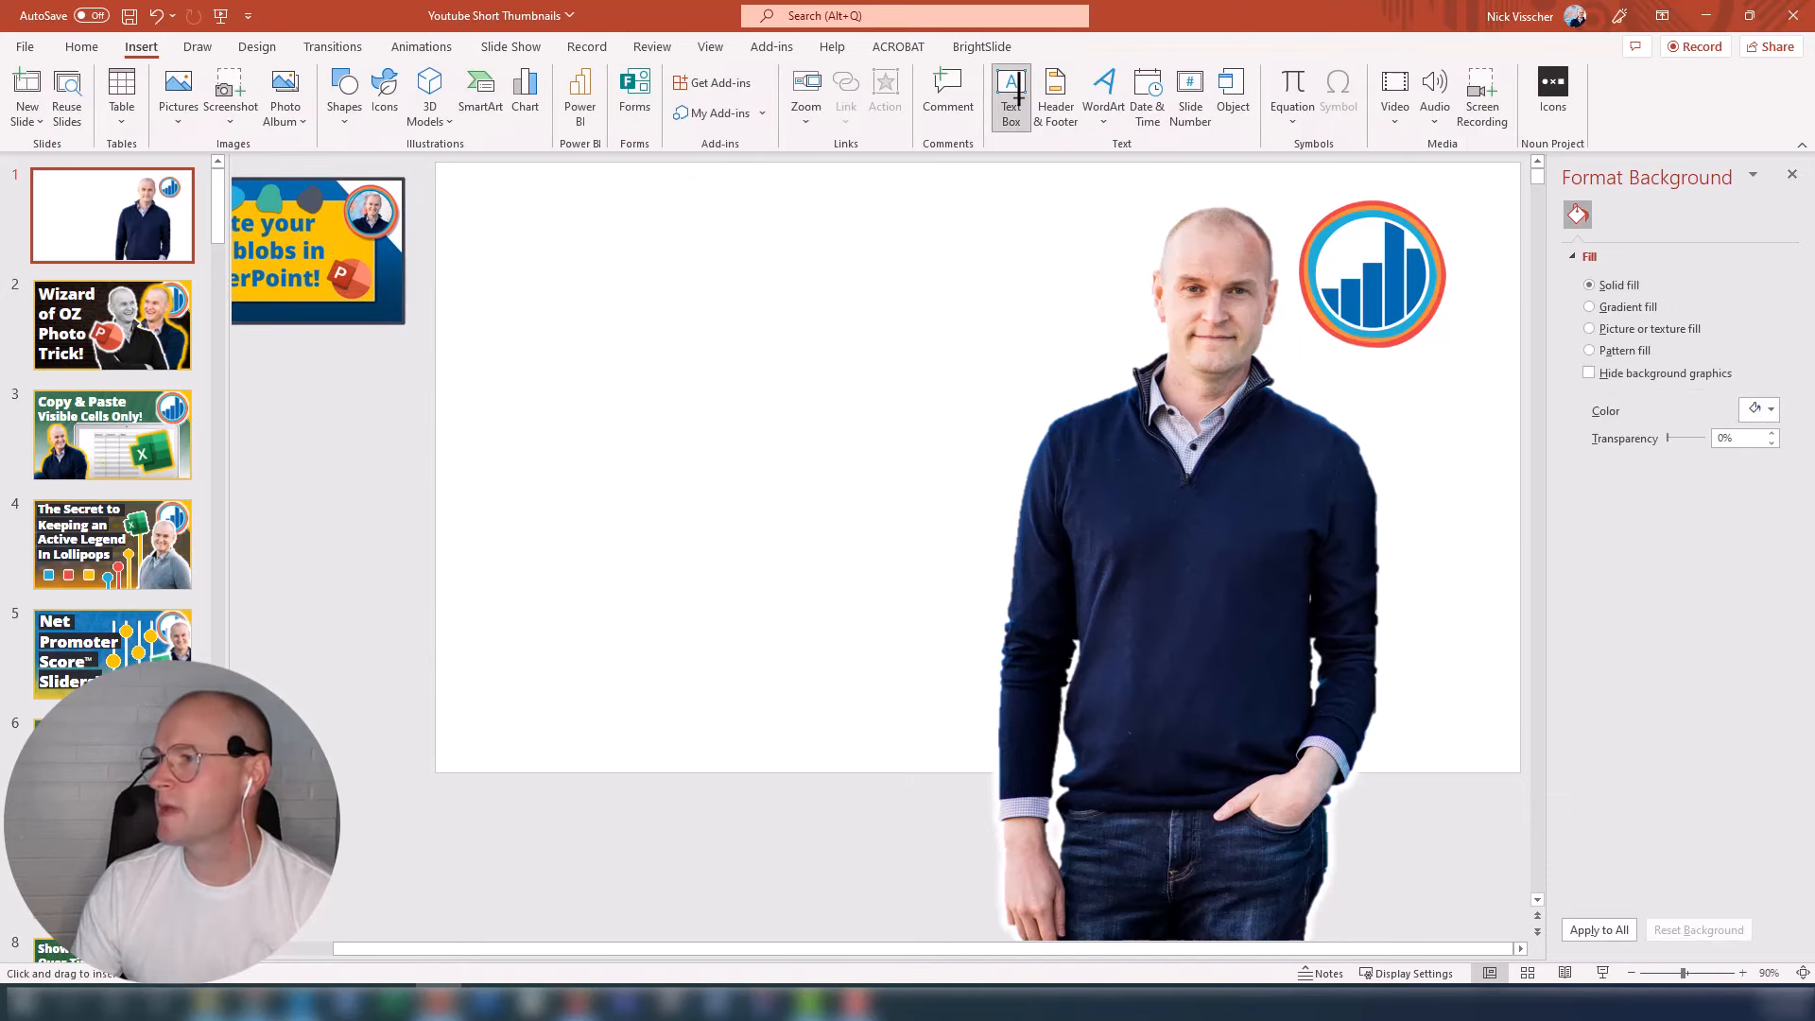
pyautogui.moveTo(479, 184); pyautogui.dragTo(946, 624)
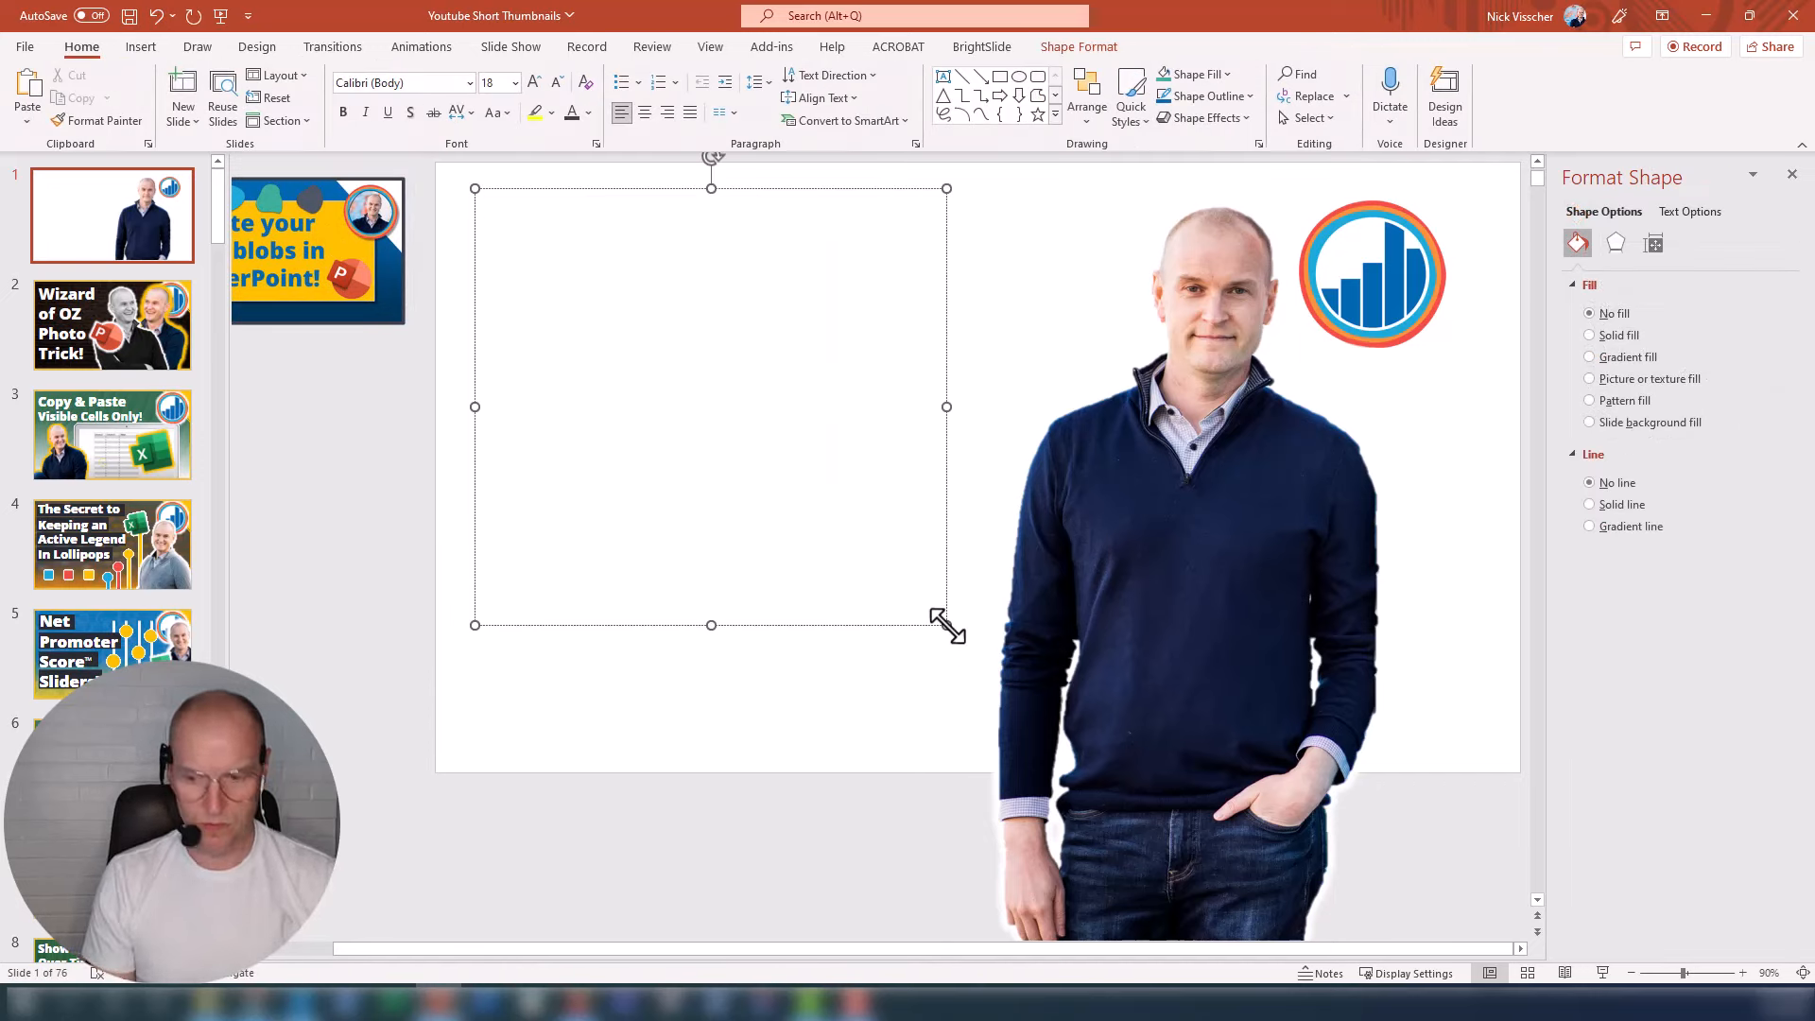
pyautogui.write('Create')
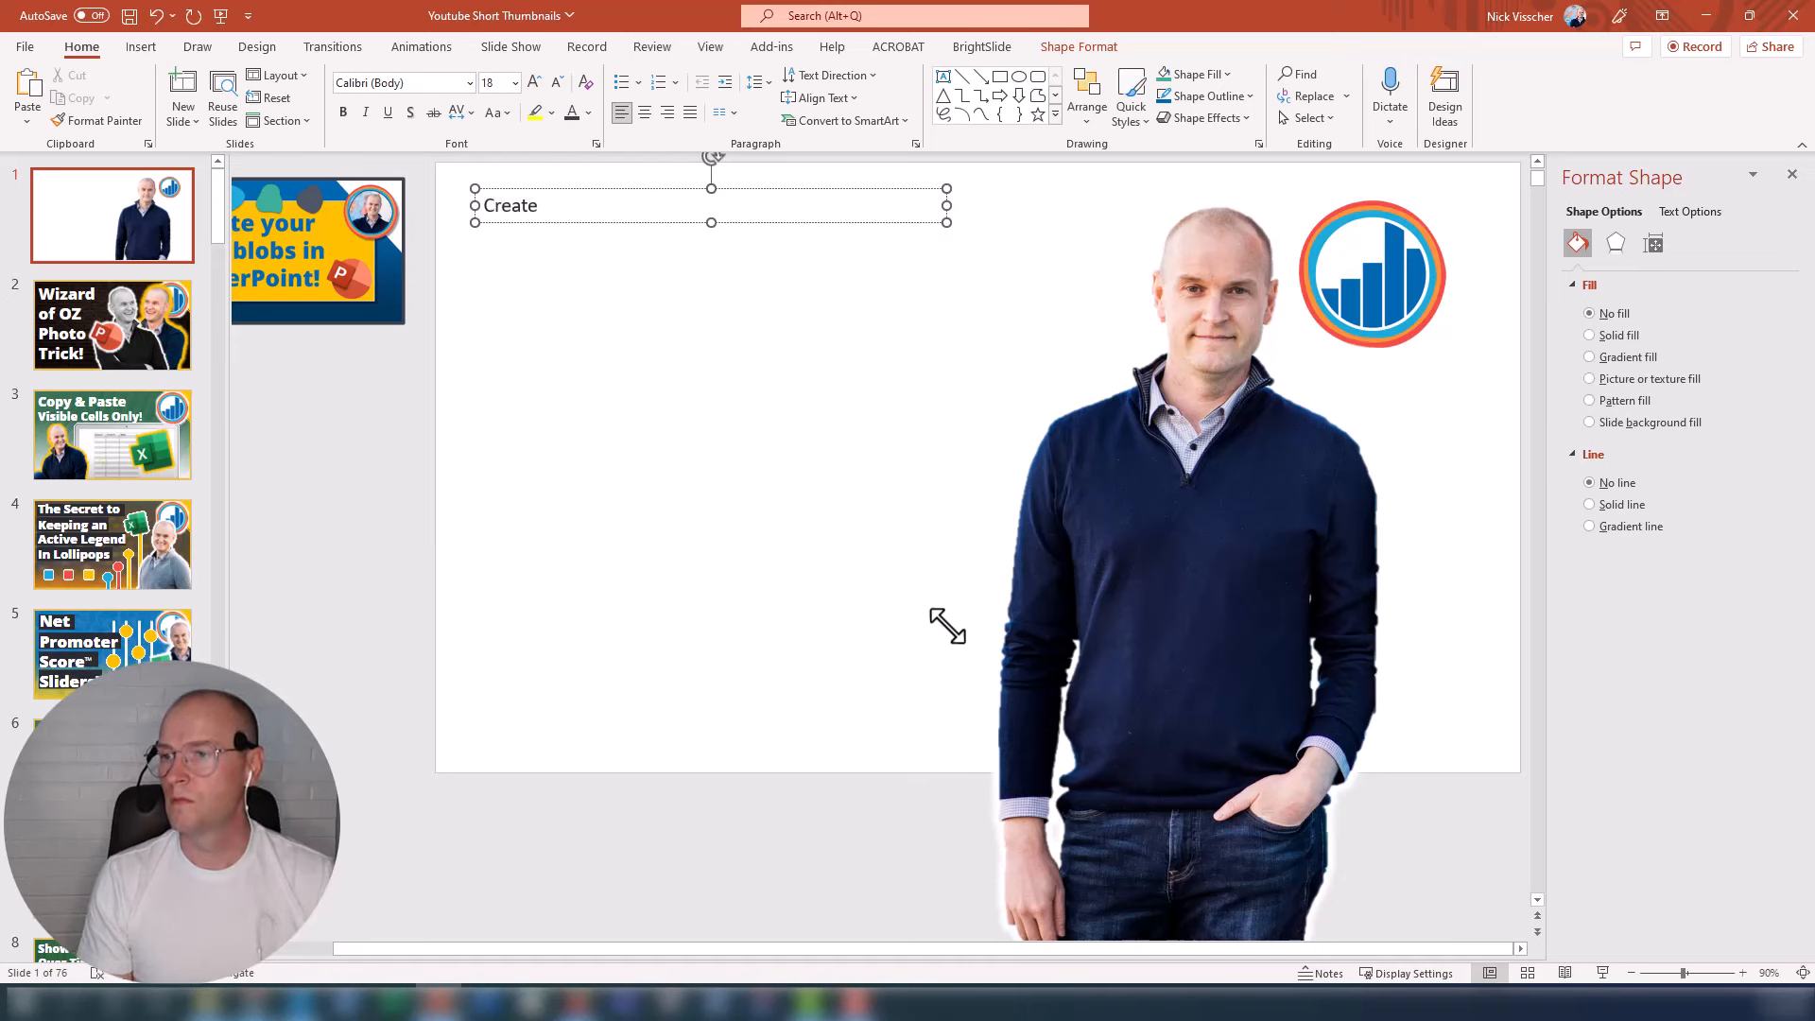
pyautogui.write(' Your Own Blobs!')
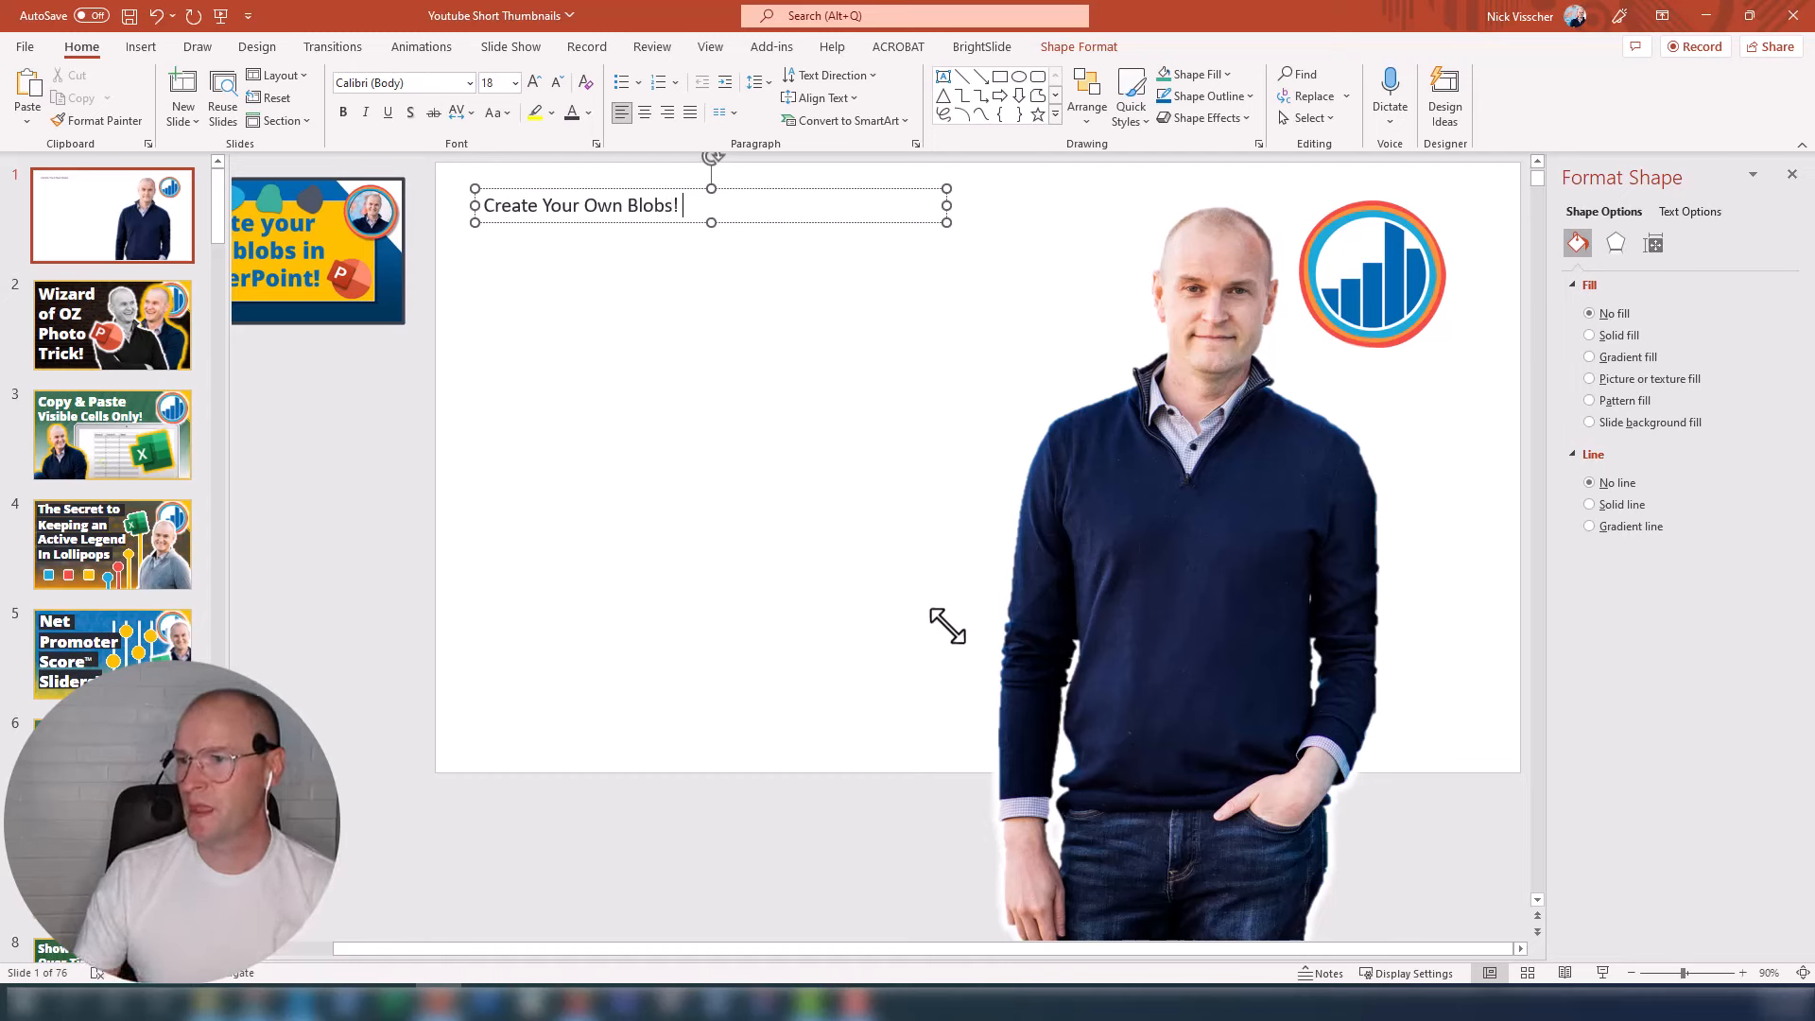
# Step: Make the title bold in Open Sans ExtraBold
pyautogui.click(669, 223)
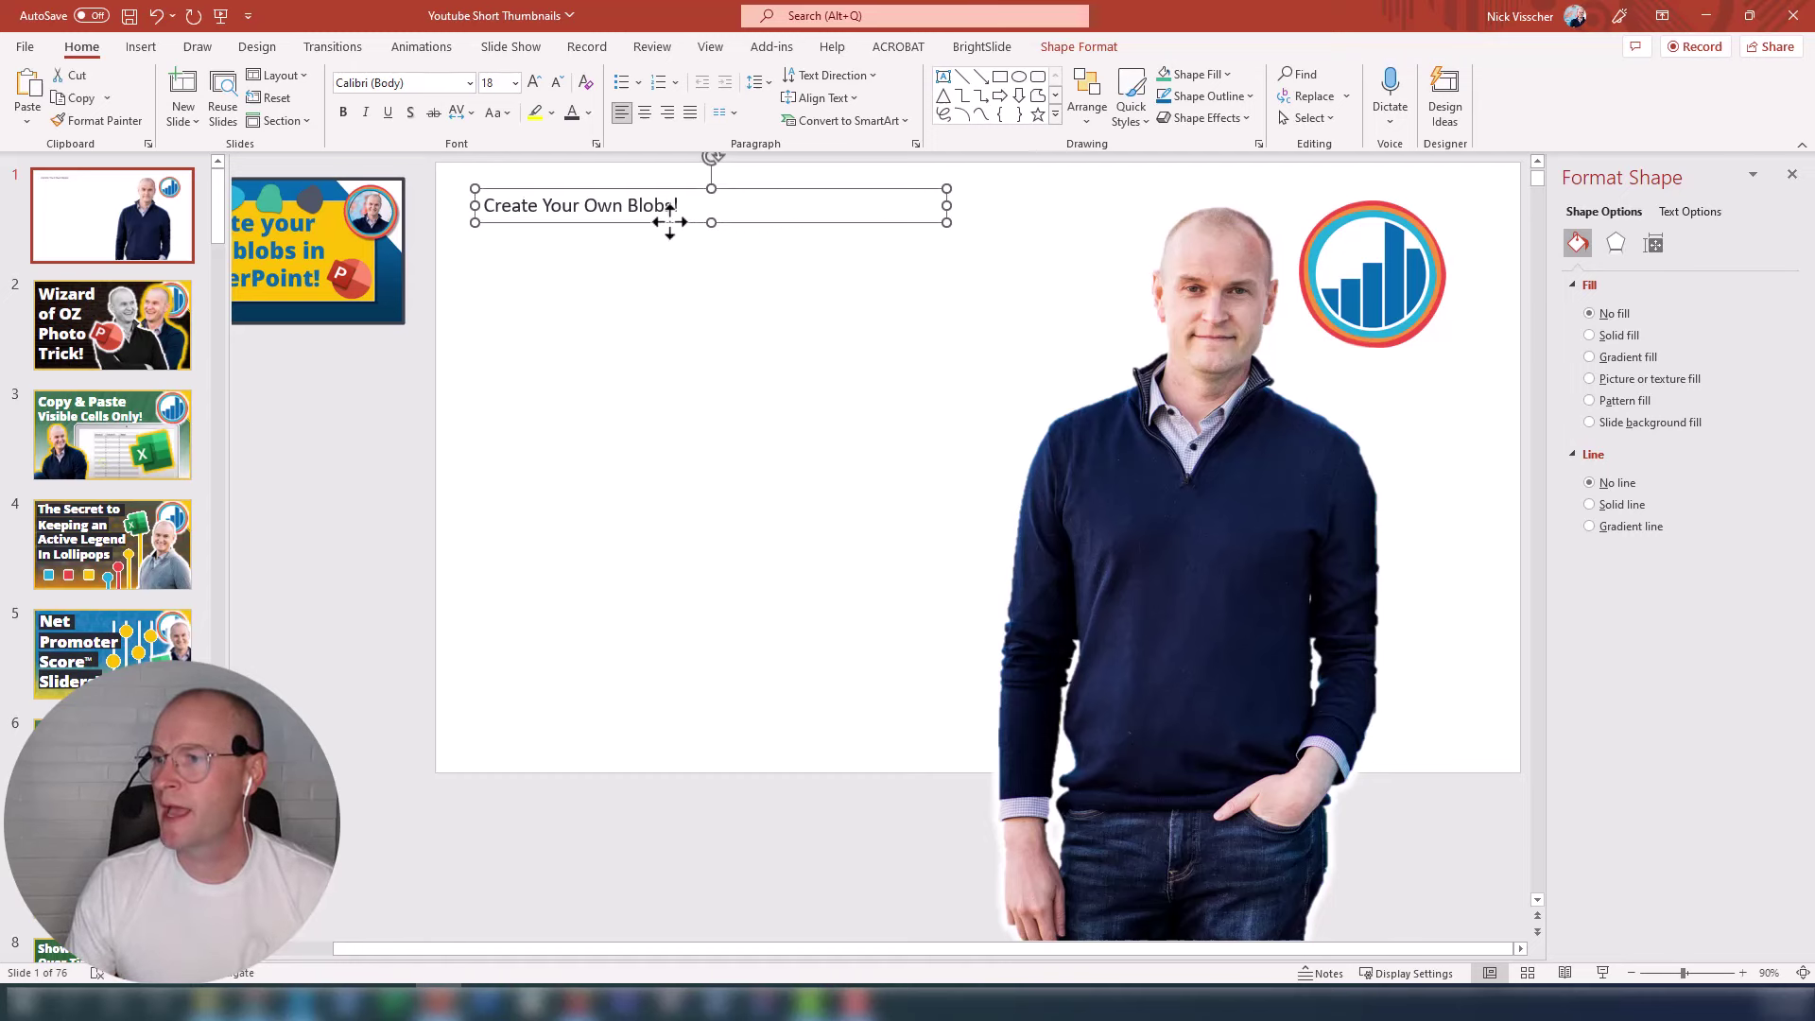
pyautogui.click(342, 113)
pyautogui.click(386, 85)
pyautogui.write('Open Sans ExtraBold')
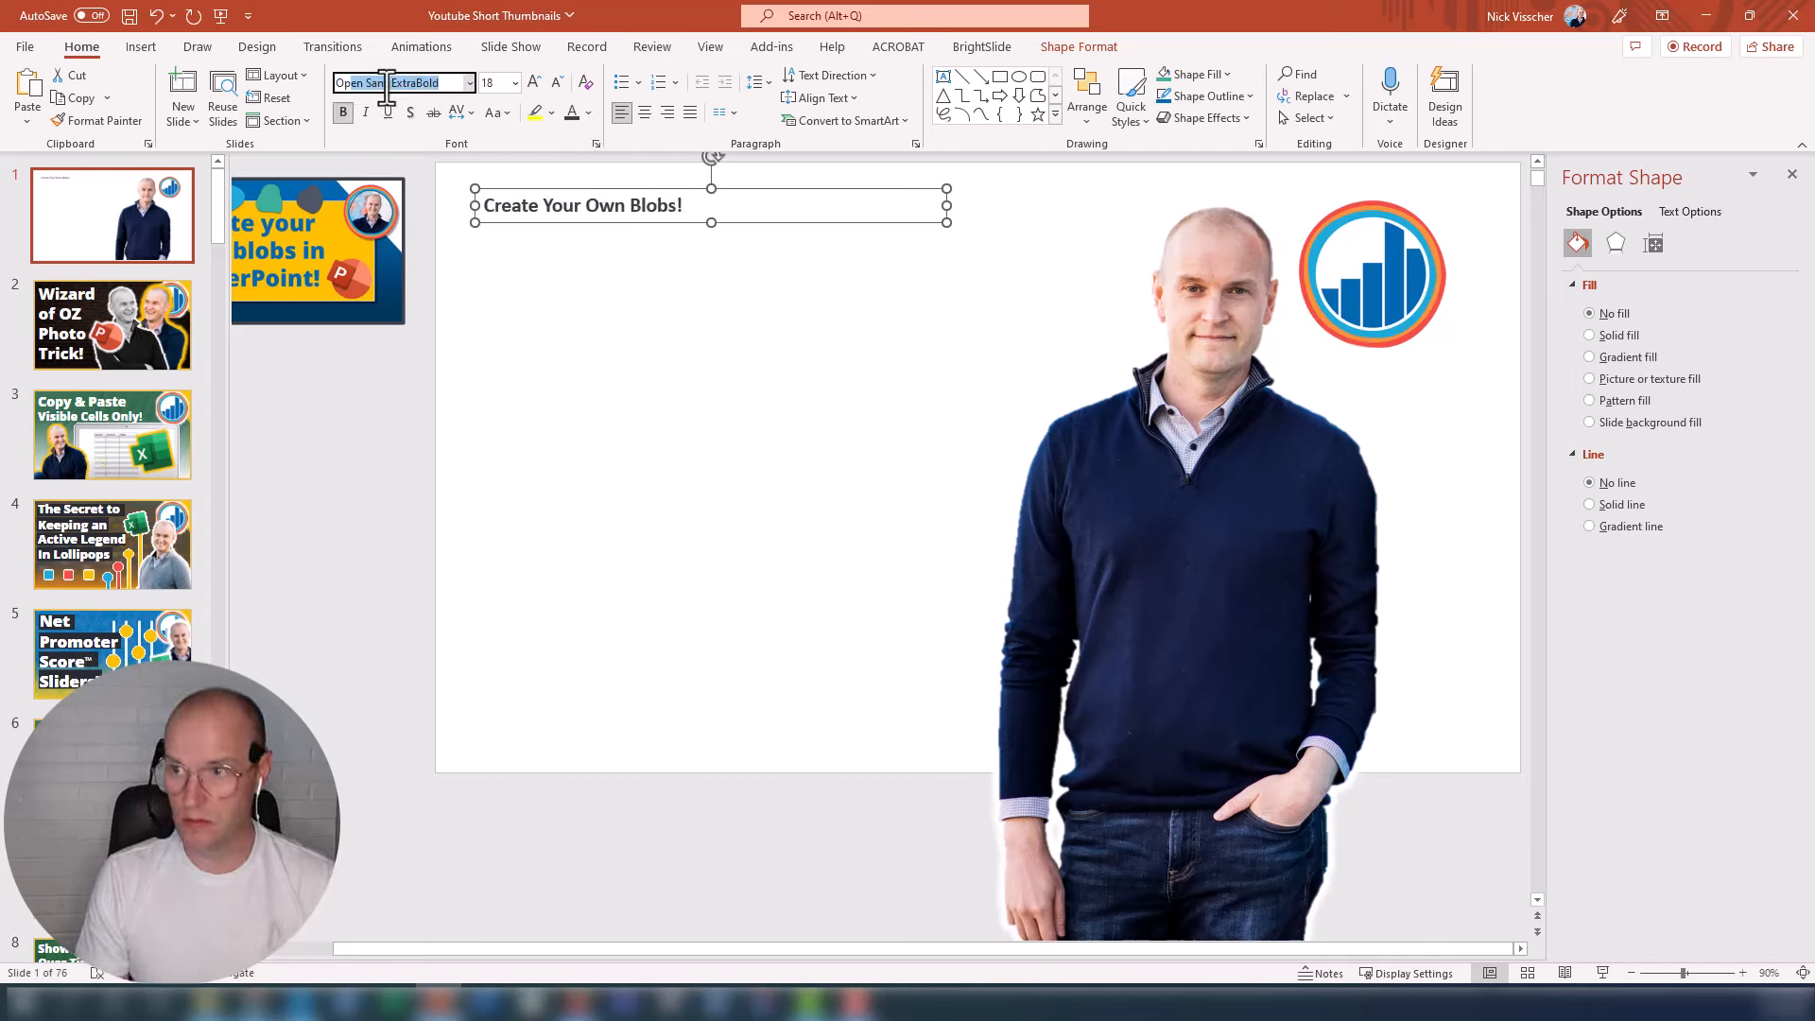
pyautogui.press('Return')
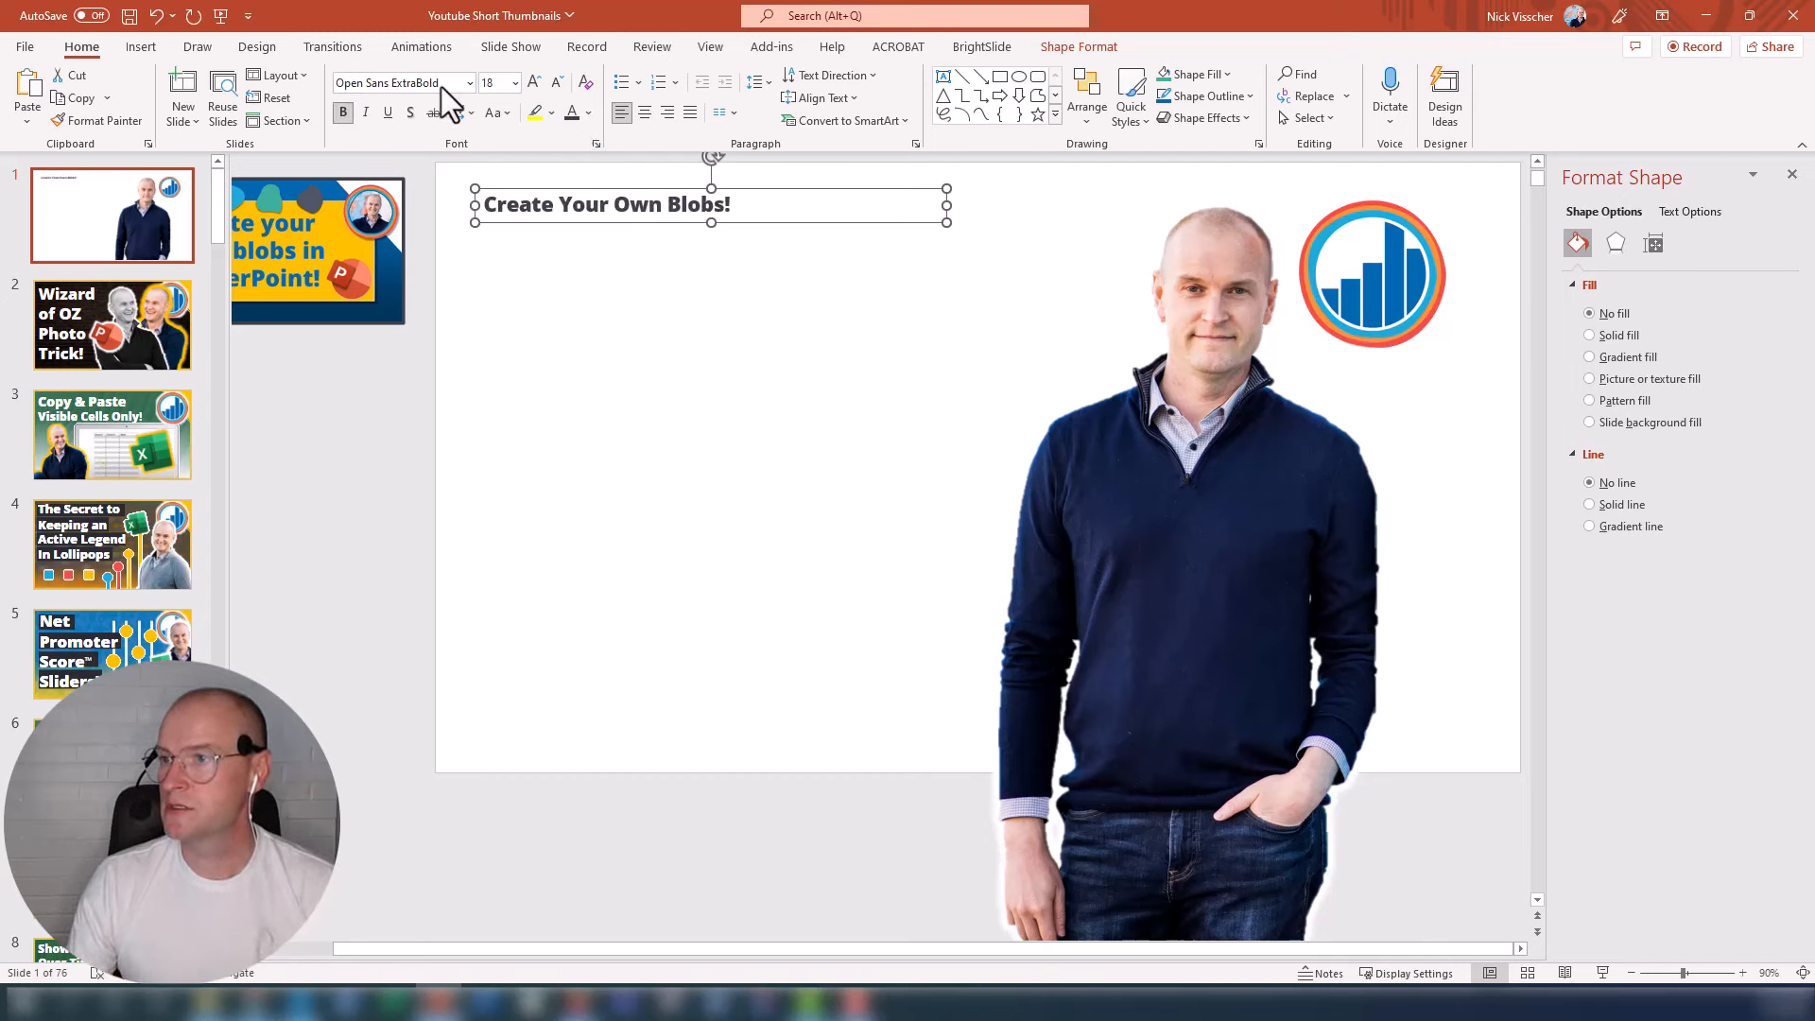
# Step: Enlarge the title text to 96 pt
pyautogui.click(536, 83)
pyautogui.click(537, 84)
pyautogui.click(537, 83)
pyautogui.click(537, 83)
pyautogui.click(536, 84)
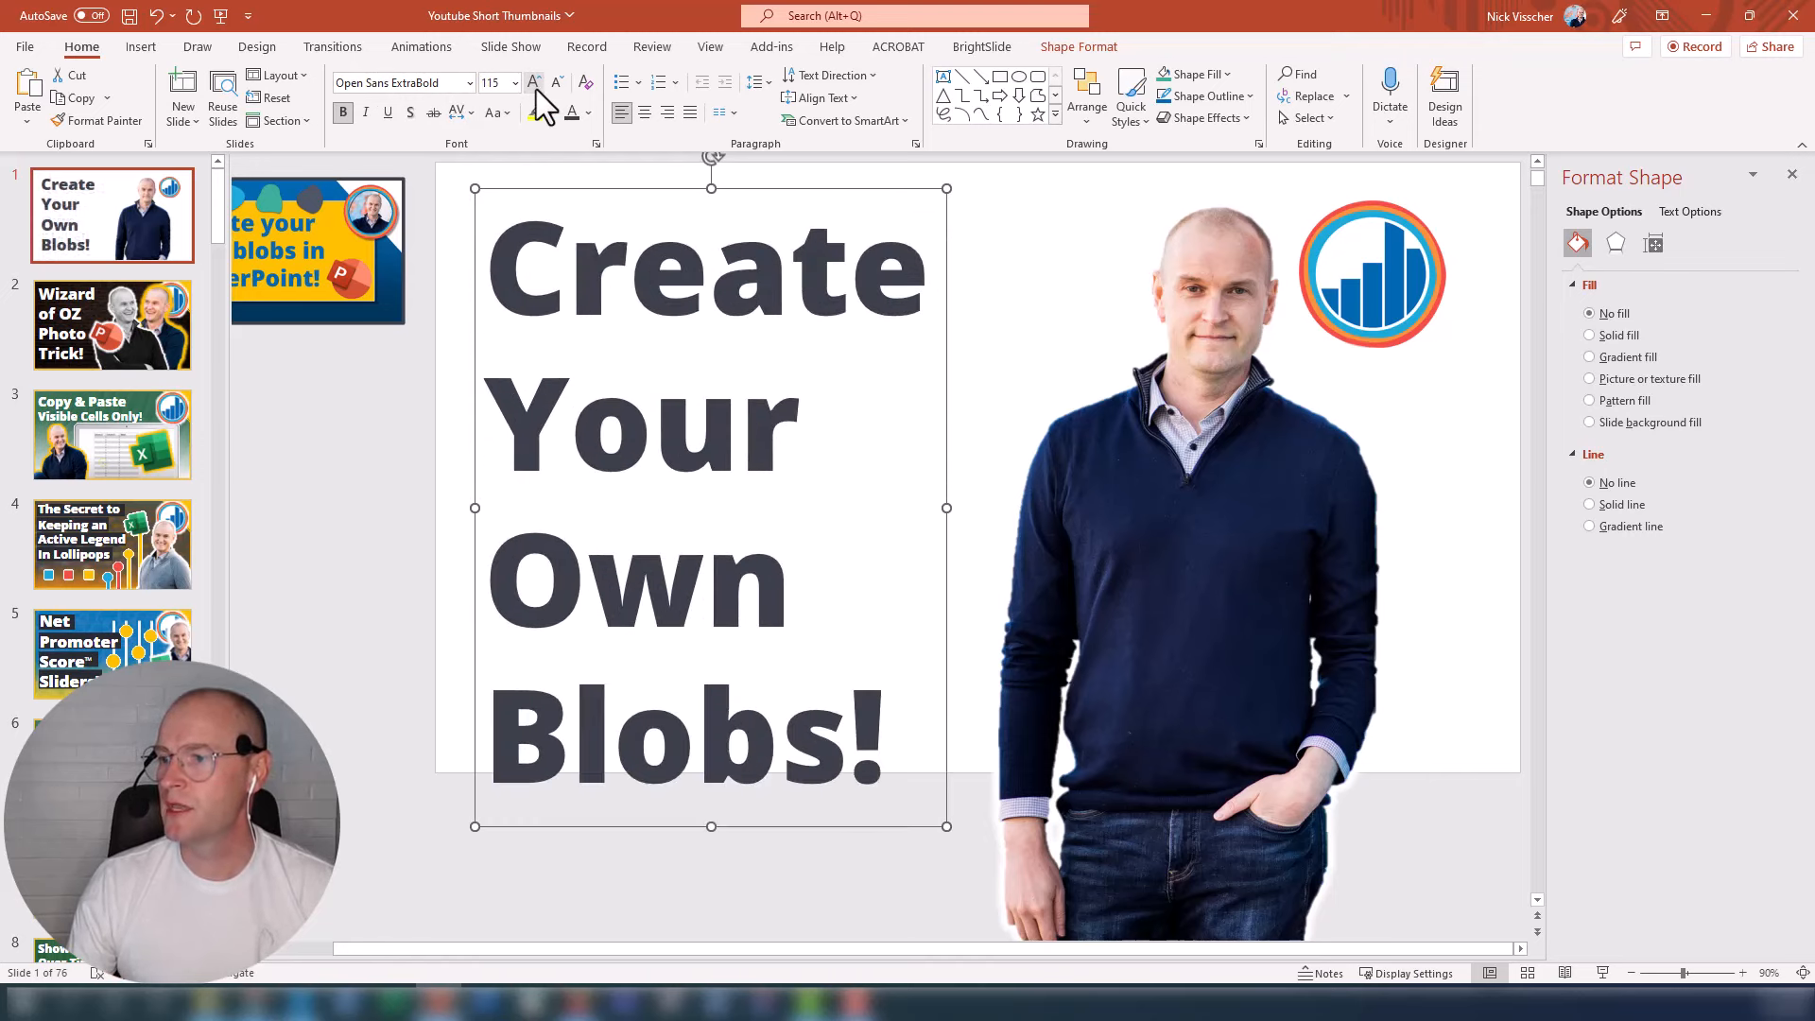
pyautogui.click(556, 83)
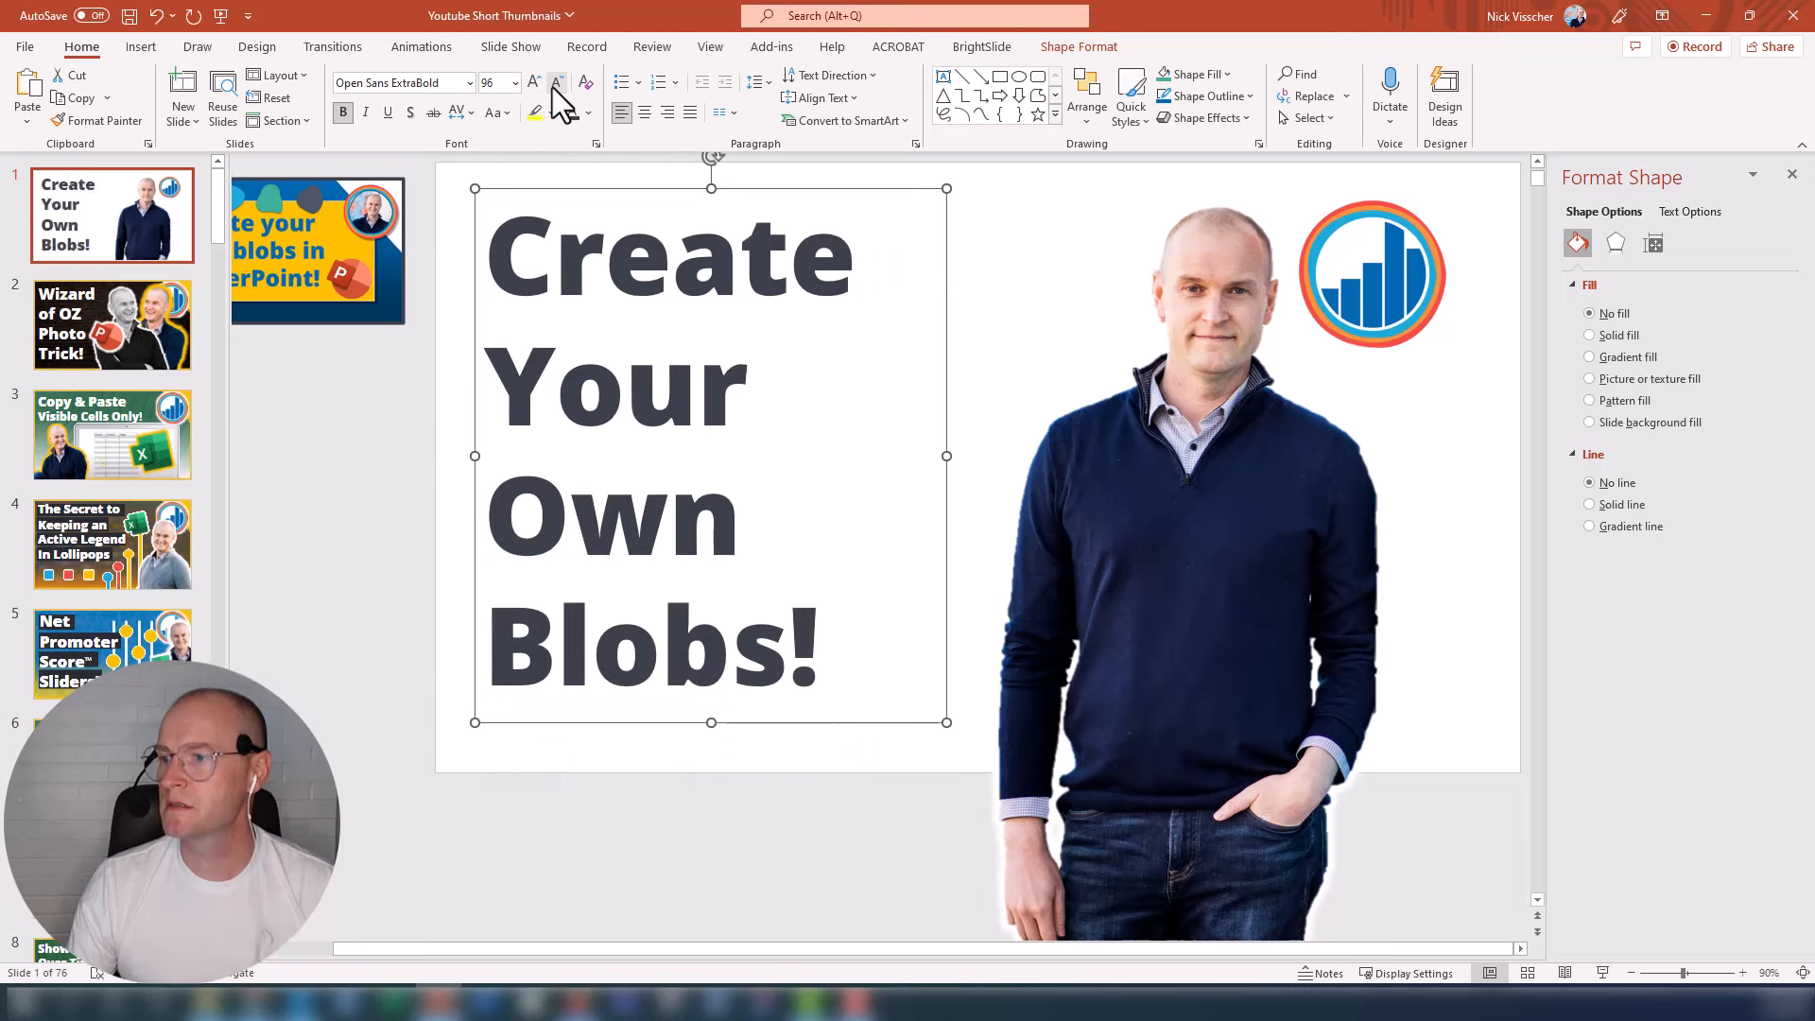
# Step: Tighten the title's line spacing with the add-in's typography tools, then undo one step
pyautogui.click(989, 46)
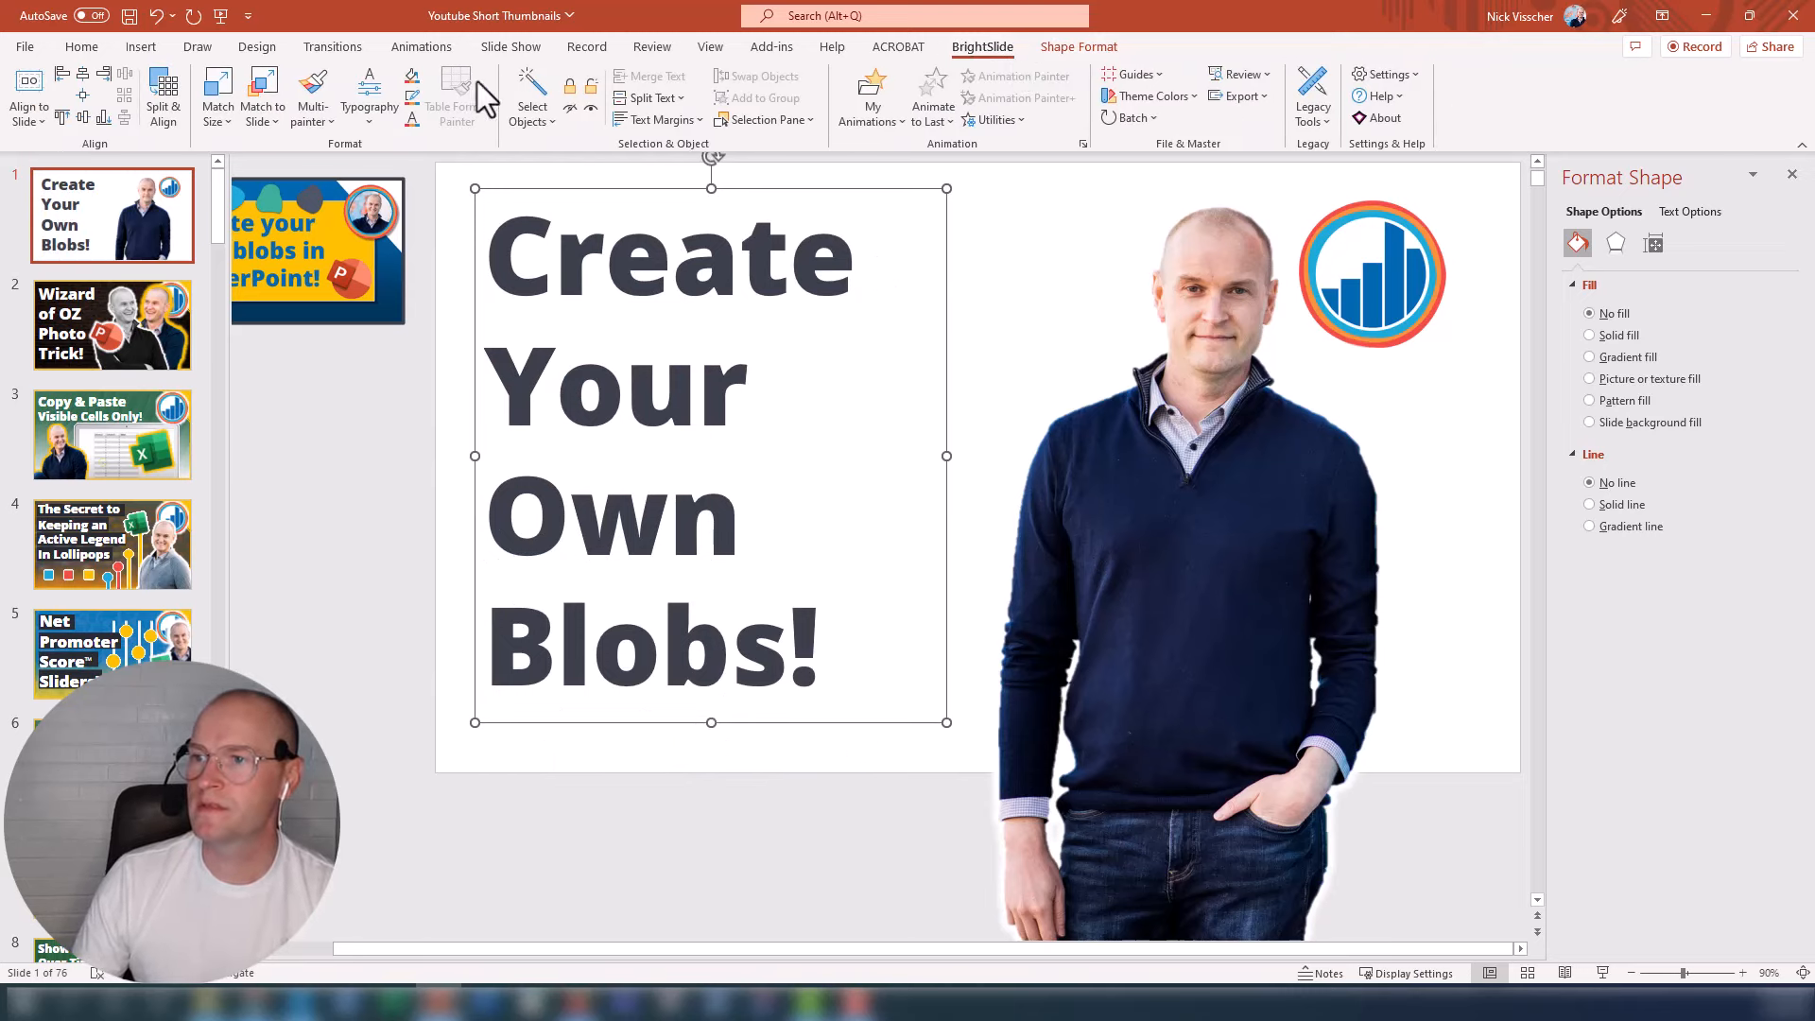
pyautogui.click(373, 106)
pyautogui.click(390, 192)
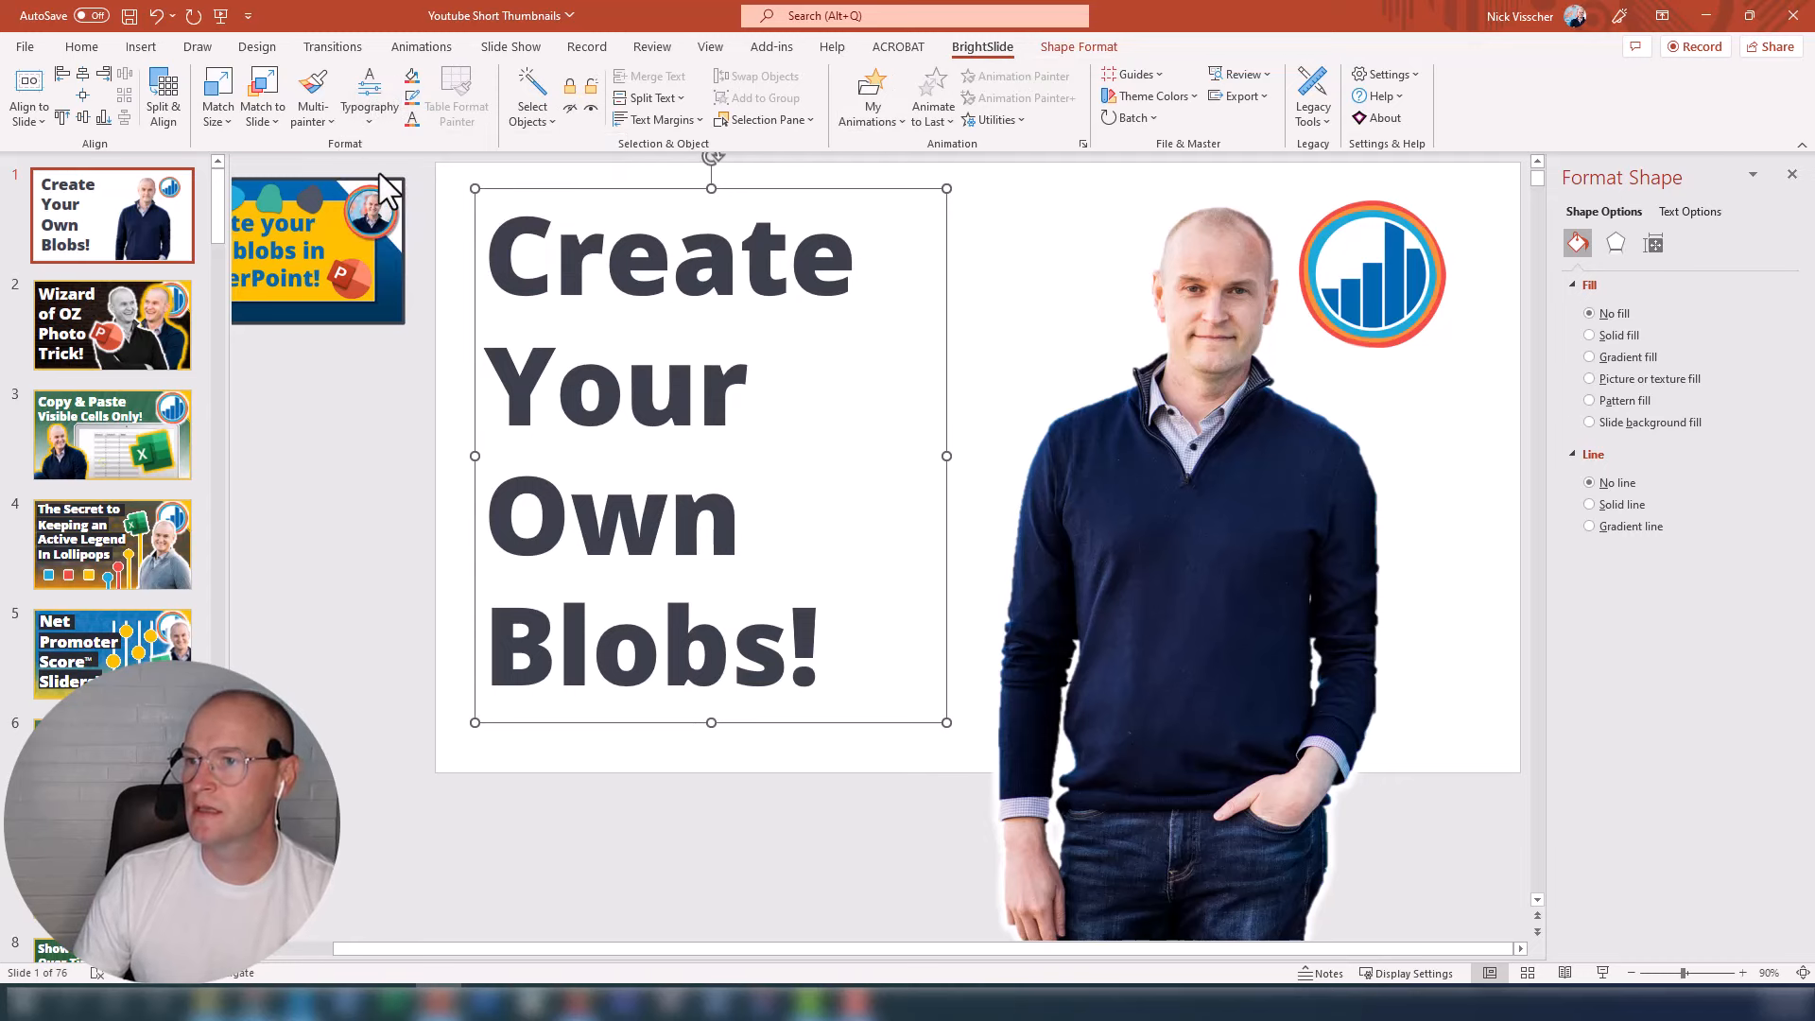
pyautogui.press('F4')
pyautogui.press('F4')
pyautogui.press('F4')
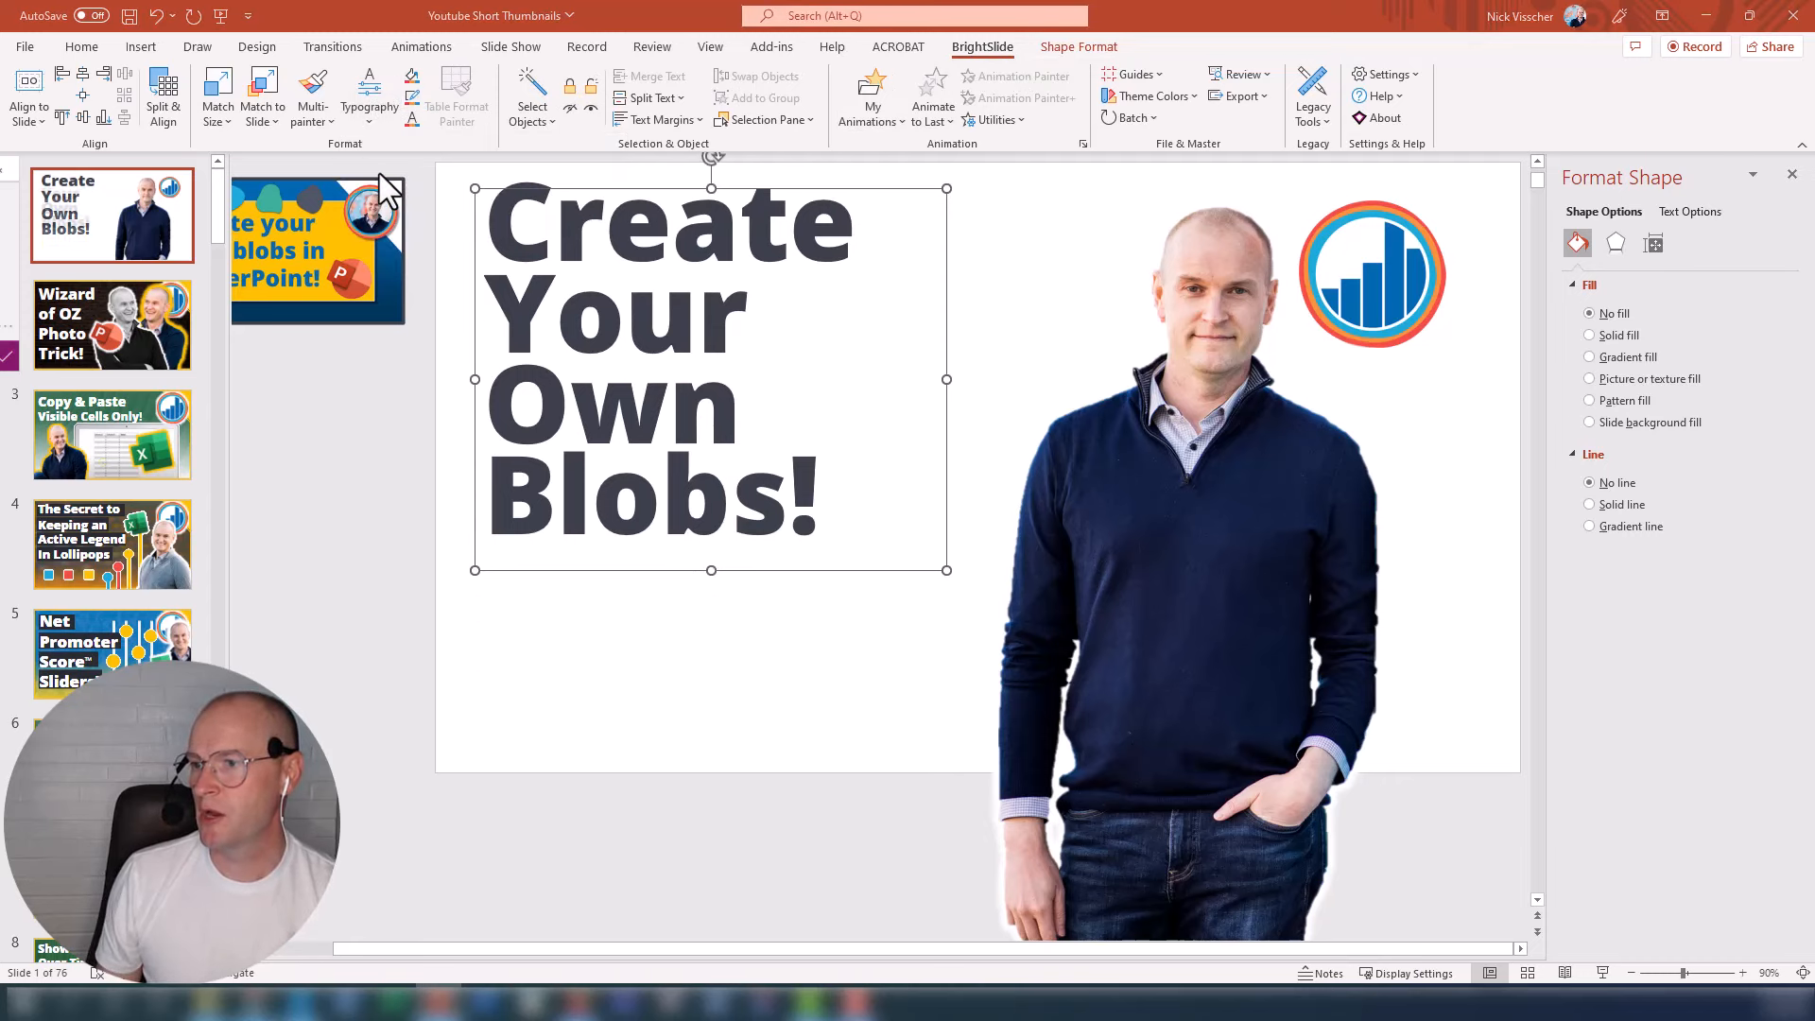
pyautogui.hotkey('ctrl', 'z')
pyautogui.hotkey('ctrl', 'z')
pyautogui.hotkey('ctrl', 'z')
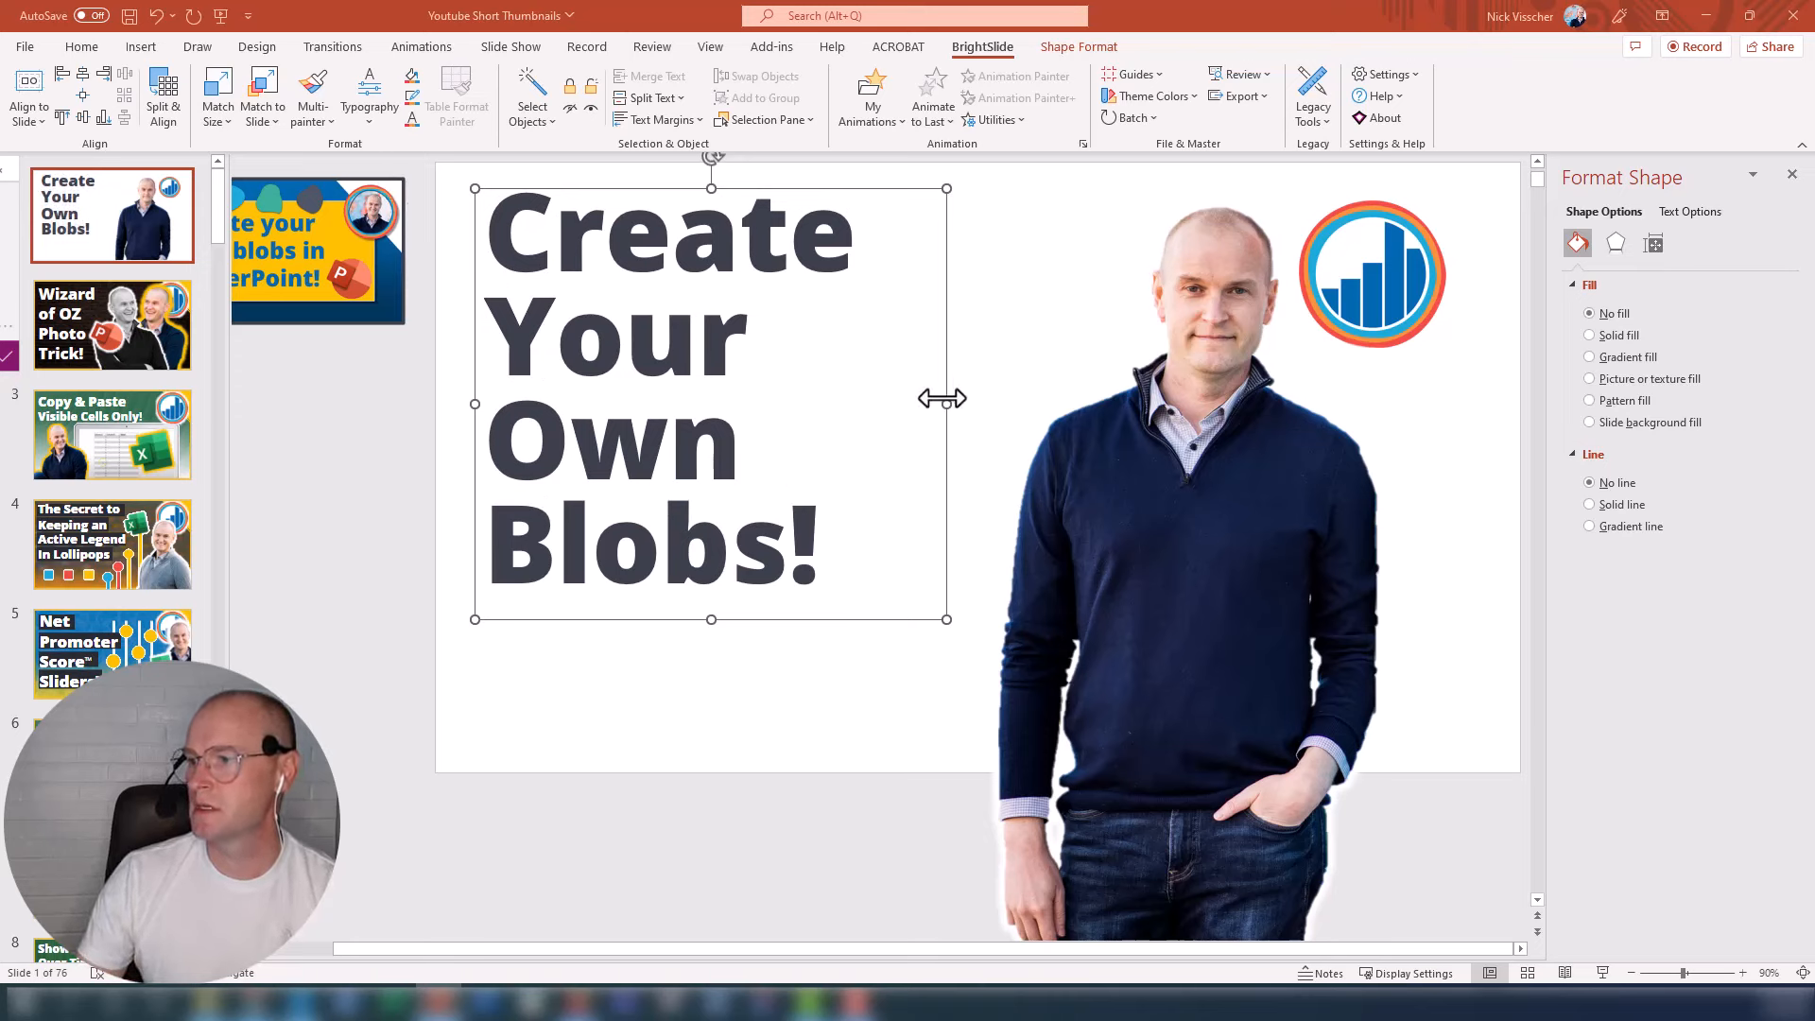
# Step: Widen the title text box and enlarge its text to 115 pt
pyautogui.moveTo(943, 400); pyautogui.dragTo(999, 414)
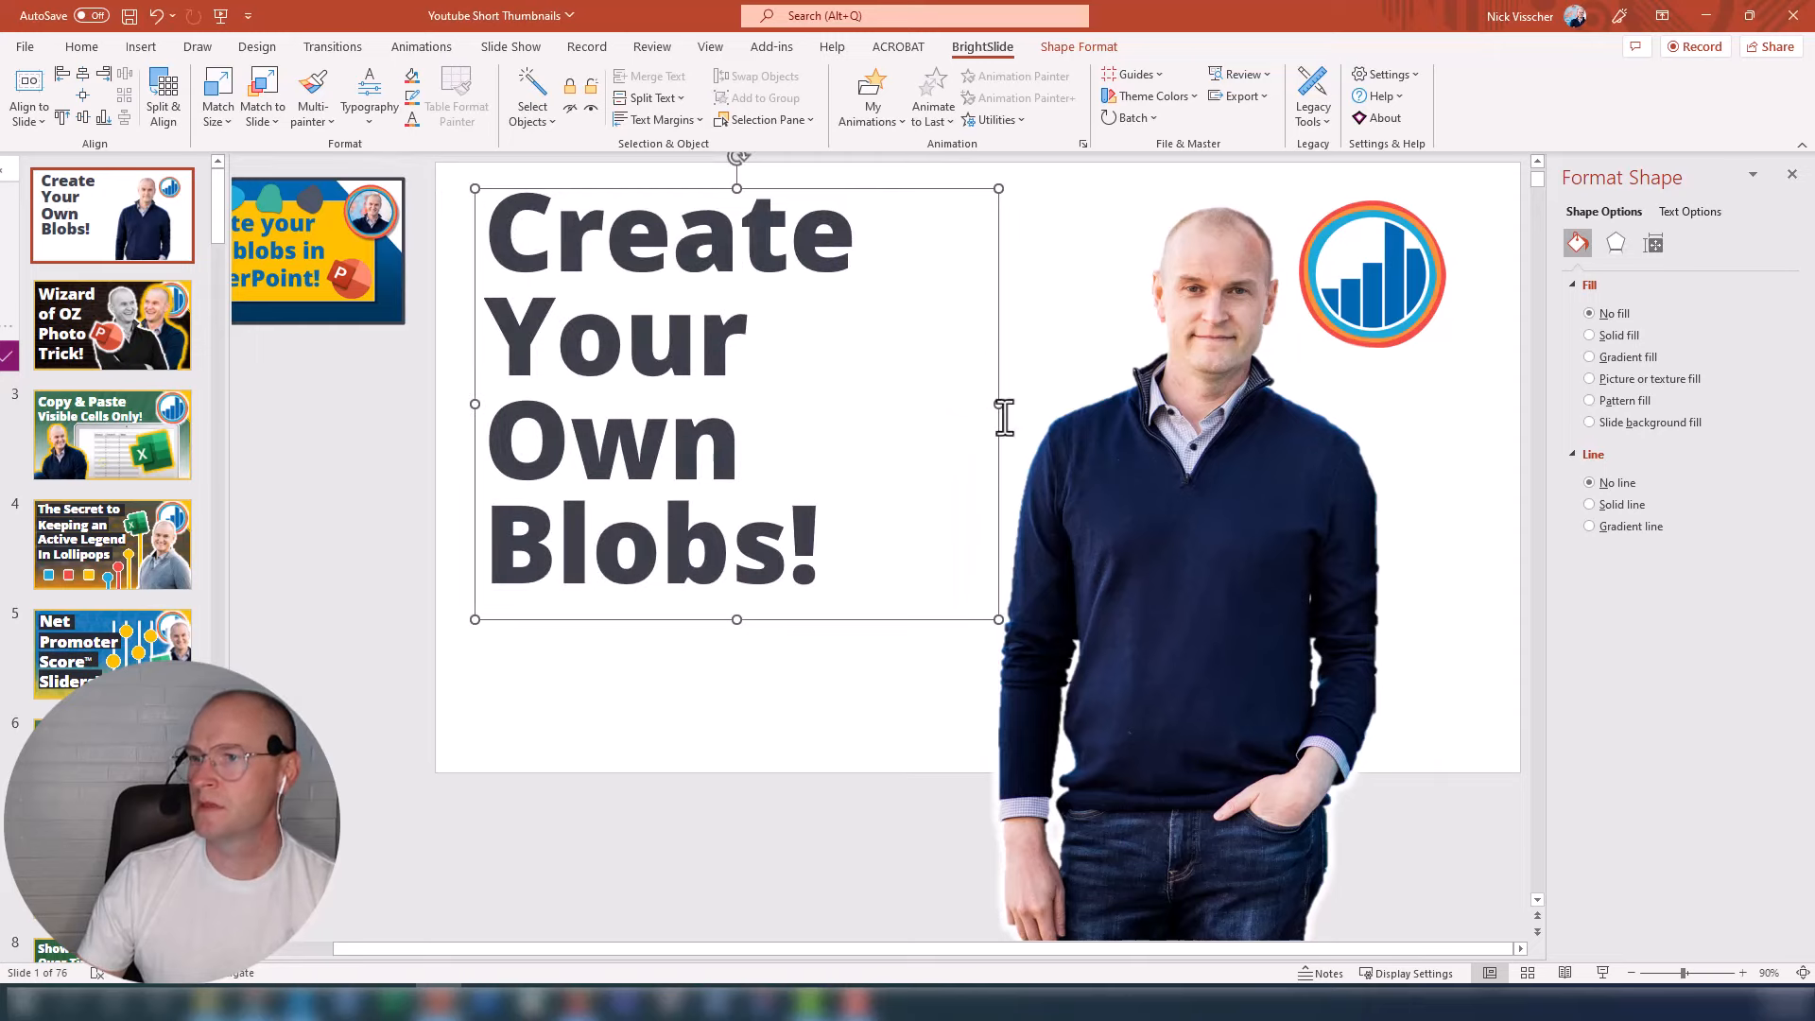
pyautogui.click(81, 47)
pyautogui.click(536, 85)
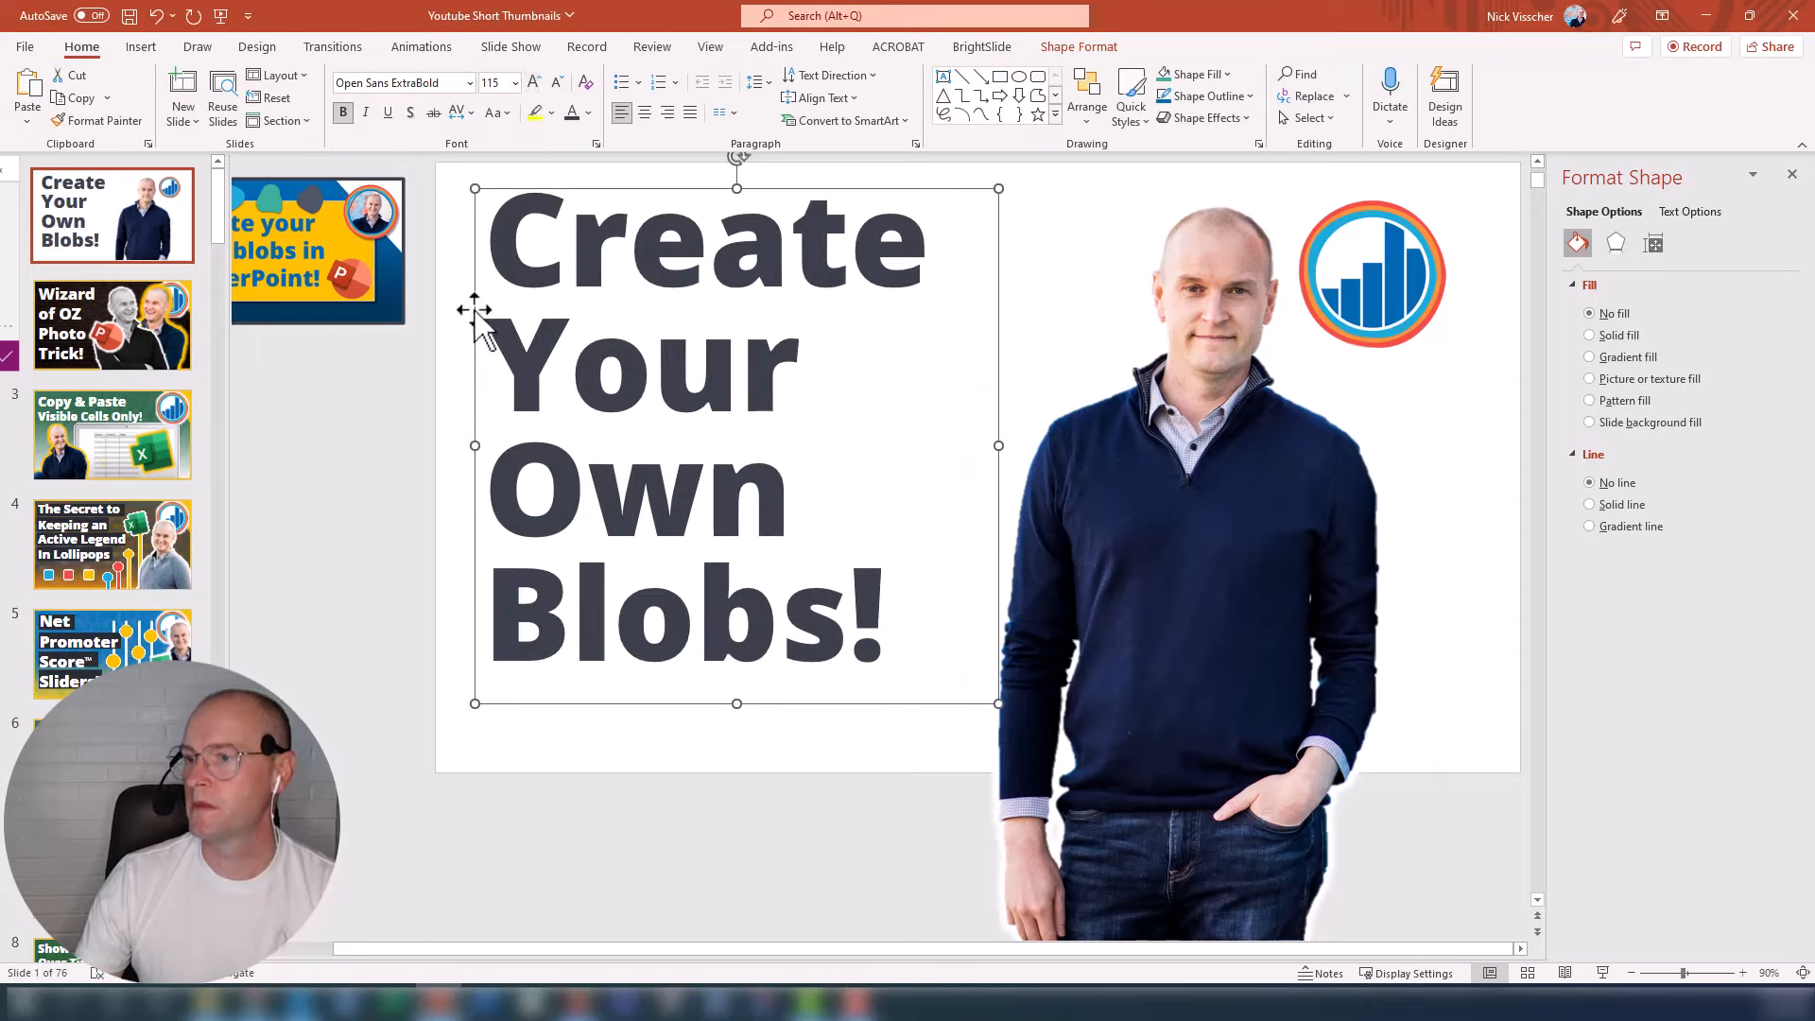
pyautogui.click(396, 475)
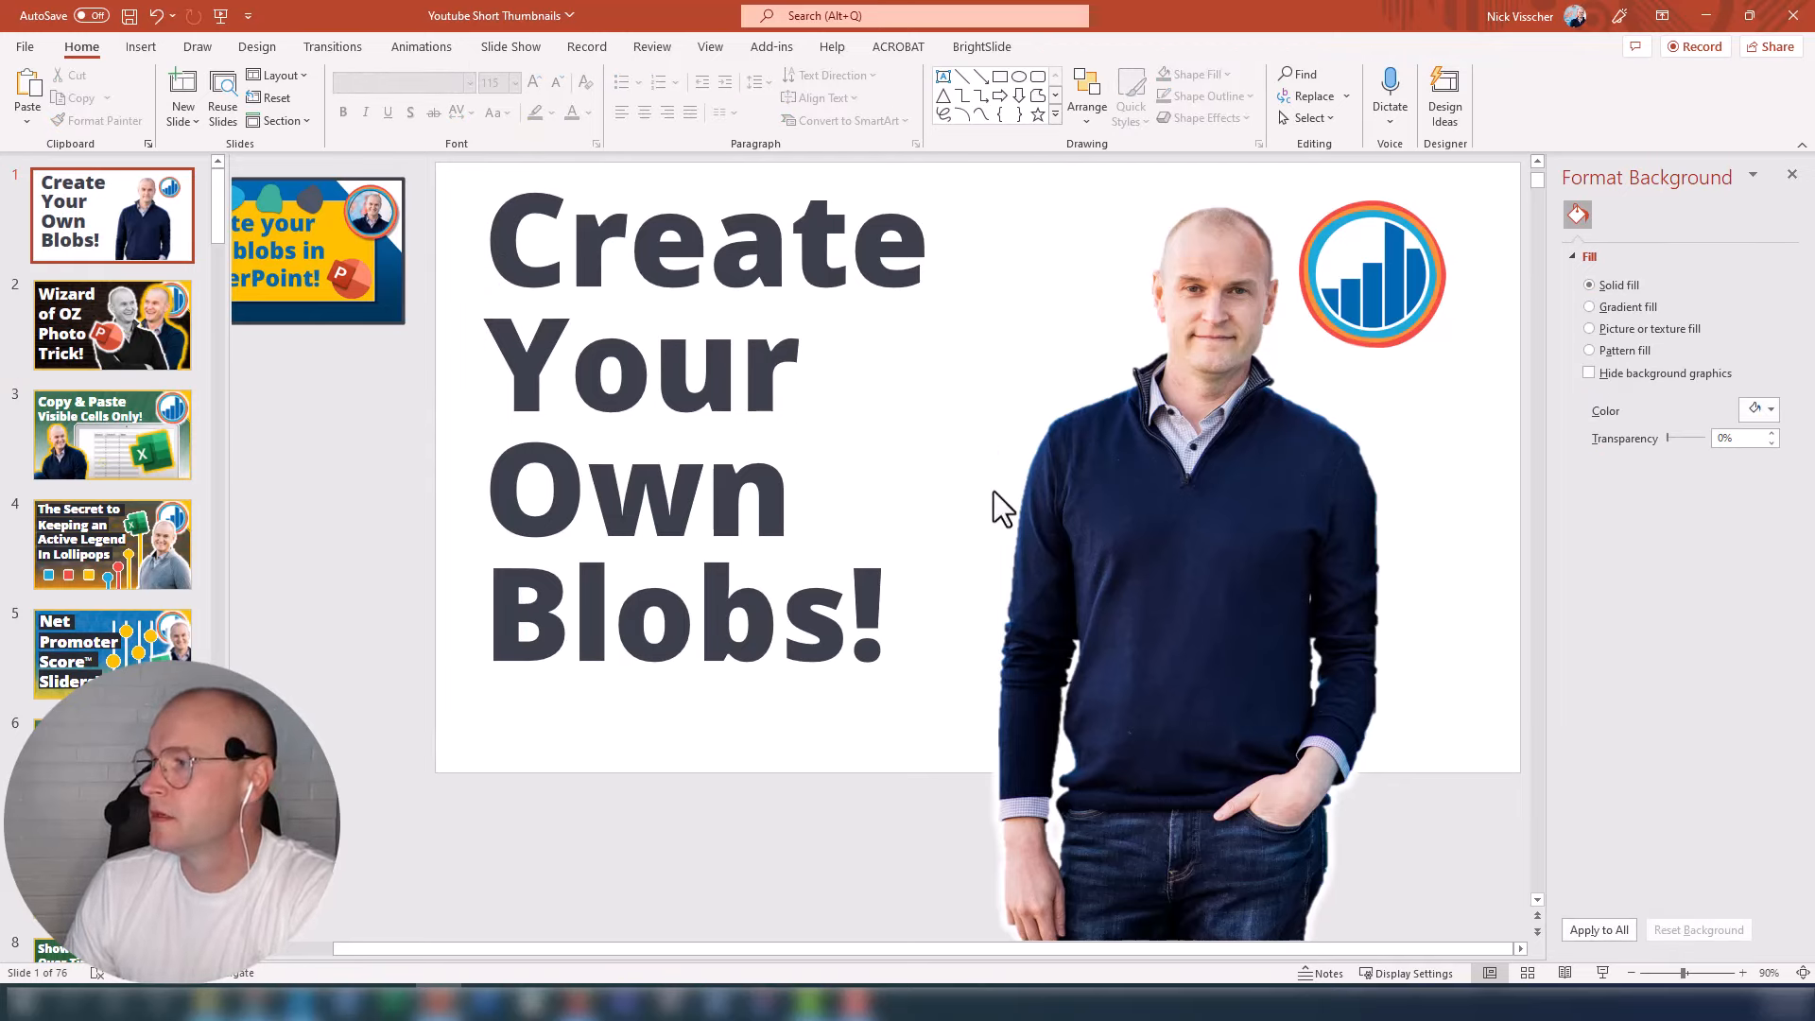
# Step: Move the round logo into the top-right corner and the presenter photo further right
pyautogui.moveTo(1237, 560); pyautogui.dragTo(1213, 508)
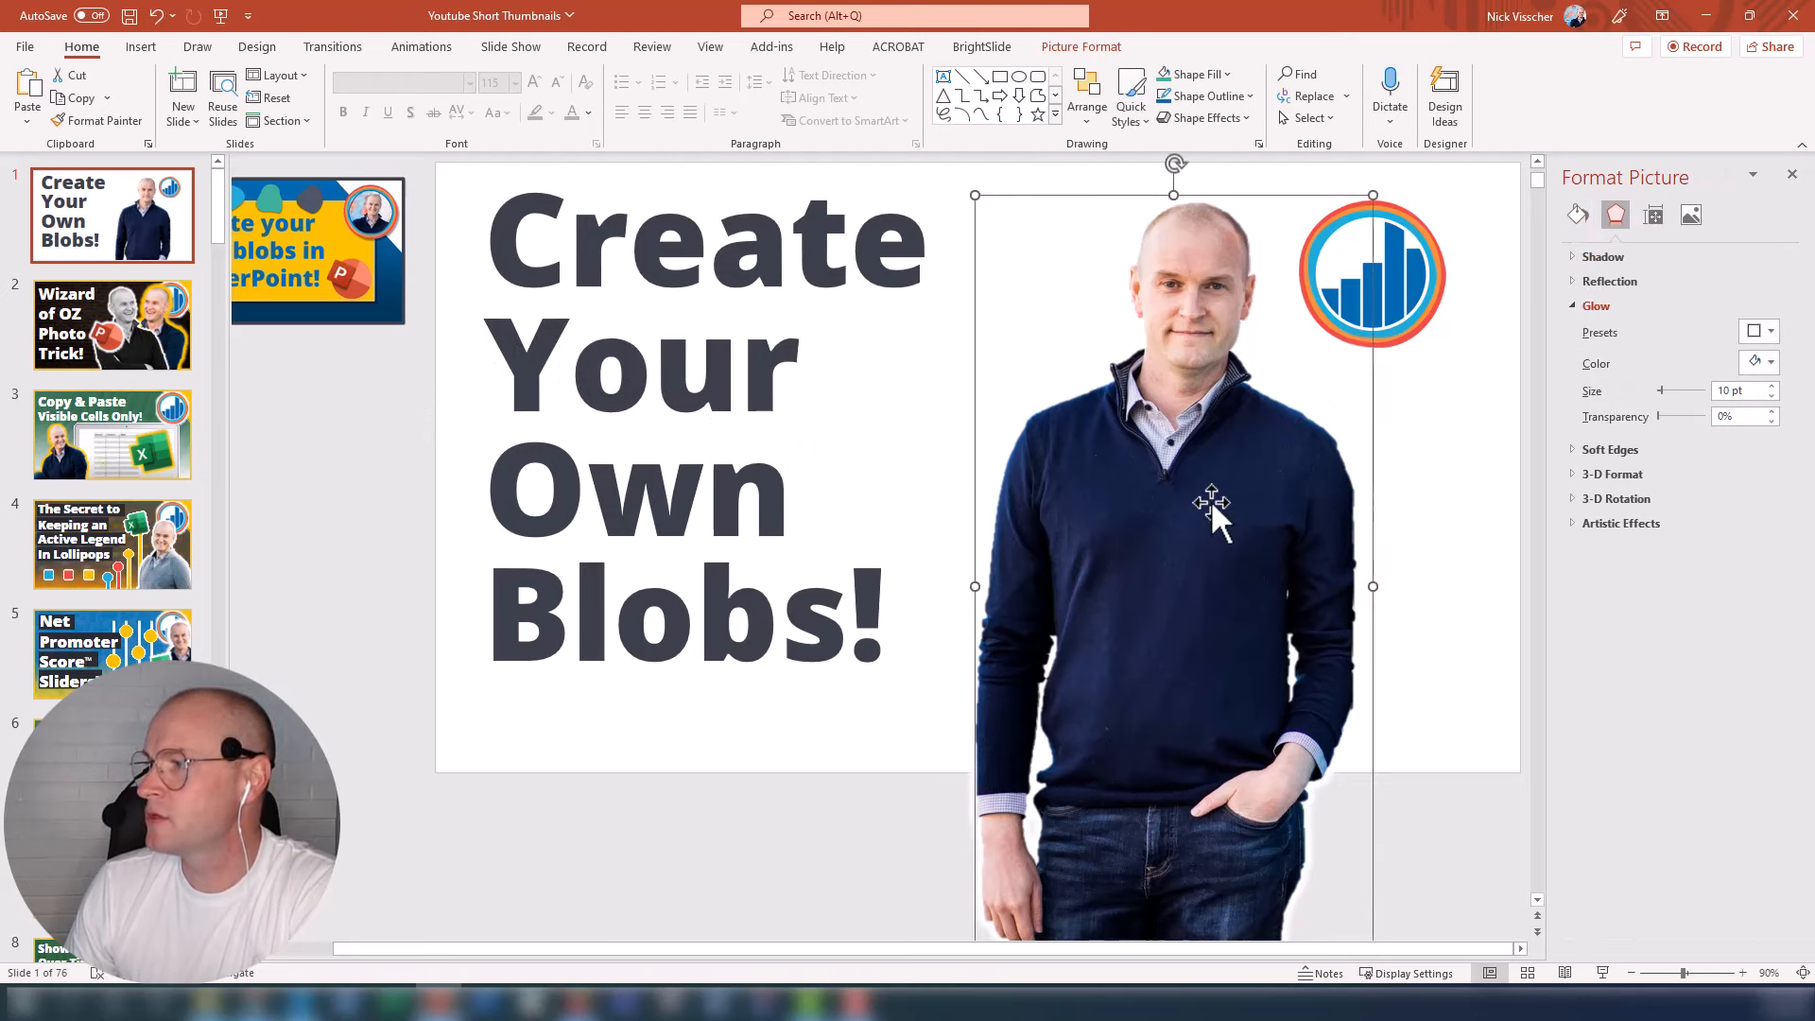
pyautogui.click(1407, 341)
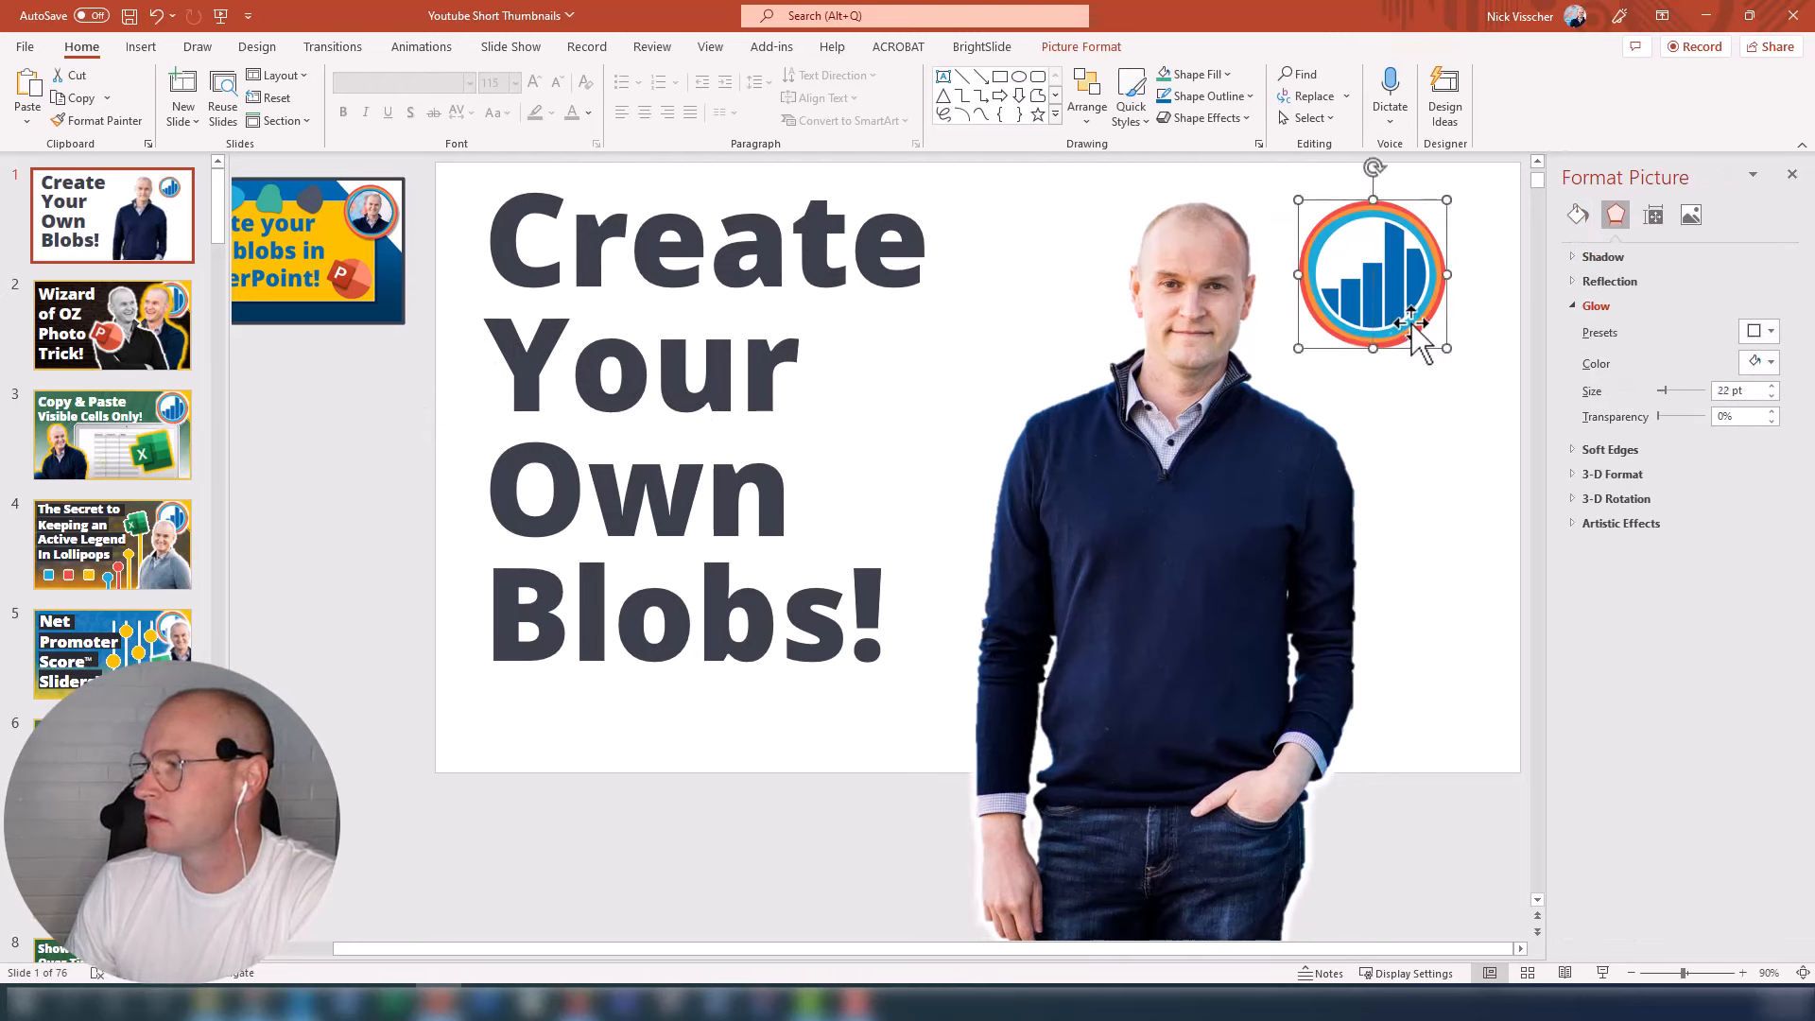
pyautogui.moveTo(1409, 321); pyautogui.dragTo(1461, 284)
pyautogui.moveTo(1213, 567); pyautogui.dragTo(1246, 559)
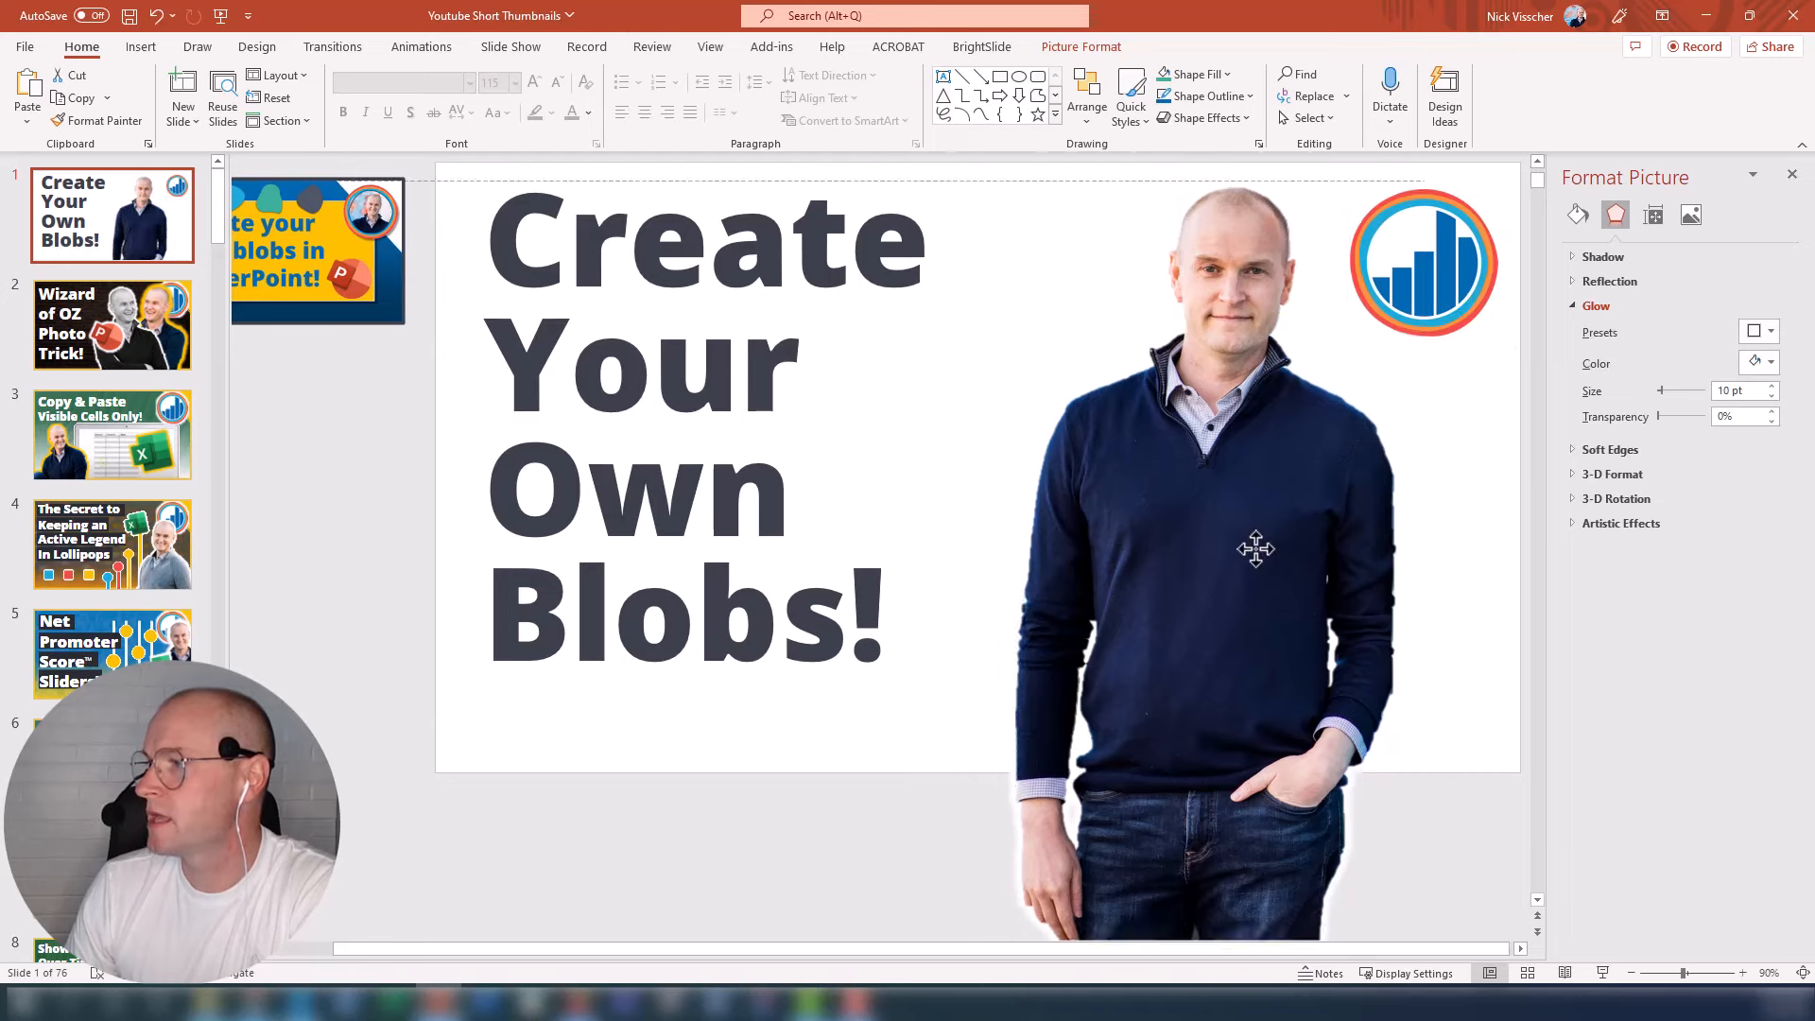
pyautogui.click(592, 759)
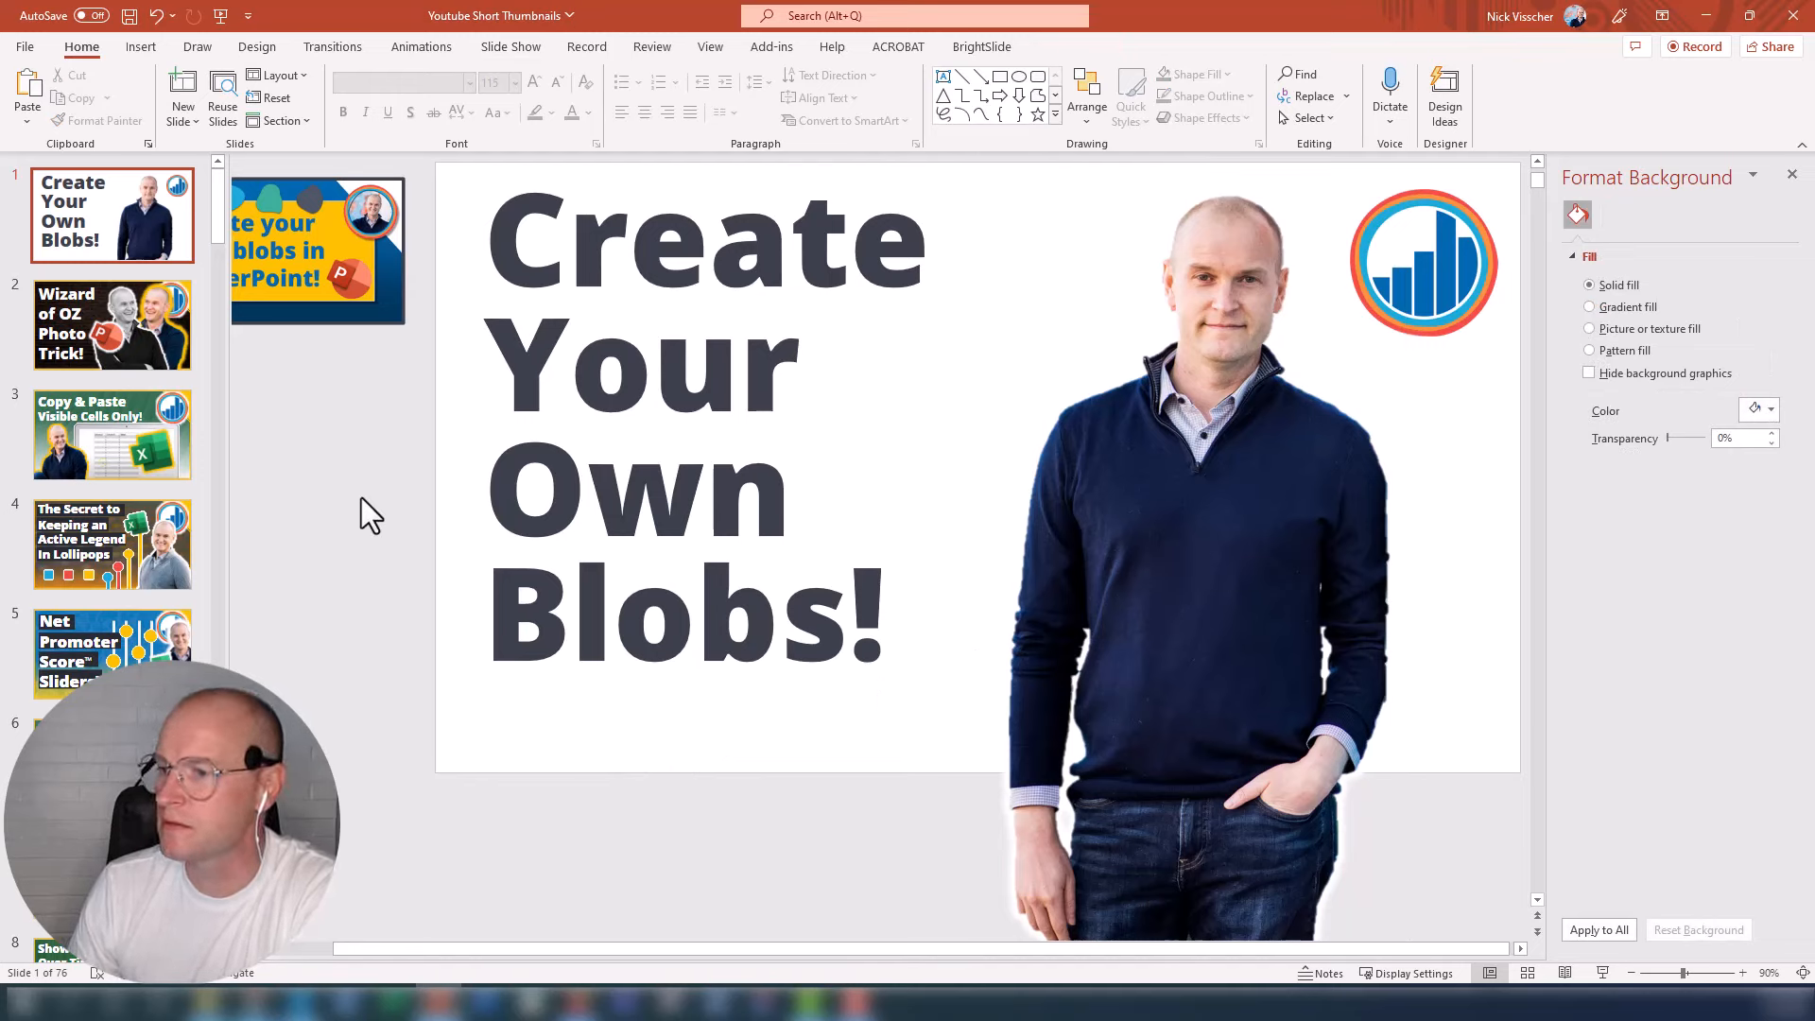
# Step: Insert the black liquid blob photo from Stock Images searched for 'blob'
pyautogui.click(140, 46)
pyautogui.click(179, 106)
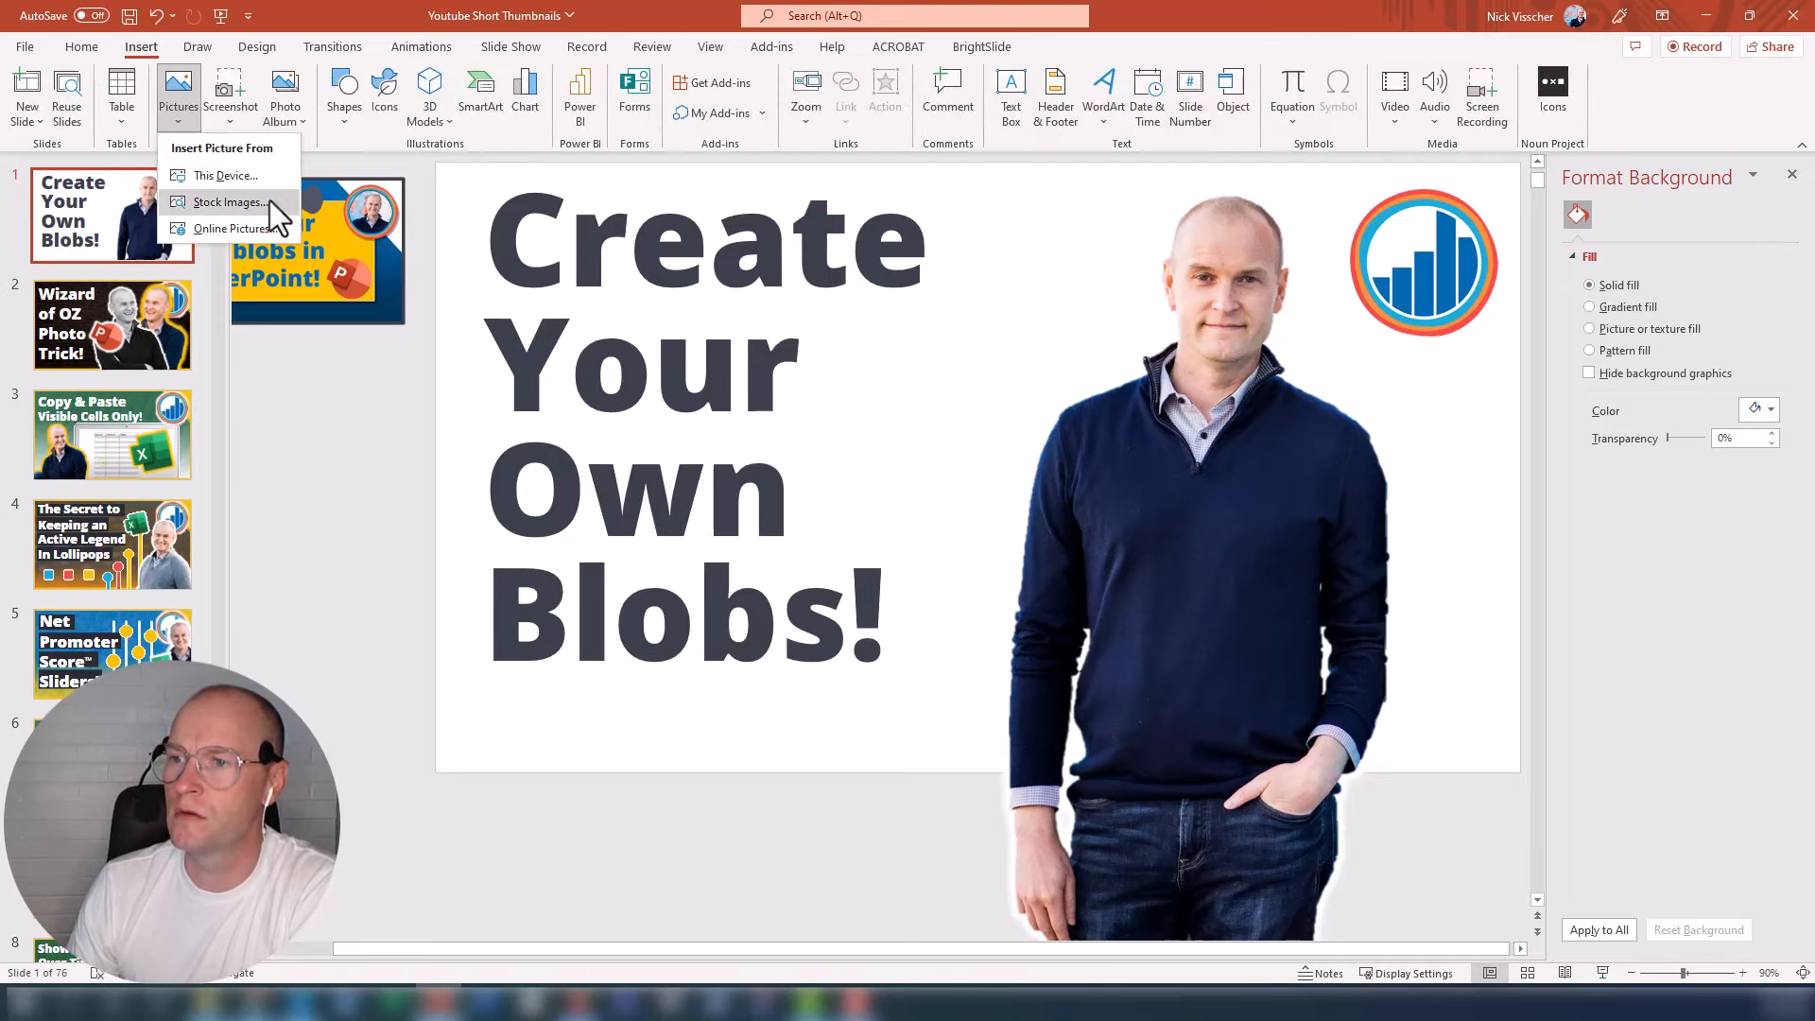
pyautogui.click(230, 202)
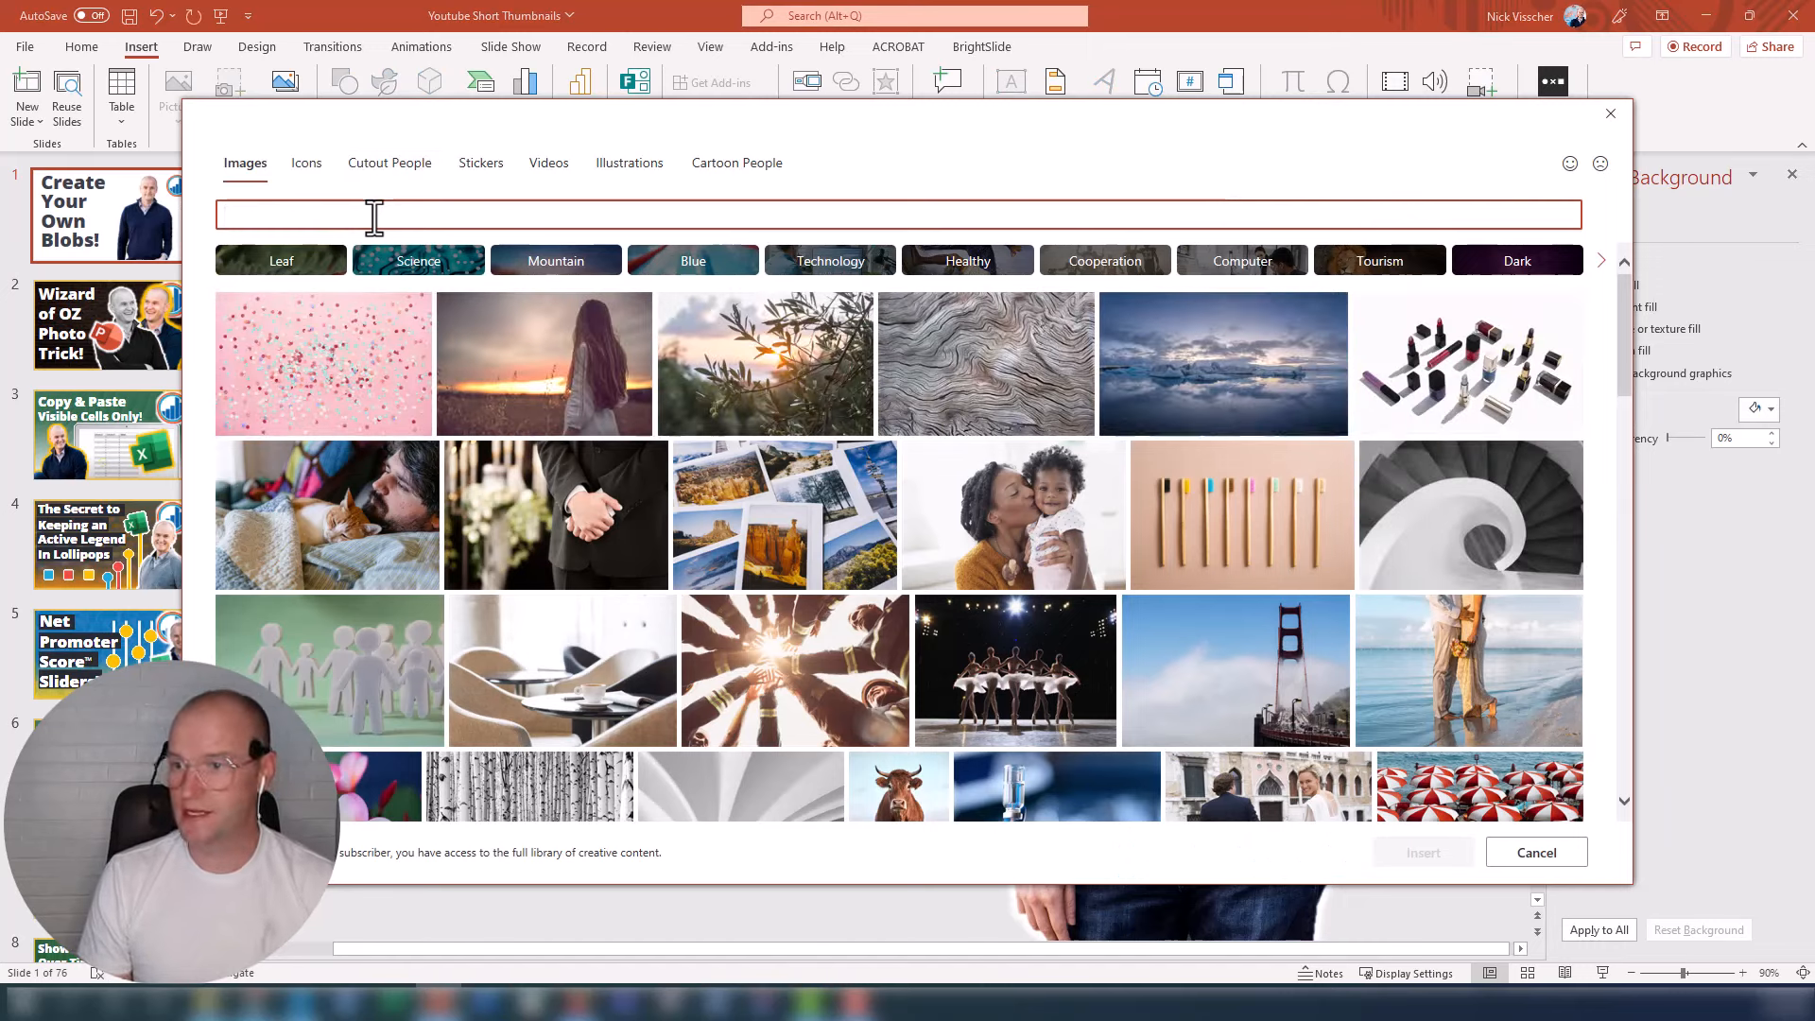
pyautogui.write('blob')
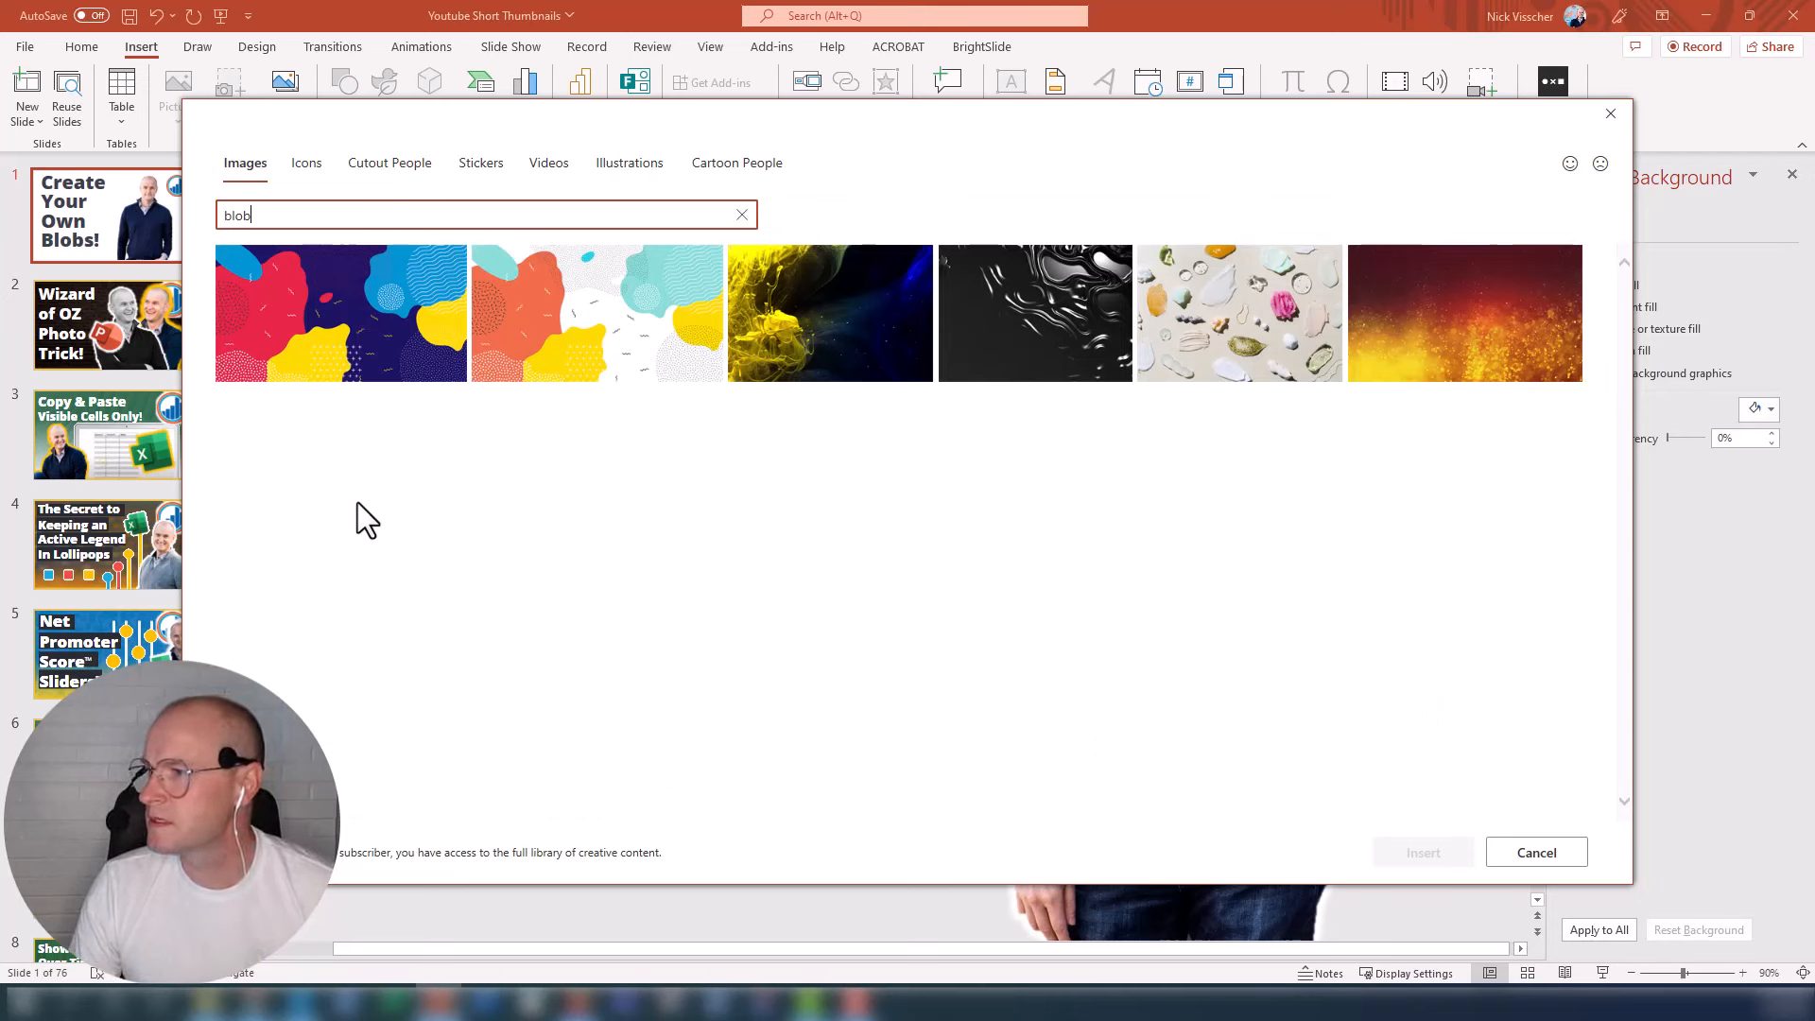
pyautogui.click(1002, 299)
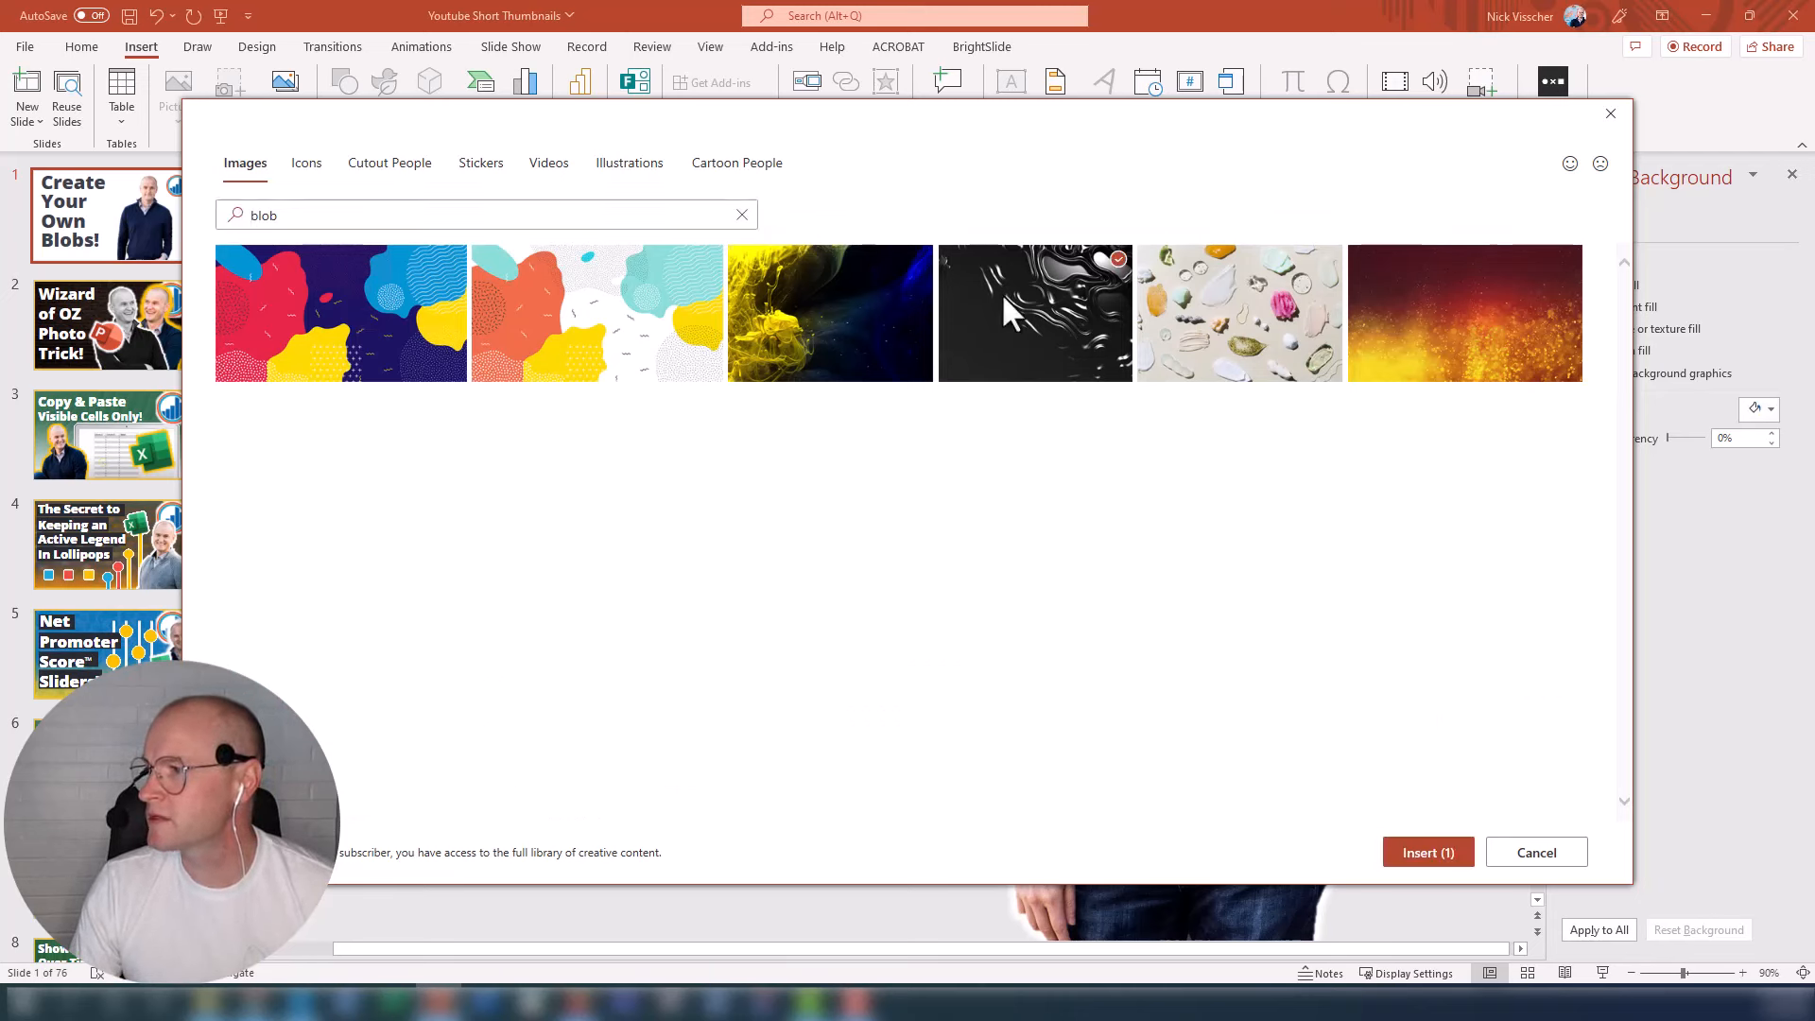
pyautogui.click(1428, 852)
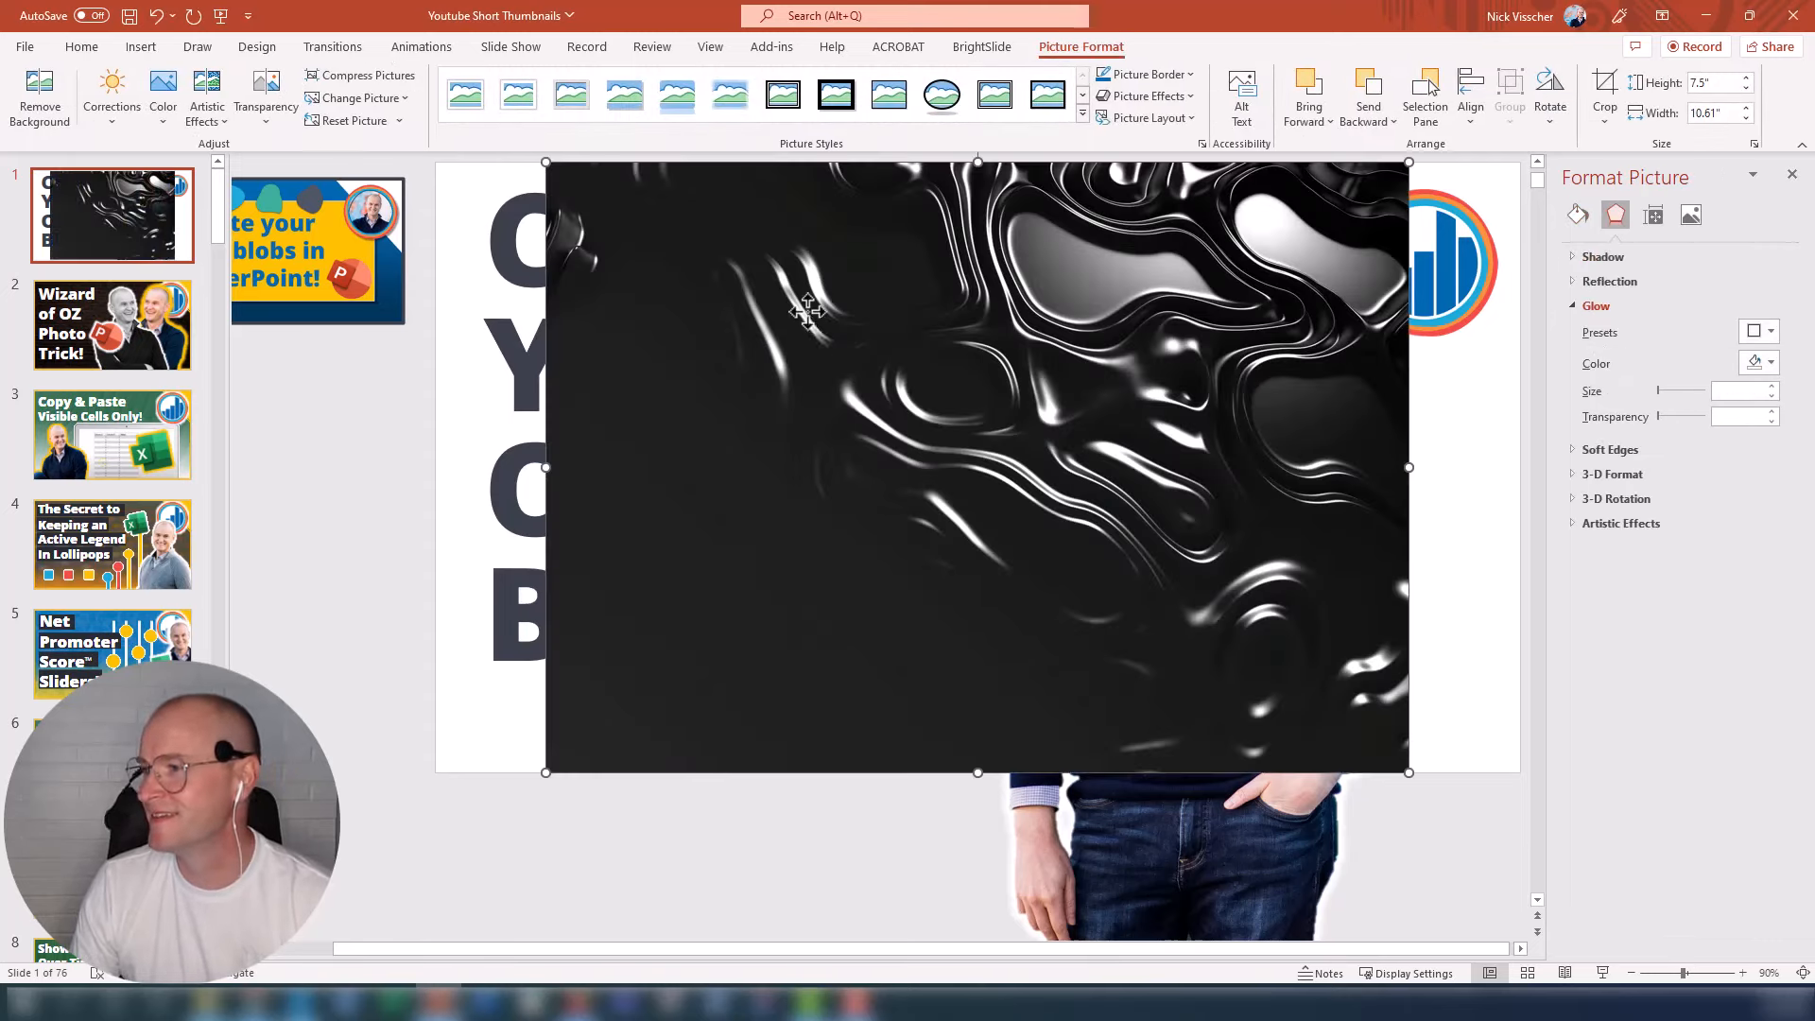
# Step: Send the blob picture to the back and close the Design Ideas pane
pyautogui.rightClick(838, 258)
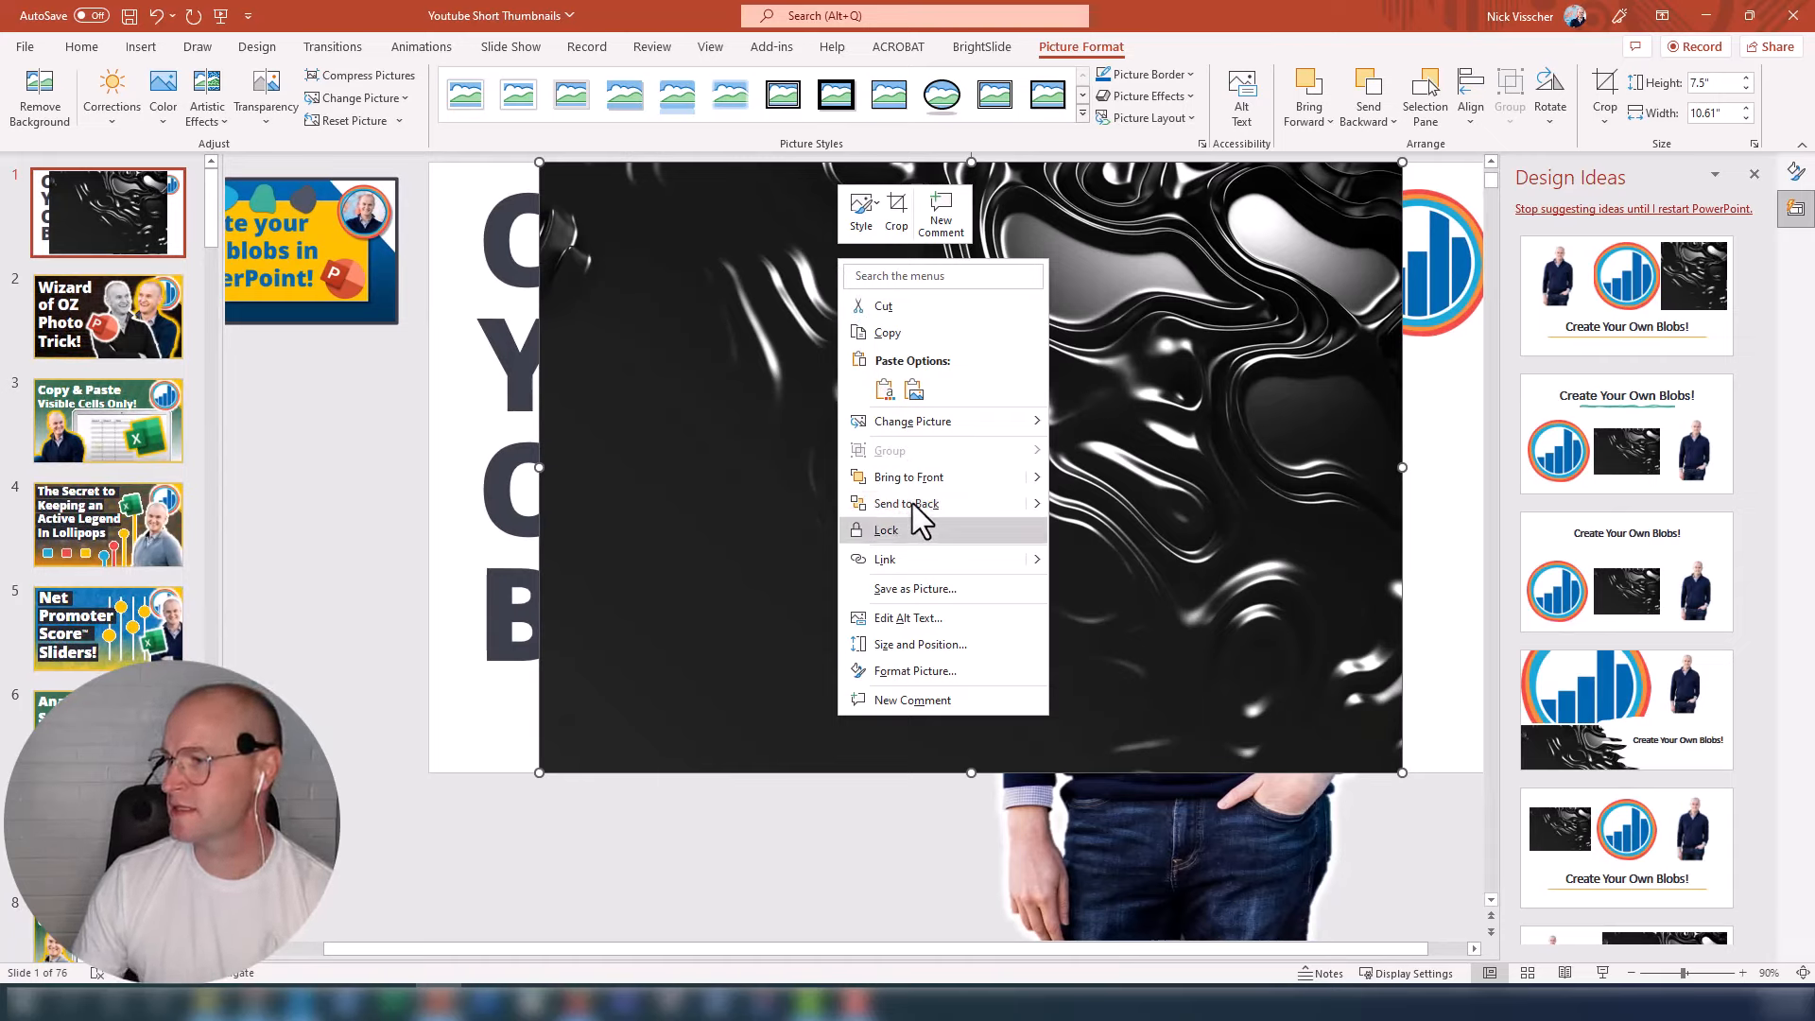
pyautogui.click(1021, 505)
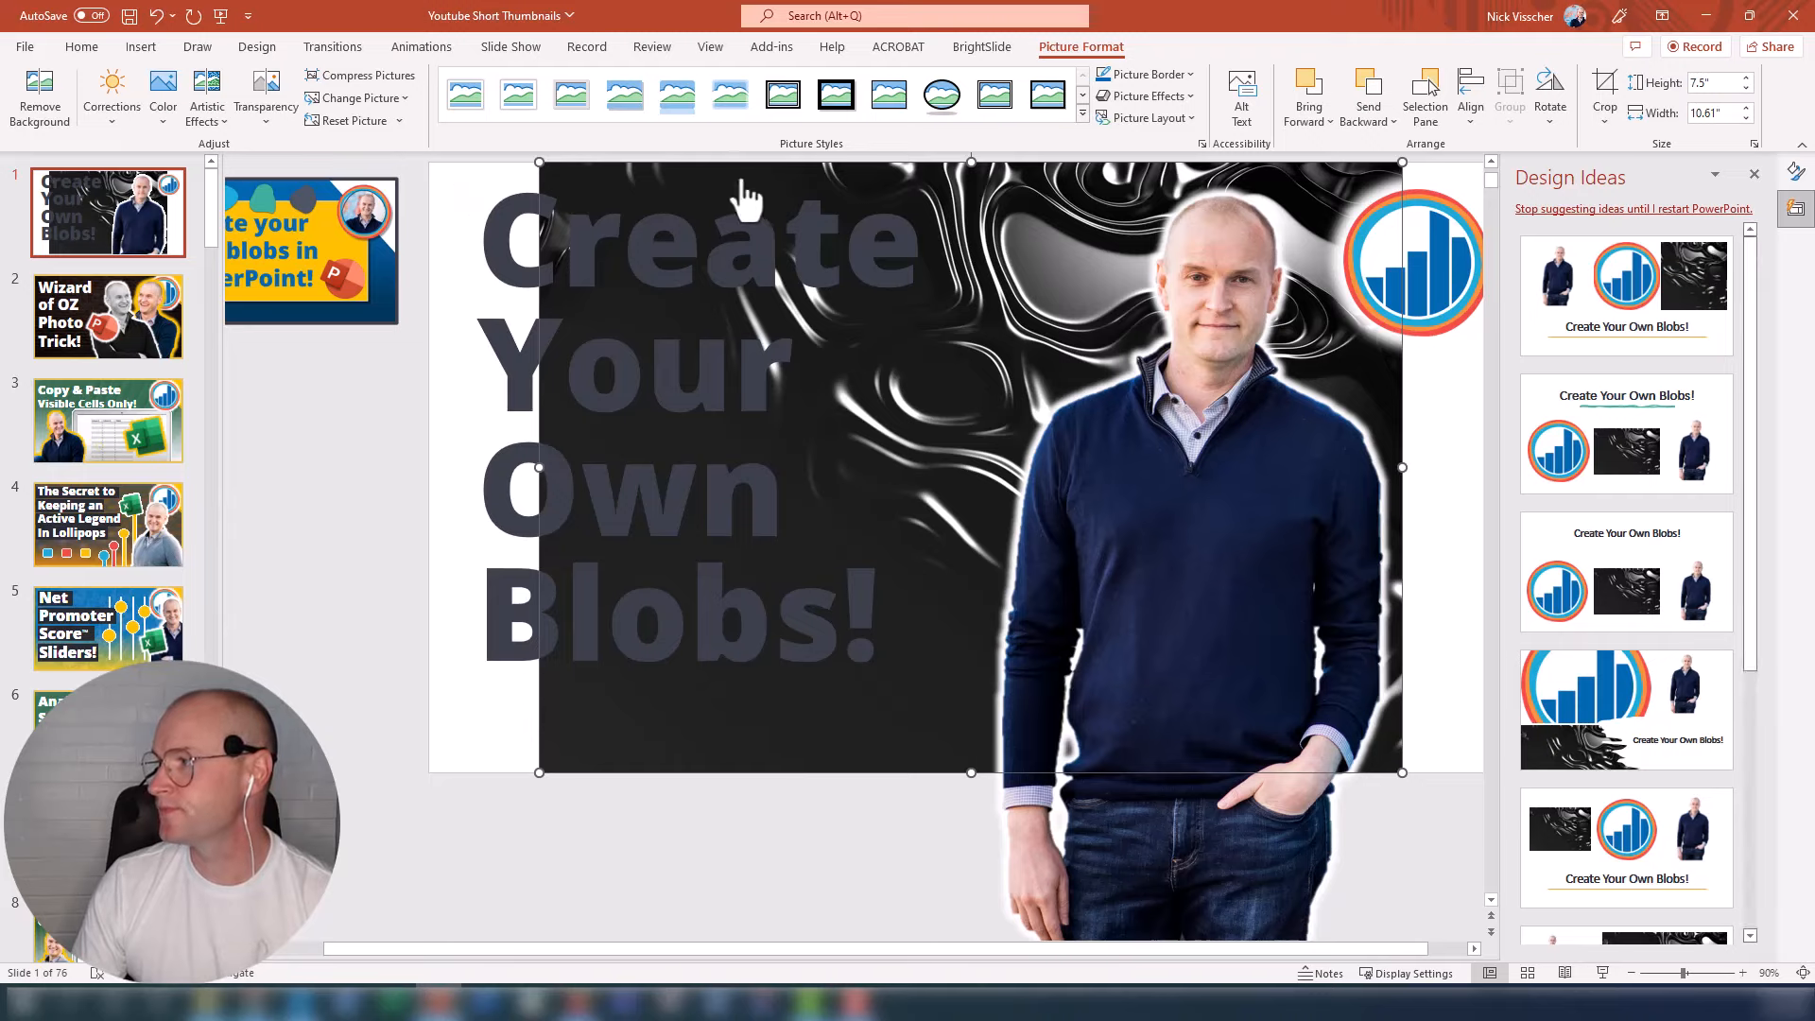
pyautogui.click(1754, 174)
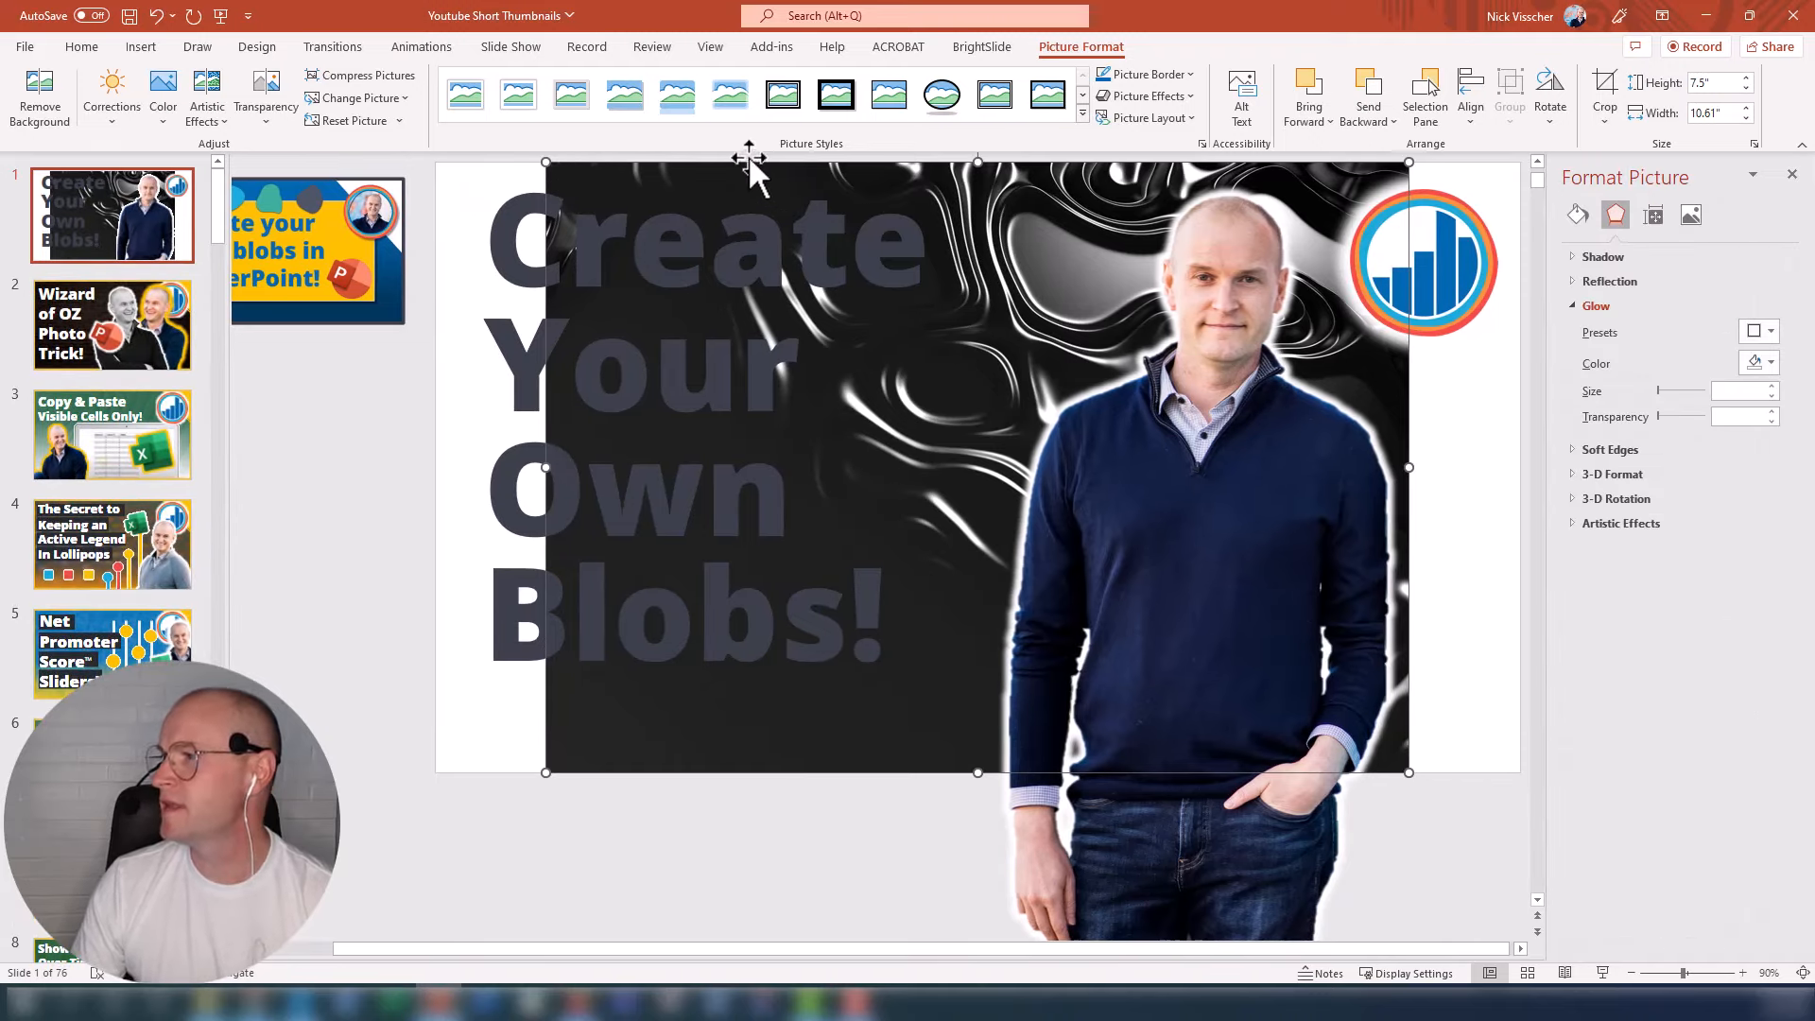
# Step: Rename TextBox 5 to TITLE in the Selection Pane
pyautogui.click(1425, 106)
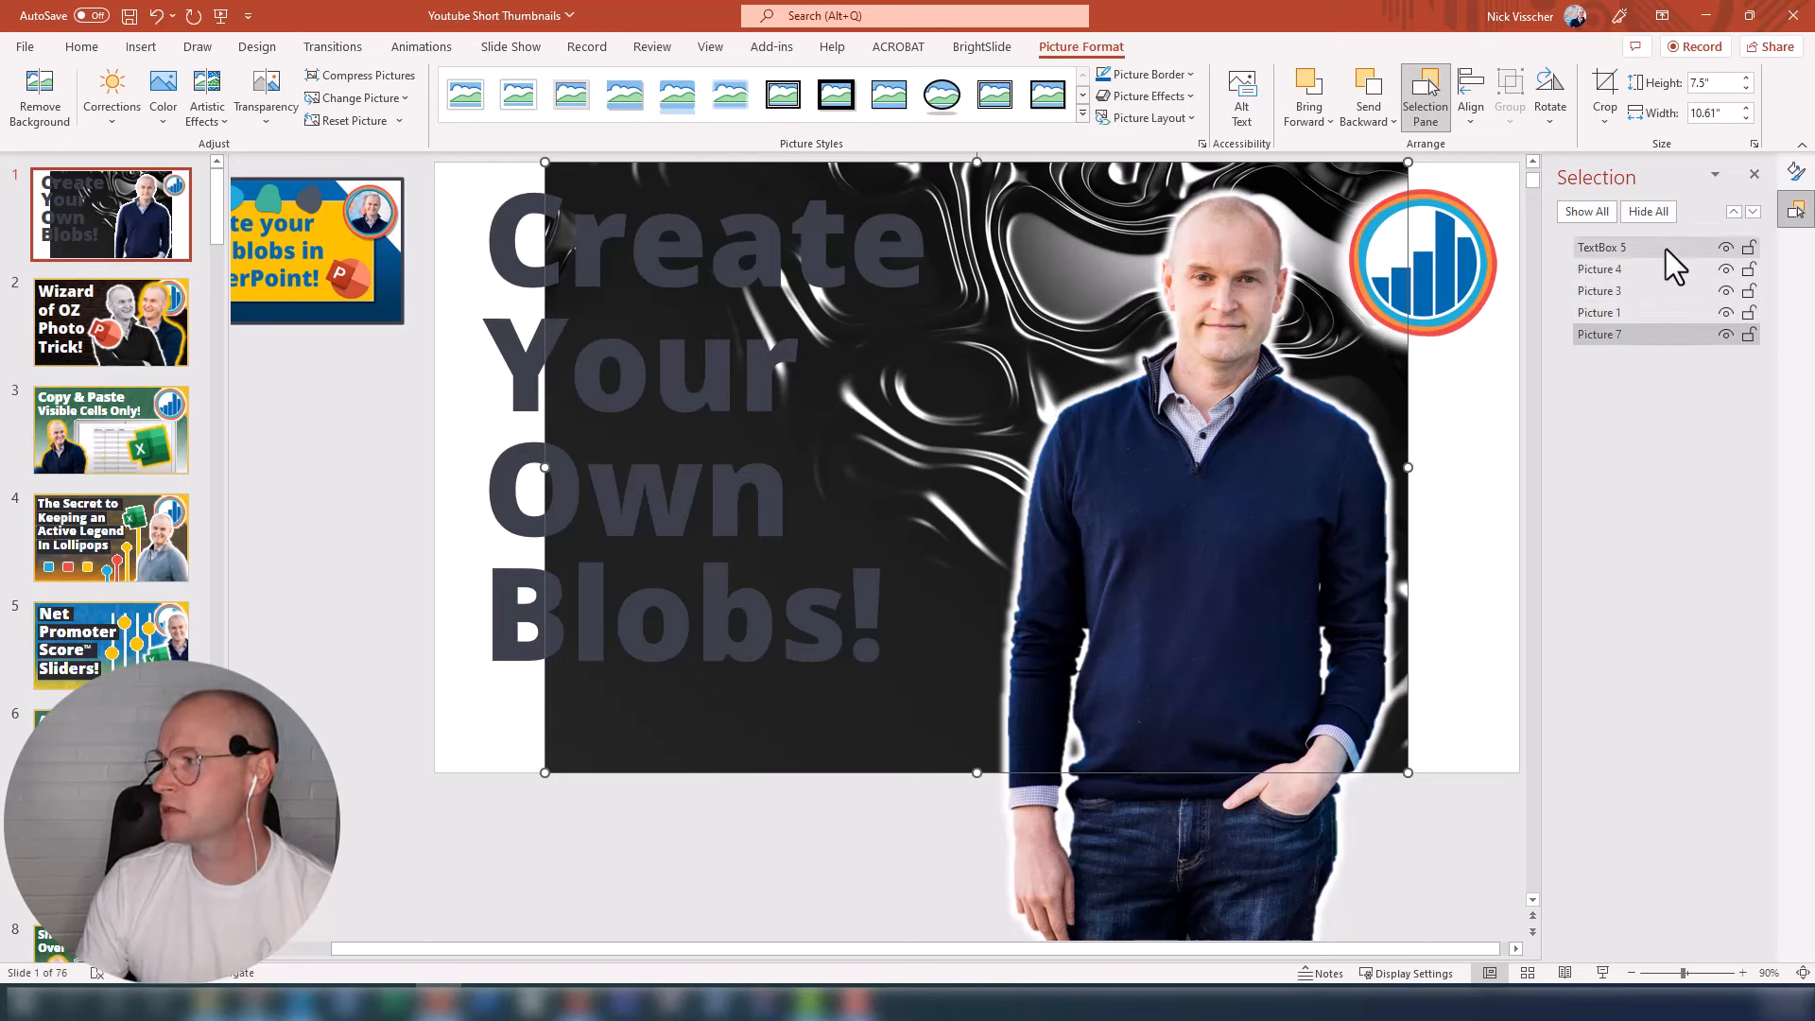
pyautogui.click(1625, 251)
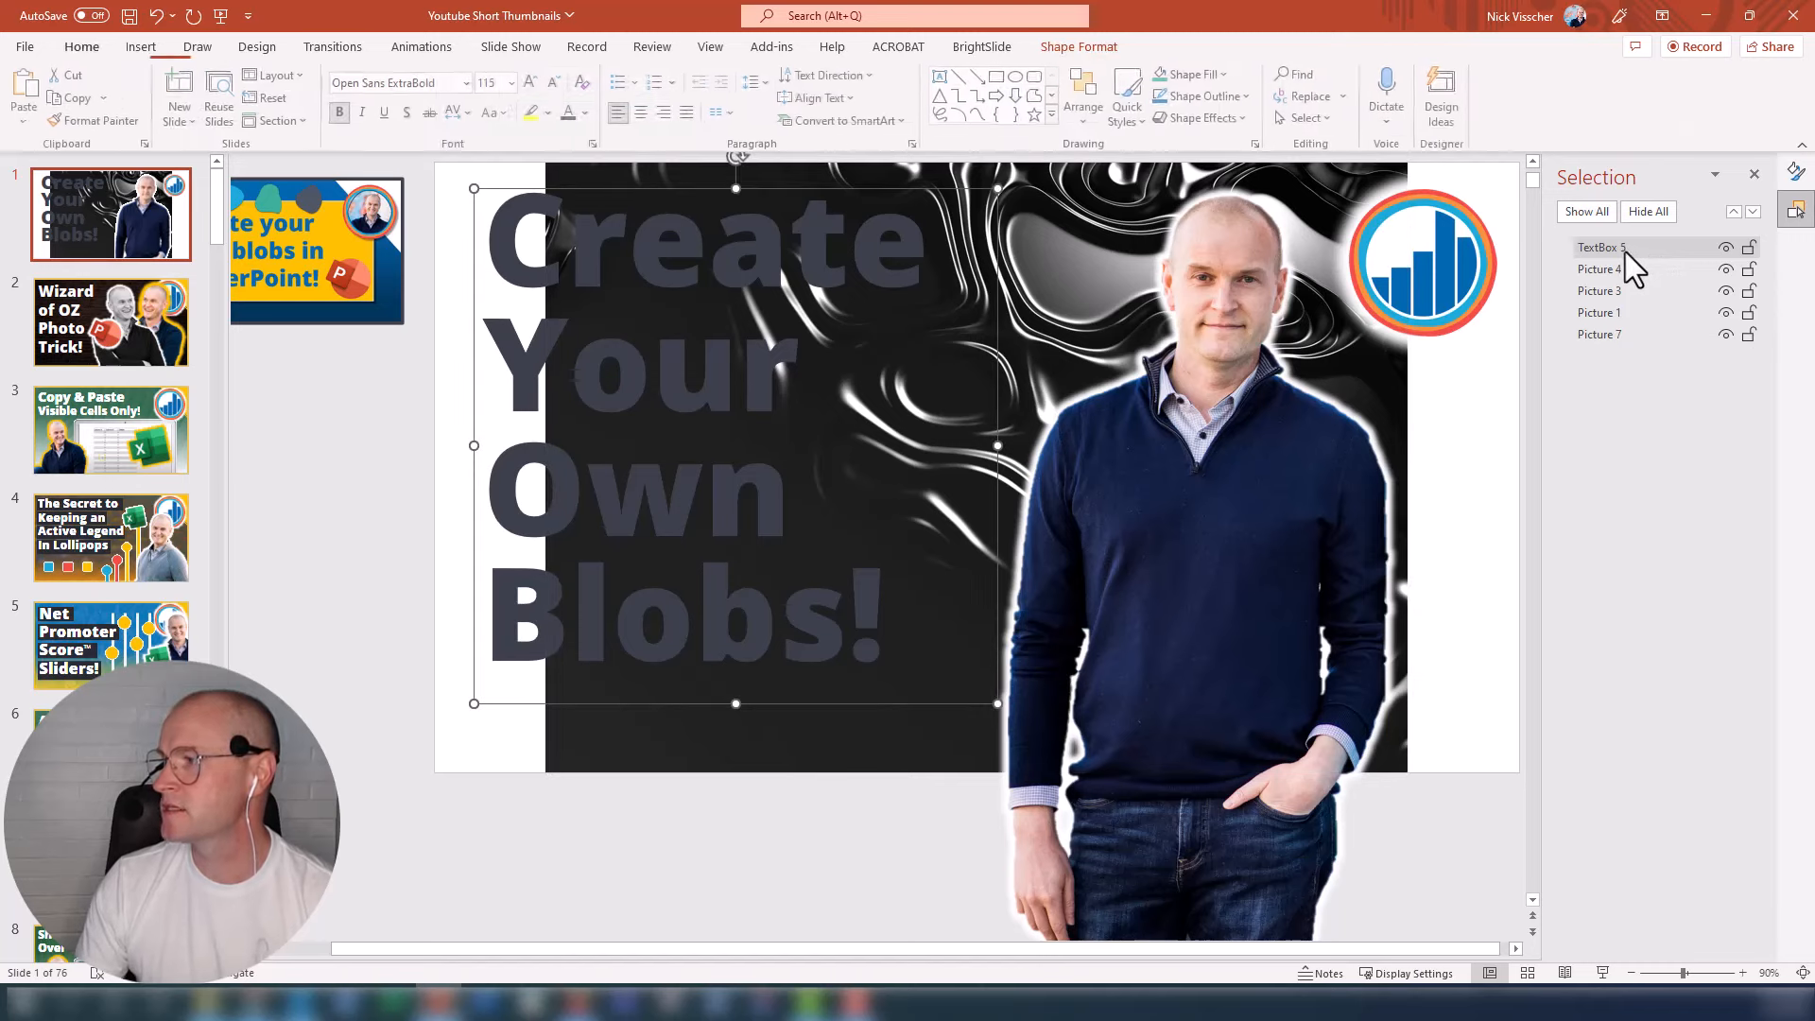
pyautogui.click(1617, 252)
pyautogui.doubleClick(1616, 252)
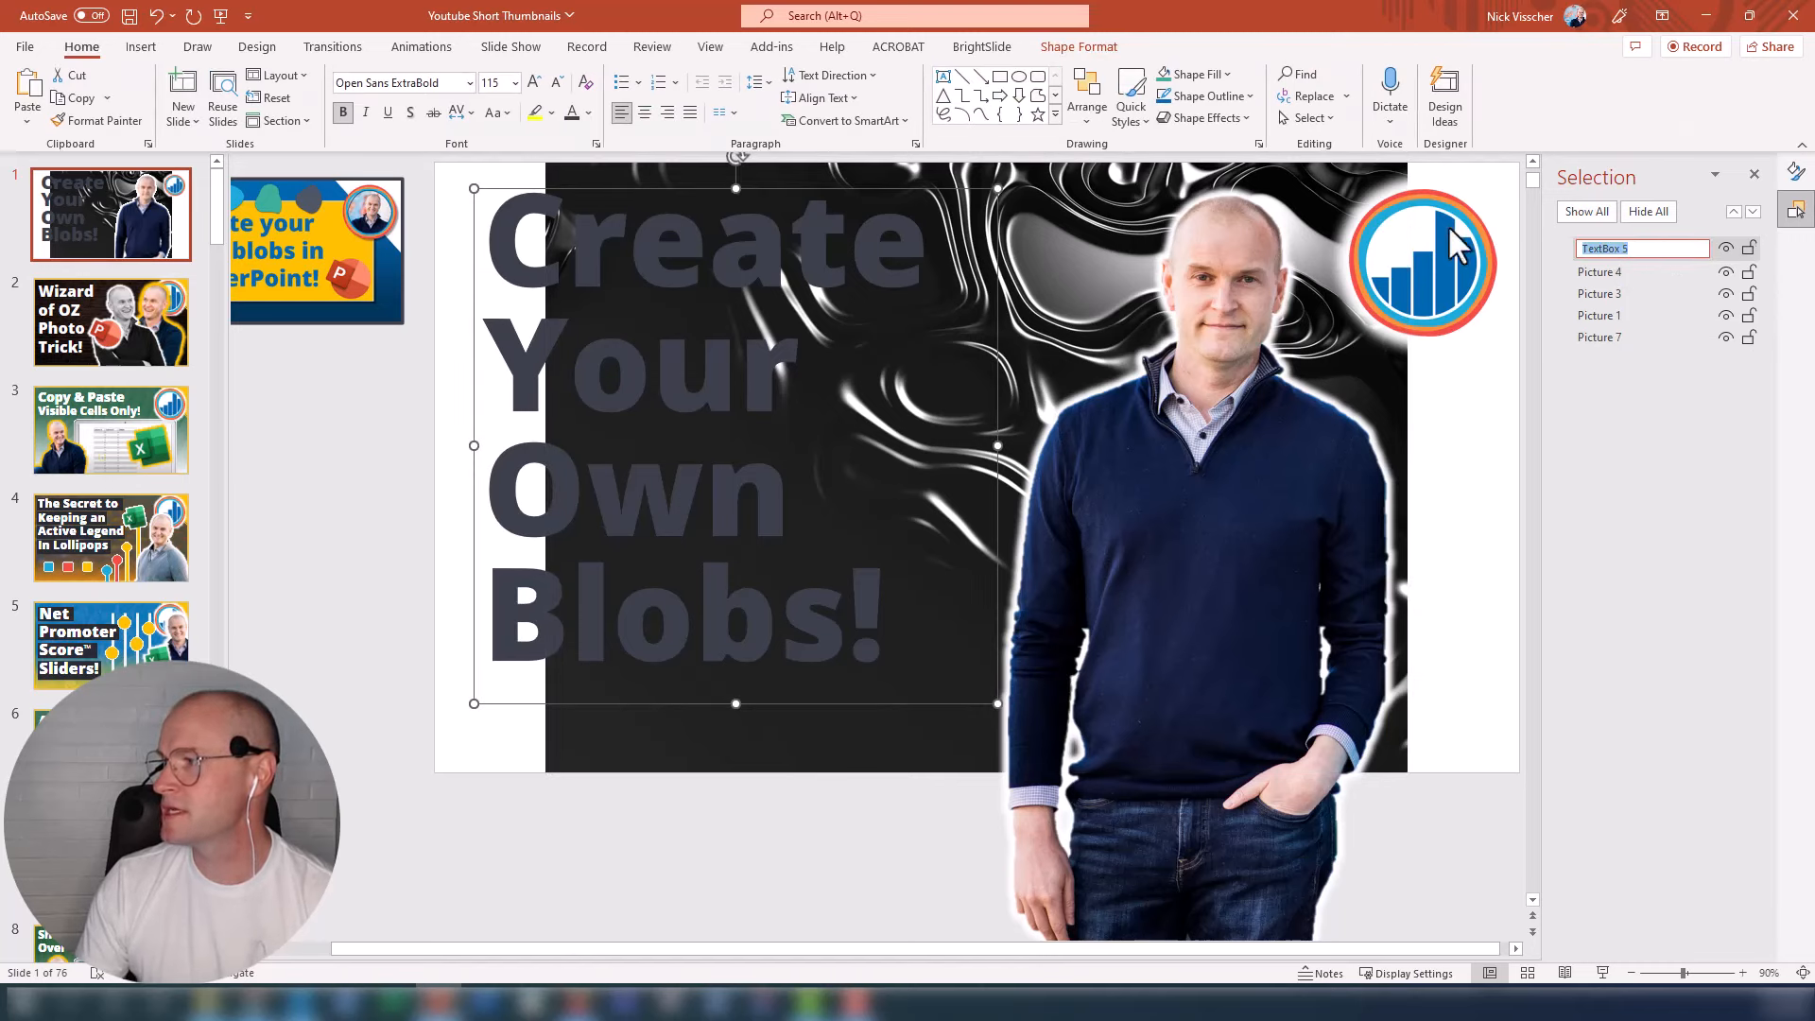
pyautogui.write('TITLE')
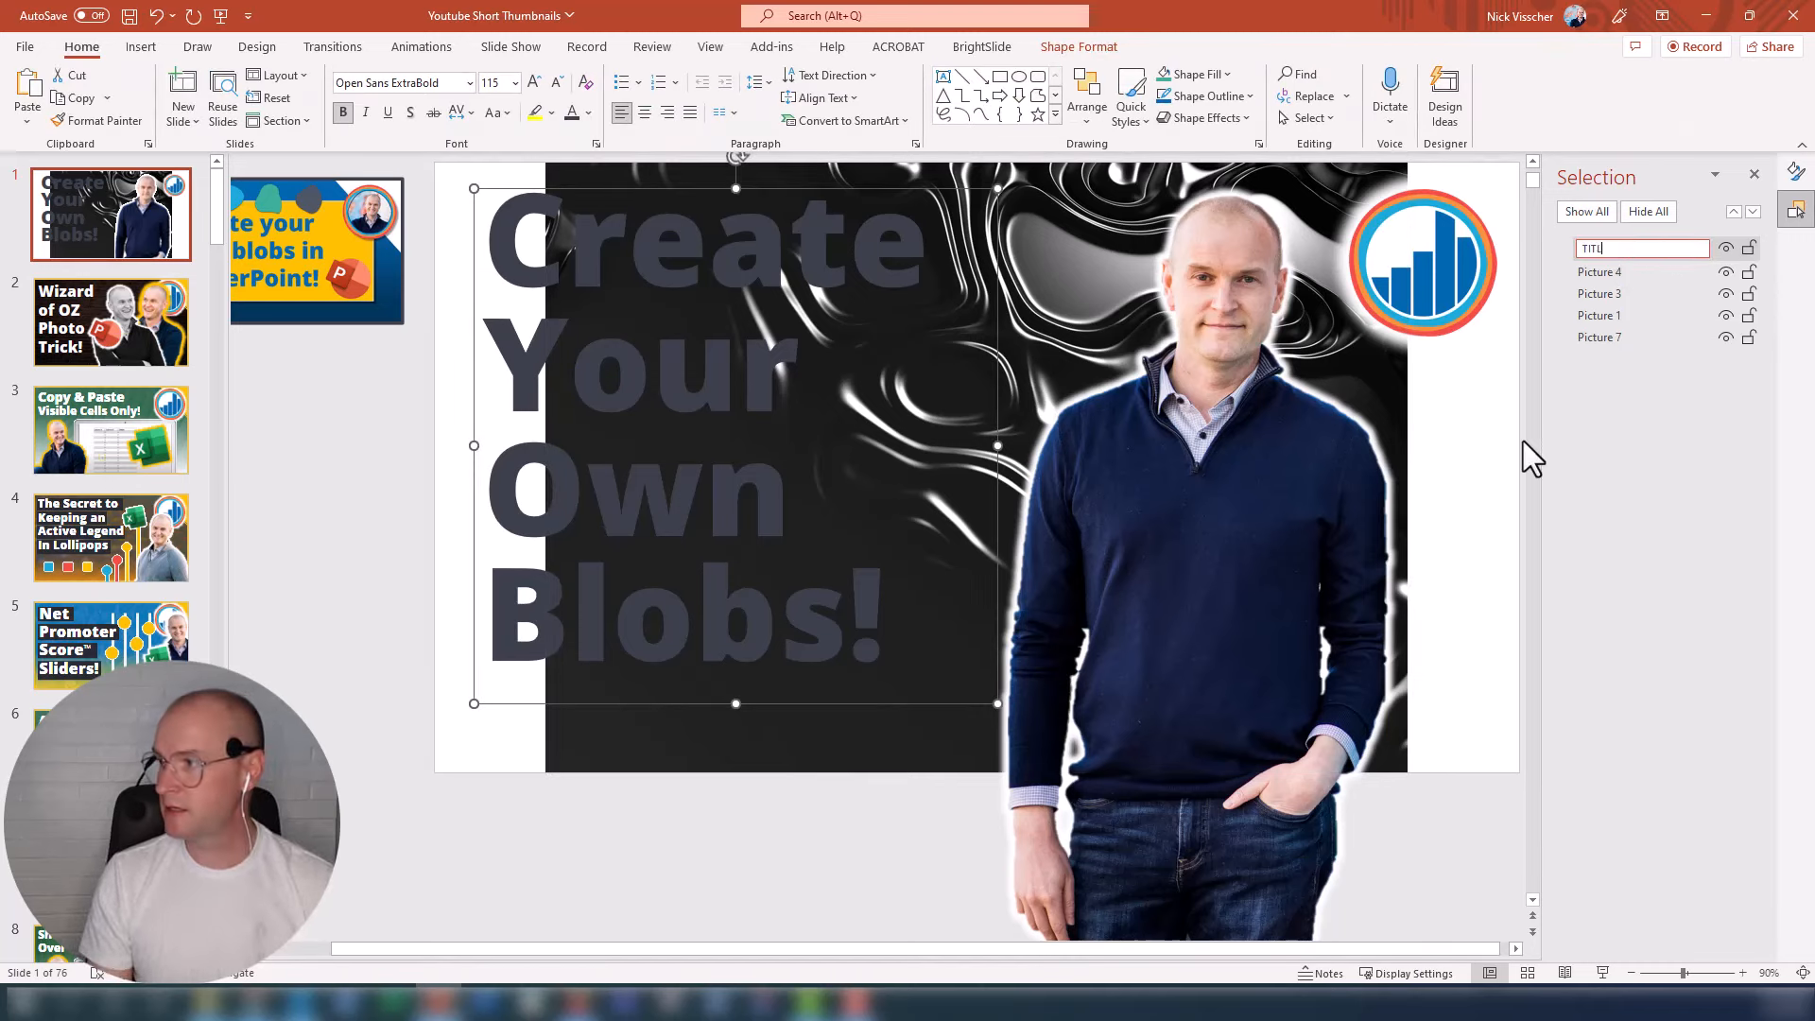
pyautogui.press('Return')
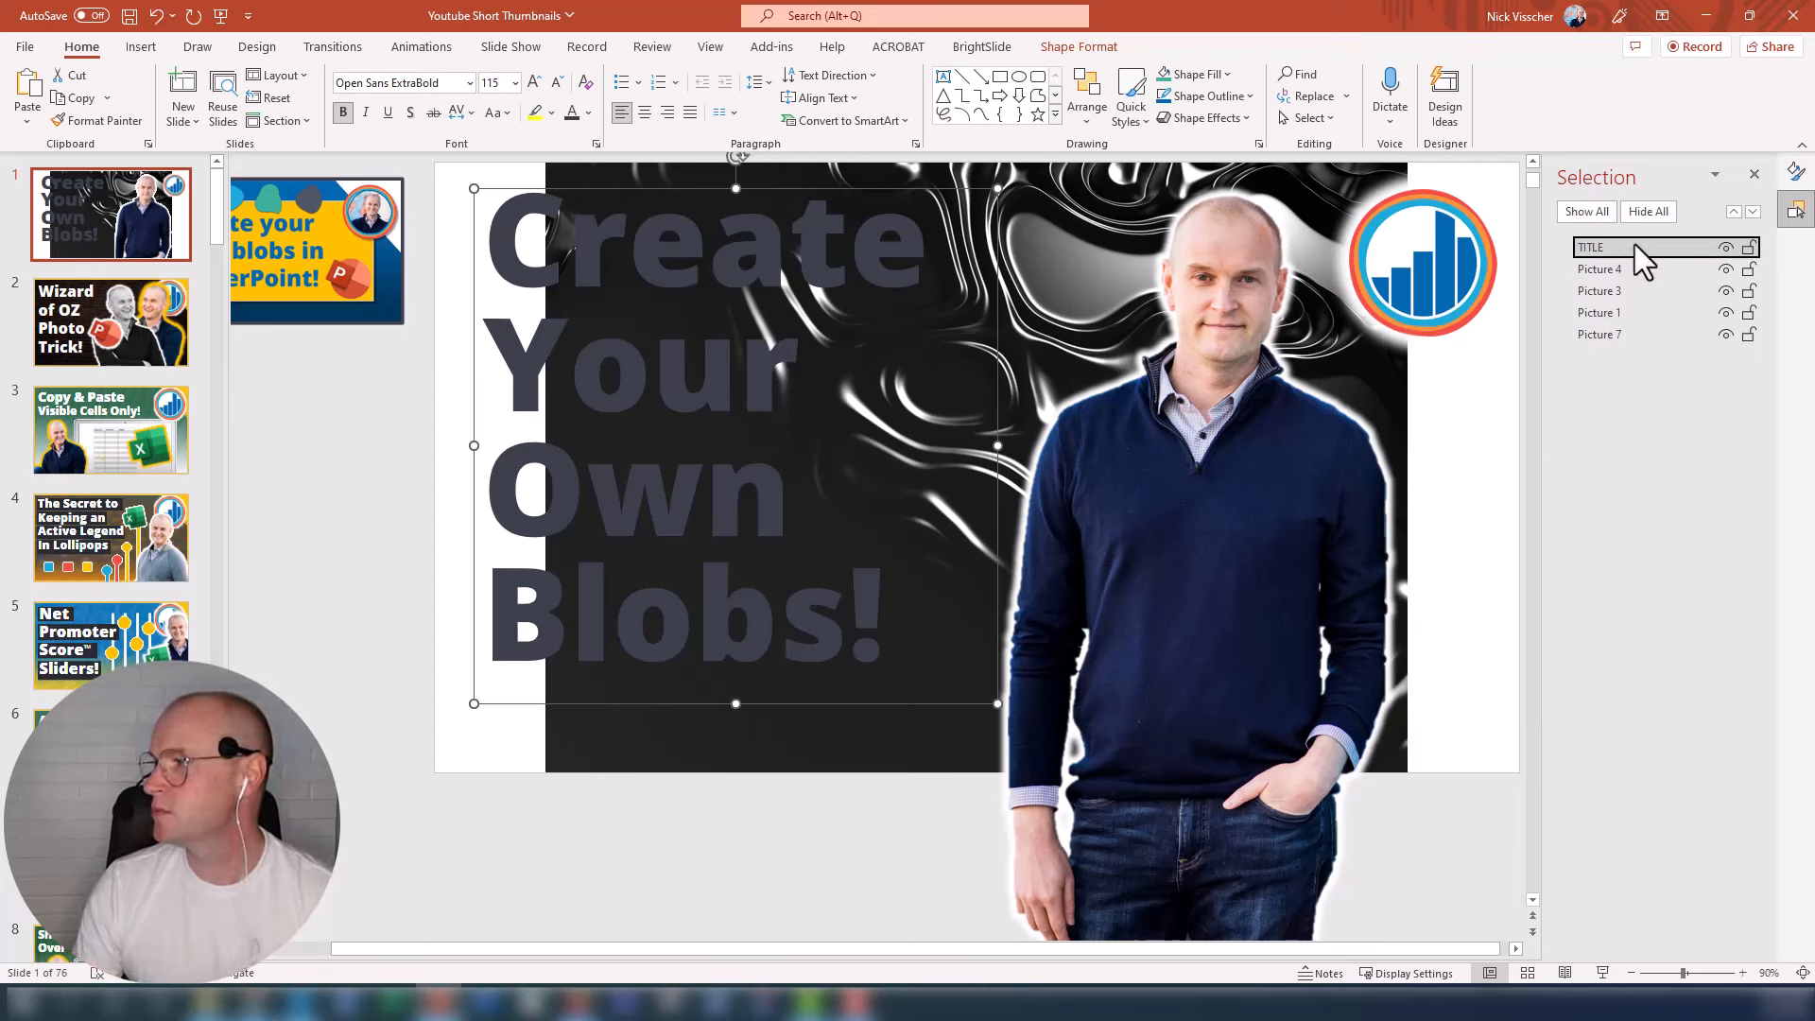
# Step: Keep TITLE frontmost in the stacking order, toggle its visibility, and lock it
pyautogui.moveTo(1635, 247); pyautogui.dragTo(1638, 348)
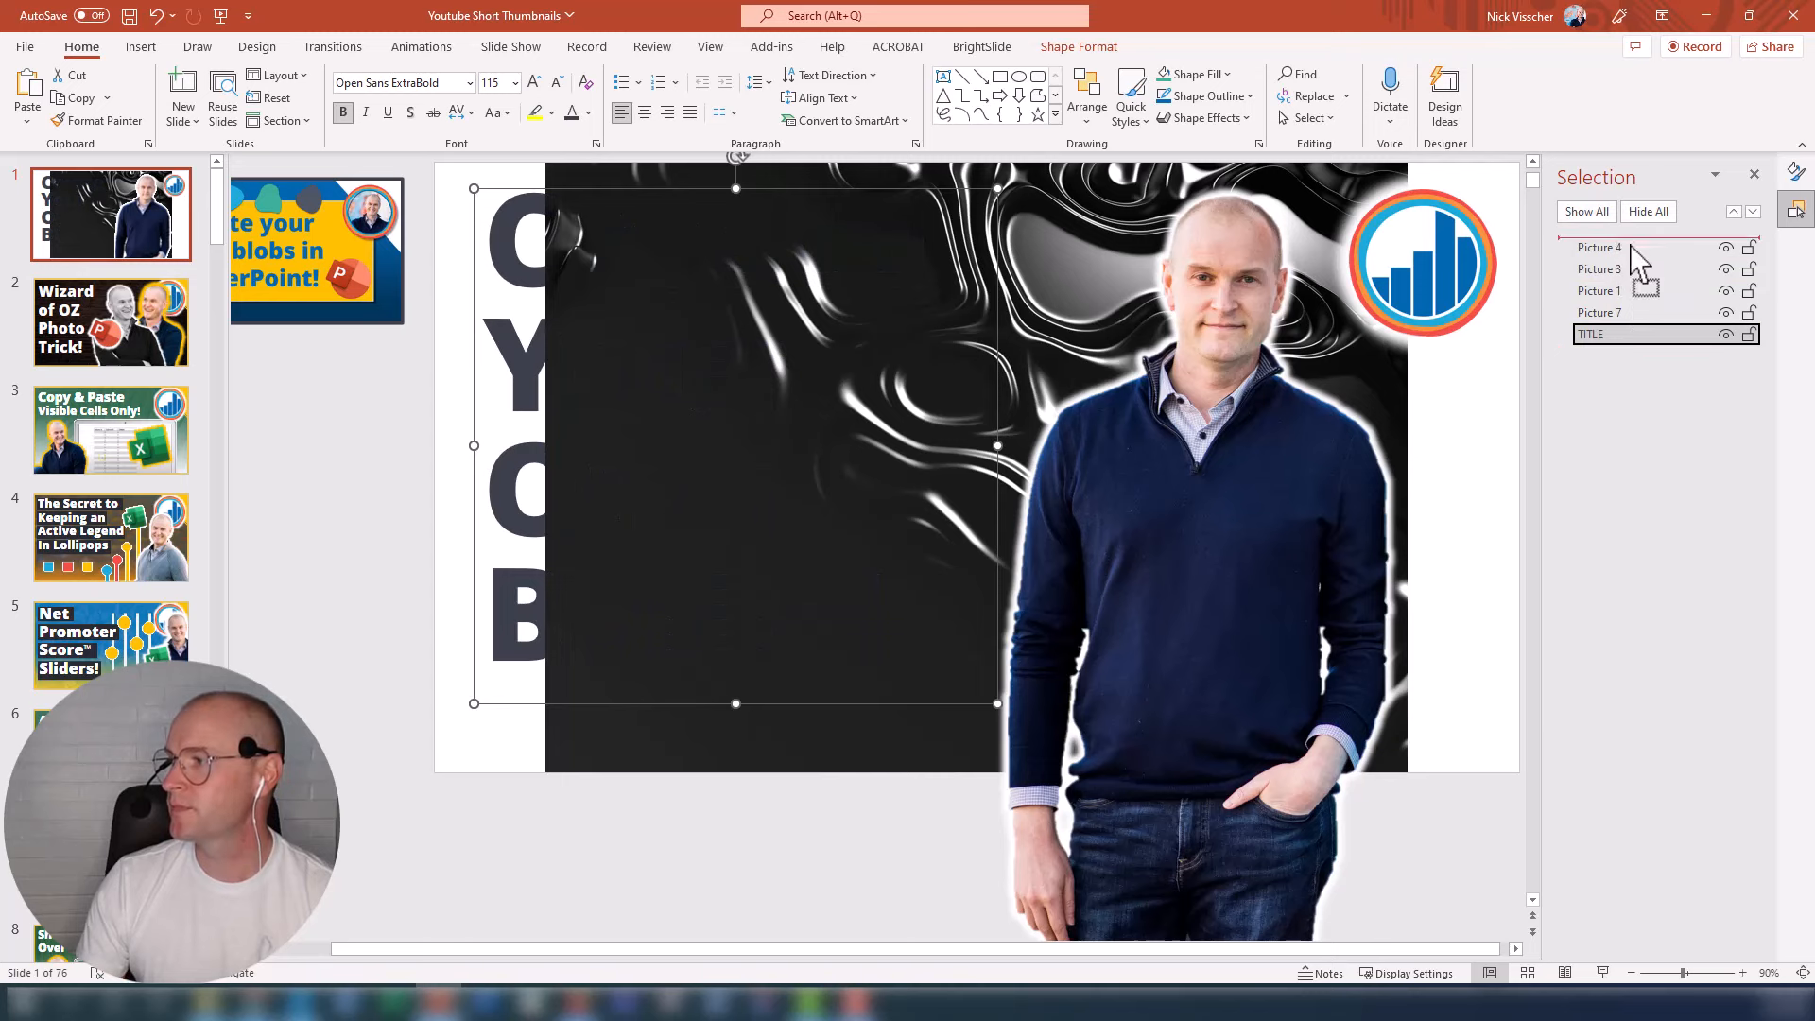
pyautogui.moveTo(1631, 340); pyautogui.dragTo(1630, 241)
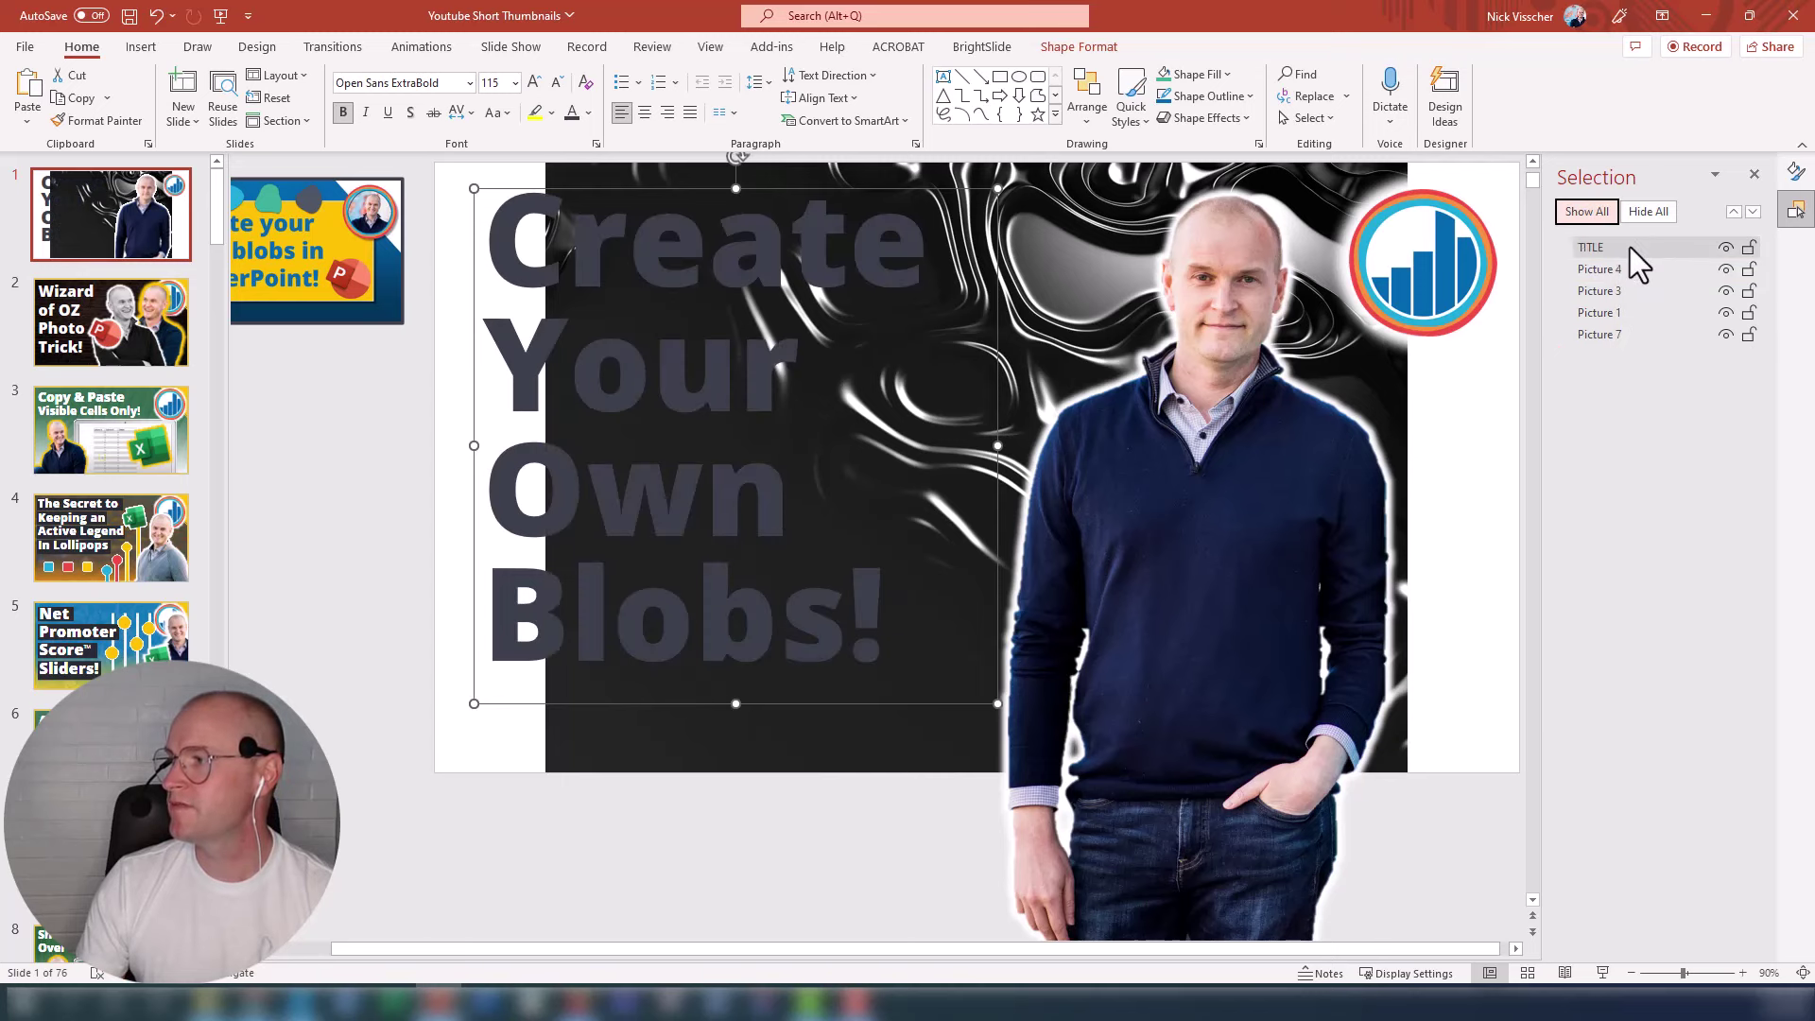
pyautogui.click(1729, 251)
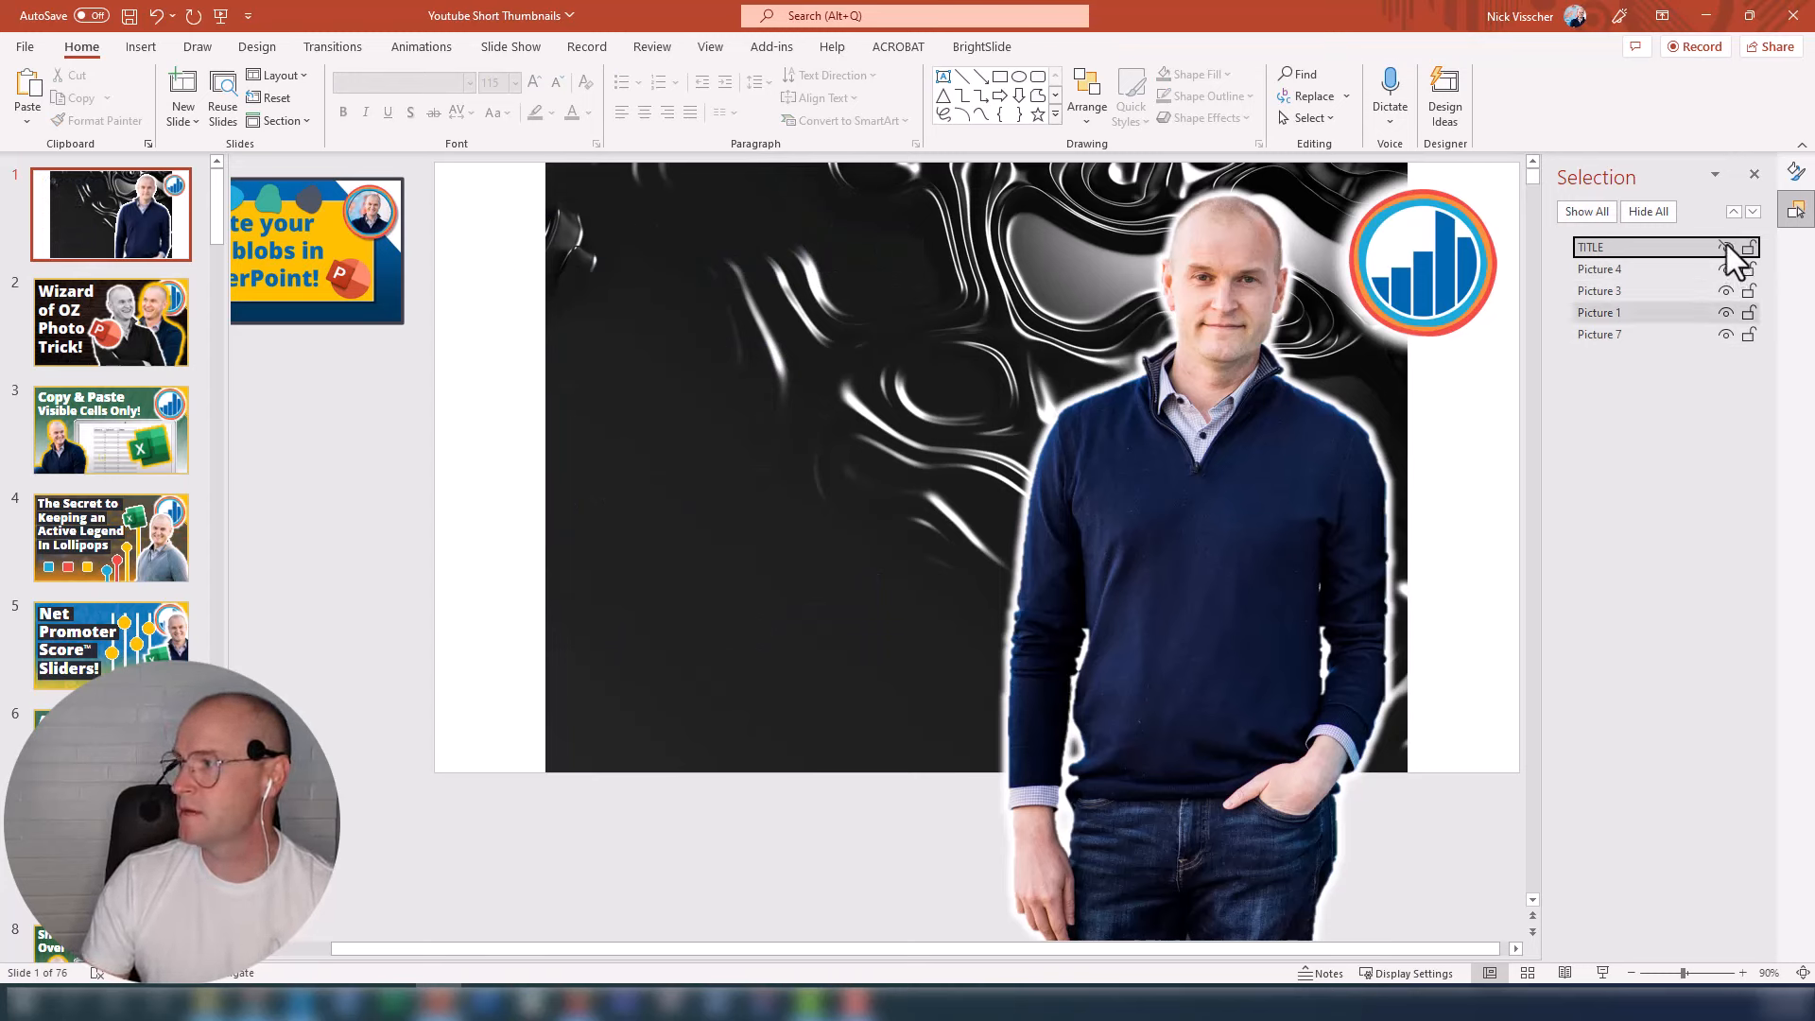
pyautogui.click(1726, 245)
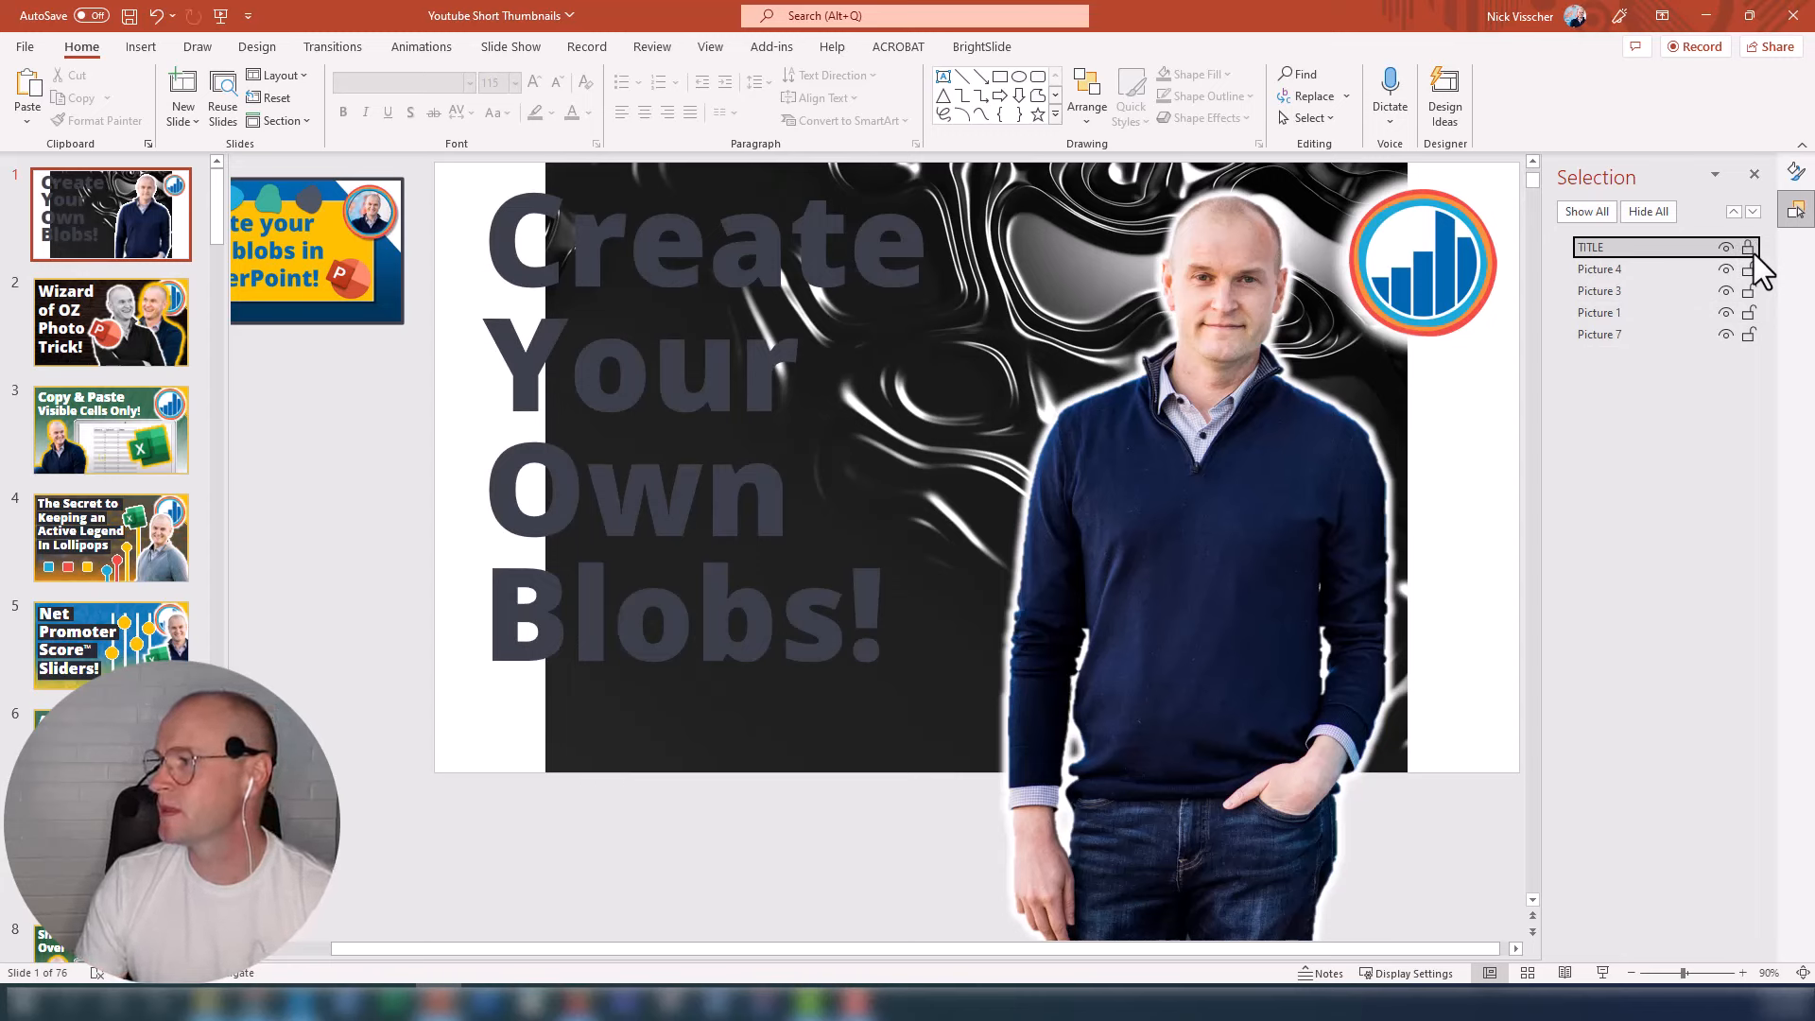
pyautogui.click(1754, 254)
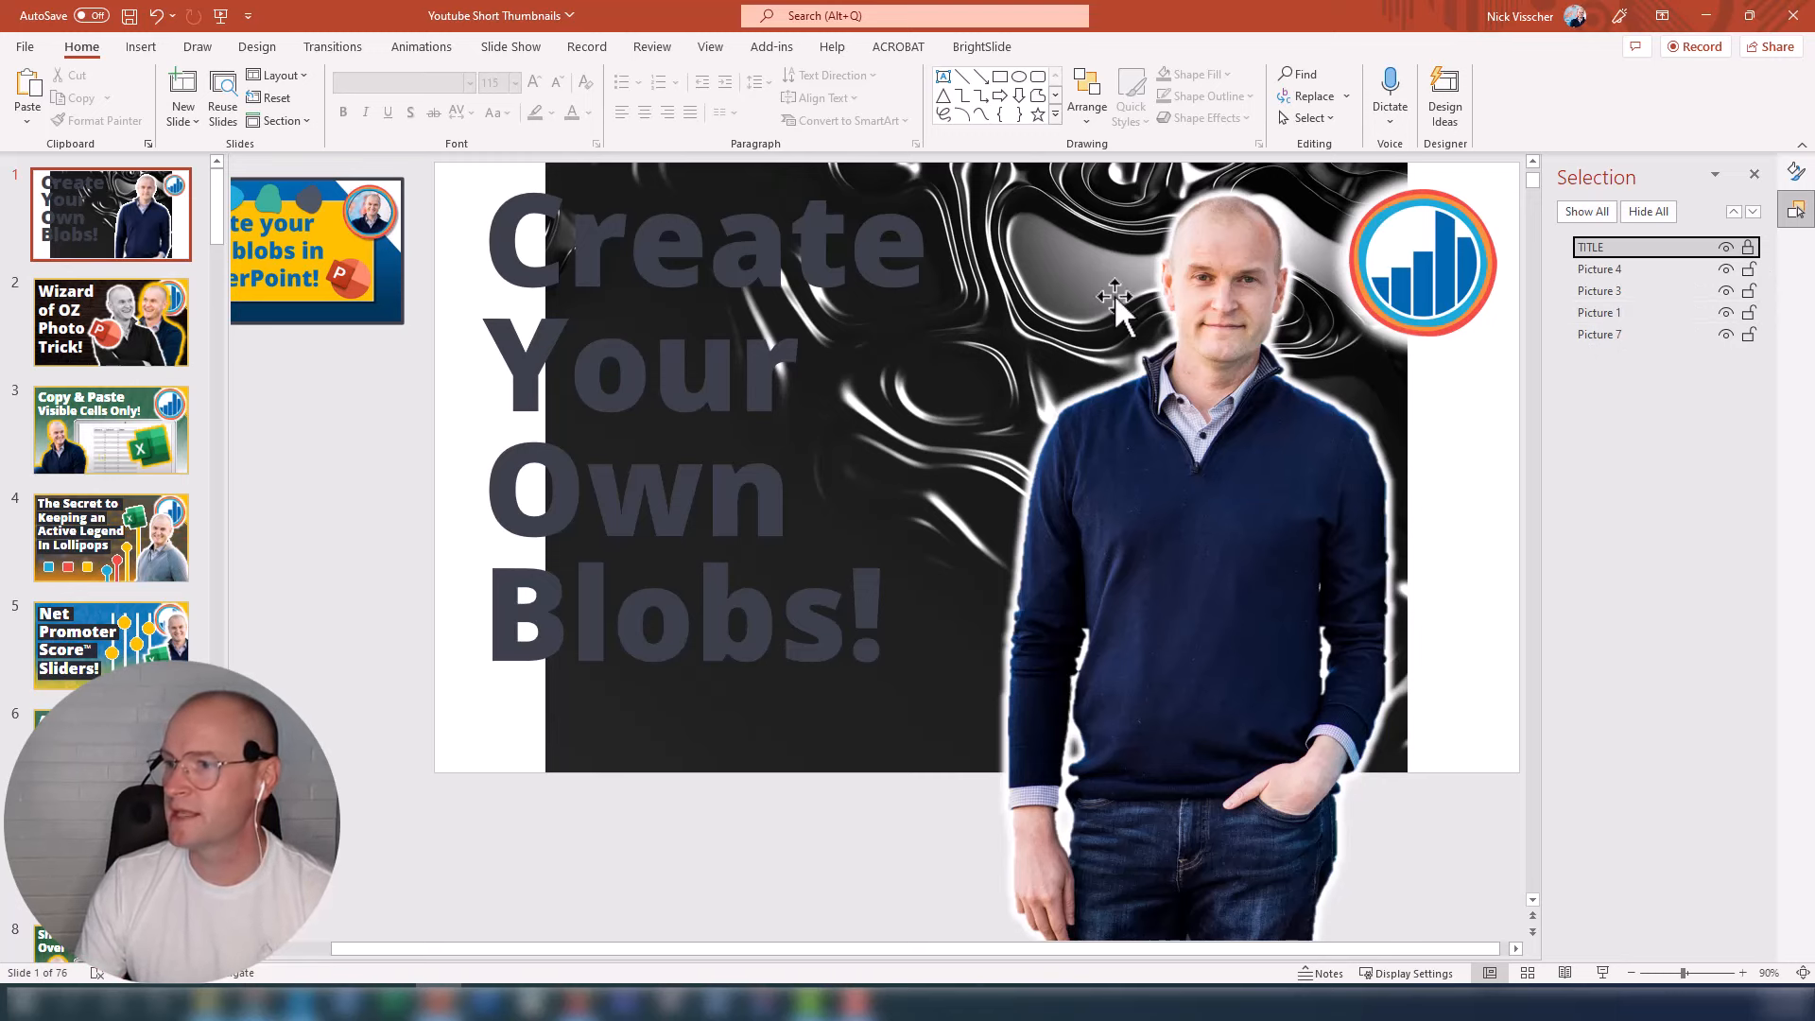
pyautogui.click(749, 257)
# Step: Colour all the title text white, then select the black blob picture
pyautogui.hotkey('ctrl', 'a')
pyautogui.click(592, 115)
pyautogui.click(574, 158)
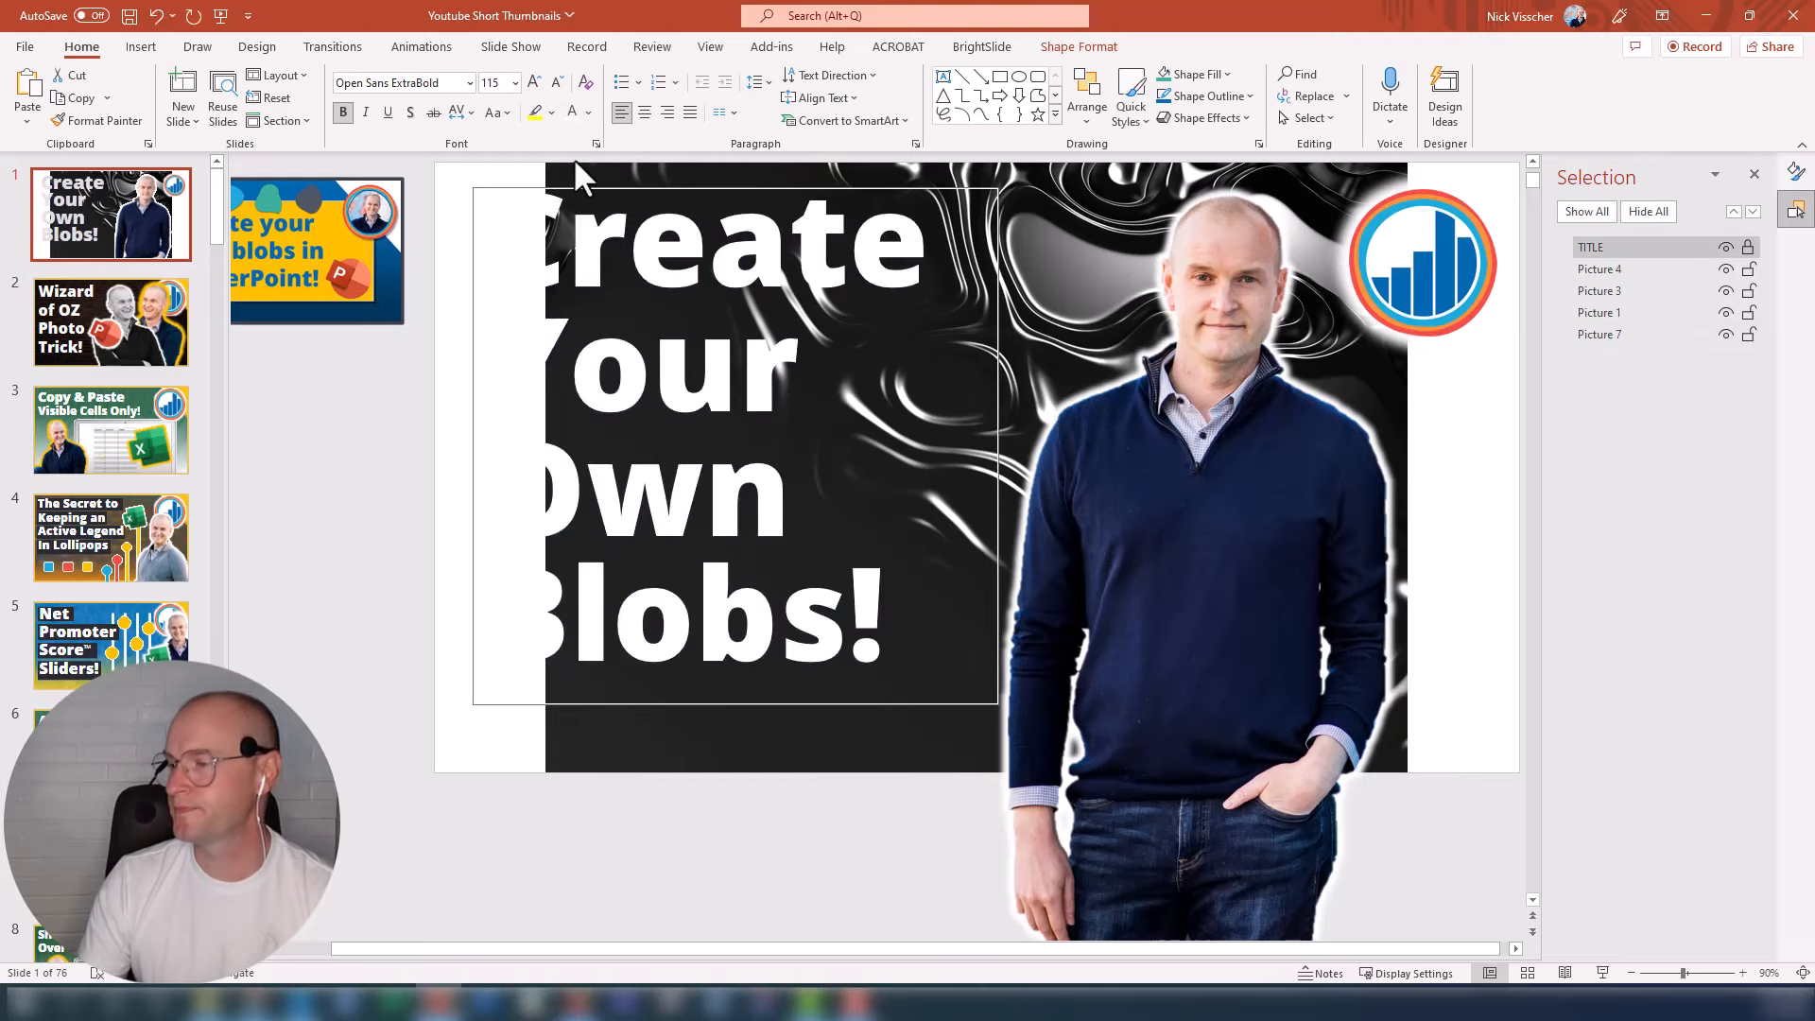
pyautogui.click(1080, 161)
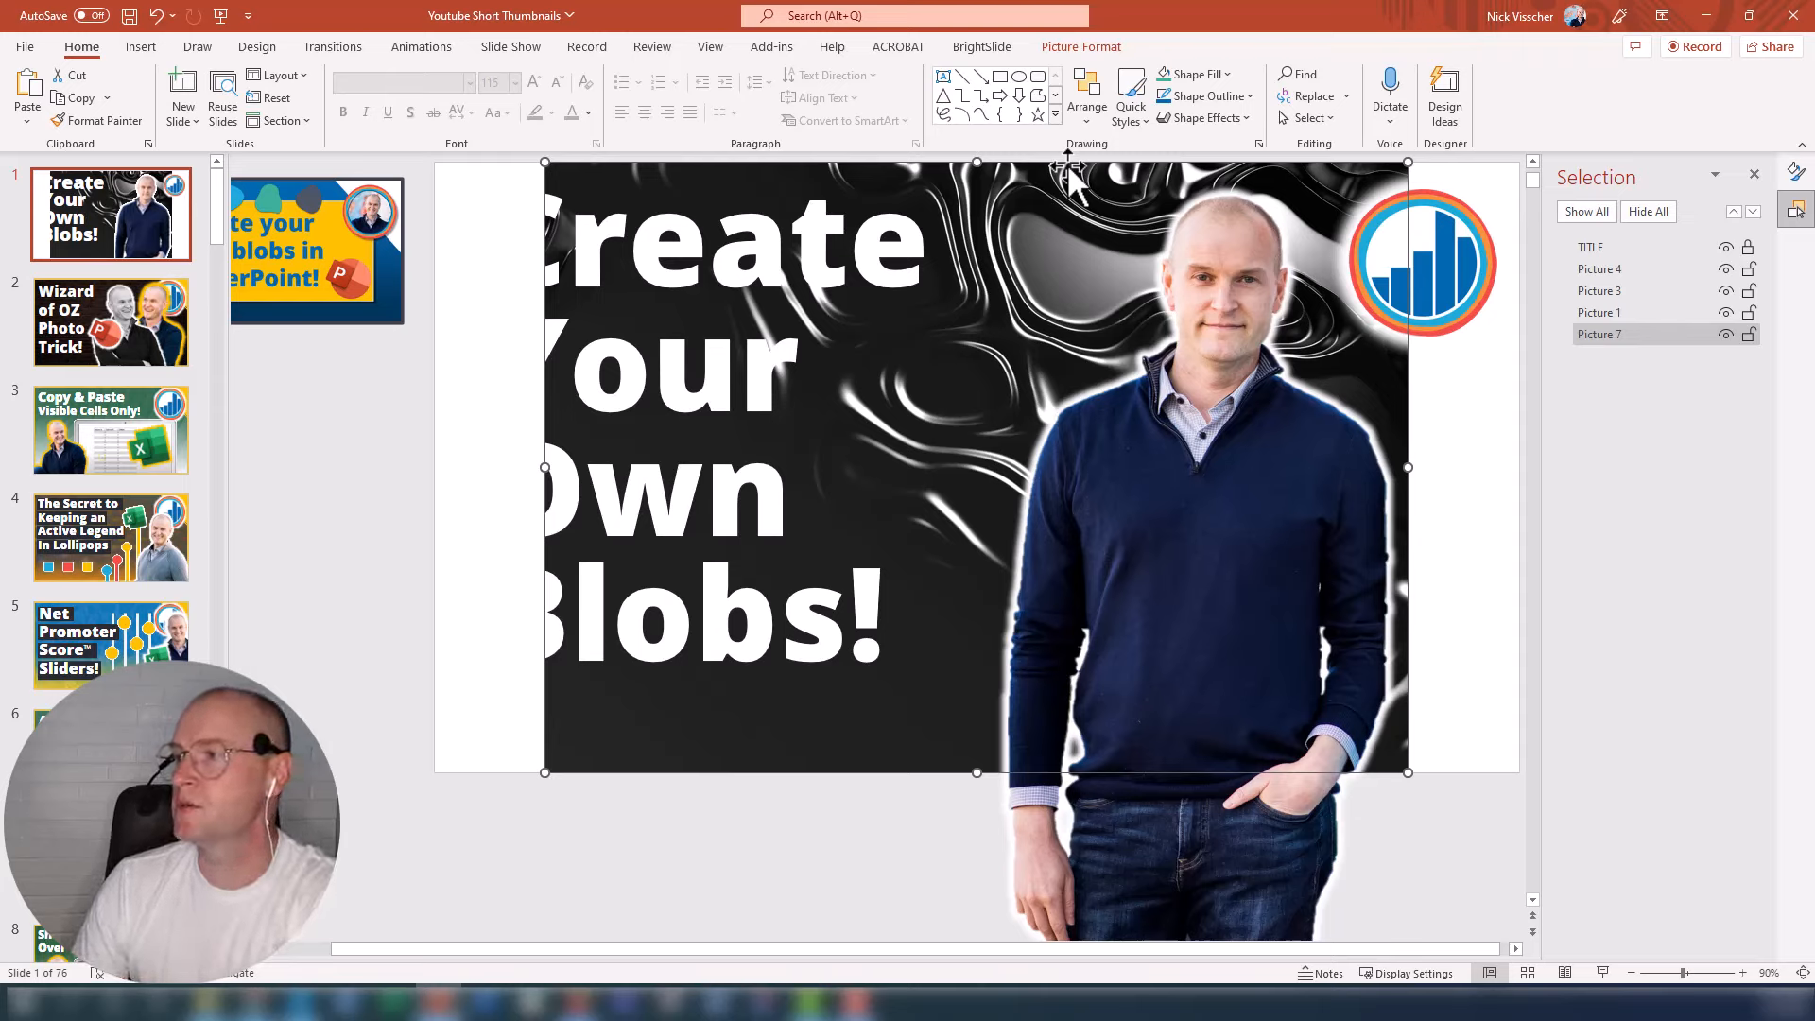
# Step: Match the blob picture's size to the slide (13.33 by 7.5 inches) and finish its crop
pyautogui.click(983, 47)
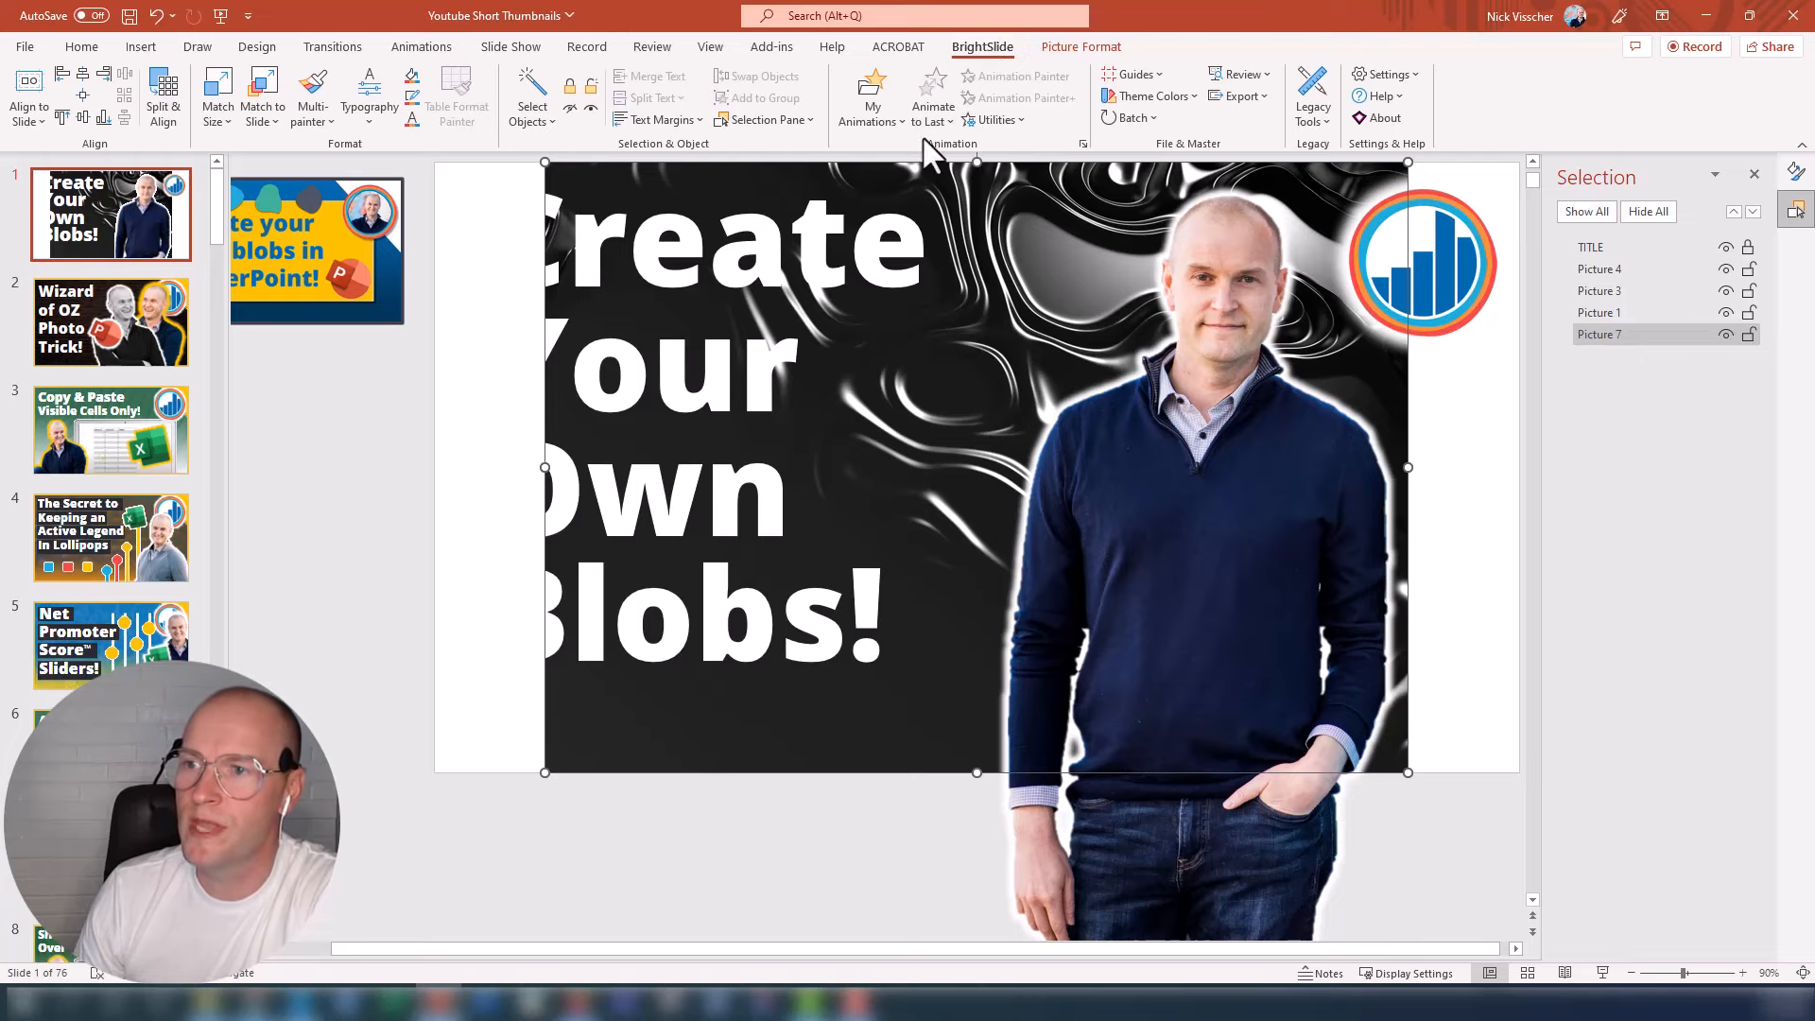
pyautogui.click(223, 83)
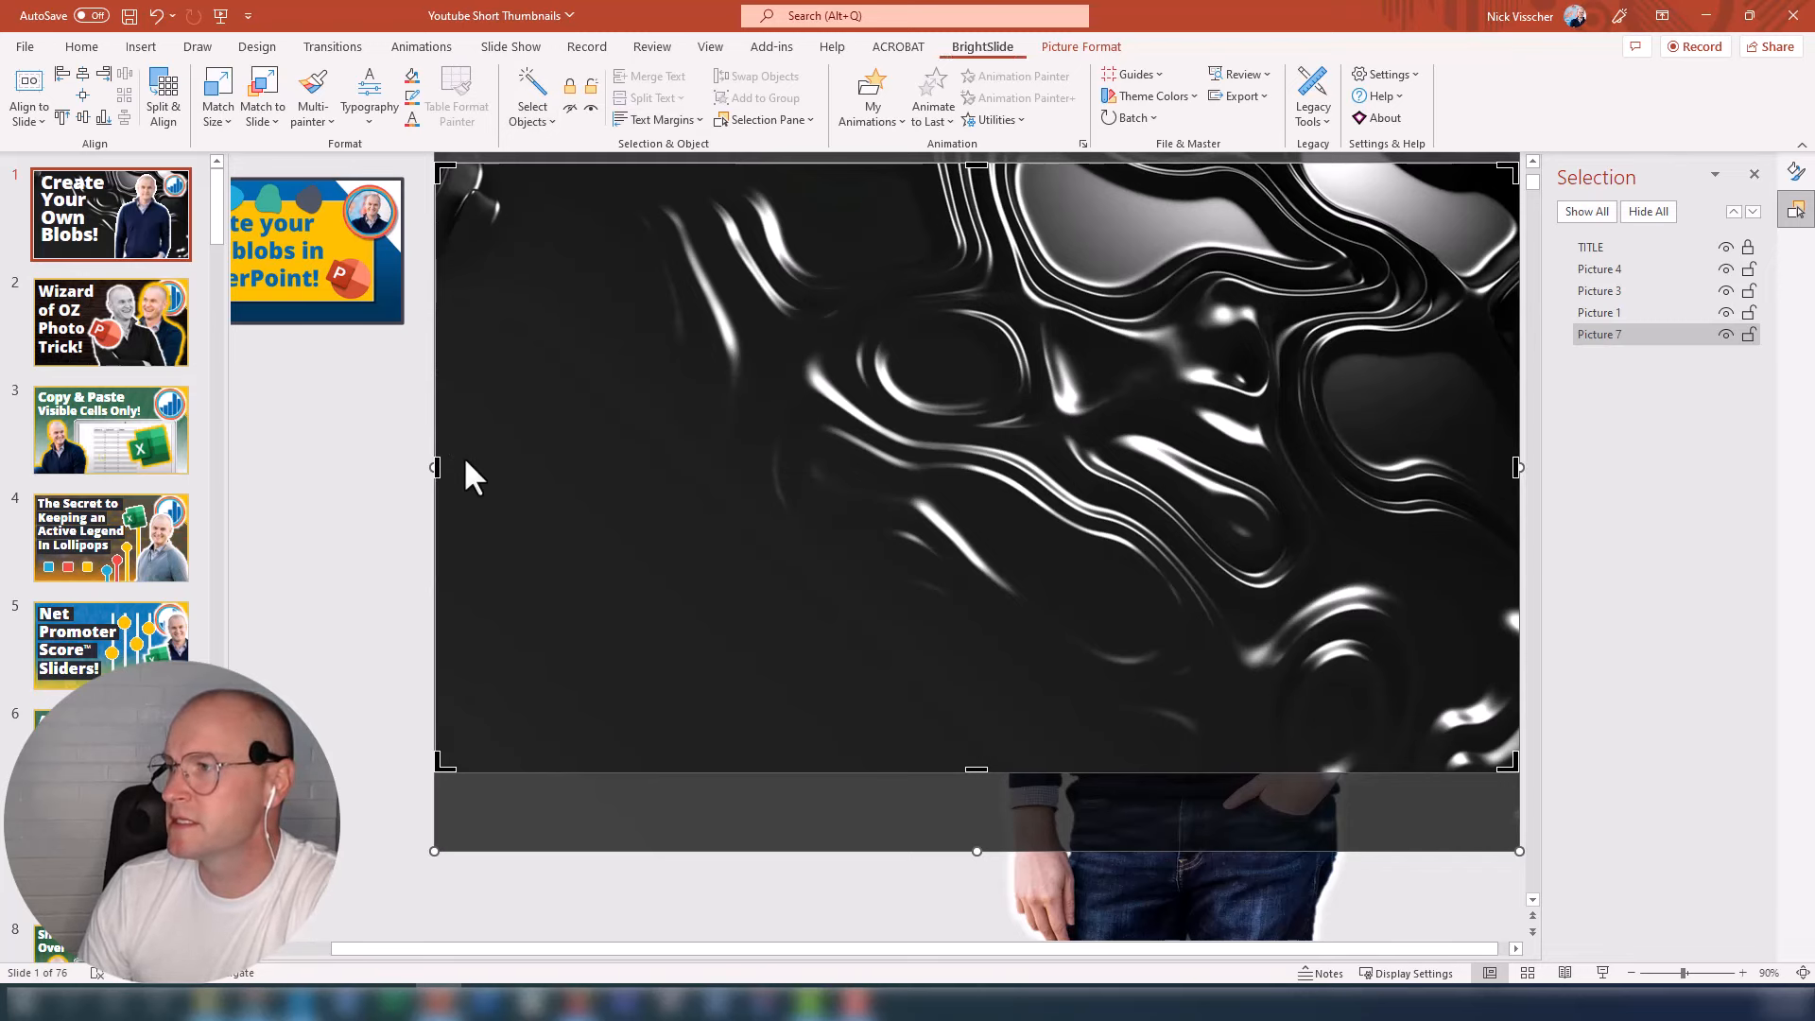
pyautogui.click(1081, 47)
pyautogui.click(1614, 93)
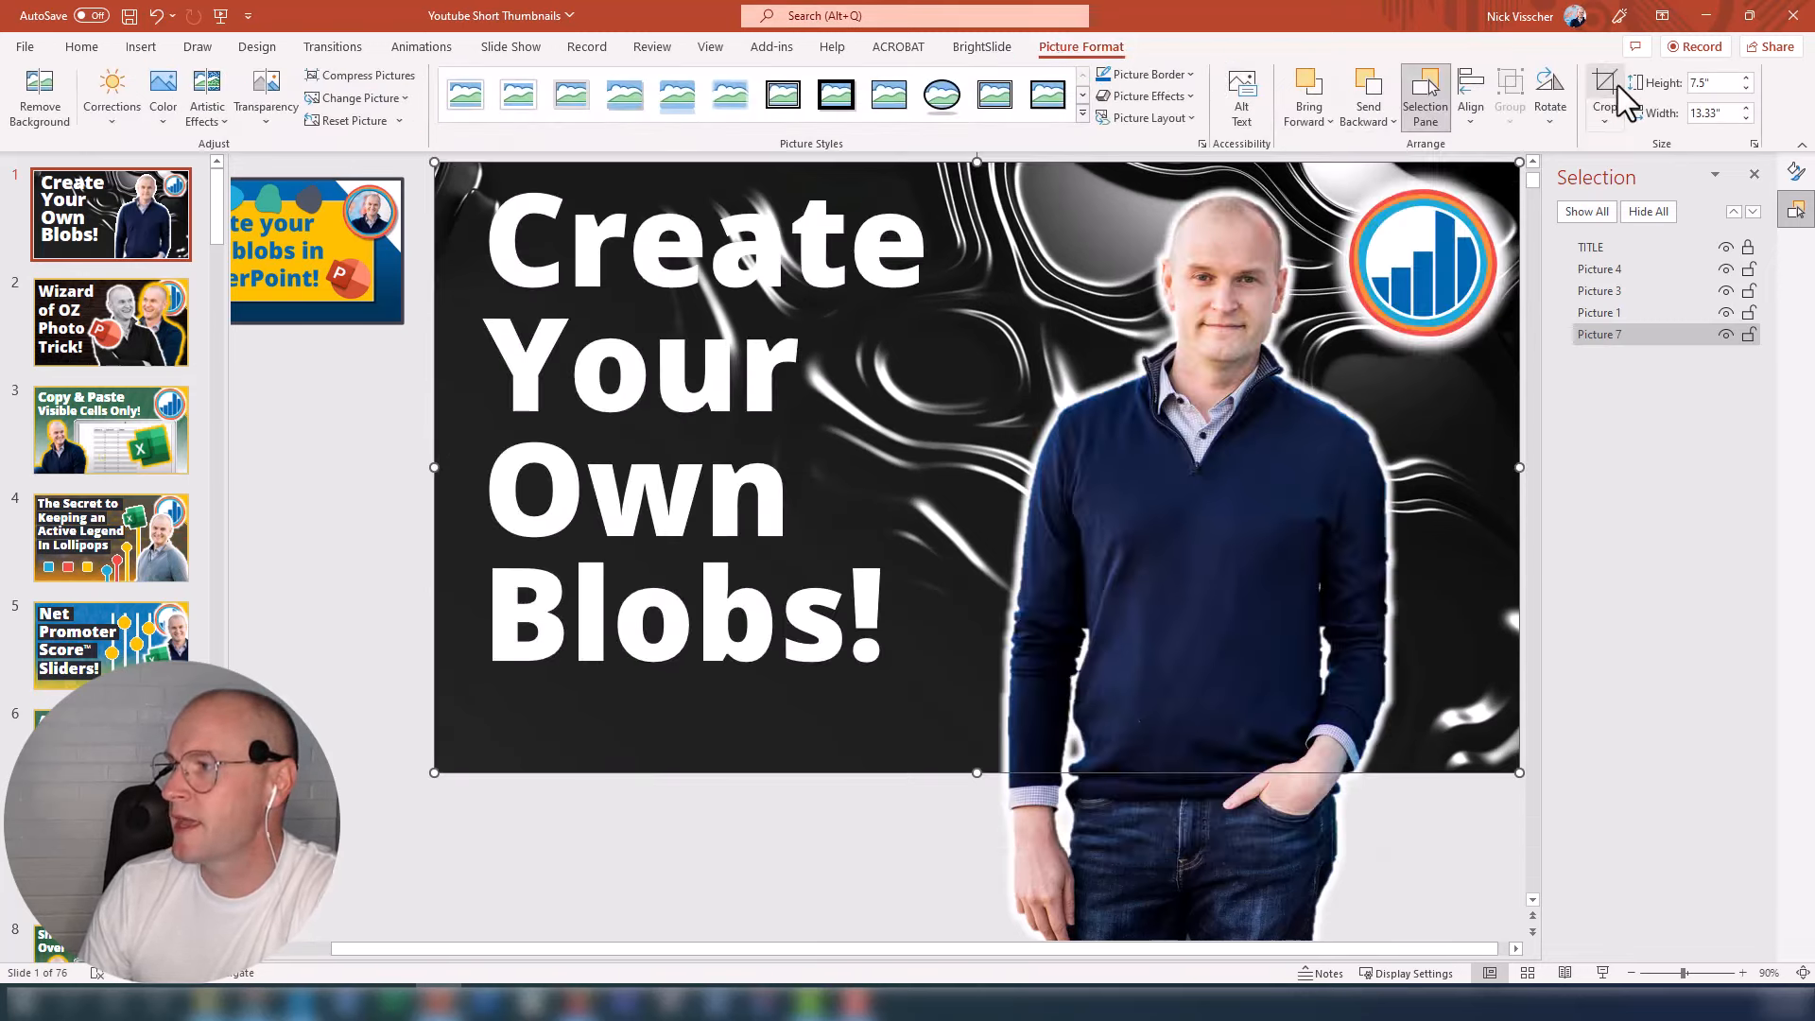
pyautogui.click(355, 588)
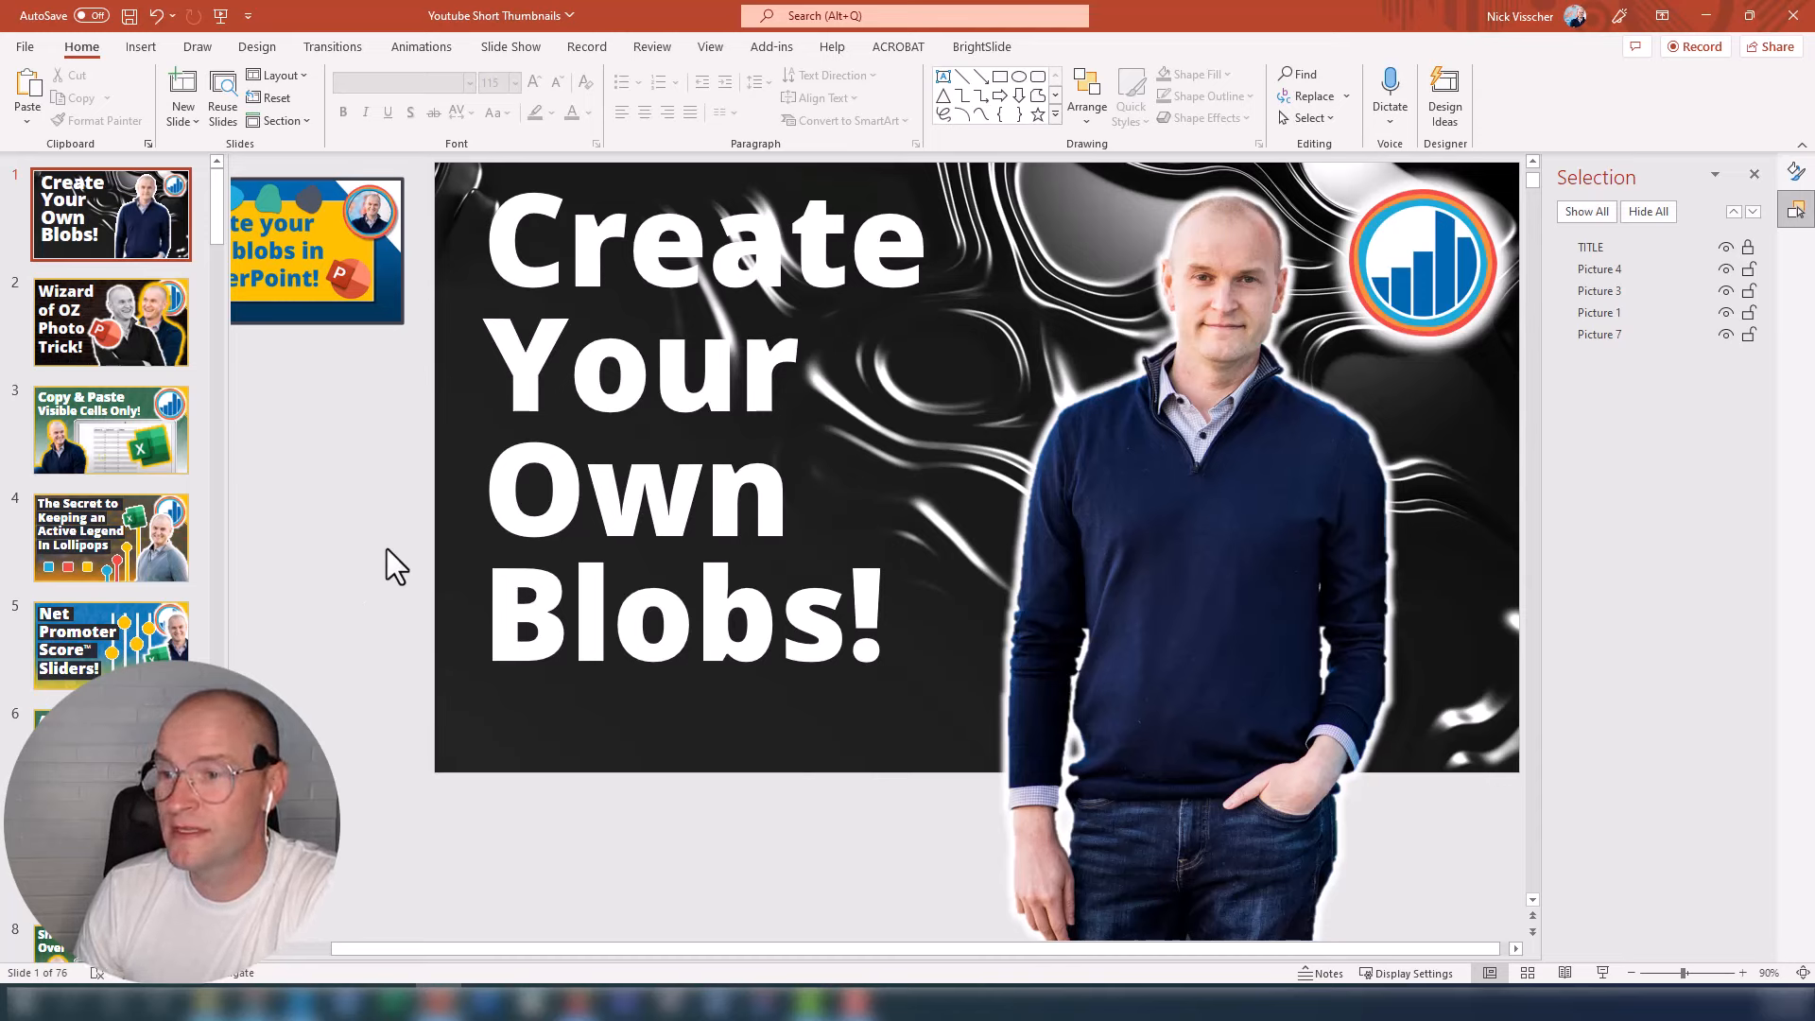
# Step: Enlarge the presenter photo to the slide's full height and place it on the right
pyautogui.click(1161, 513)
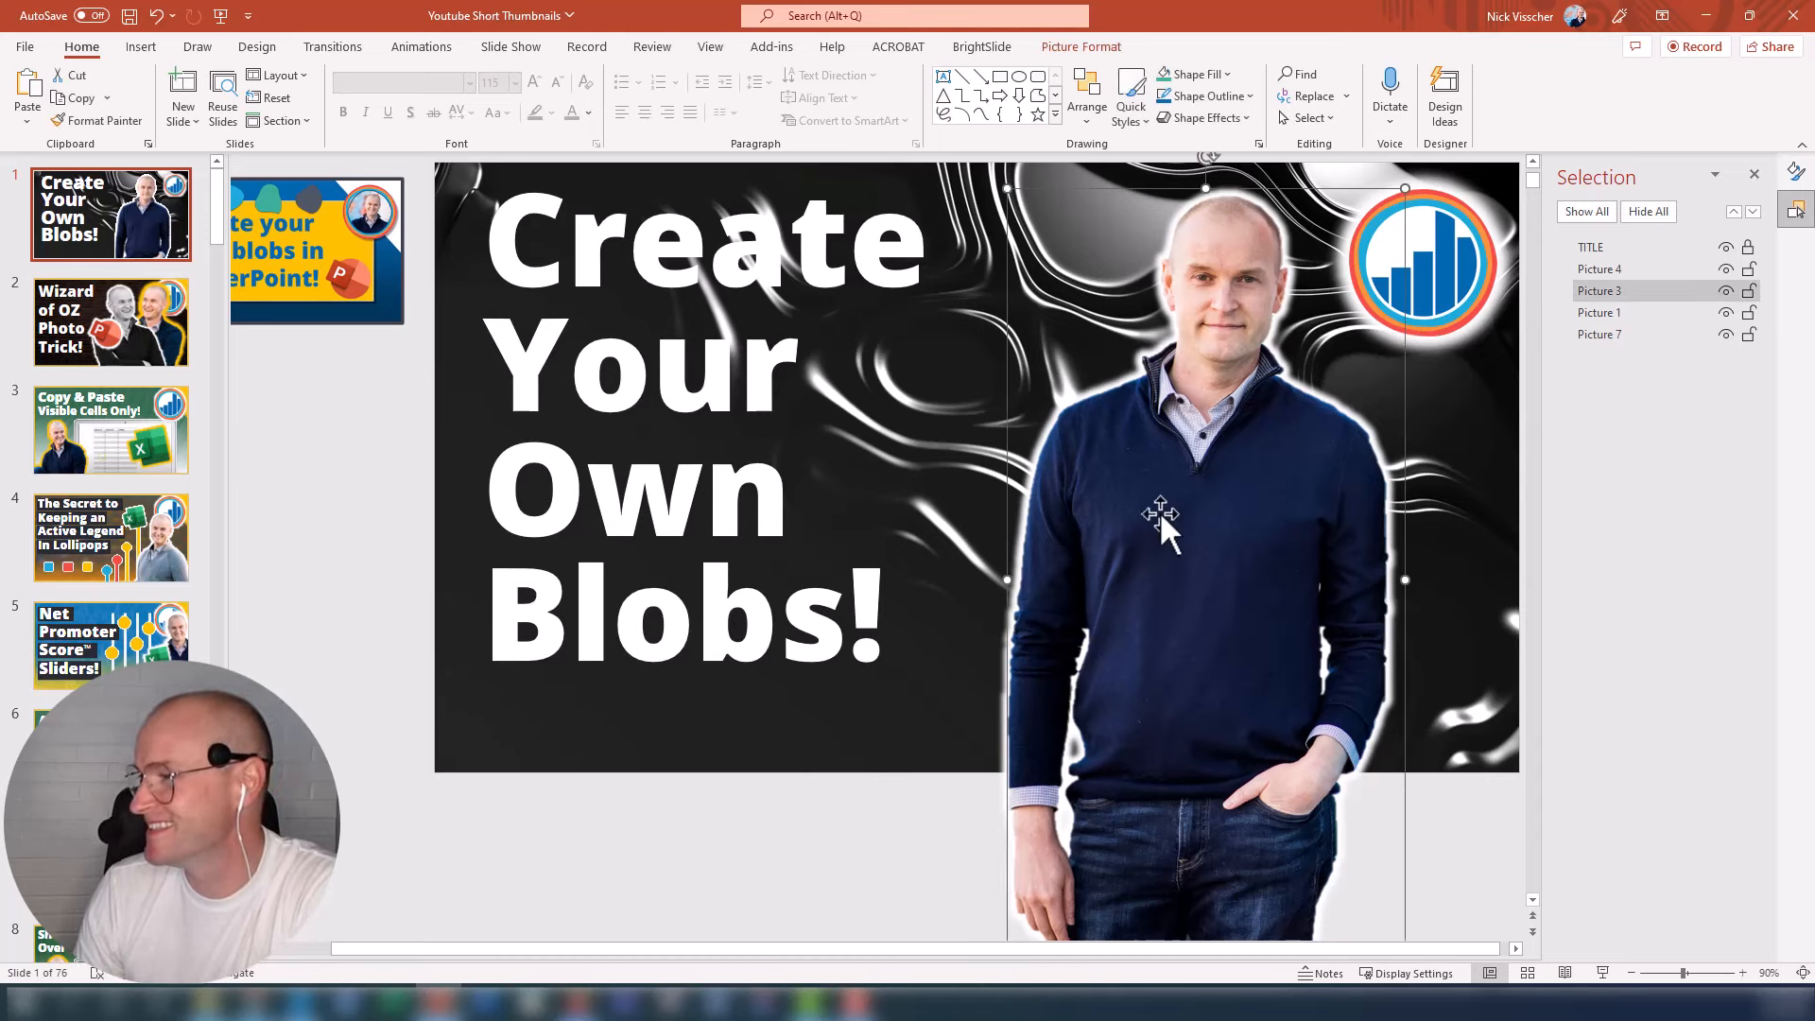
pyautogui.moveTo(1203, 514); pyautogui.dragTo(1241, 596)
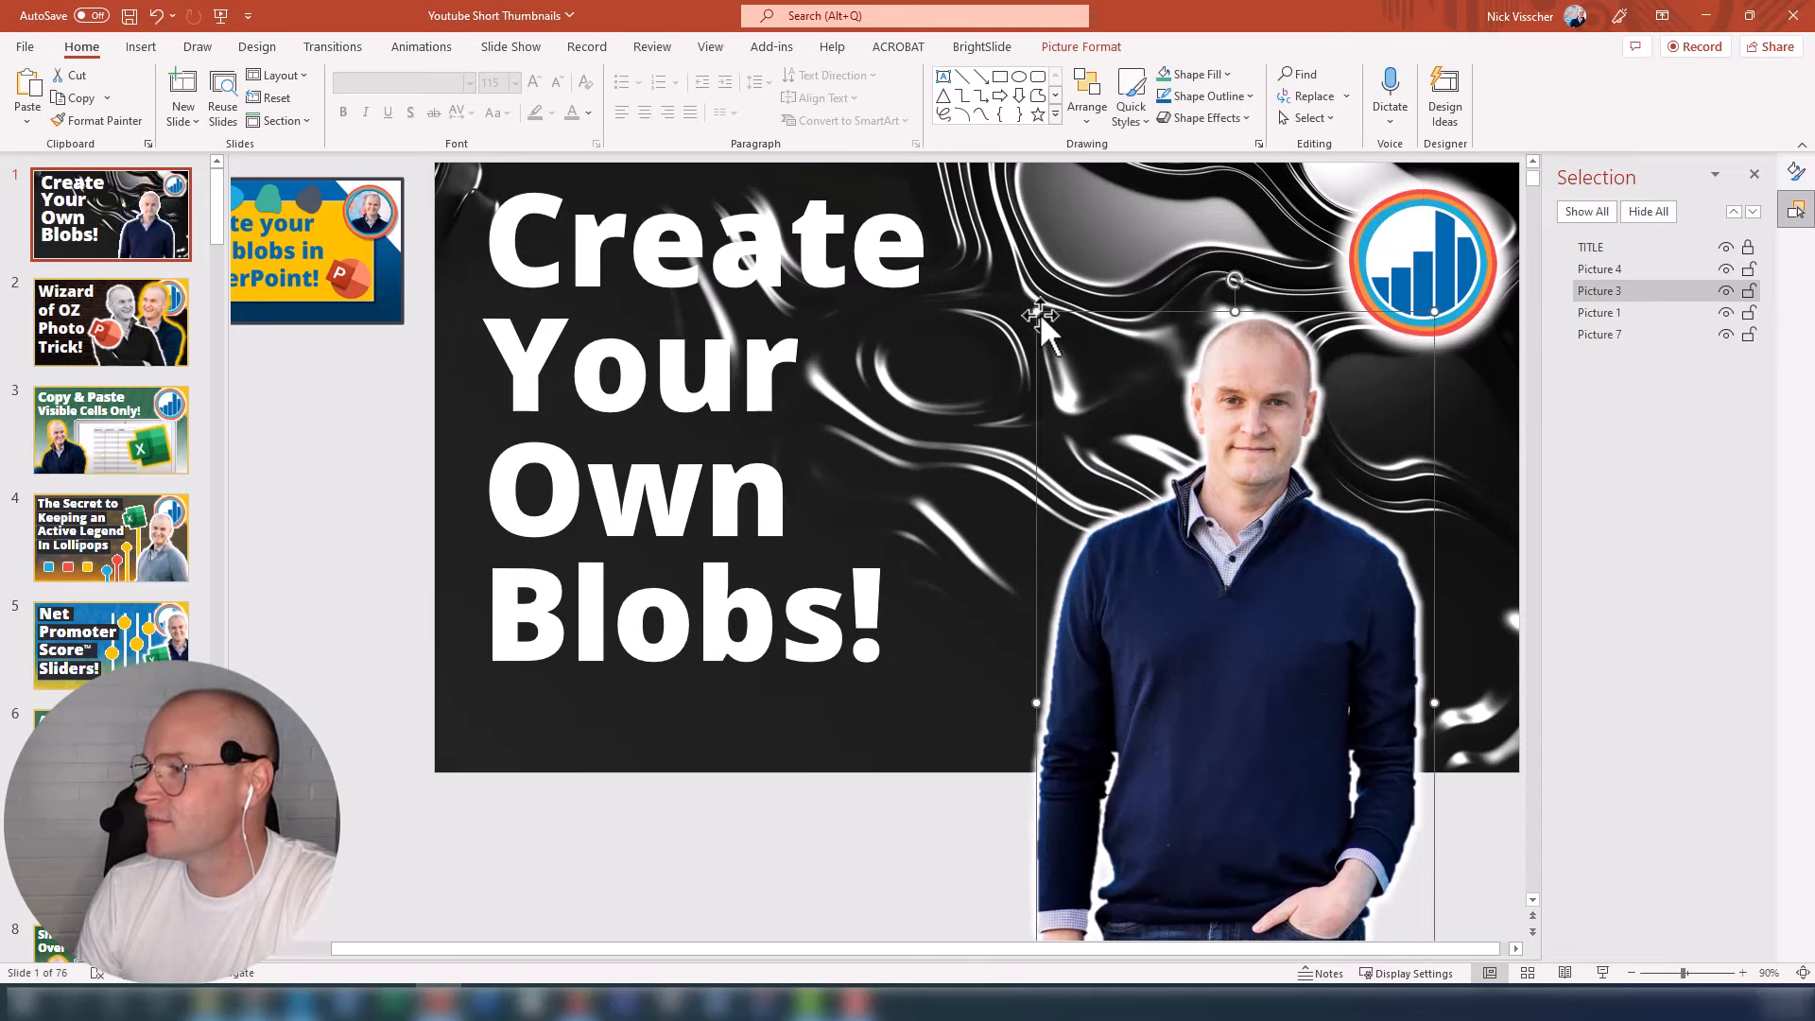
pyautogui.moveTo(1040, 315); pyautogui.dragTo(965, 167)
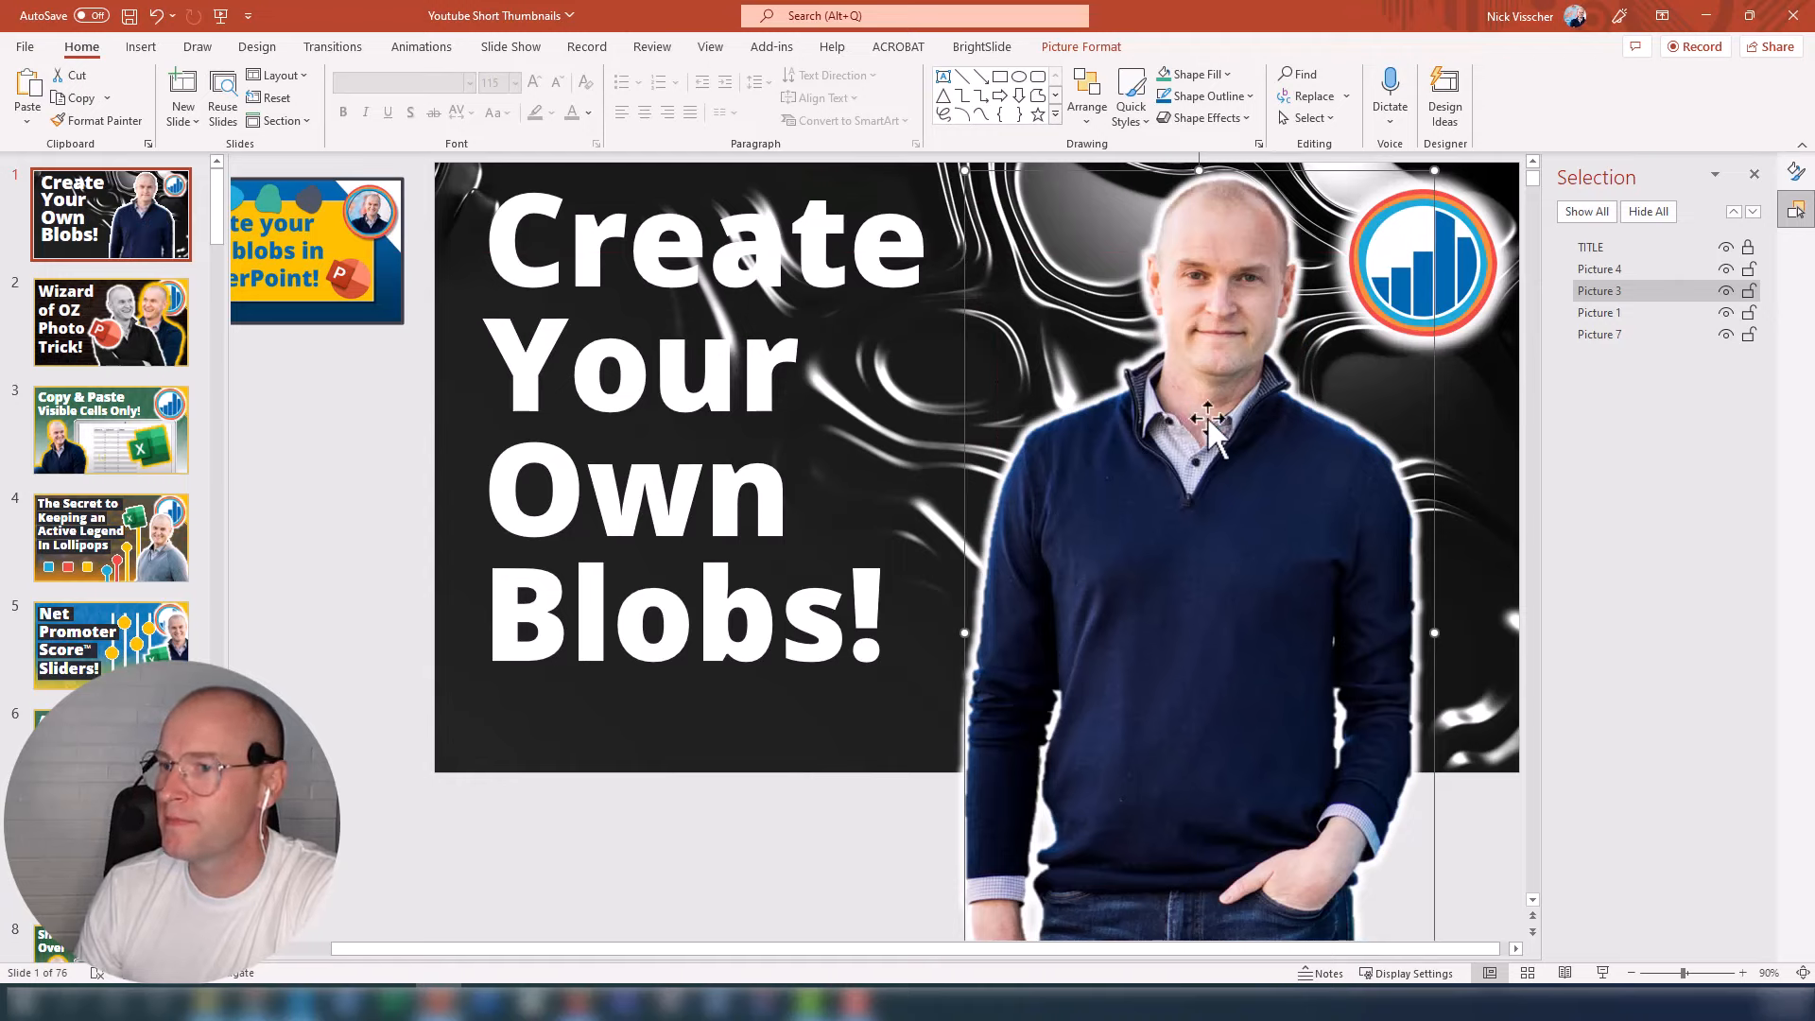
pyautogui.moveTo(1177, 422)
pyautogui.mouseDown()
pyautogui.moveTo(1231, 450)
pyautogui.moveTo(1209, 418)
pyautogui.mouseUp()
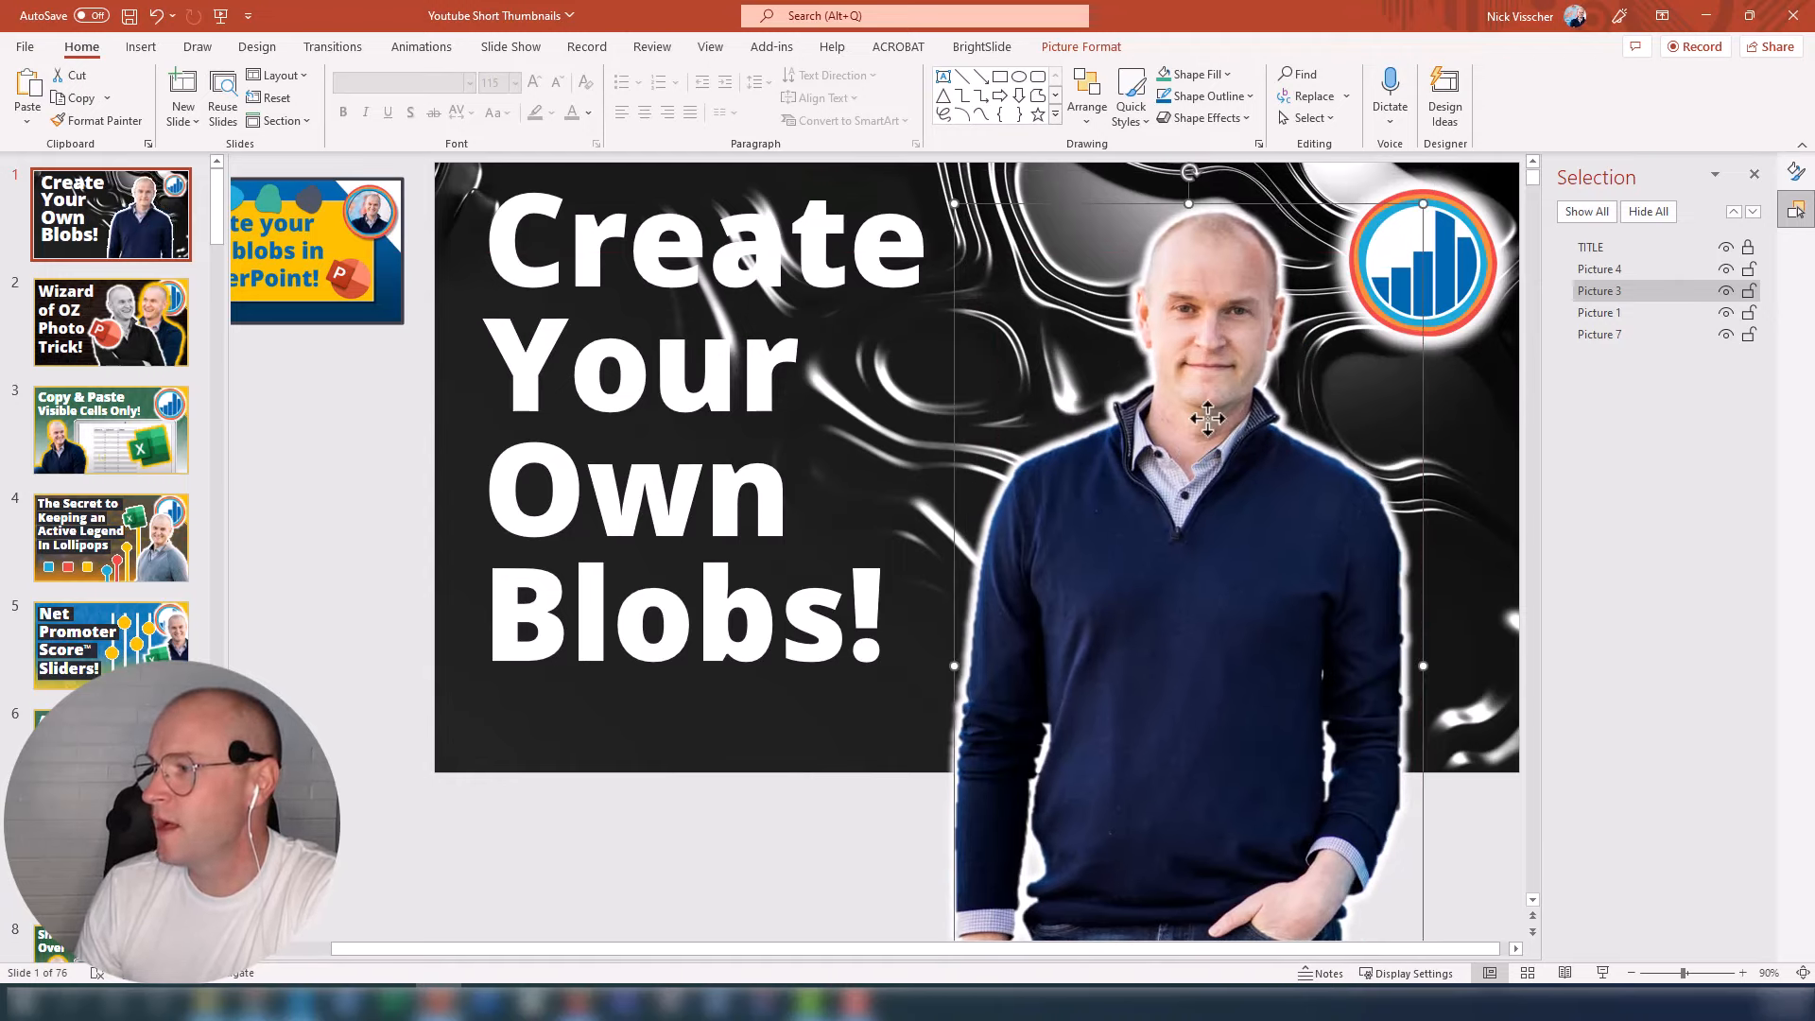
pyautogui.moveTo(1208, 419); pyautogui.dragTo(1206, 451)
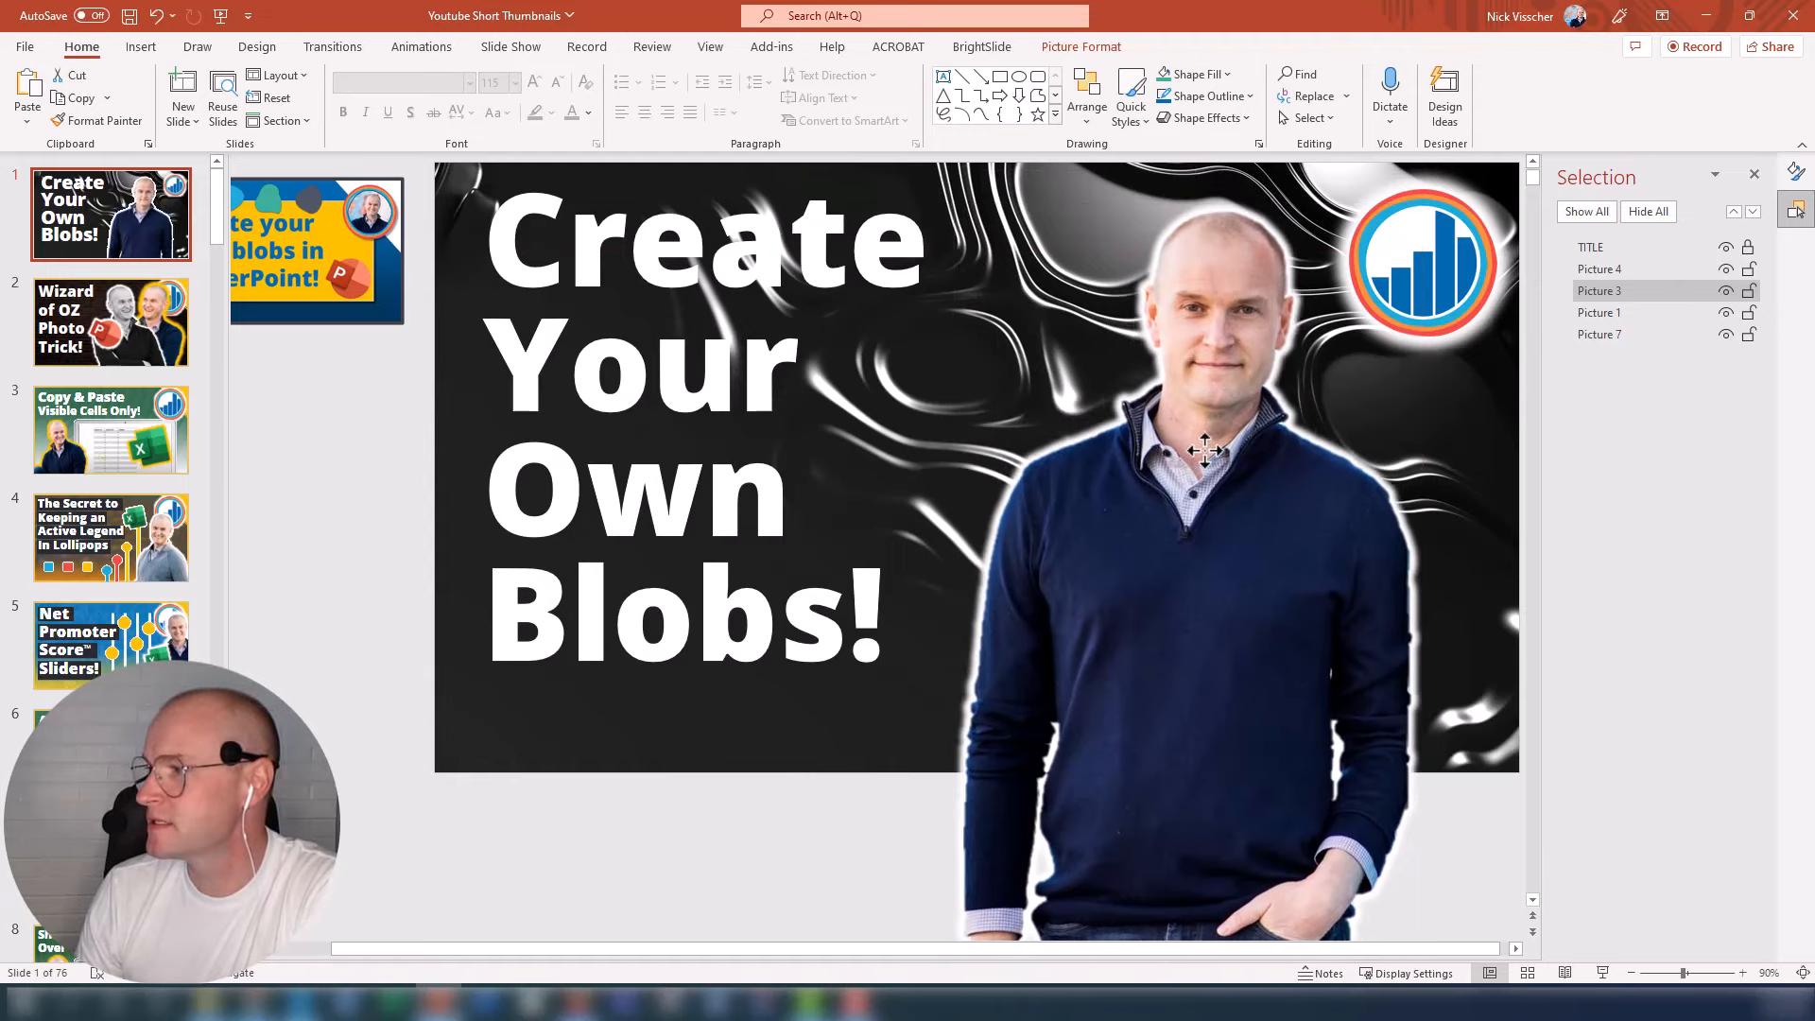
pyautogui.click(328, 451)
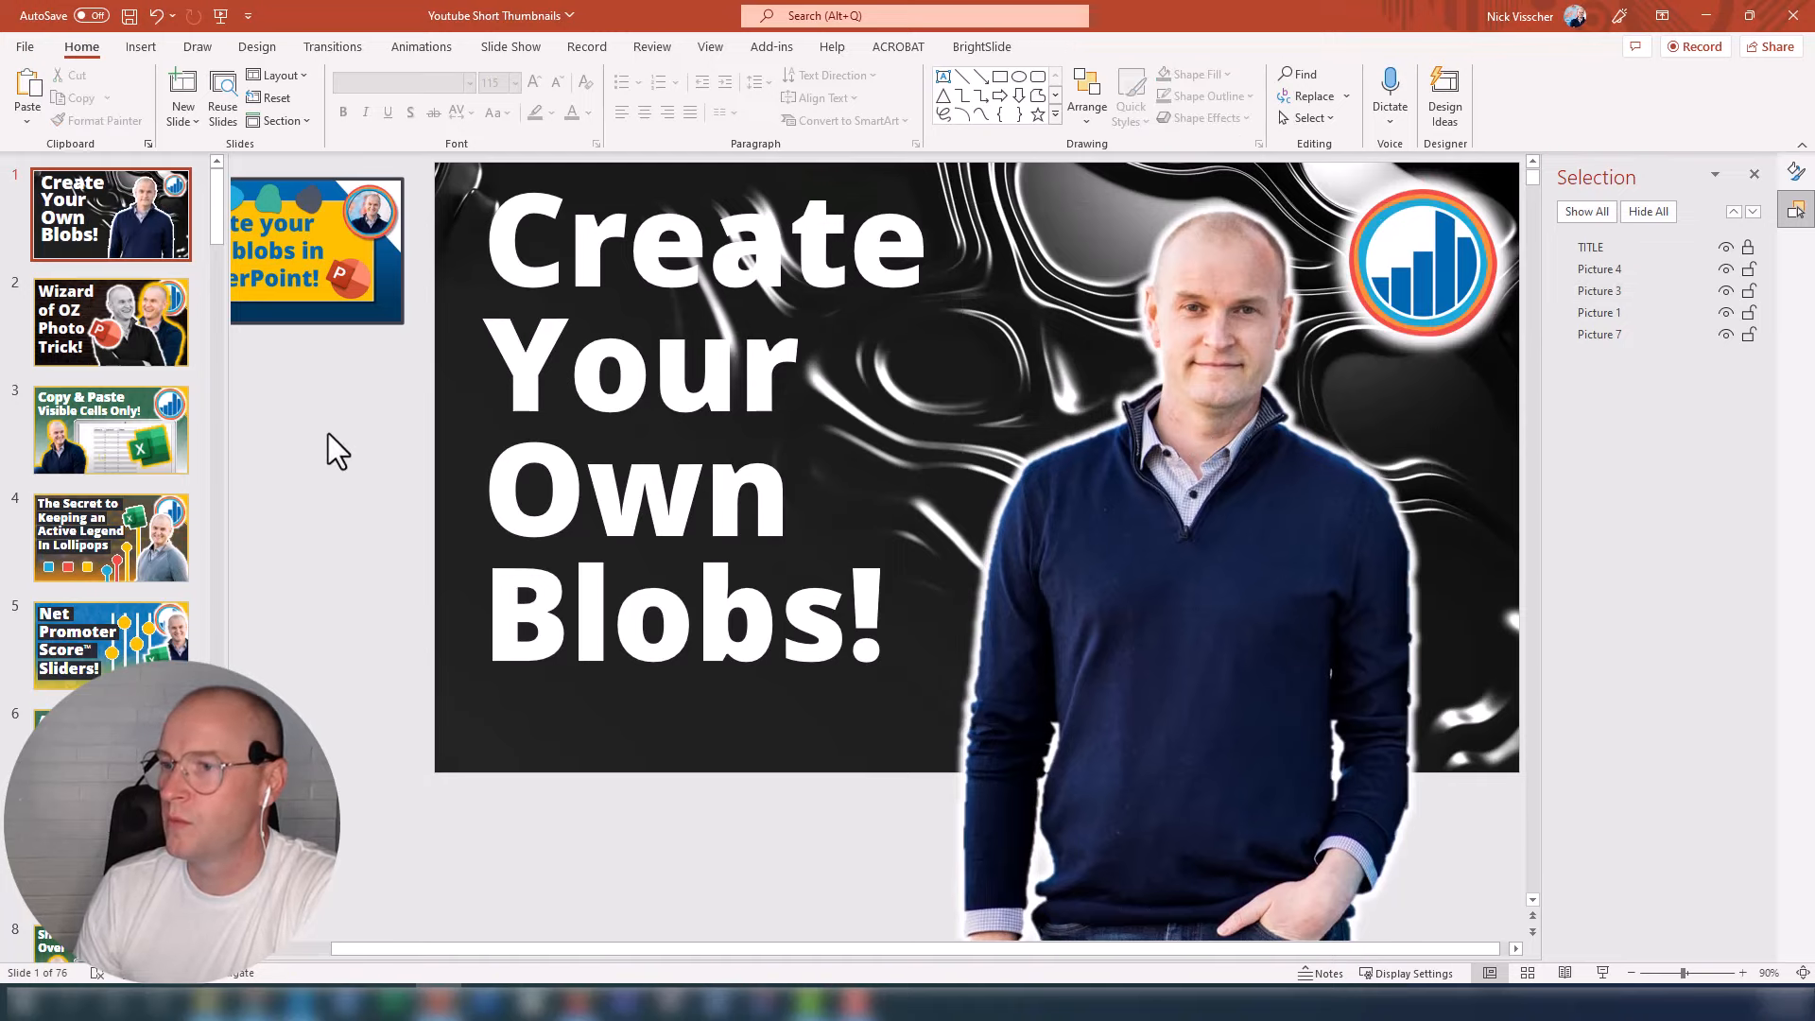
# Step: Inspect the yellow border and corner triangle on the Wizard of OZ slide, then return to slide 1
pyautogui.click(185, 351)
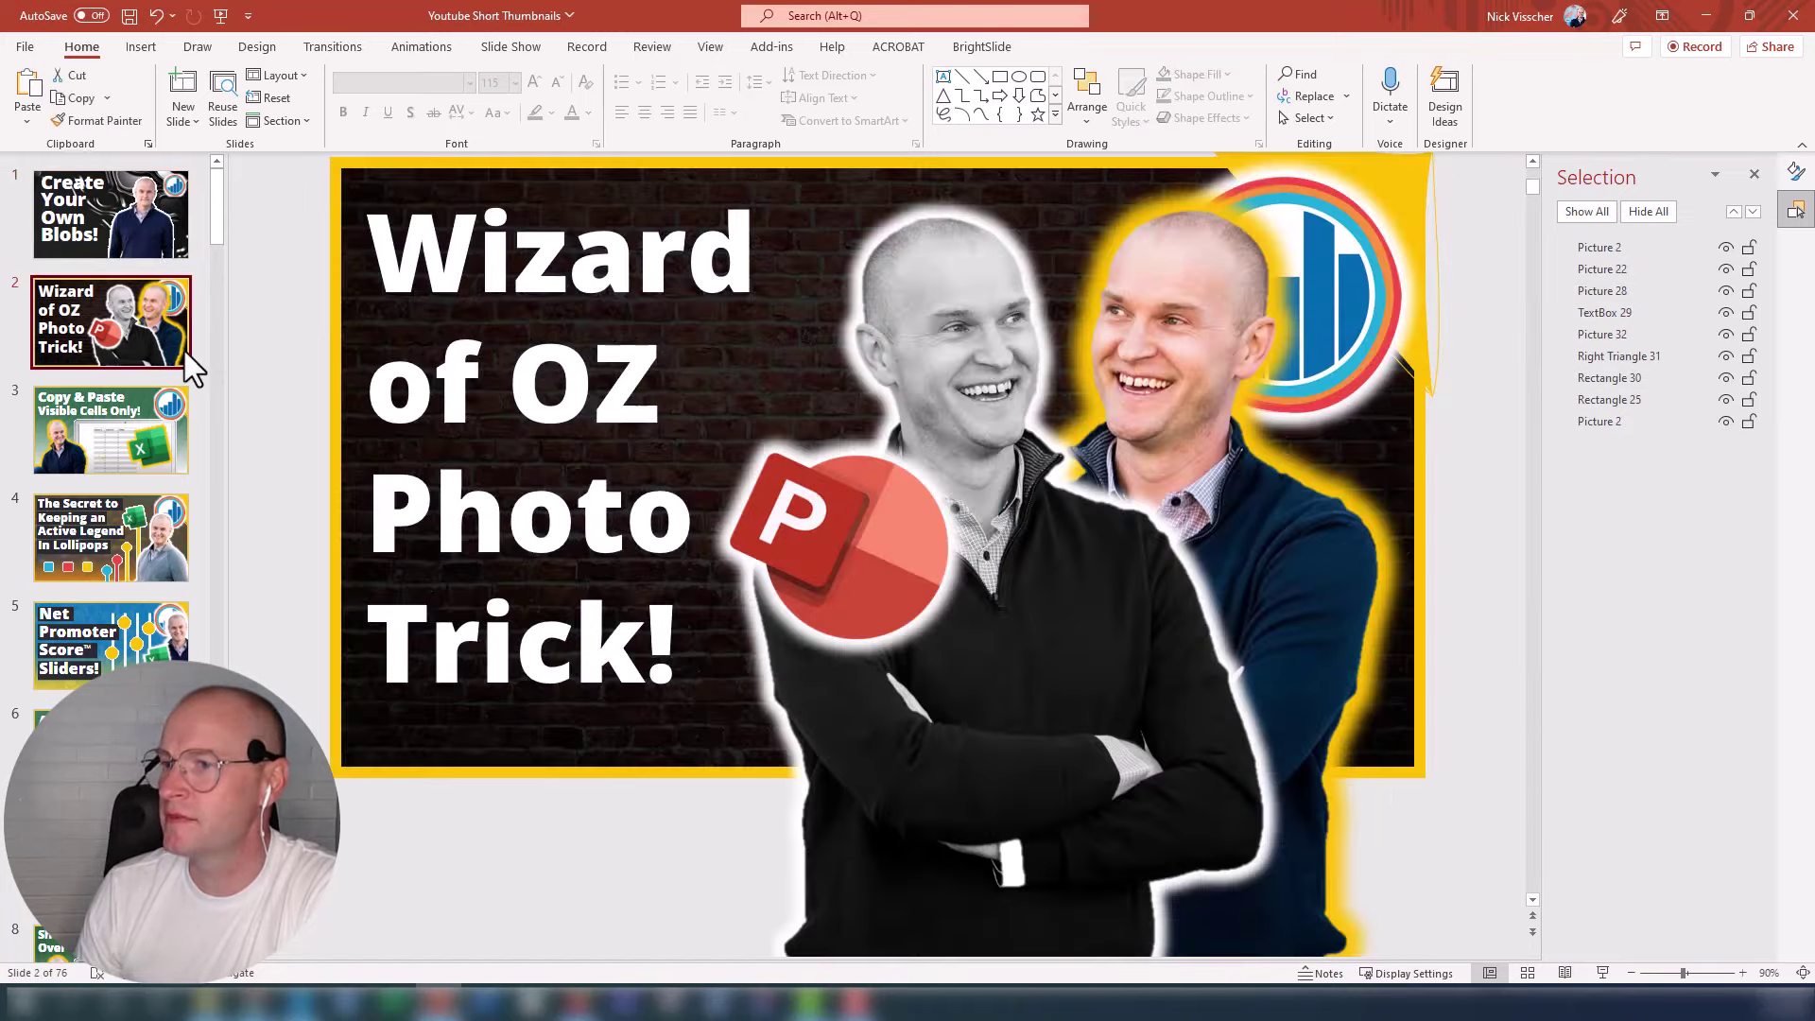
pyautogui.click(341, 159)
pyautogui.click(1397, 172)
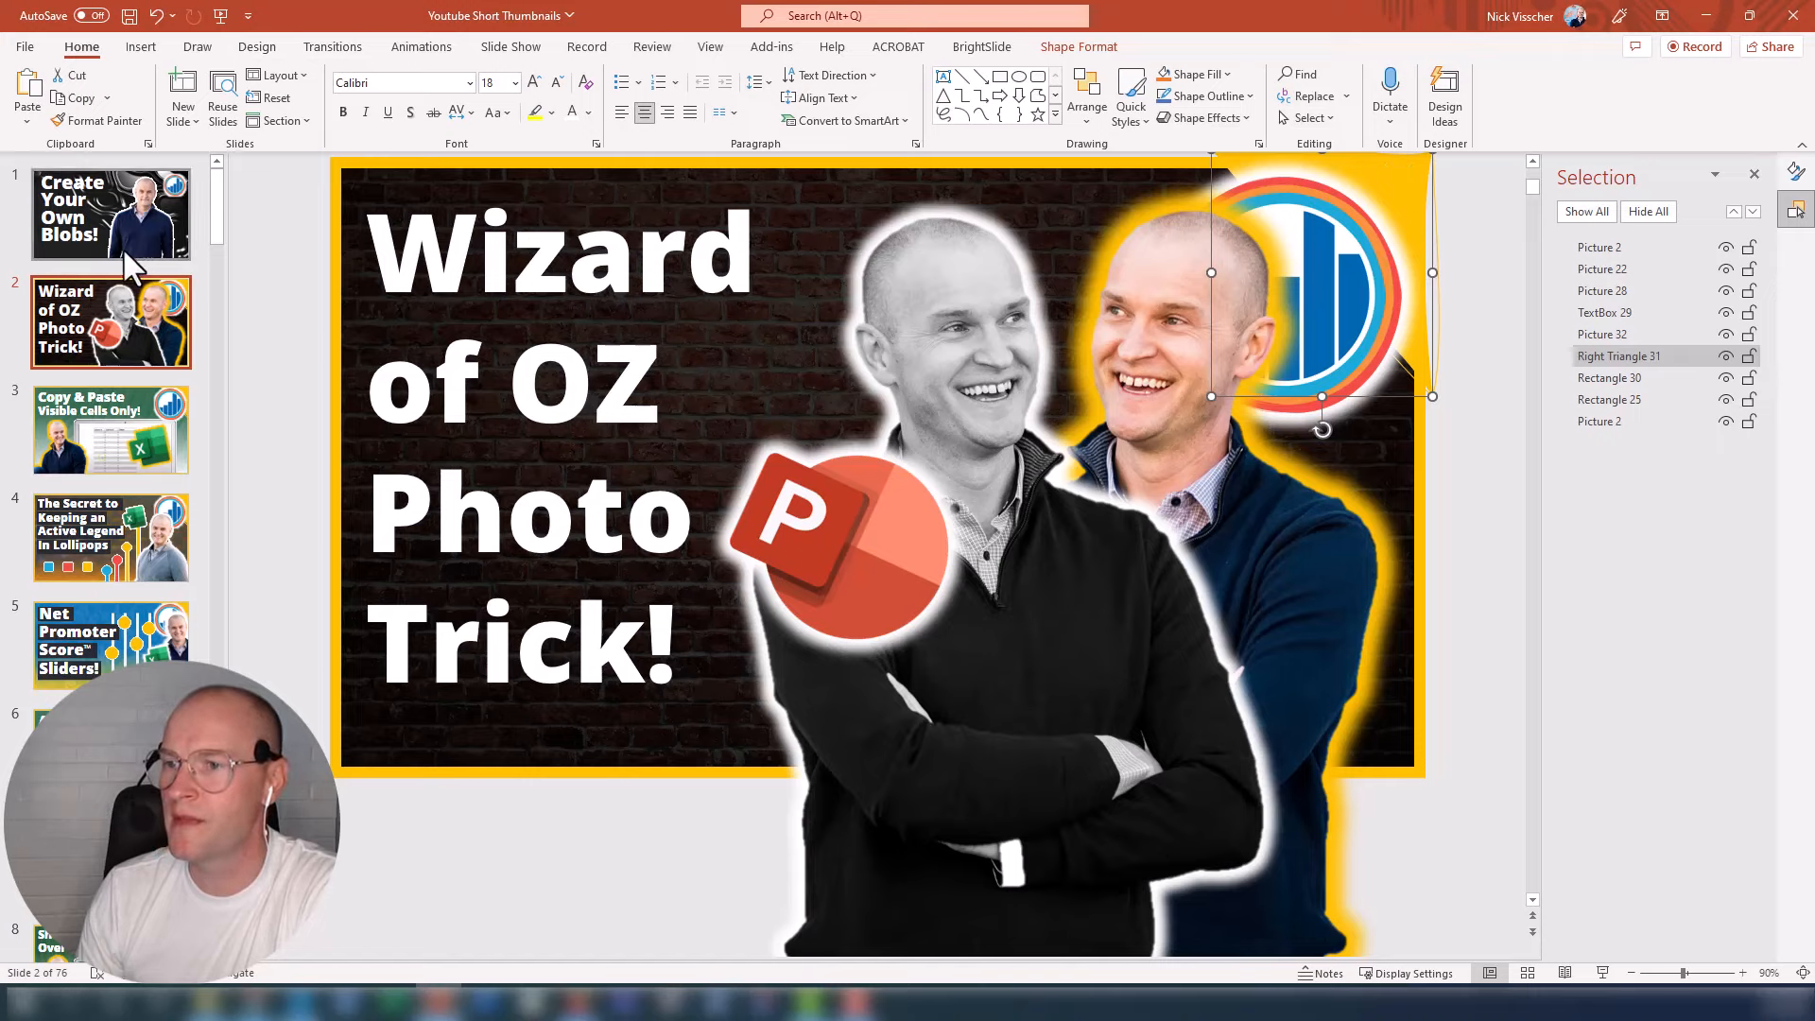
pyautogui.click(111, 213)
# Step: Enlarge the logo and tuck it into the slide's top-right corner
pyautogui.click(1361, 327)
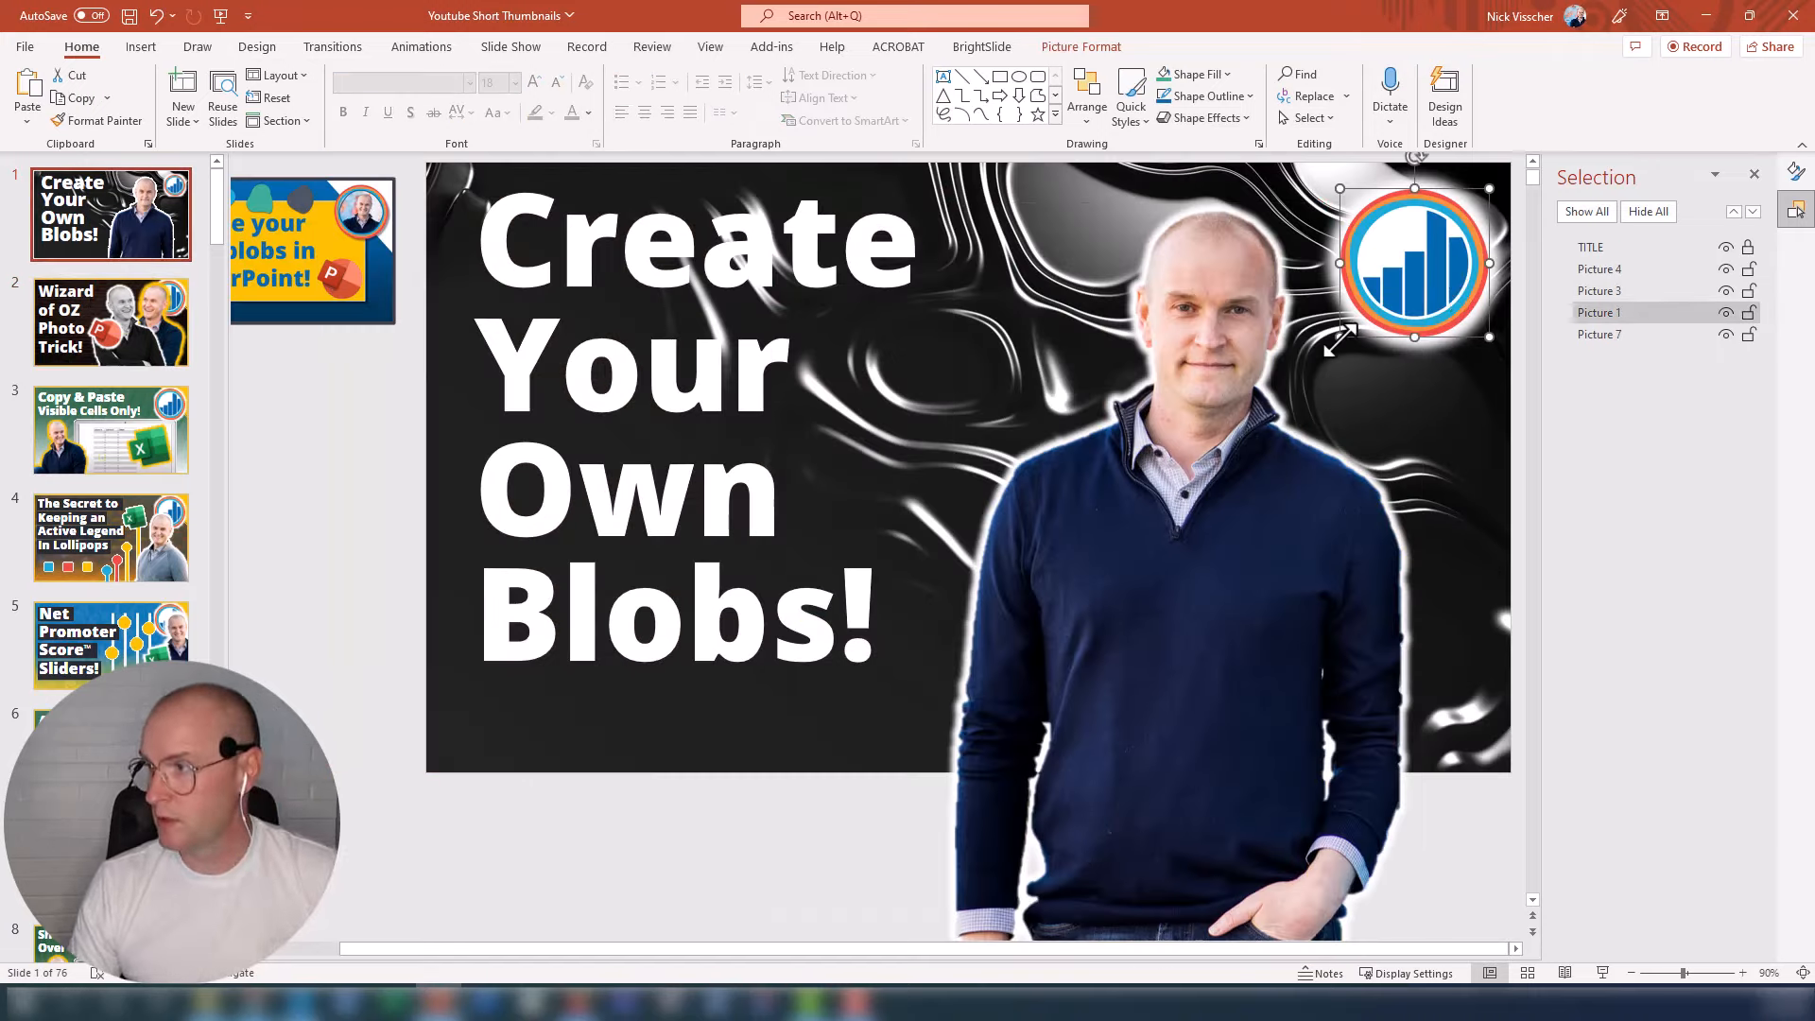
pyautogui.moveTo(1333, 340); pyautogui.dragTo(1248, 430)
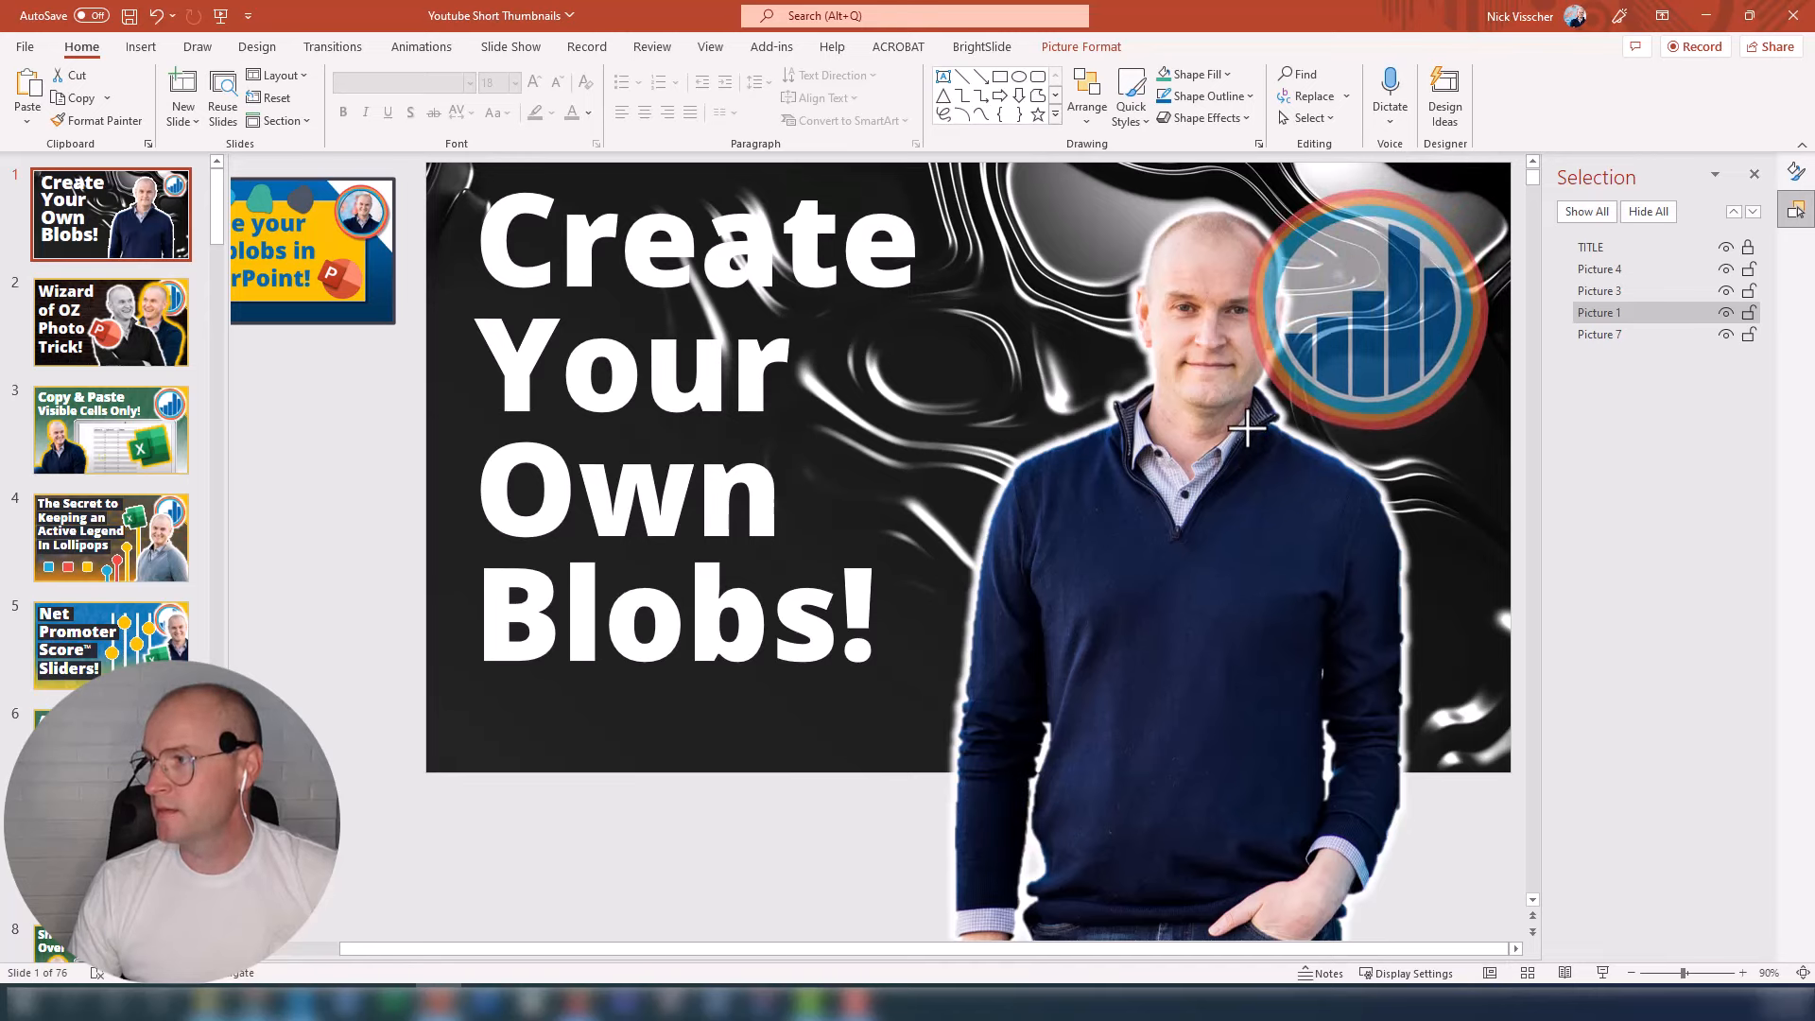
pyautogui.click(1358, 340)
pyautogui.click(1440, 334)
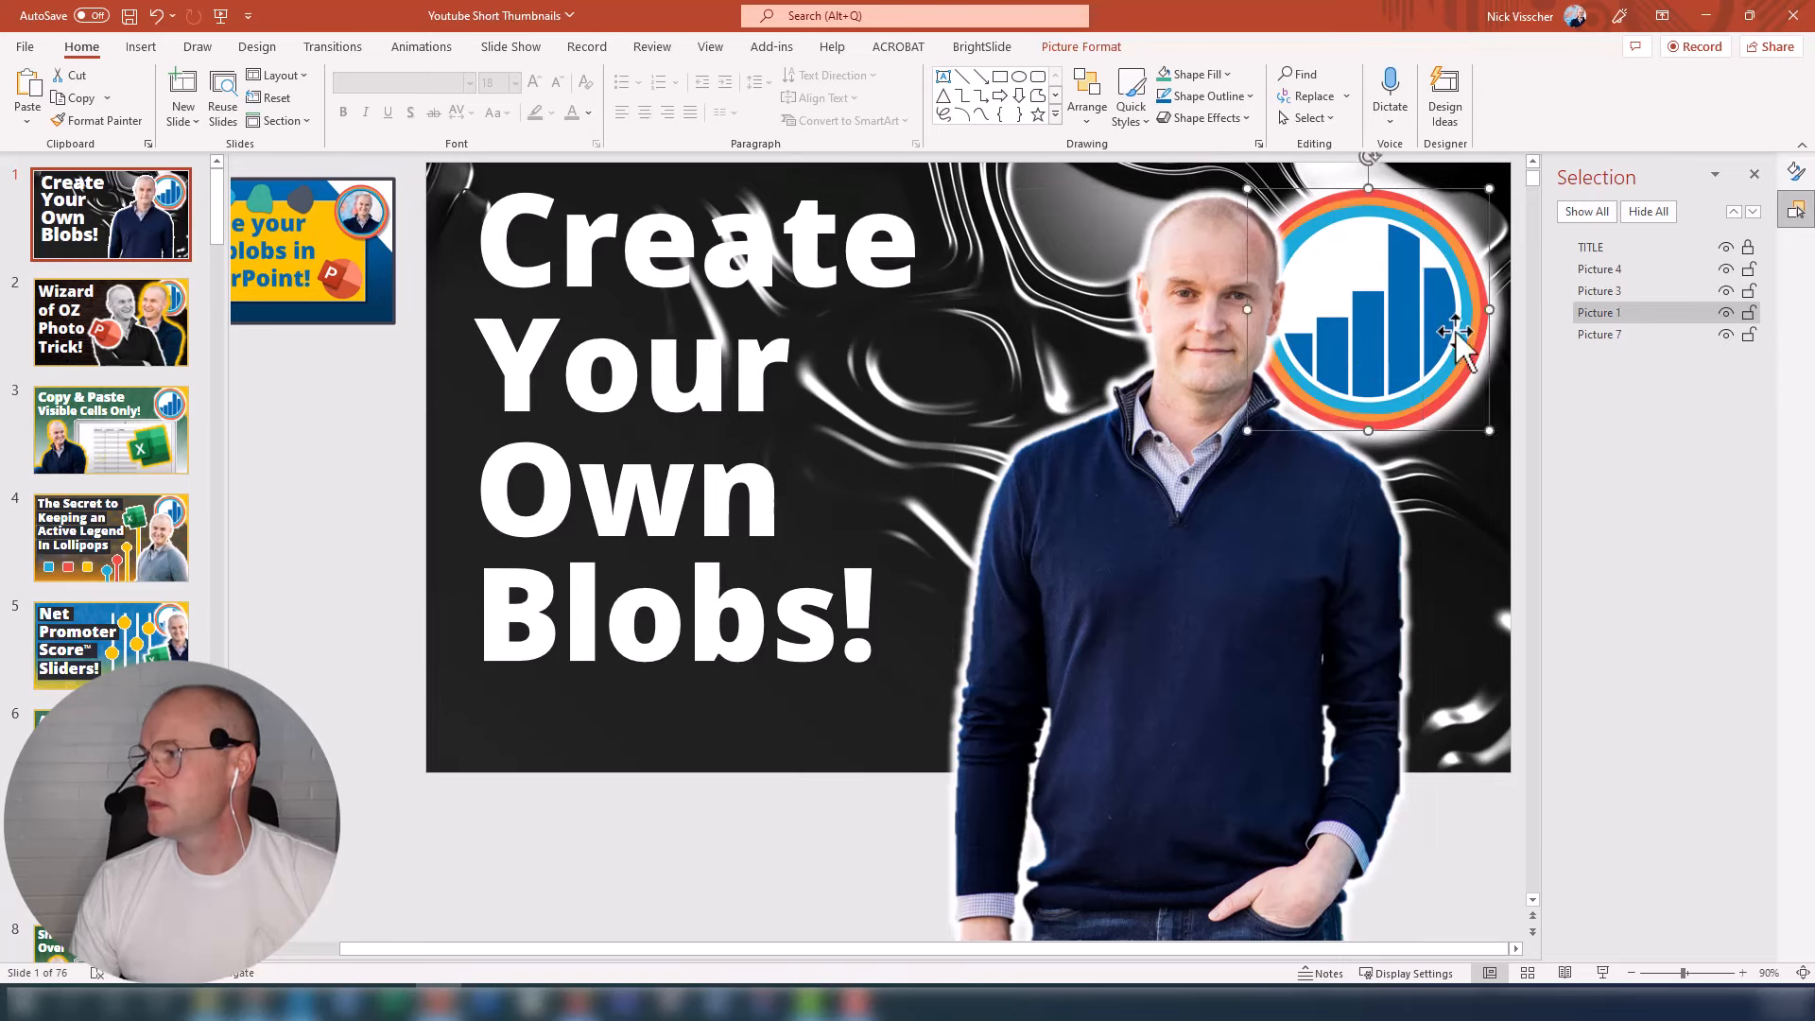
pyautogui.moveTo(1440, 333); pyautogui.dragTo(1454, 335)
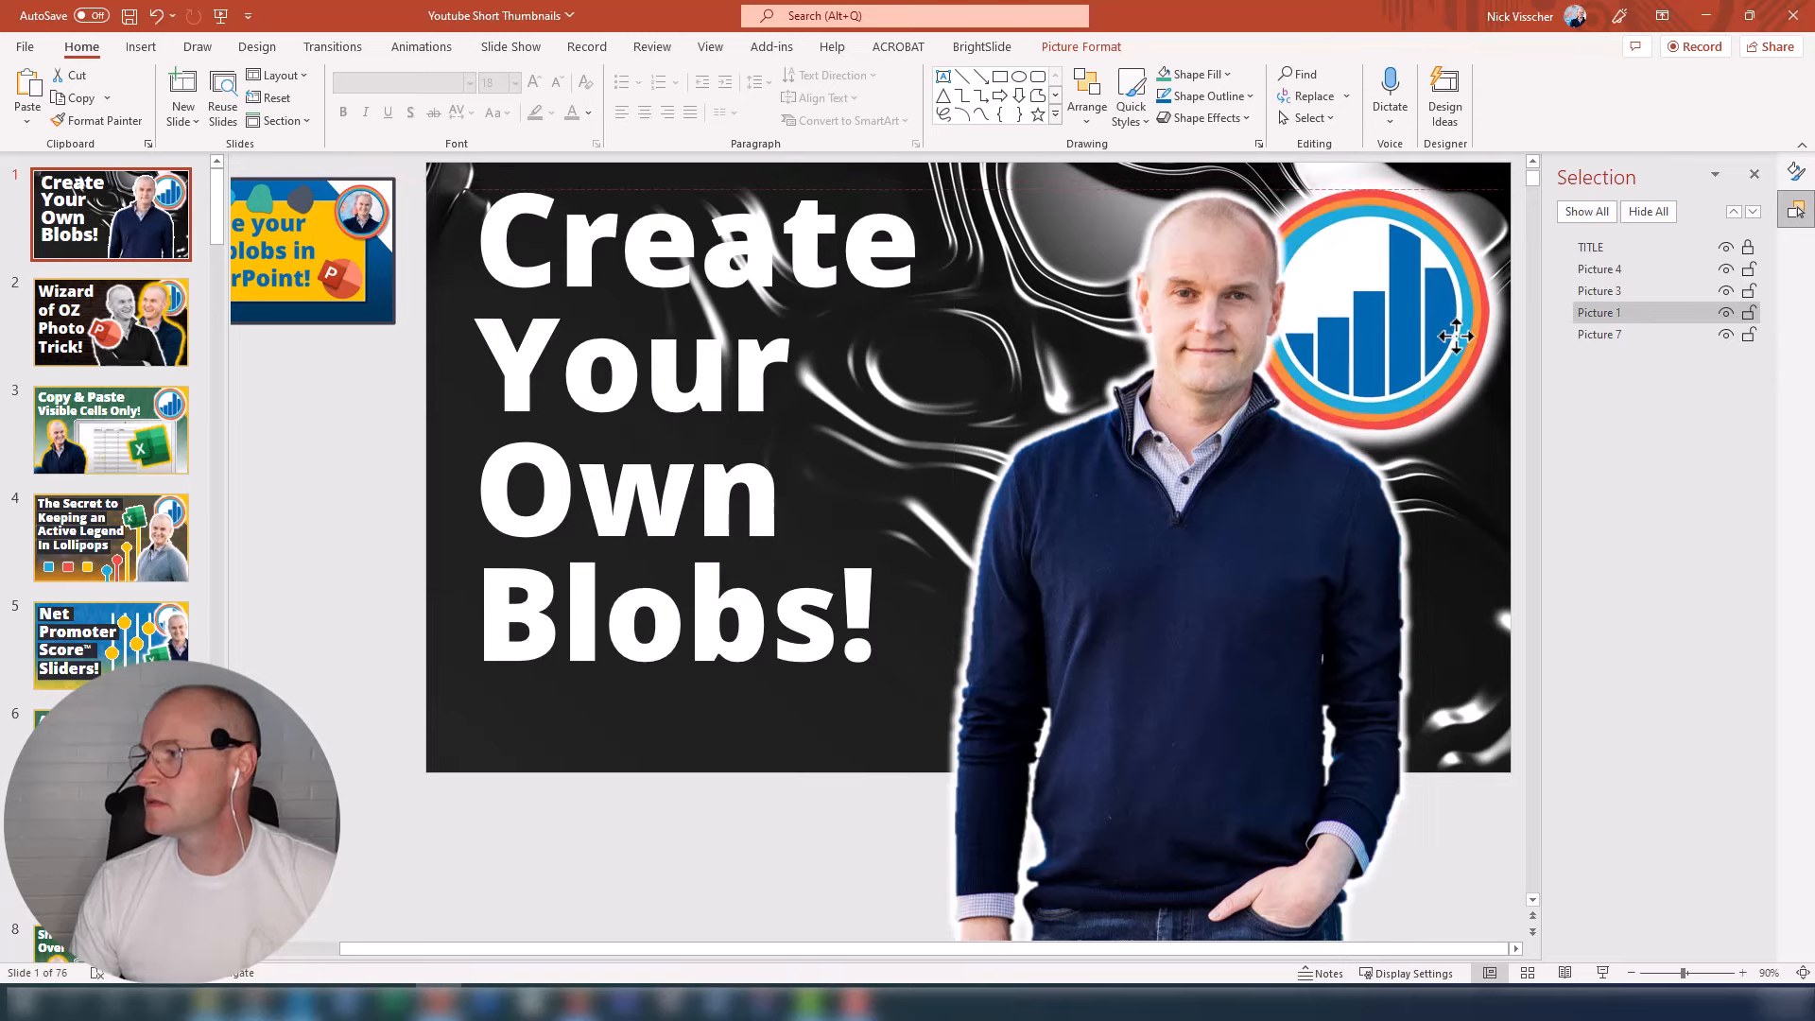
# Step: Nudge the presenter photo slightly down and left
pyautogui.click(1176, 562)
pyautogui.moveTo(1204, 514); pyautogui.dragTo(1202, 527)
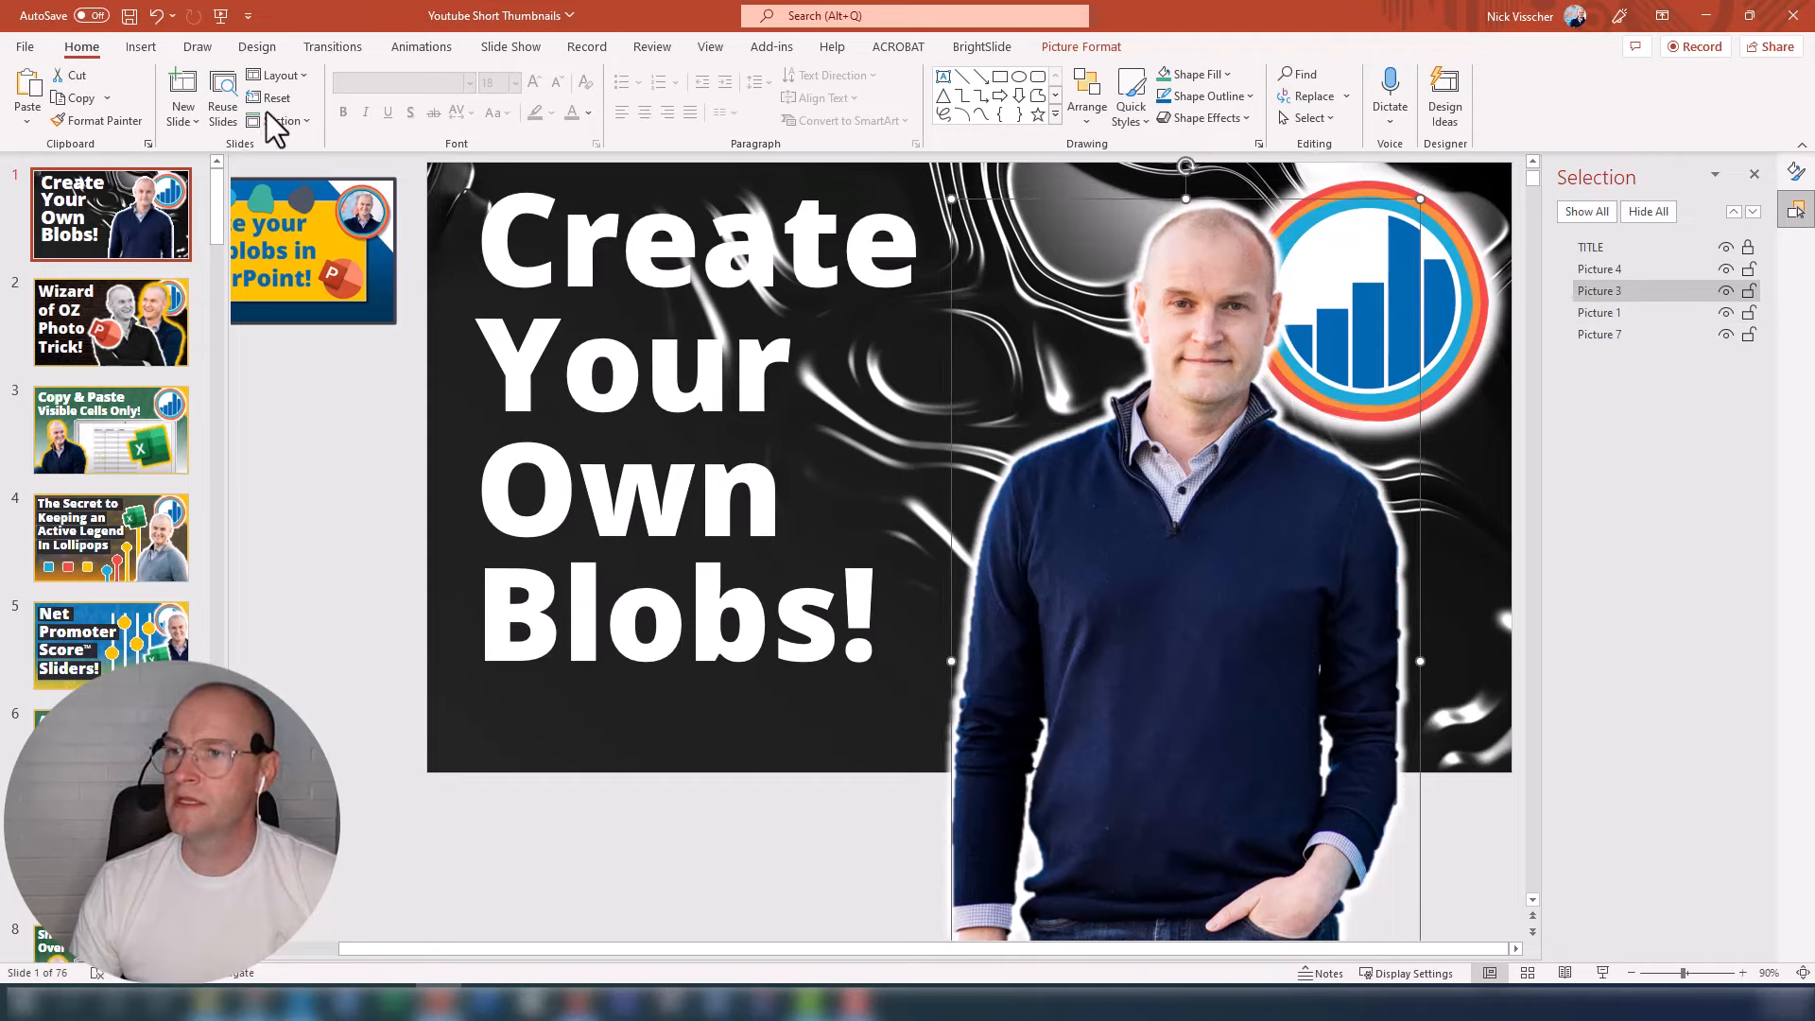
pyautogui.click(141, 46)
# Step: Draw a right triangle, flip it horizontally, rotate and shrink it into the slide's top-right corner
pyautogui.click(343, 100)
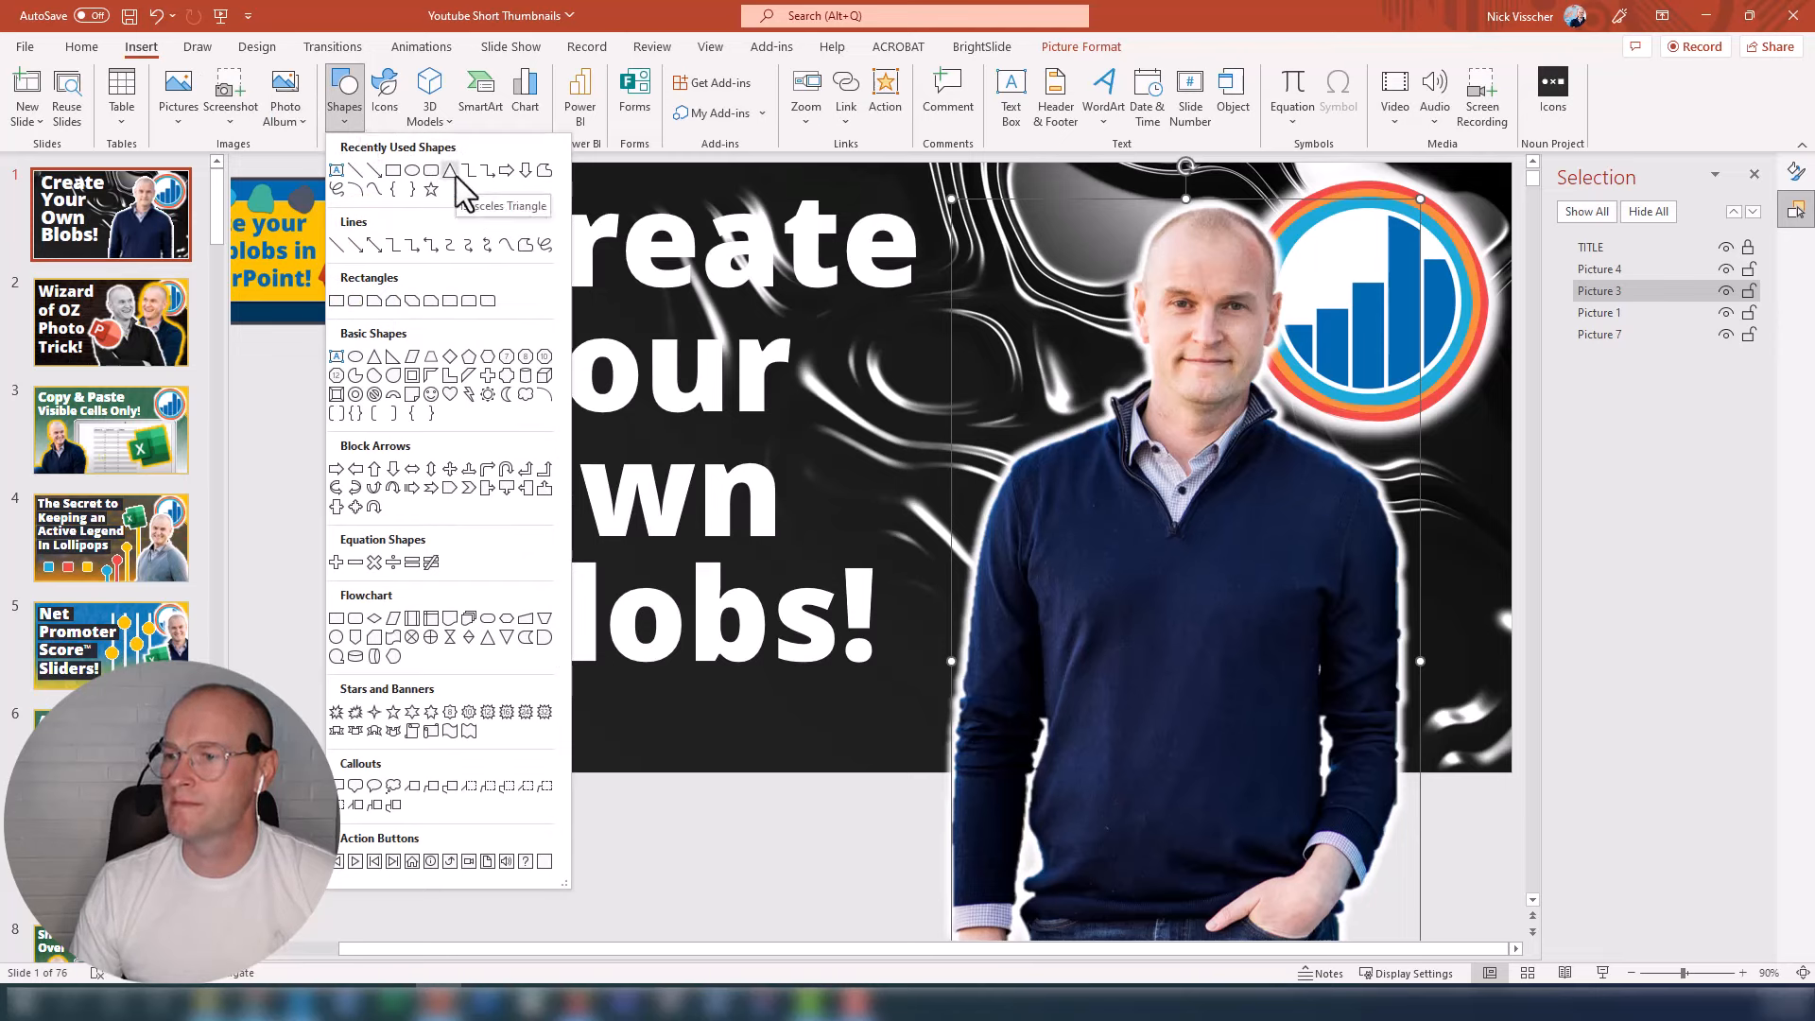
pyautogui.click(391, 357)
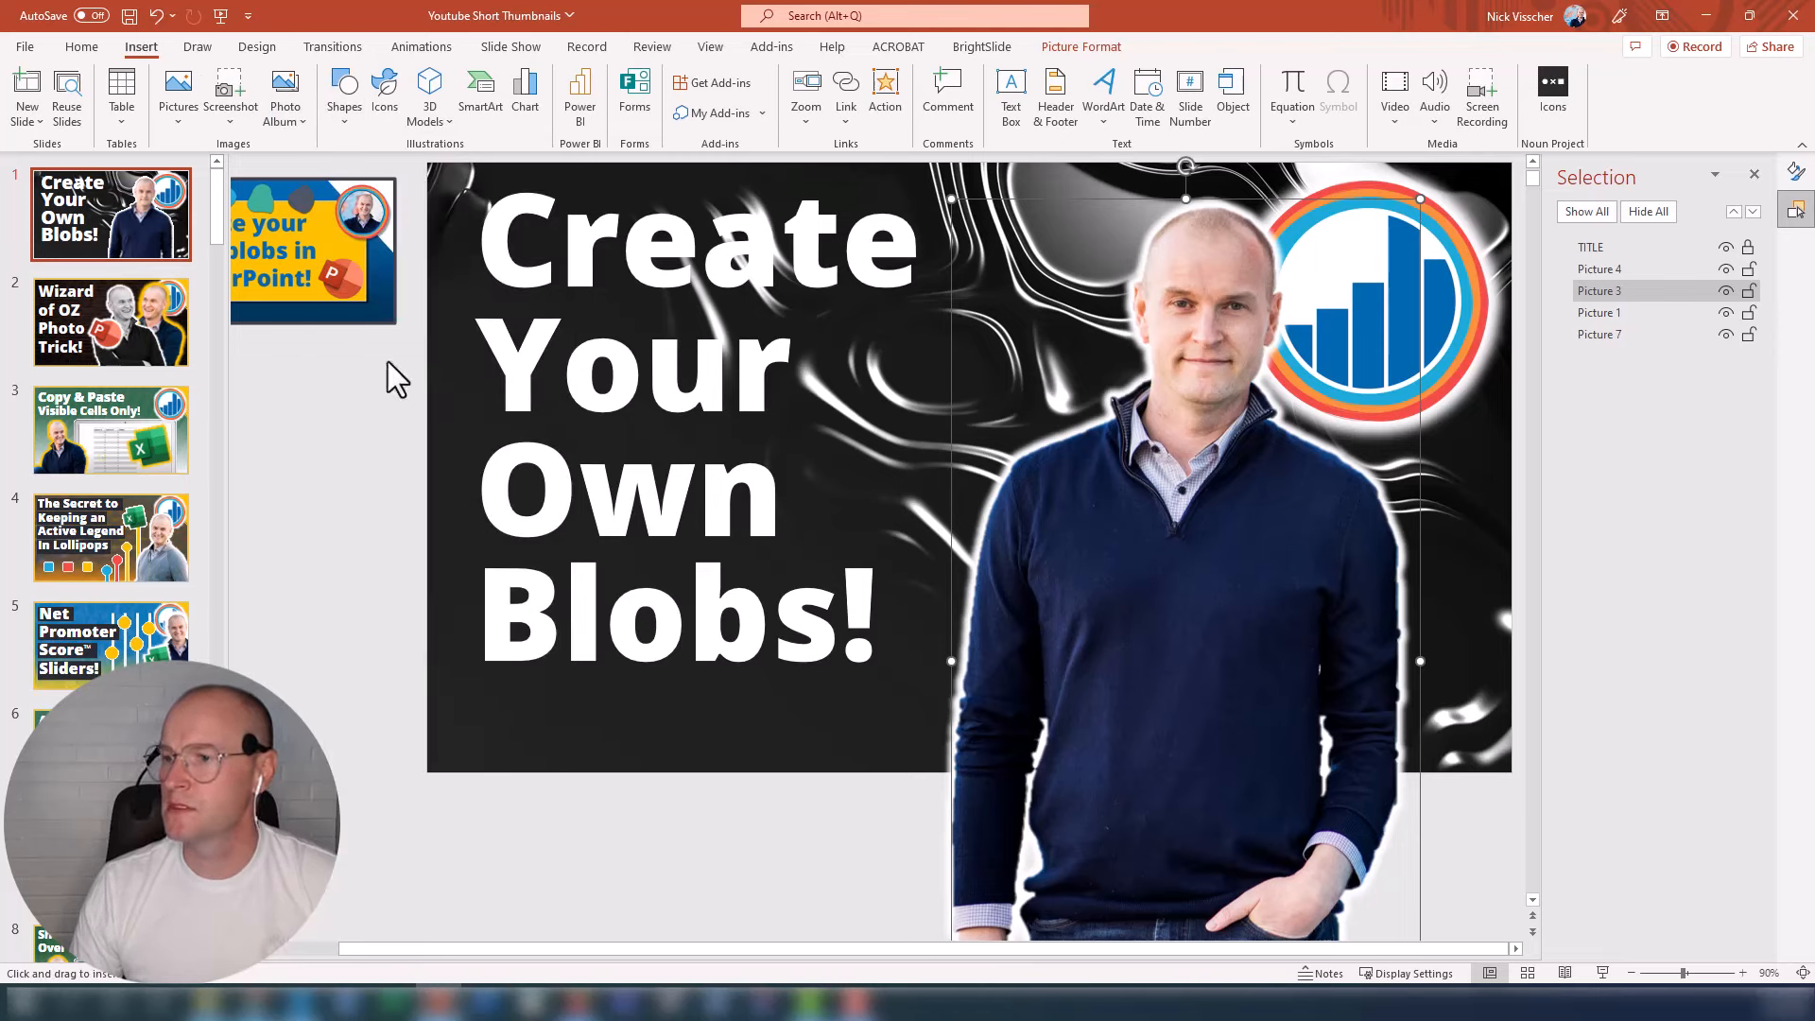
pyautogui.moveTo(661, 285); pyautogui.dragTo(943, 514)
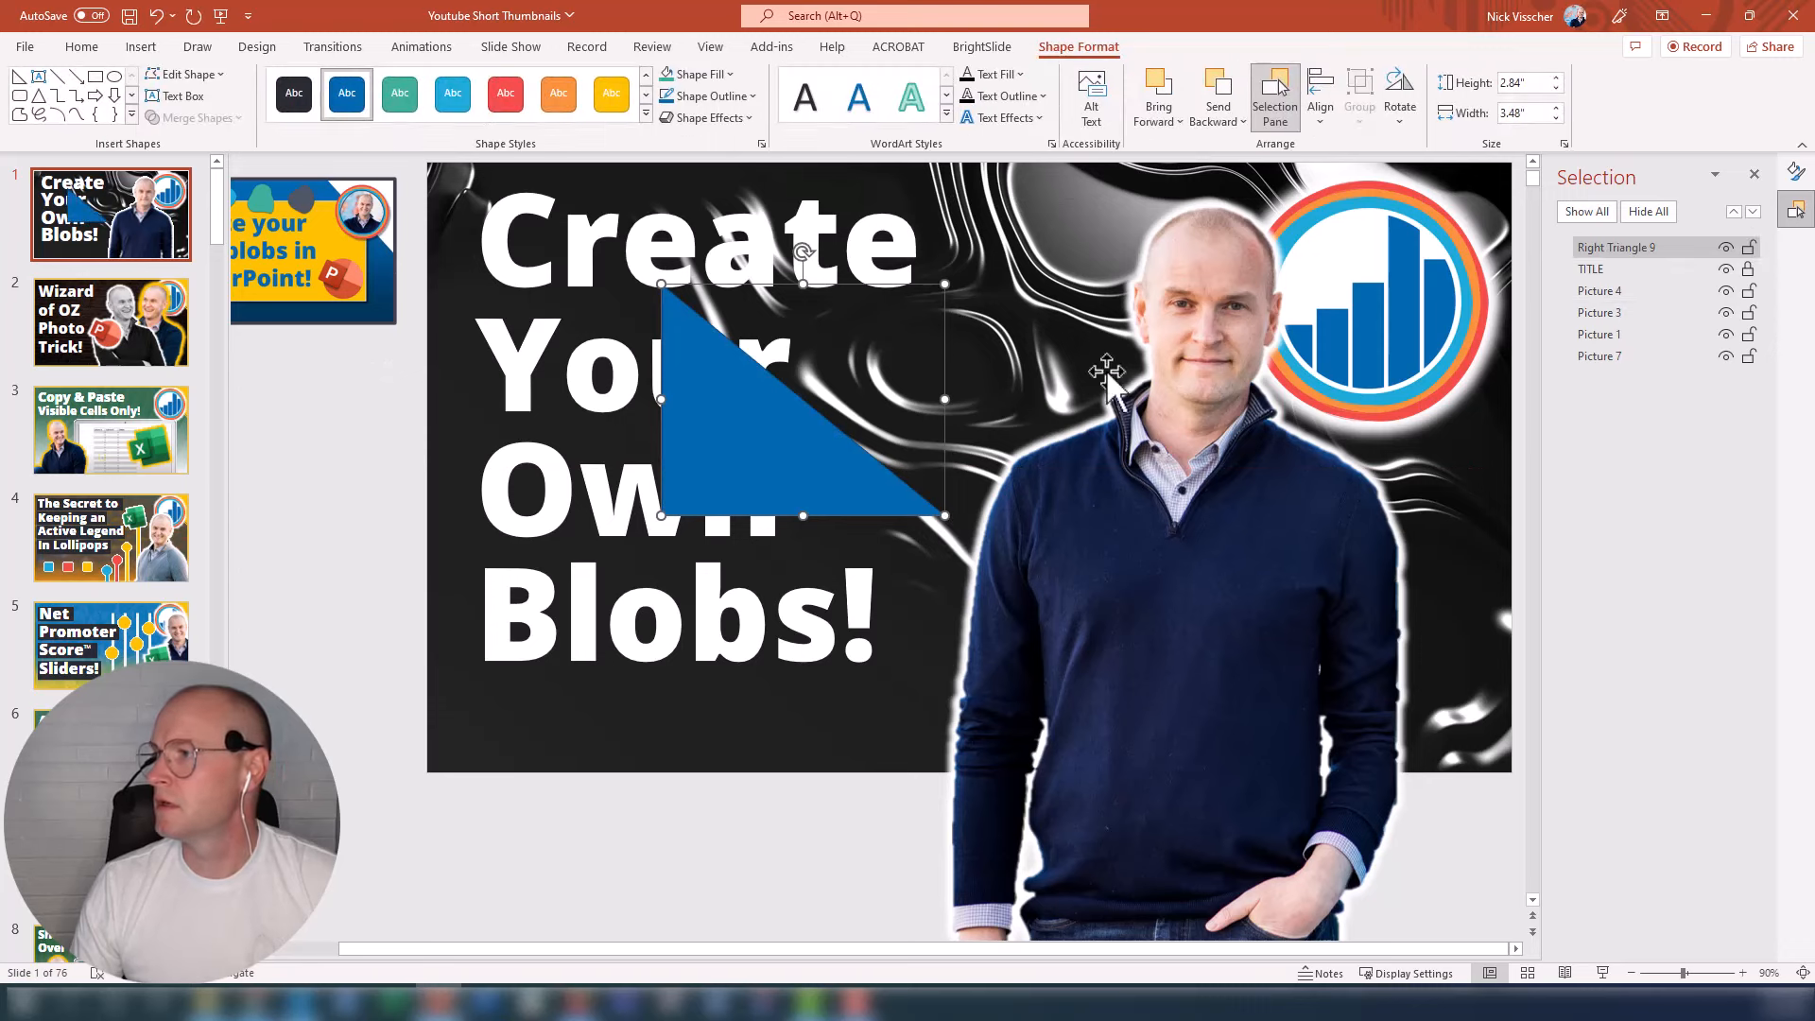
pyautogui.click(1398, 94)
pyautogui.click(1433, 227)
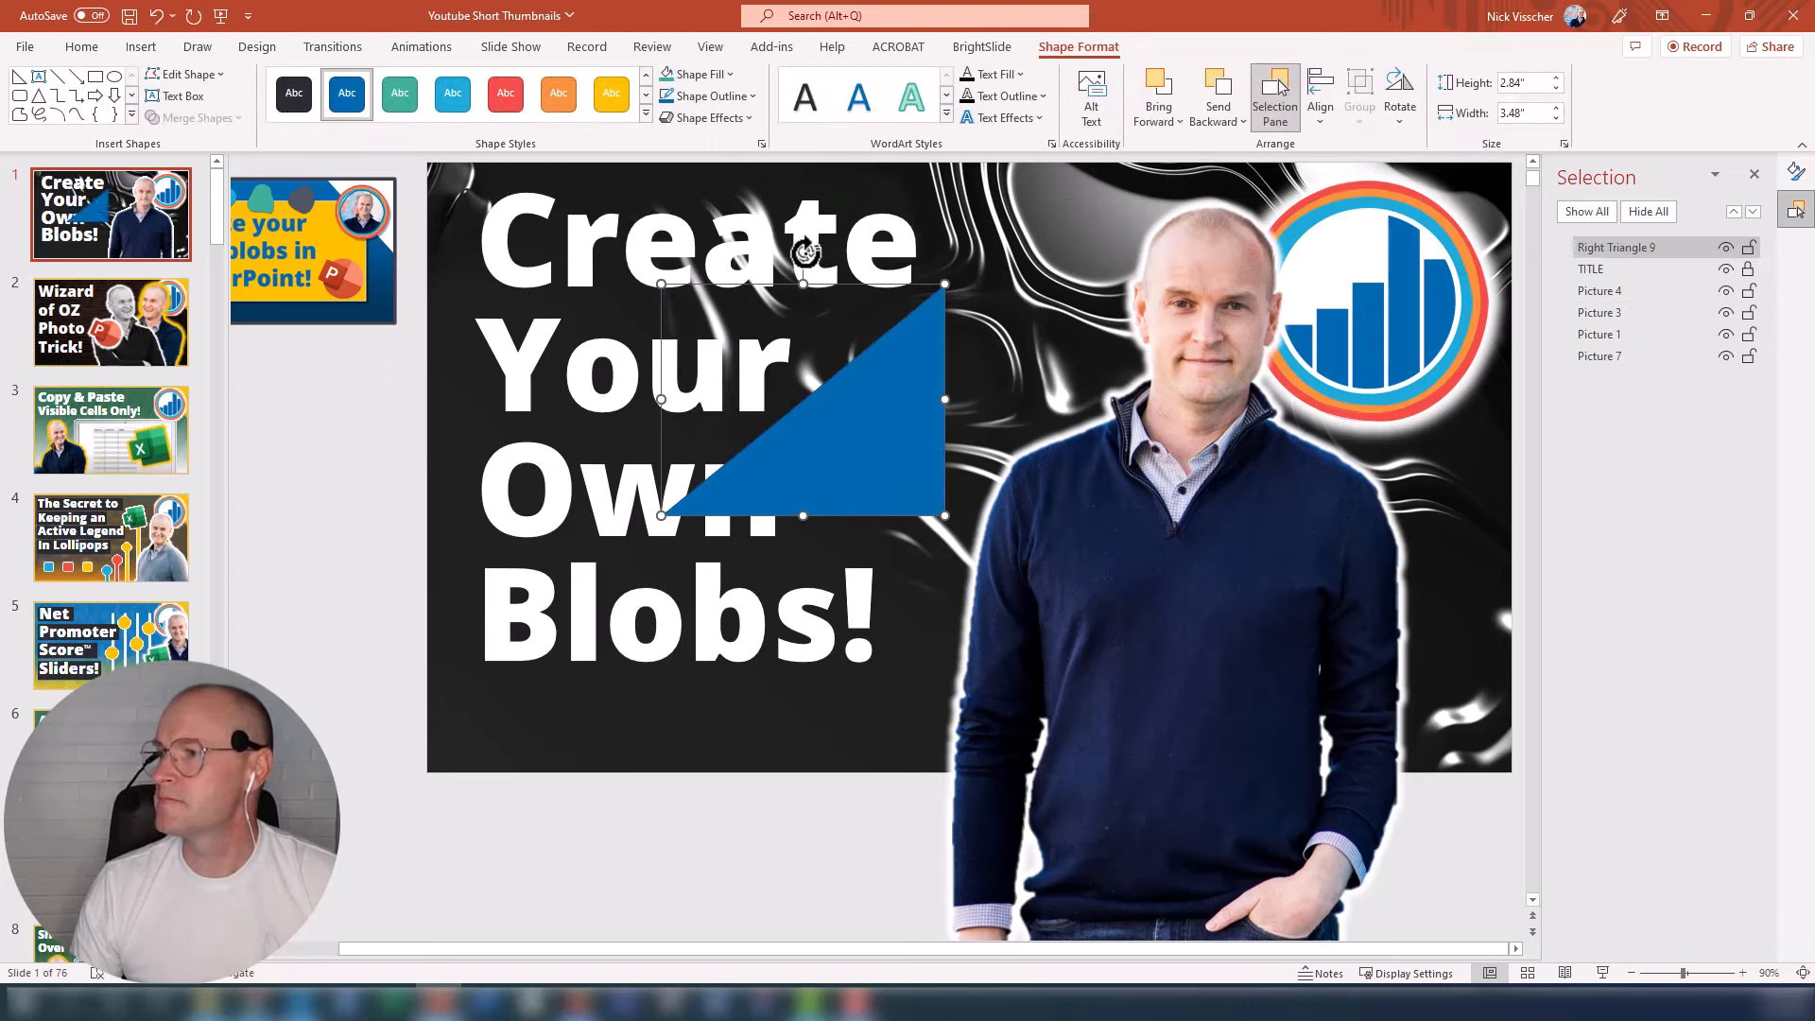
pyautogui.moveTo(808, 254); pyautogui.dragTo(695, 400)
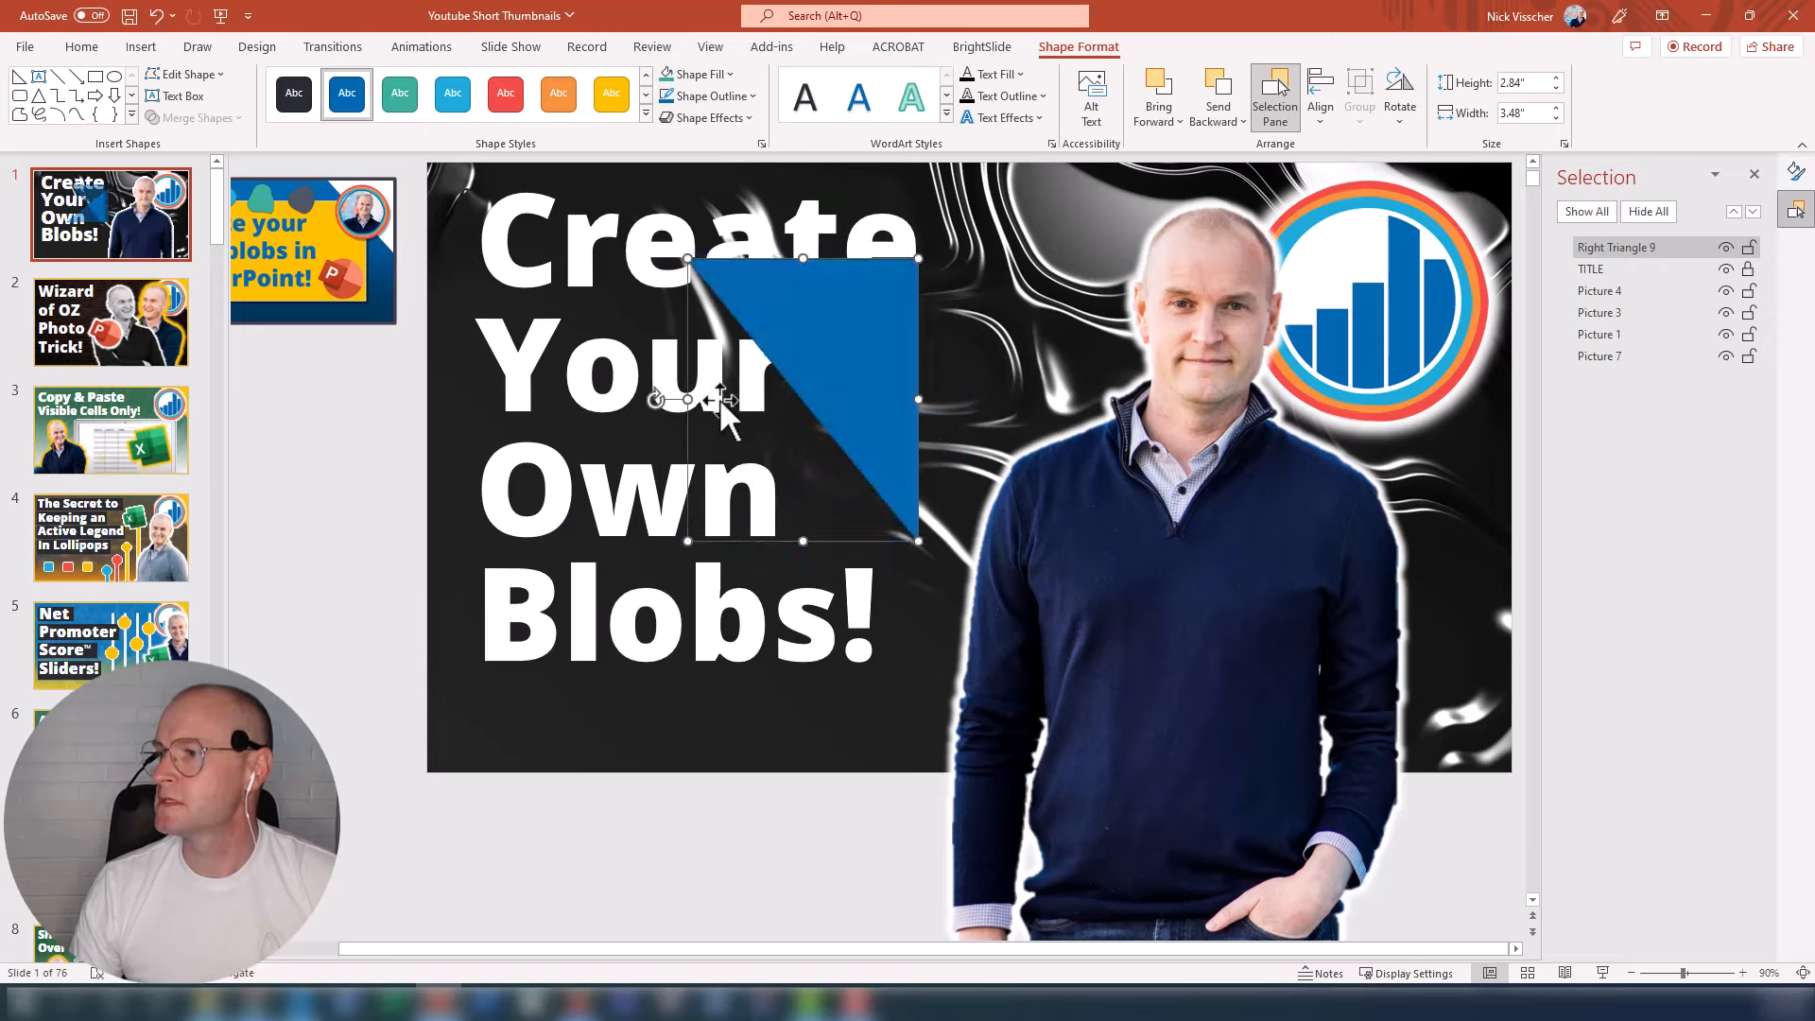
pyautogui.moveTo(802, 542); pyautogui.dragTo(802, 499)
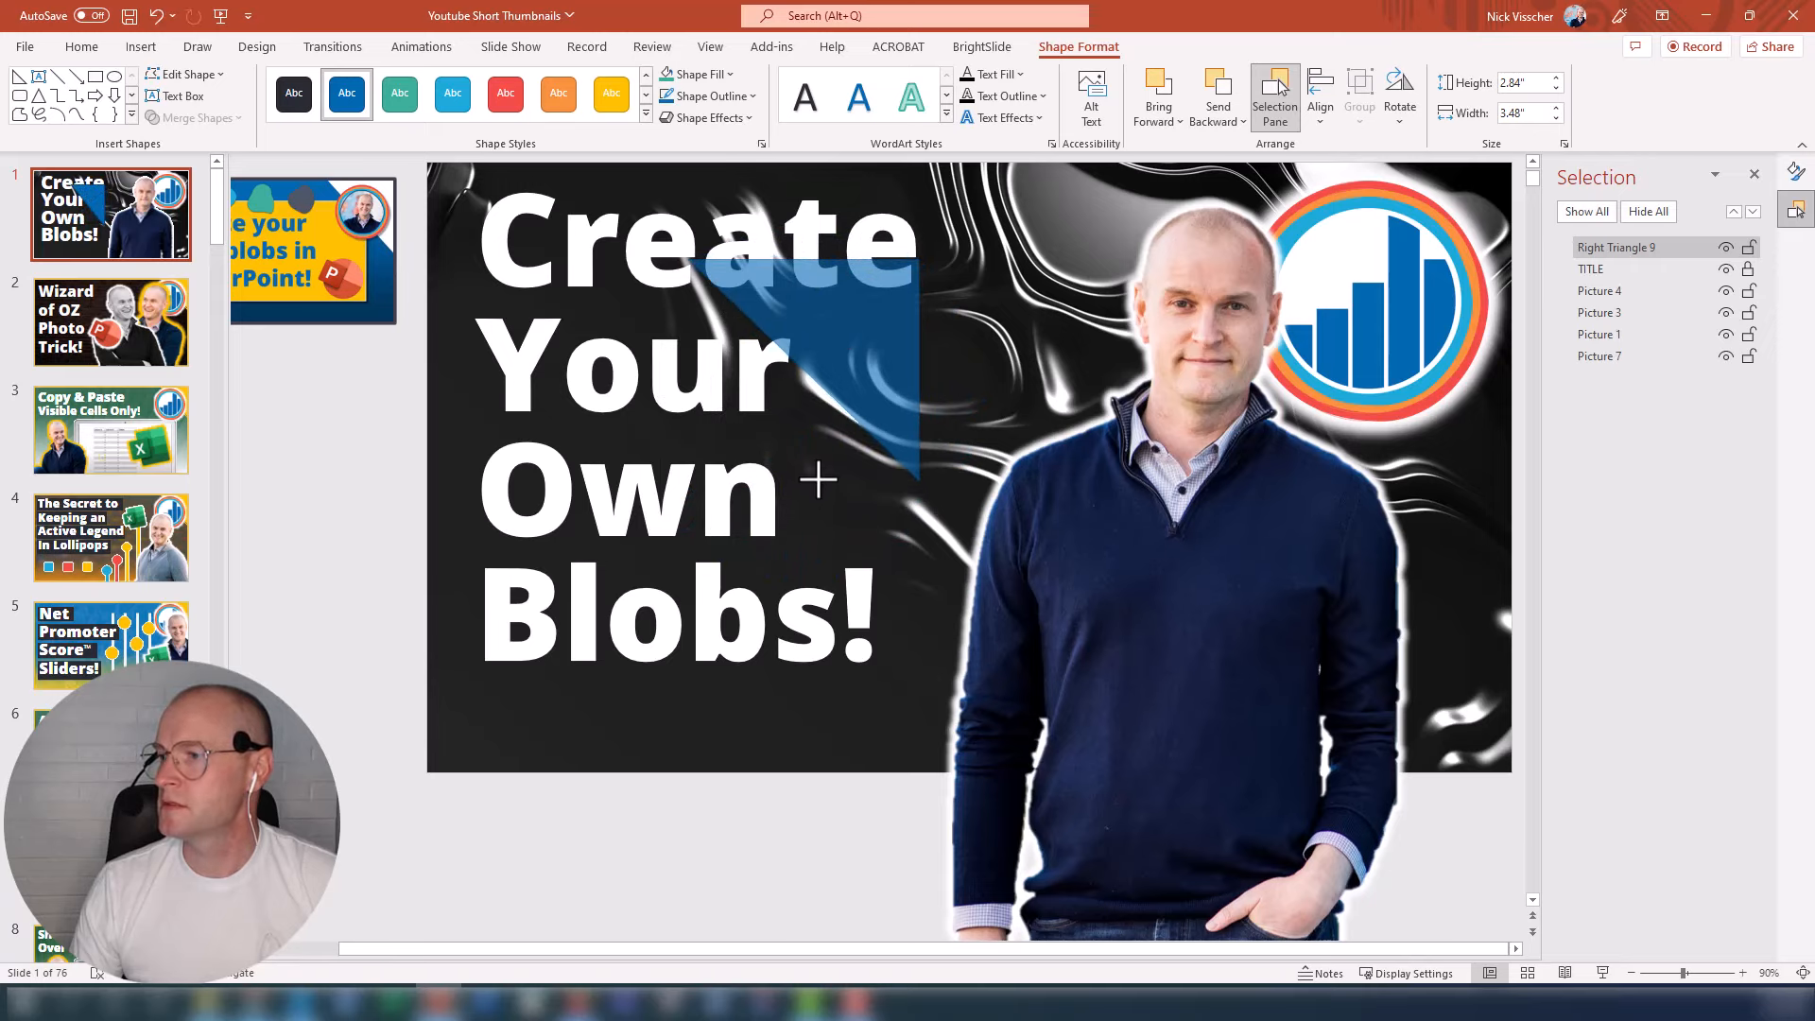
pyautogui.moveTo(926, 365); pyautogui.dragTo(1419, 255)
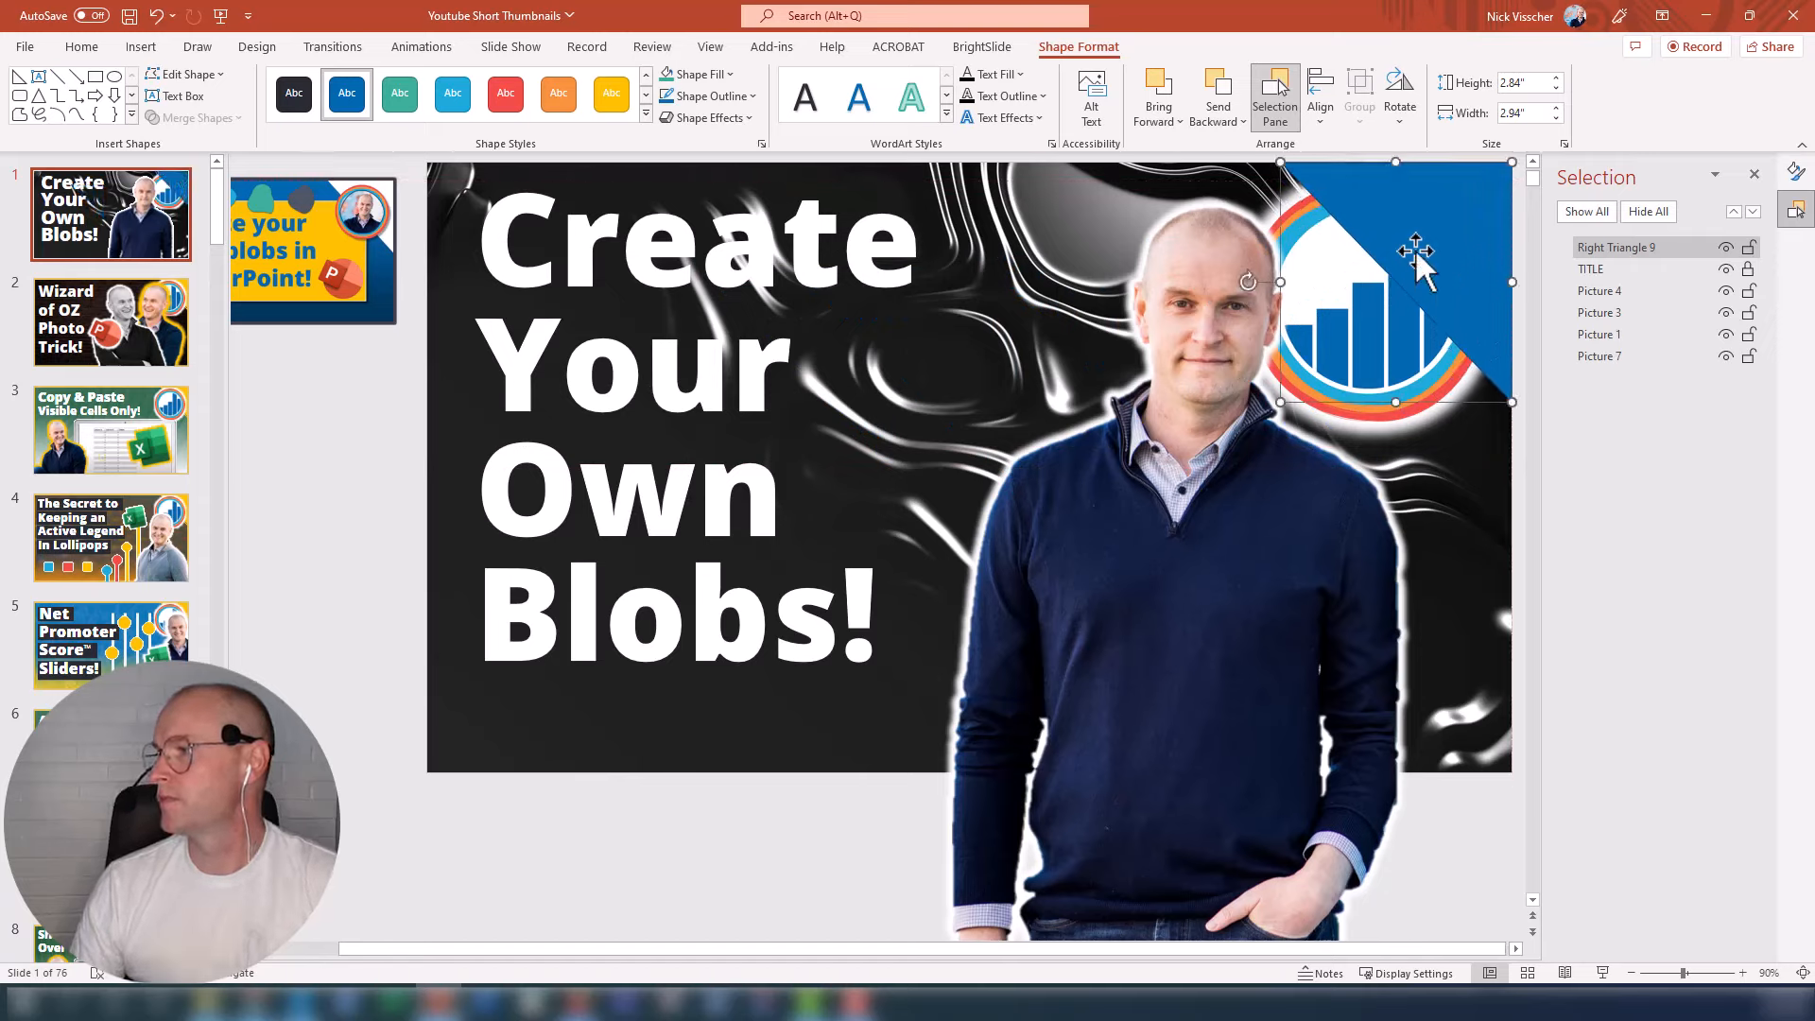
# Step: Give the corner triangle the yellow shape style, leaving its outline unchanged
pyautogui.click(755, 96)
pyautogui.click(748, 102)
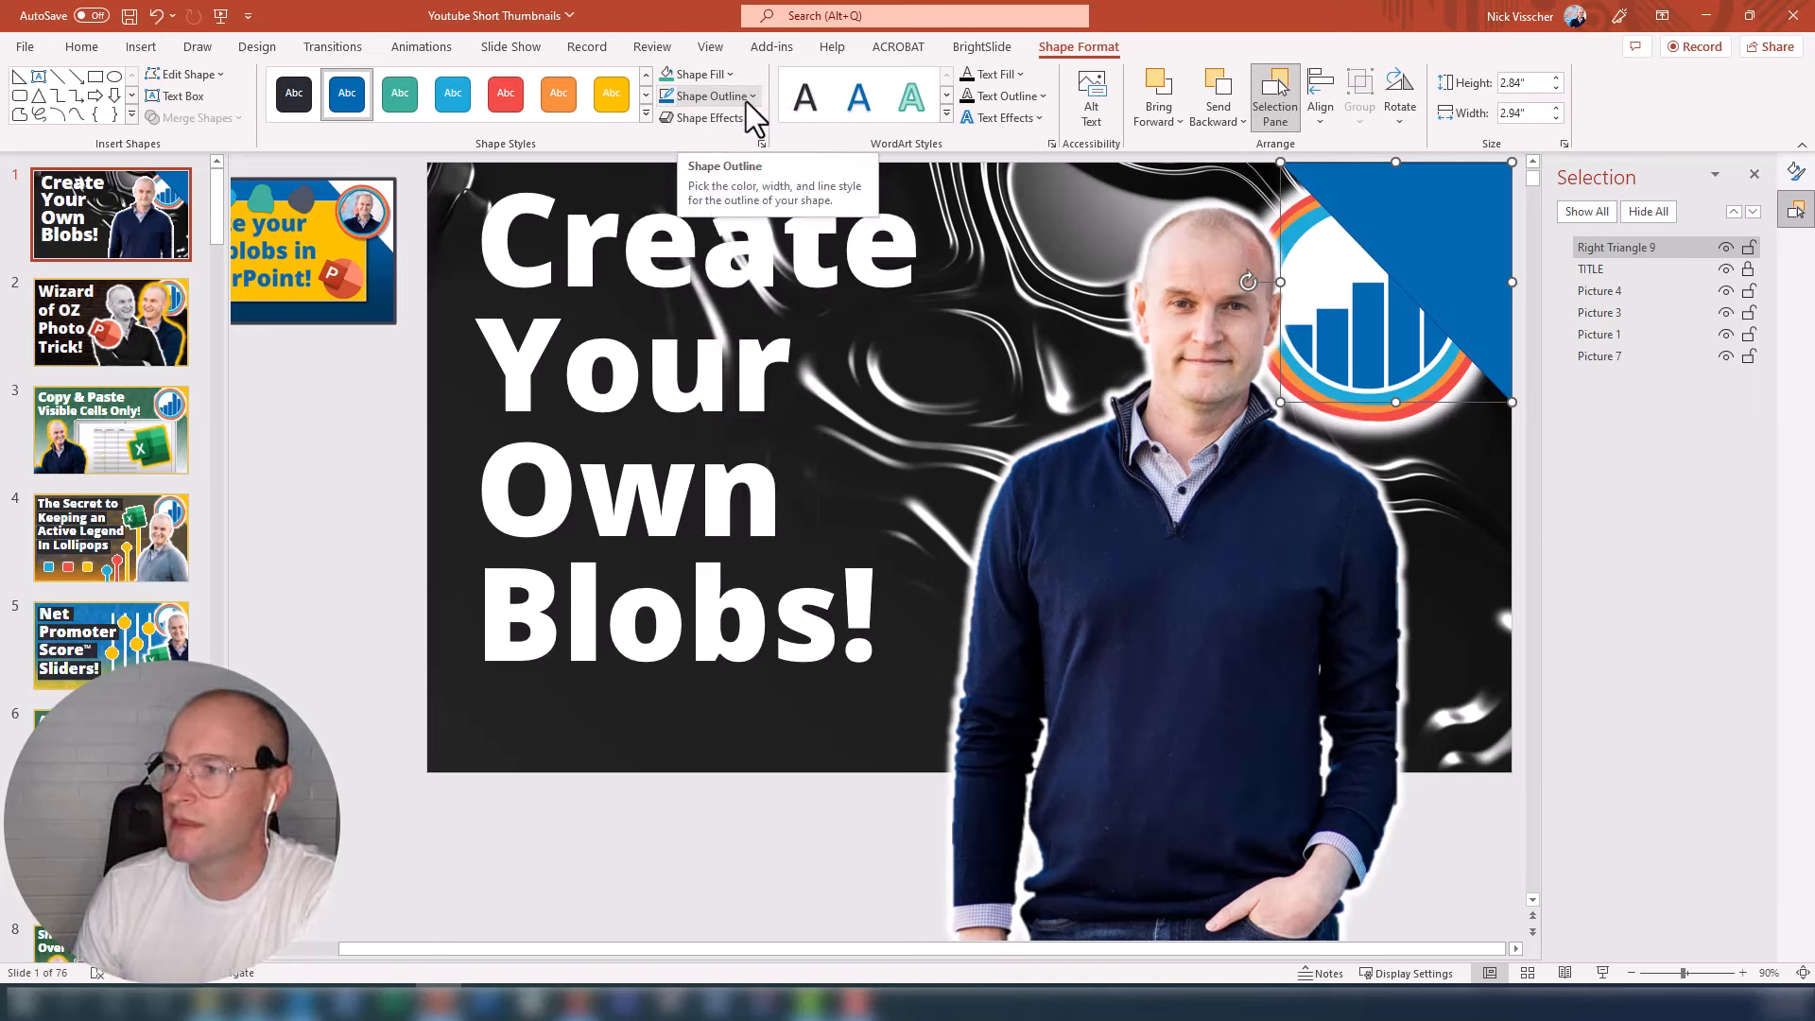
pyautogui.click(562, 97)
pyautogui.click(610, 97)
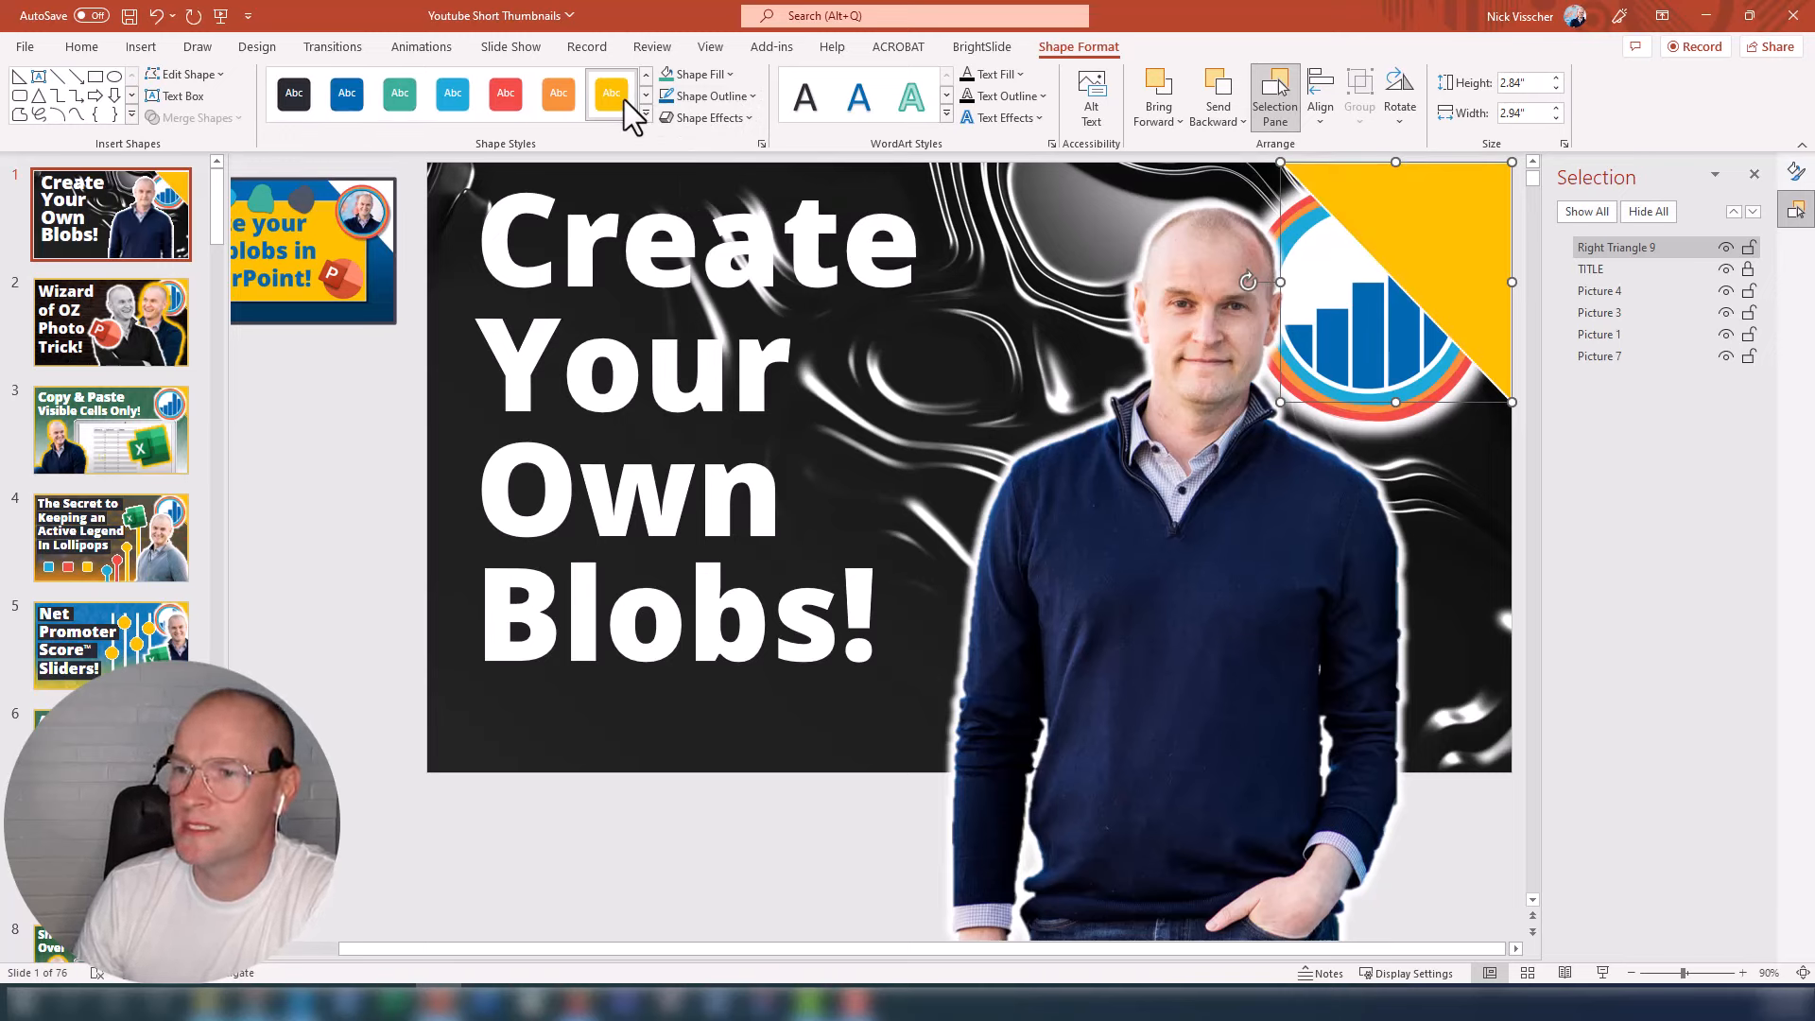
pyautogui.click(734, 97)
pyautogui.click(809, 144)
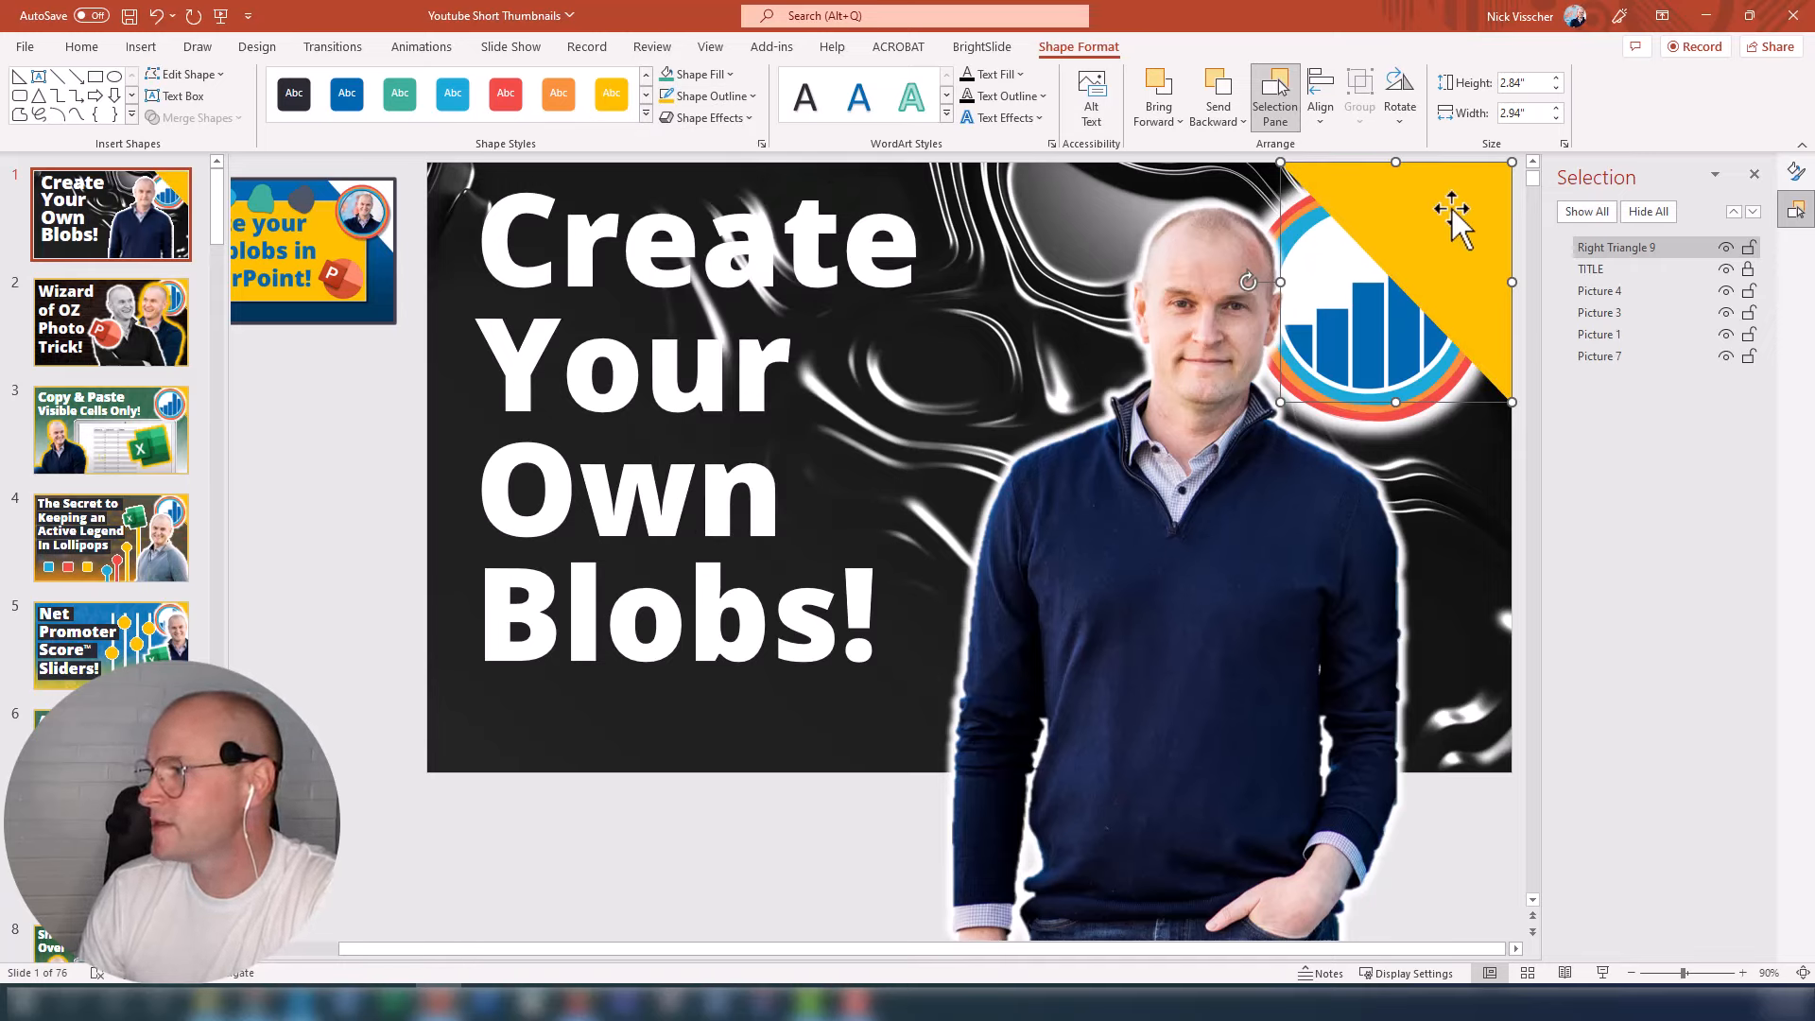
# Step: In Format Shape, apply a sketched line style to the yellow triangle's outline
pyautogui.rightClick(1481, 200)
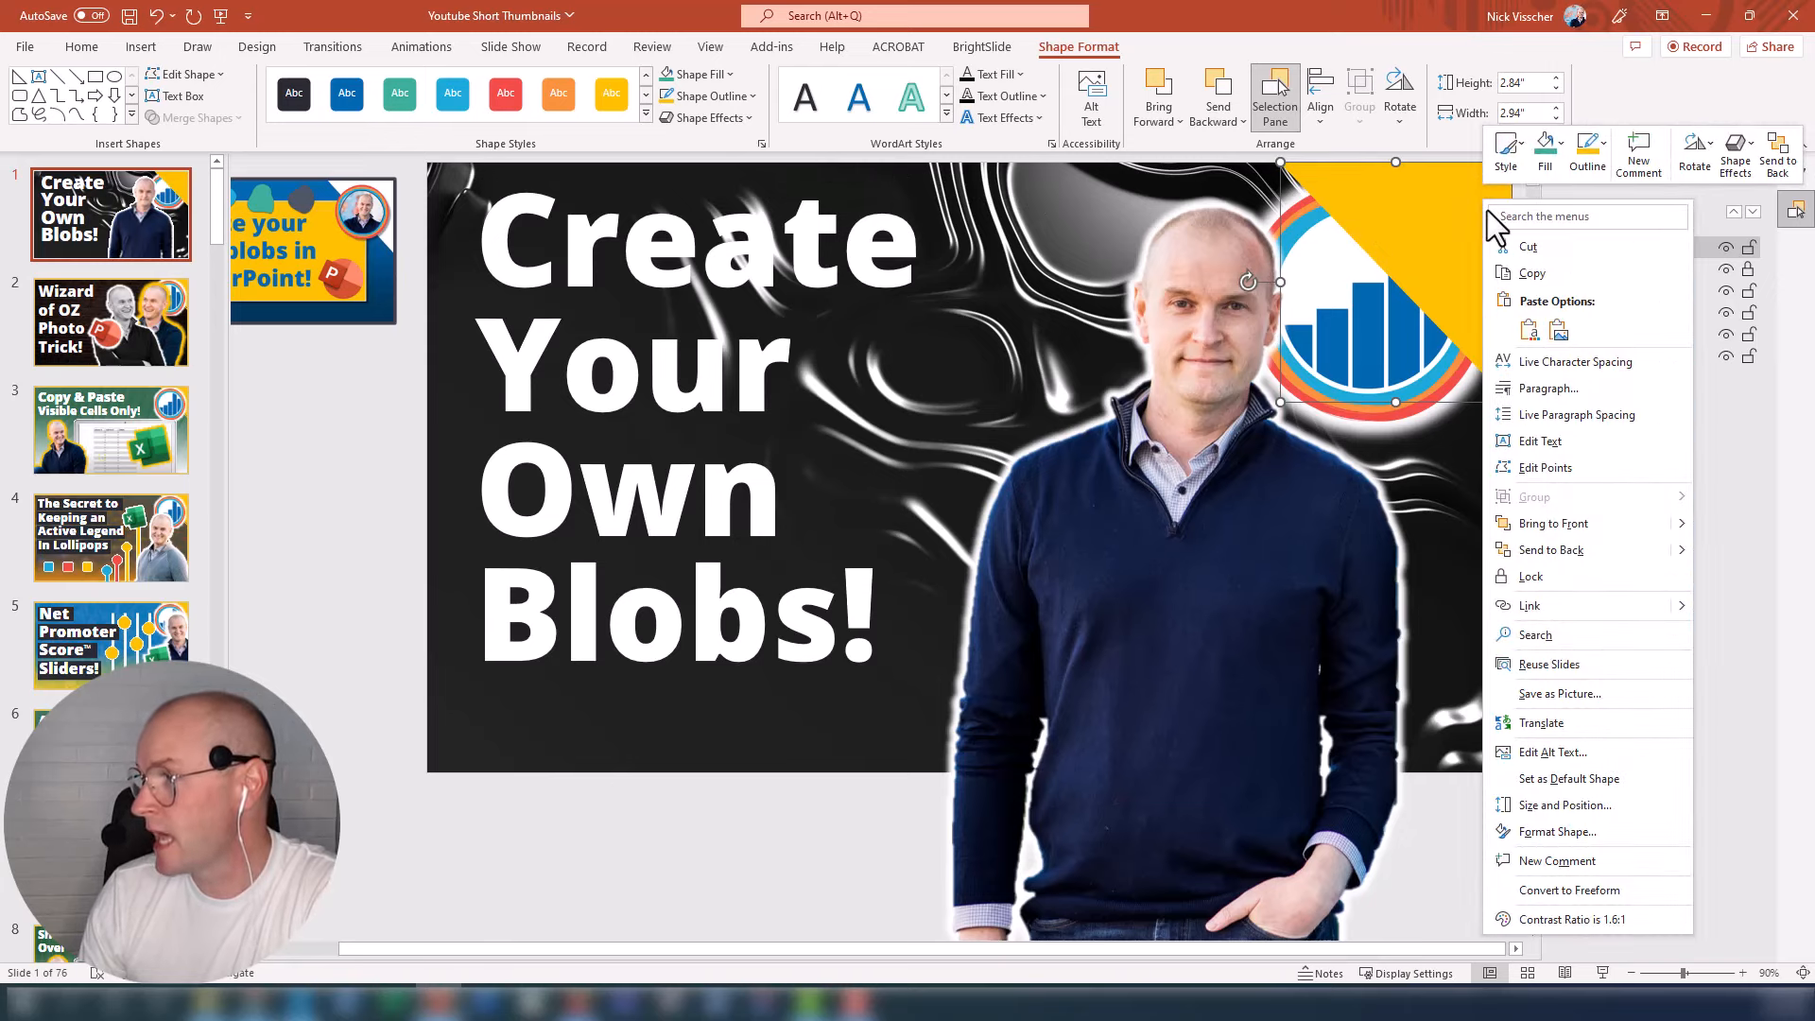
pyautogui.click(1555, 831)
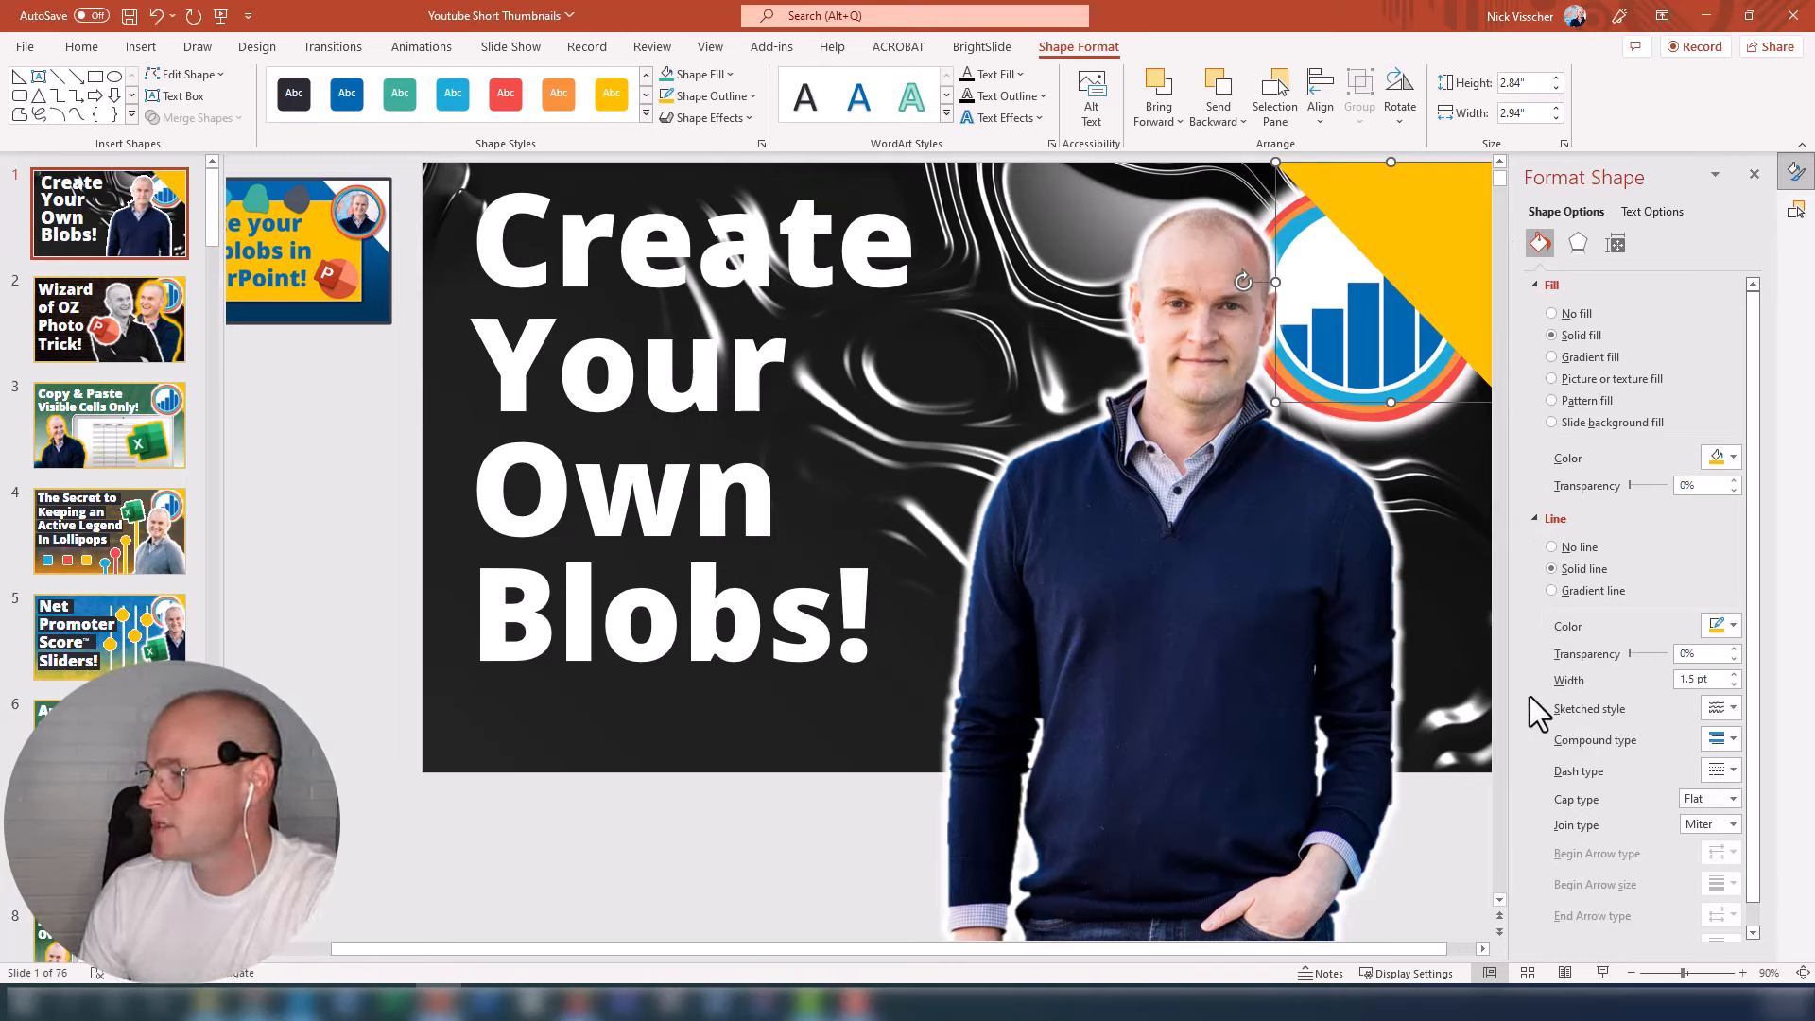
pyautogui.click(1720, 709)
pyautogui.click(1727, 781)
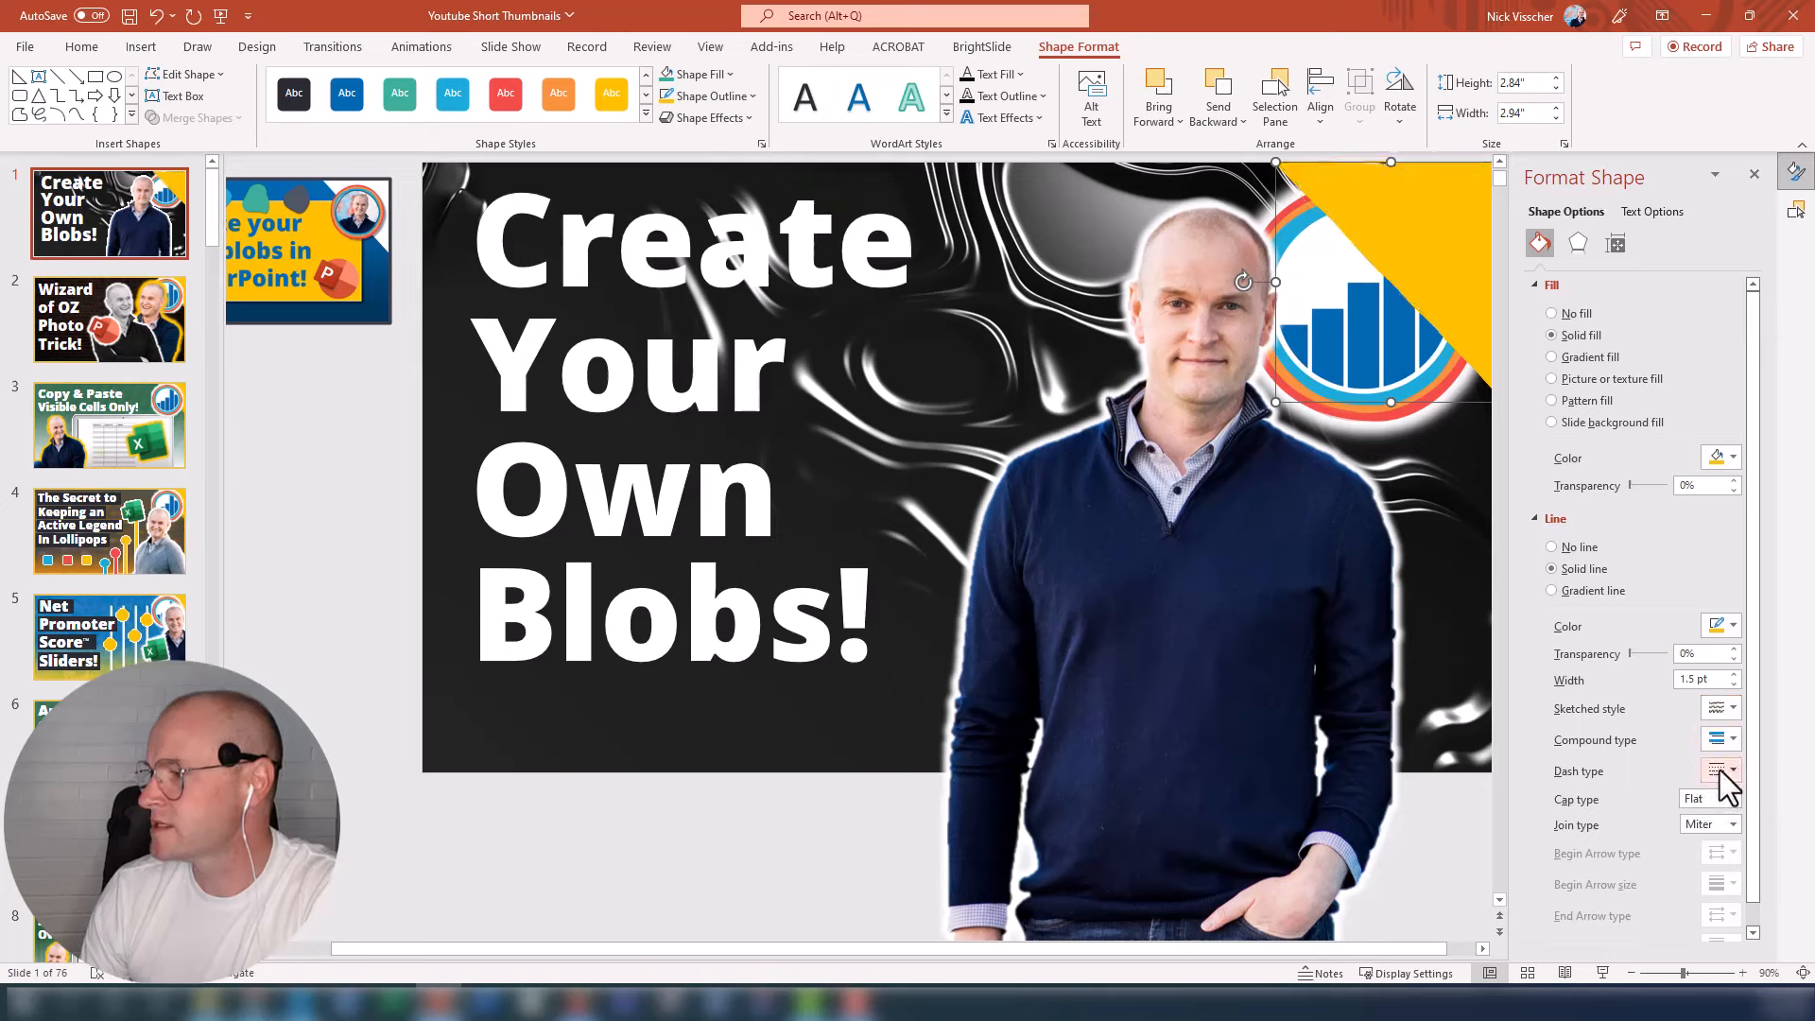
pyautogui.click(1727, 773)
pyautogui.click(1727, 773)
pyautogui.click(1720, 710)
pyautogui.click(1755, 812)
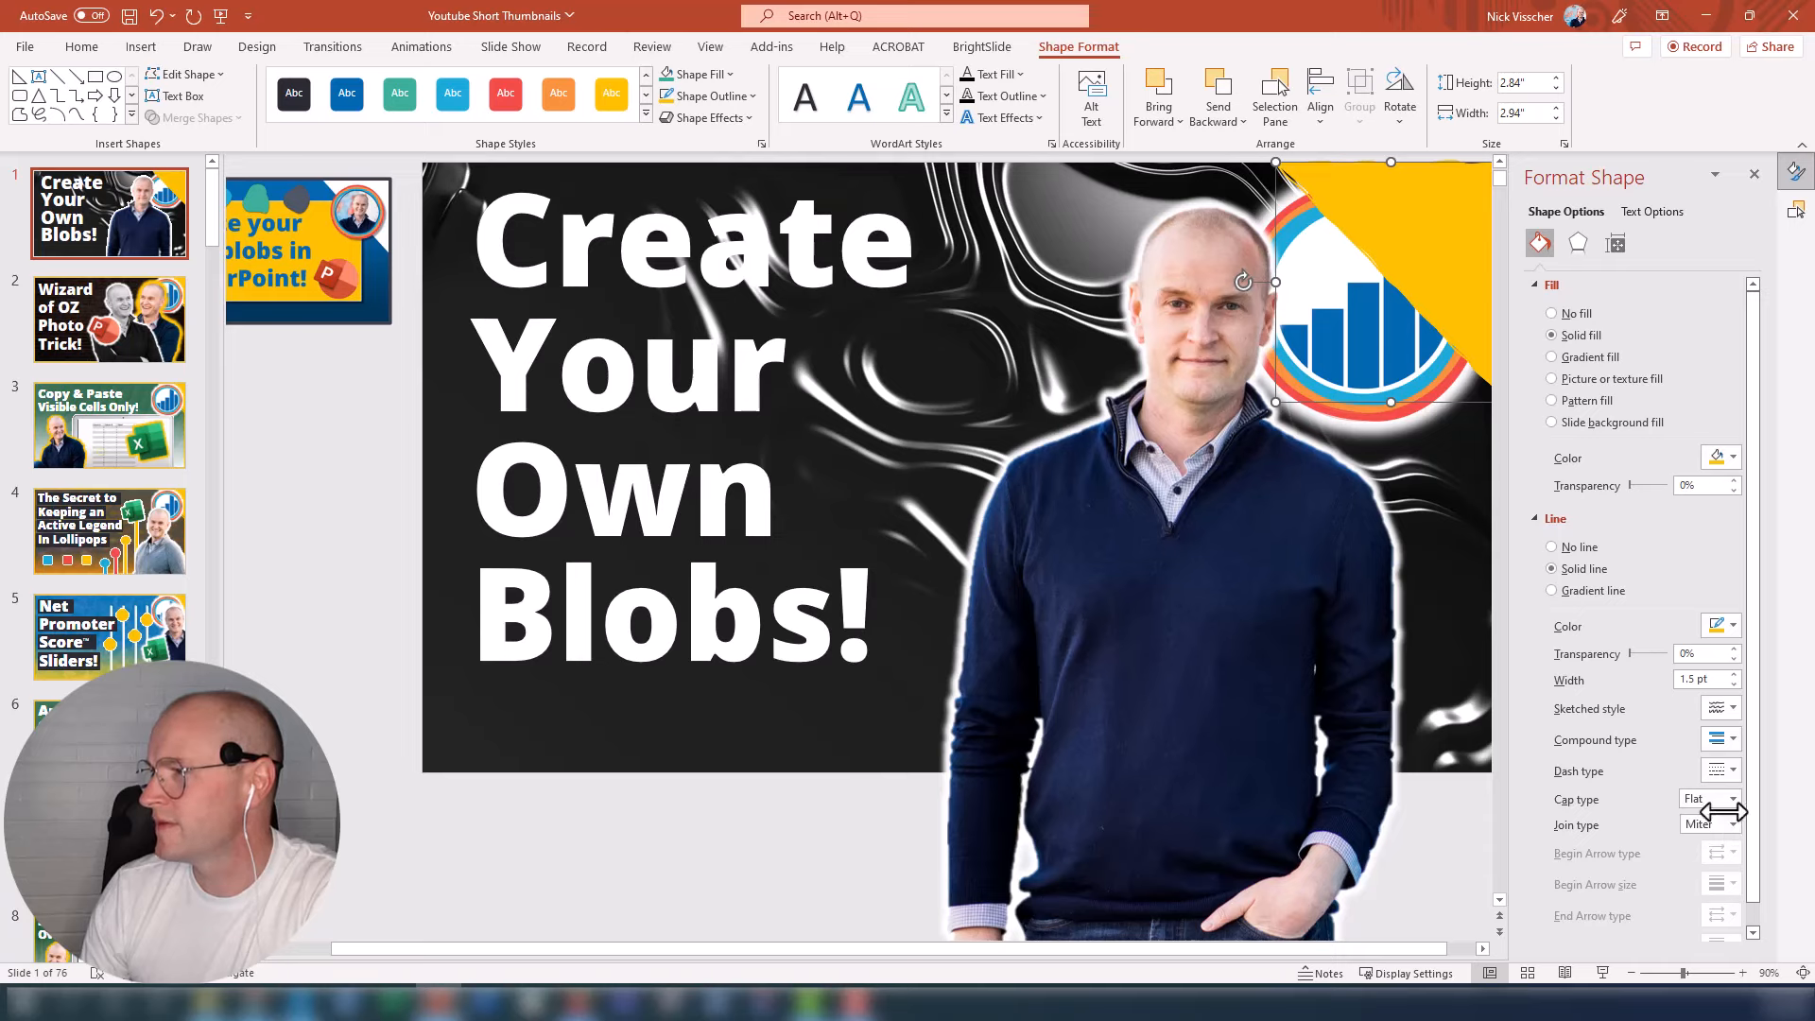
pyautogui.click(1395, 230)
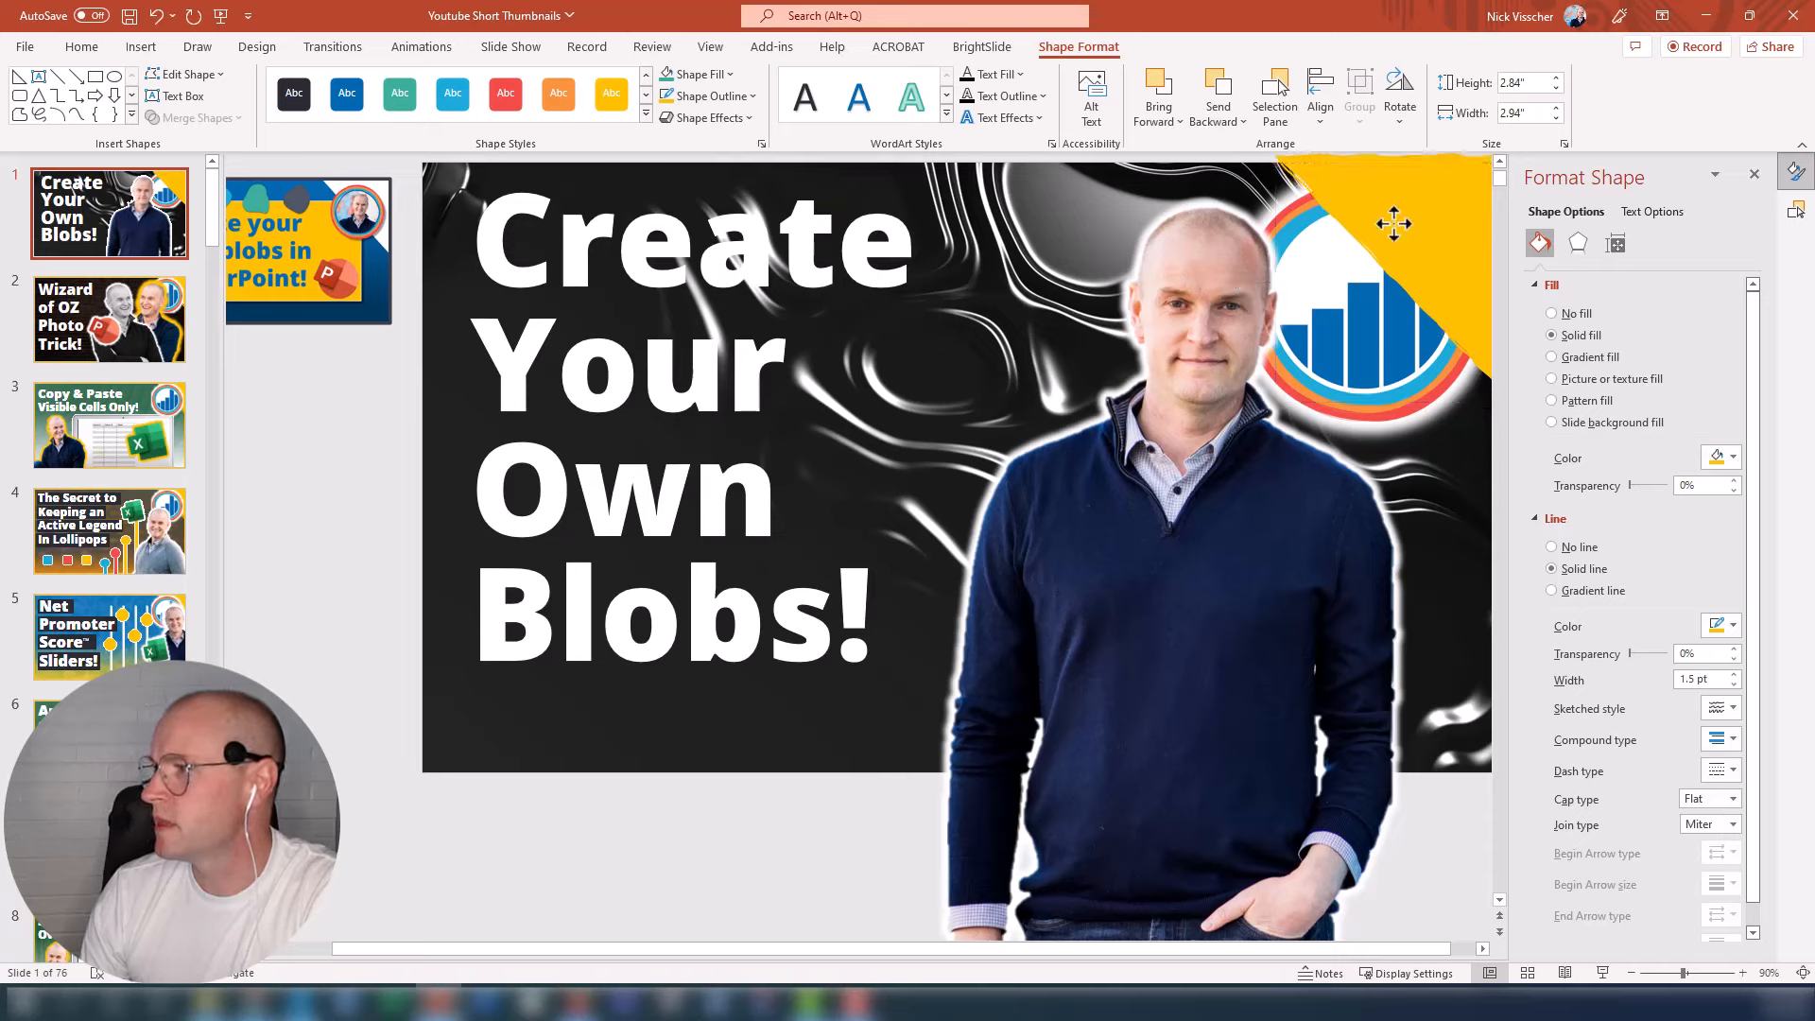
pyautogui.click(1394, 225)
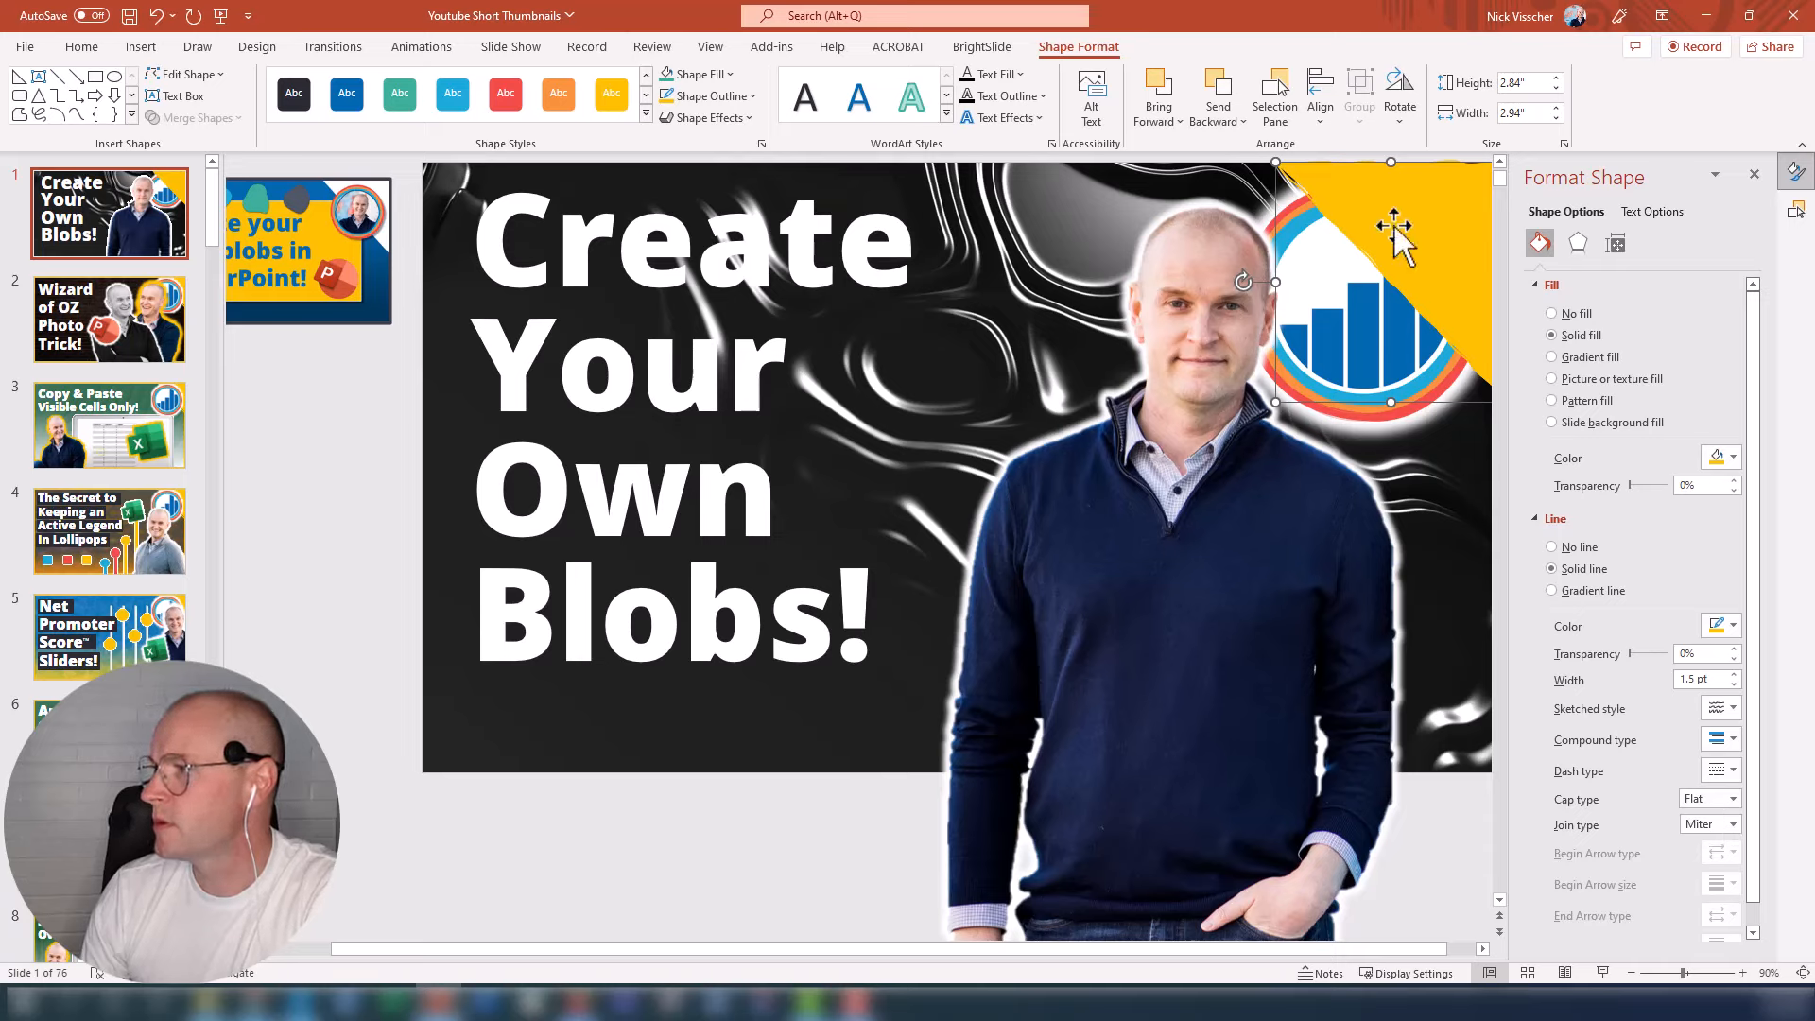
pyautogui.rightClick(1402, 187)
pyautogui.click(1377, 192)
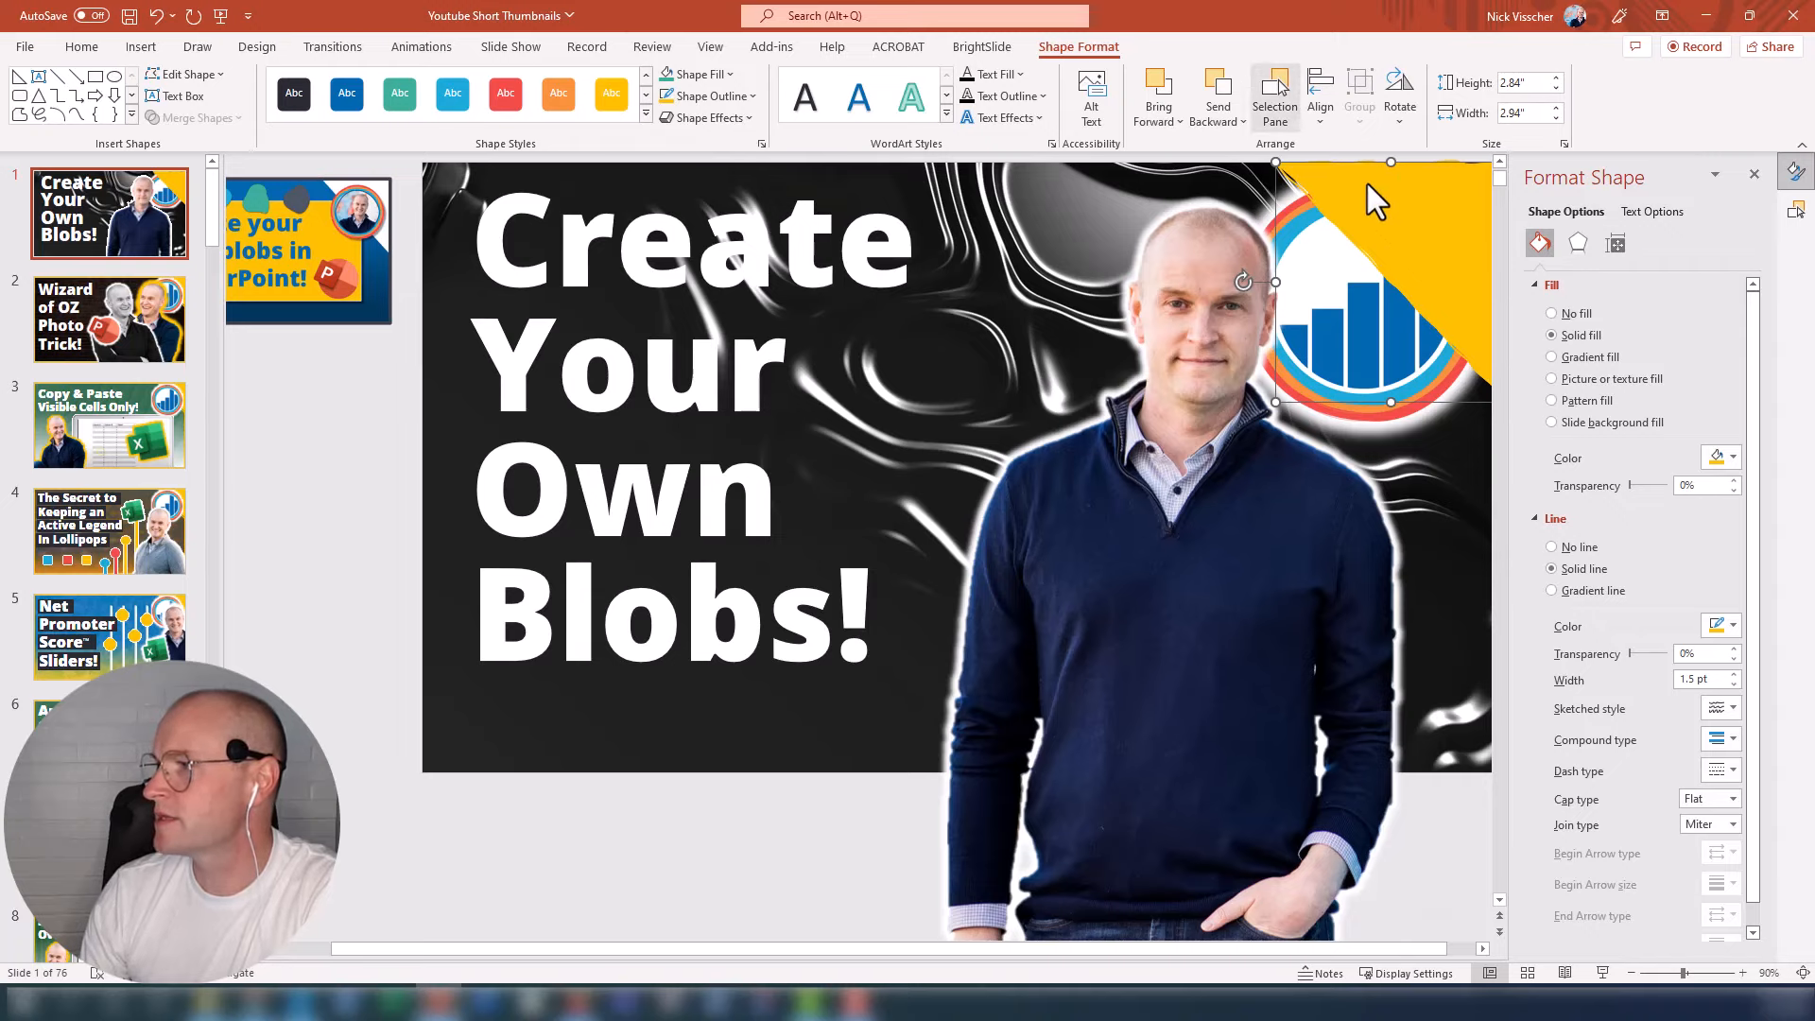
# Step: In the Selection Pane, rename the yellow triangle to 'Logo Triangle'
pyautogui.click(1286, 117)
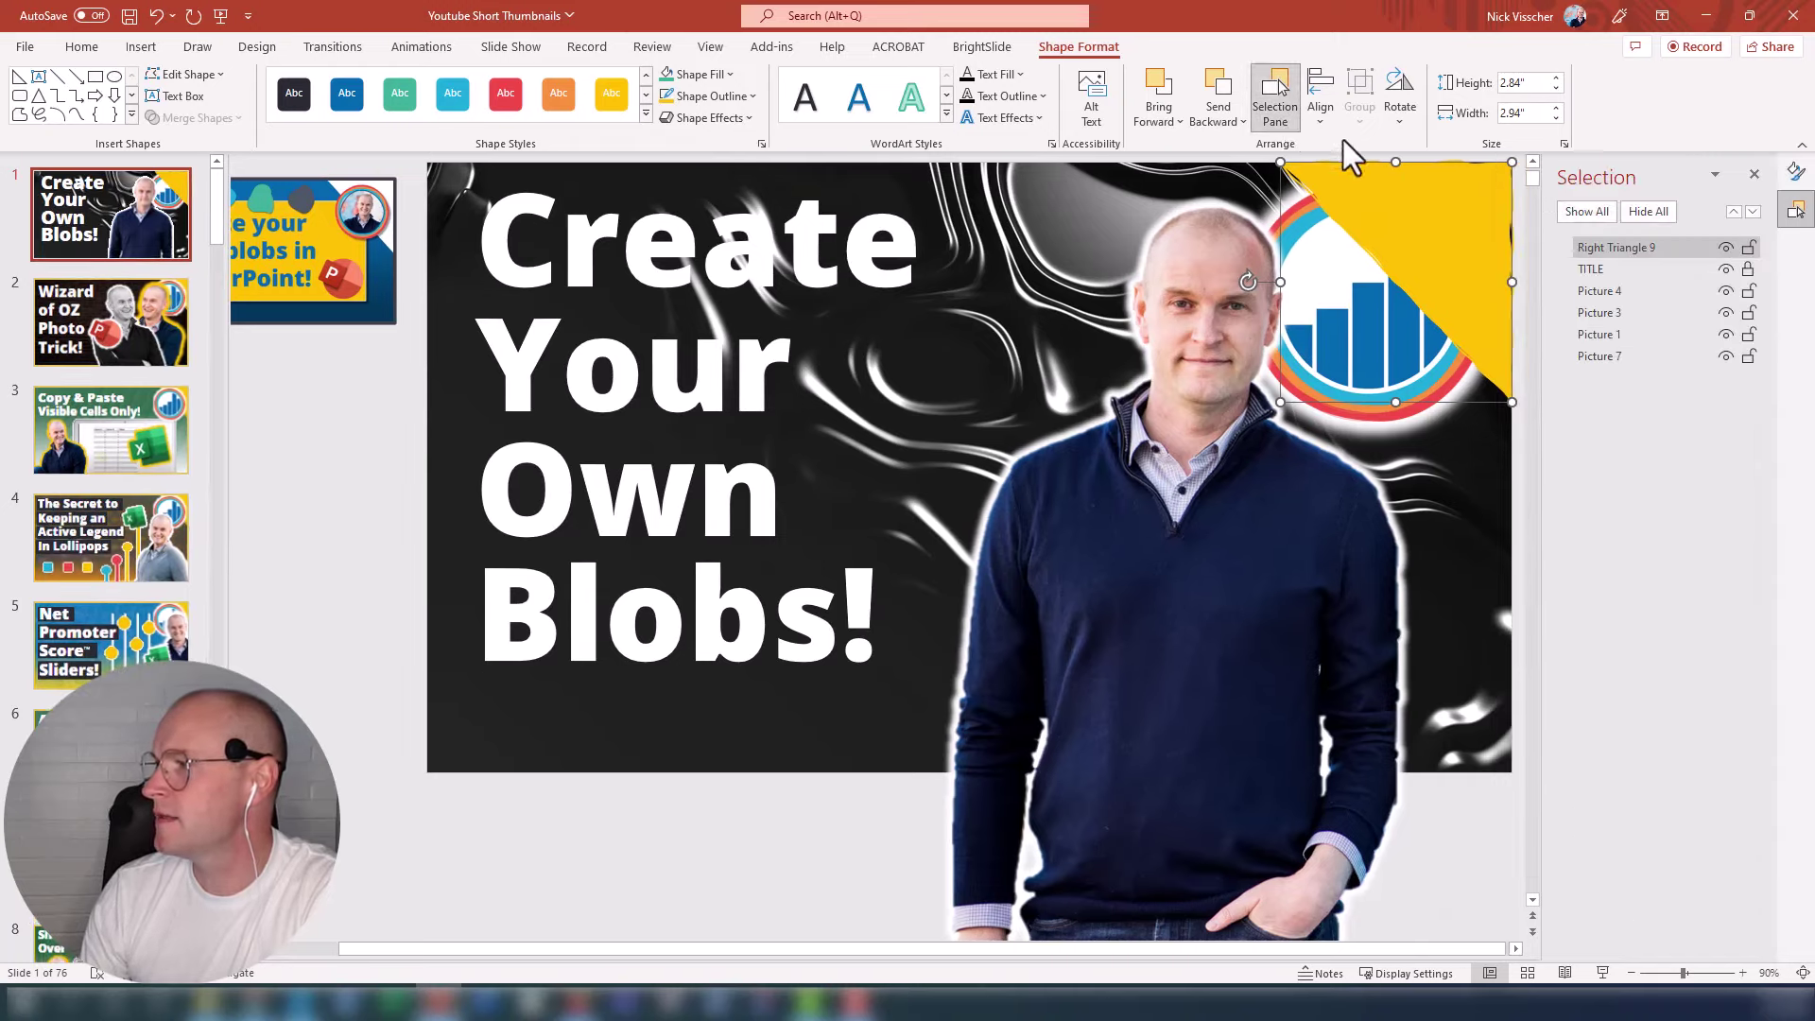
pyautogui.doubleClick(1621, 249)
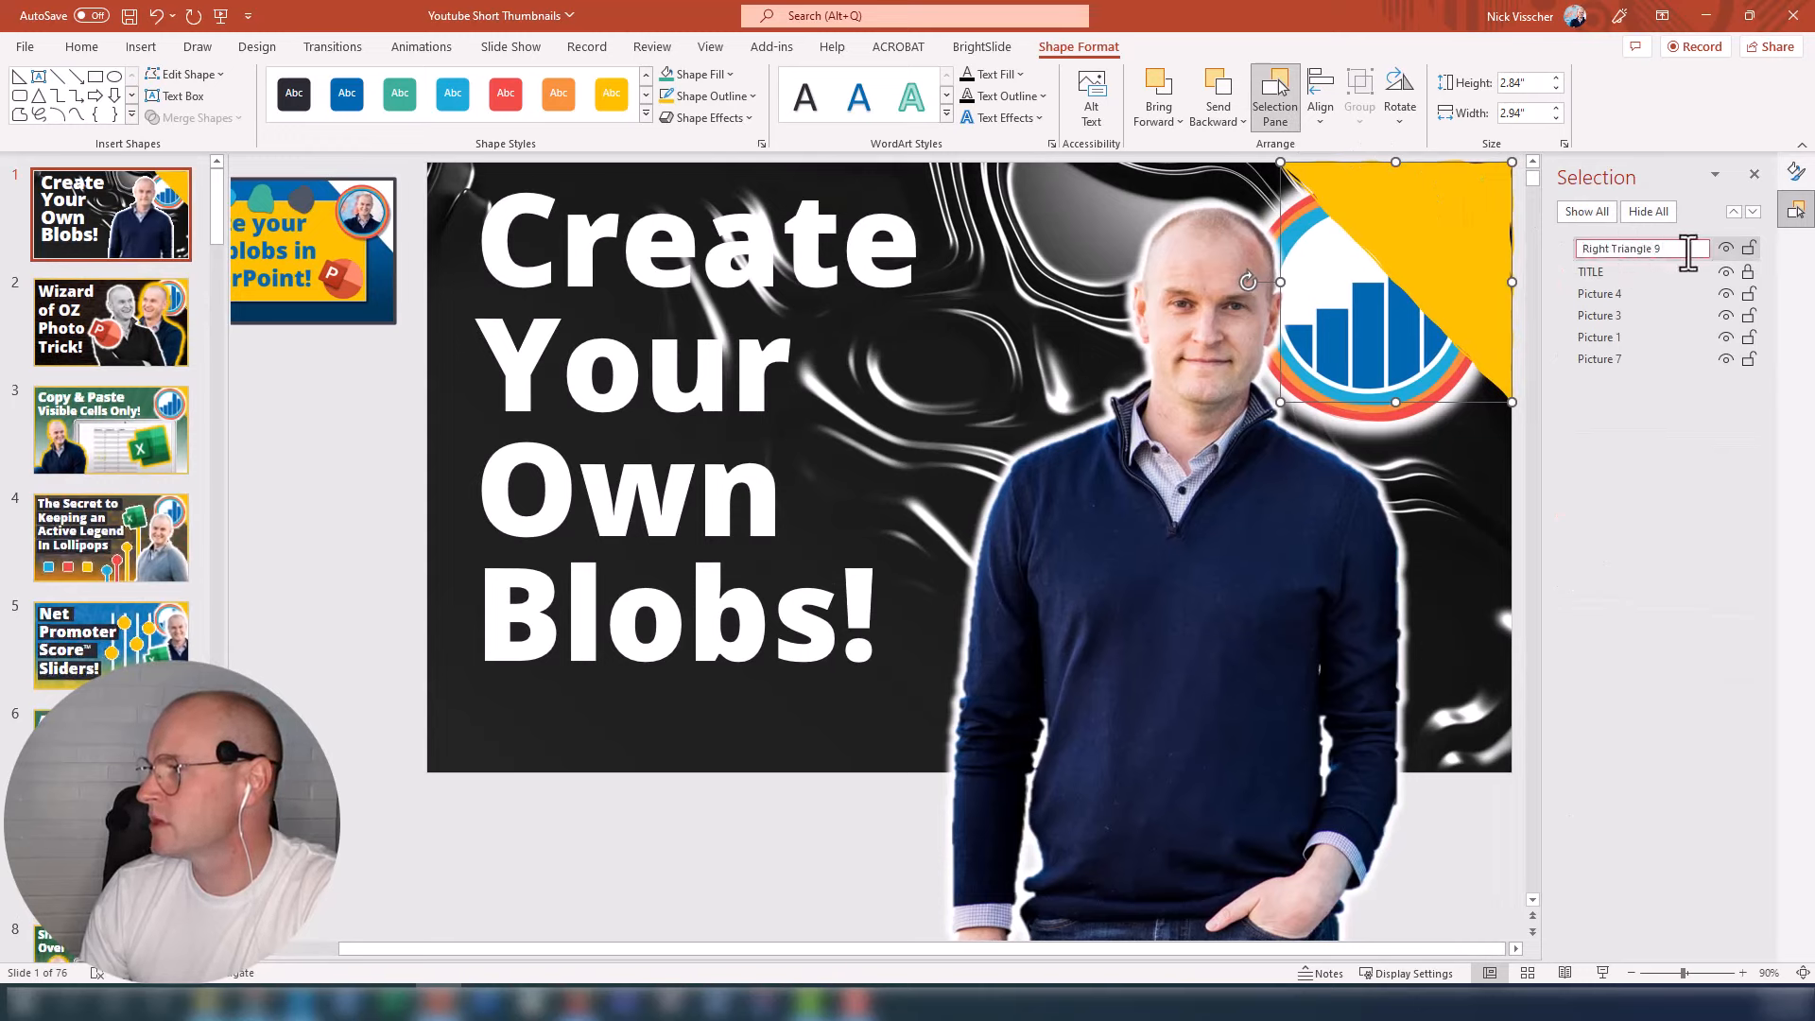
pyautogui.write('y')
pyautogui.write('Logo Train')
pyautogui.press('BackSpace')
pyautogui.press('BackSpace')
pyautogui.press('BackSpace')
pyautogui.write('iangle')
pyautogui.press('Return')
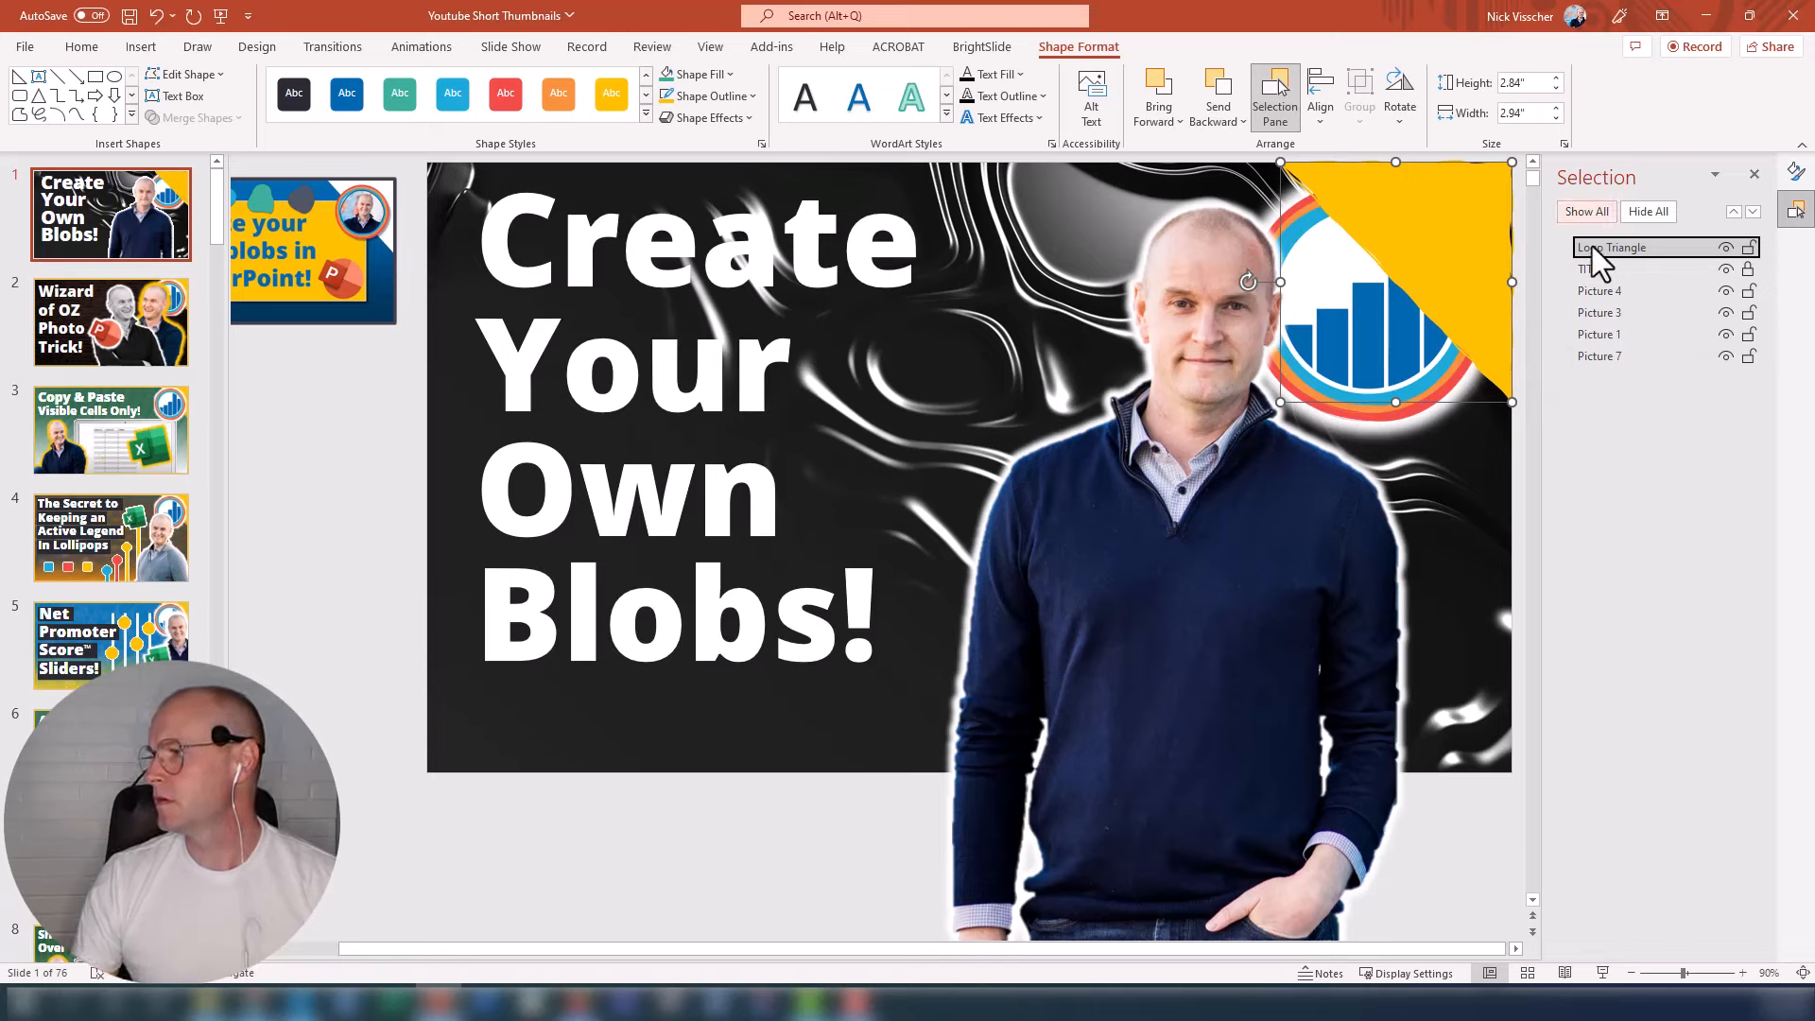
pyautogui.click(1593, 248)
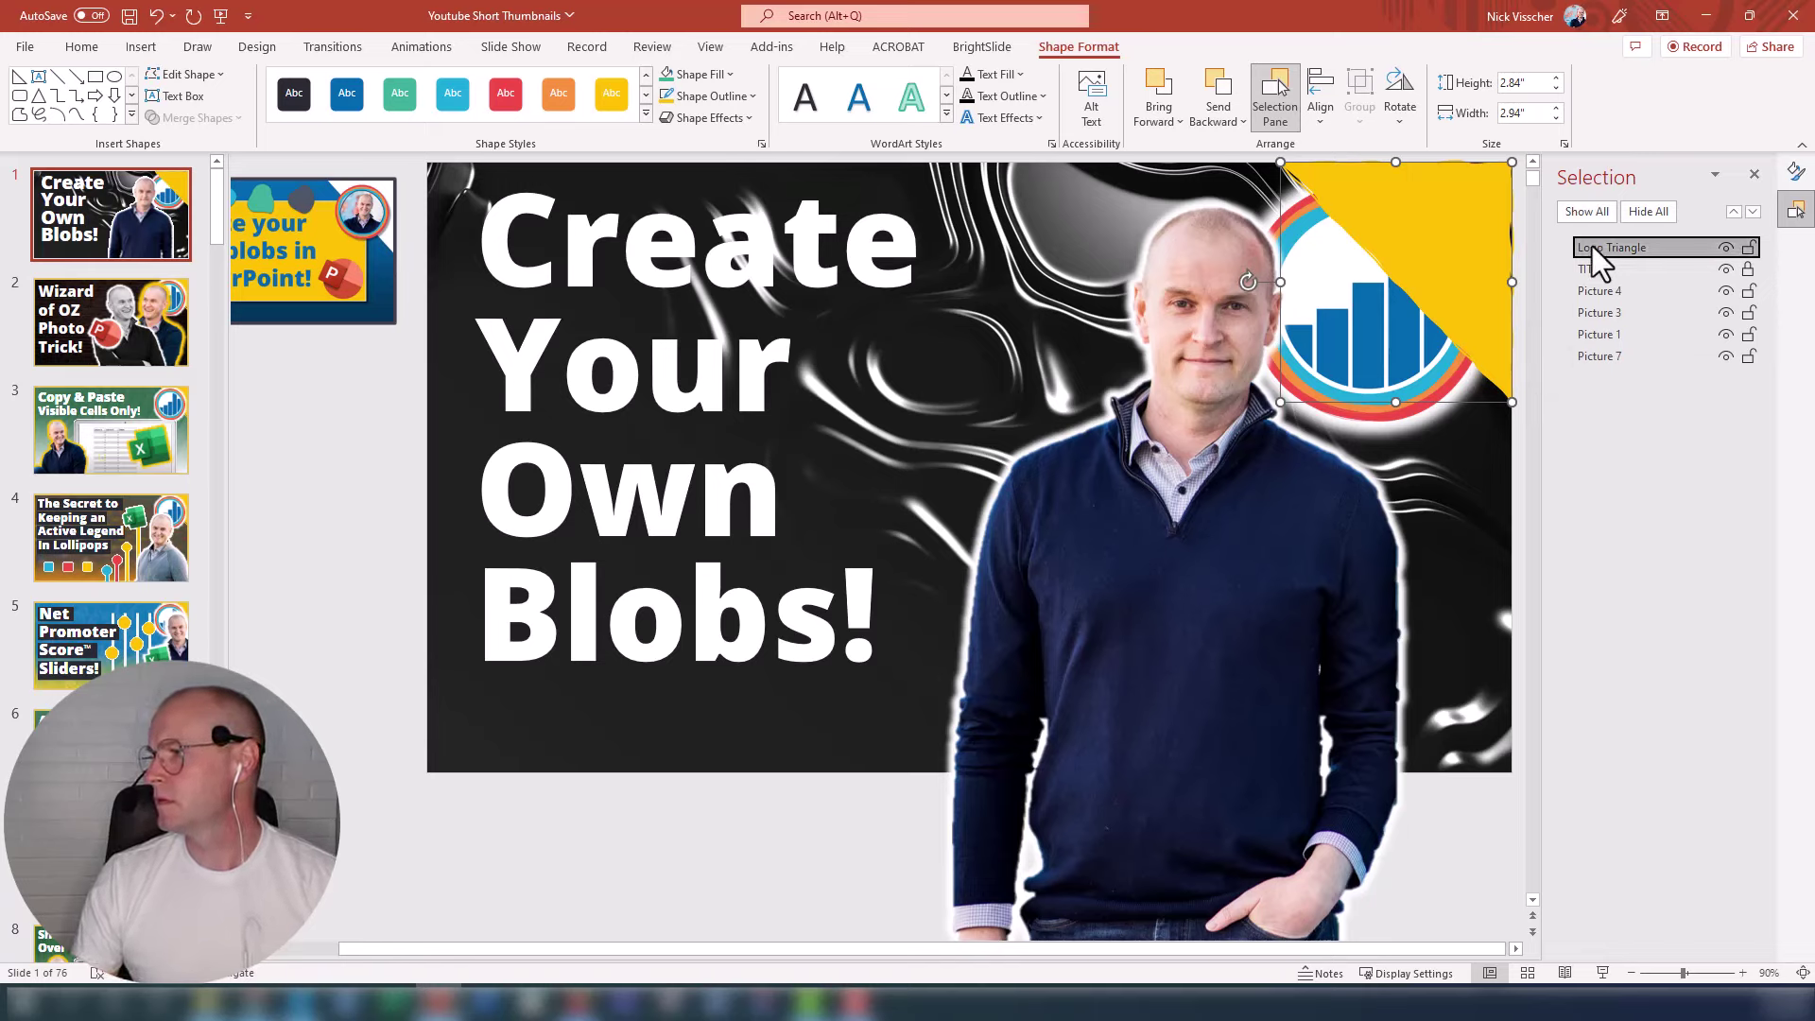
# Step: Rename the presenter picture to 'NICK' and the small thumbnail to 'Previous Image'
pyautogui.click(1594, 293)
pyautogui.keyDown('ctrl'); pyautogui.click(1599, 315); pyautogui.keyUp('ctrl')
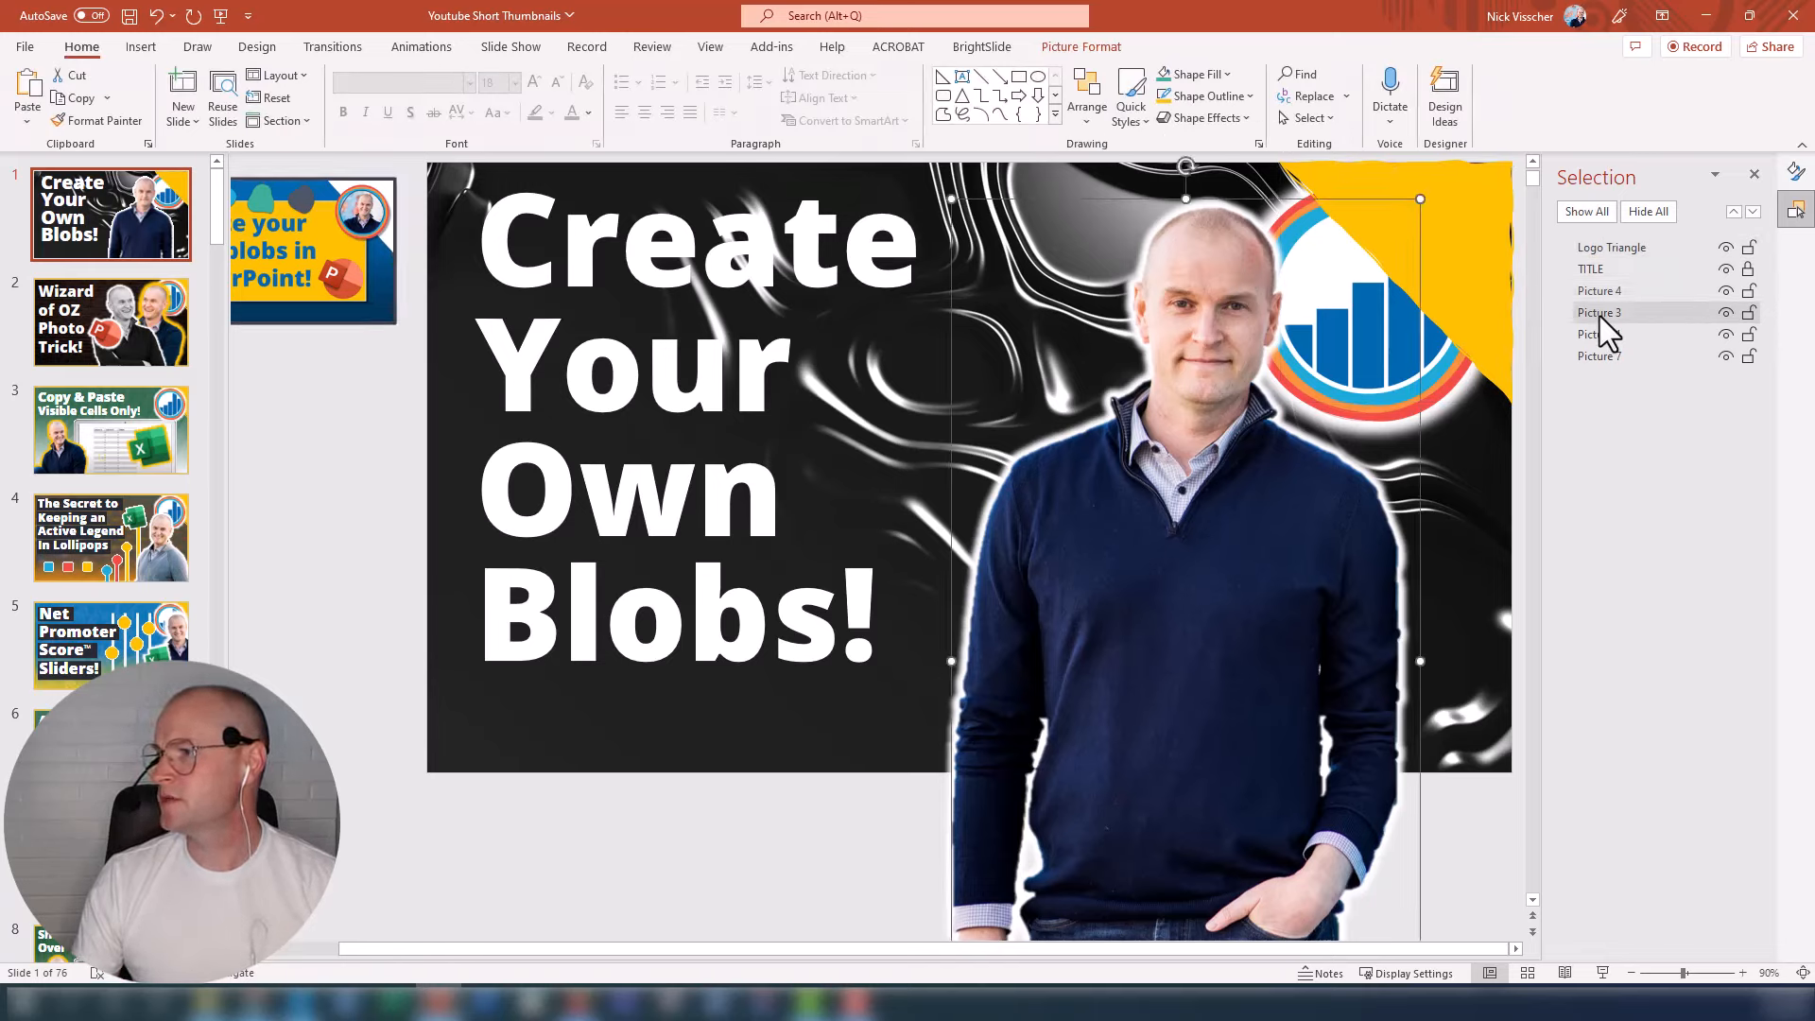
pyautogui.click(1600, 317)
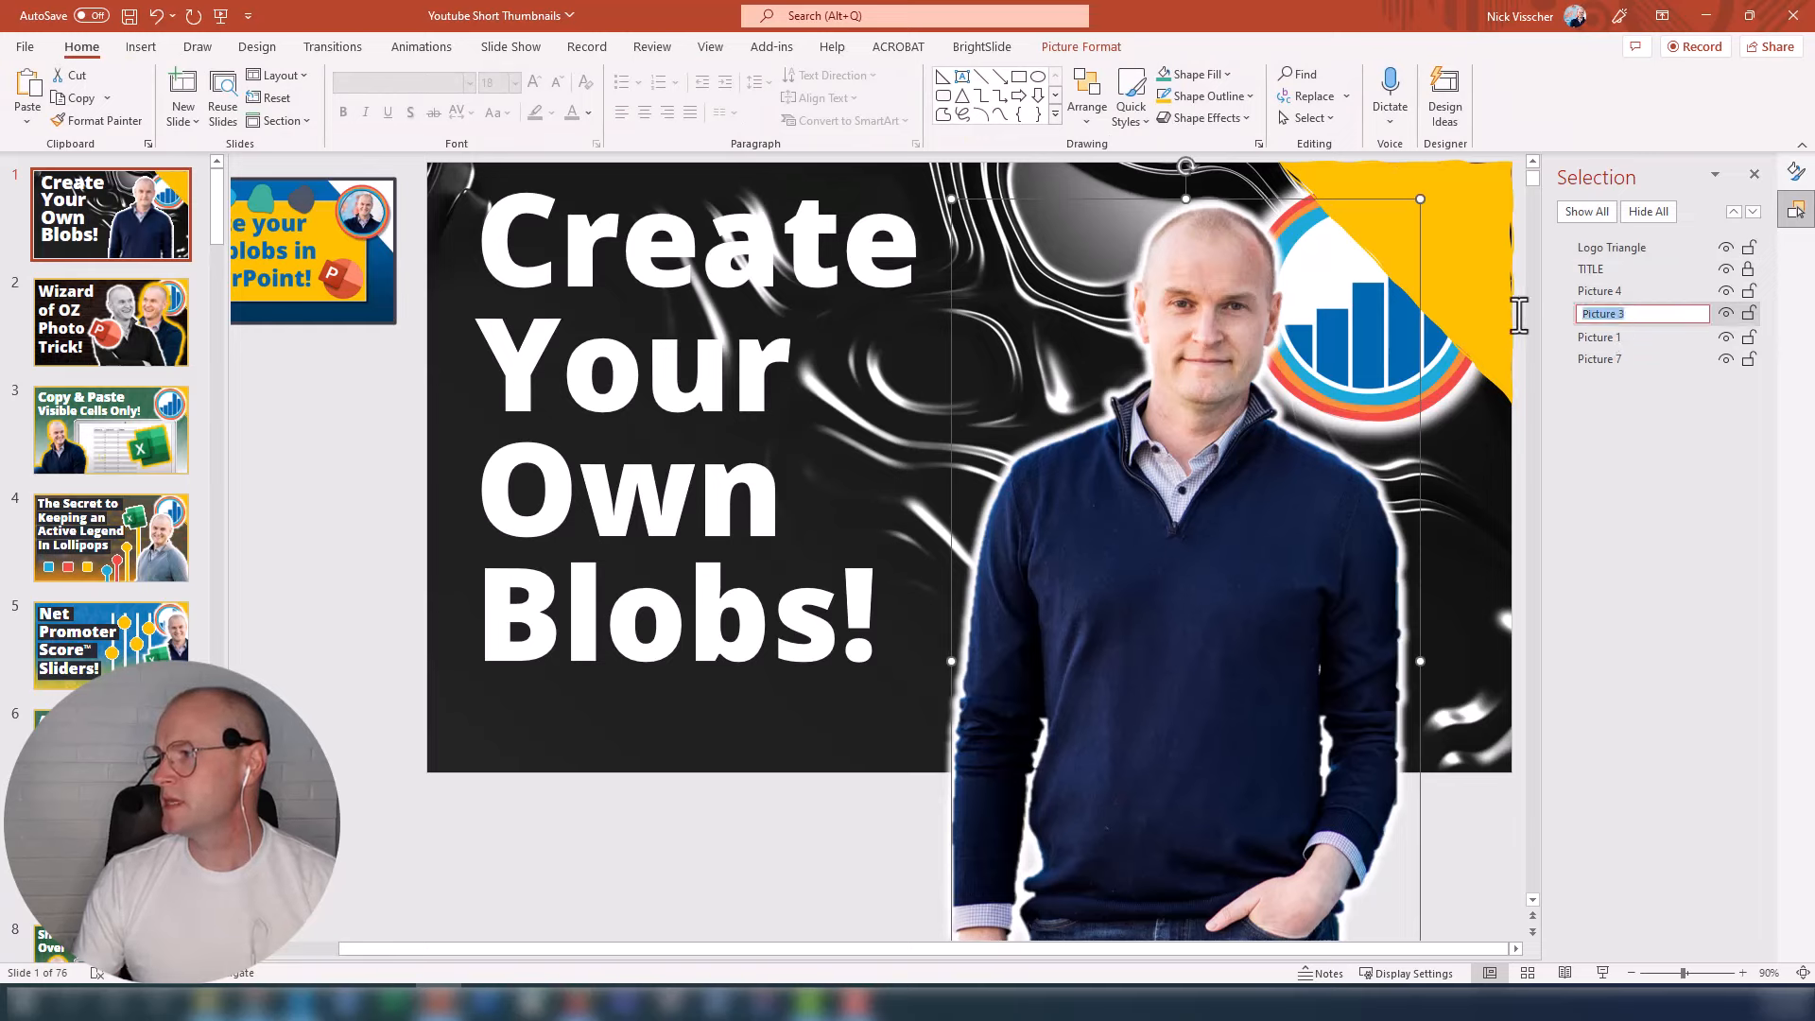
pyautogui.write('NICK')
pyautogui.press('Return')
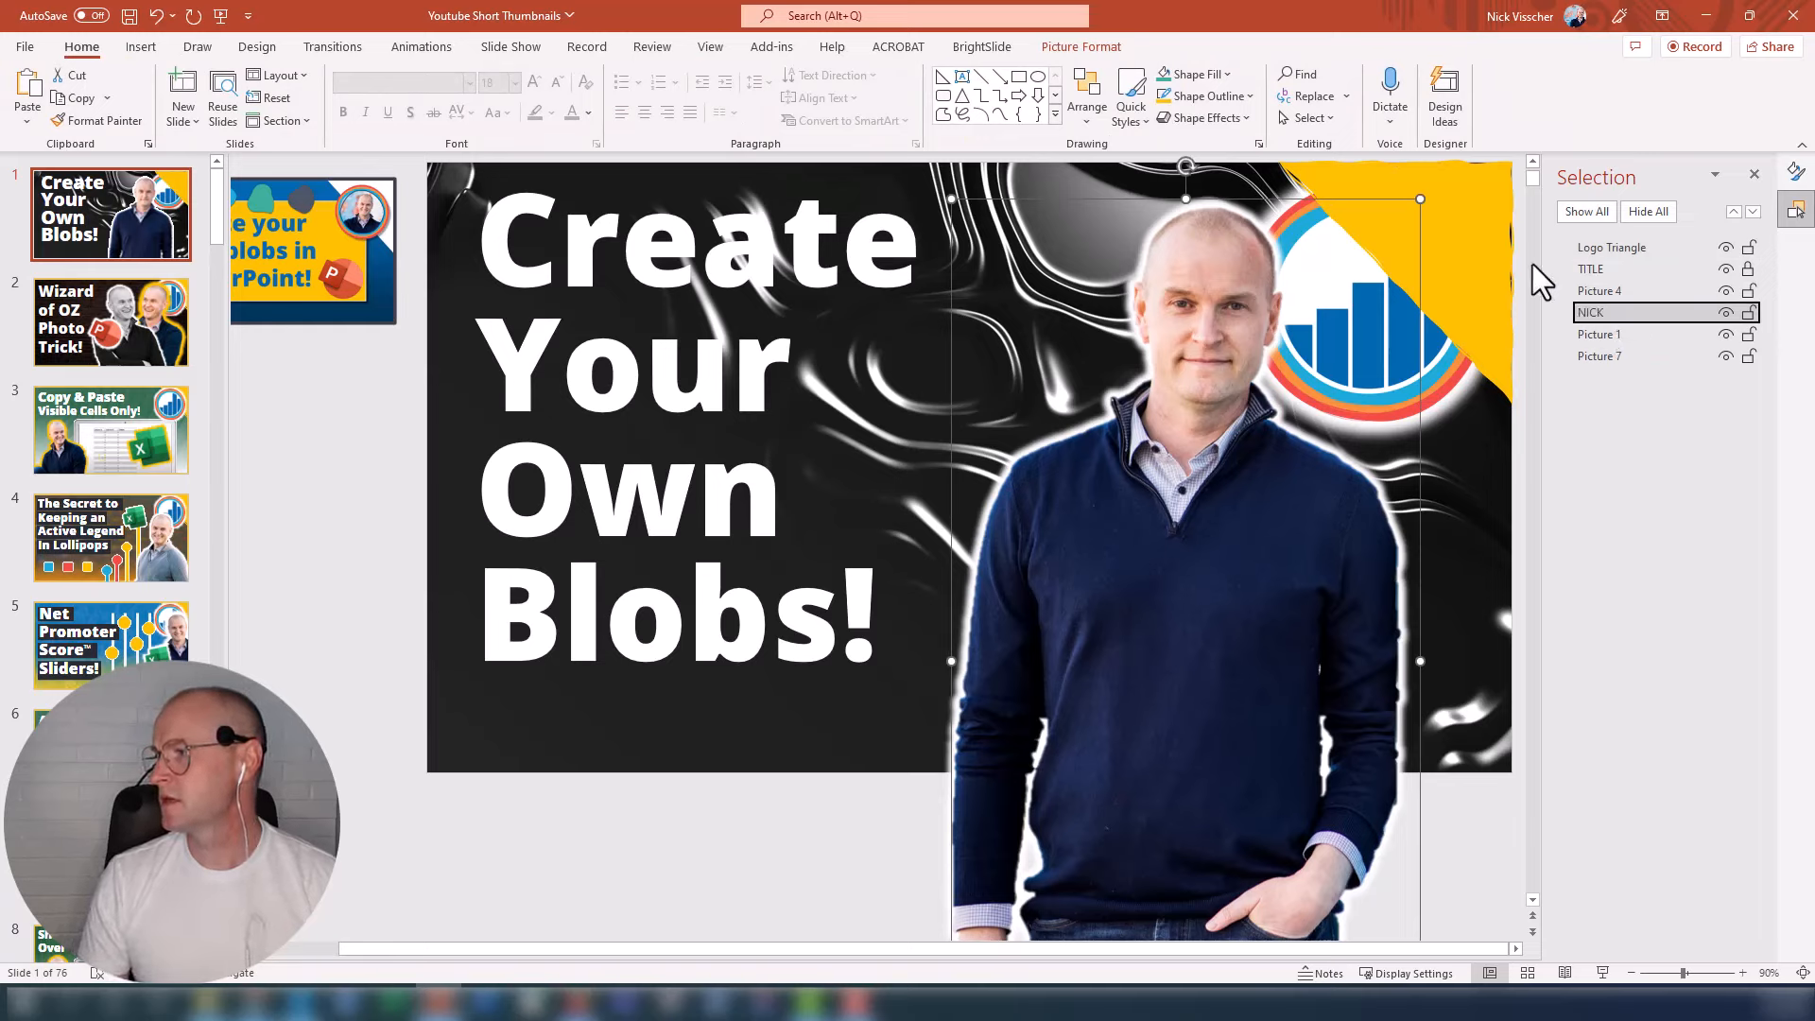
pyautogui.click(1599, 291)
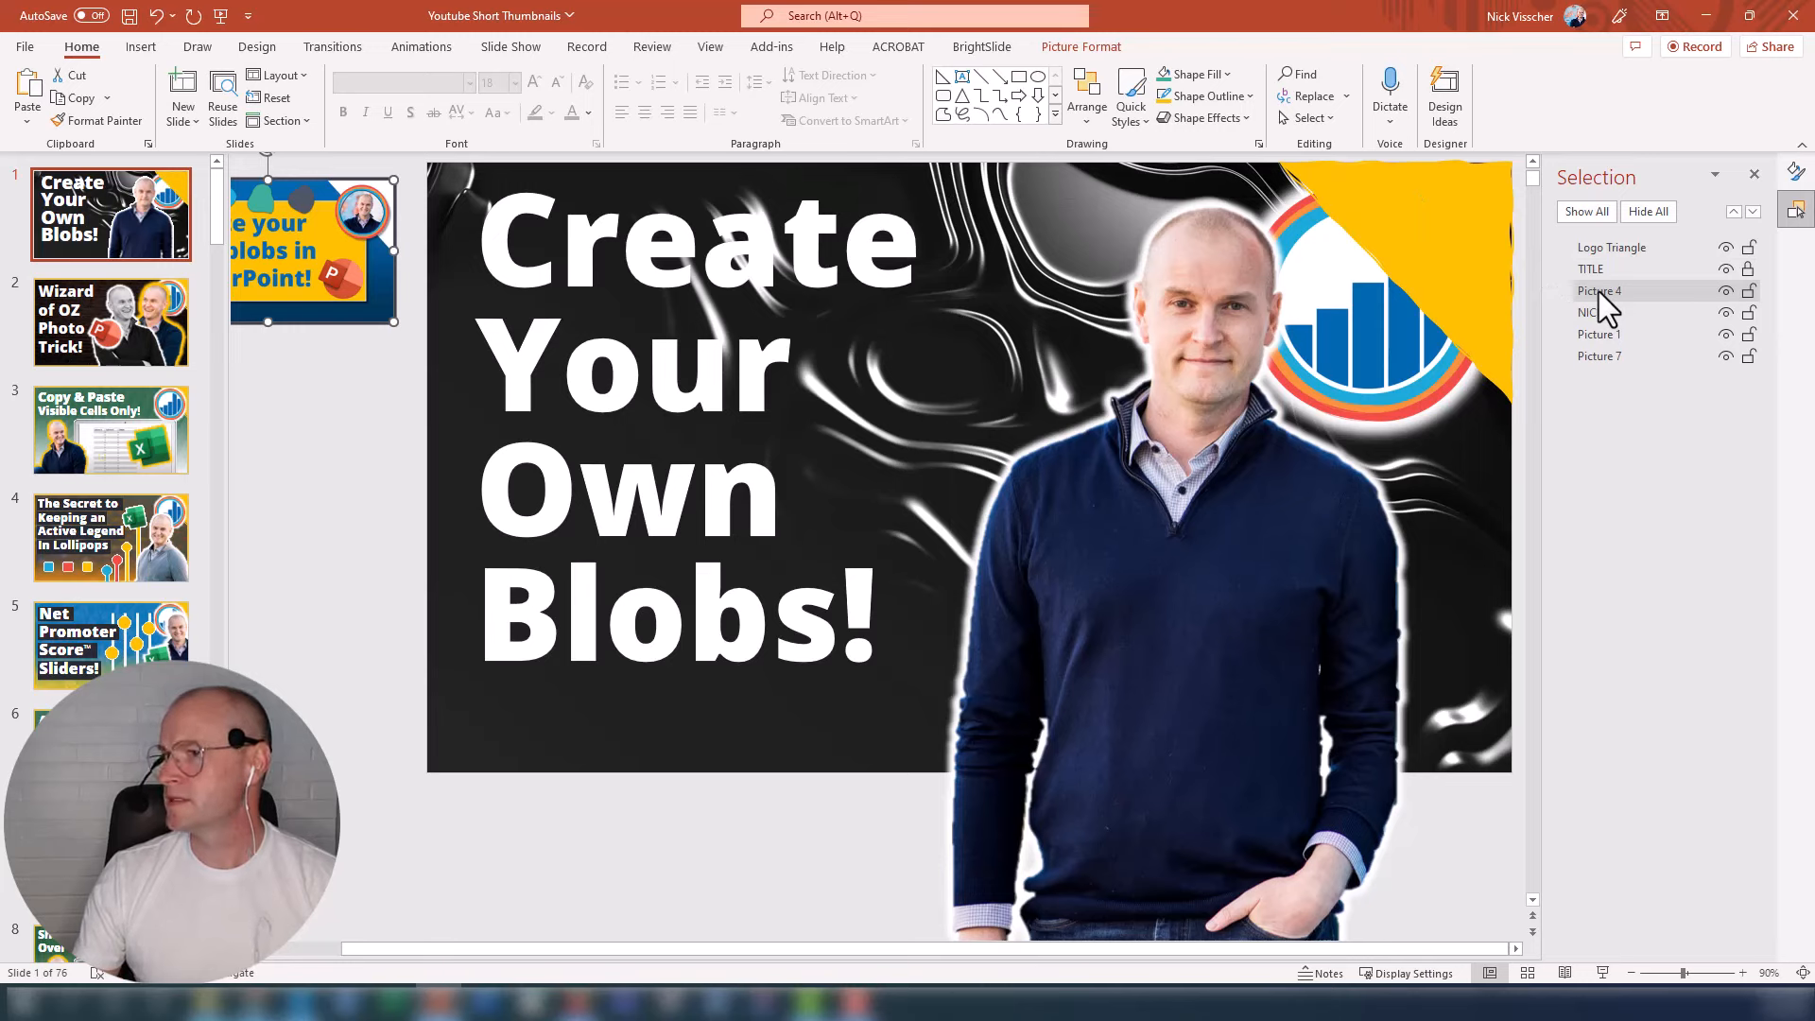
pyautogui.click(1598, 290)
pyautogui.write('Picture')
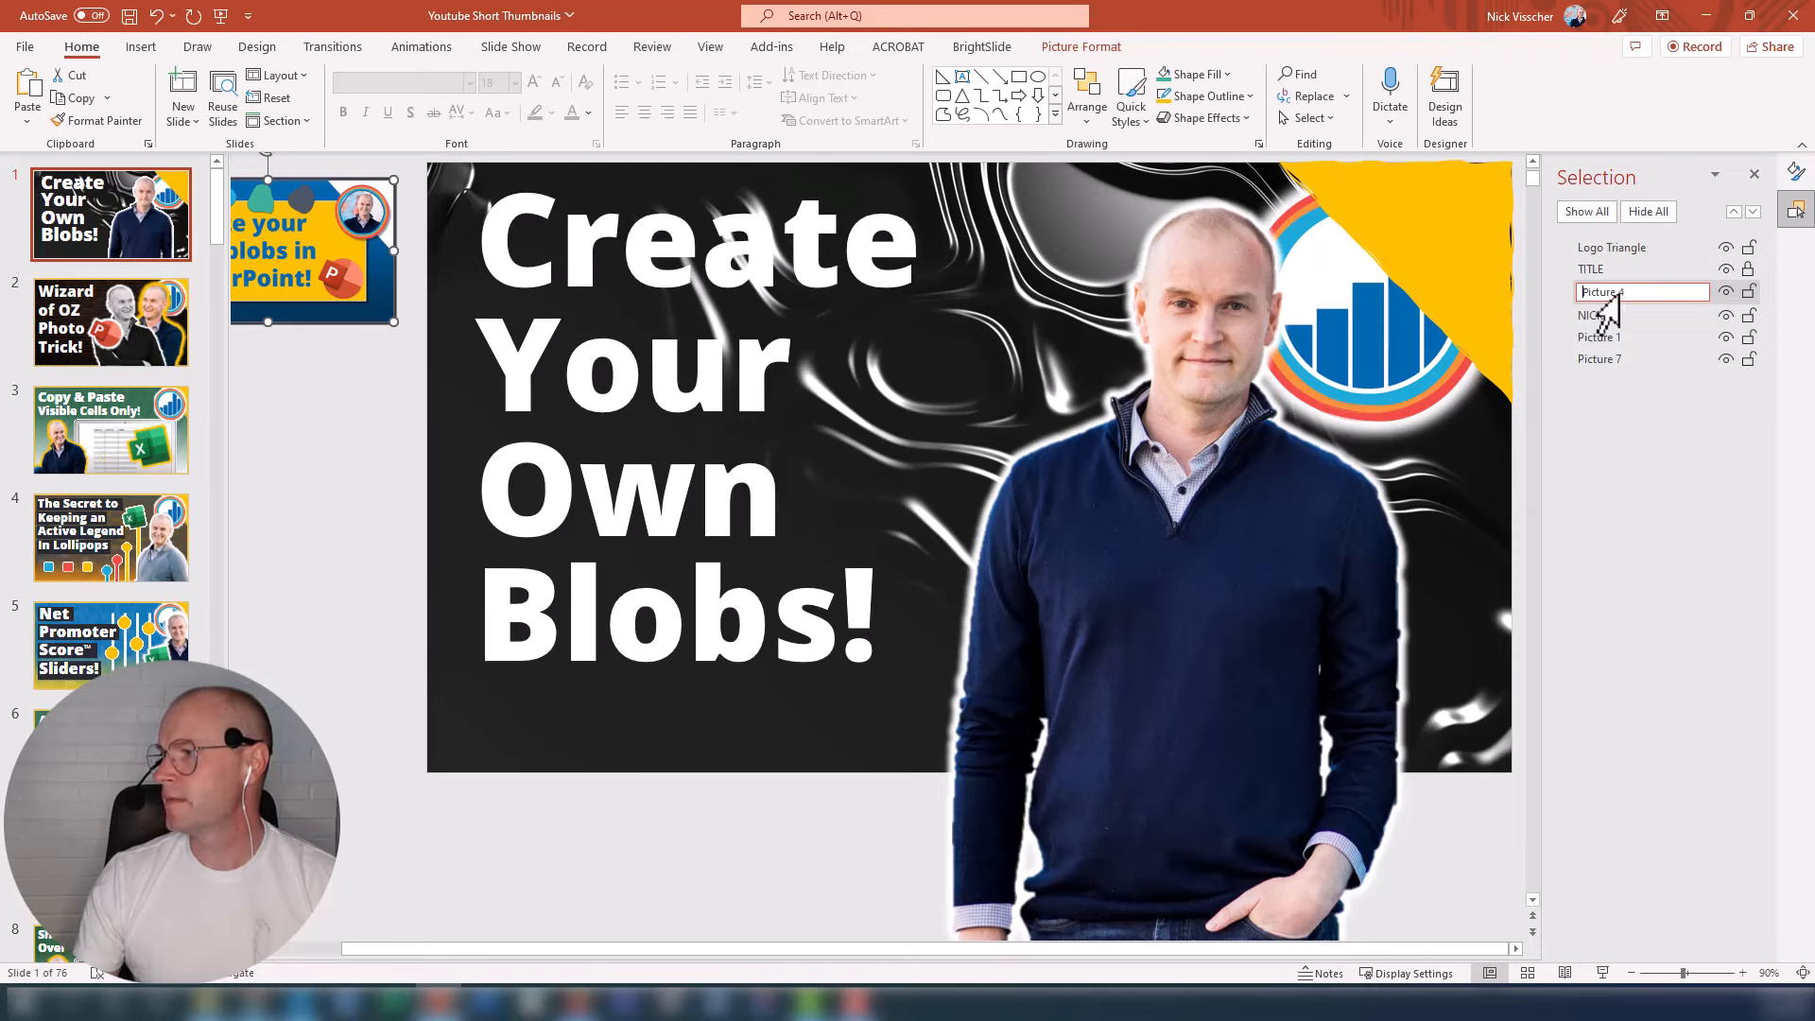
pyautogui.moveTo(1633, 291); pyautogui.dragTo(1591, 293)
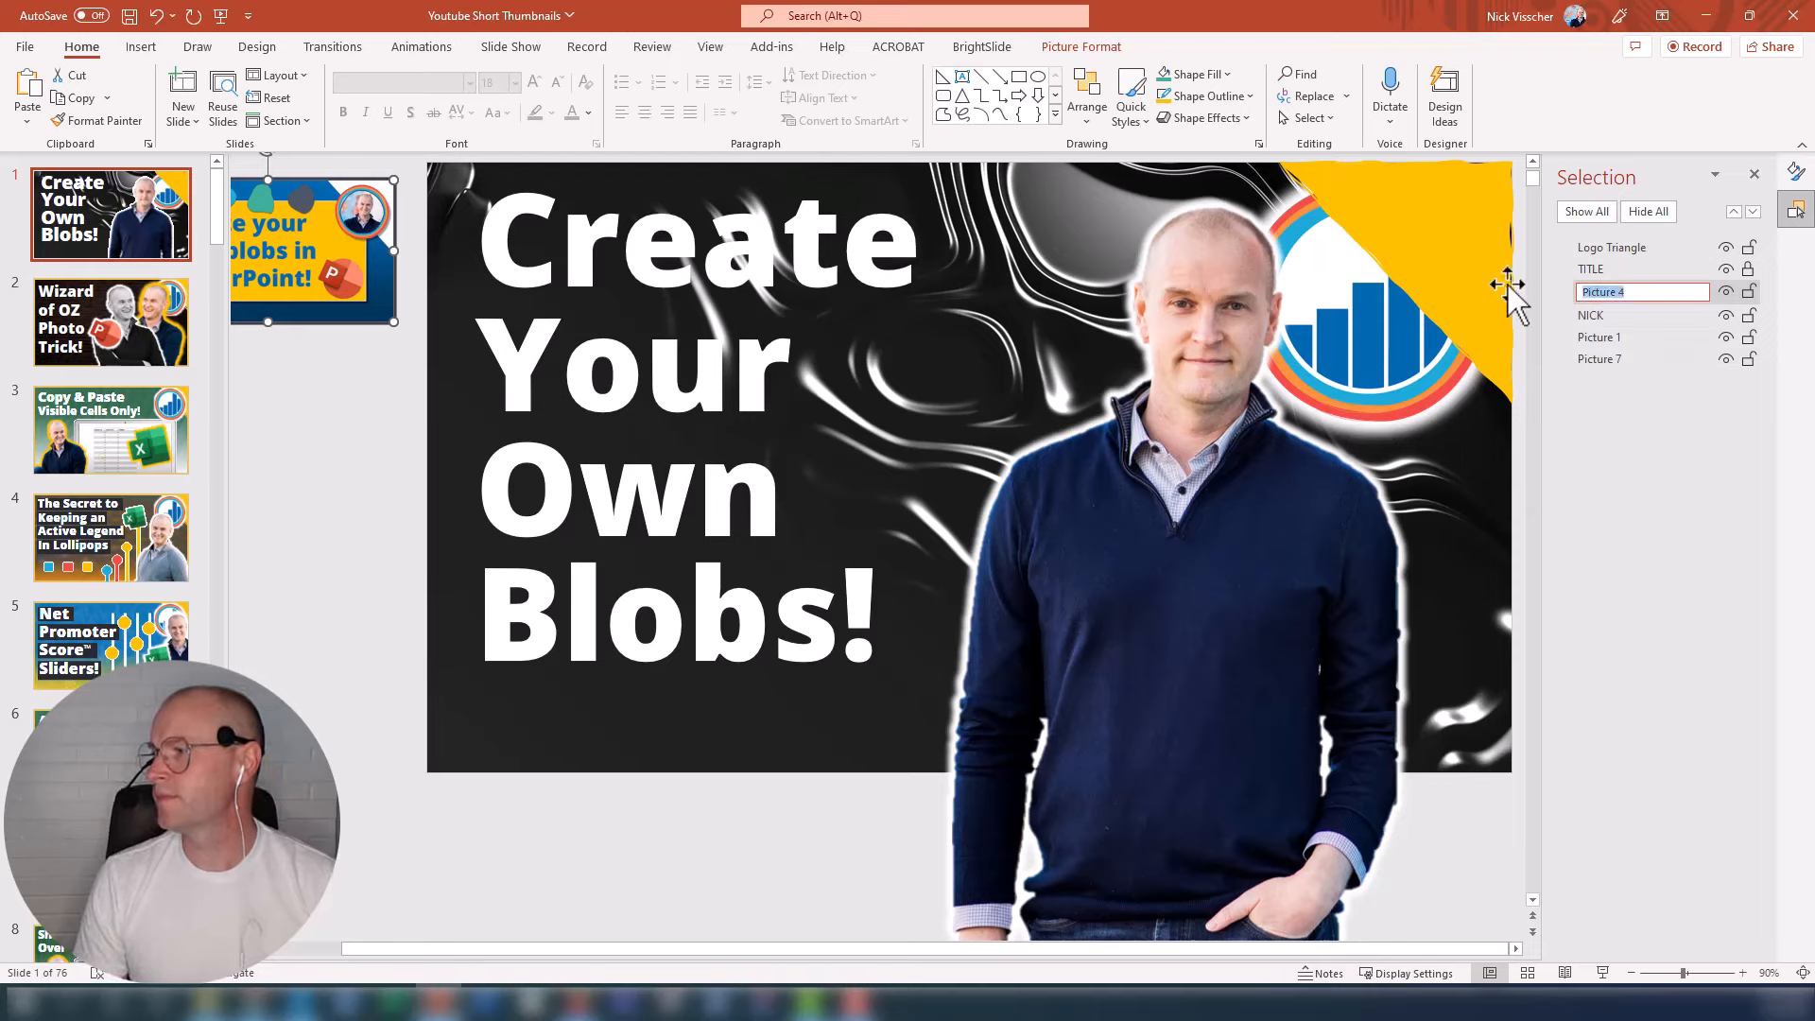
pyautogui.write('Pr')
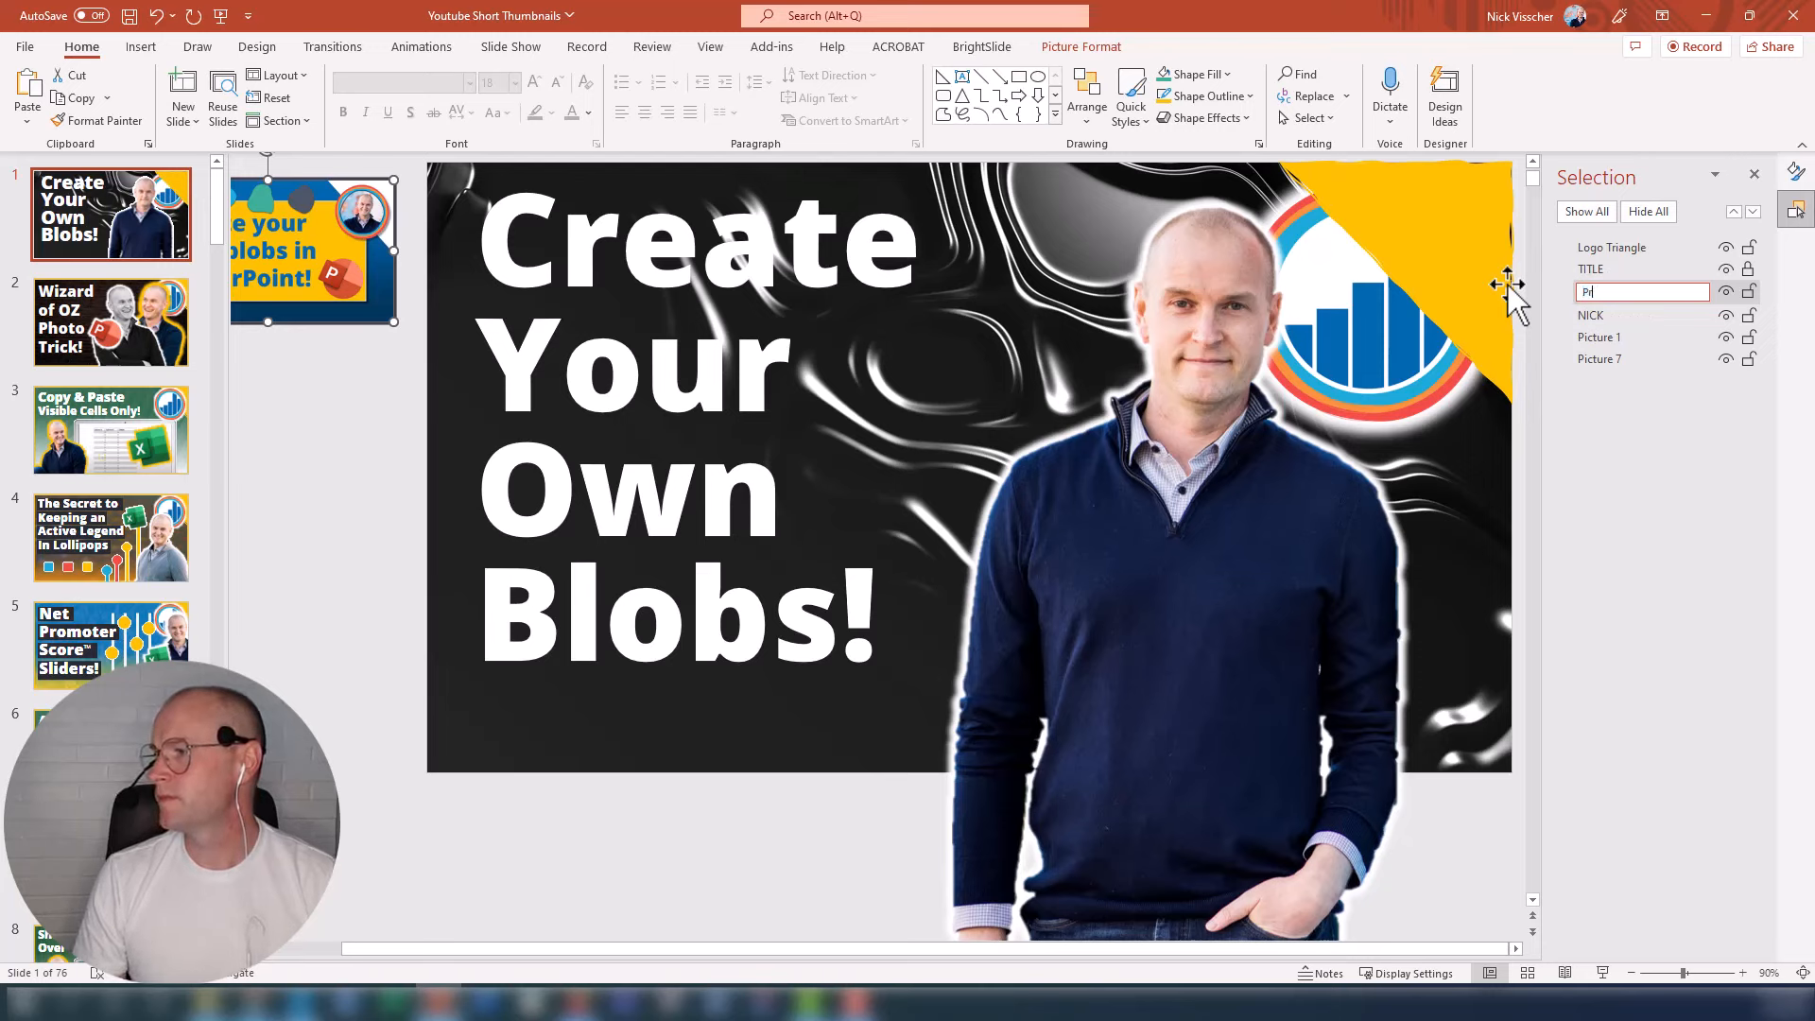
pyautogui.write('evious Im')
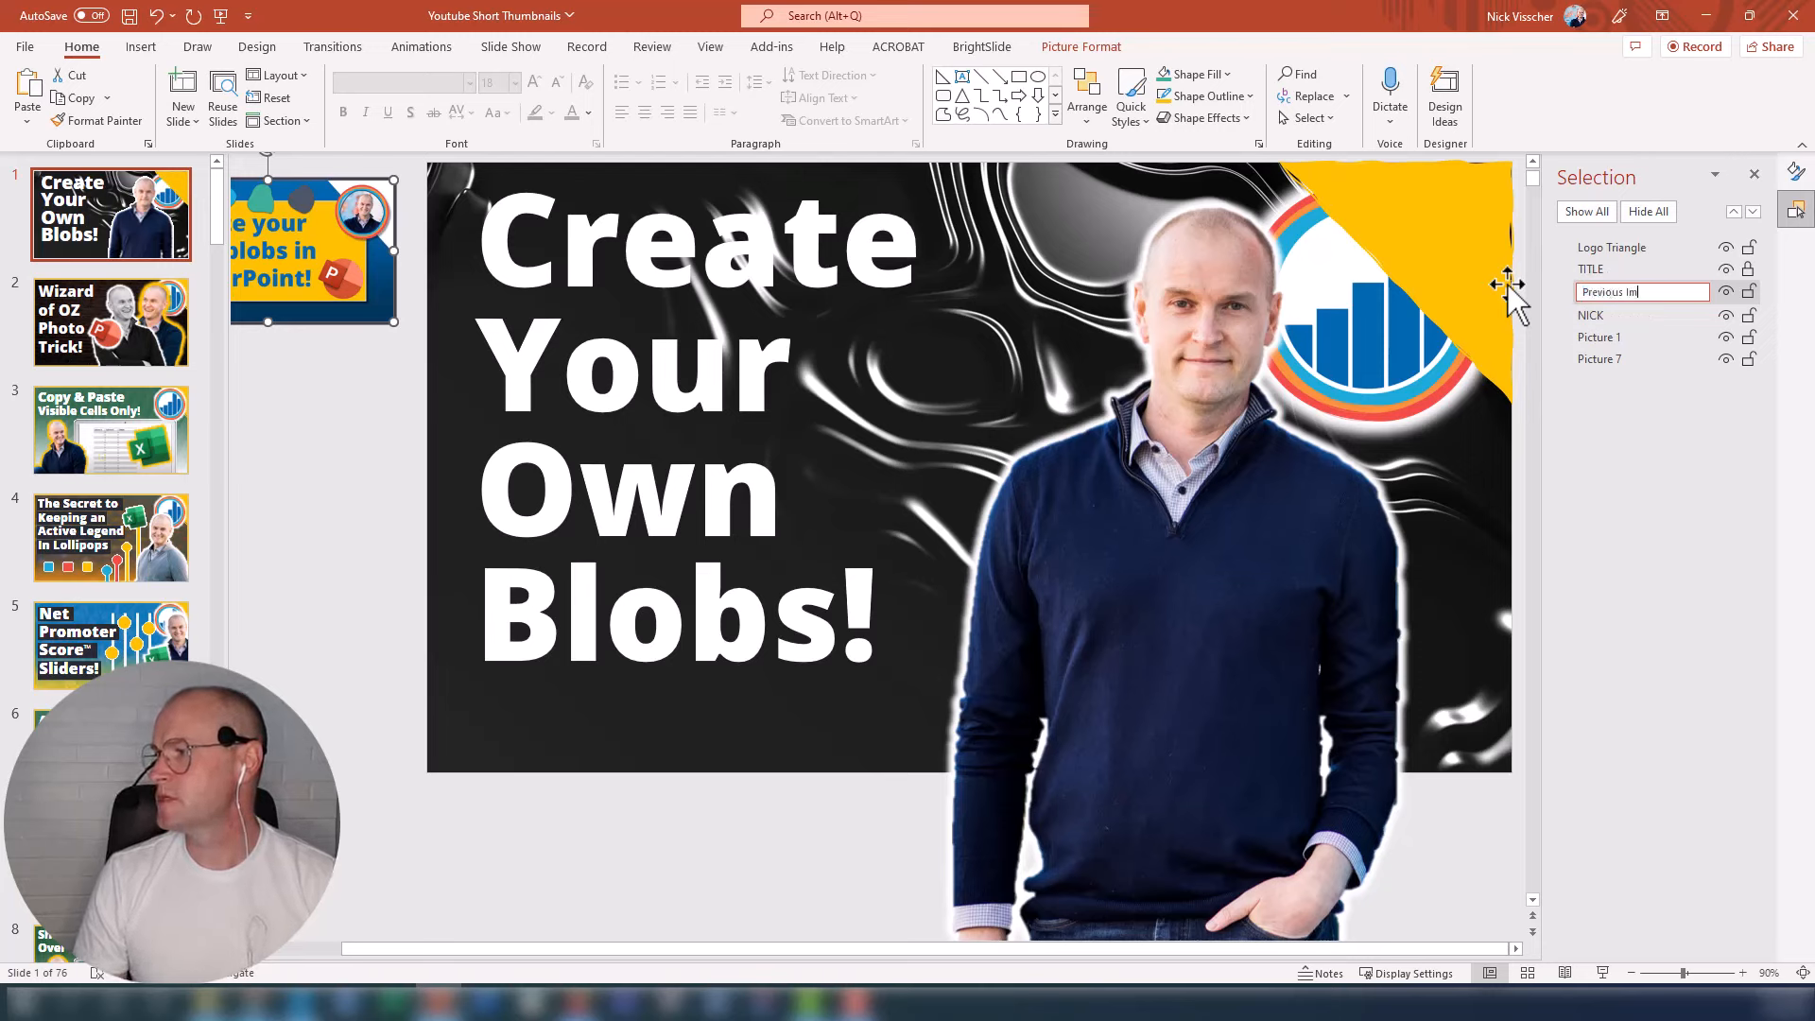
pyautogui.write('age')
pyautogui.press('Return')
# Step: Rename the logo picture to 'LOGO' and the background image to 'BACKGROUND'
pyautogui.click(1594, 336)
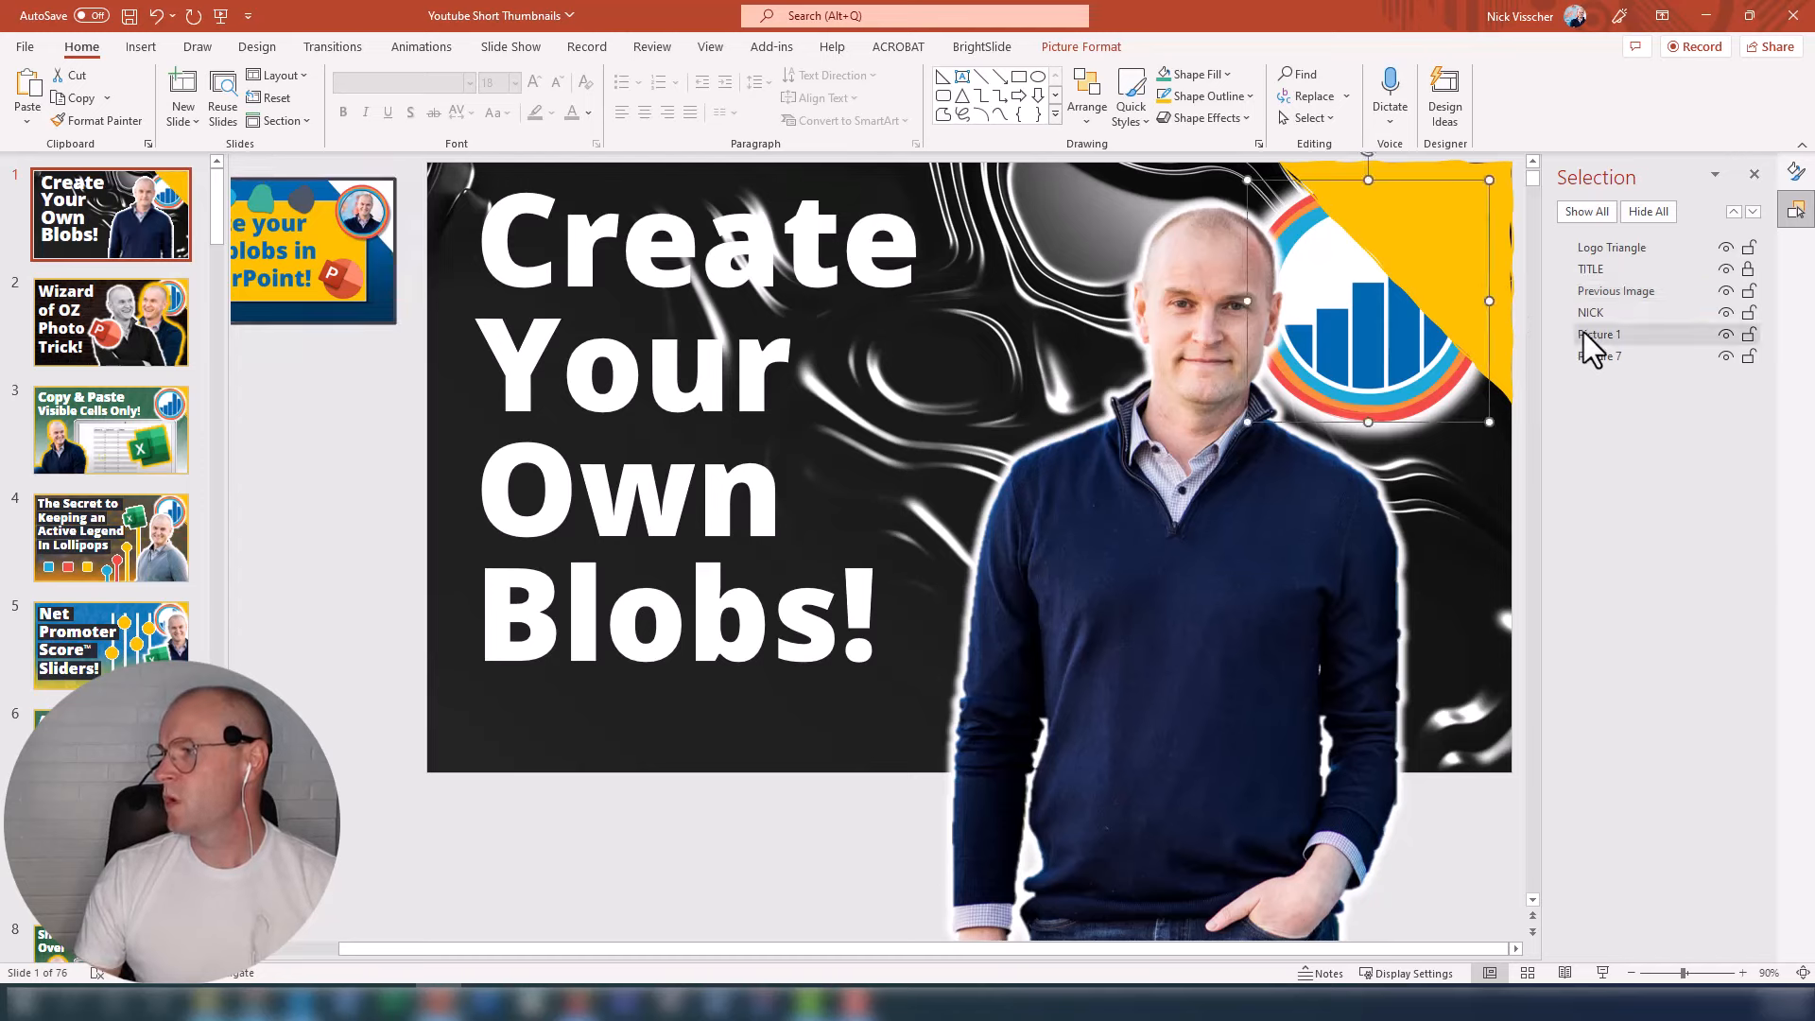
pyautogui.click(1589, 332)
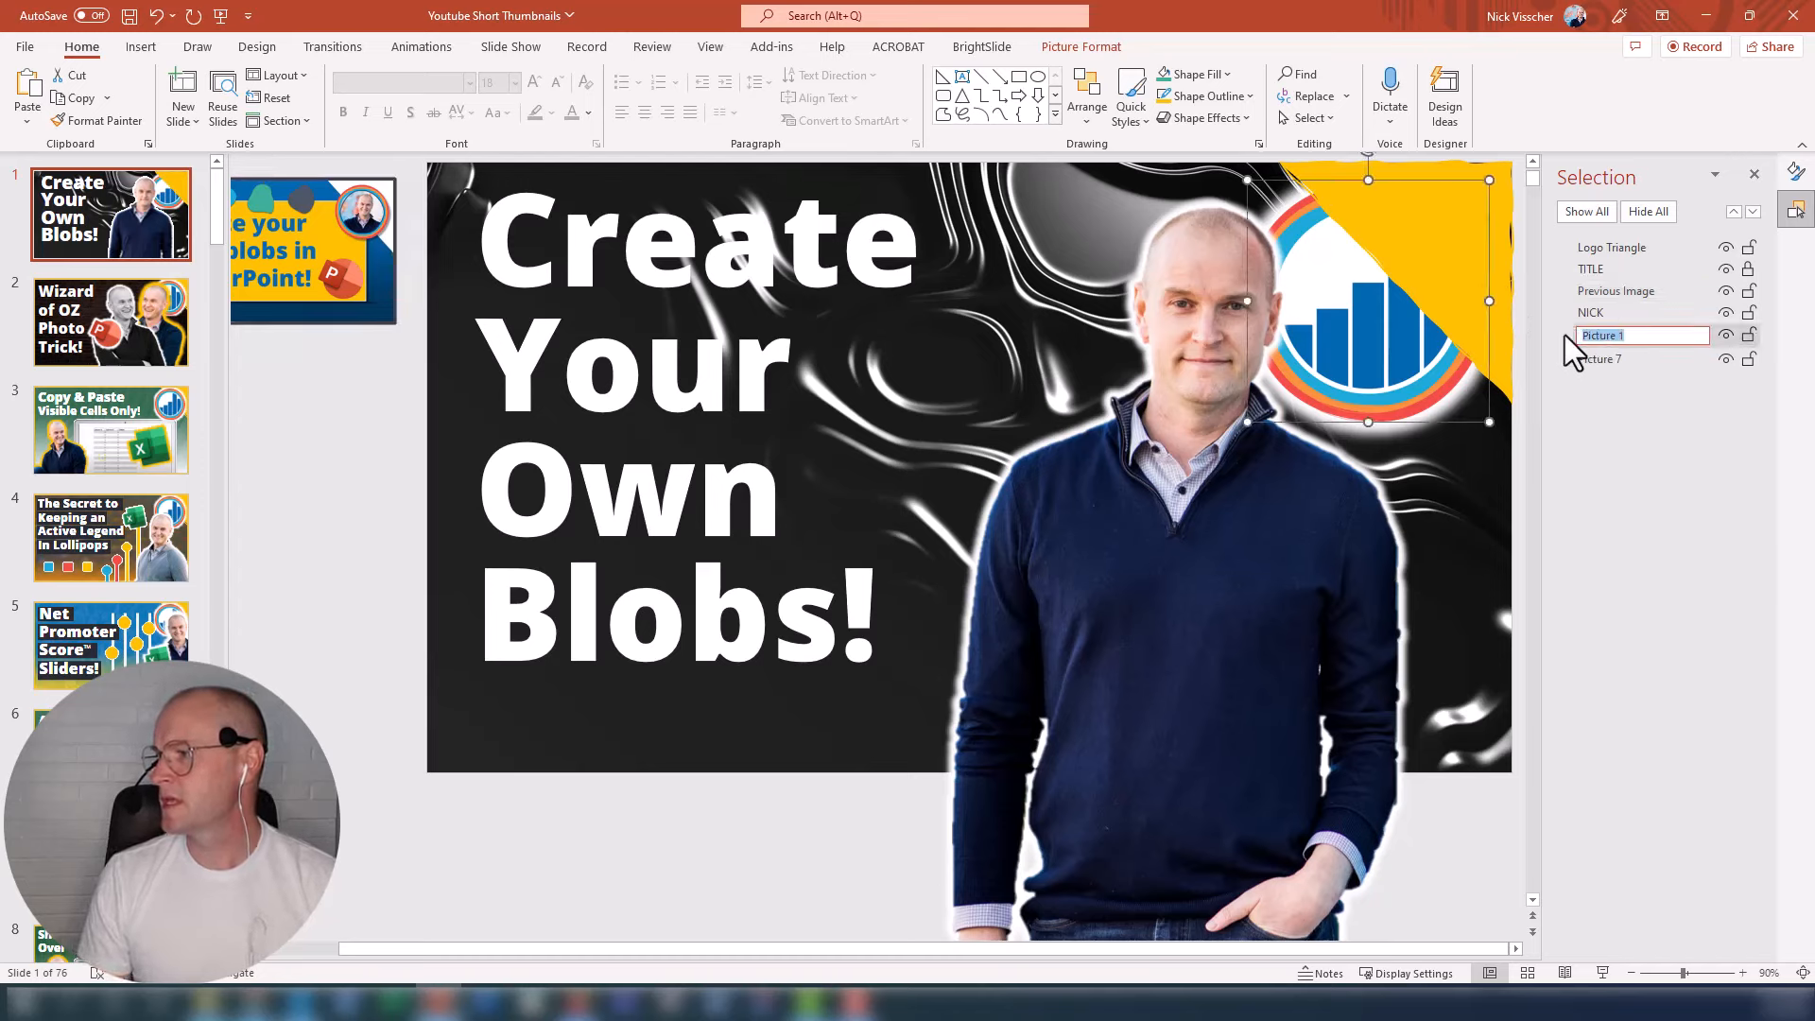
pyautogui.write('LOGO')
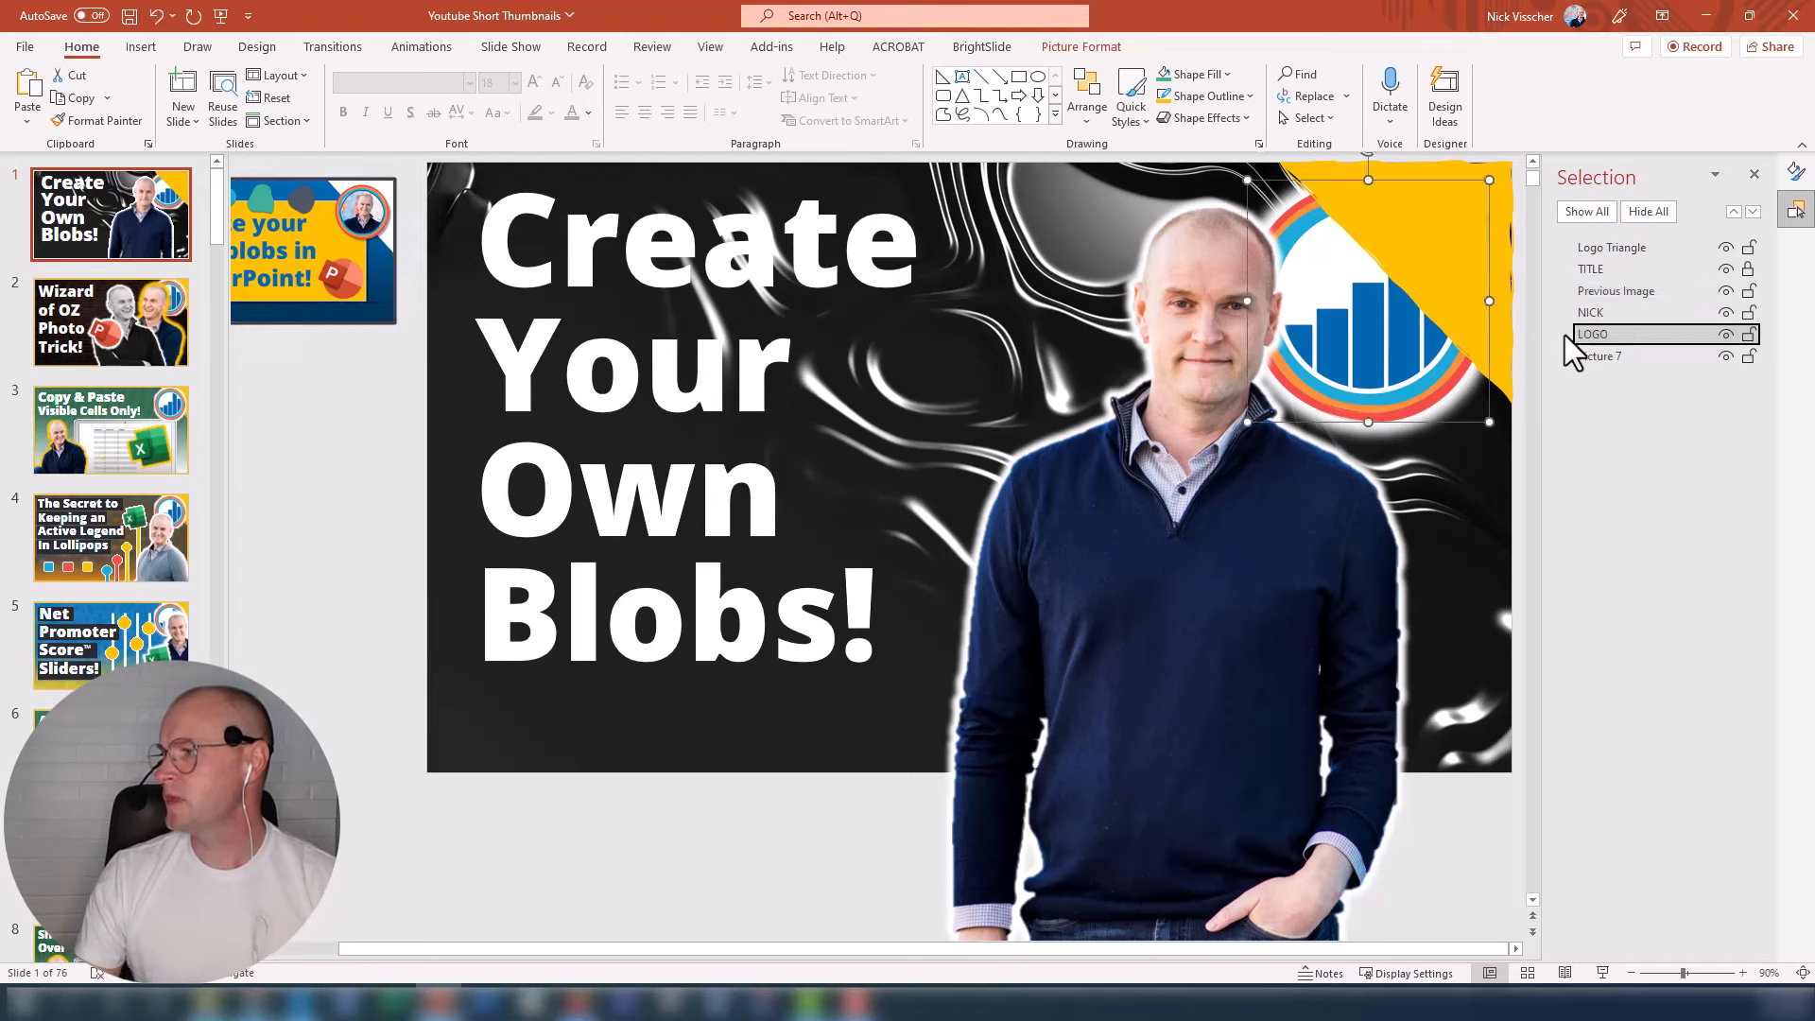
pyautogui.click(1599, 357)
pyautogui.click(1599, 357)
pyautogui.write('BACK')
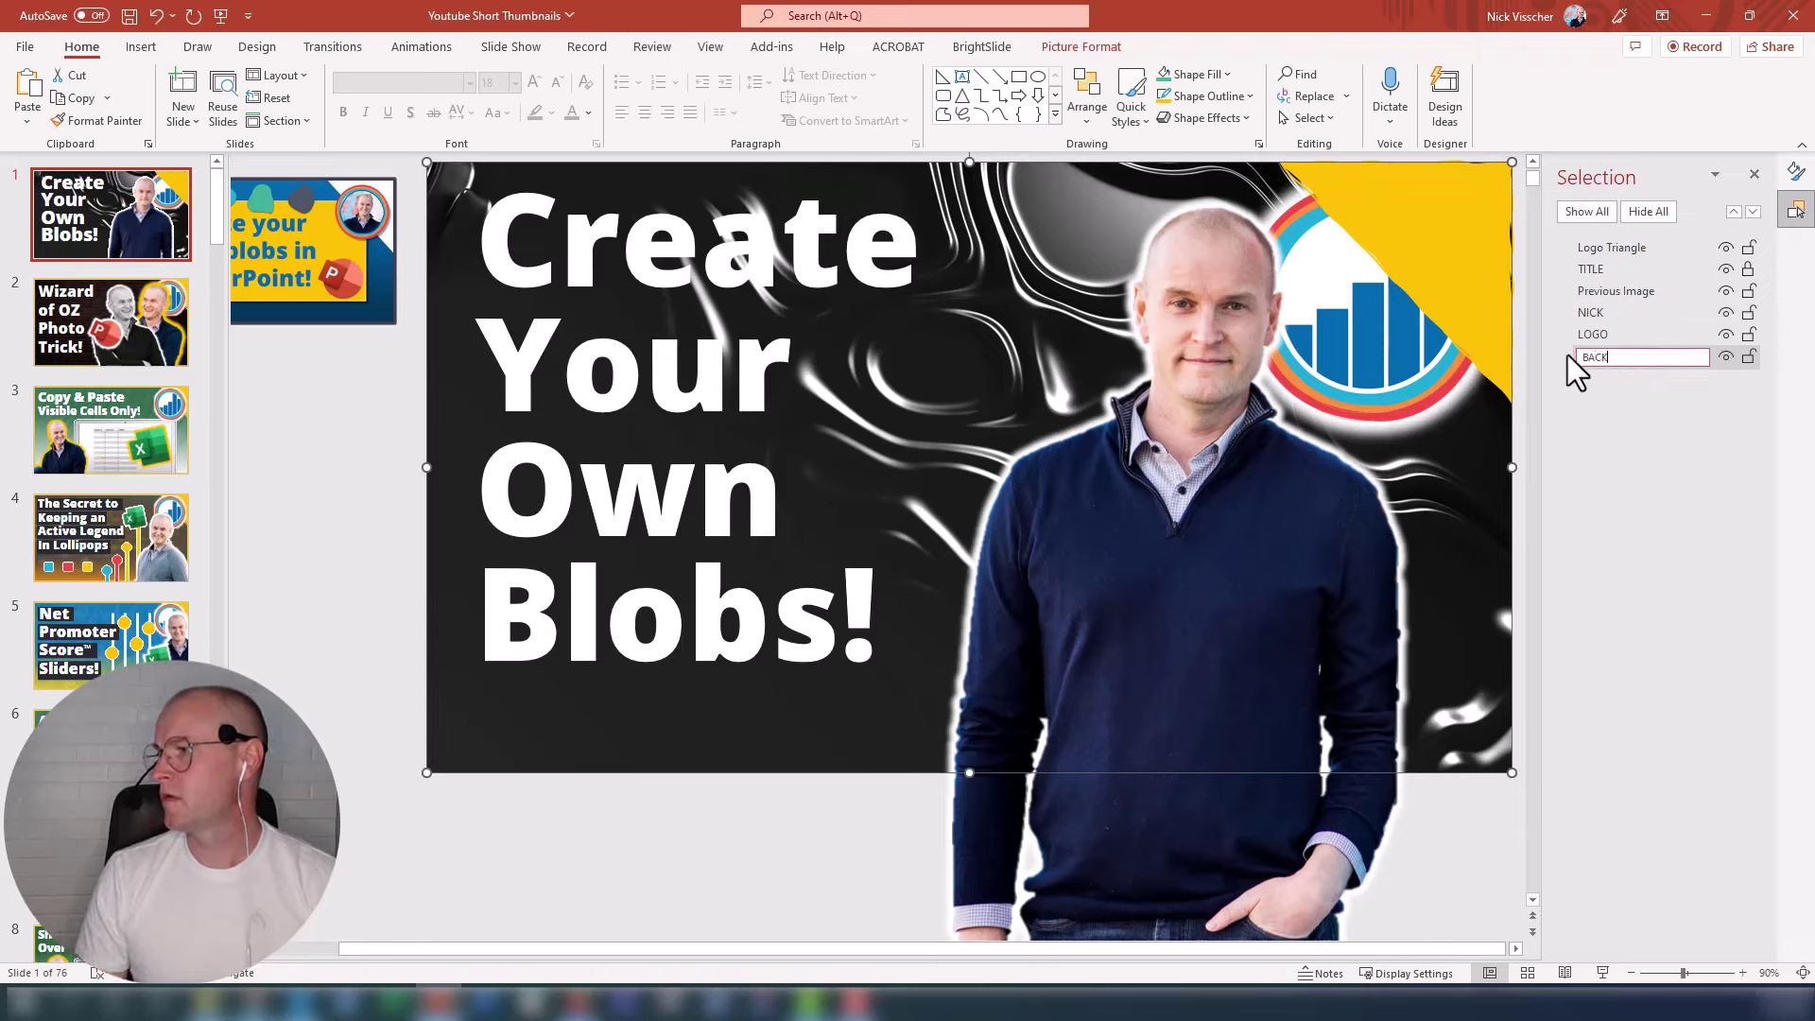
pyautogui.write('GROUND')
pyautogui.press('Return')
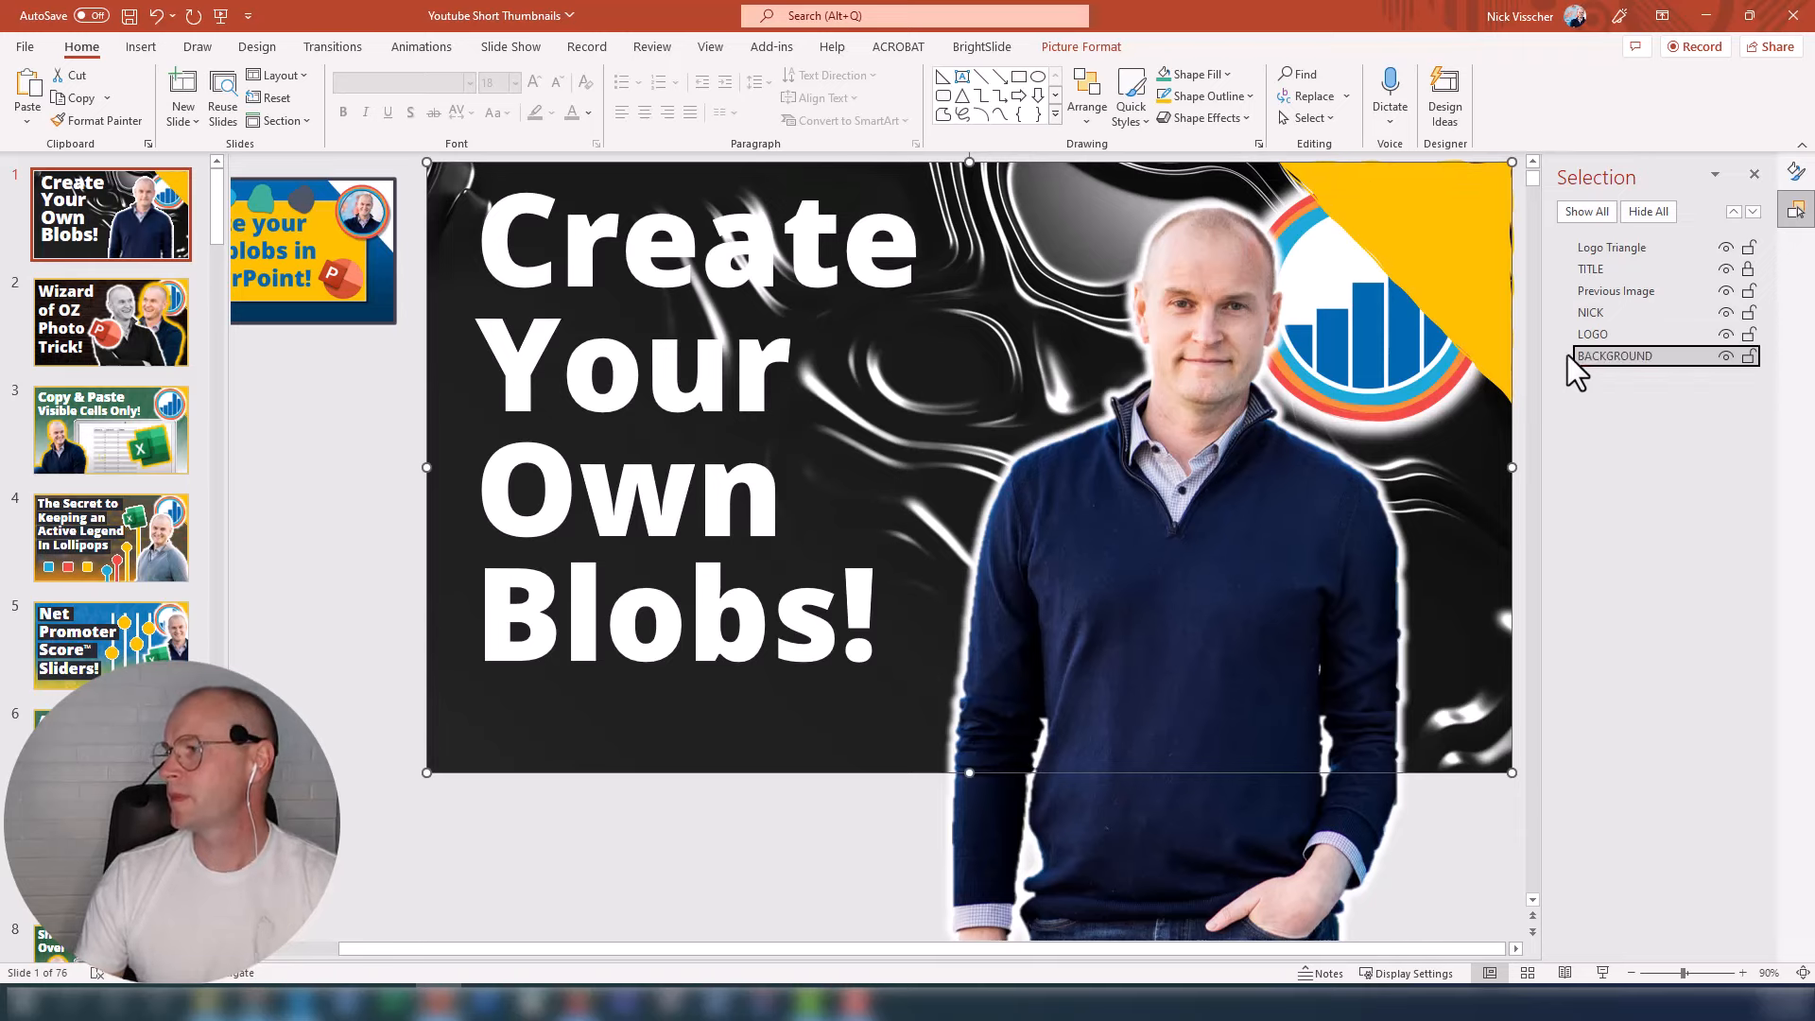
pyautogui.click(1581, 330)
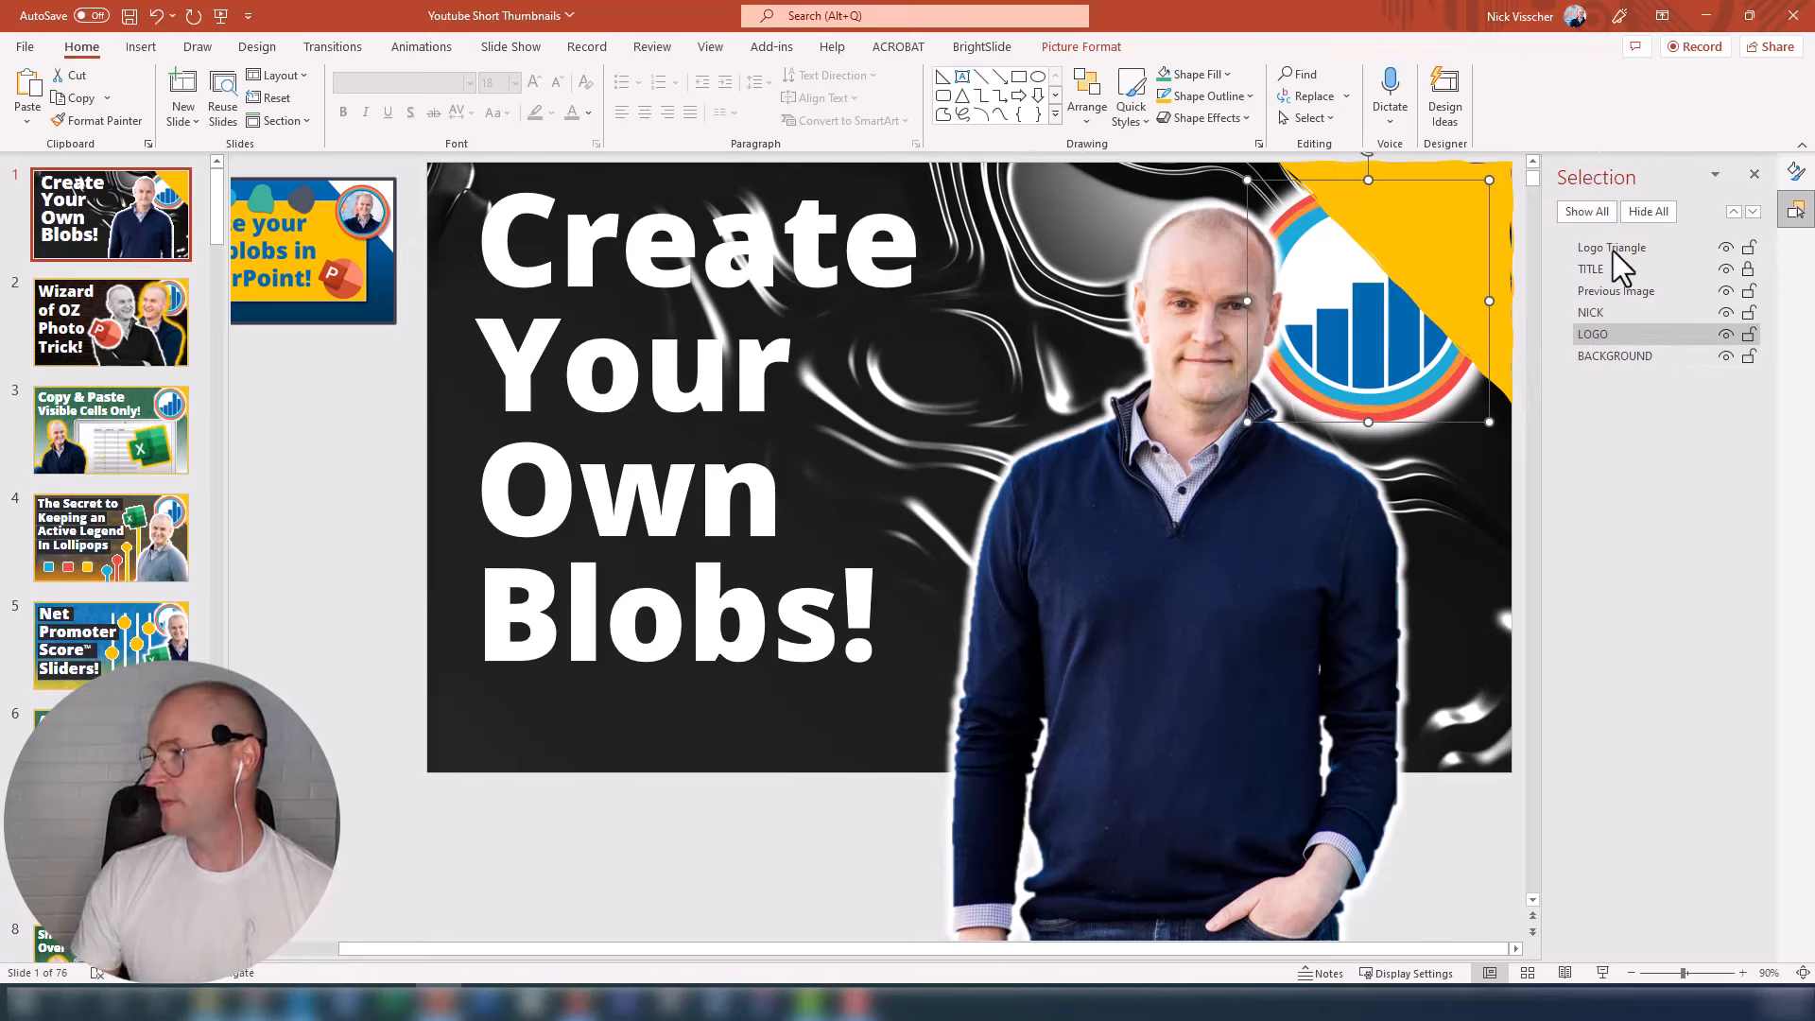
# Step: Move Logo Triangle just above BACKGROUND in the stack and stretch it slightly past the top-right corner
pyautogui.moveTo(1613, 251); pyautogui.dragTo(1634, 358)
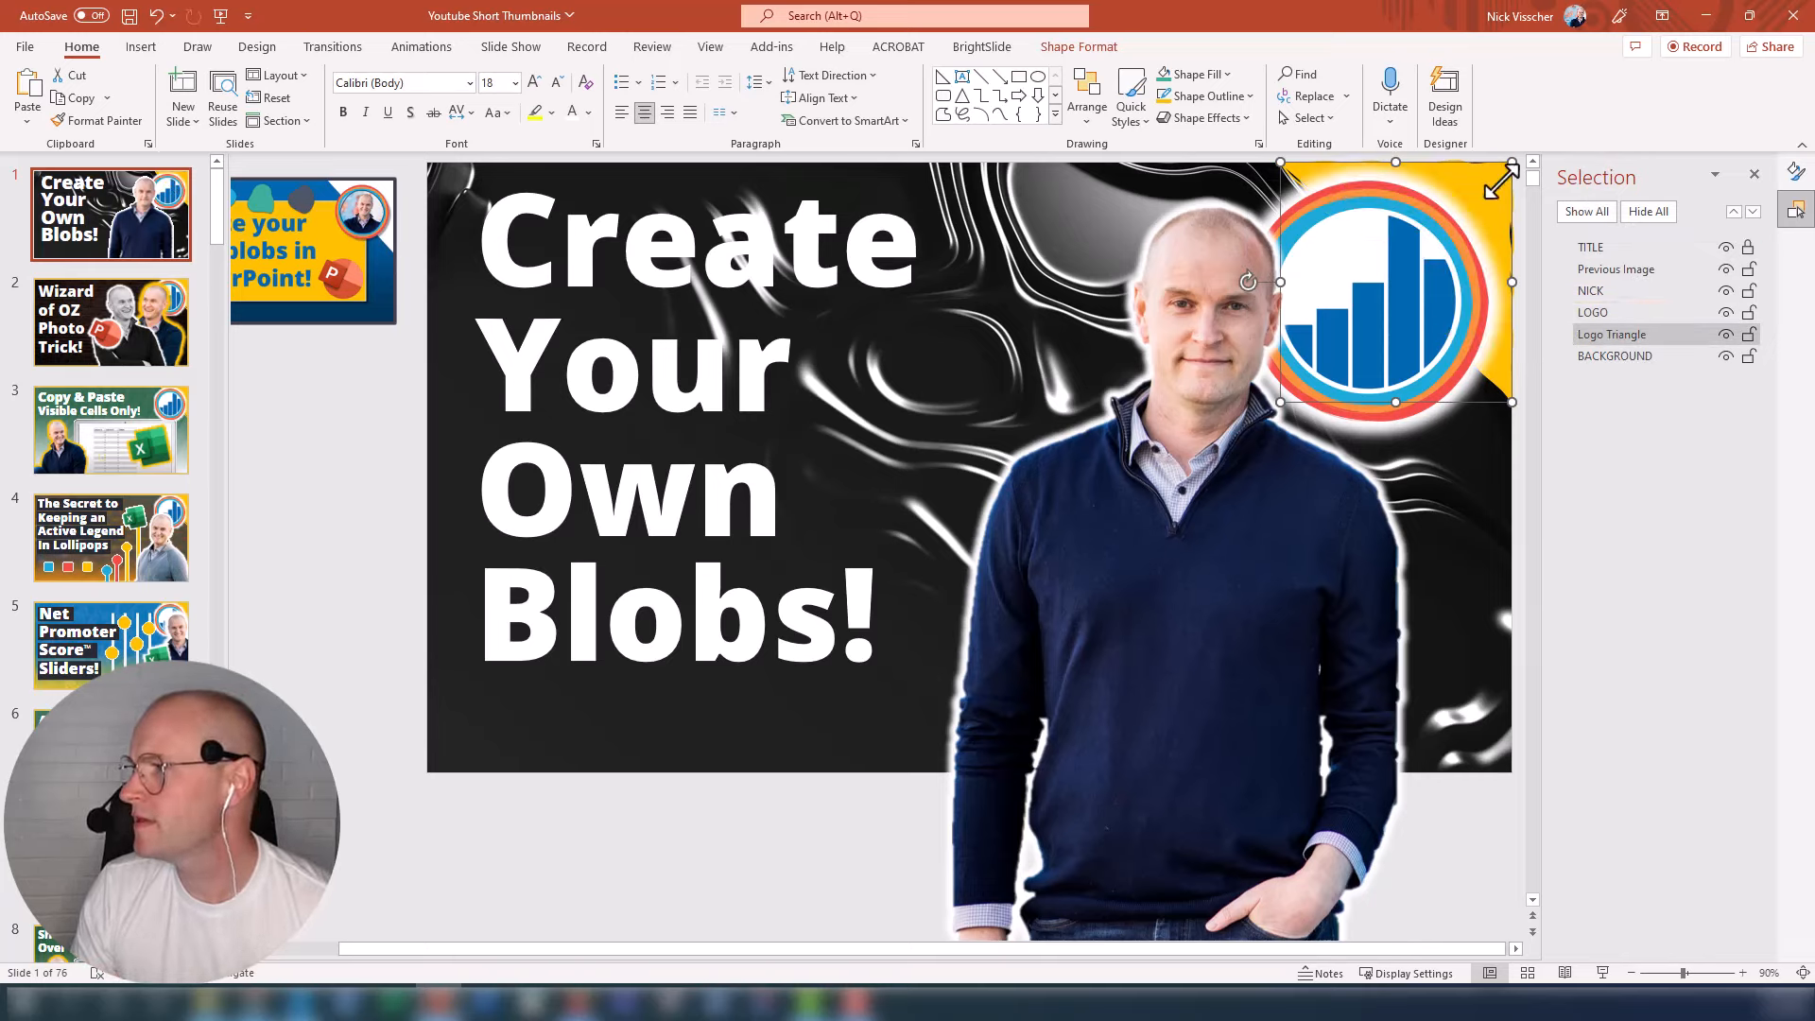
pyautogui.moveTo(1511, 169); pyautogui.dragTo(1521, 152)
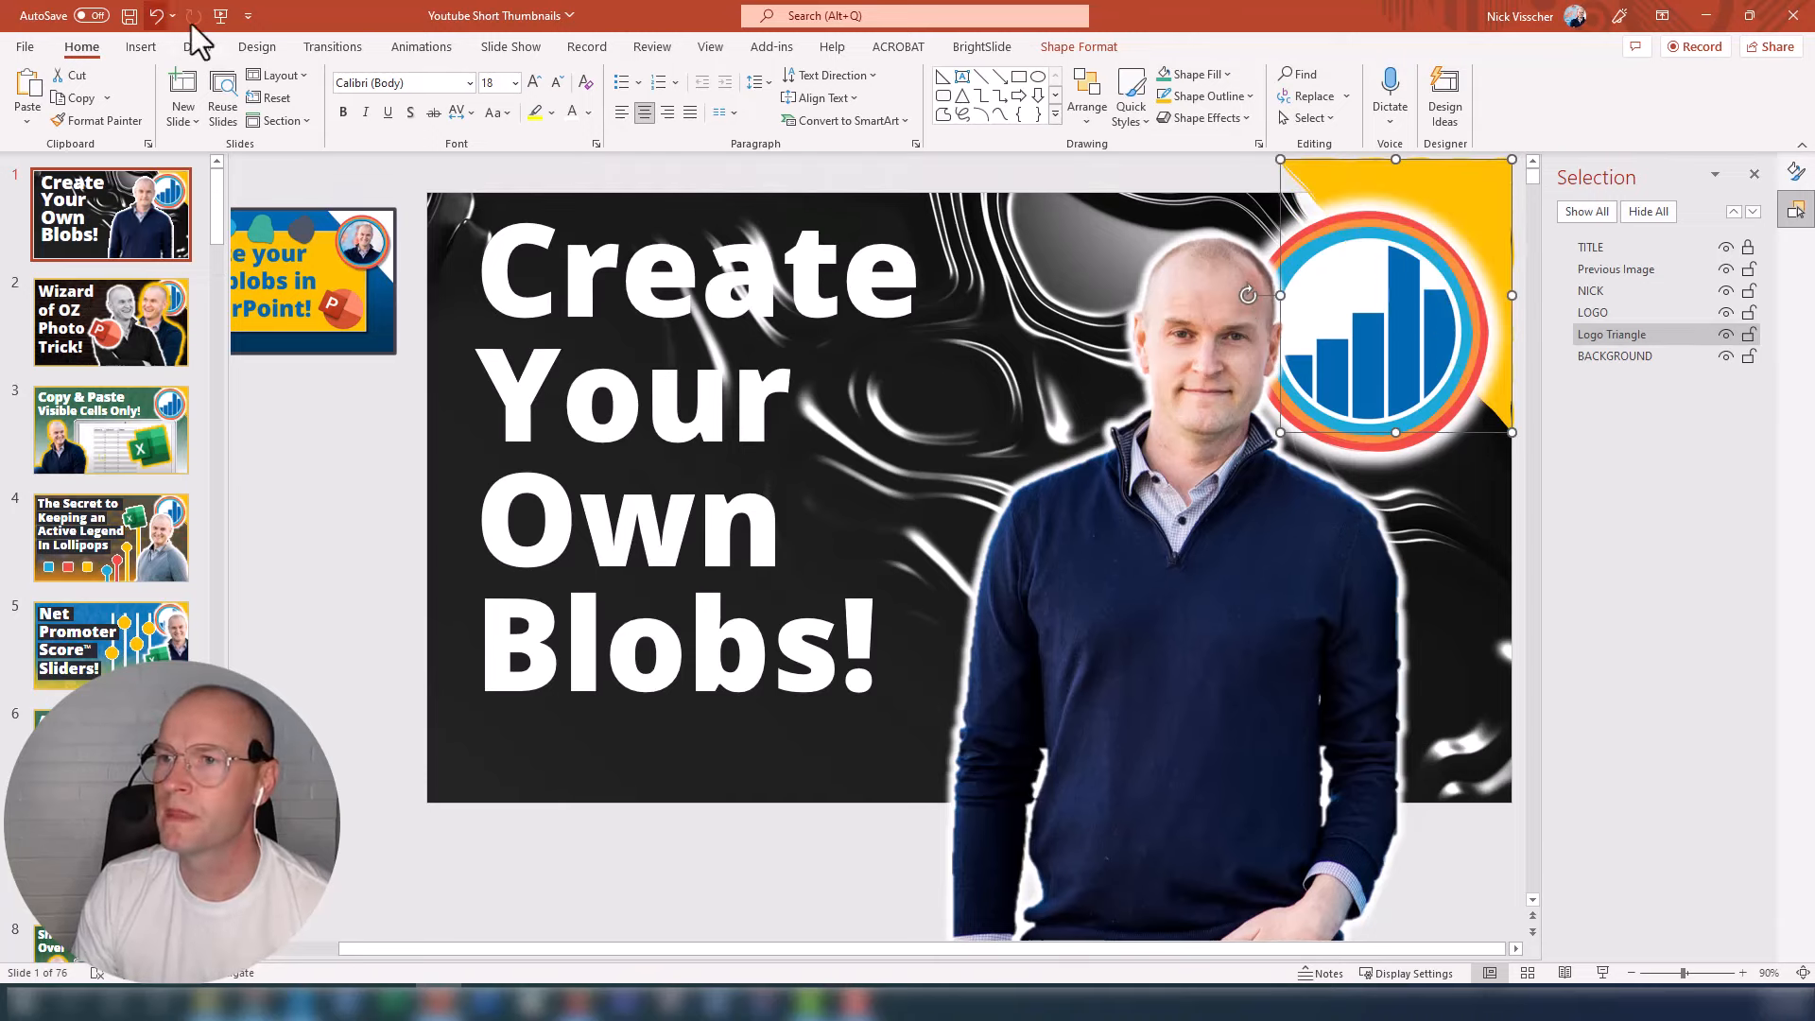
pyautogui.click(156, 16)
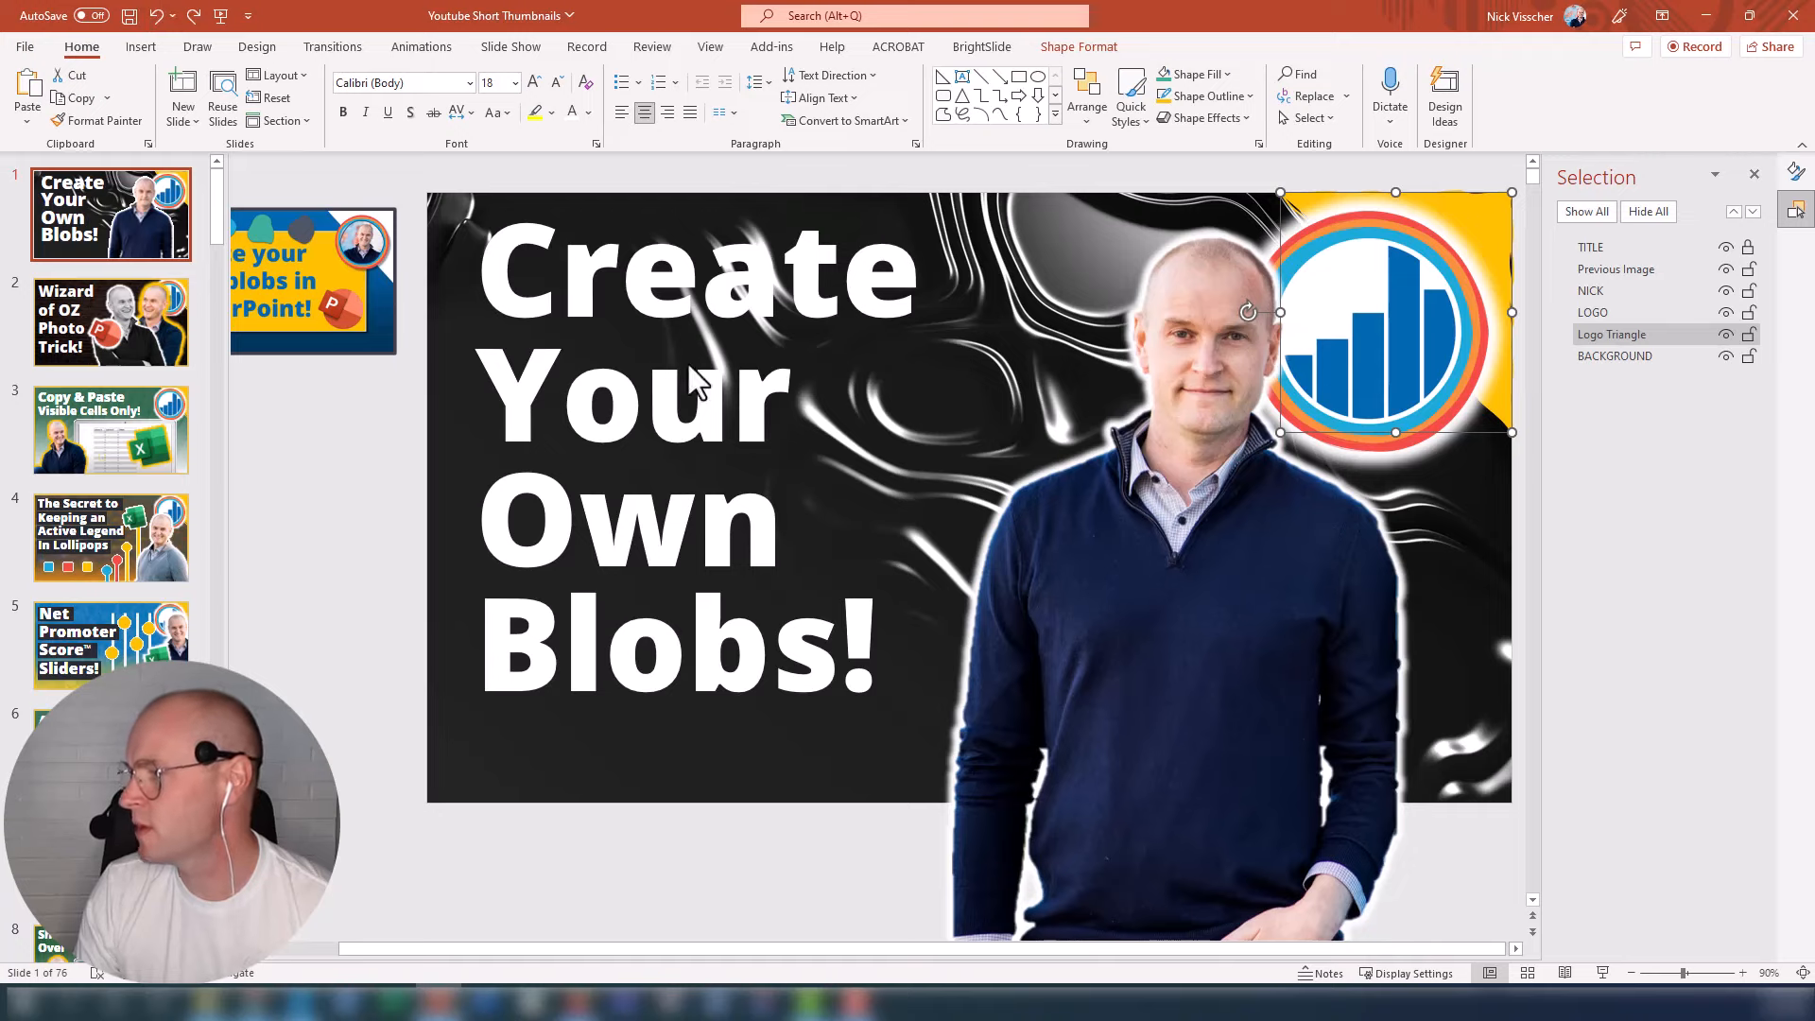
pyautogui.click(1632, 974)
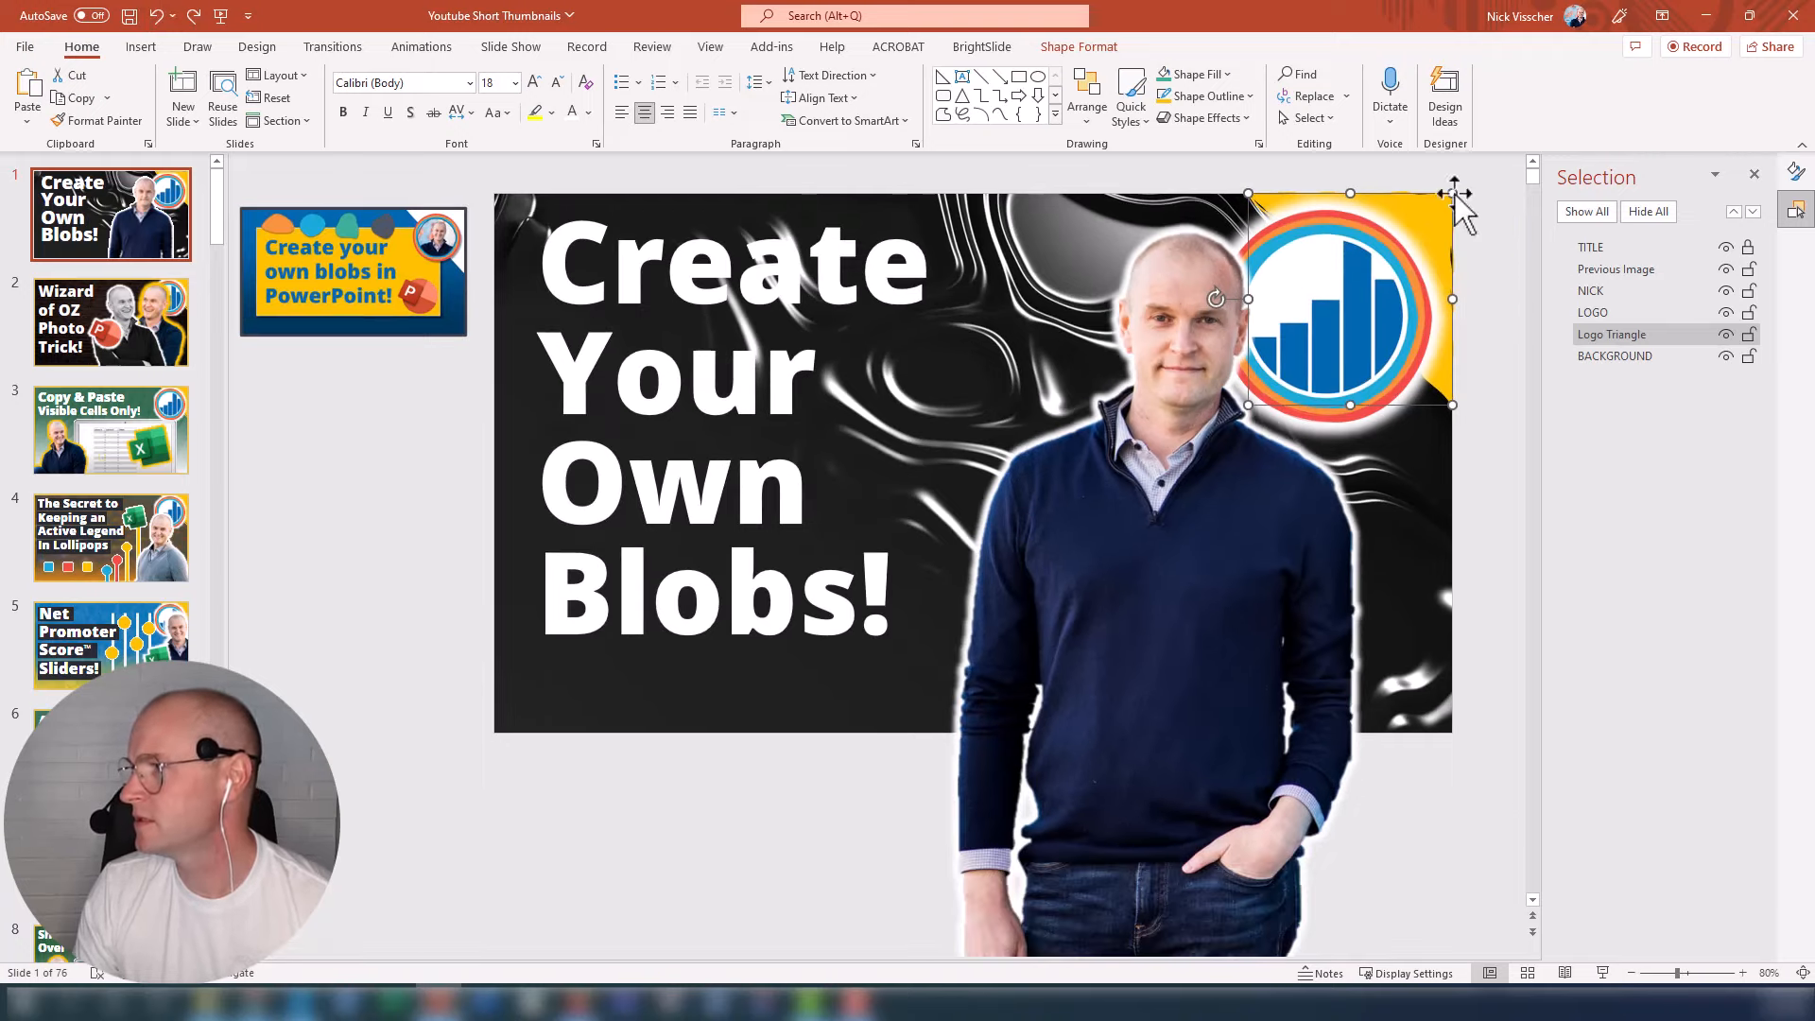
pyautogui.moveTo(1453, 196); pyautogui.dragTo(1459, 191)
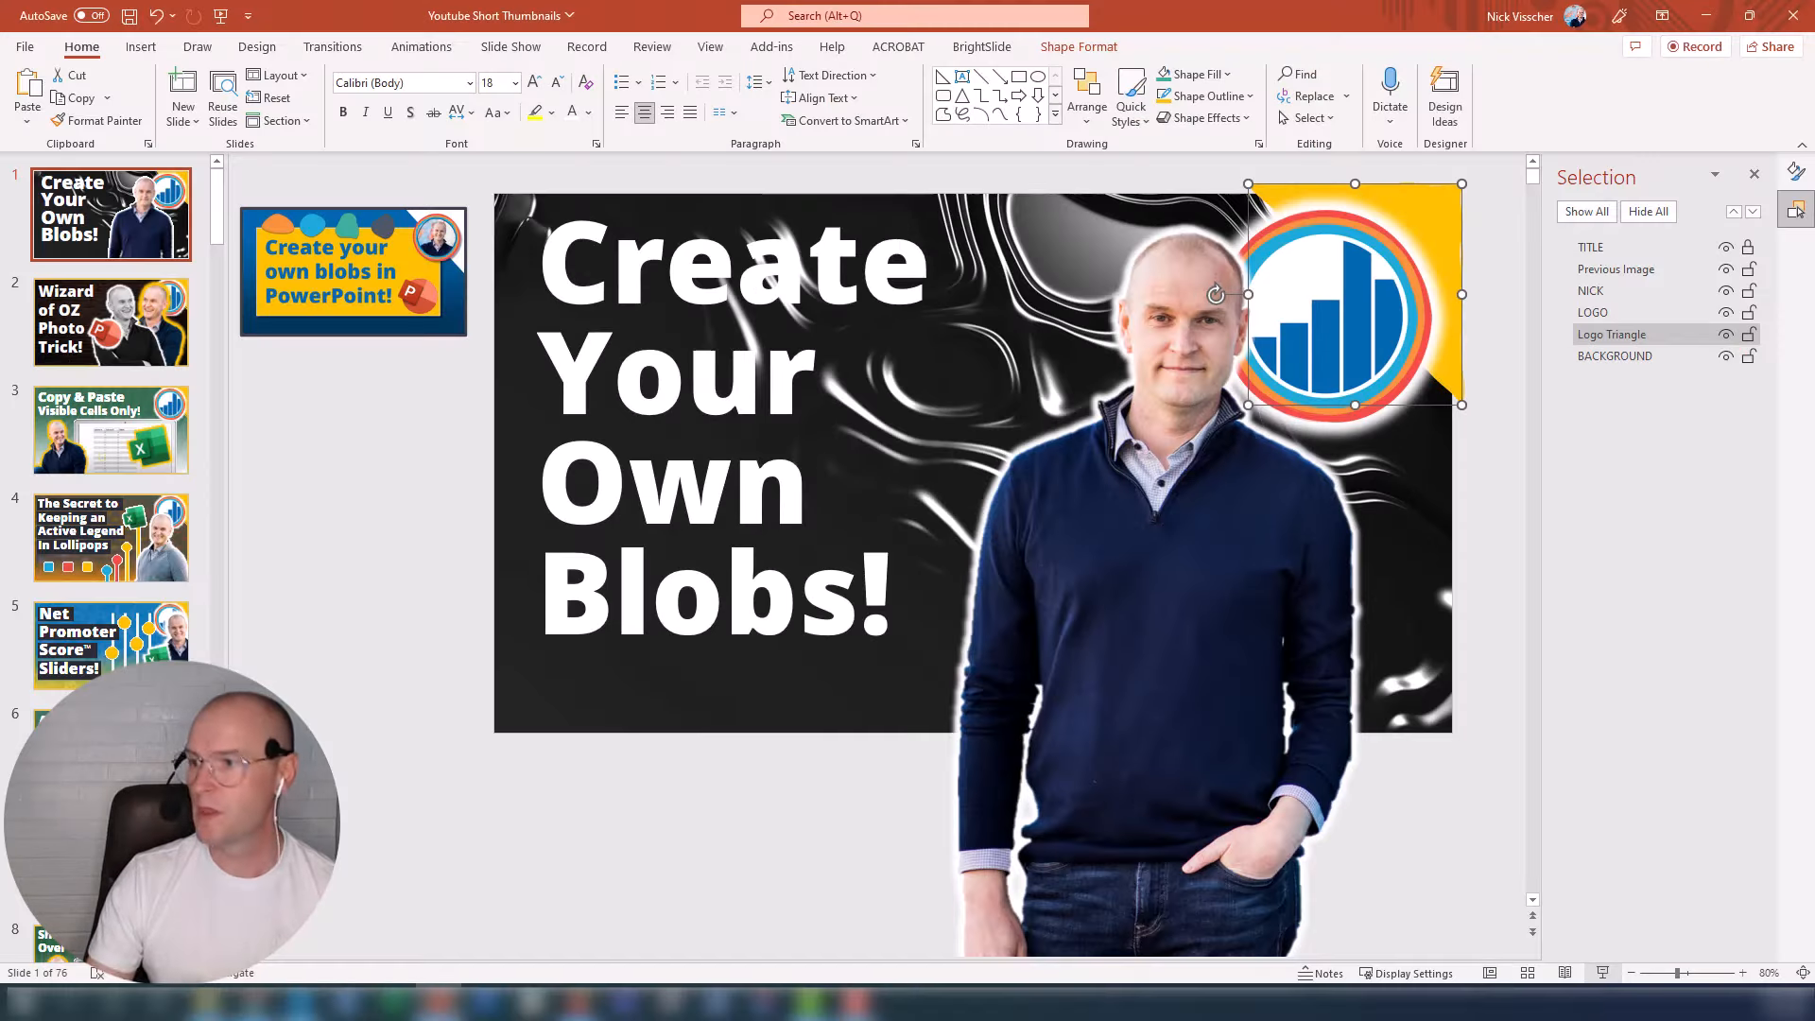
# Step: Draw a rectangle covering the whole slide, aligned to its top edge
pyautogui.click(141, 46)
pyautogui.click(344, 106)
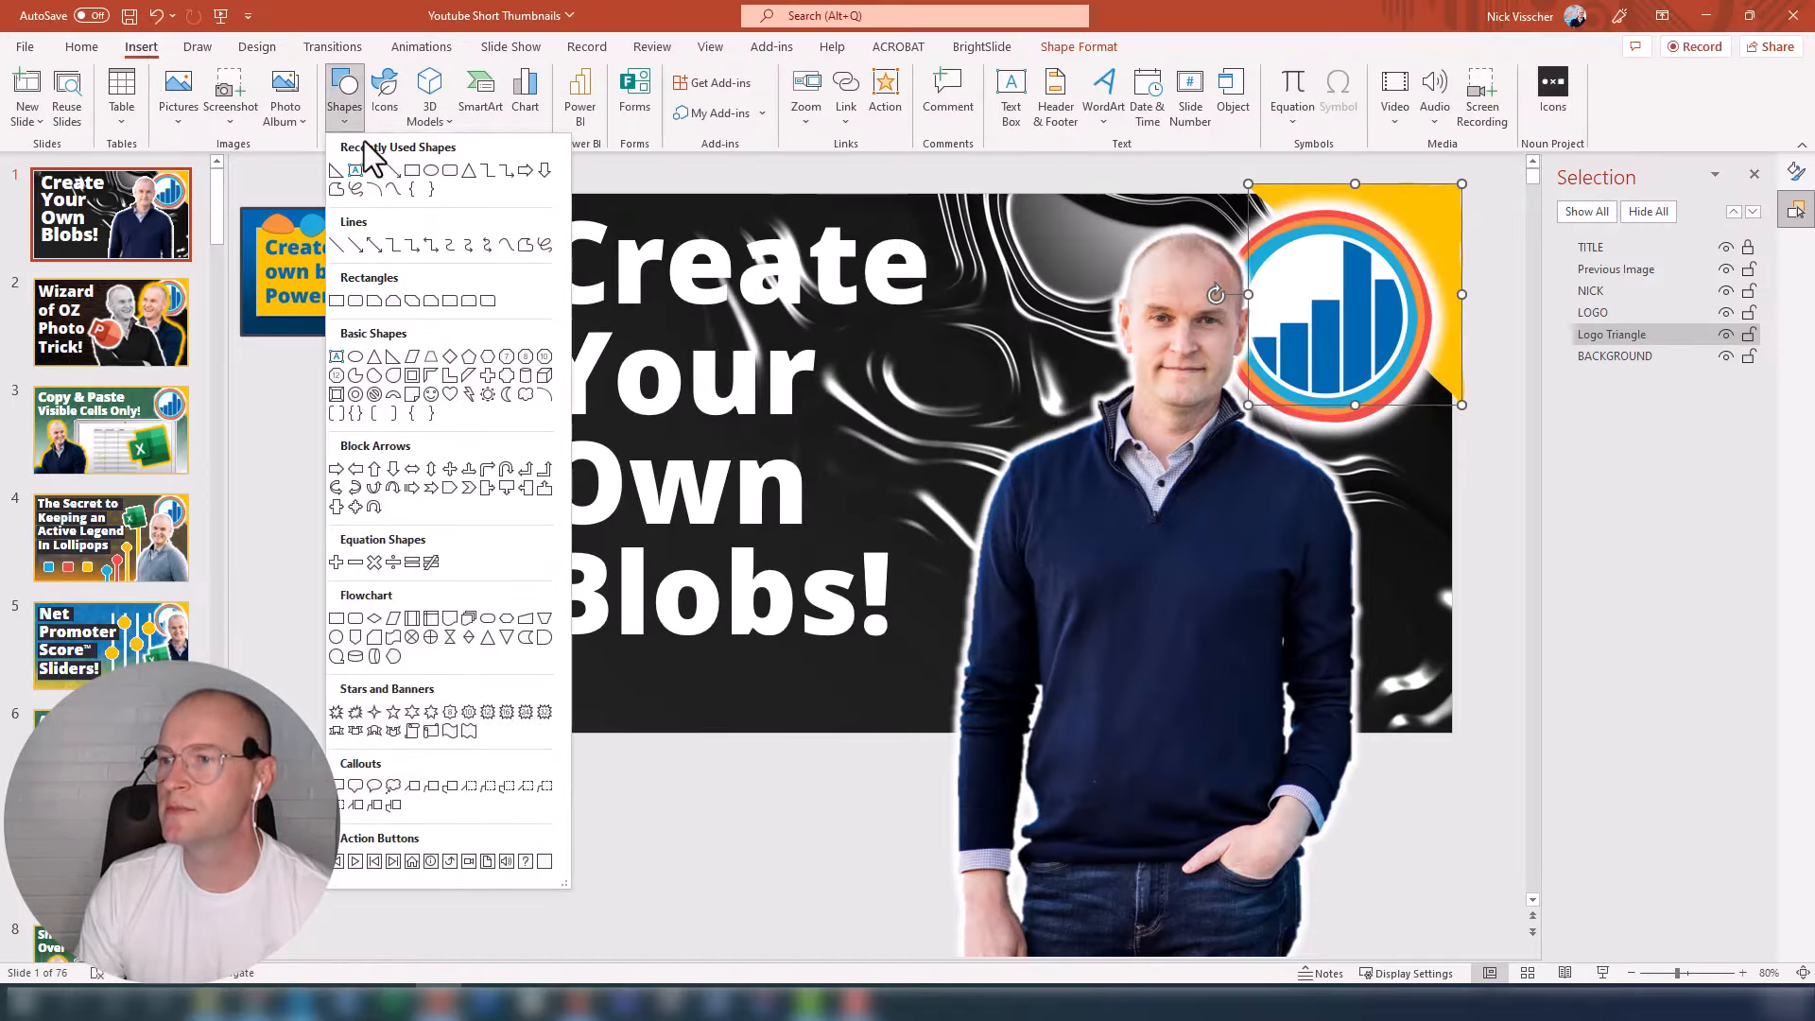
pyautogui.click(417, 181)
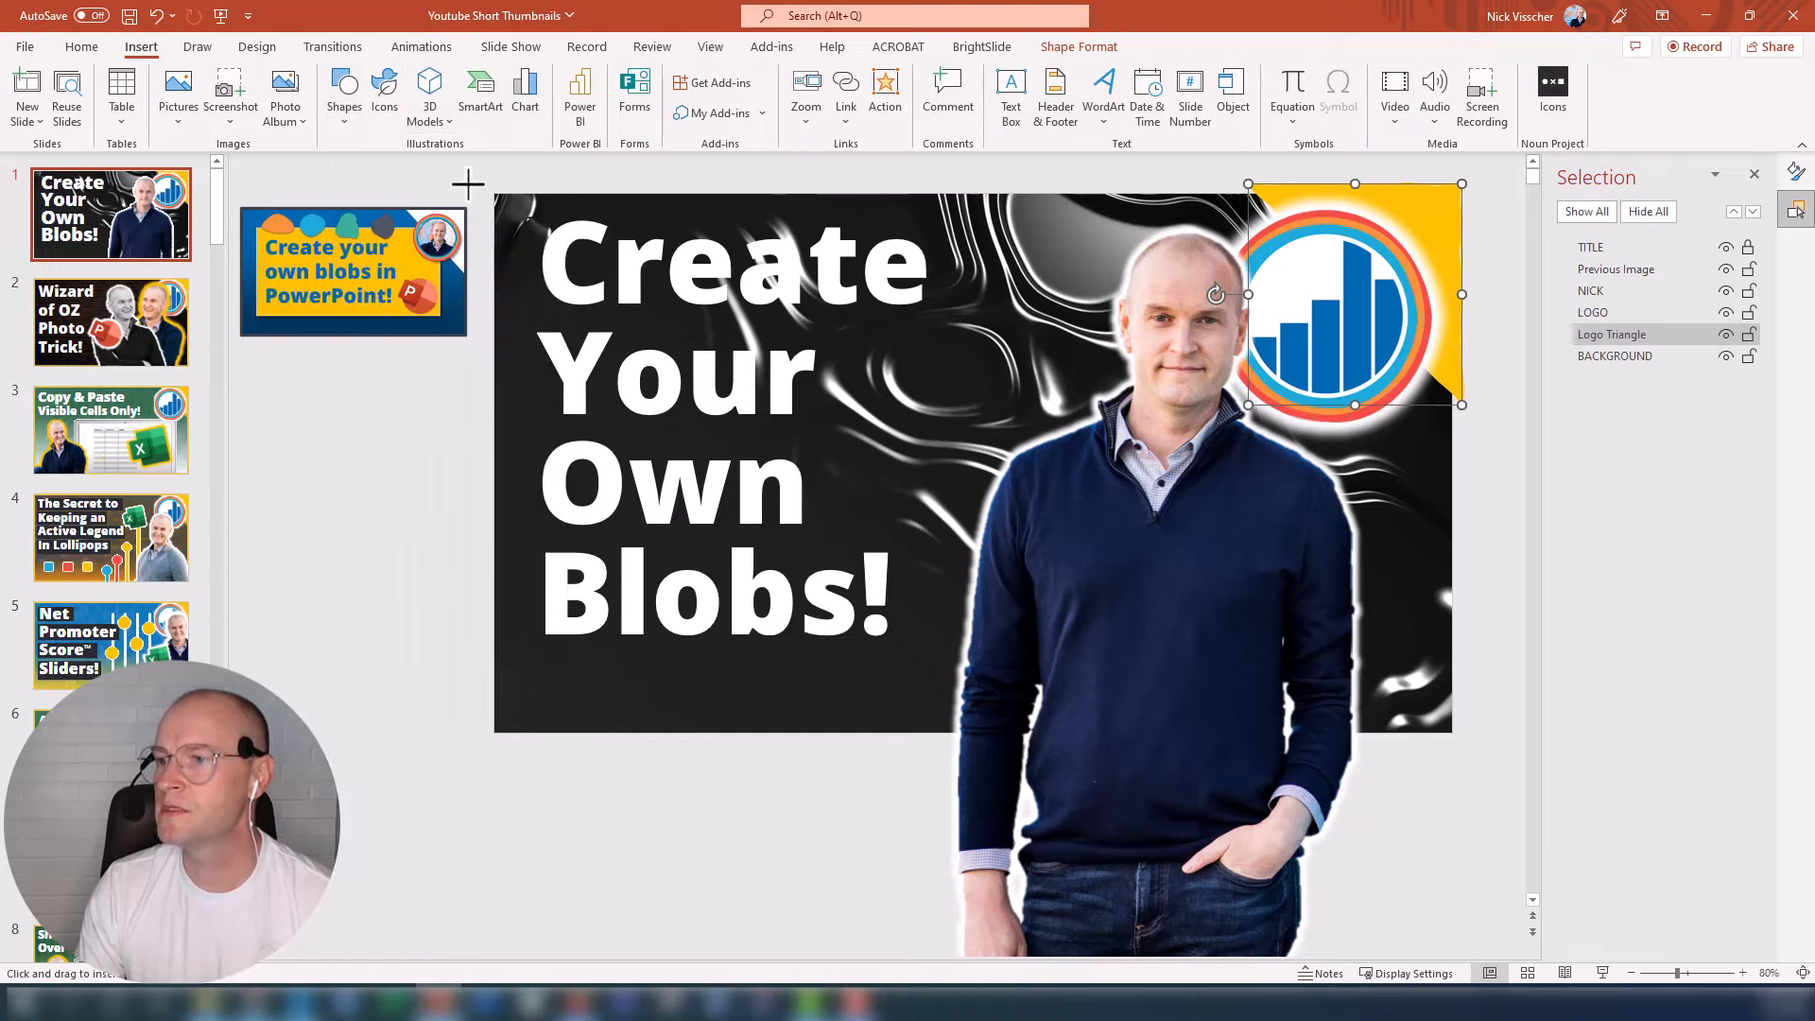
pyautogui.moveTo(493, 189); pyautogui.dragTo(1454, 732)
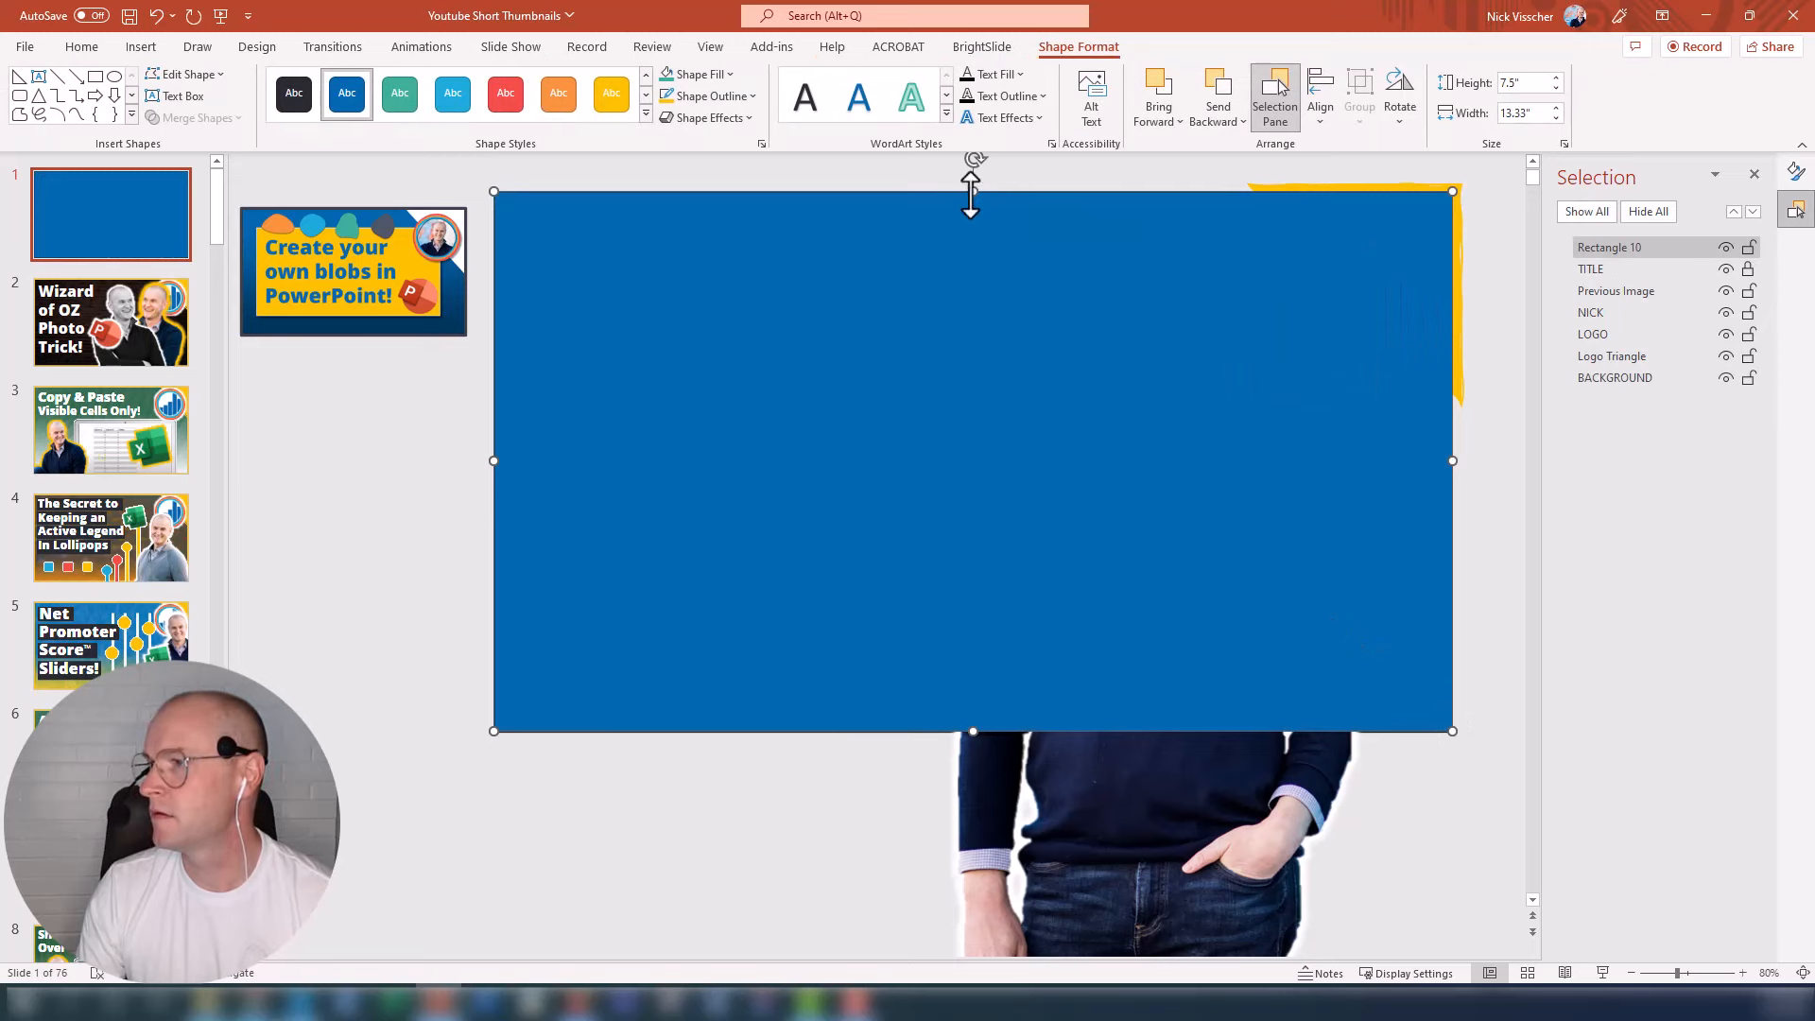
pyautogui.moveTo(972, 191); pyautogui.dragTo(973, 194)
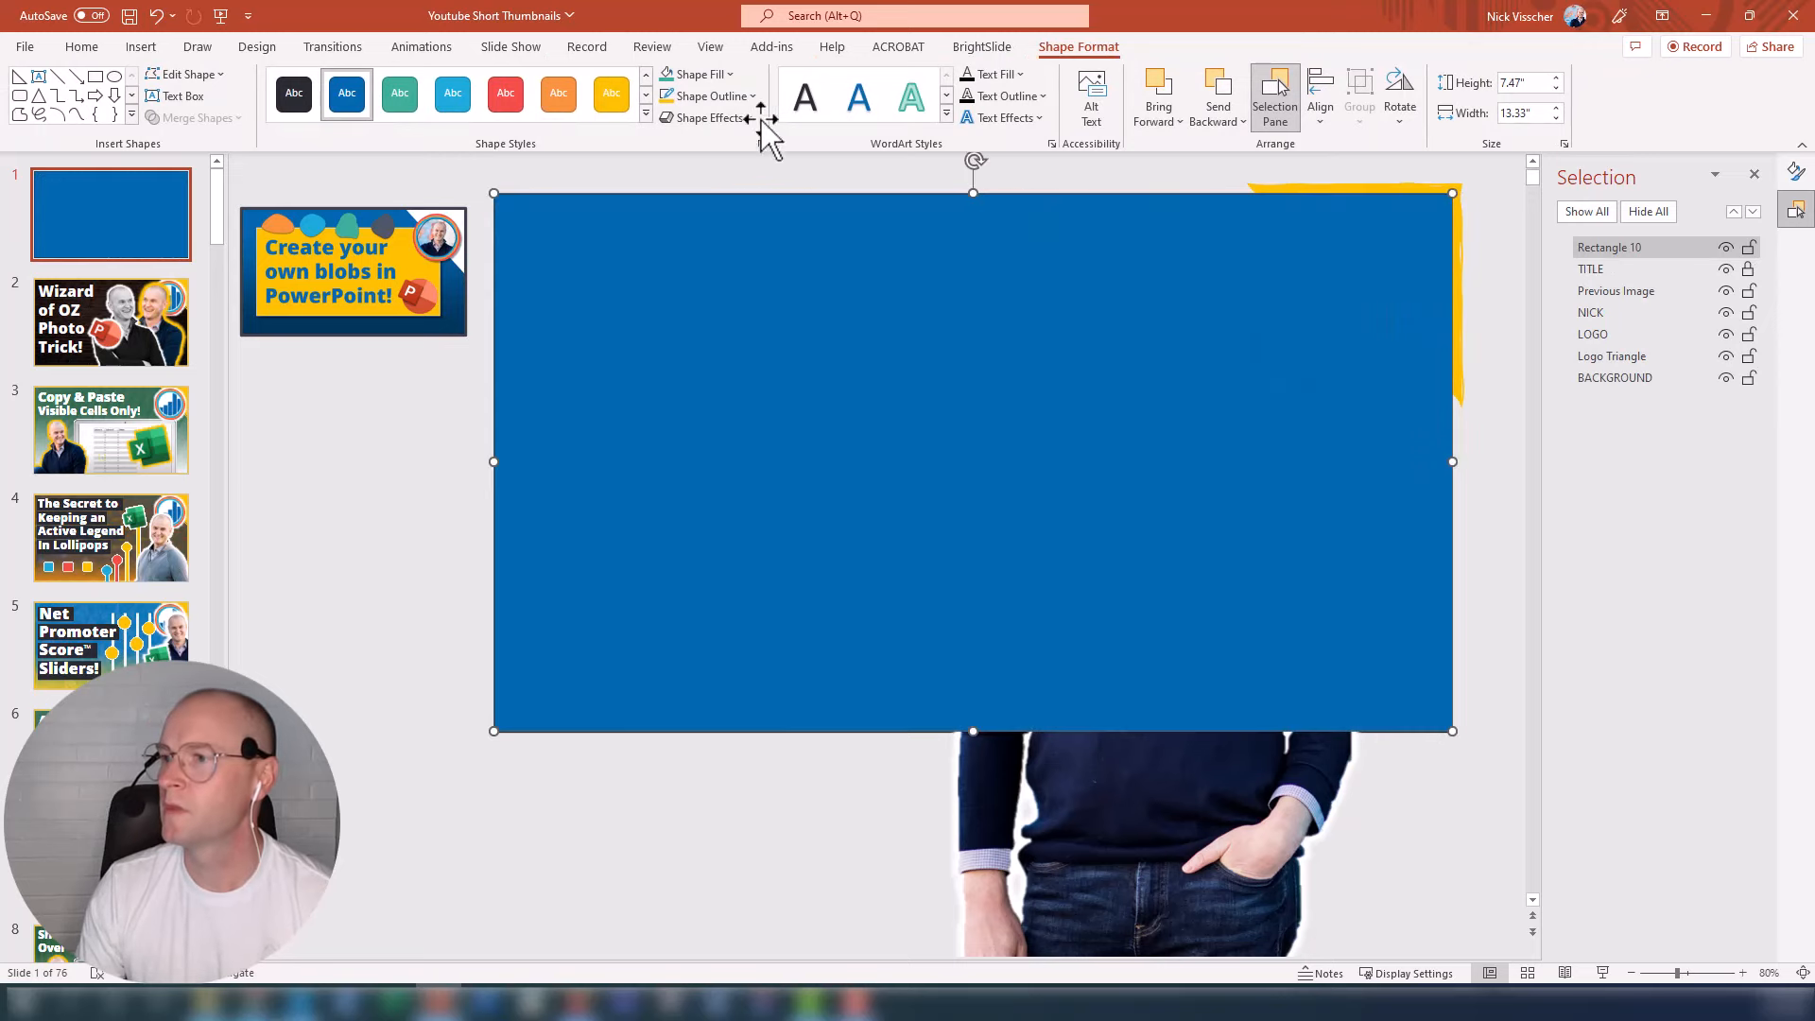
# Step: Set the slide-sized rectangle to No Fill so the thumbnail shows through its yellow outline
pyautogui.click(714, 96)
pyautogui.click(813, 148)
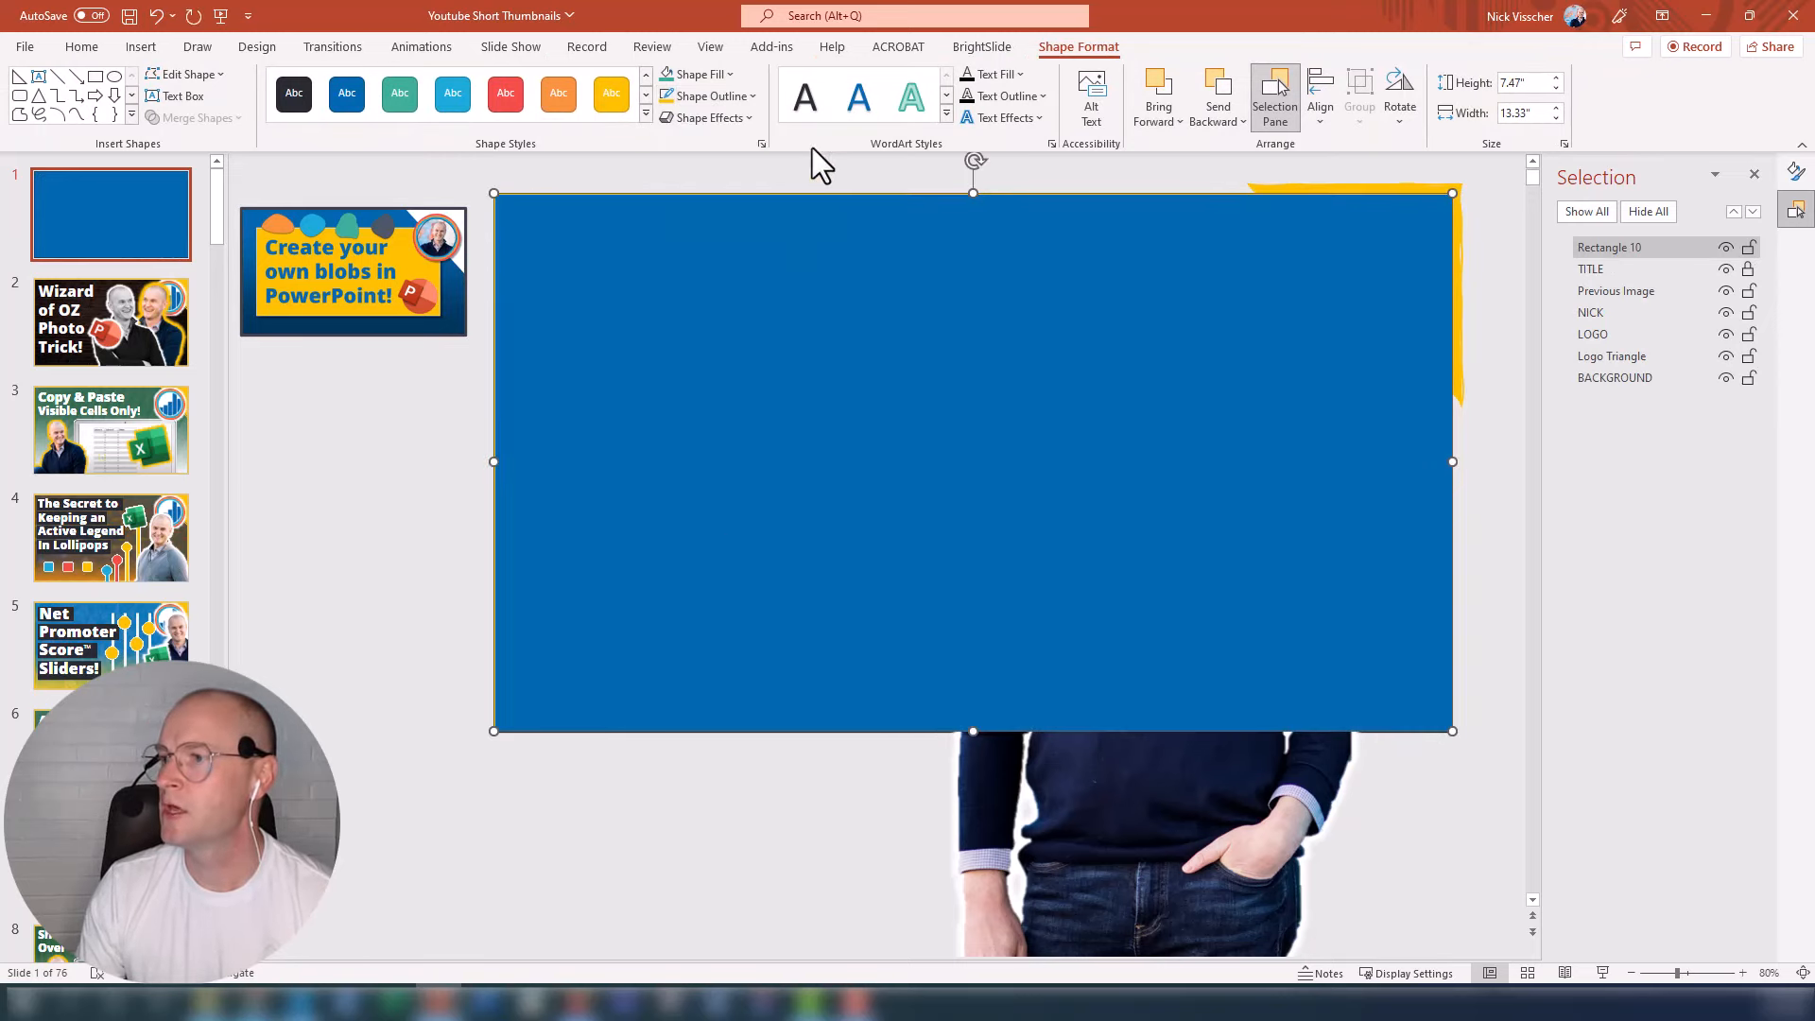
pyautogui.click(753, 116)
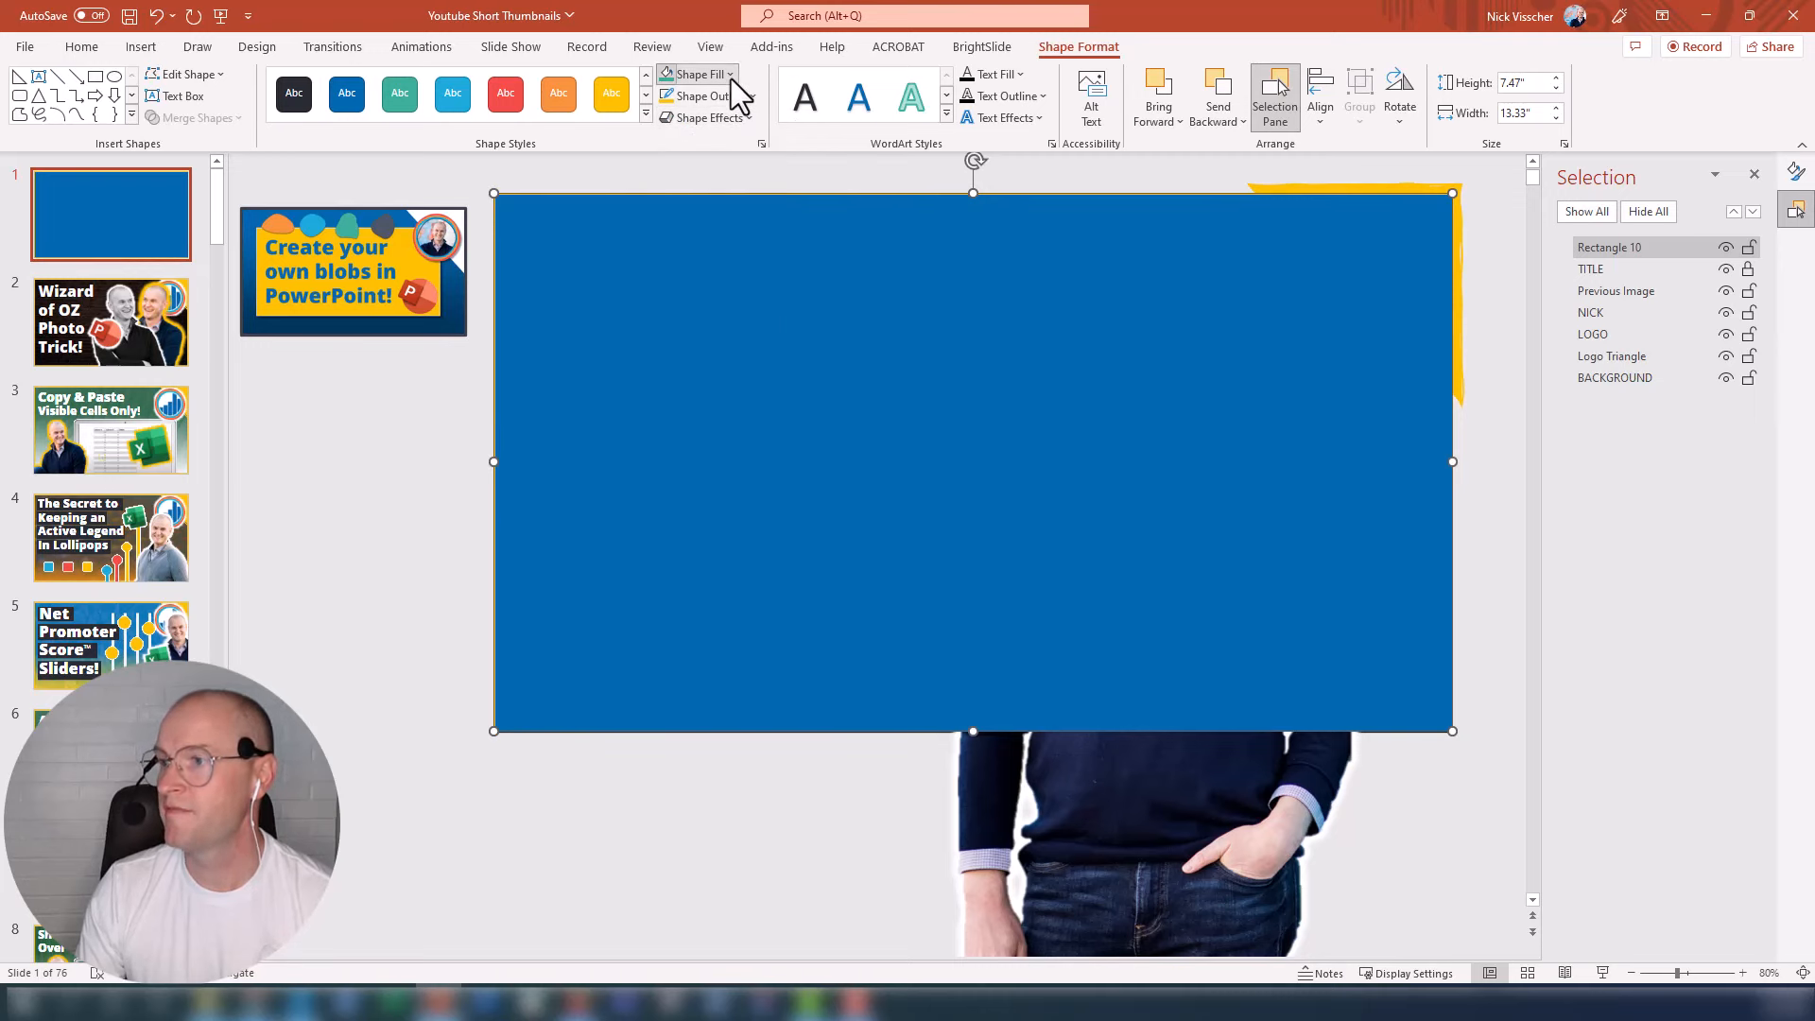
pyautogui.click(731, 77)
pyautogui.click(665, 127)
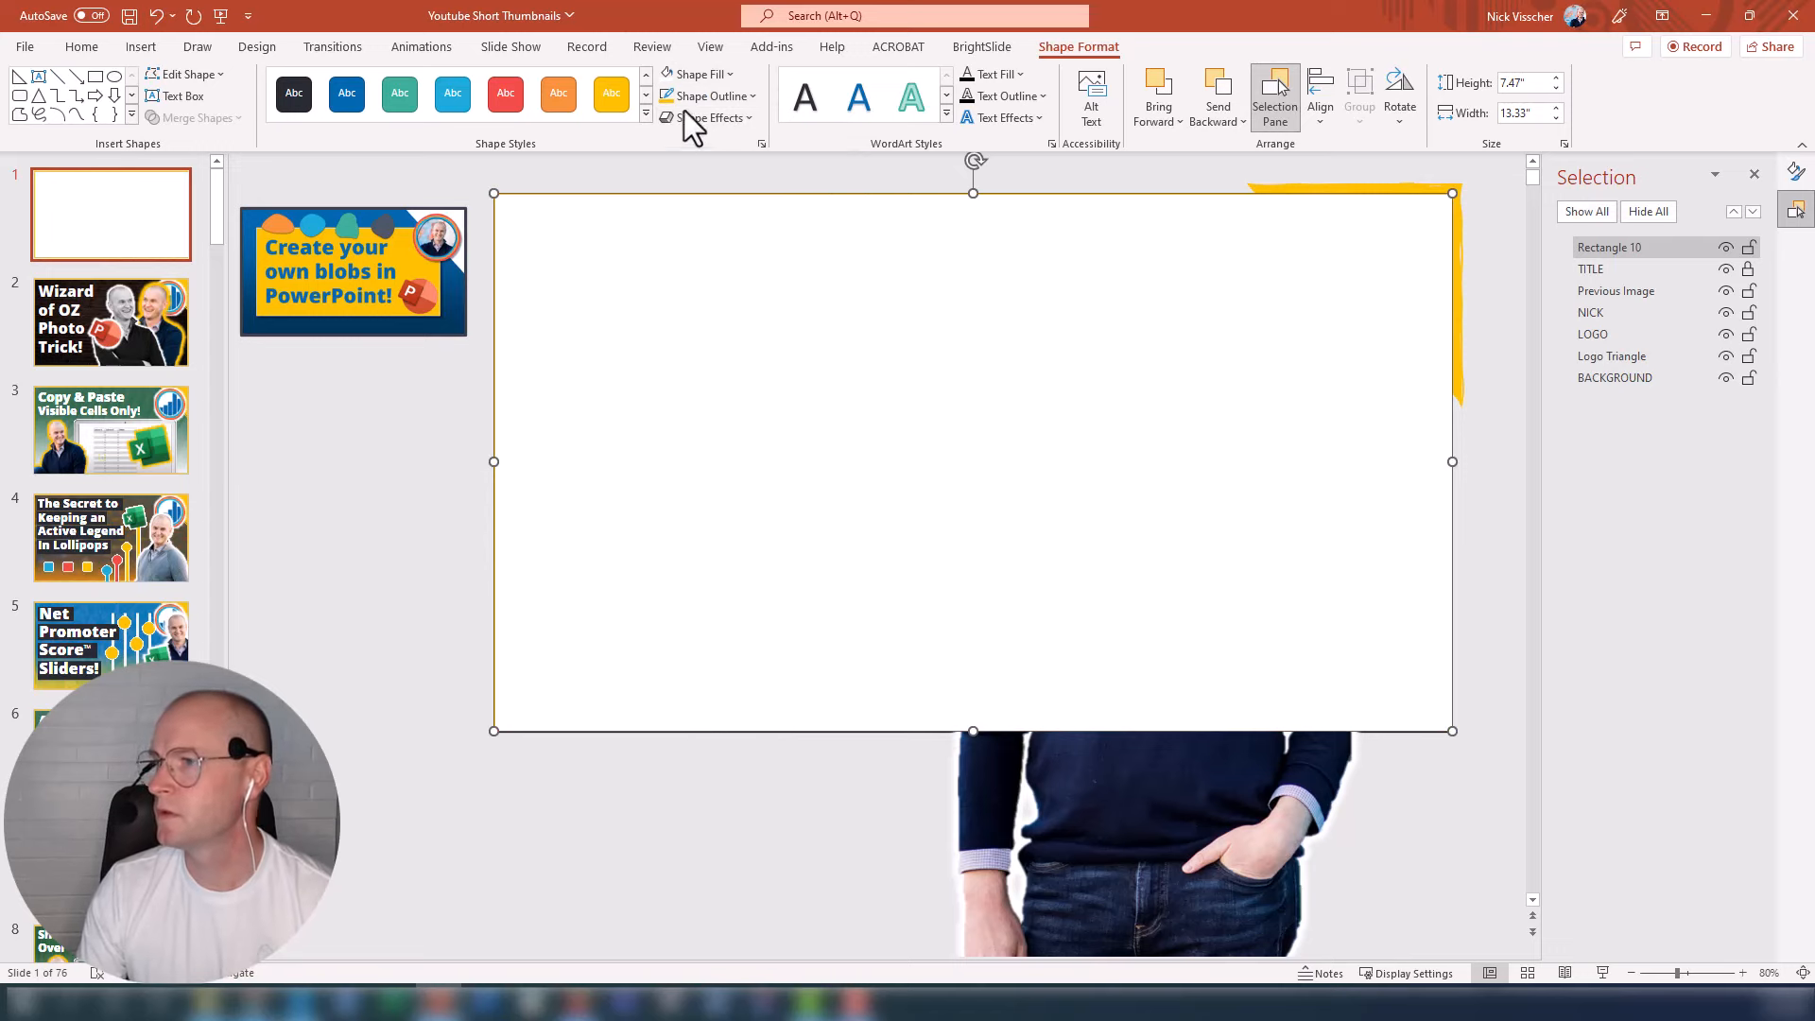
pyautogui.click(727, 75)
pyautogui.click(708, 336)
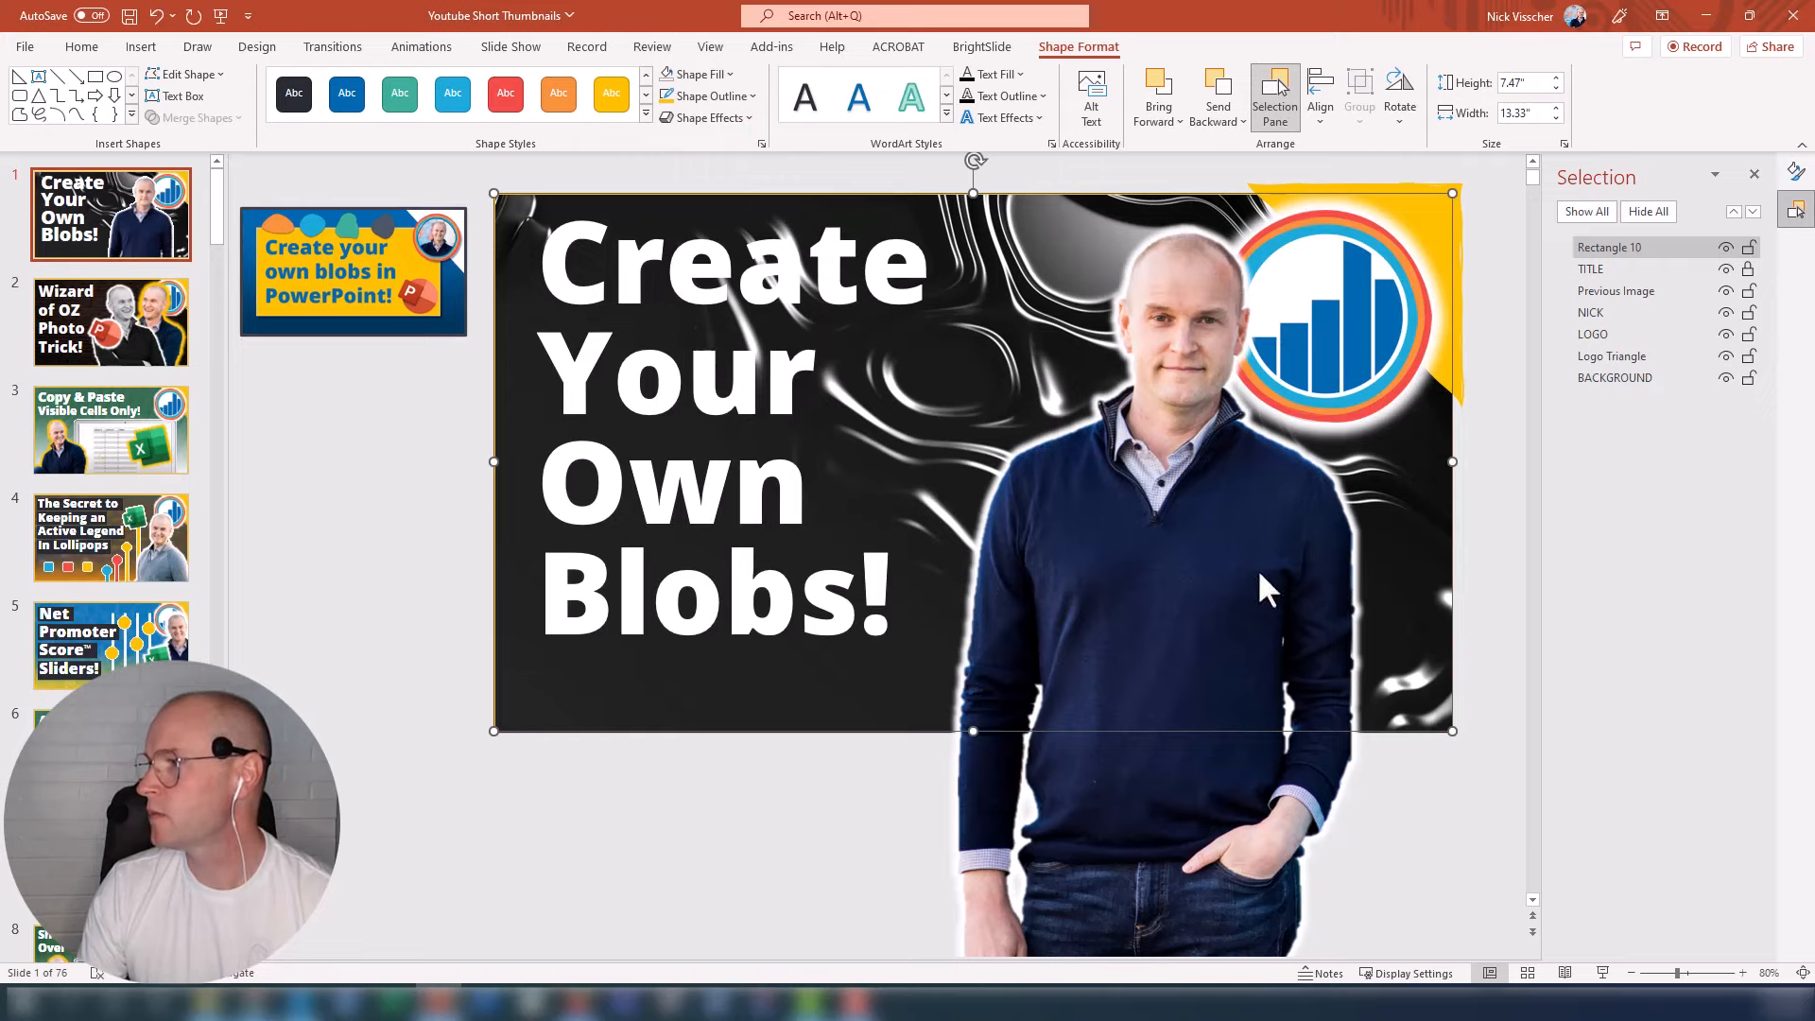
# Step: In Format Shape, raise the border rectangle's line width to 15 pt
pyautogui.click(1757, 175)
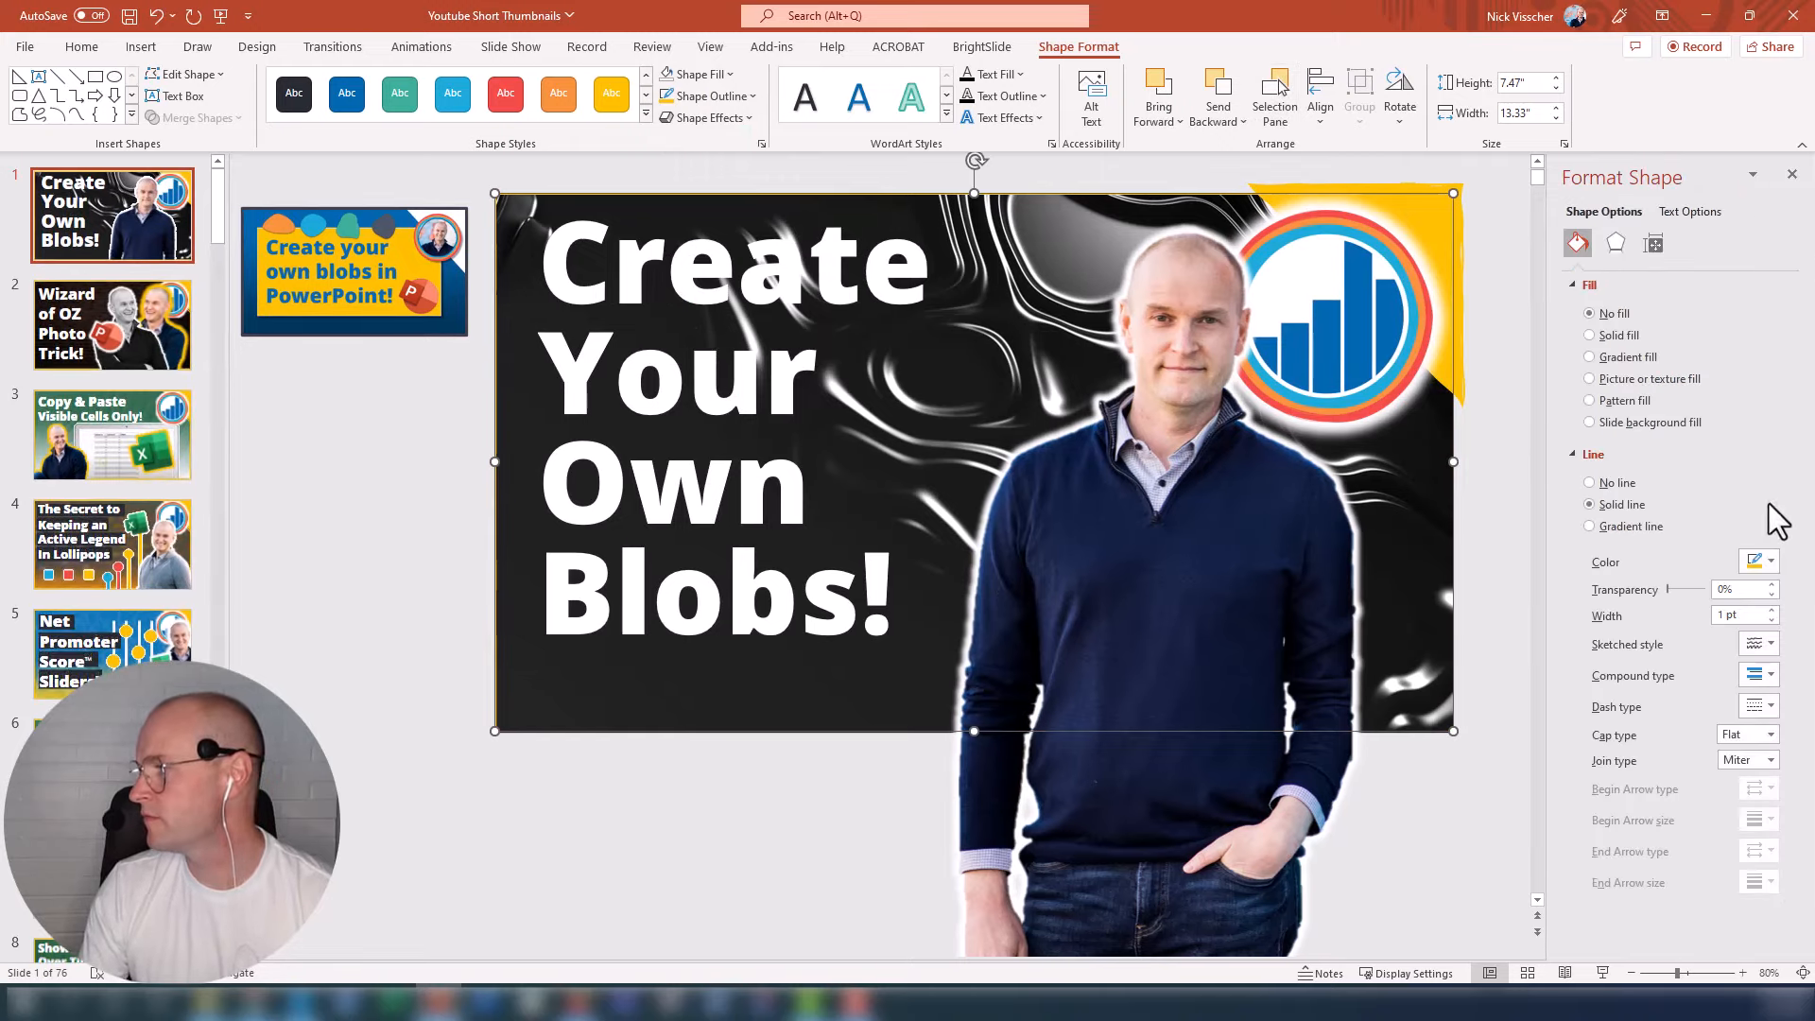
pyautogui.click(1772, 610)
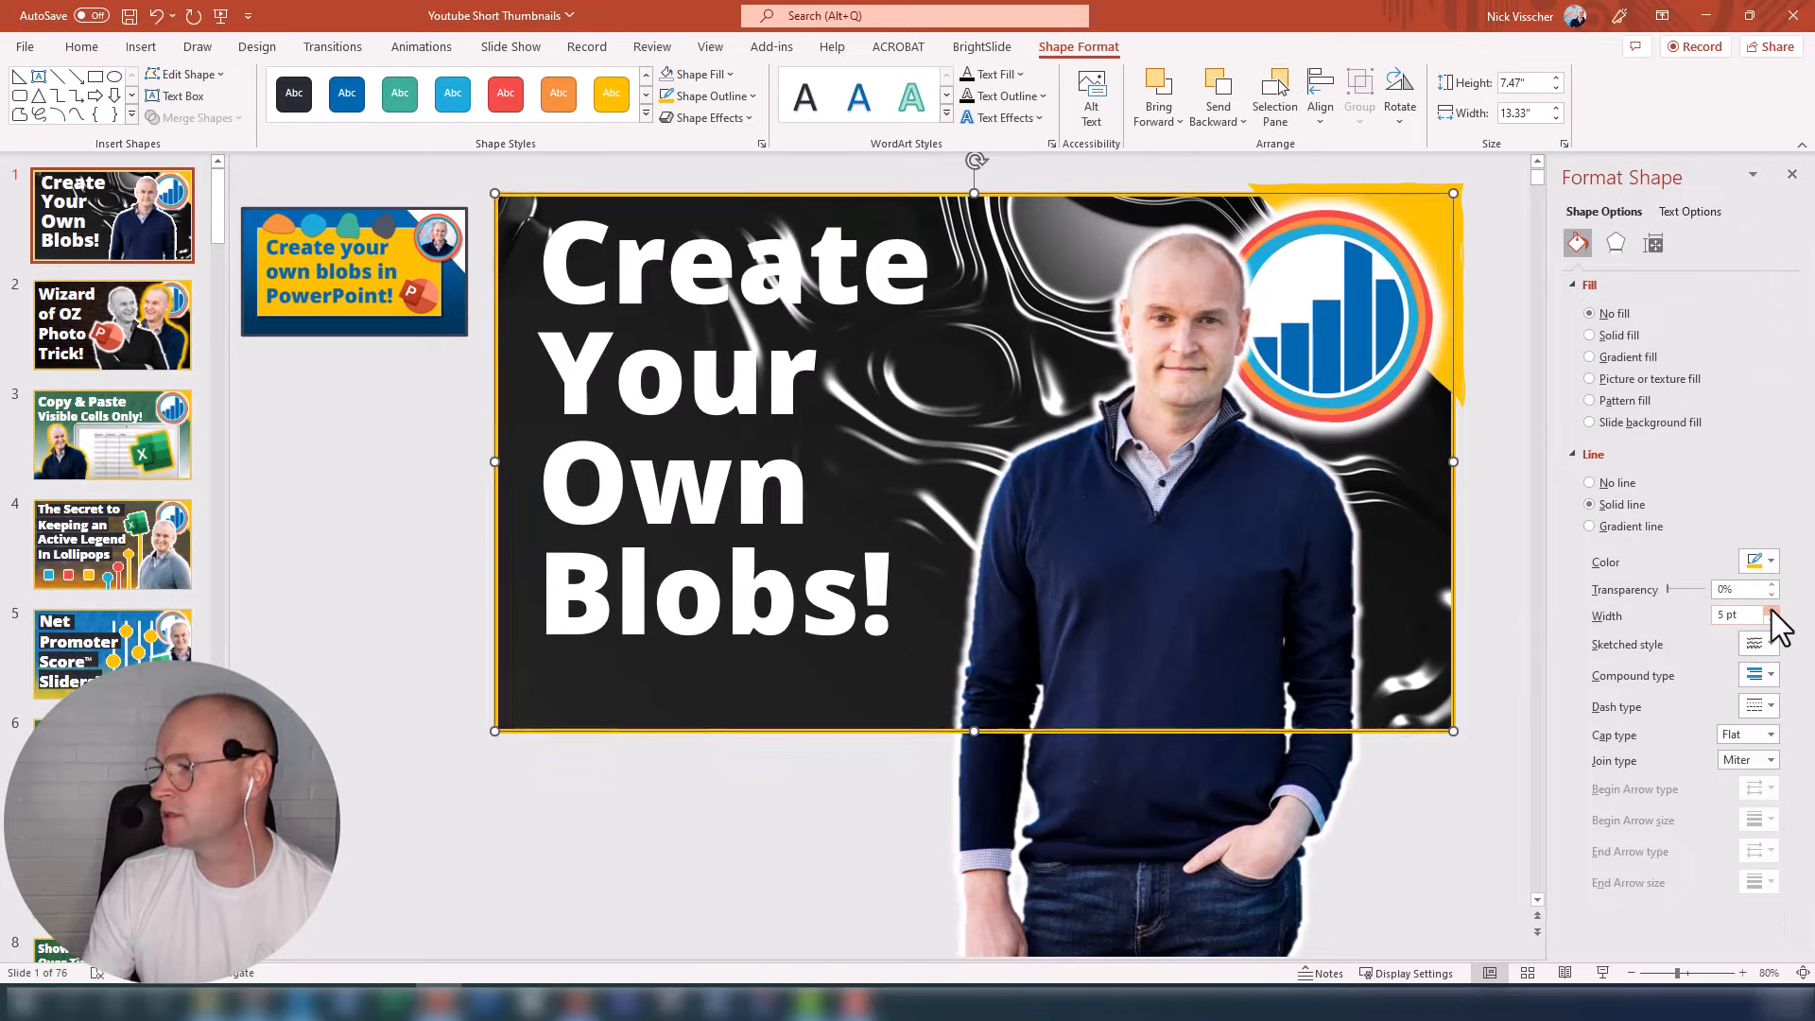
pyautogui.click(1771, 610)
pyautogui.click(1771, 610)
pyautogui.click(1771, 610)
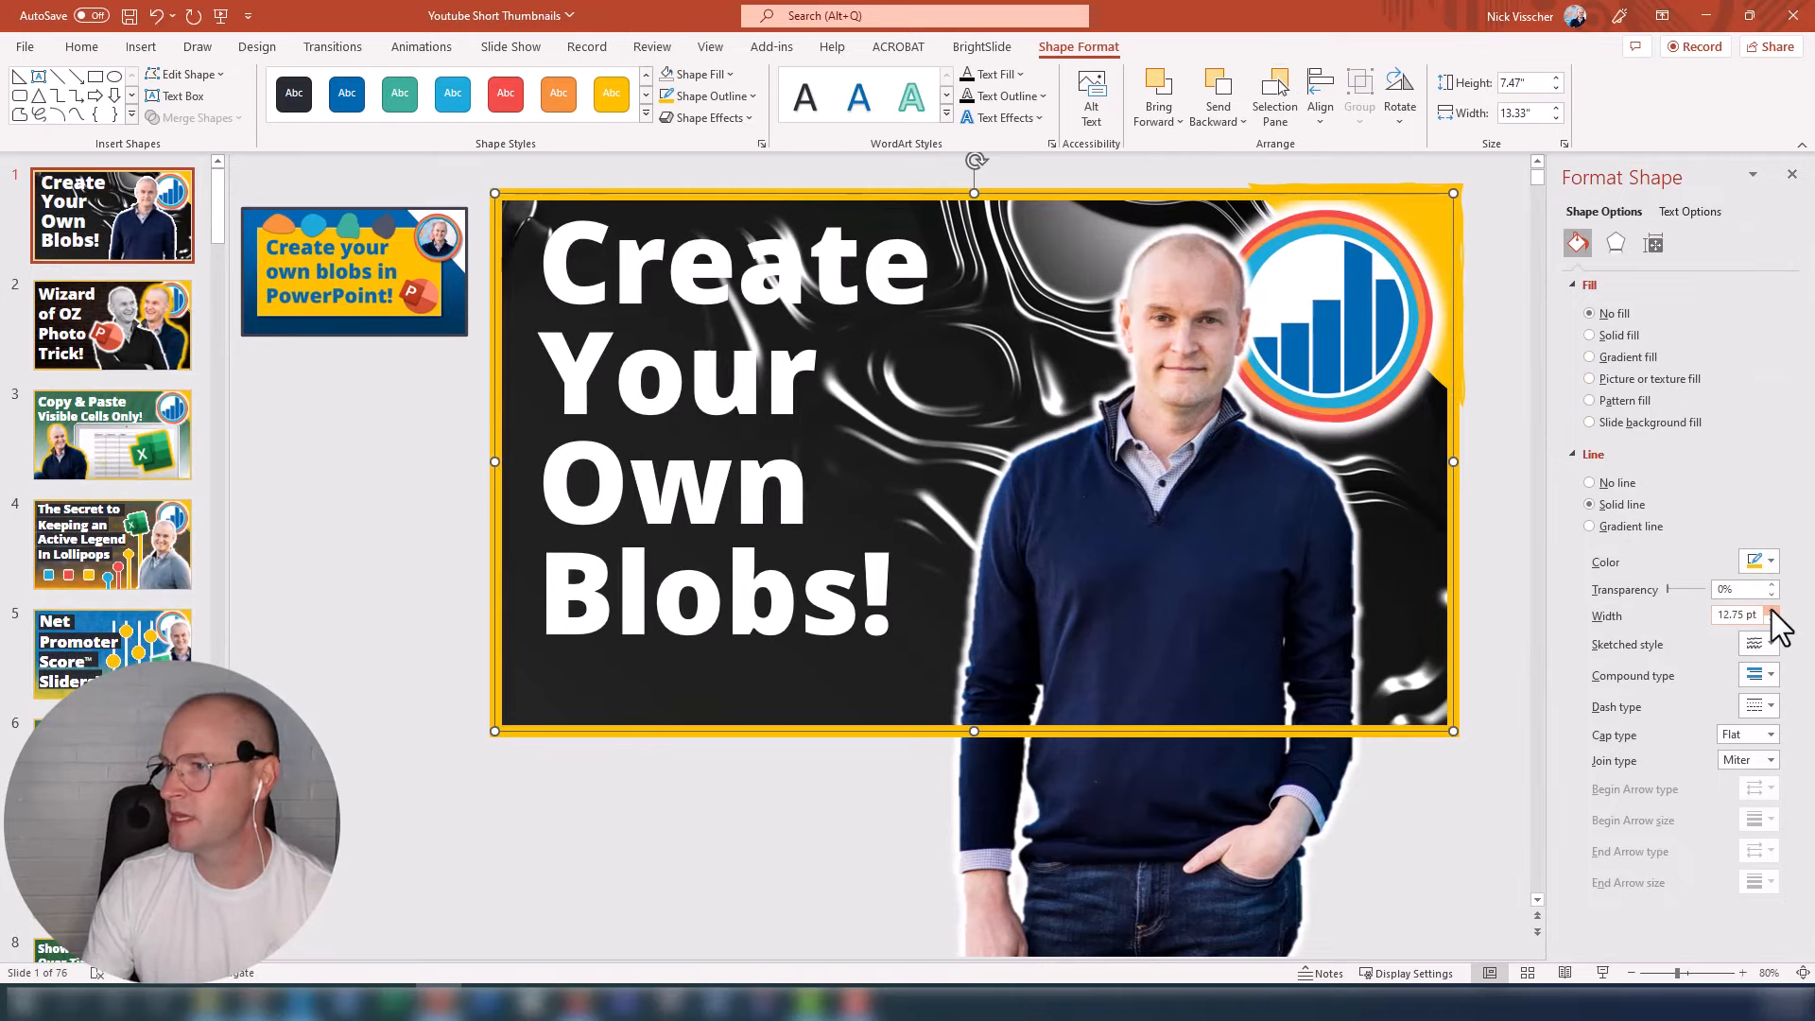
pyautogui.click(1738, 615)
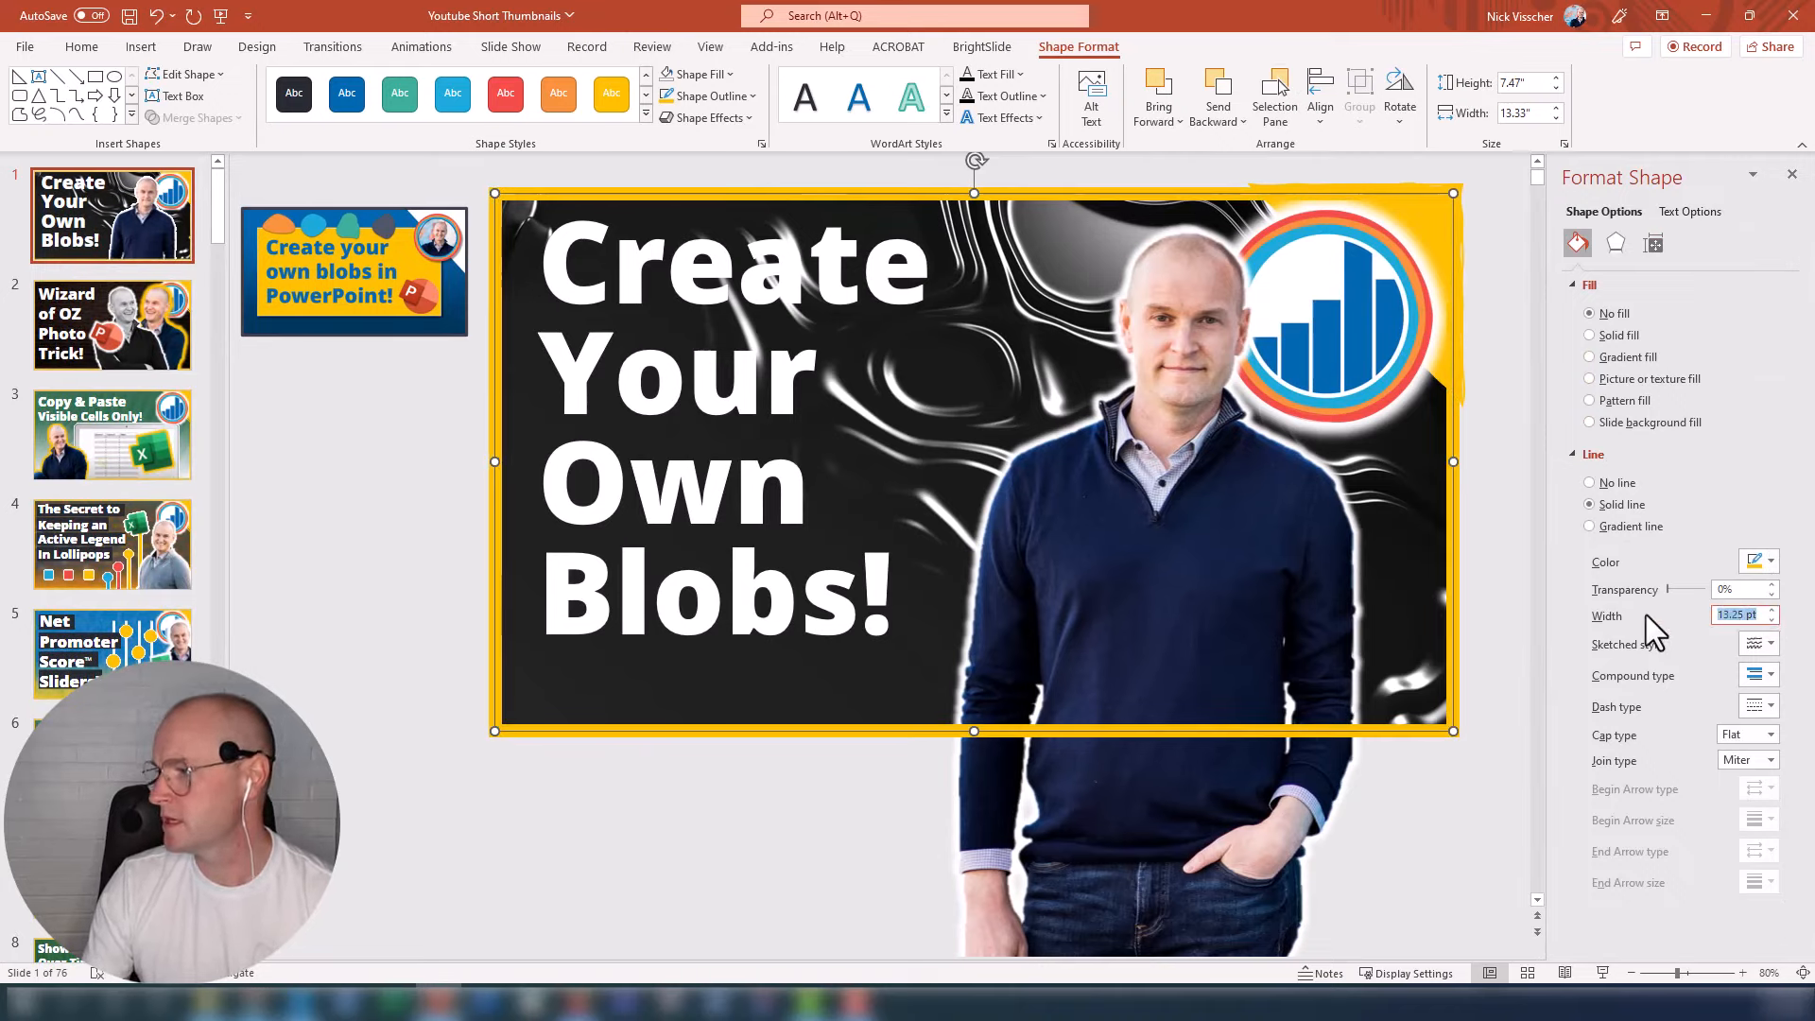
# Step: Select the title text box and bring up its alignment options
pyautogui.click(396, 512)
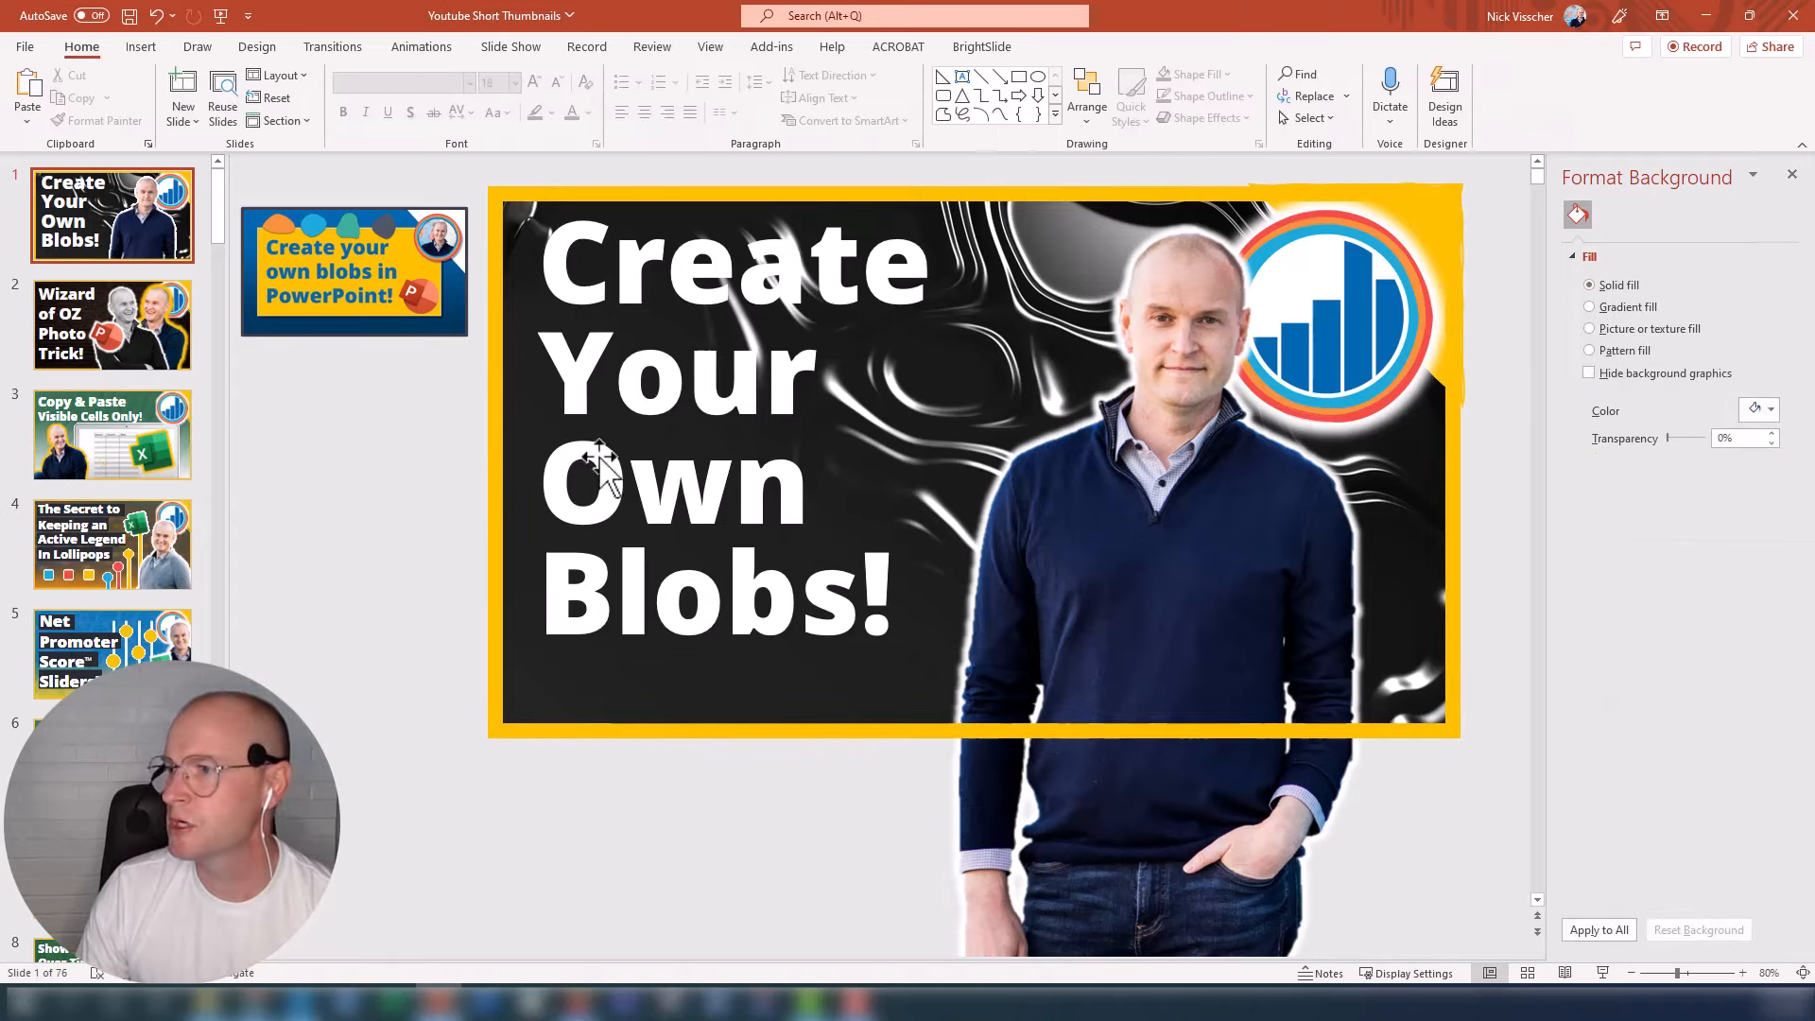
pyautogui.click(693, 426)
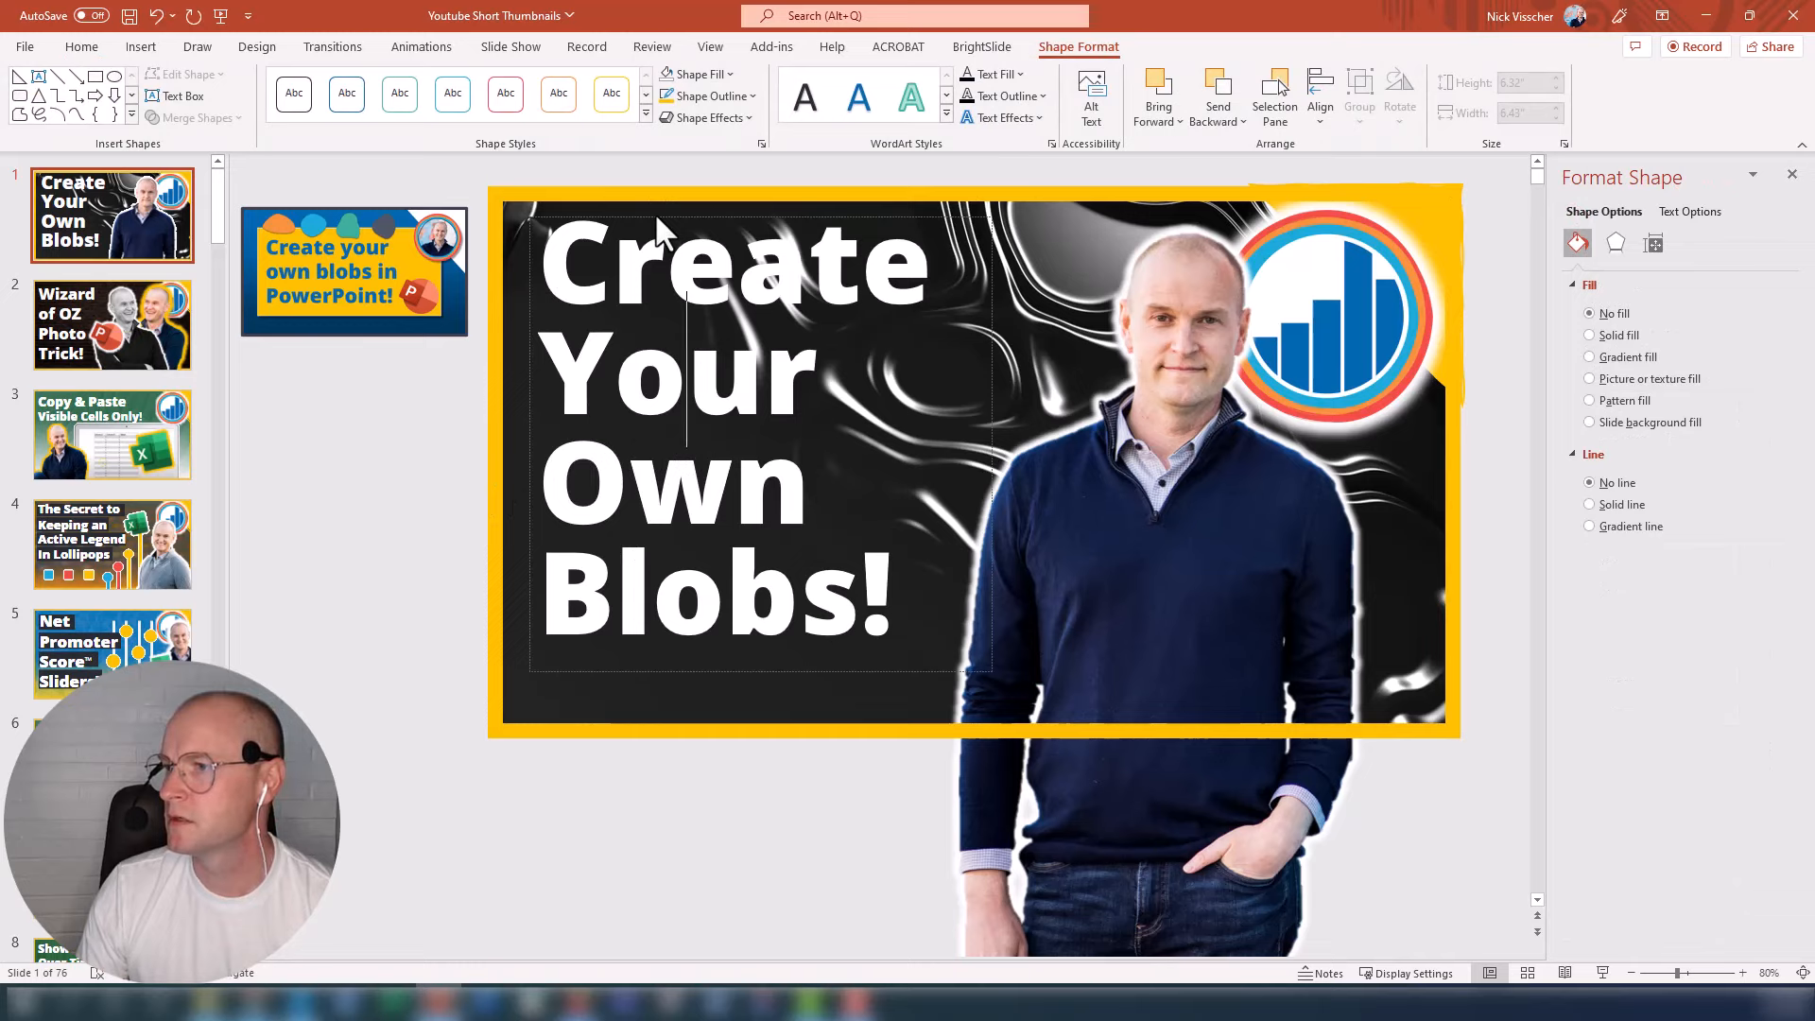
pyautogui.click(654, 211)
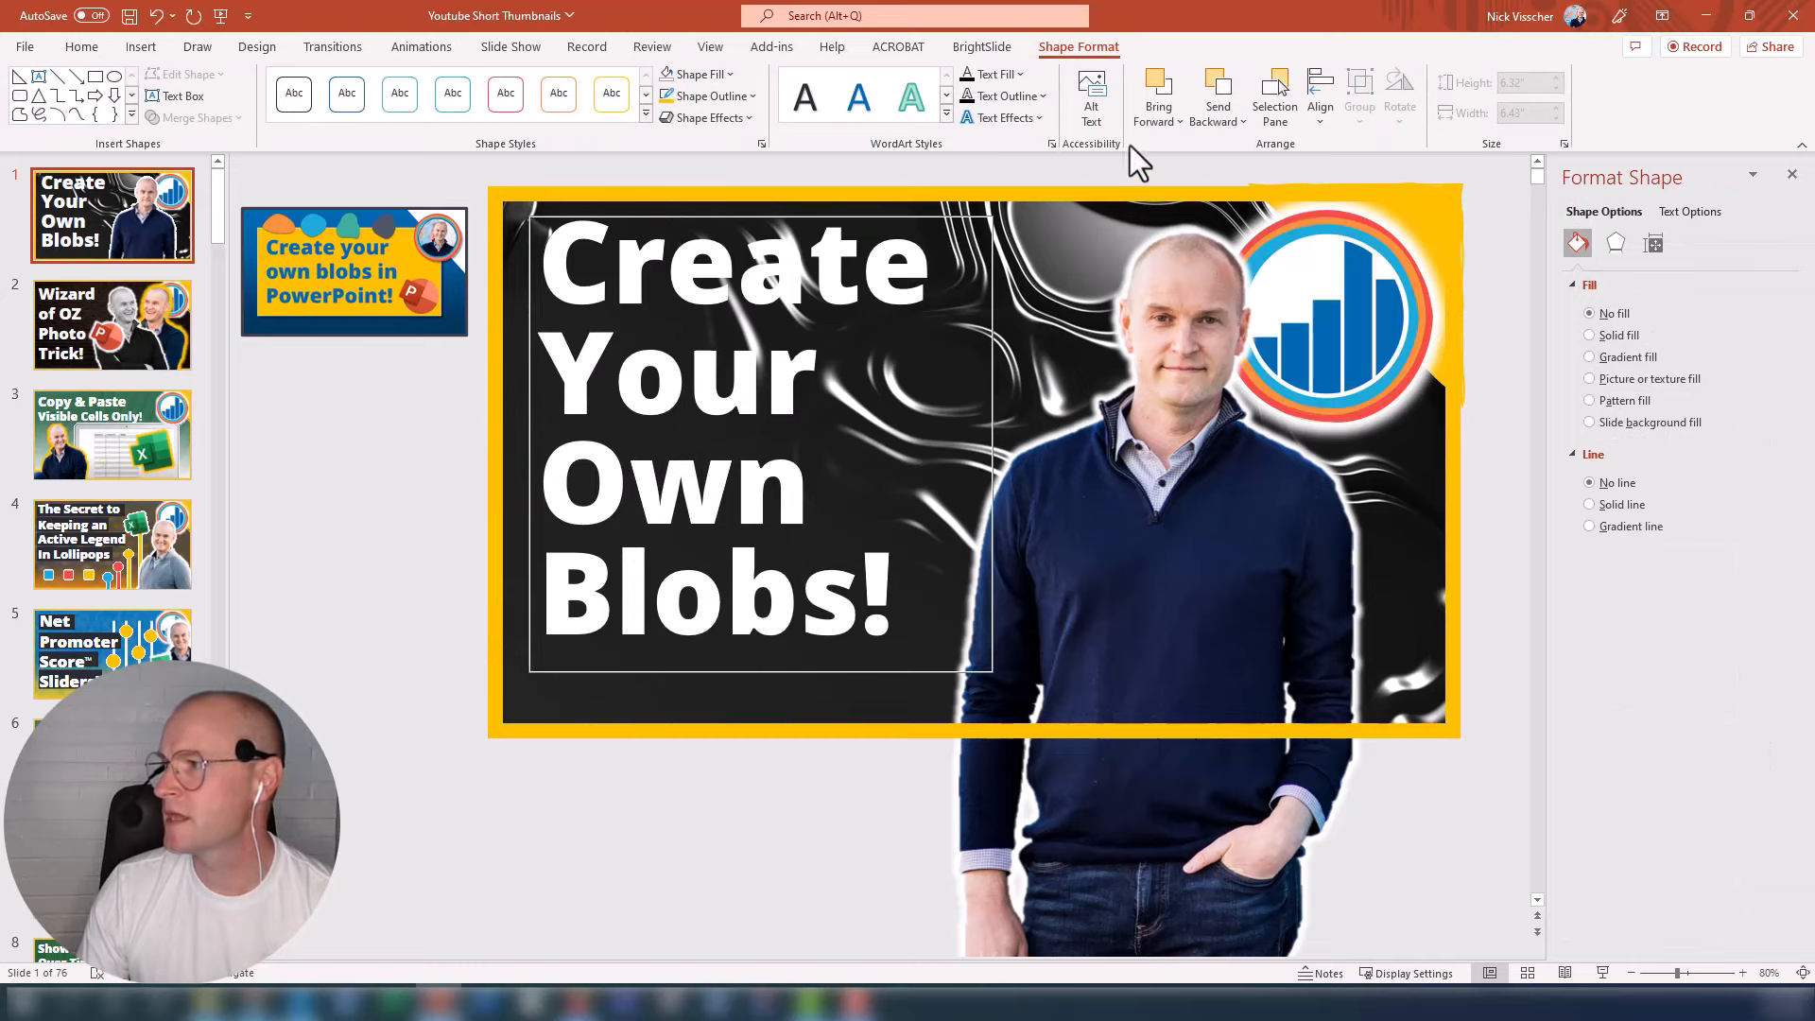
pyautogui.click(1318, 99)
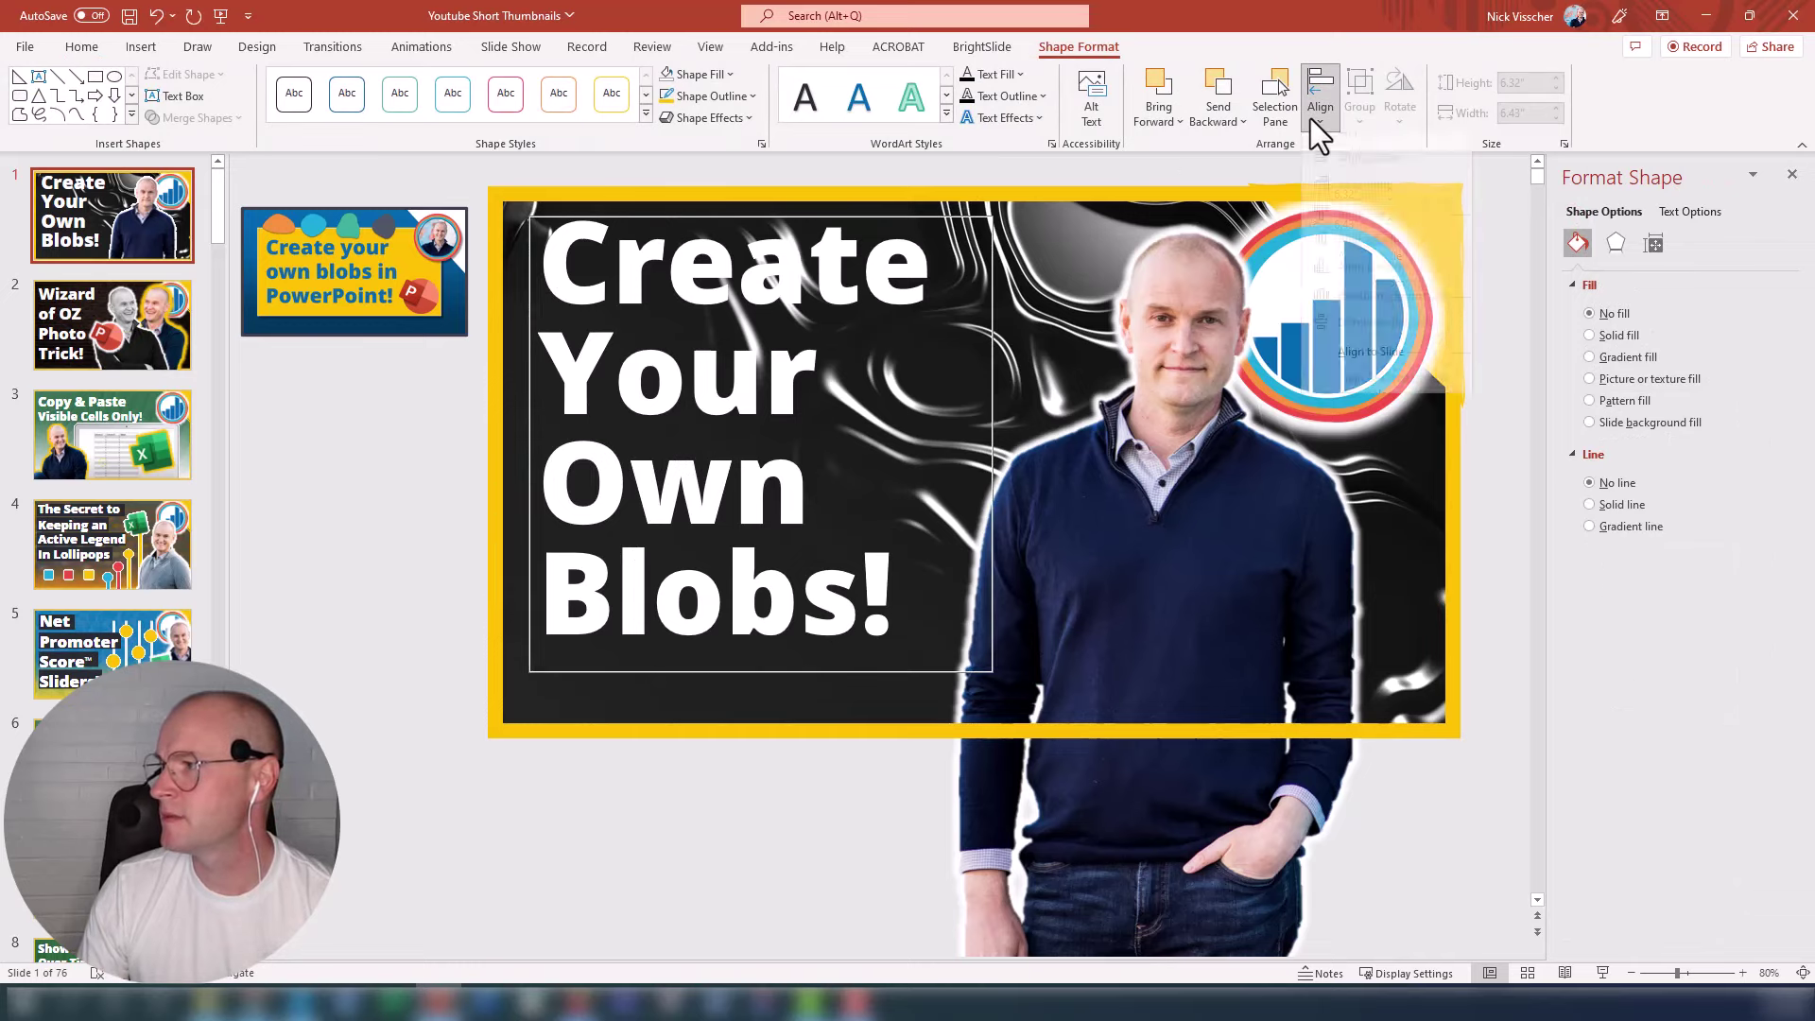
# Step: Select the title box as a whole object via the Selection Pane and check its alignment options
pyautogui.click(331, 555)
pyautogui.click(738, 488)
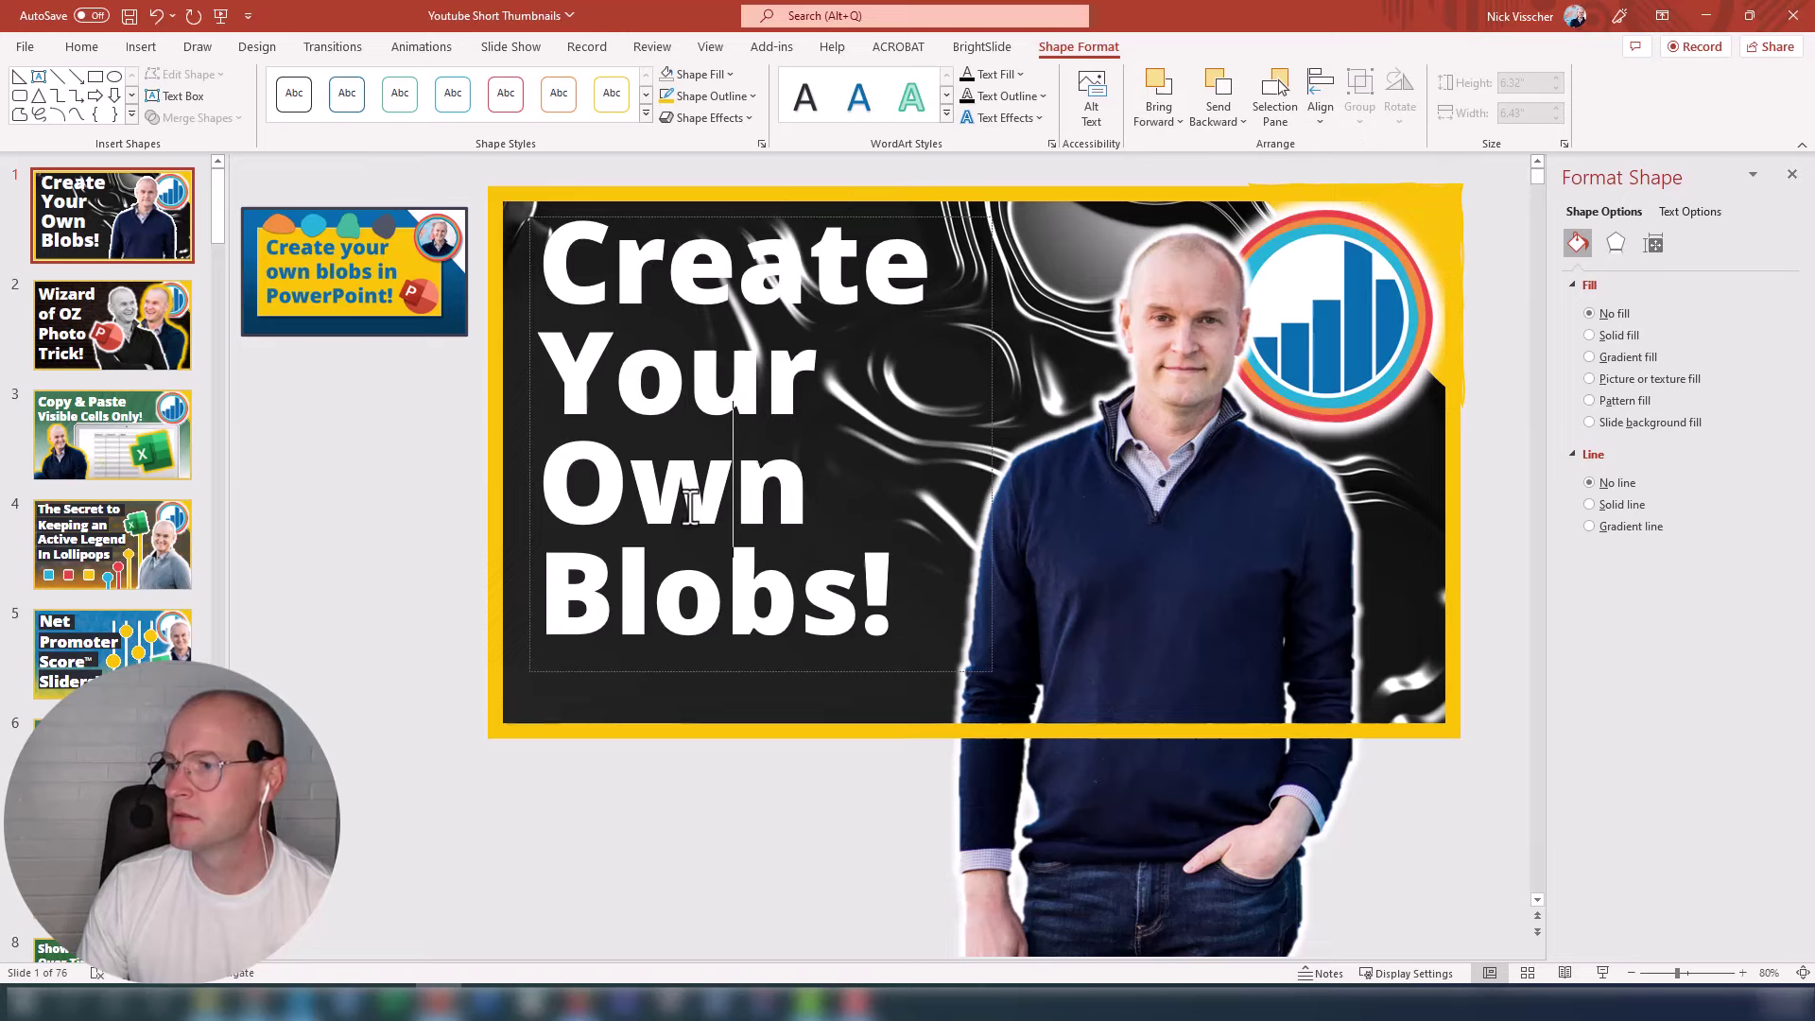
pyautogui.click(626, 647)
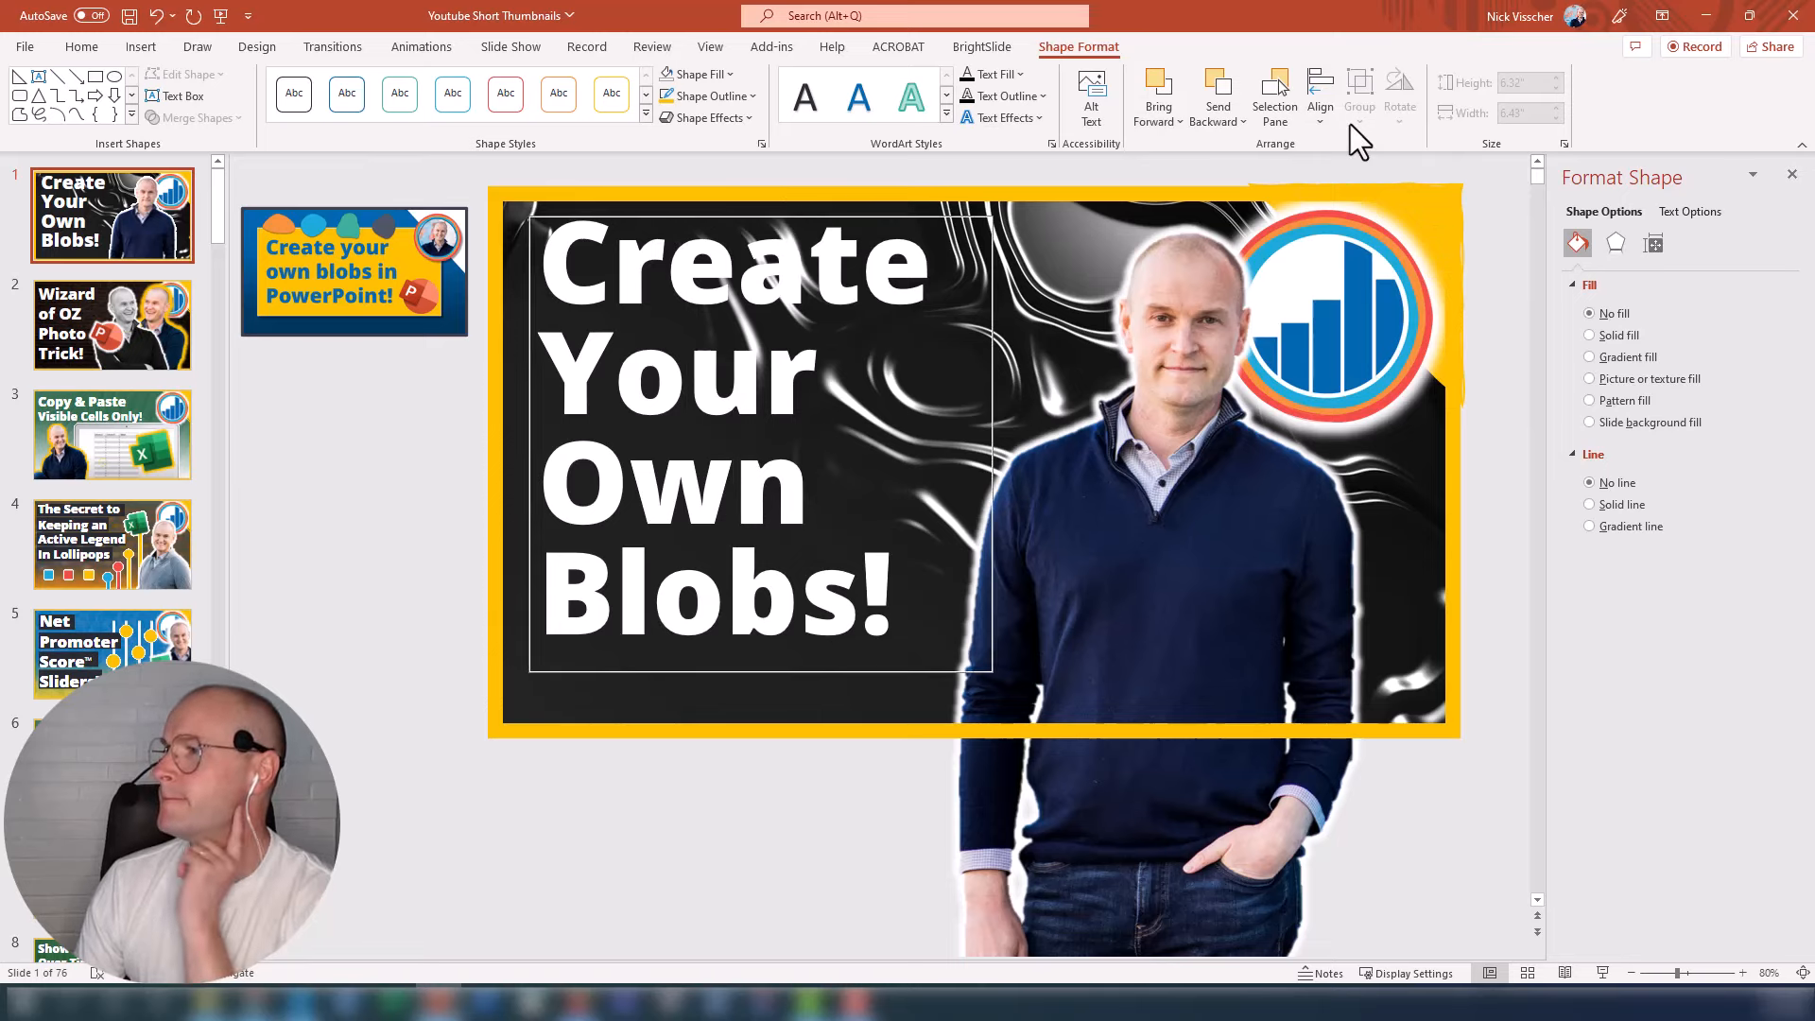
pyautogui.click(1318, 113)
pyautogui.press('Escape')
pyautogui.click(880, 277)
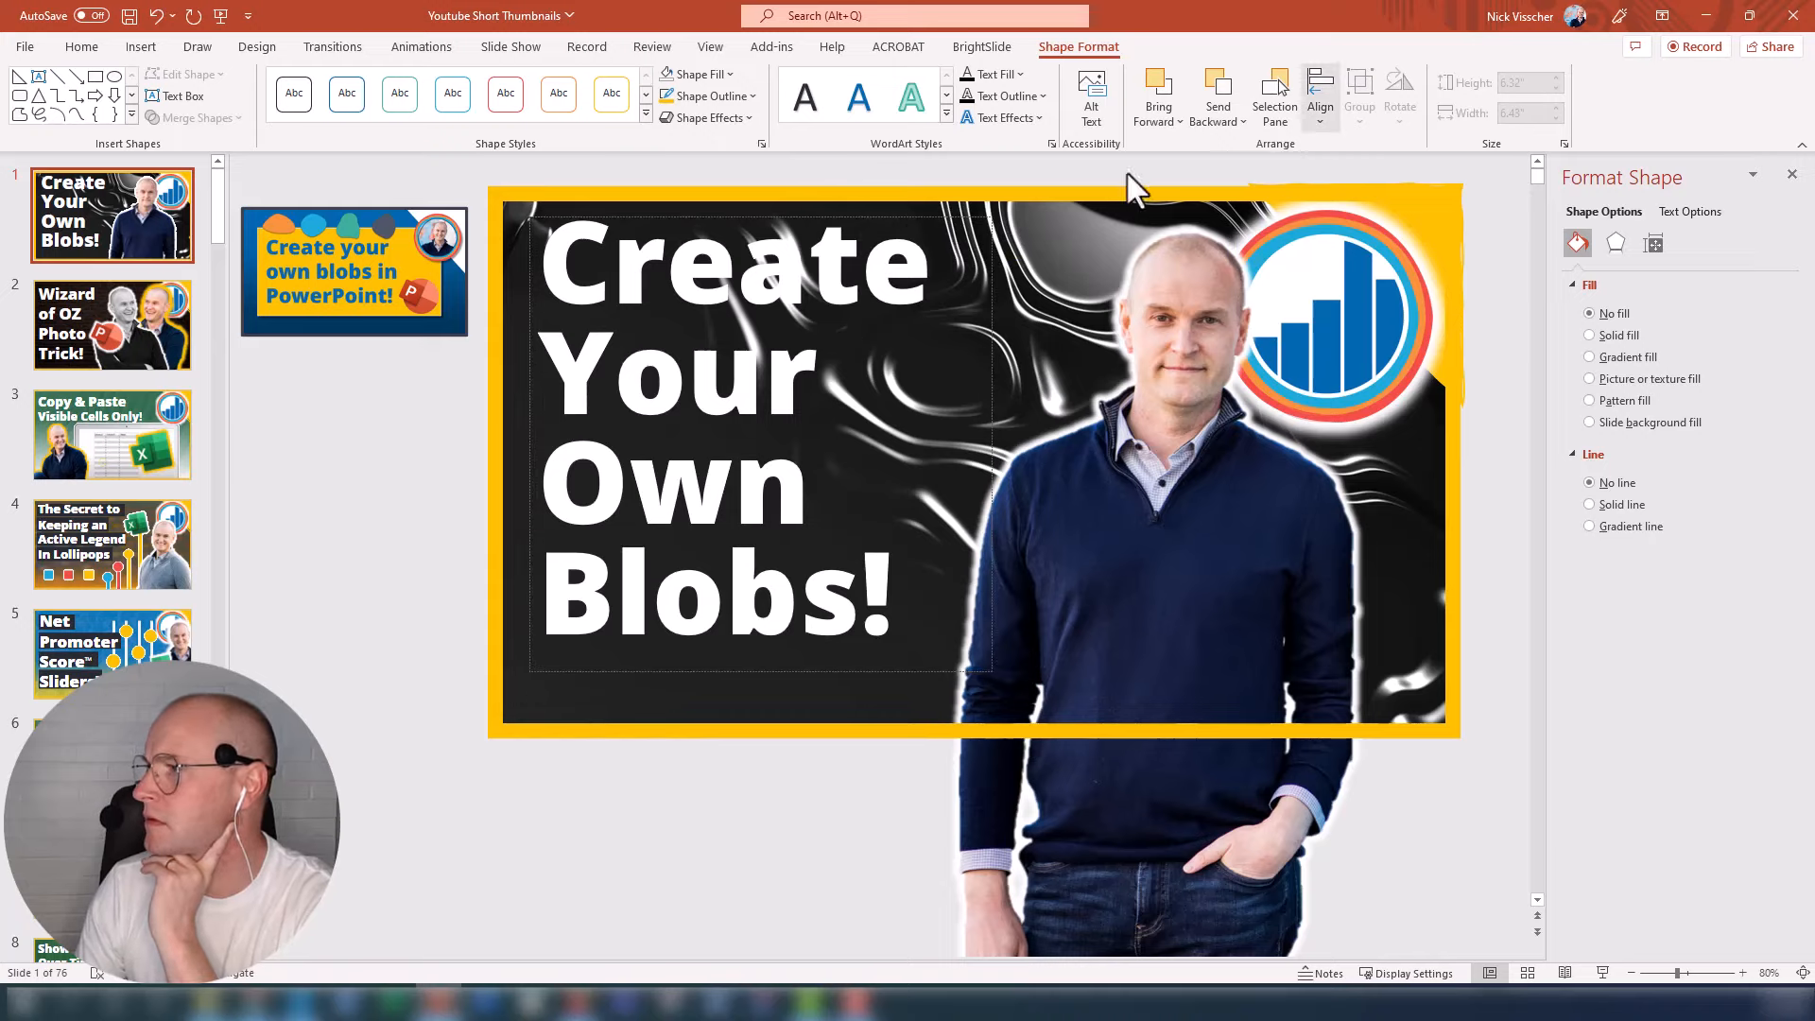
pyautogui.click(1263, 114)
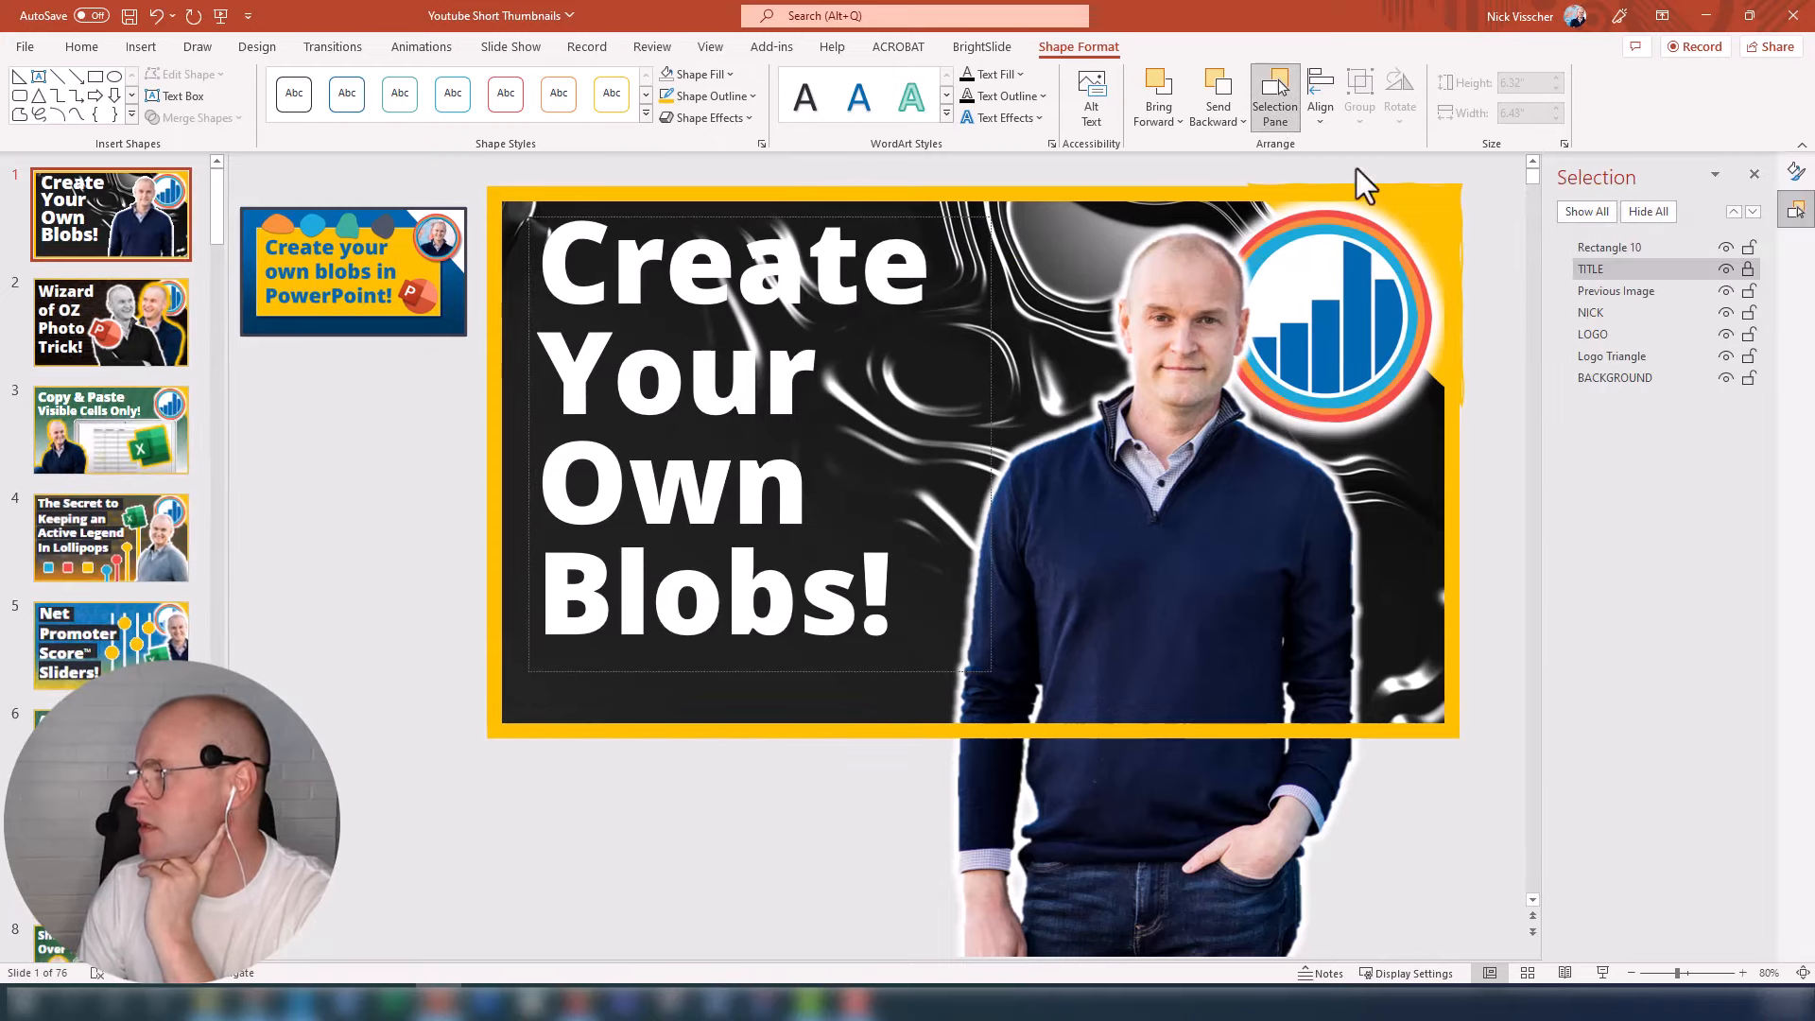
pyautogui.click(1587, 271)
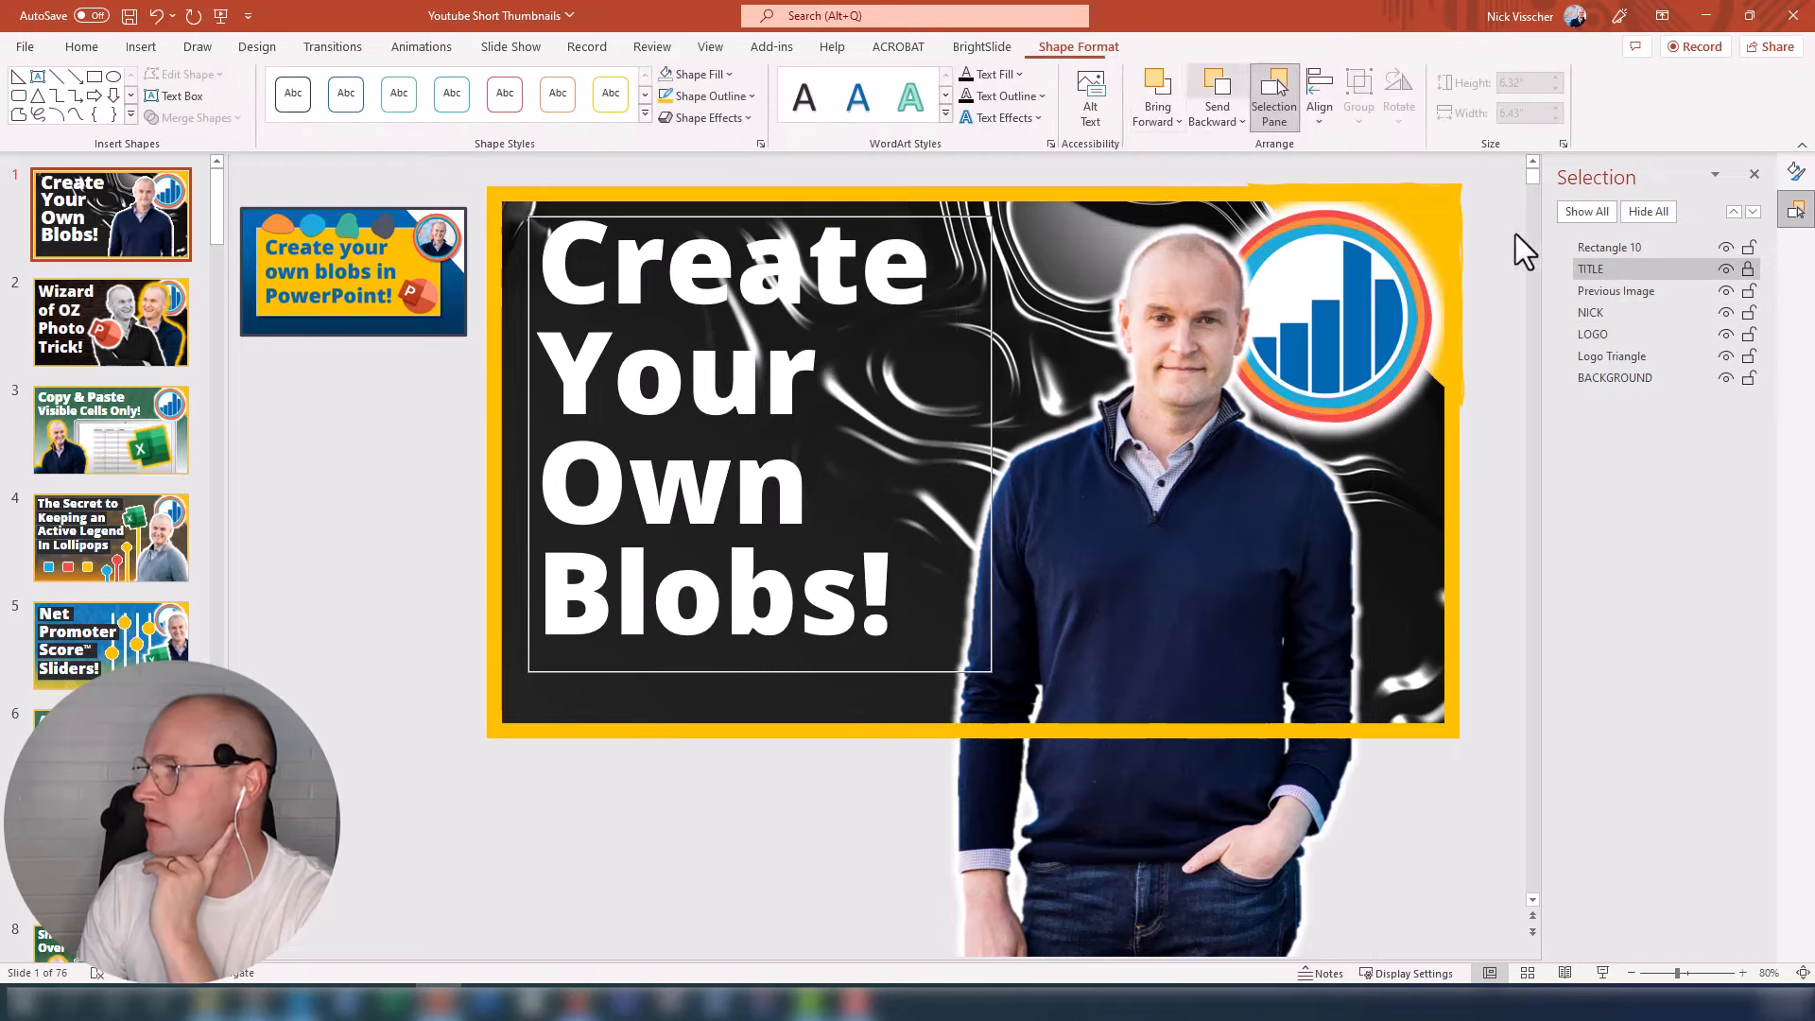
pyautogui.click(1314, 119)
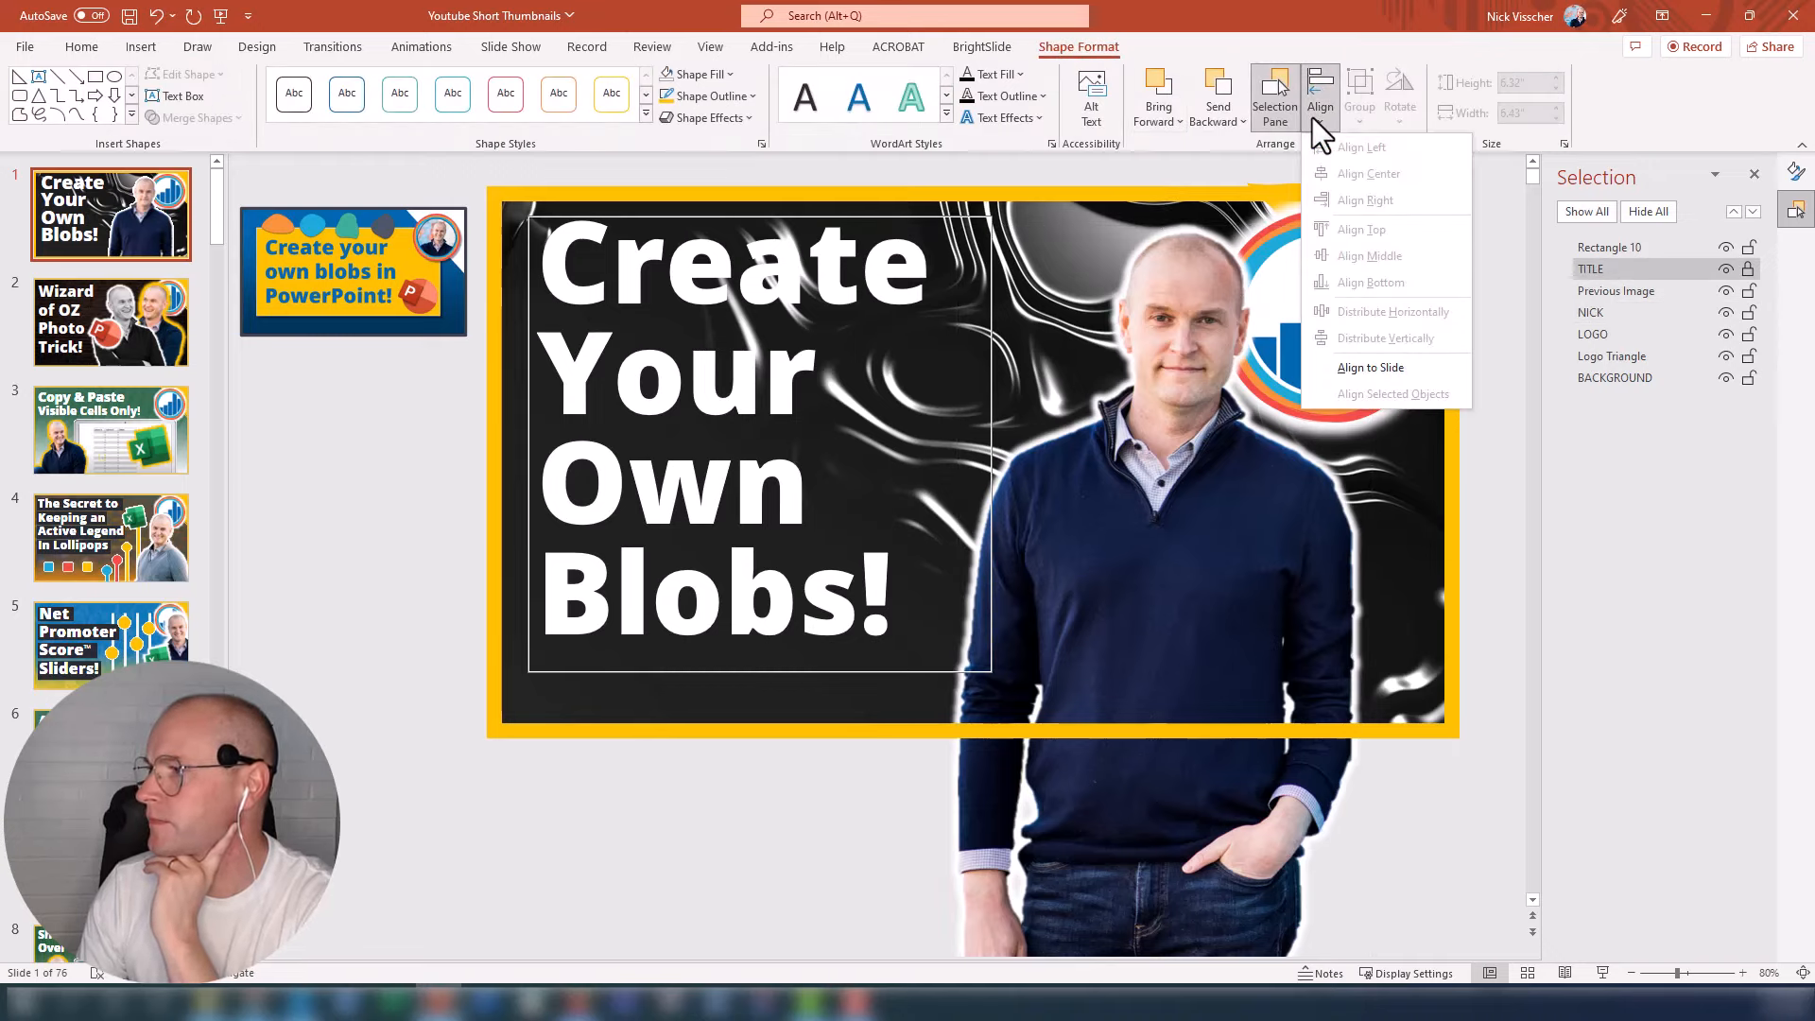
# Step: Reselect the title box on the slide, then select Rectangle 10, the border shape
pyautogui.click(950, 206)
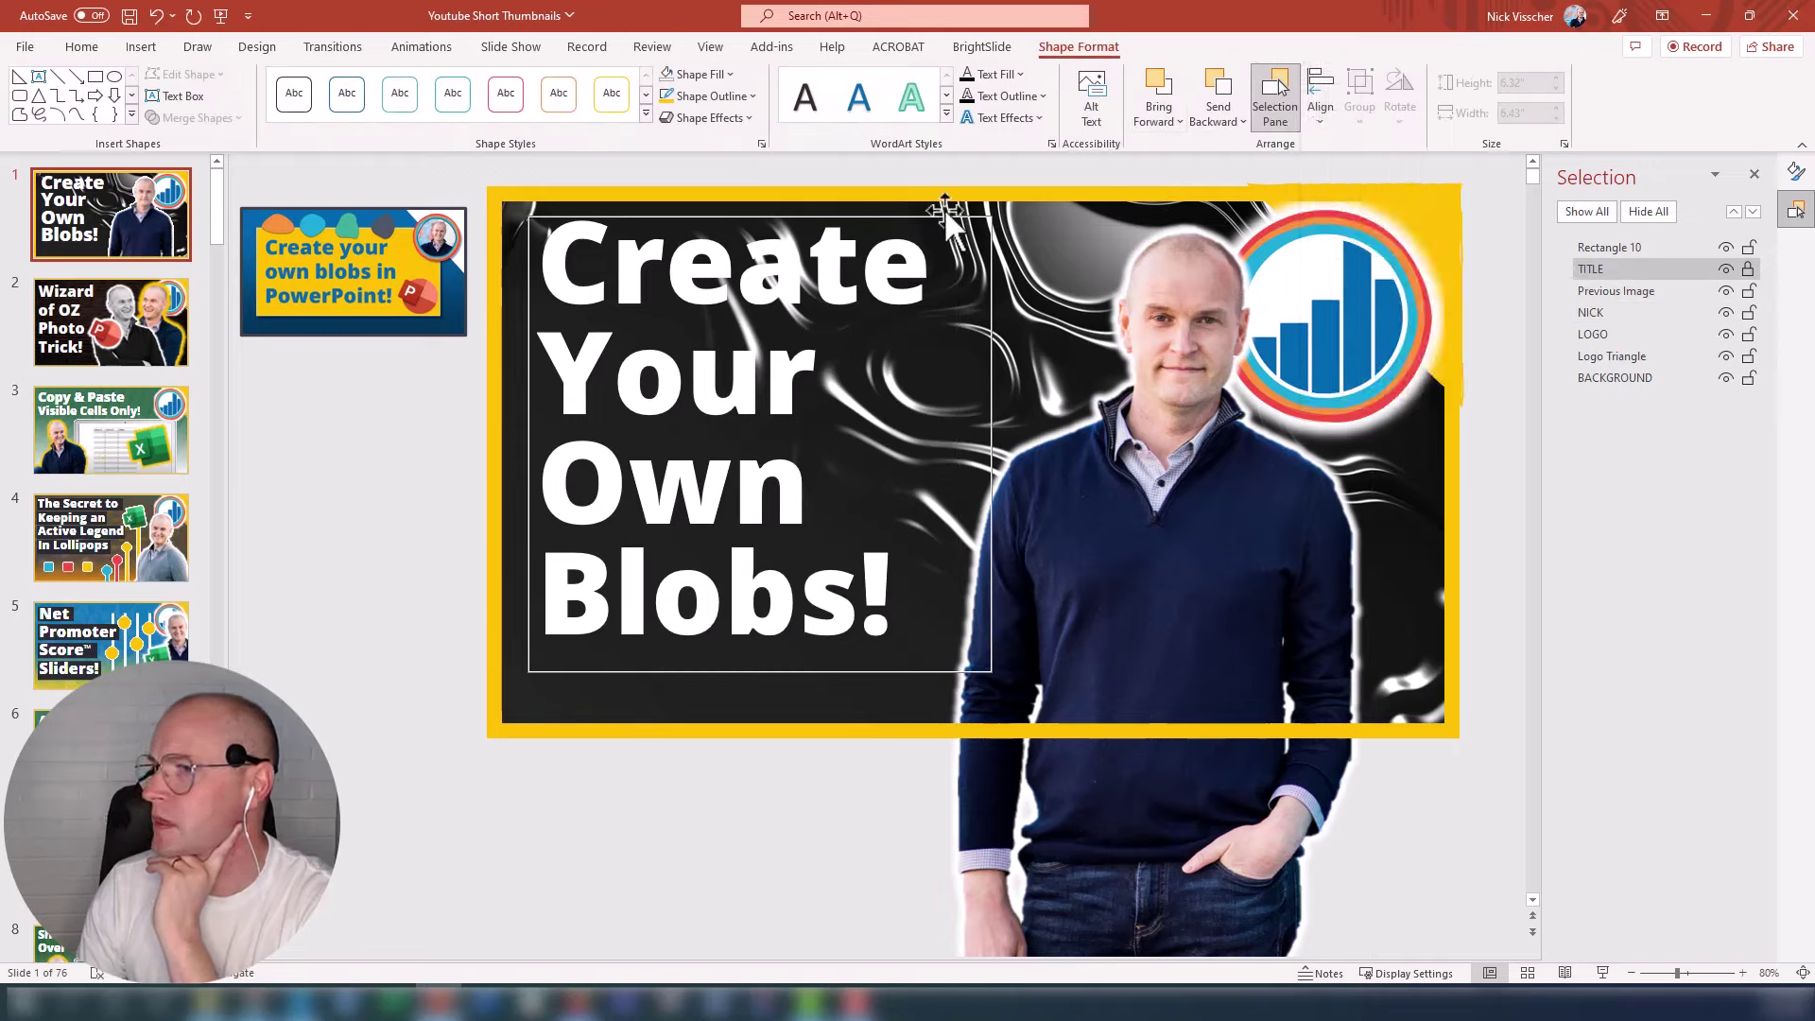
pyautogui.click(567, 260)
pyautogui.click(526, 278)
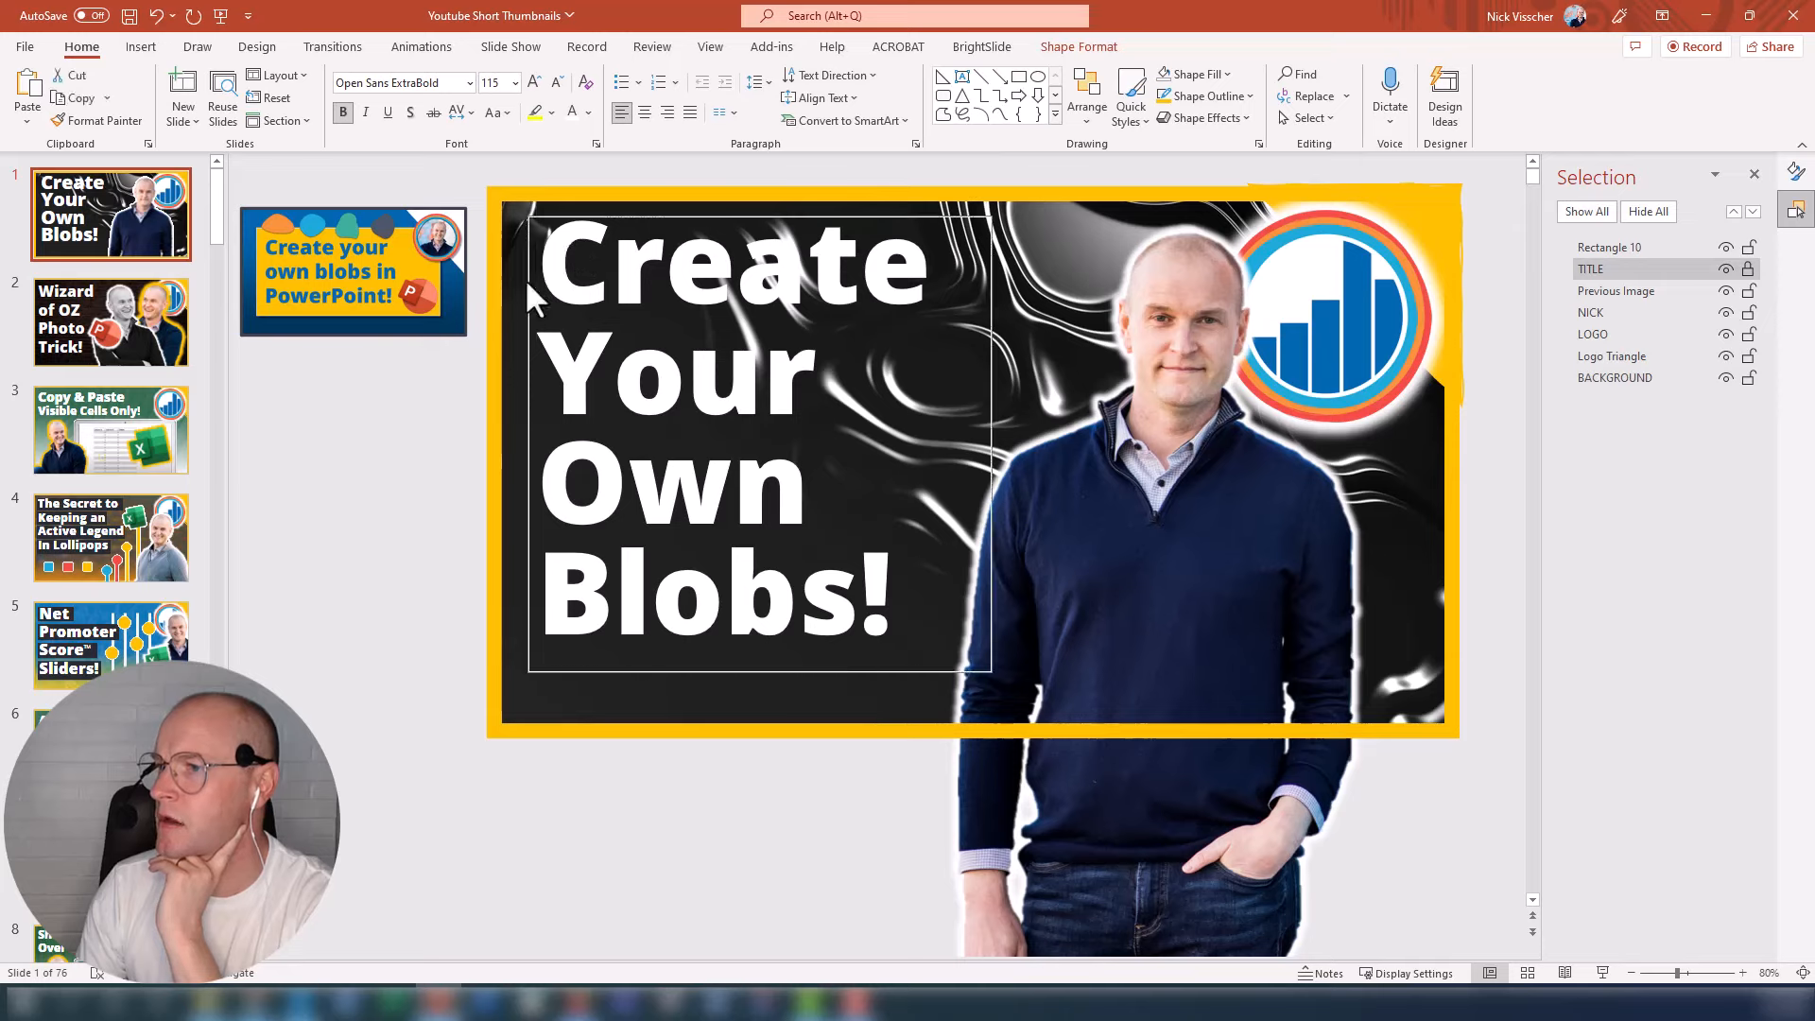
pyautogui.click(582, 259)
pyautogui.click(579, 228)
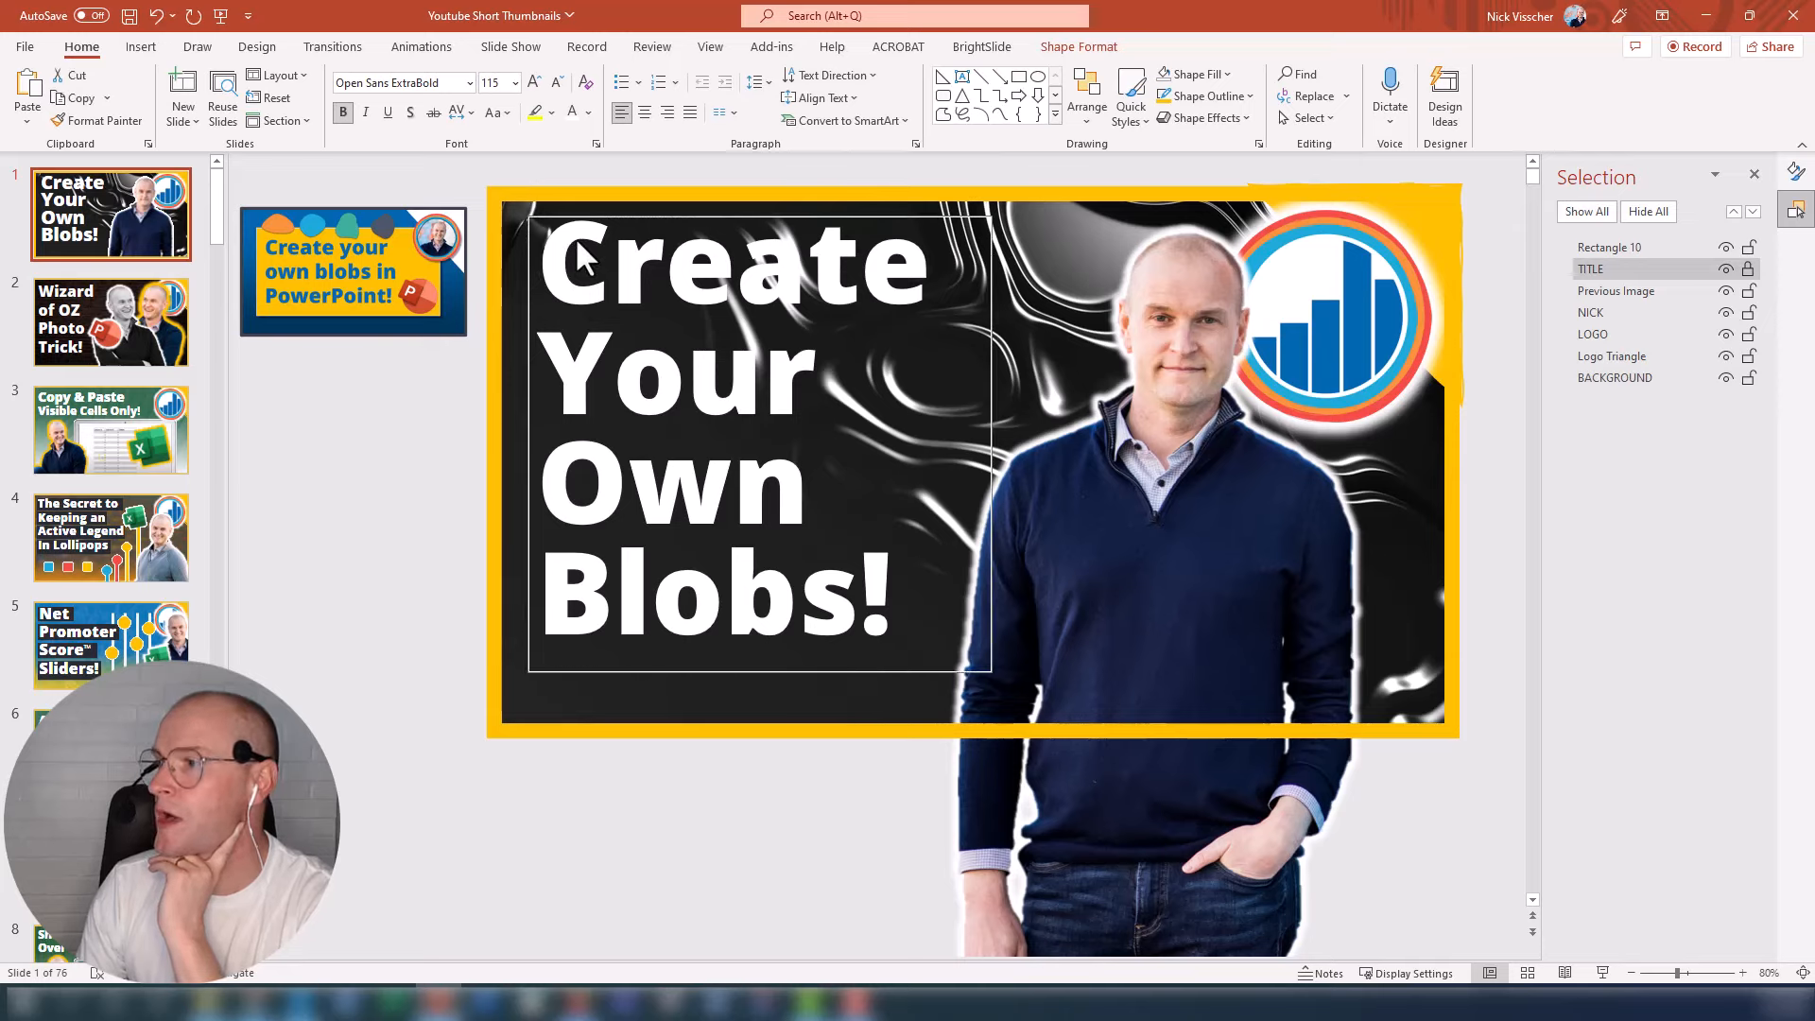
pyautogui.click(379, 484)
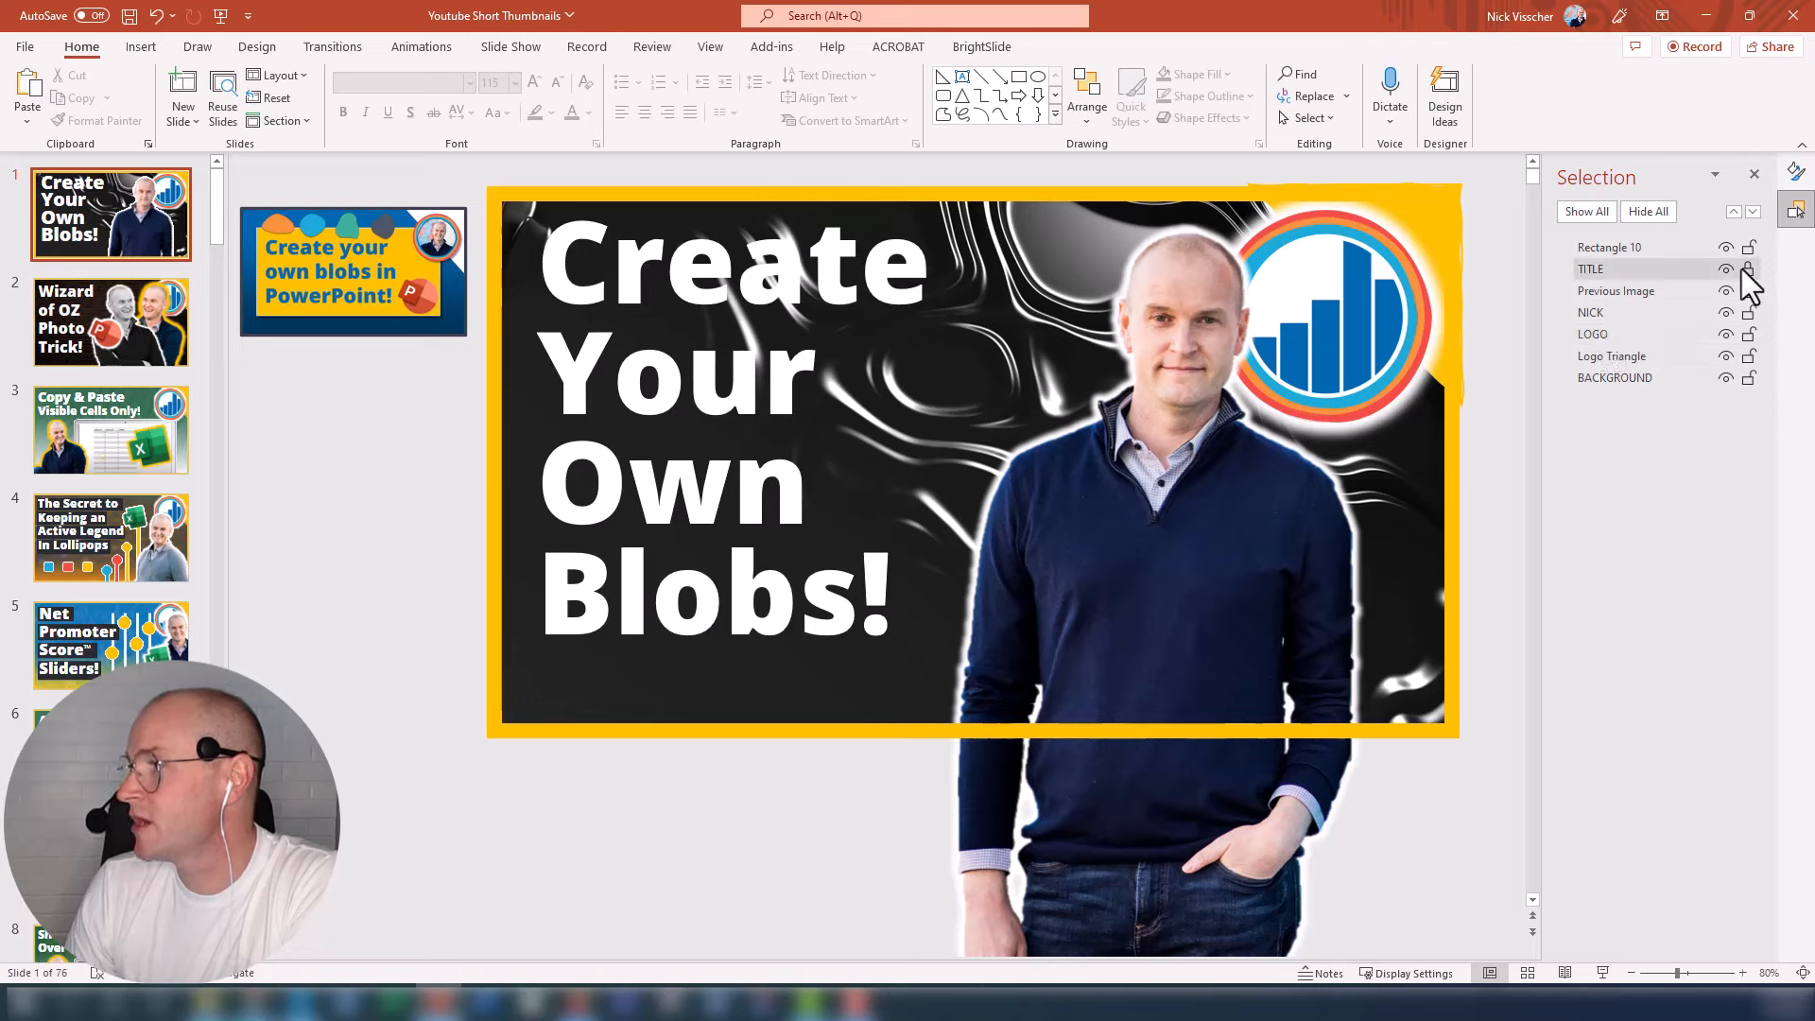
pyautogui.click(1606, 250)
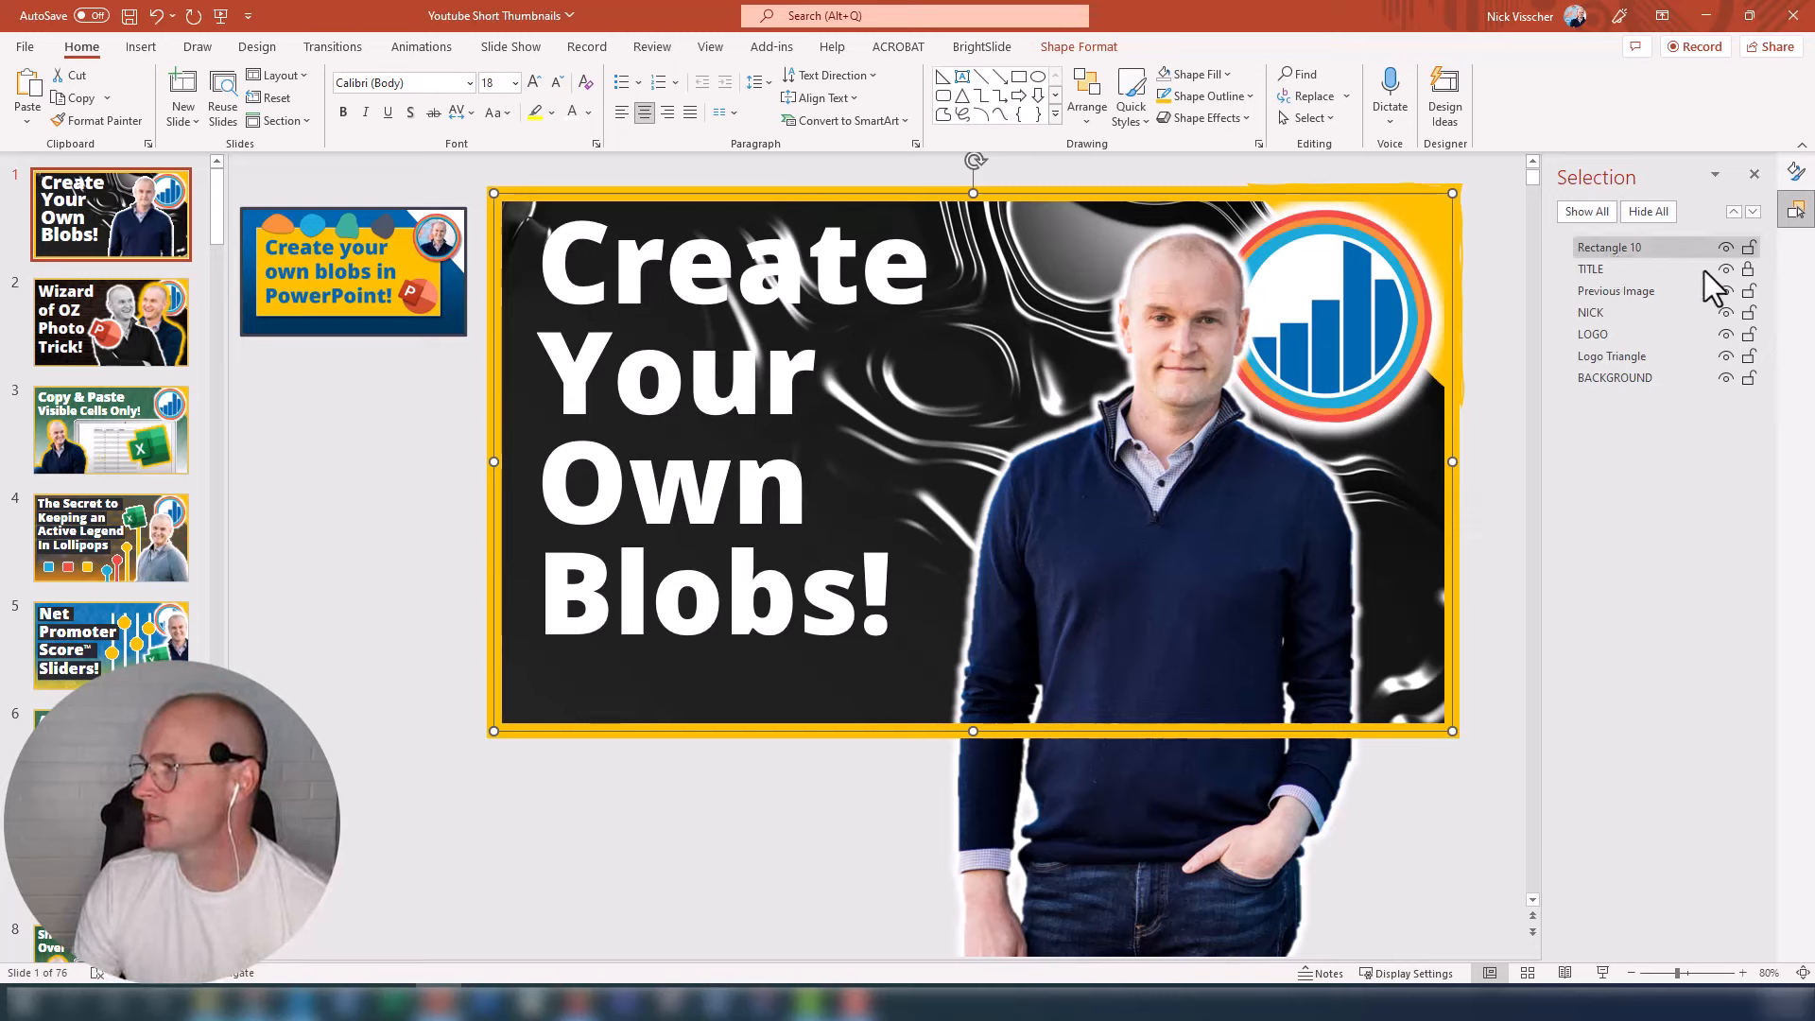
# Step: Unlock TITLE, centre it vertically on the slide with Align Middle, then lock it again
pyautogui.click(1744, 269)
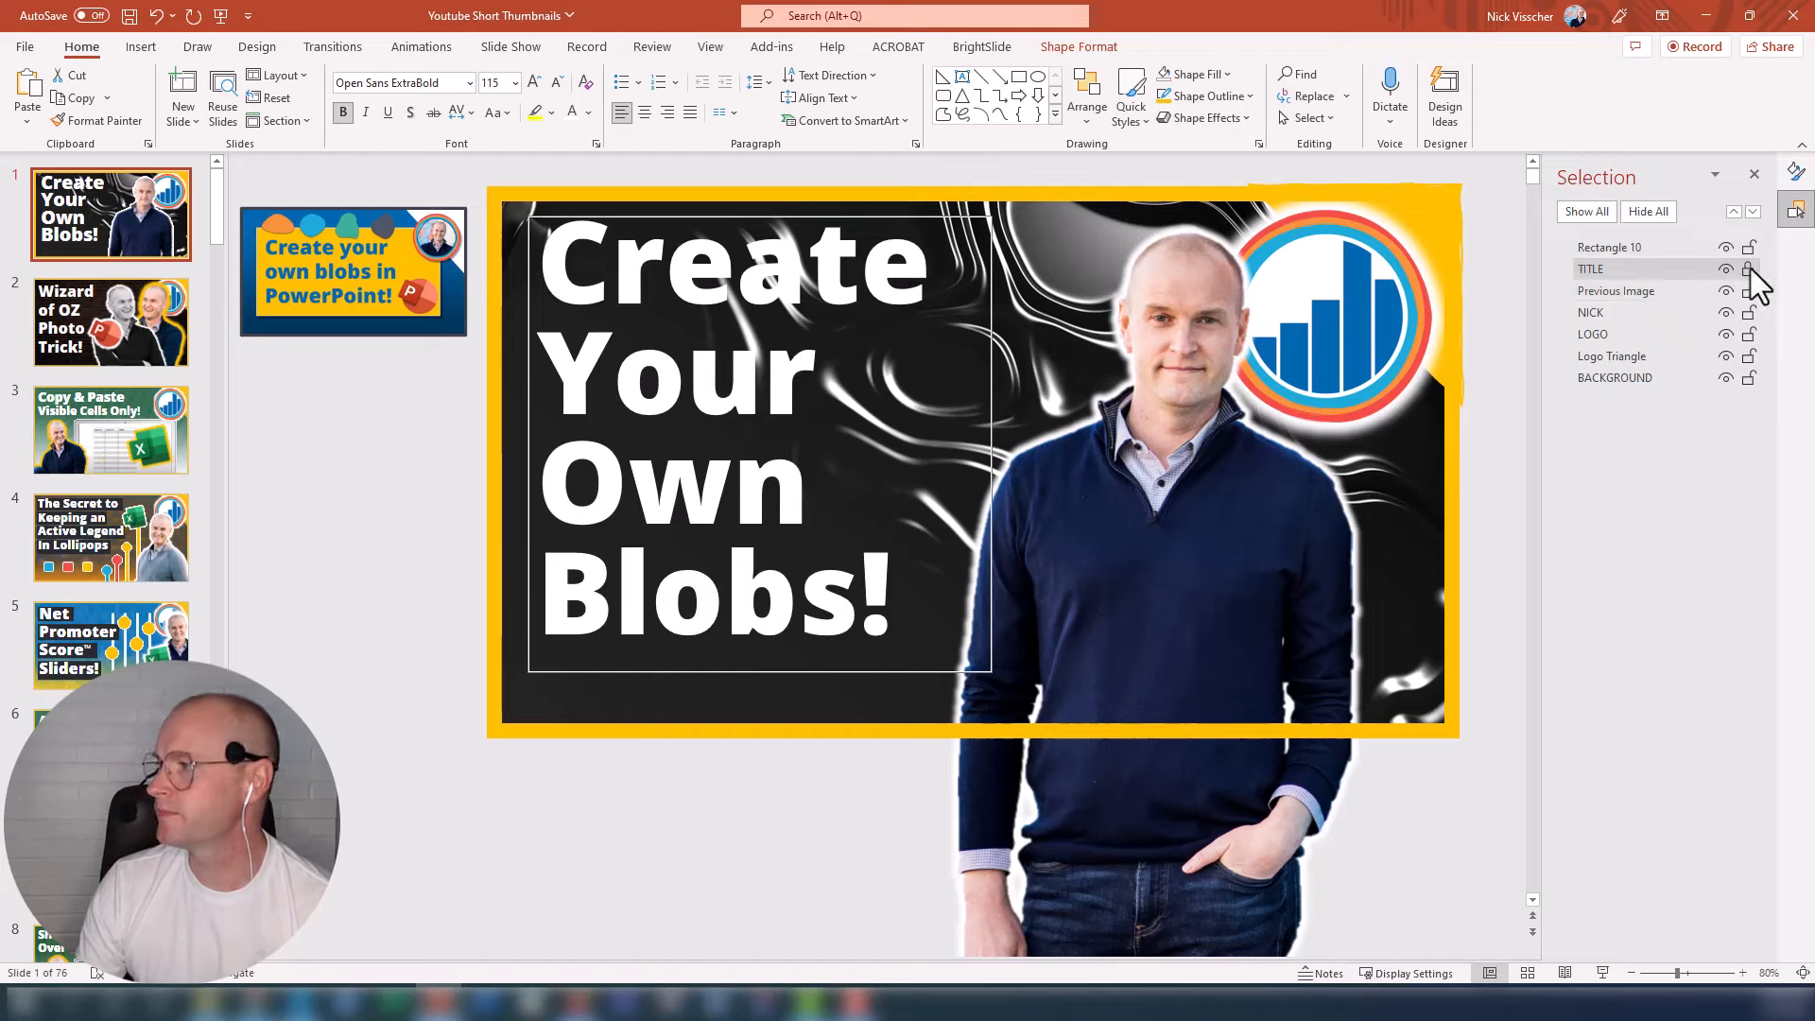
pyautogui.click(1750, 267)
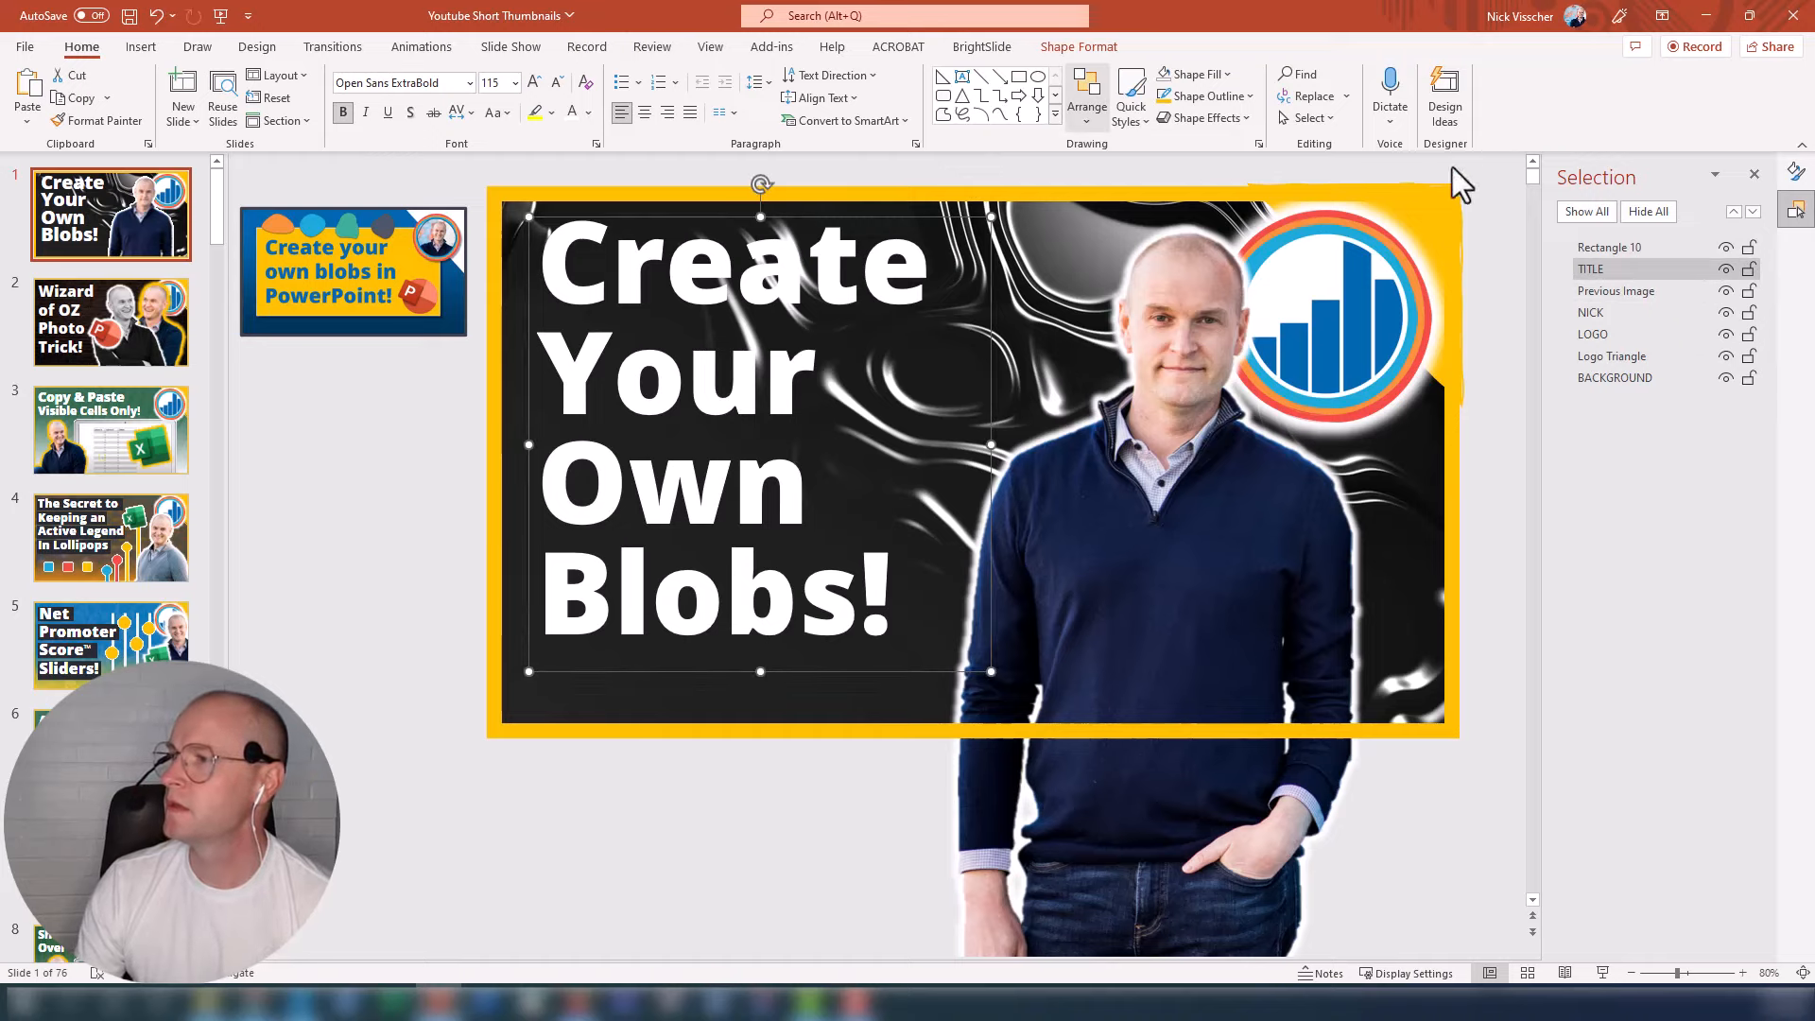
pyautogui.click(1078, 47)
pyautogui.click(1319, 99)
pyautogui.click(1334, 257)
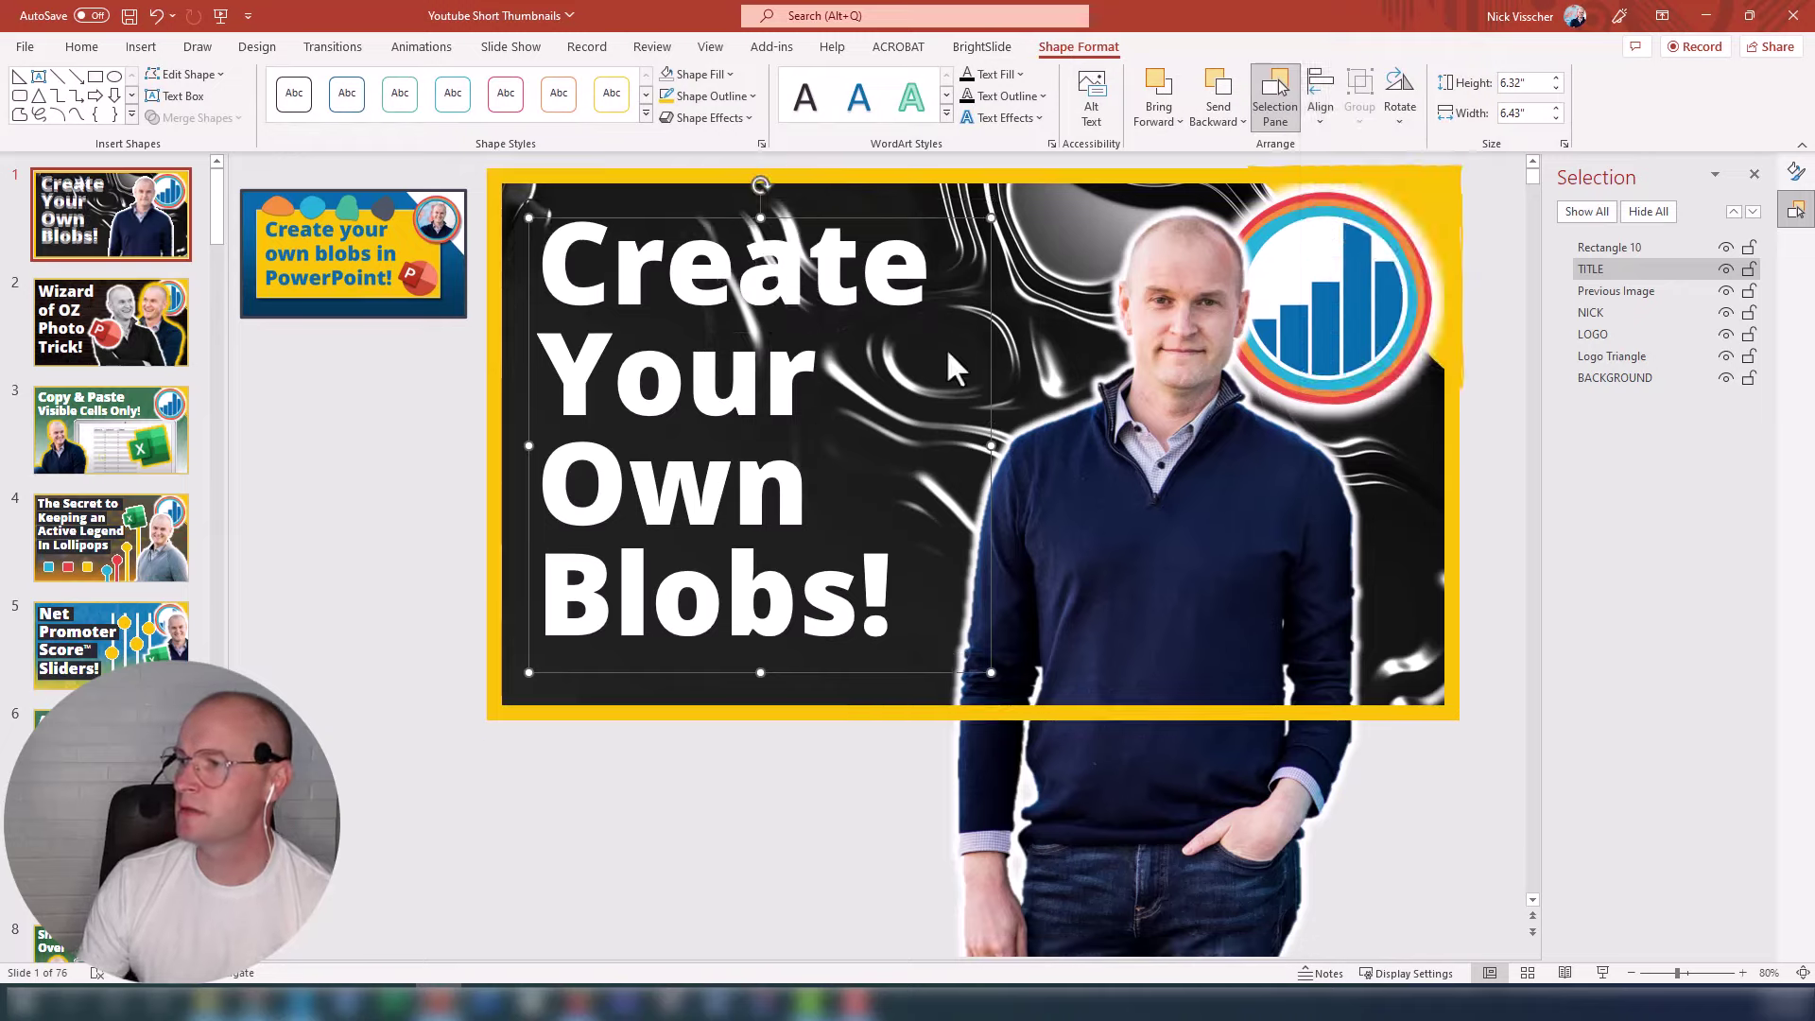
pyautogui.click(345, 497)
pyautogui.click(572, 469)
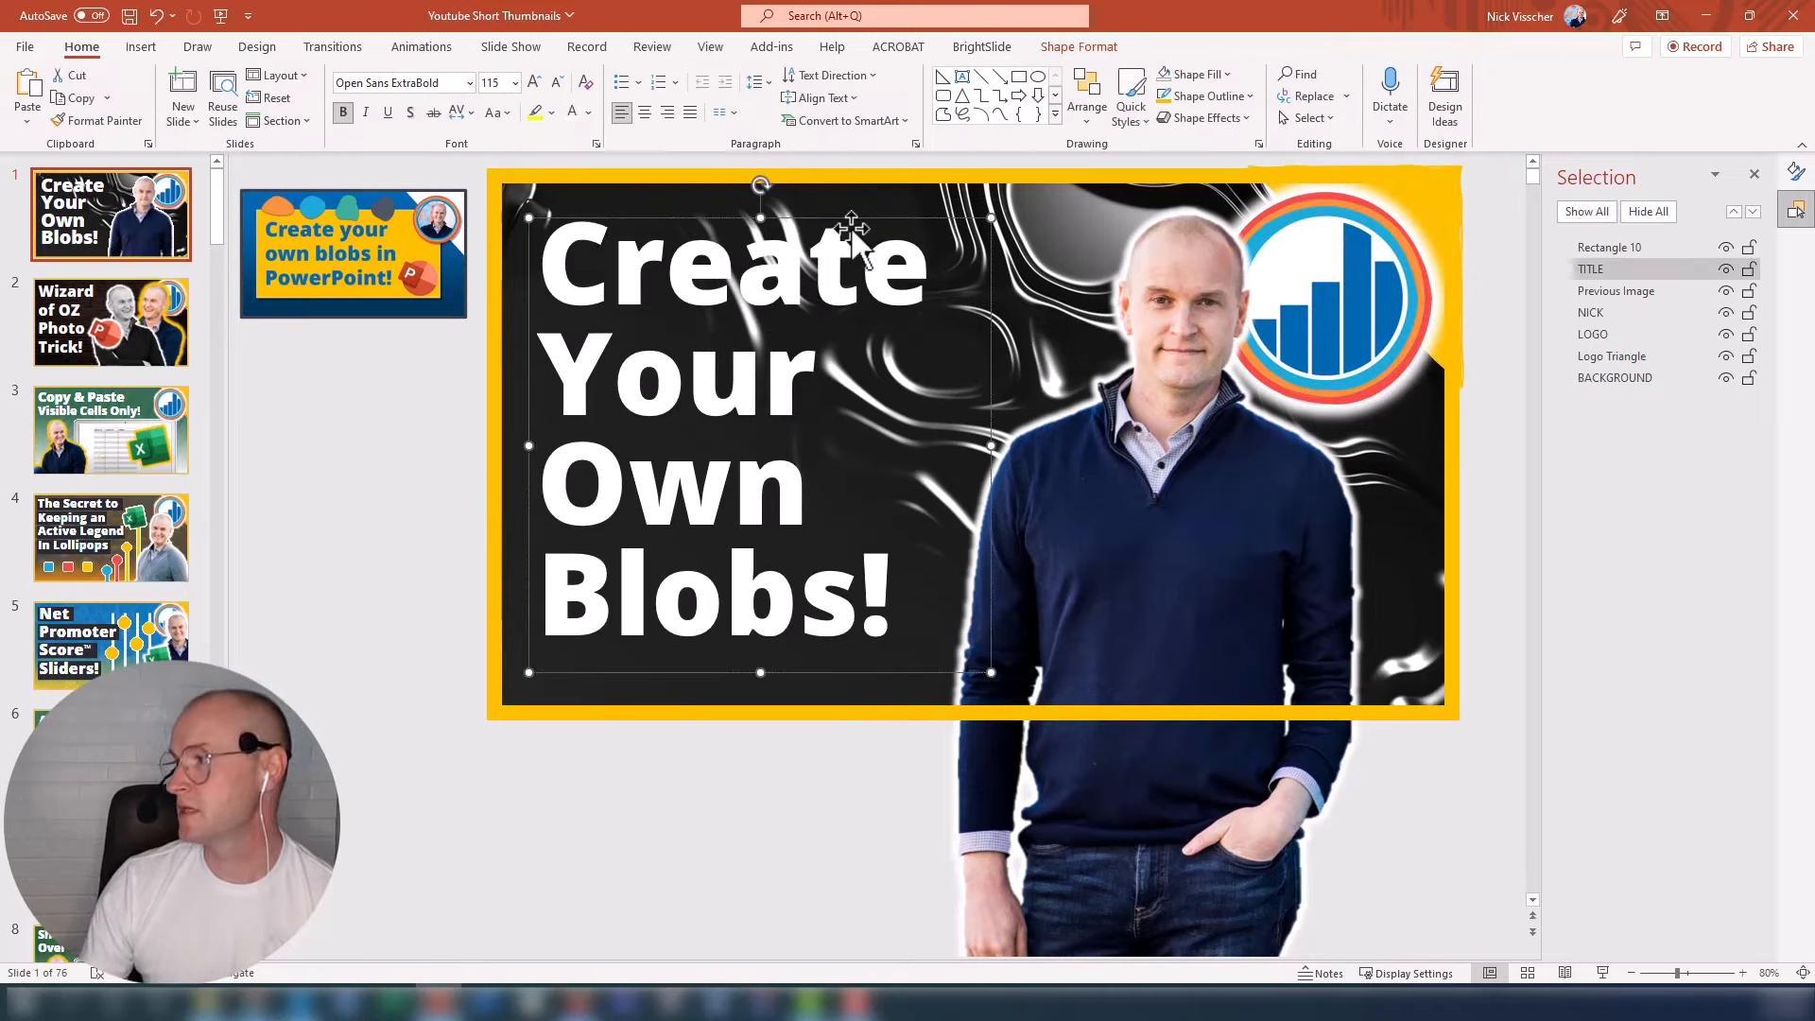
pyautogui.click(1745, 273)
pyautogui.click(362, 470)
# Step: Bring Previous Image to the top of the stack and place the thumbnail between the title and presenter
pyautogui.click(377, 255)
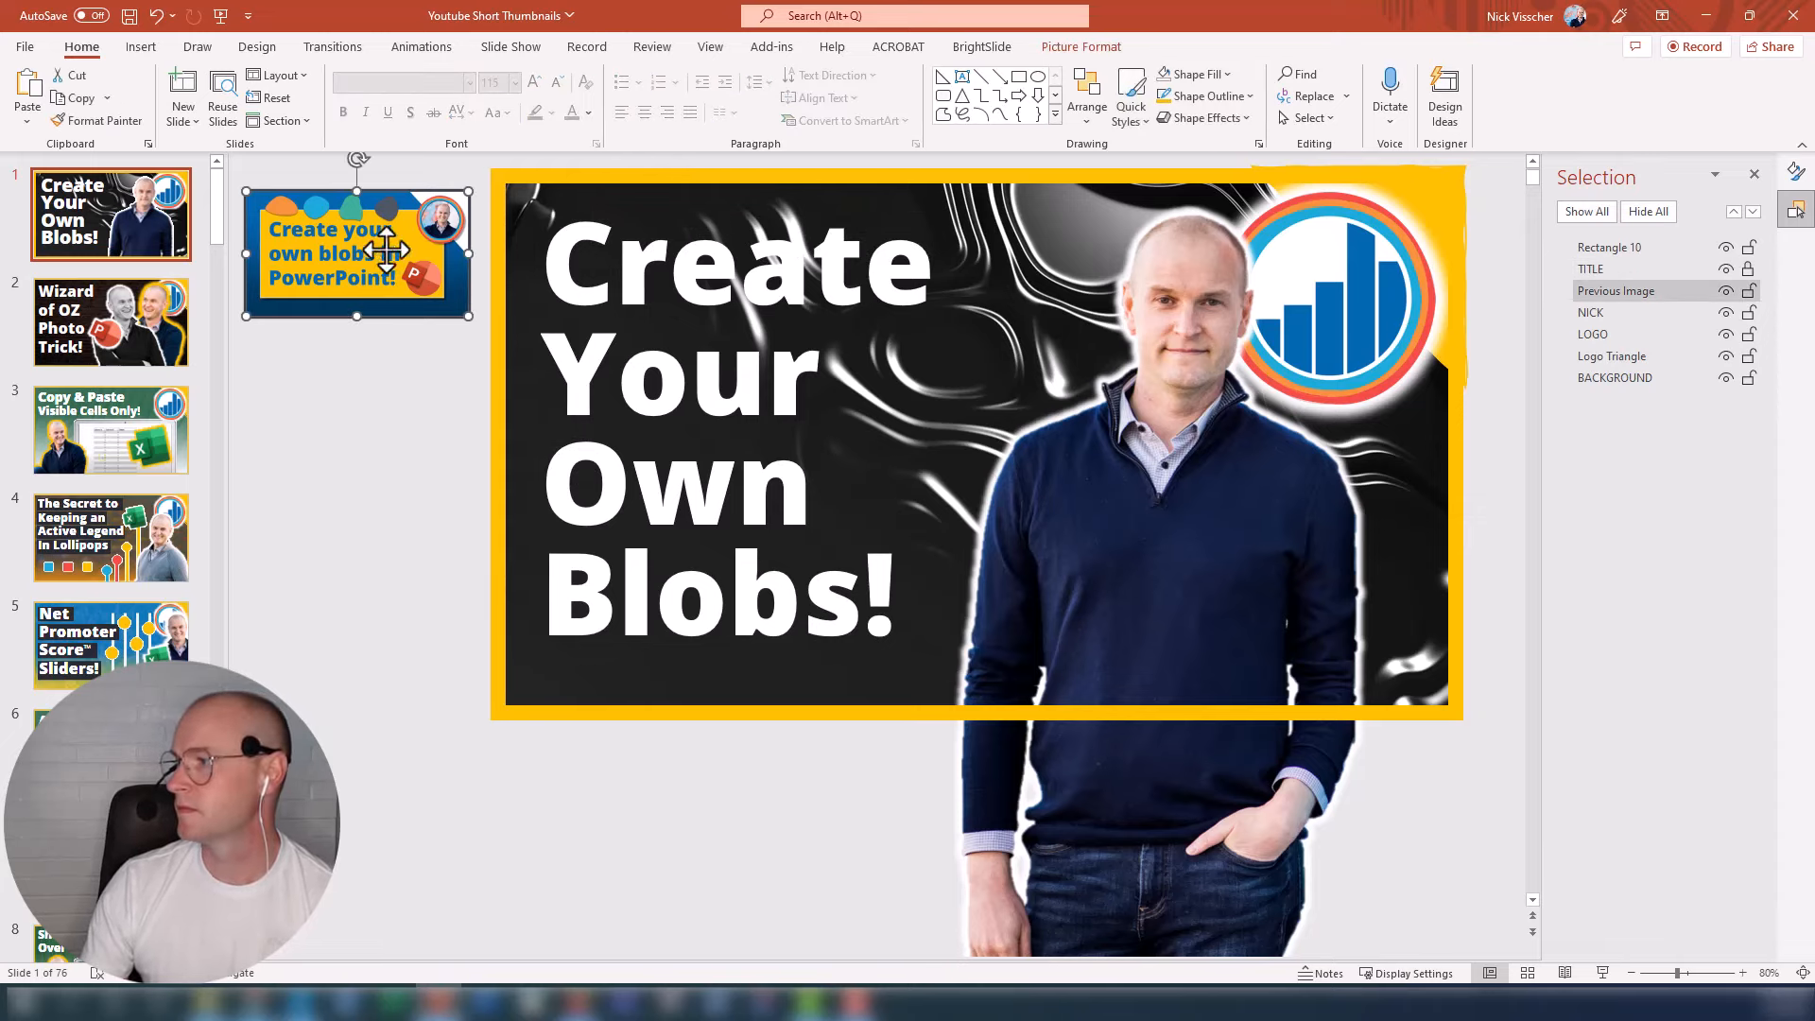
pyautogui.moveTo(1618, 290); pyautogui.dragTo(1609, 242)
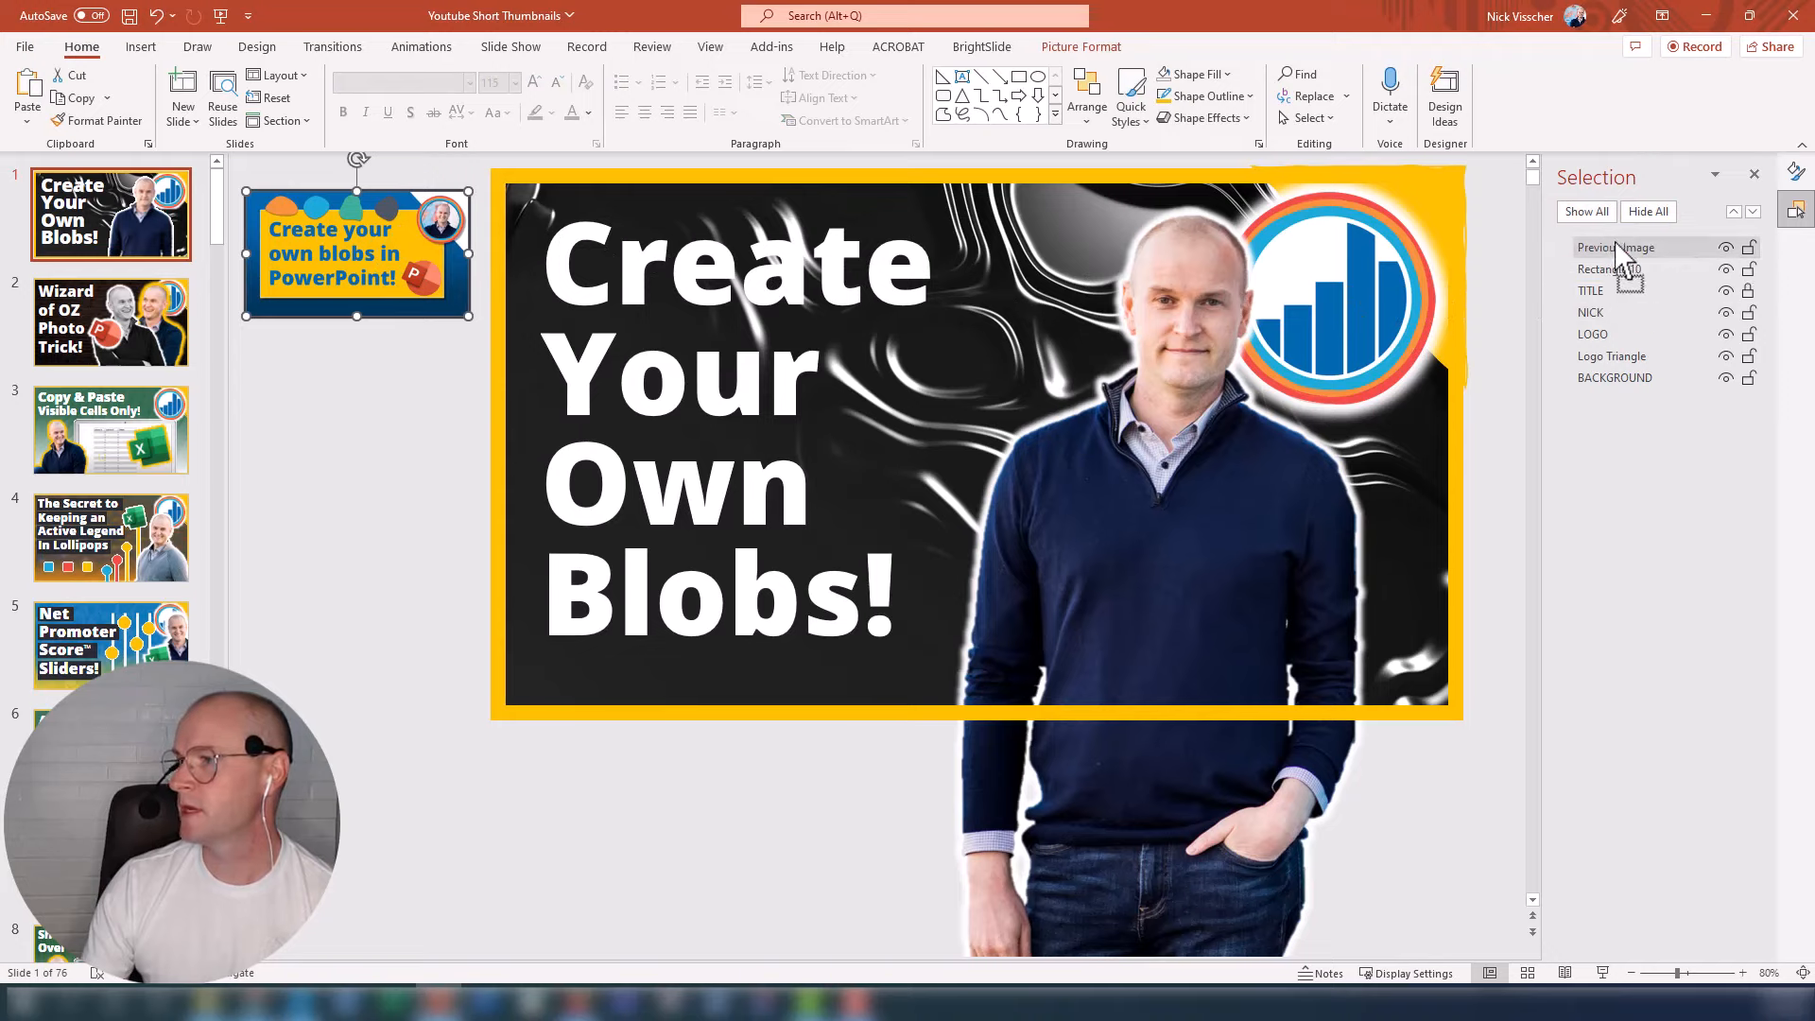
pyautogui.moveTo(347, 252); pyautogui.dragTo(681, 284)
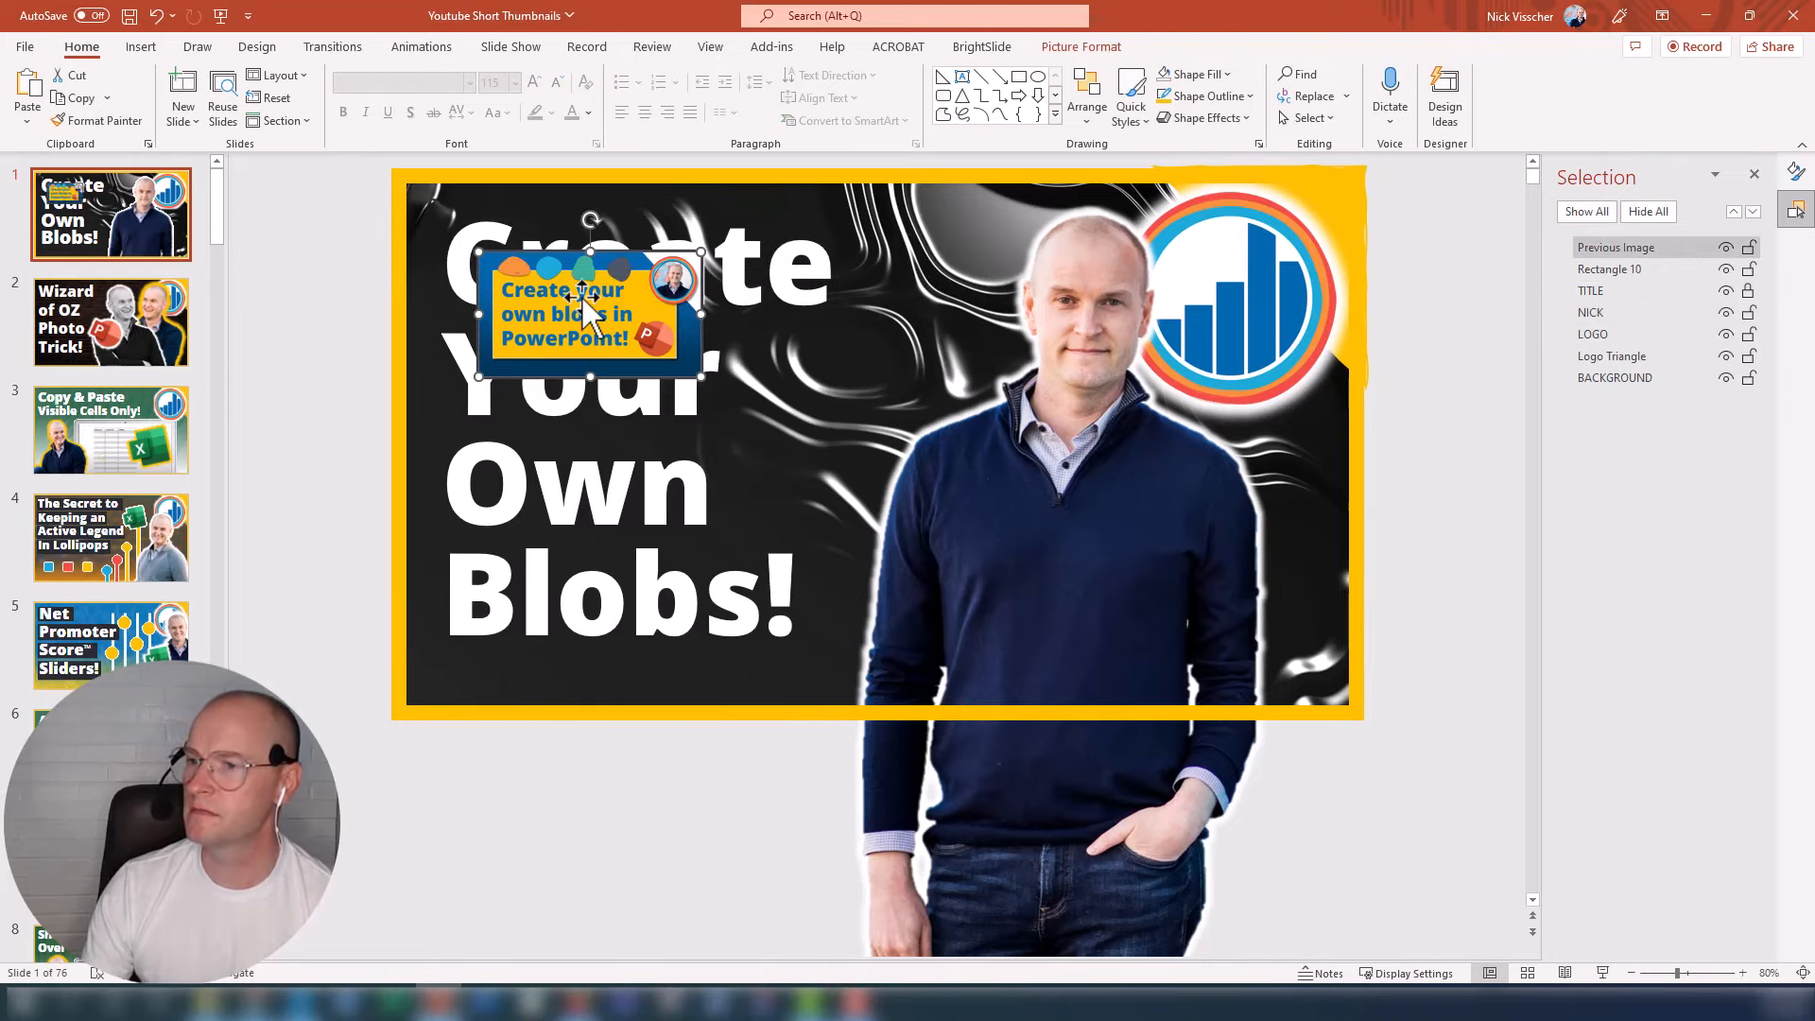
pyautogui.moveTo(579, 298)
pyautogui.mouseDown()
pyautogui.moveTo(877, 329)
pyautogui.moveTo(709, 344)
pyautogui.moveTo(337, 272)
pyautogui.mouseUp()
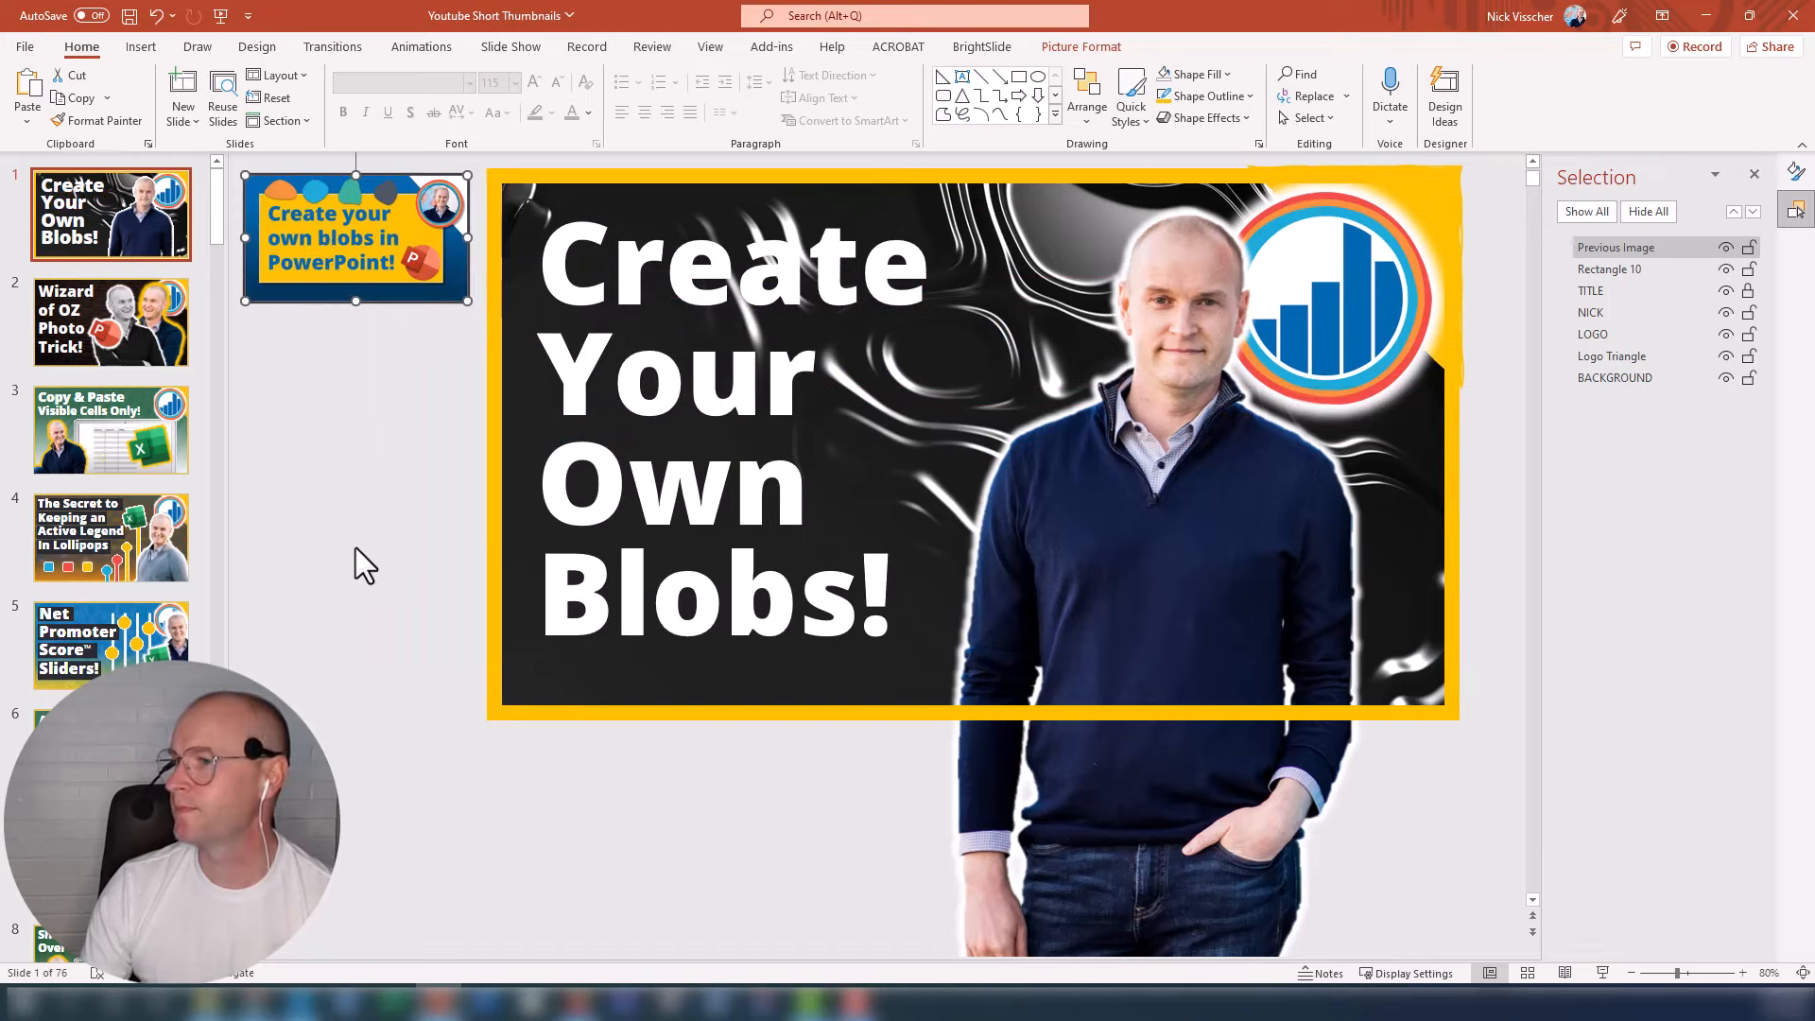
pyautogui.click(357, 547)
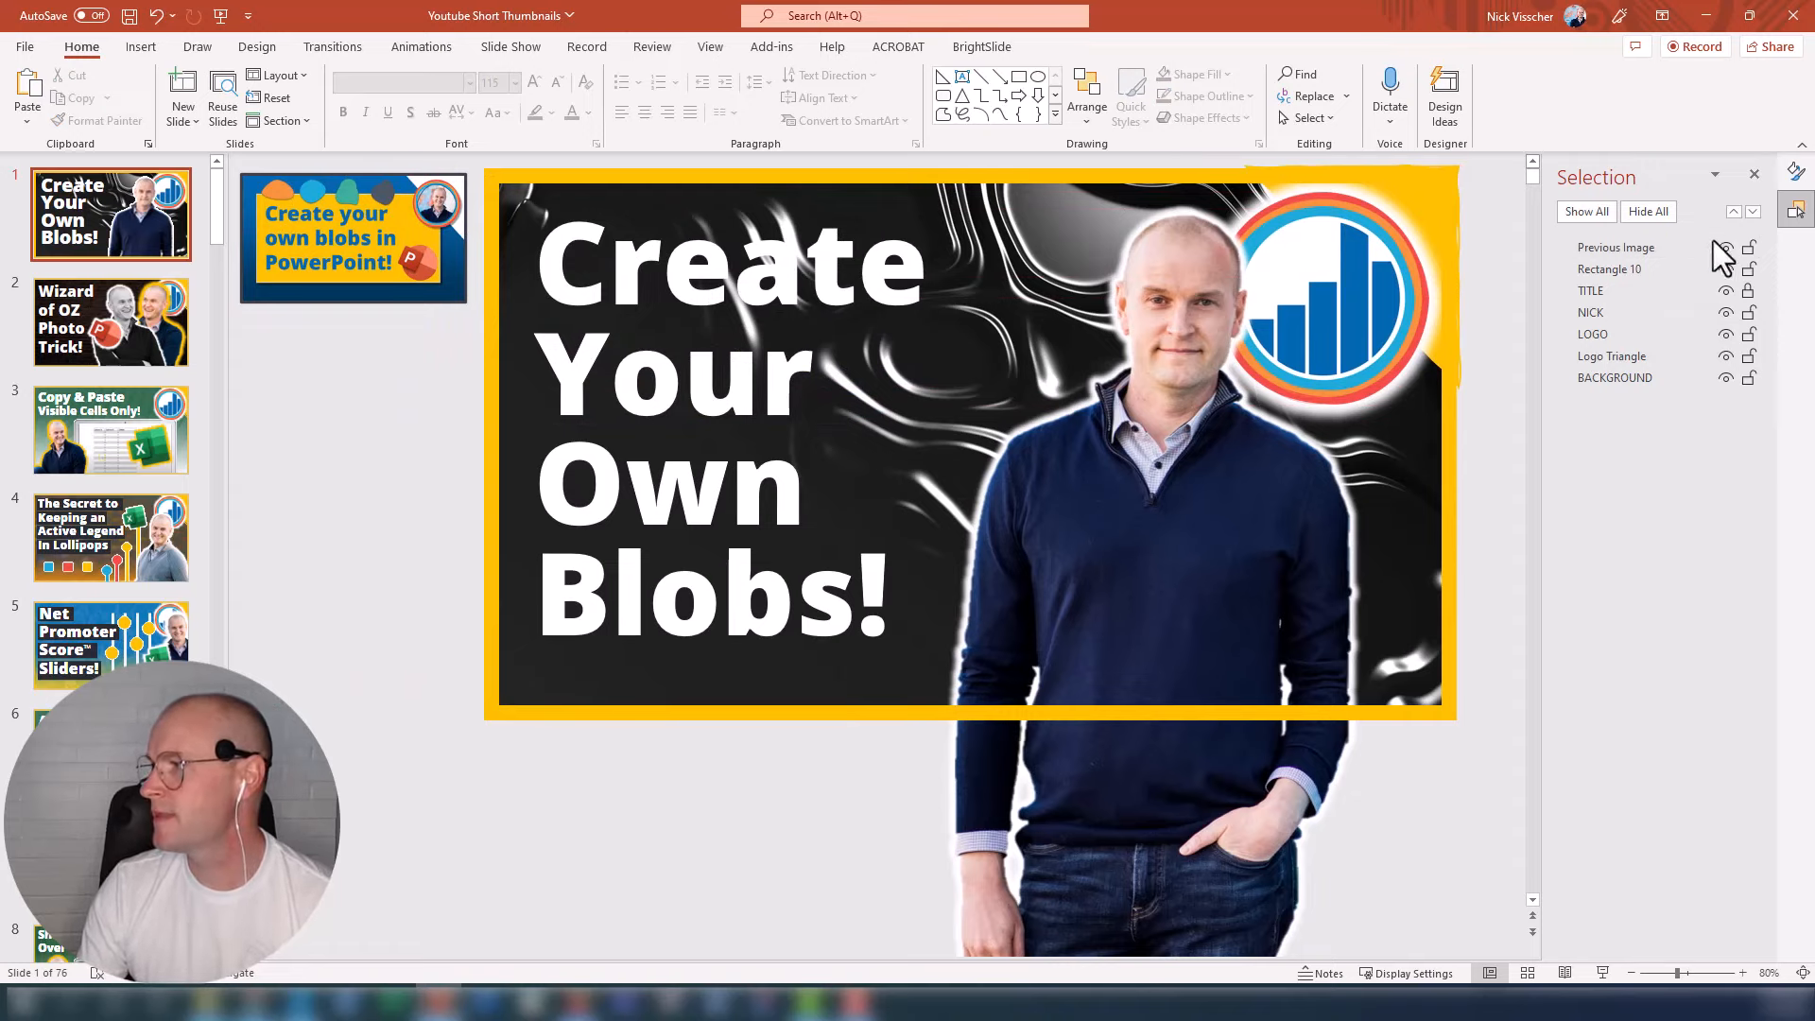
# Step: Give the slide background a solid fill colour, then select the black blob background picture
pyautogui.click(1755, 175)
pyautogui.click(1593, 278)
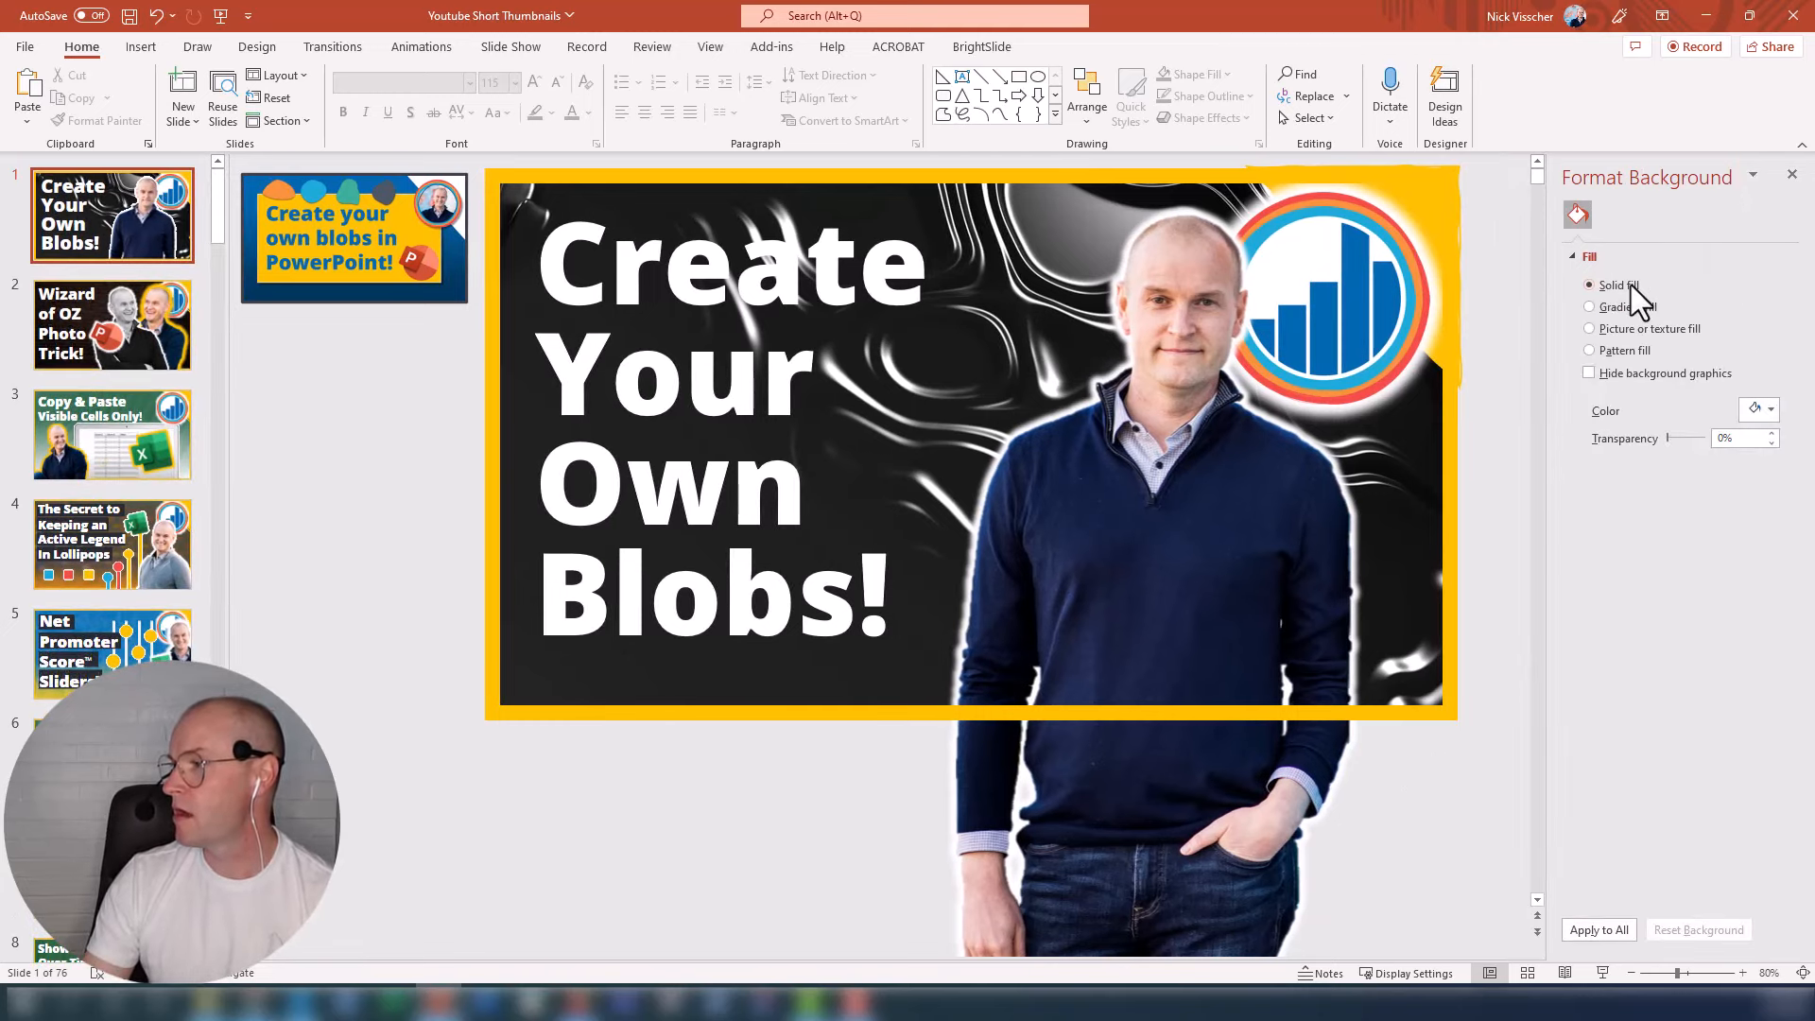
pyautogui.click(1768, 410)
pyautogui.click(1803, 481)
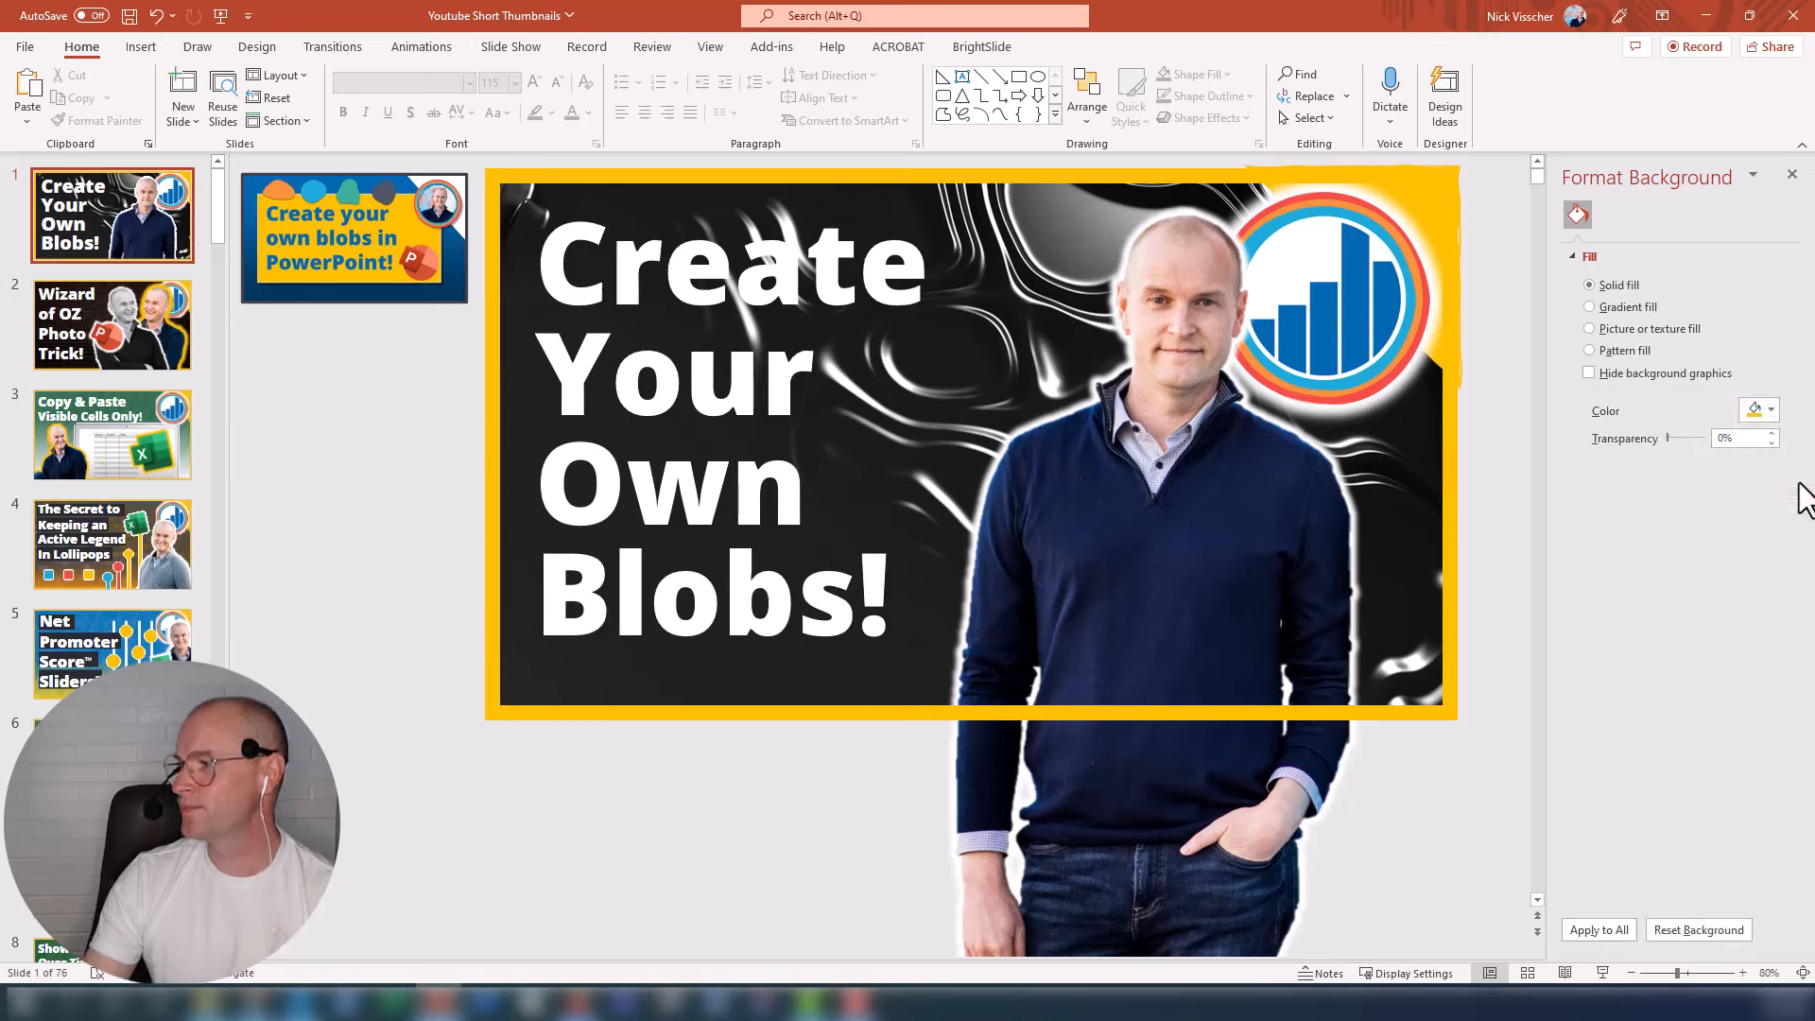
pyautogui.click(1417, 513)
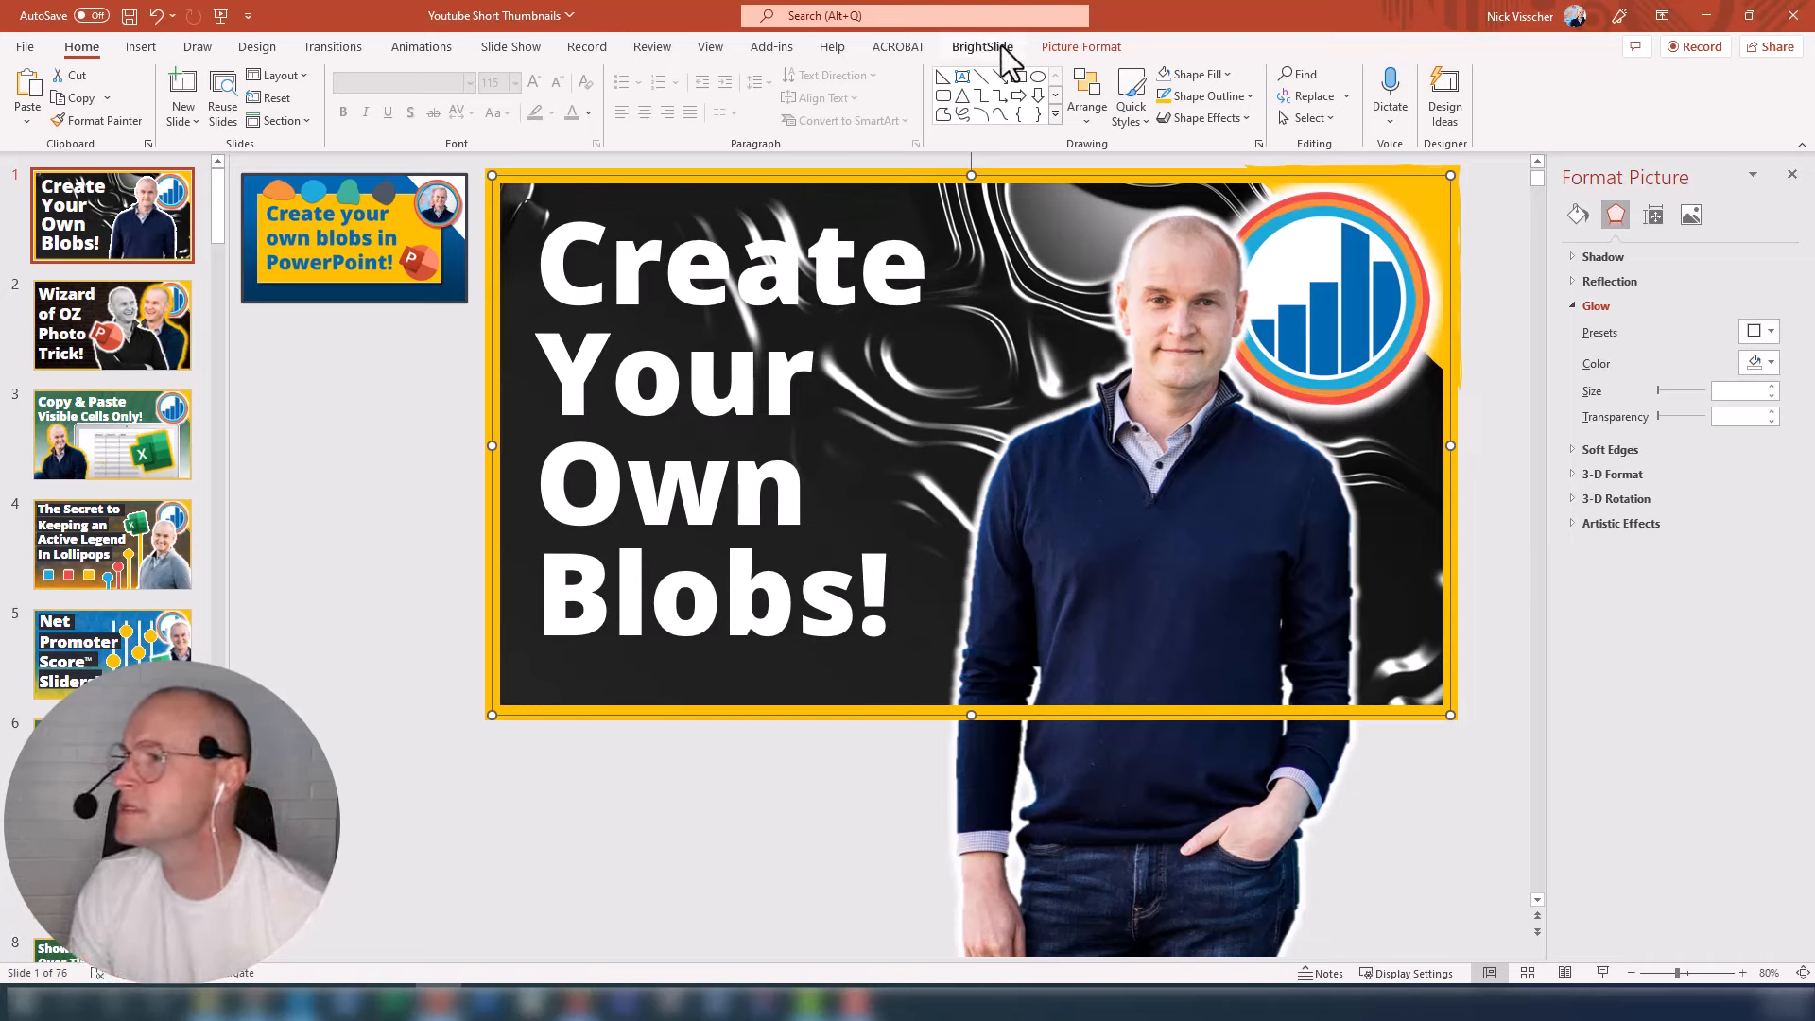
pyautogui.click(1070, 44)
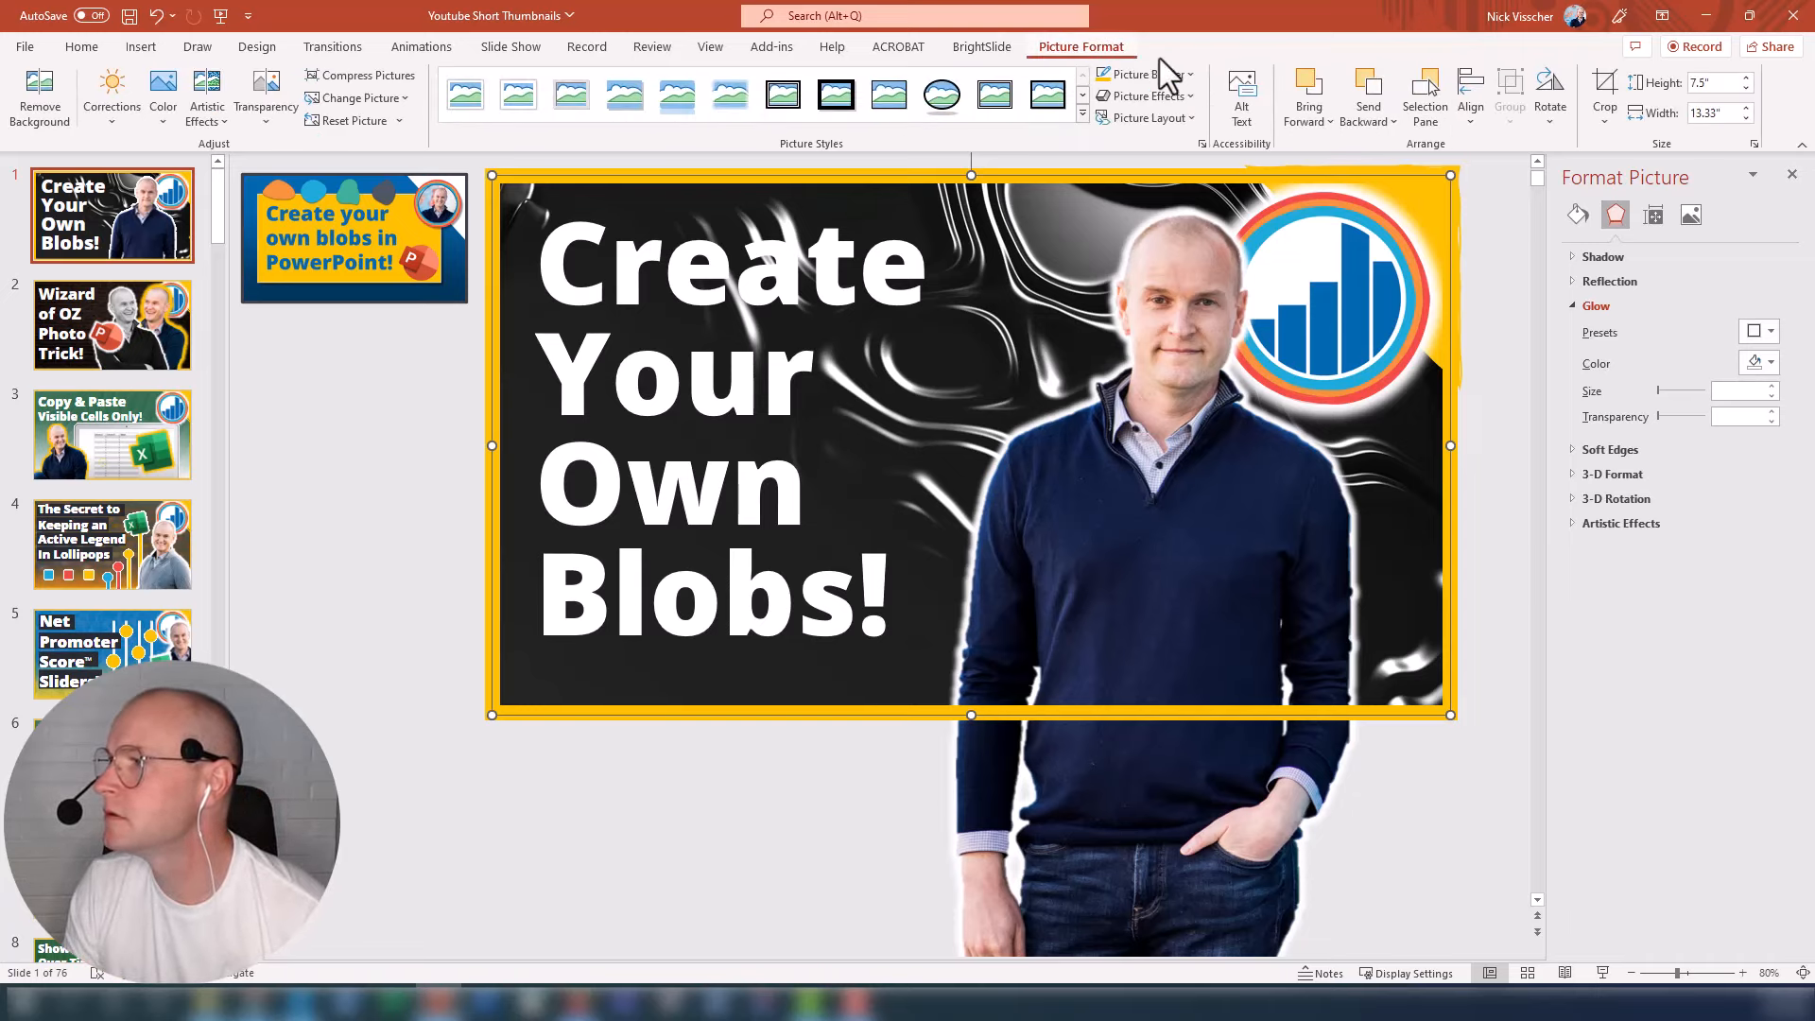
pyautogui.click(1428, 80)
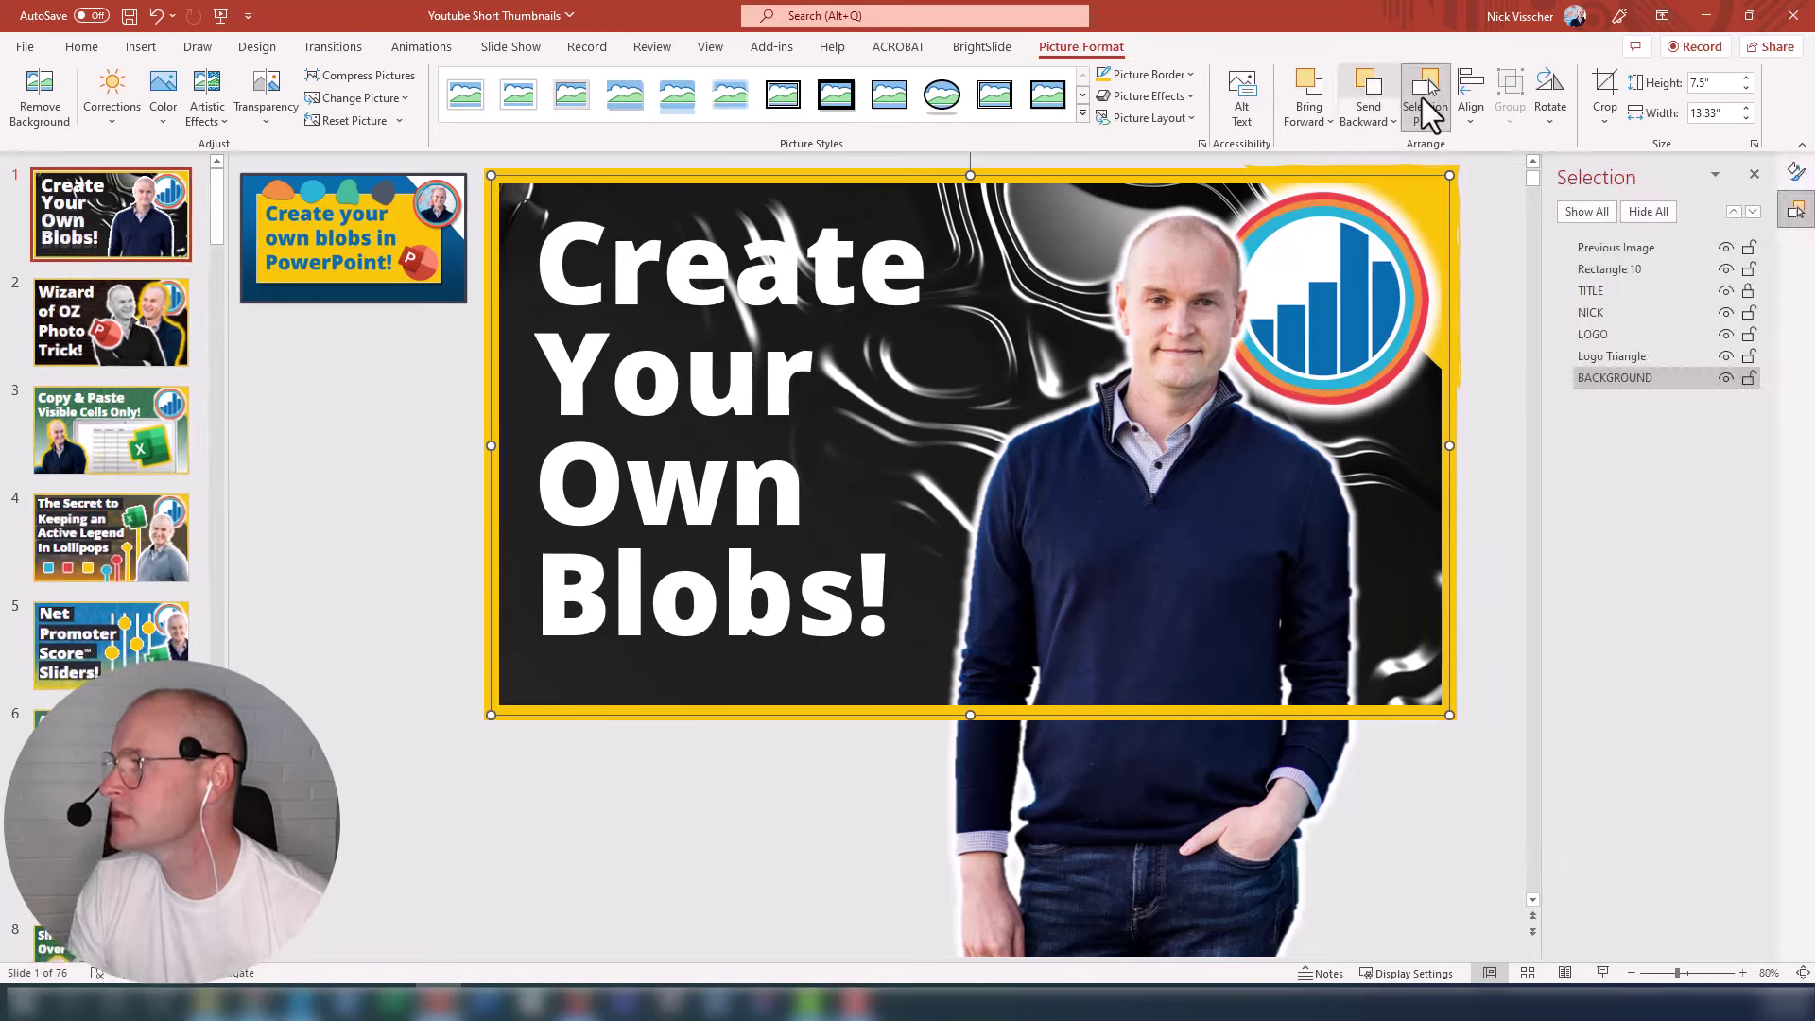
pyautogui.click(1631, 380)
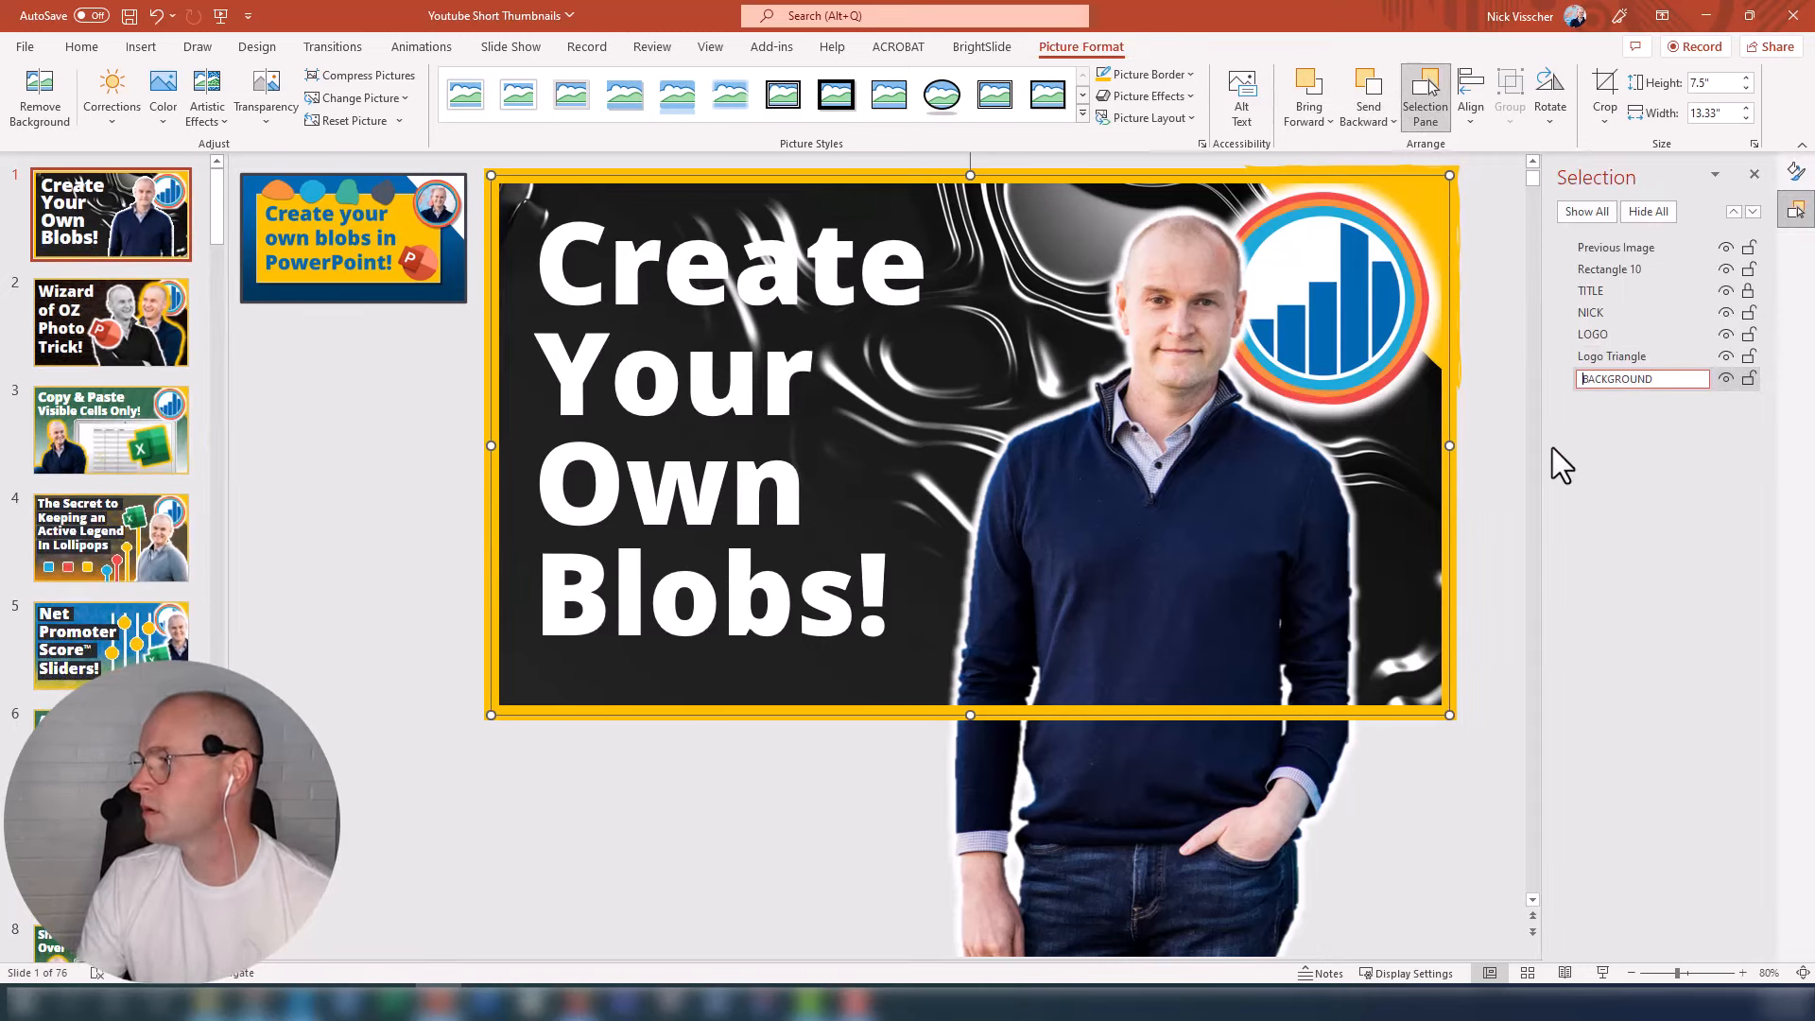
pyautogui.click(1502, 445)
pyautogui.click(1582, 375)
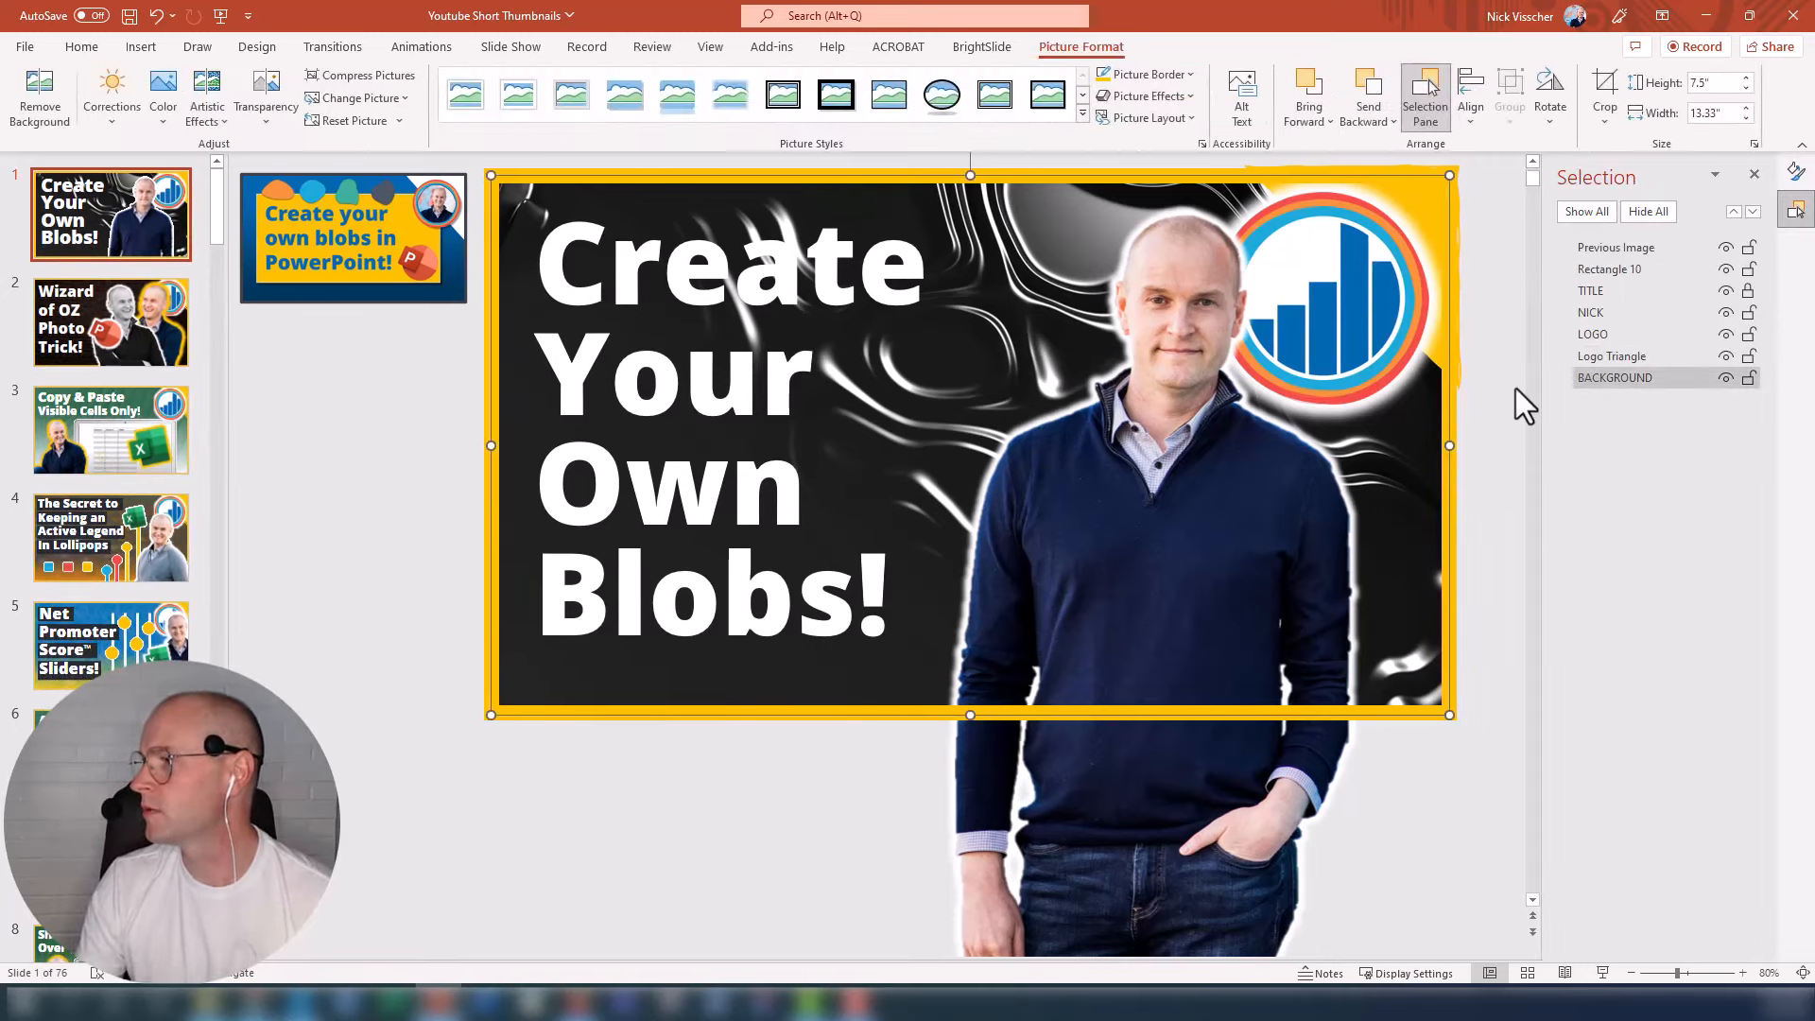
pyautogui.rightClick(1450, 405)
pyautogui.click(1522, 819)
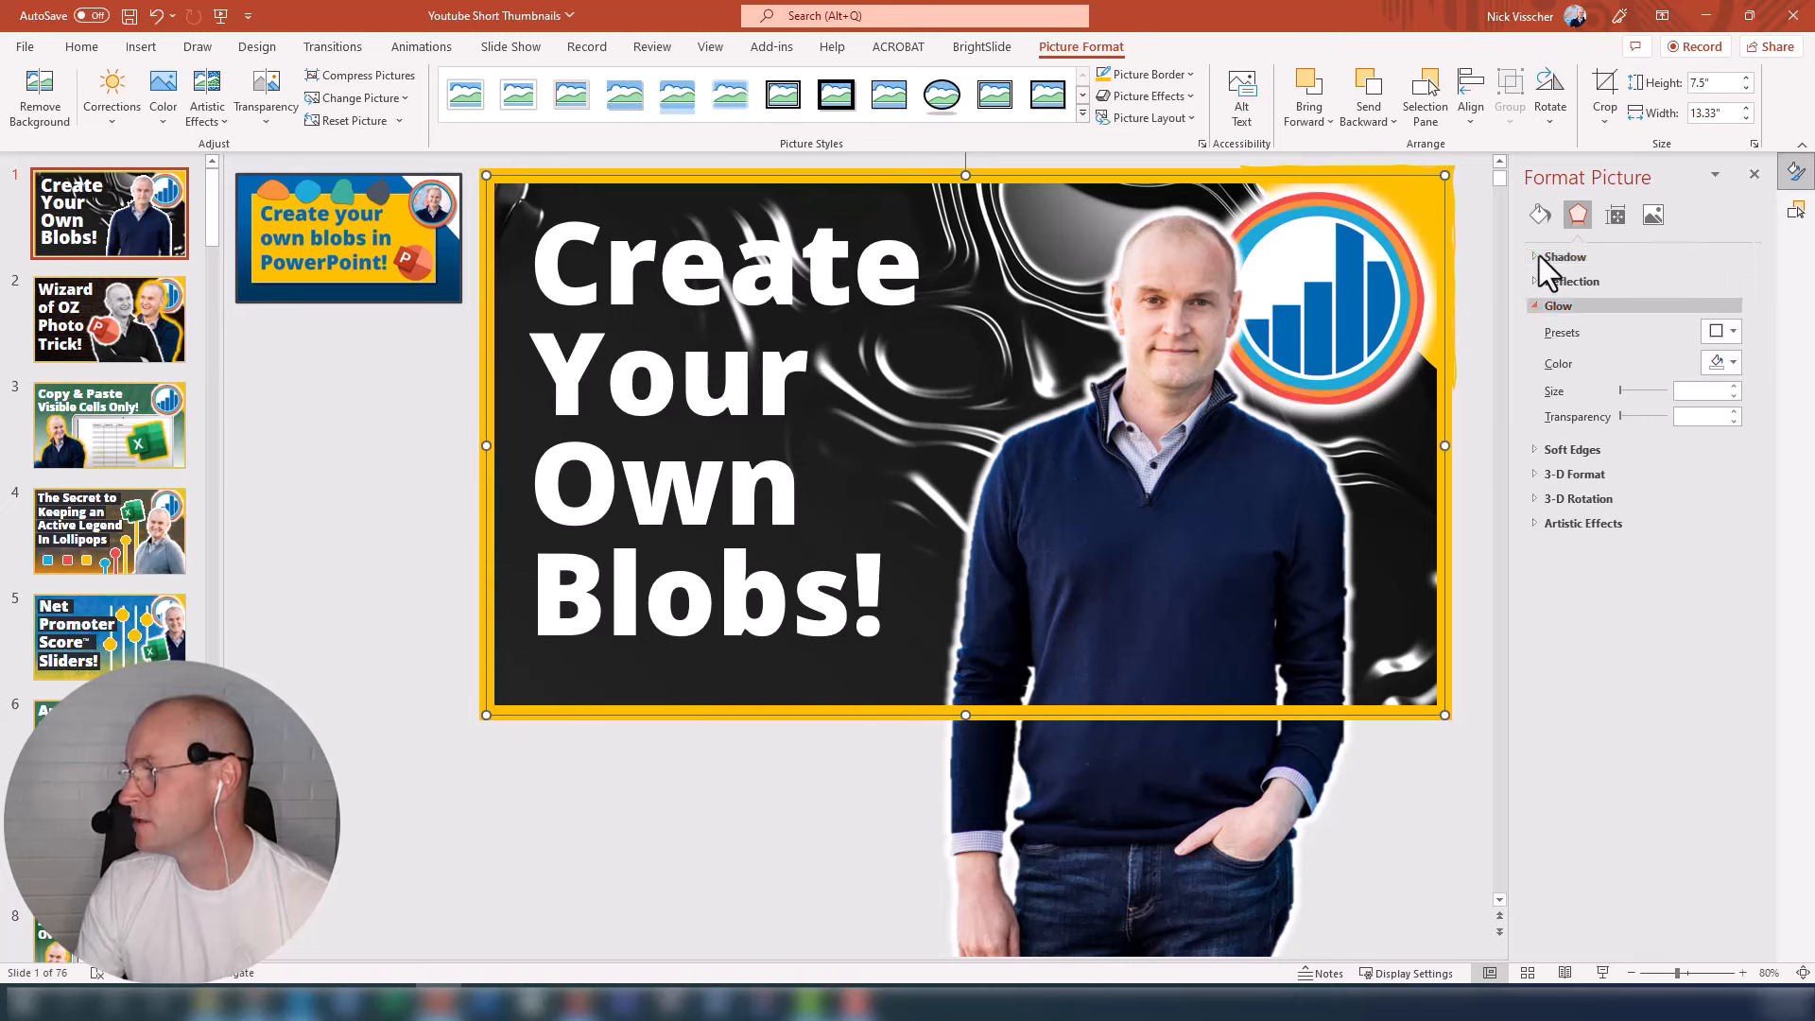
pyautogui.click(1624, 416)
pyautogui.moveTo(1626, 417)
pyautogui.mouseDown()
pyautogui.moveTo(1666, 417)
pyautogui.moveTo(1617, 415)
pyautogui.mouseUp()
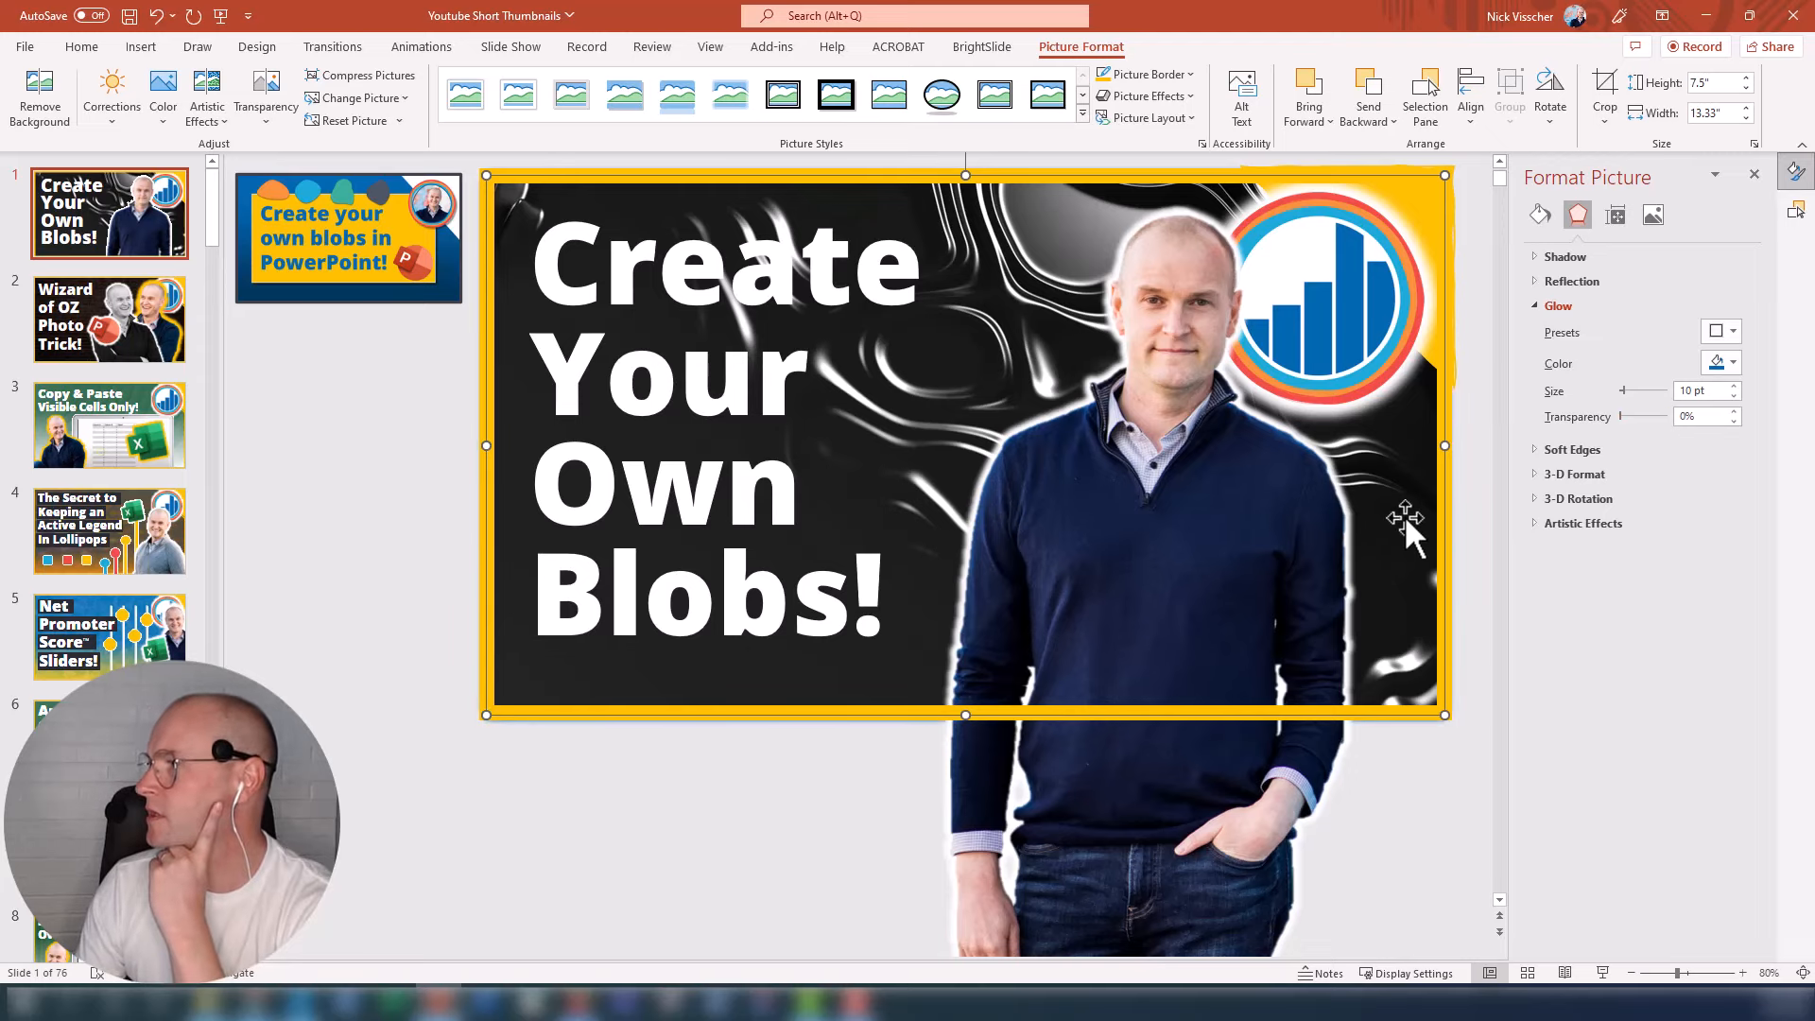
pyautogui.click(1658, 225)
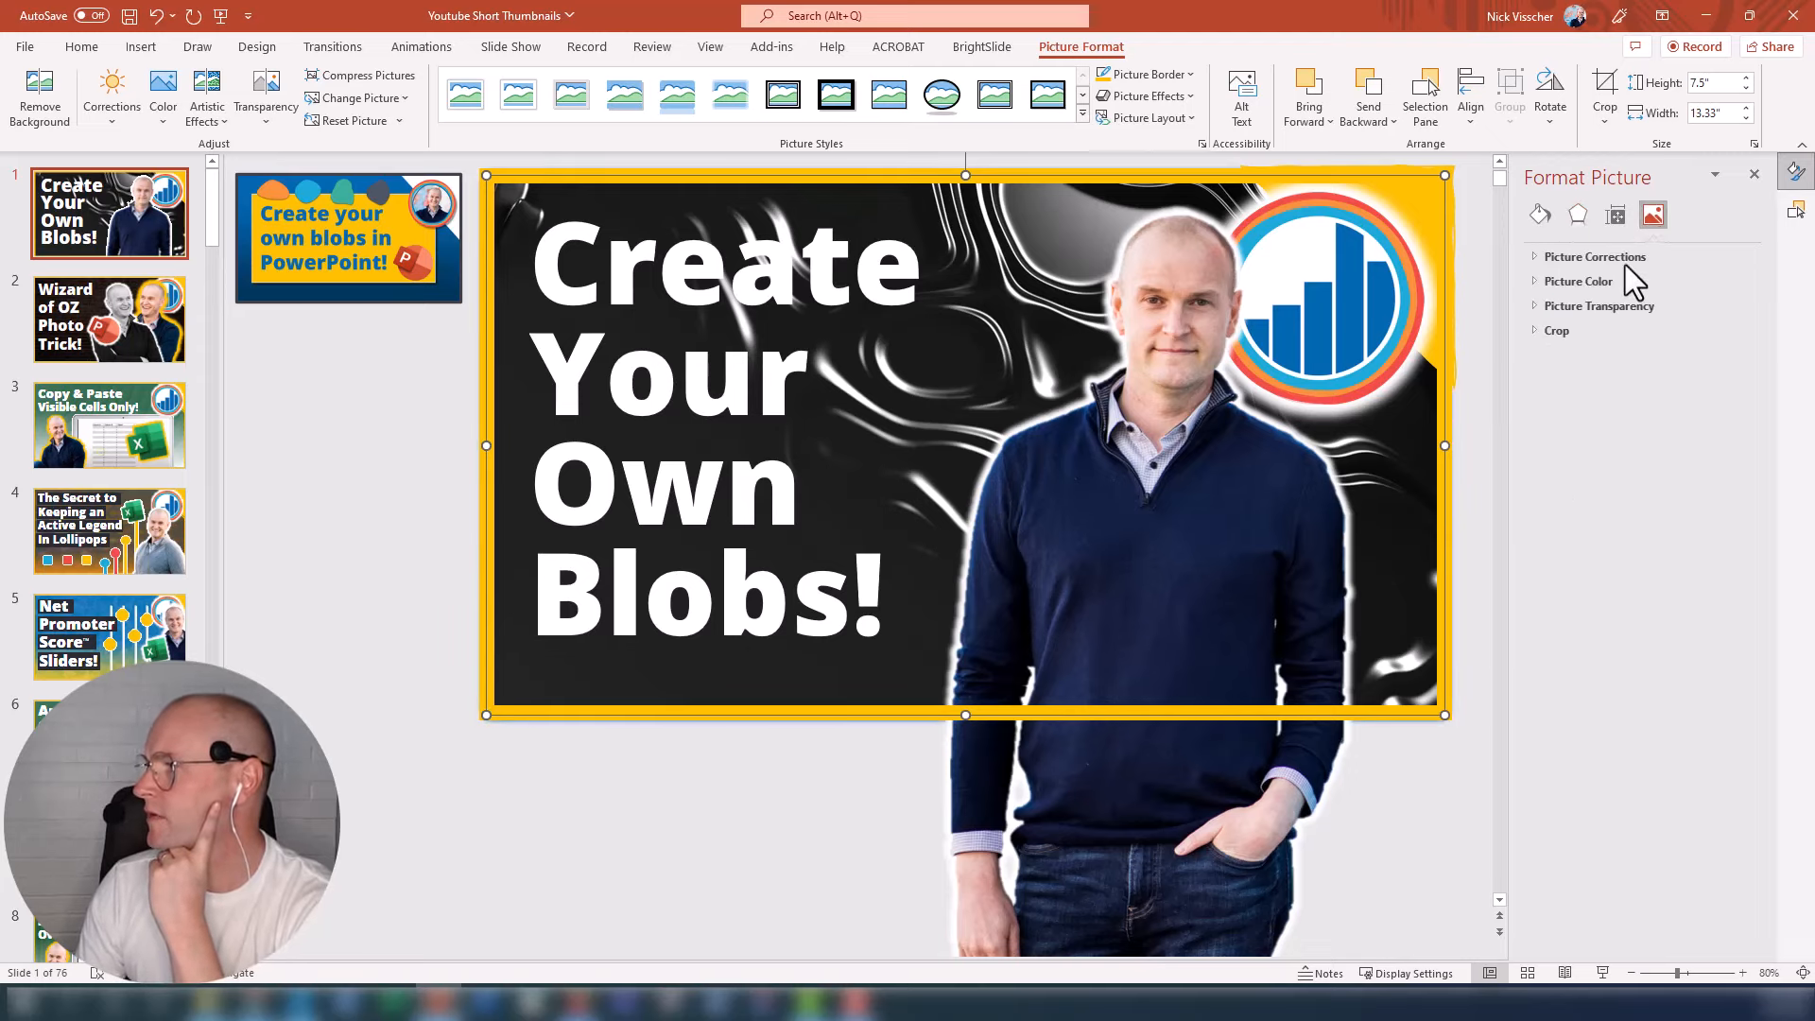
pyautogui.click(1589, 307)
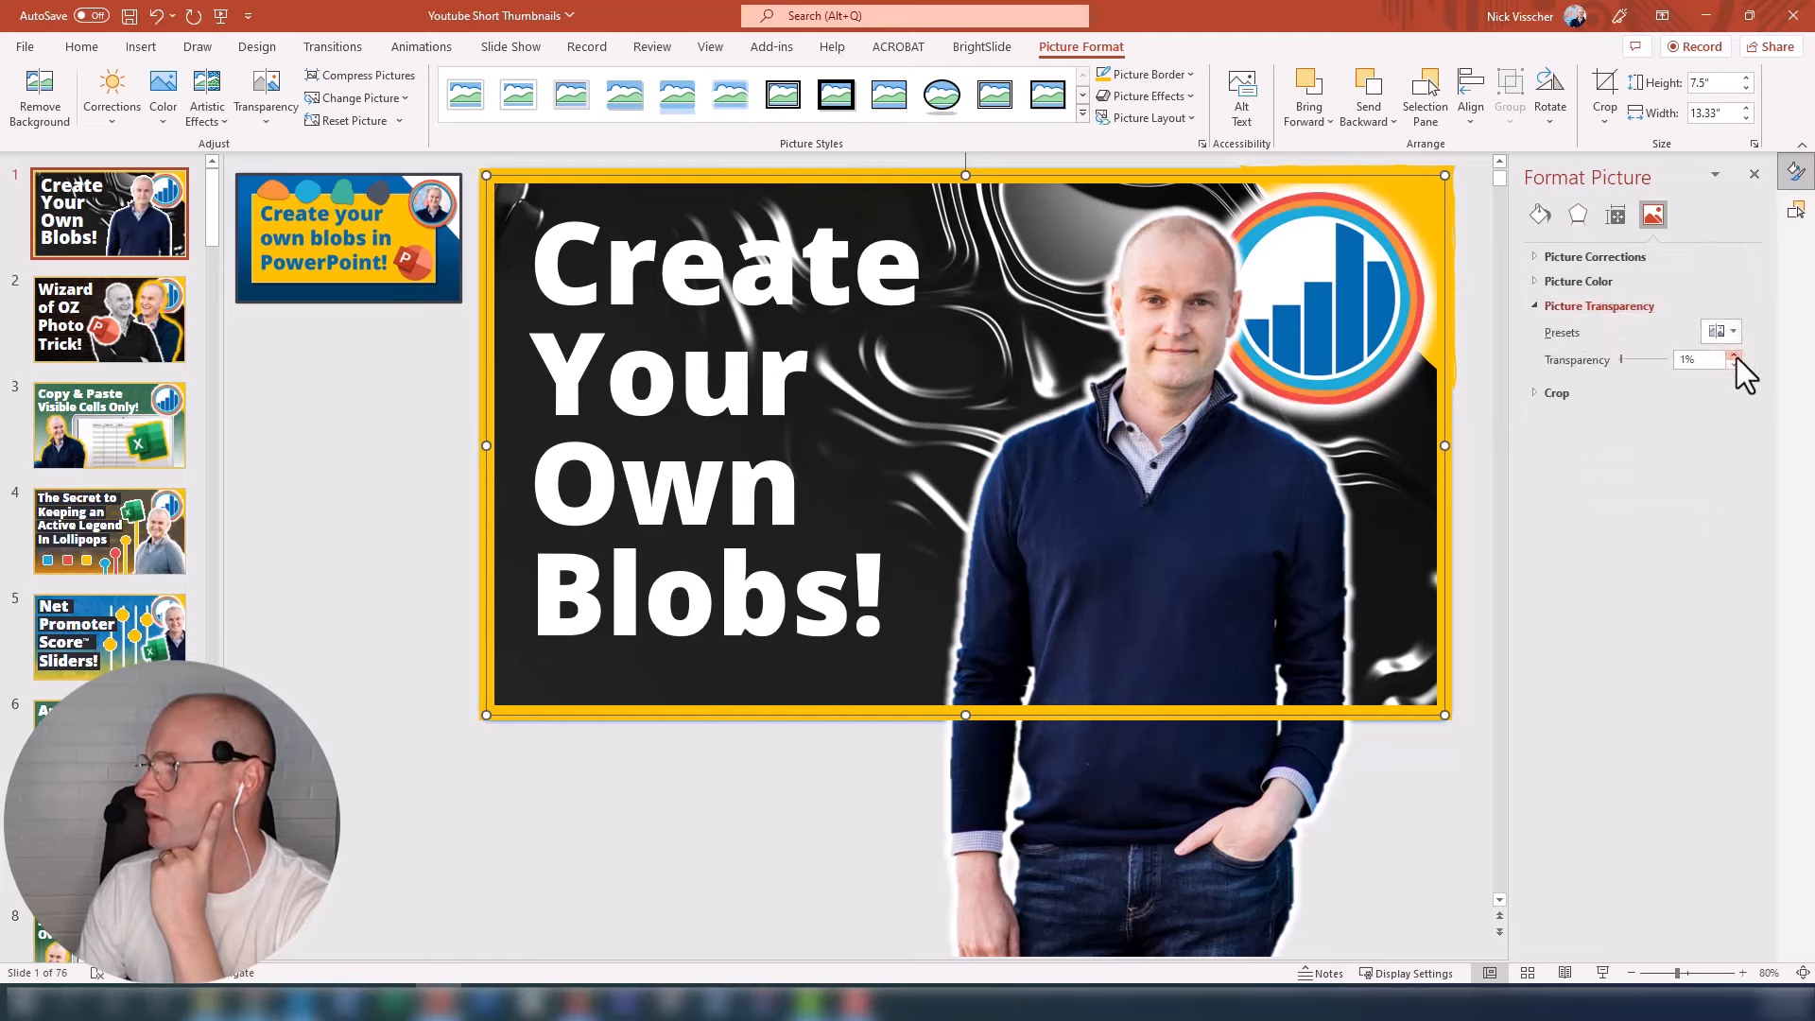
pyautogui.click(1736, 356)
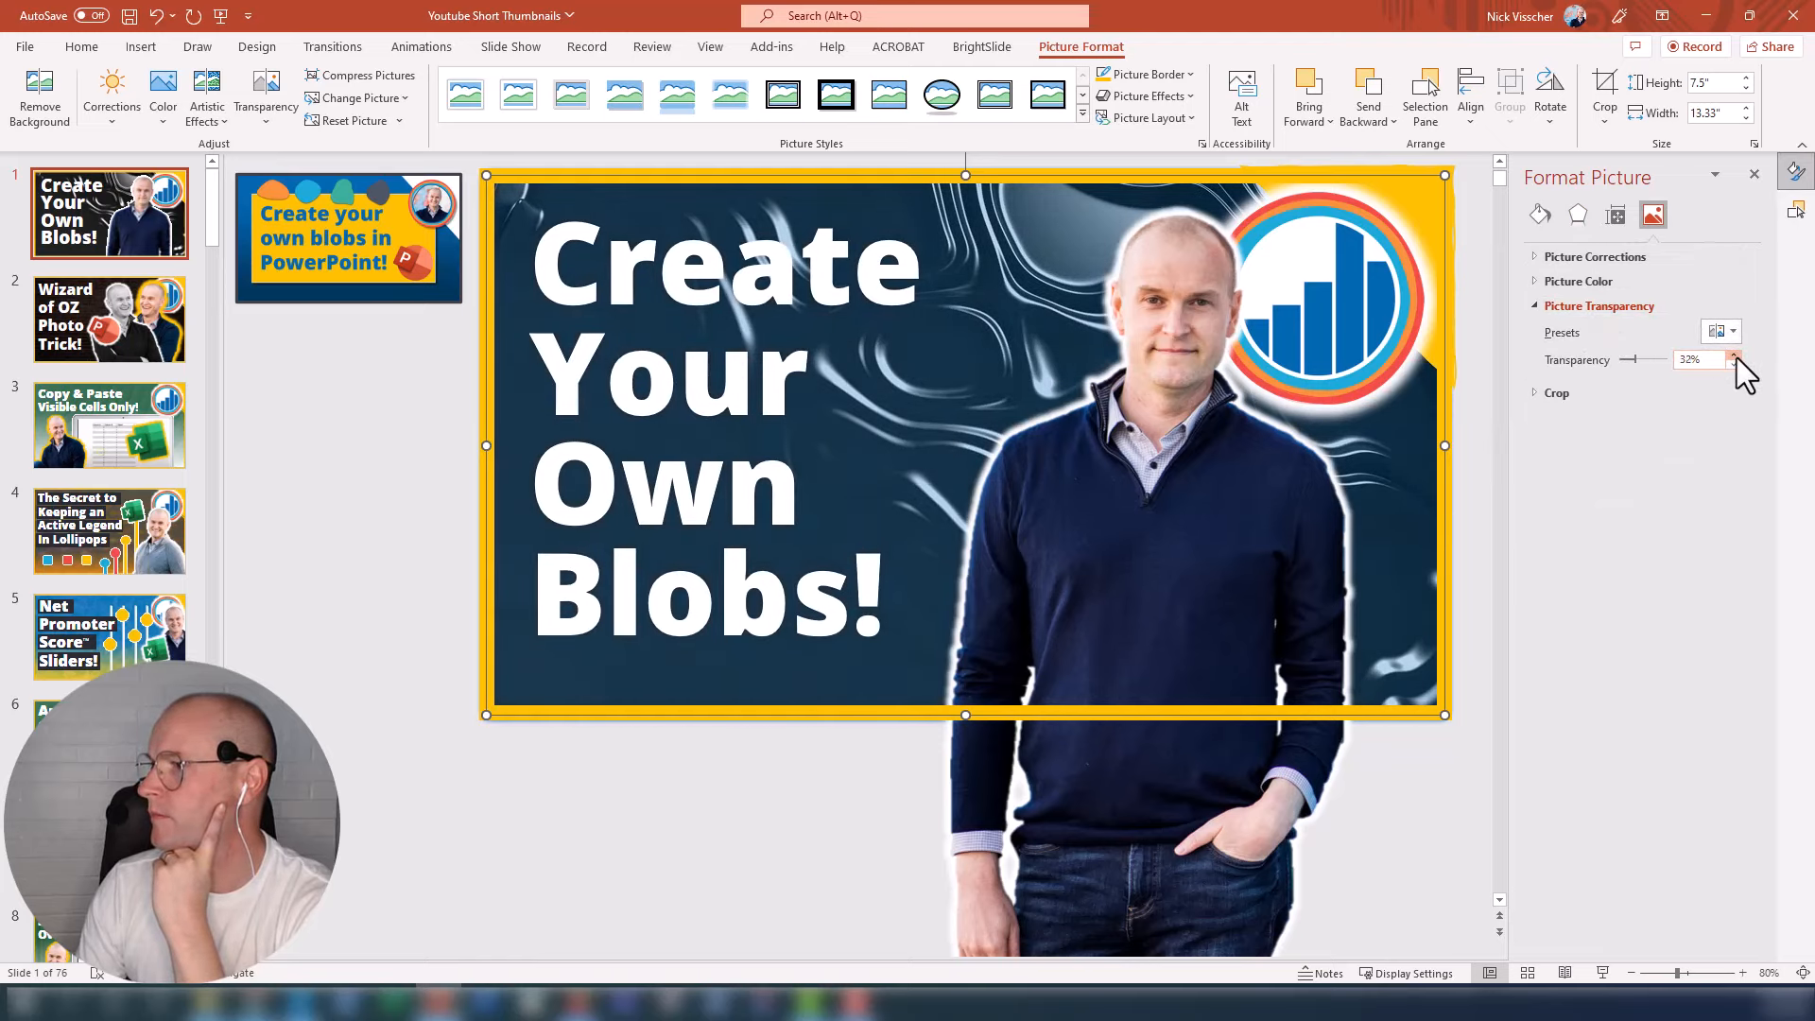
pyautogui.click(1737, 354)
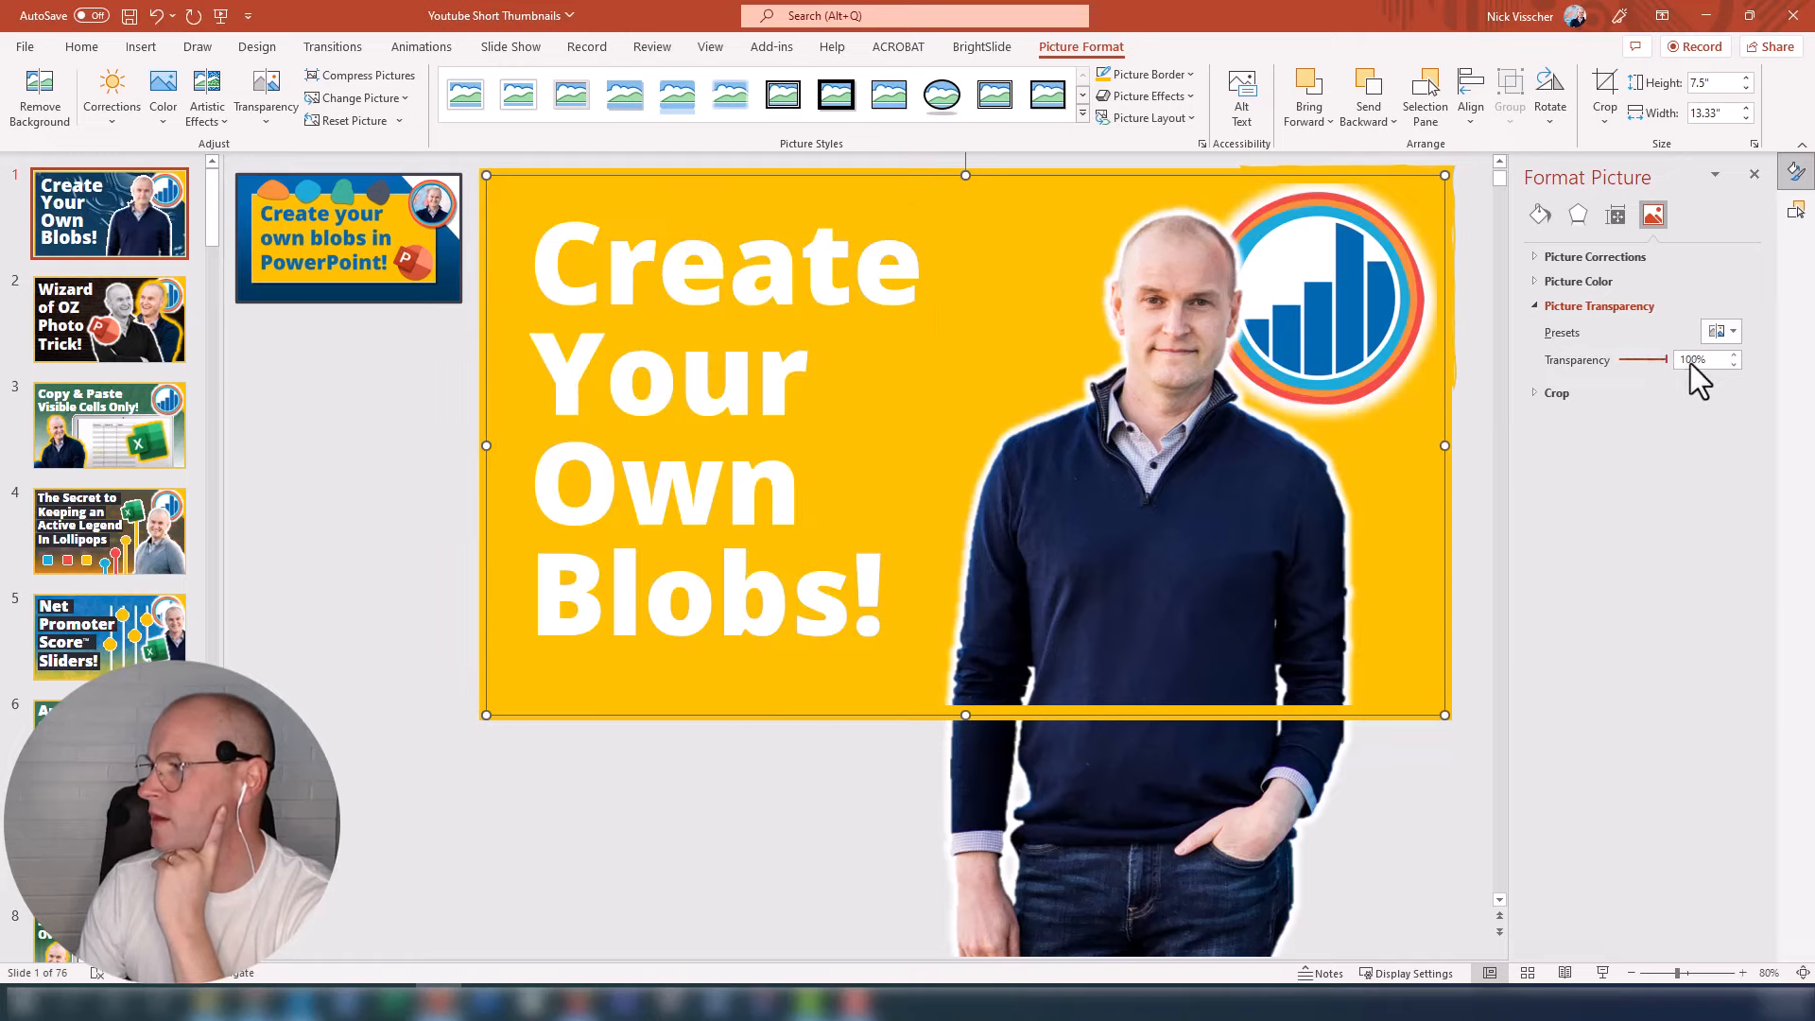
pyautogui.click(1733, 367)
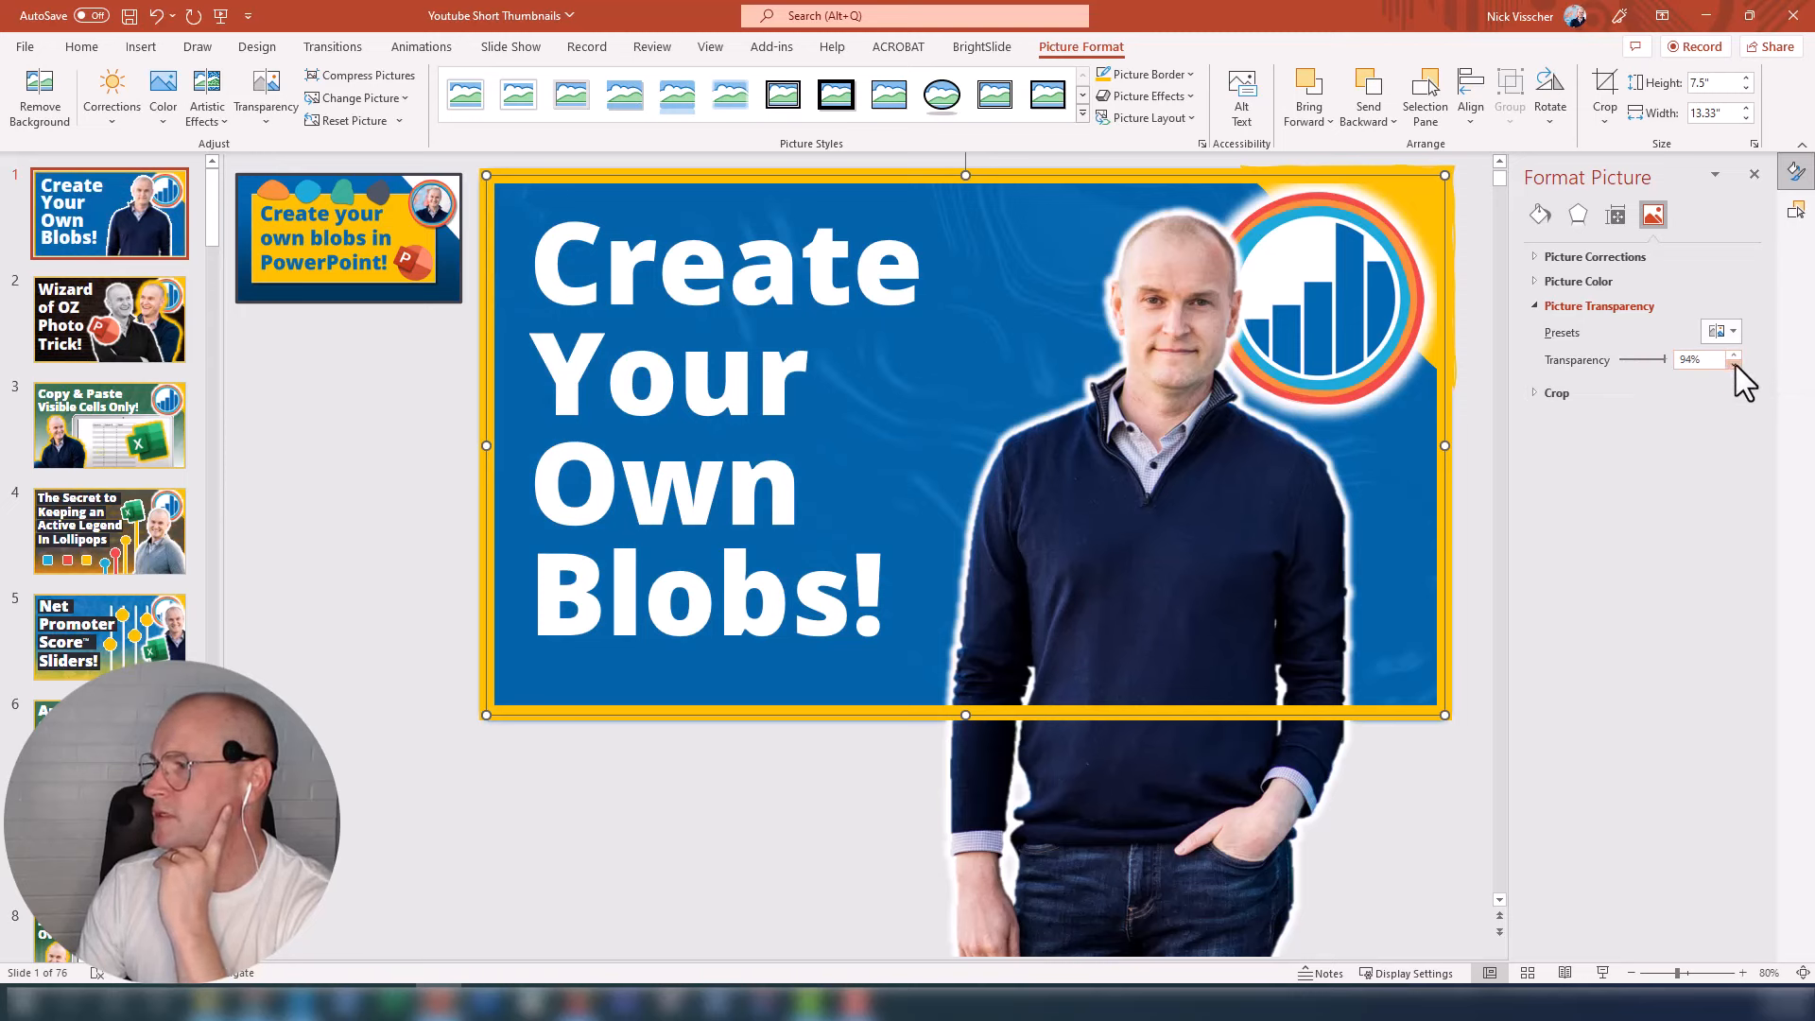
pyautogui.click(1733, 368)
pyautogui.click(1736, 366)
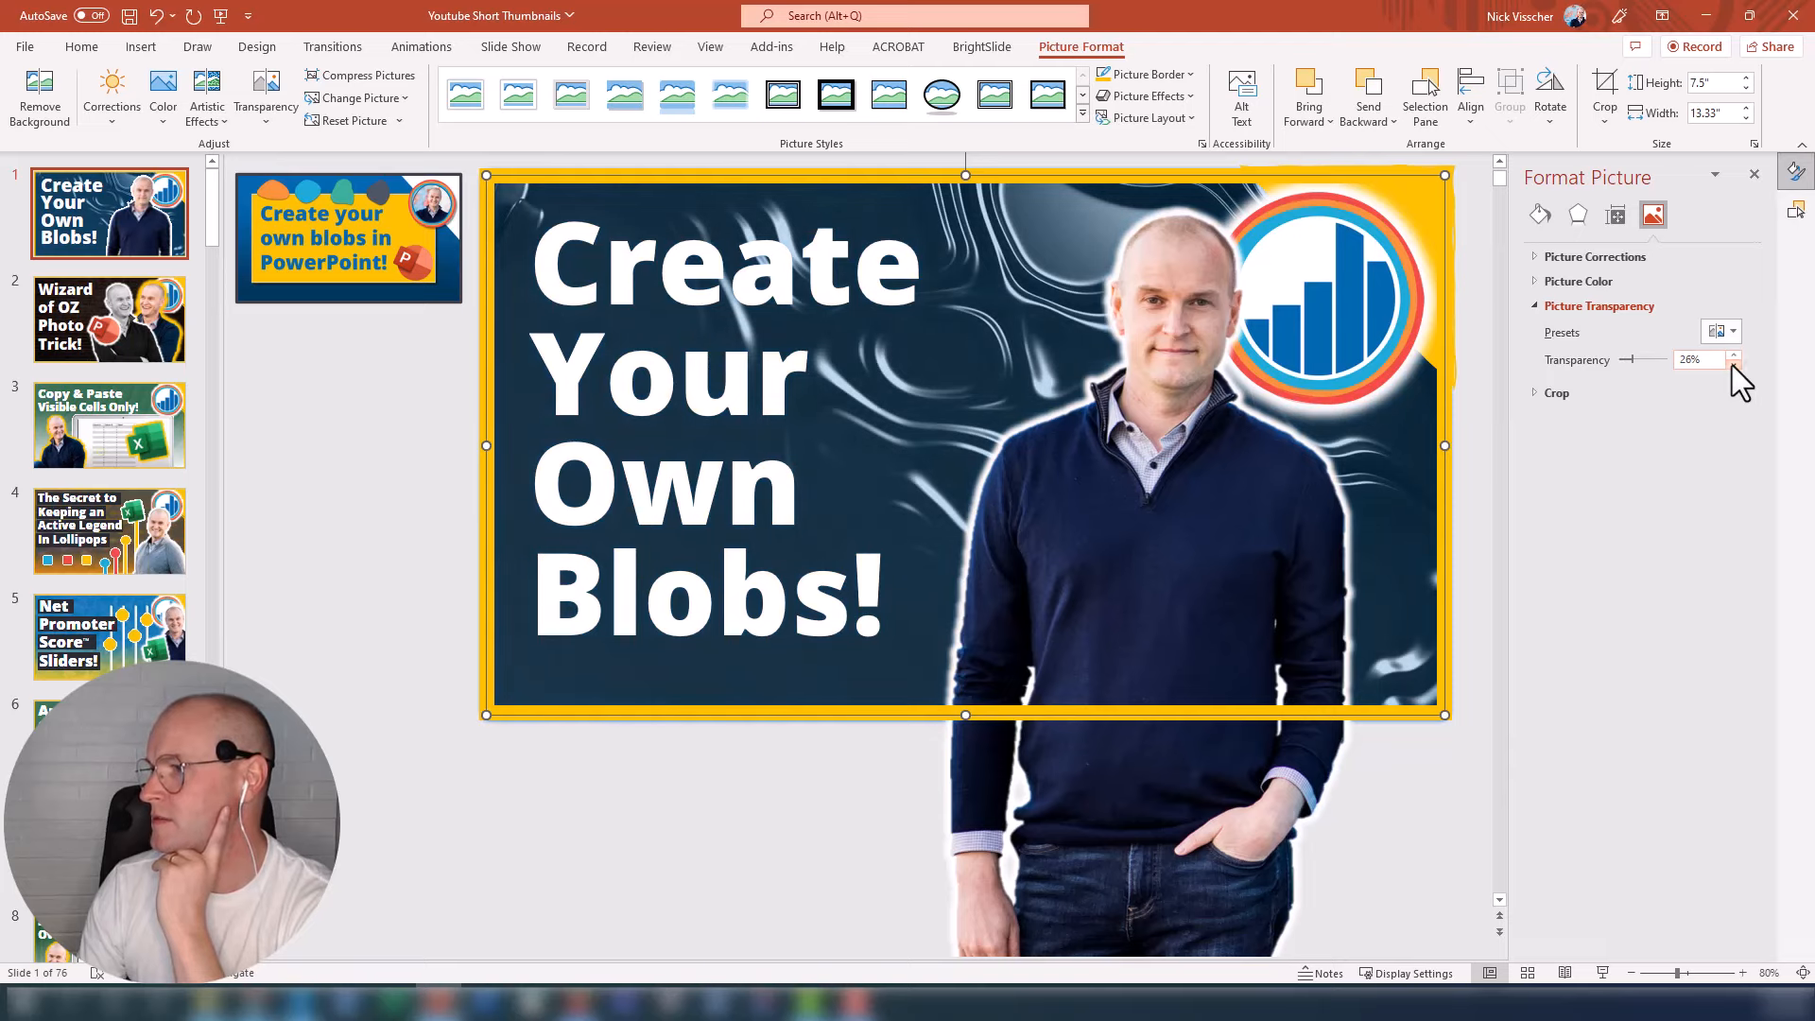
pyautogui.doubleClick(1692, 359)
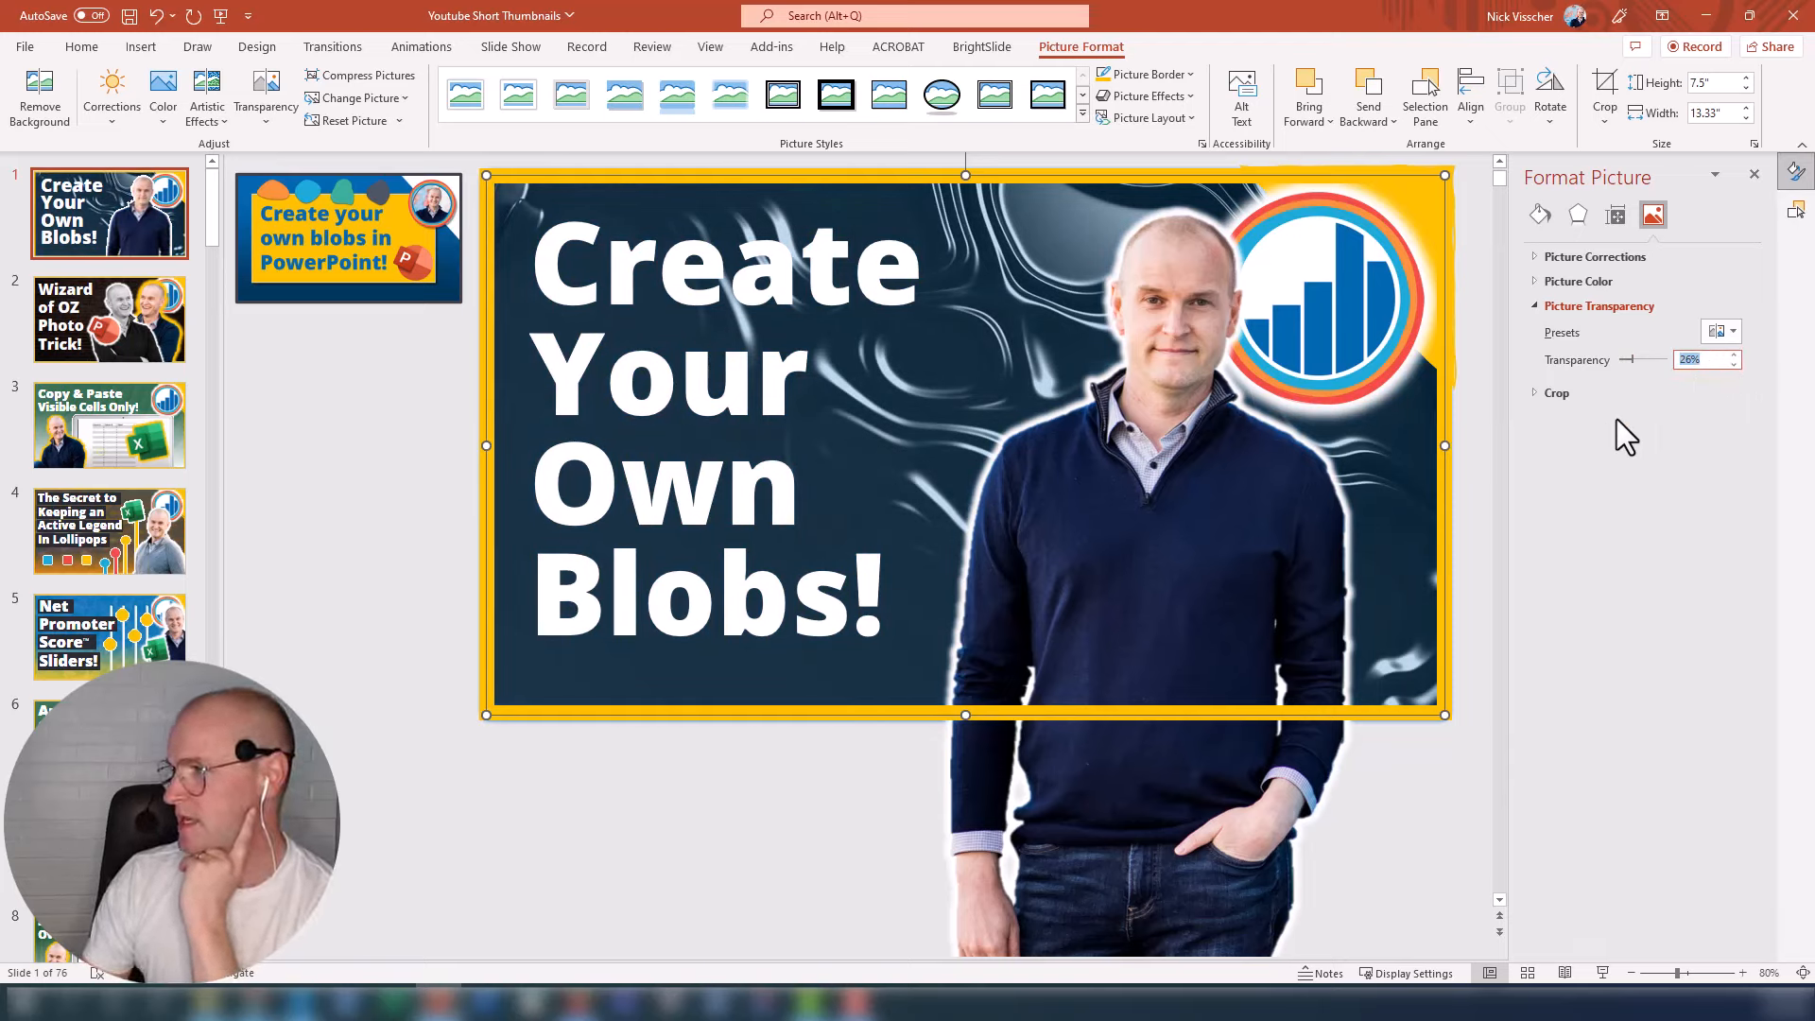
pyautogui.moveTo(1629, 359); pyautogui.dragTo(1609, 363)
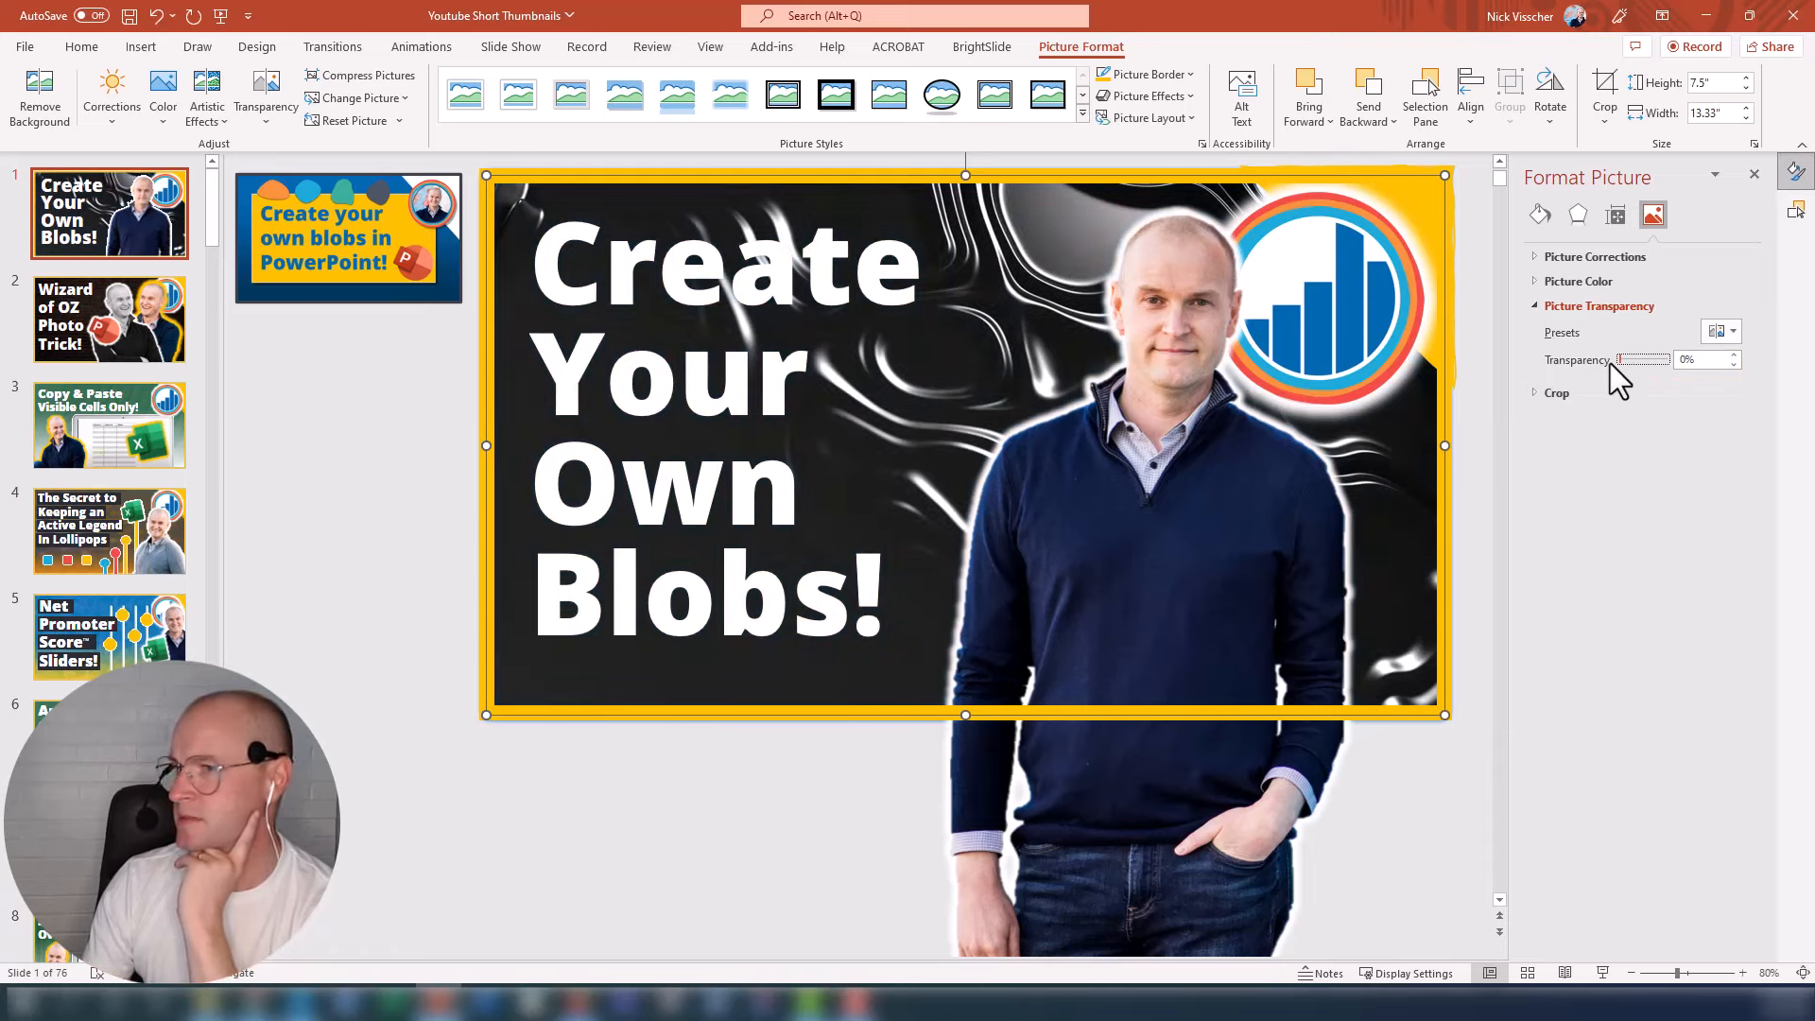
pyautogui.click(448, 567)
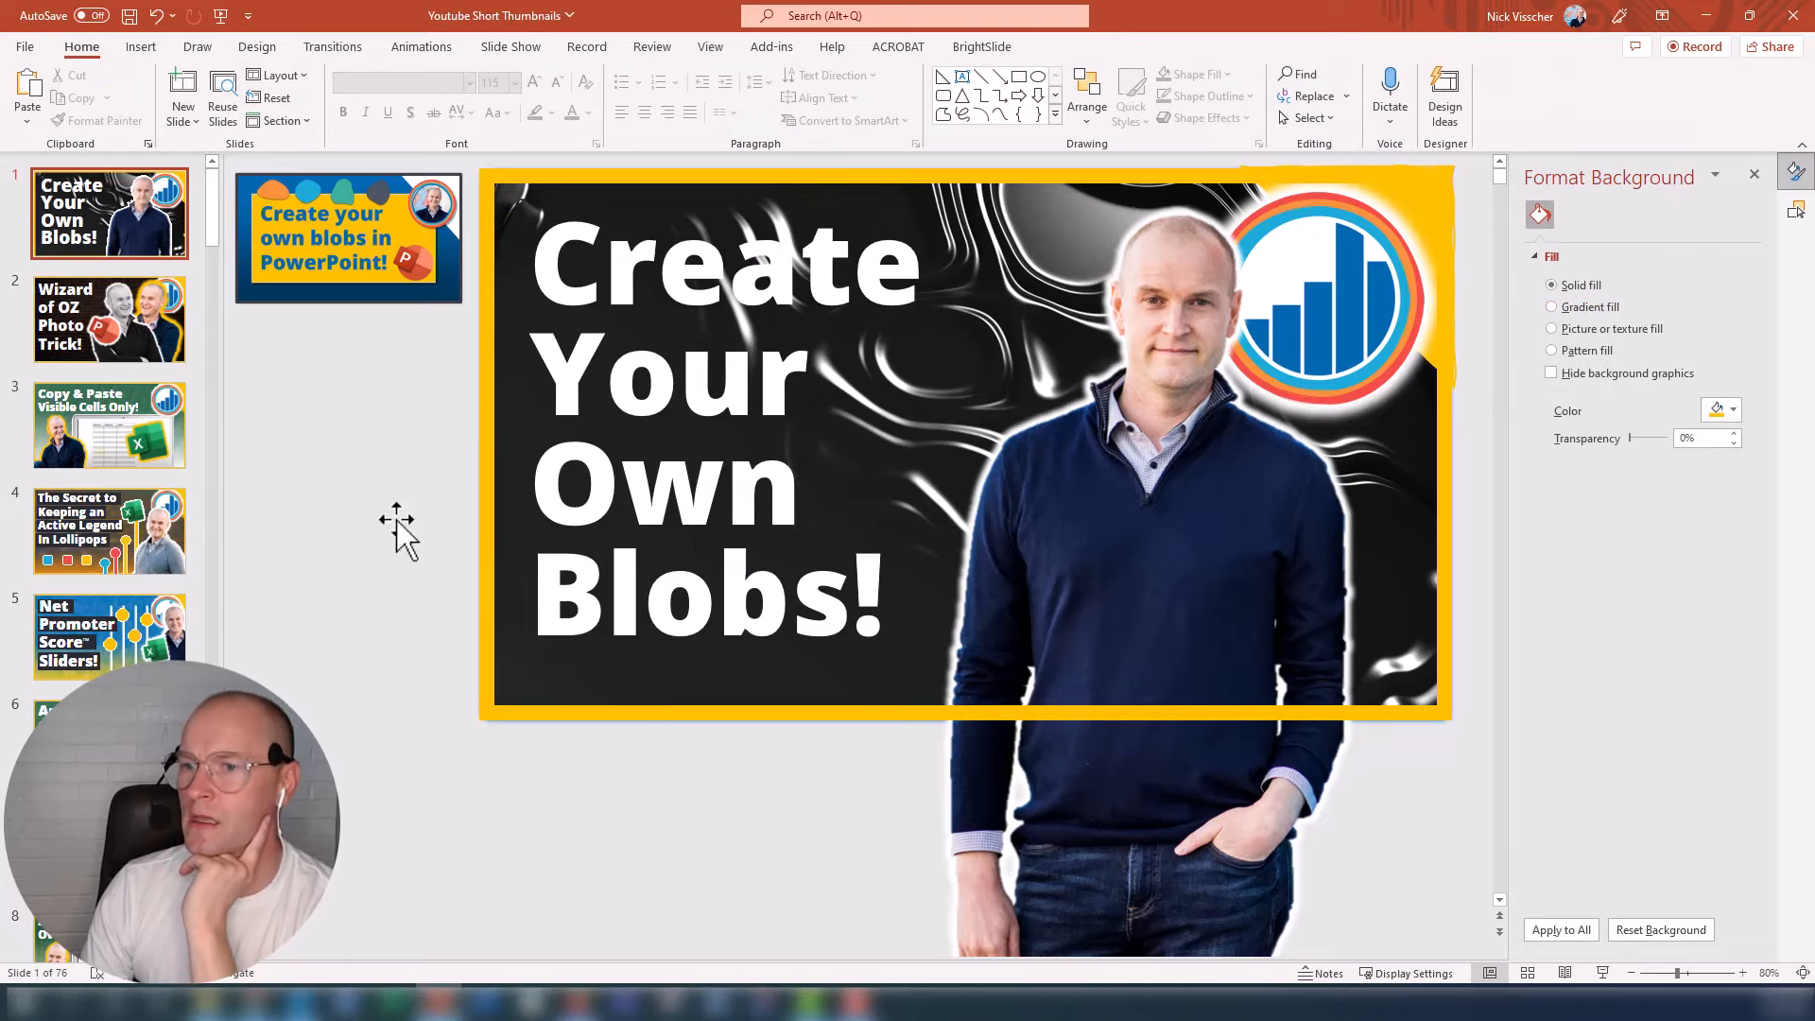
# Step: Copy the PowerPoint logo picture from the Wizard of OZ slide
pyautogui.click(150, 348)
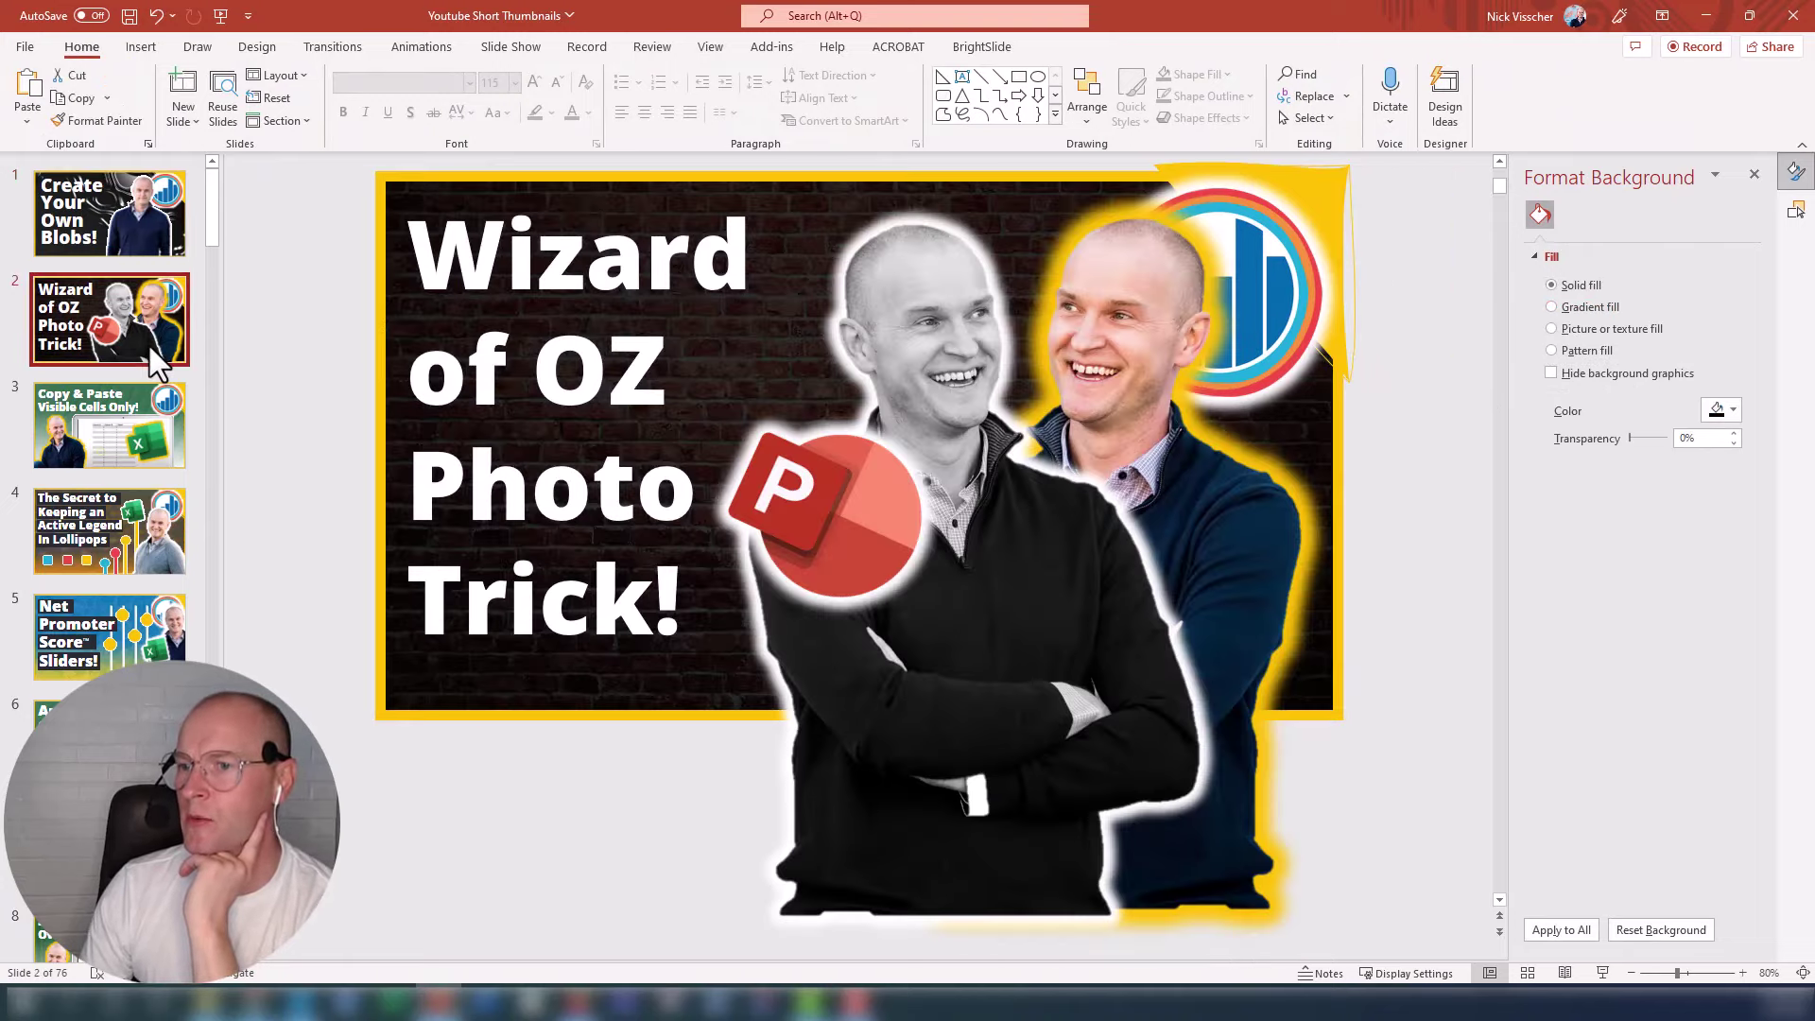
pyautogui.click(829, 507)
pyautogui.rightClick(830, 507)
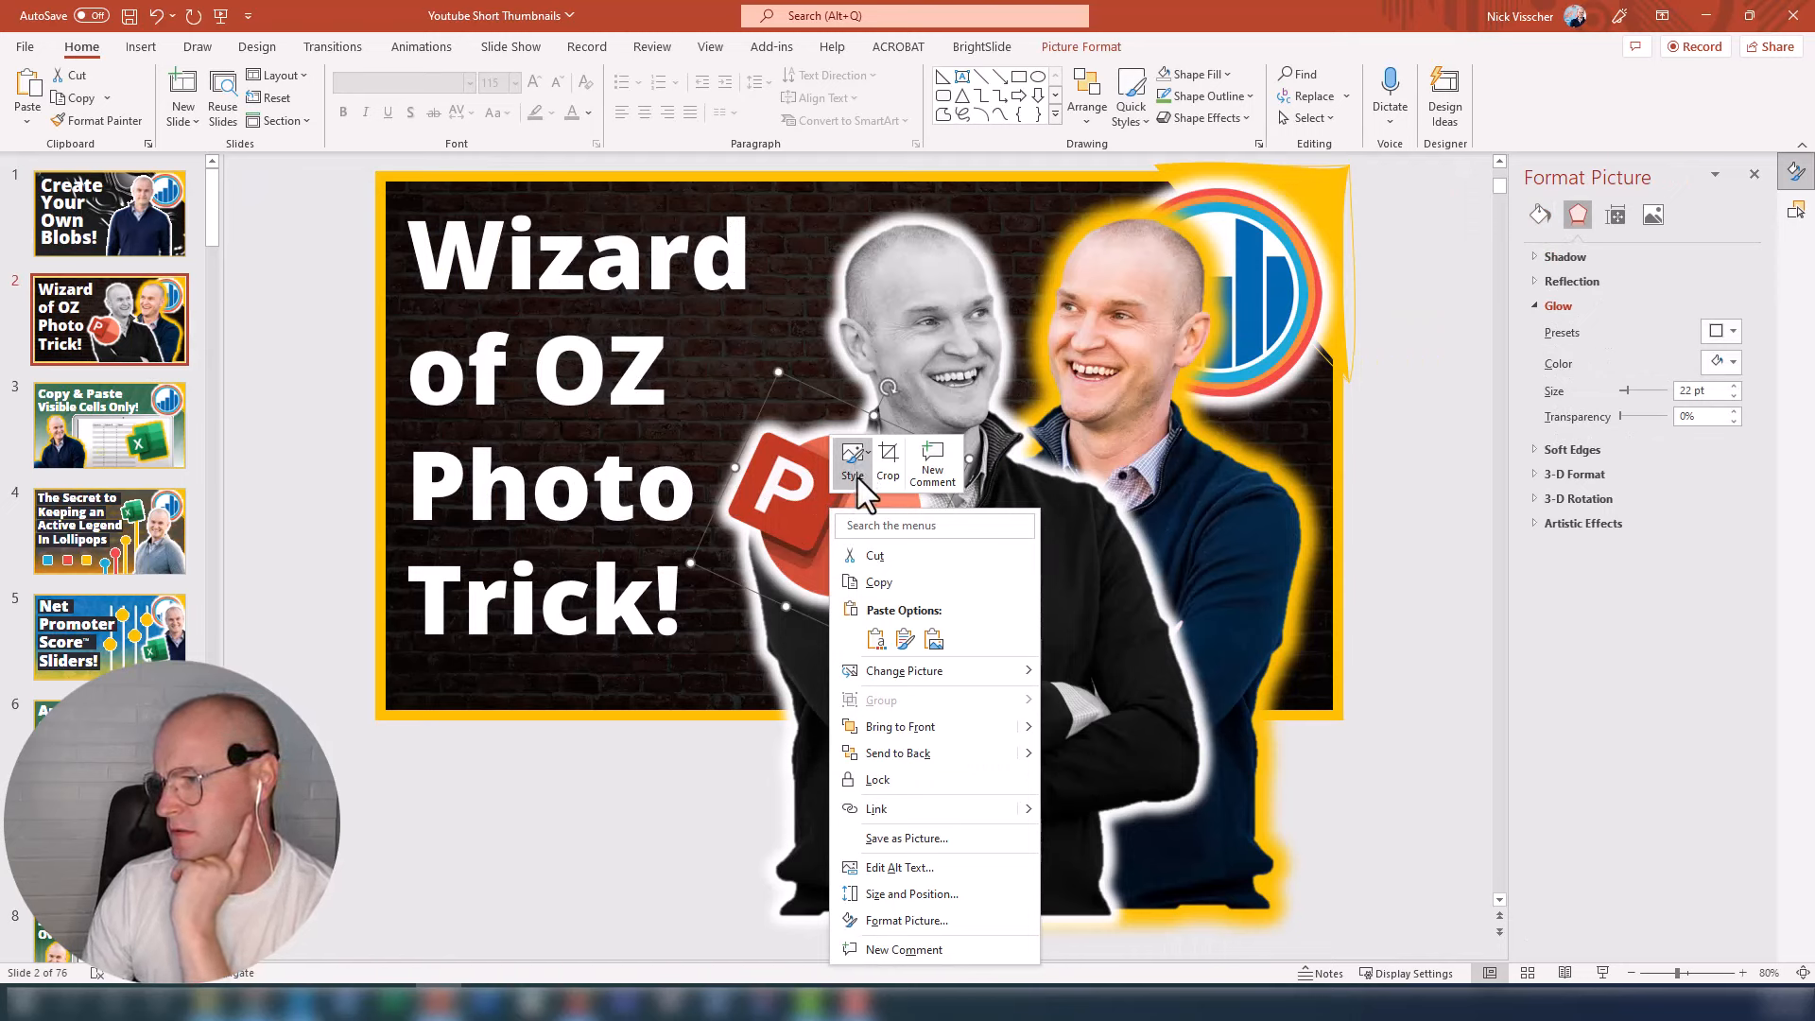
pyautogui.click(804, 508)
pyautogui.rightClick(825, 497)
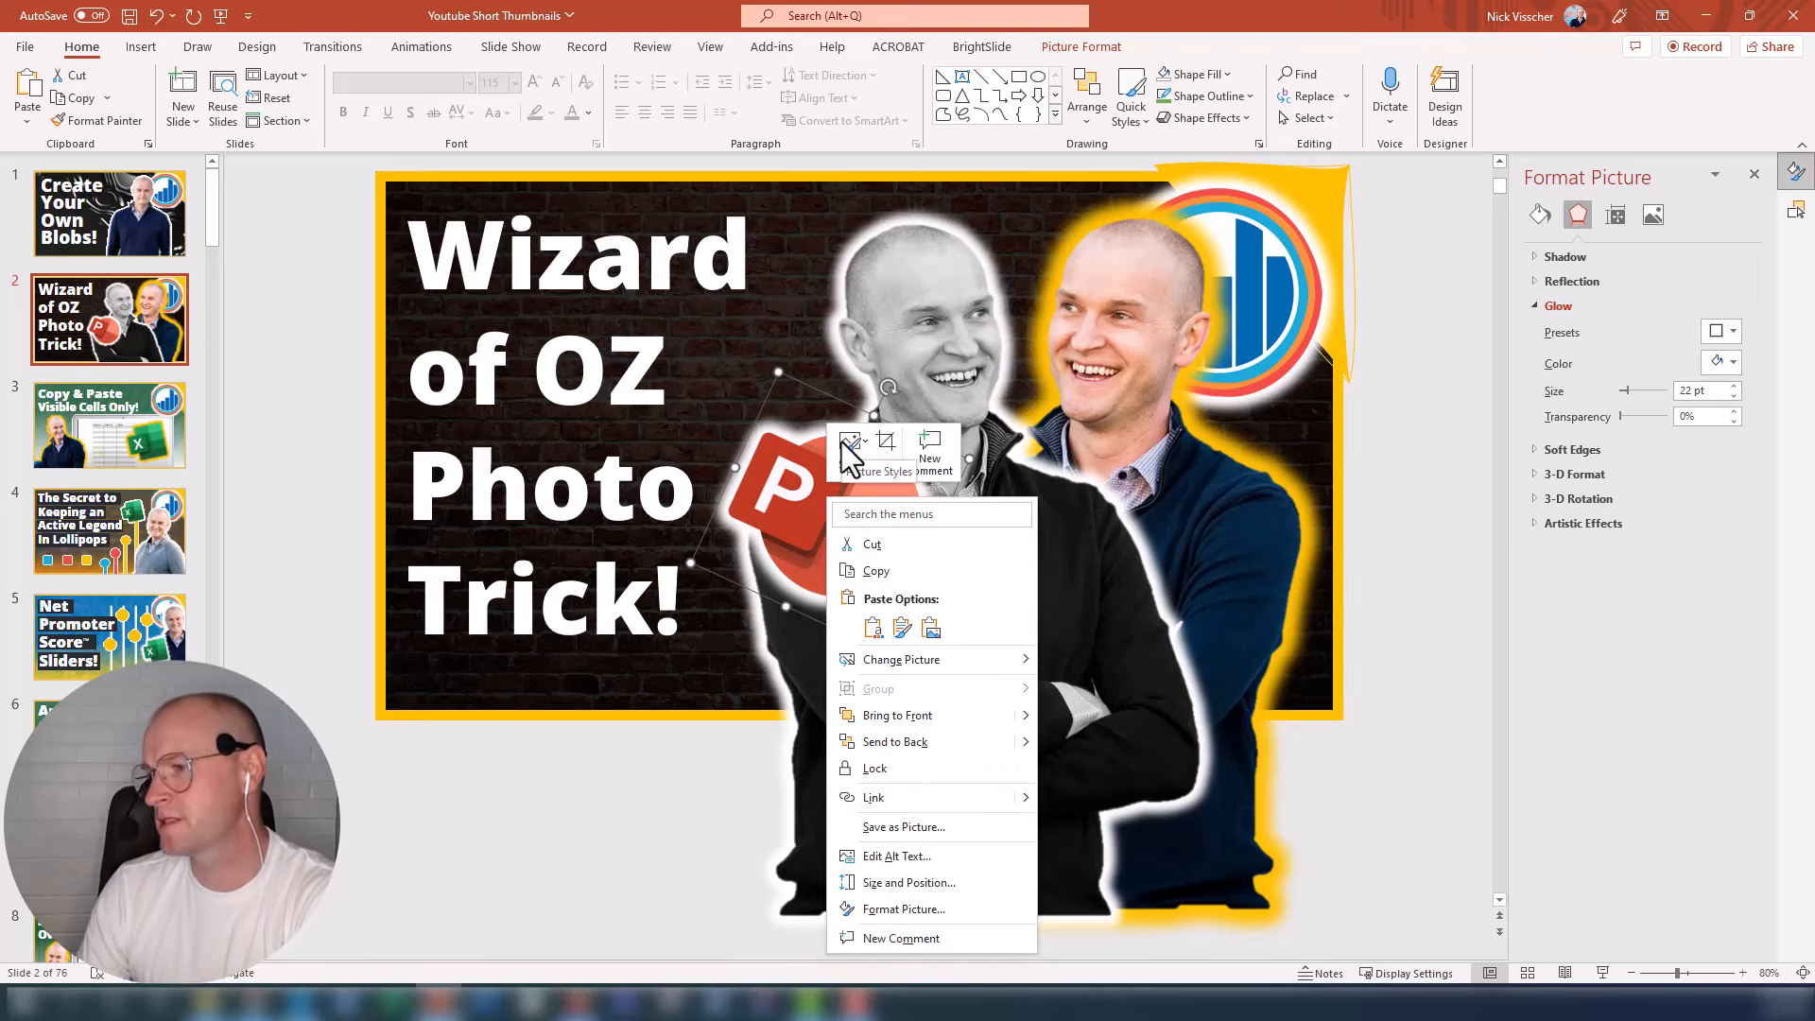
pyautogui.click(877, 571)
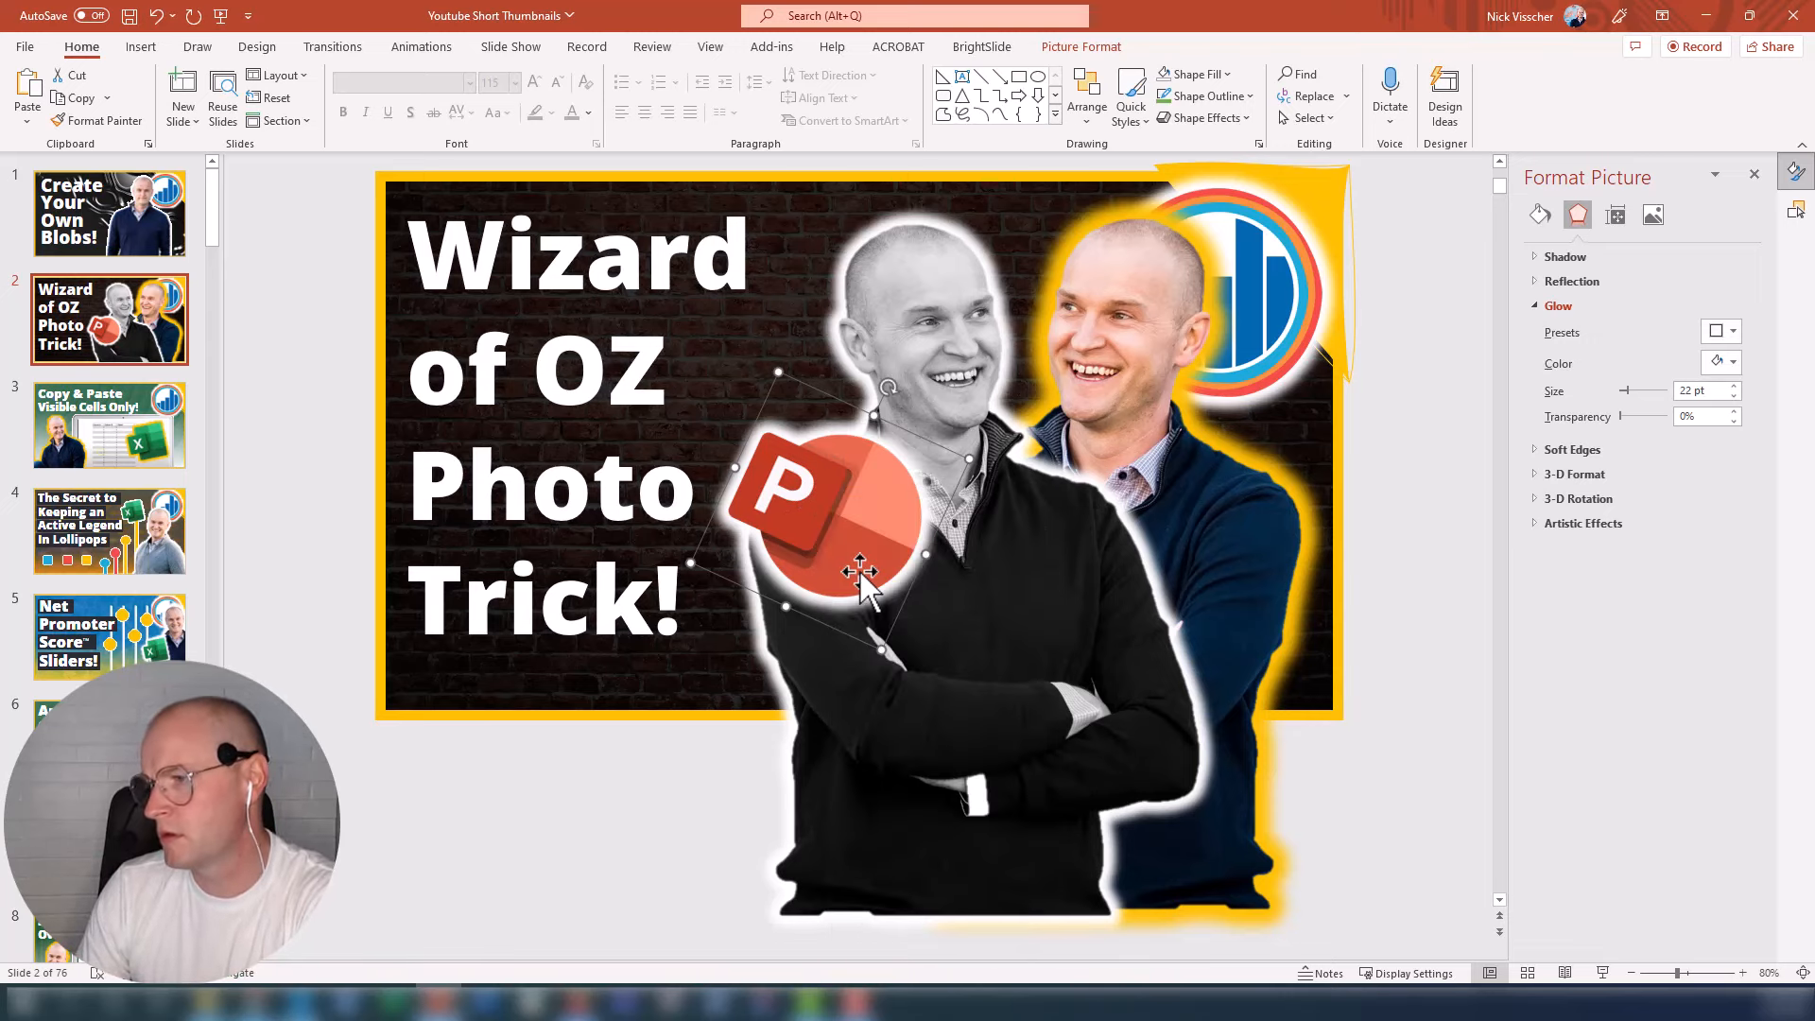
# Step: Paste the PowerPoint logo onto the blobs slide and move it onto the presenter
pyautogui.click(110, 212)
pyautogui.hotkey('ctrl', 'v')
pyautogui.rightClick(367, 406)
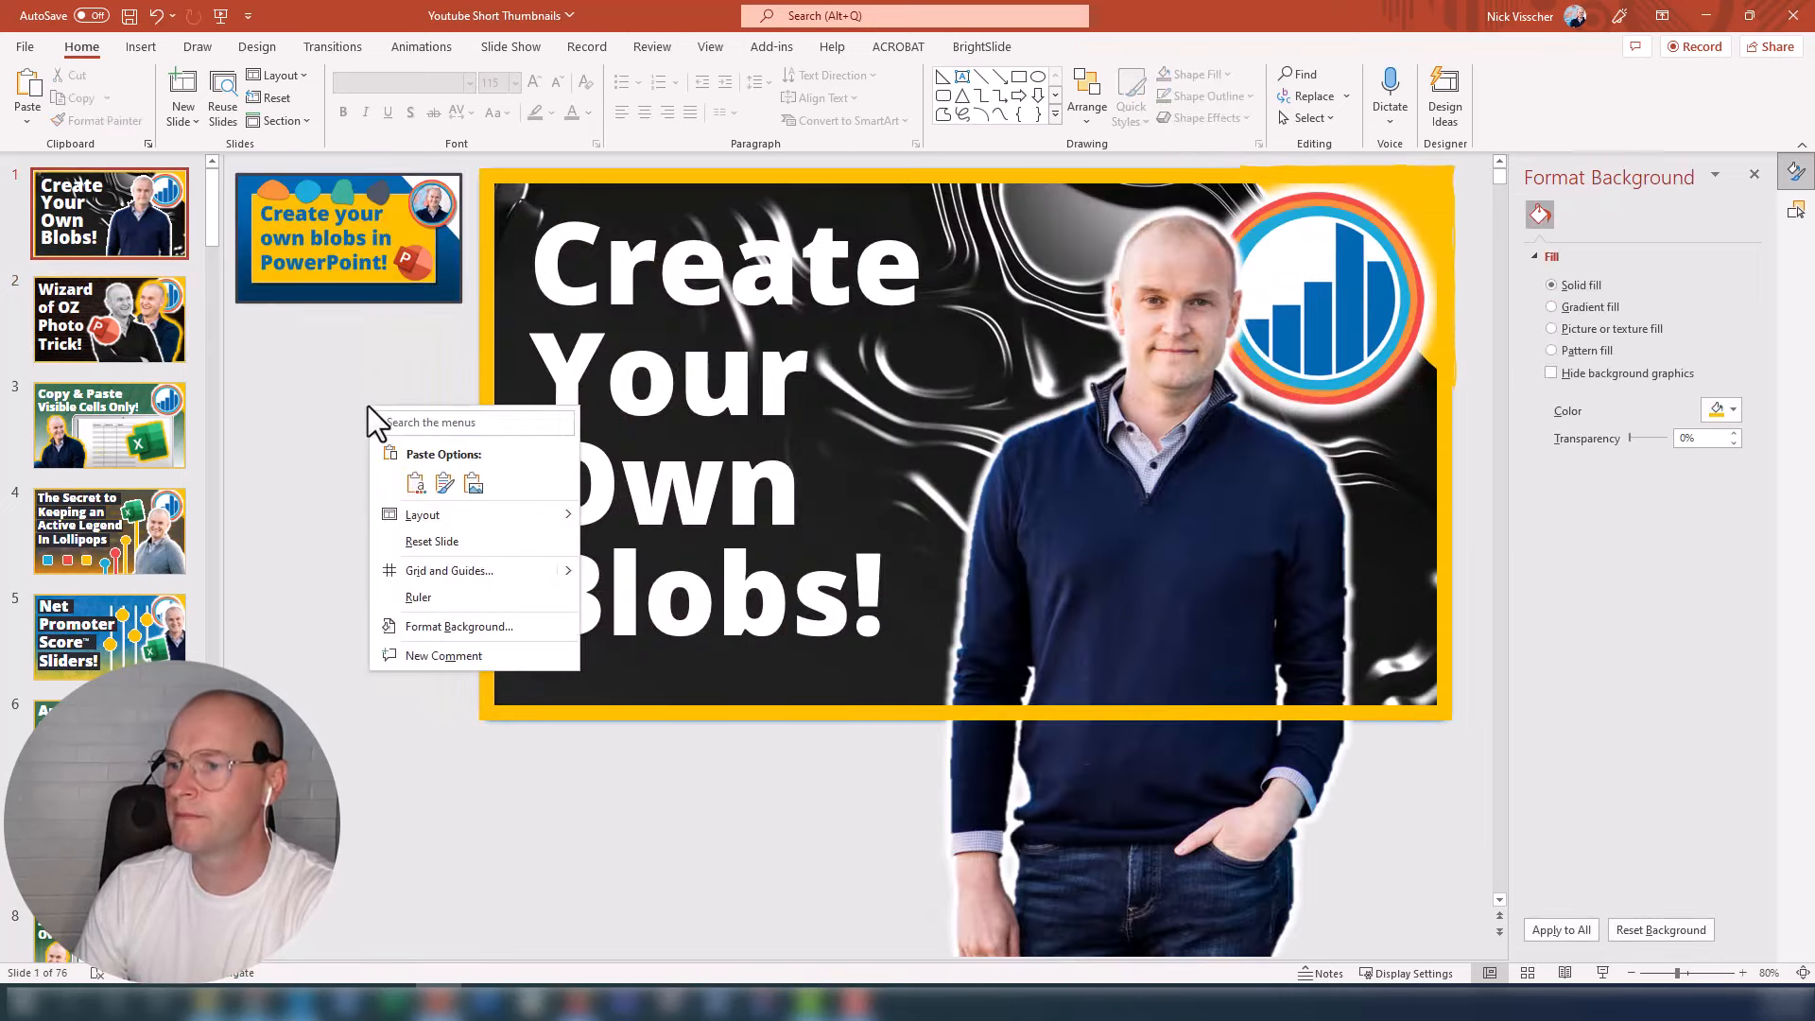
pyautogui.click(408, 482)
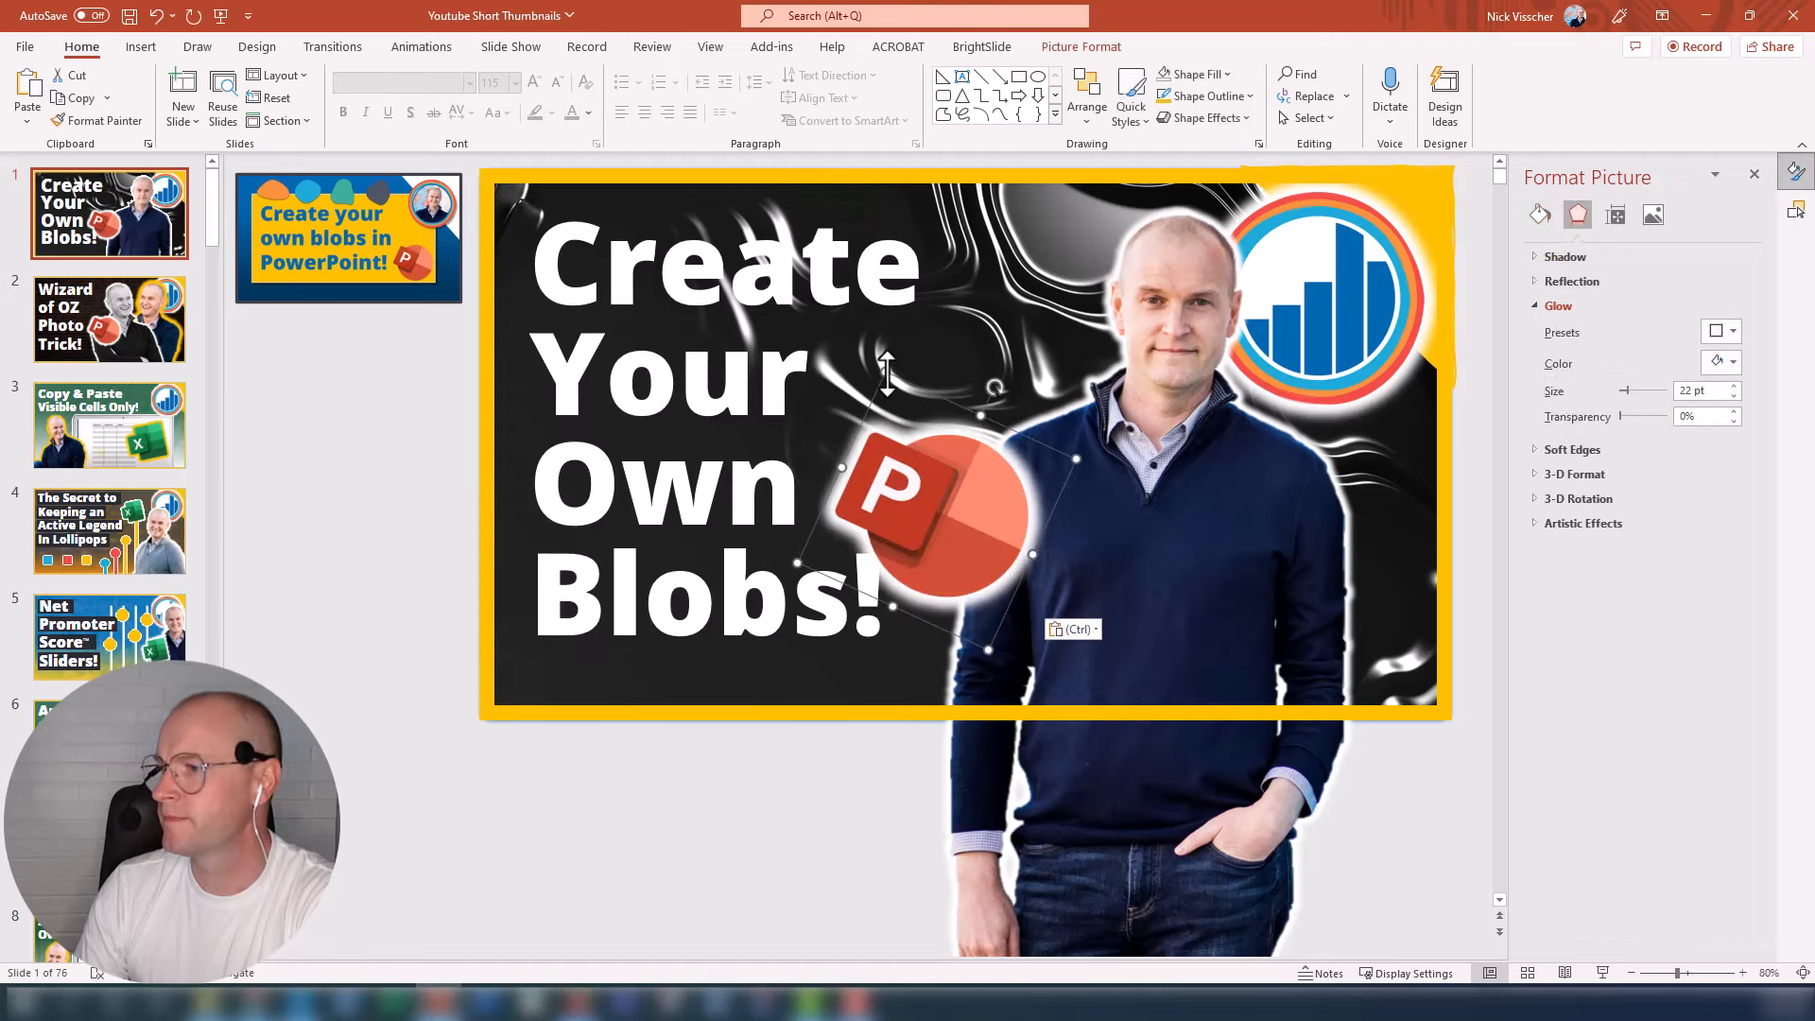
pyautogui.moveTo(928, 504)
pyautogui.mouseDown()
pyautogui.moveTo(986, 482)
pyautogui.moveTo(935, 346)
pyautogui.moveTo(971, 459)
pyautogui.mouseUp()
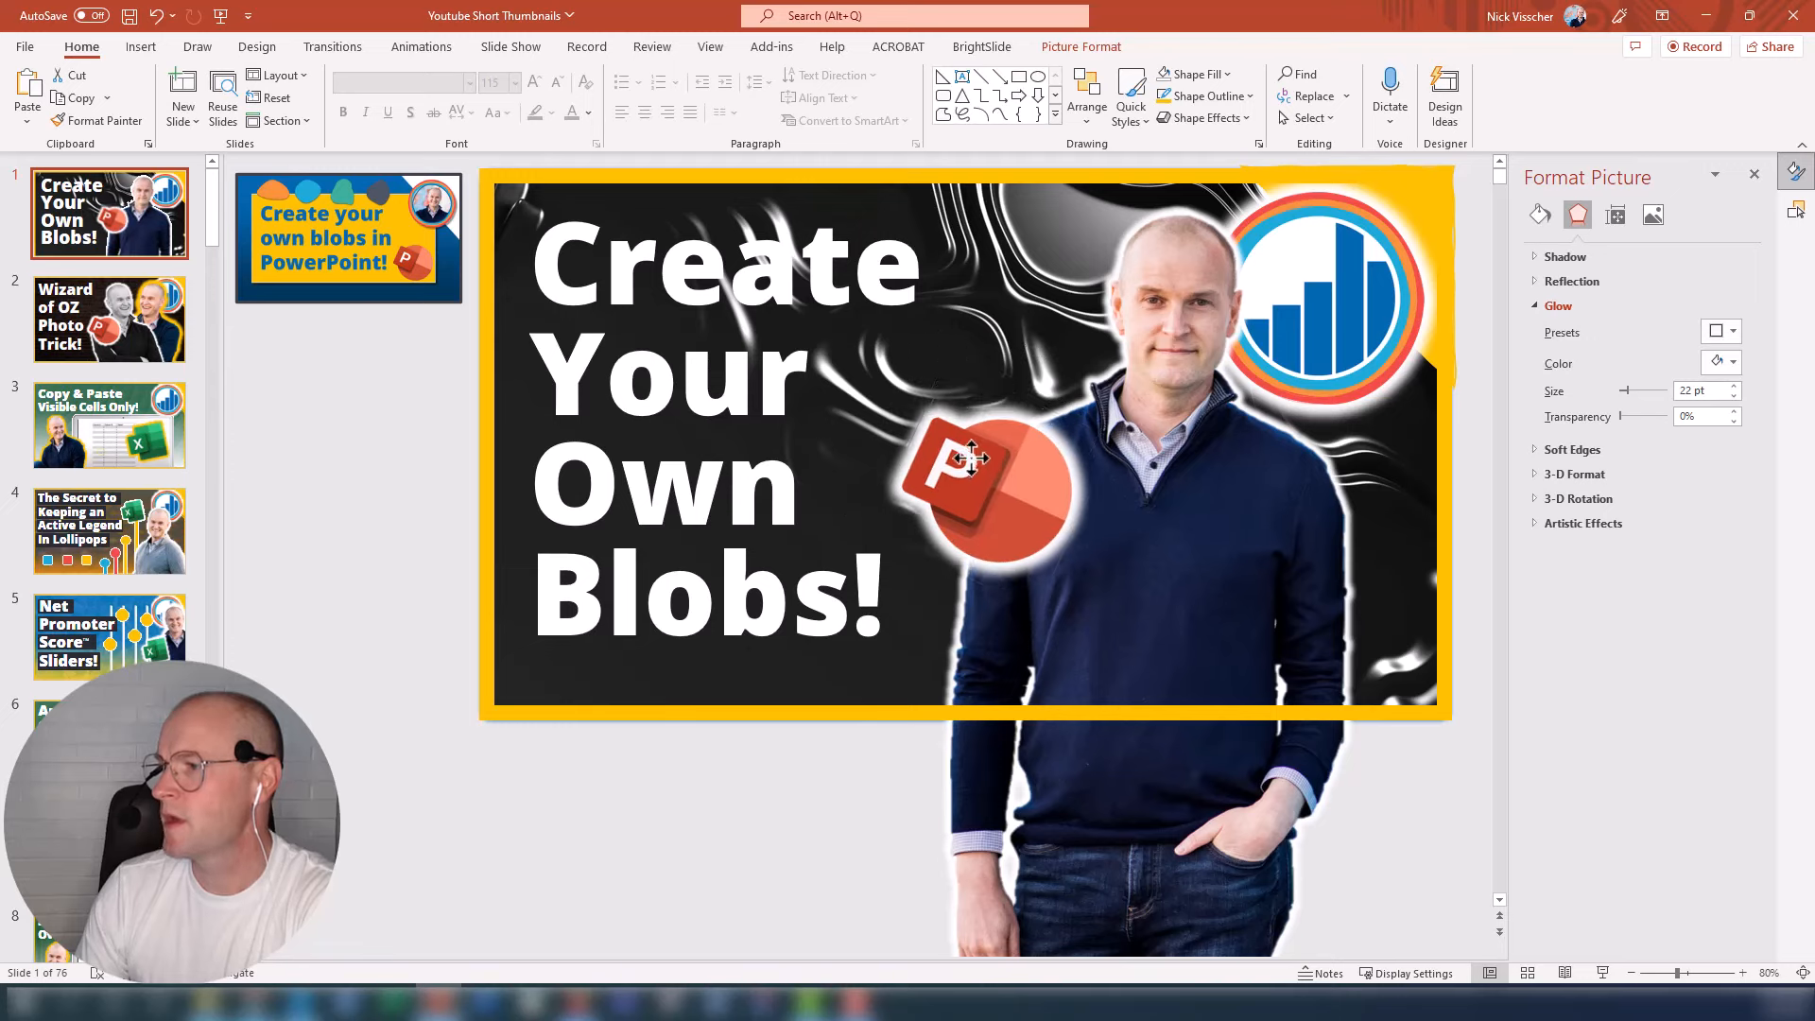
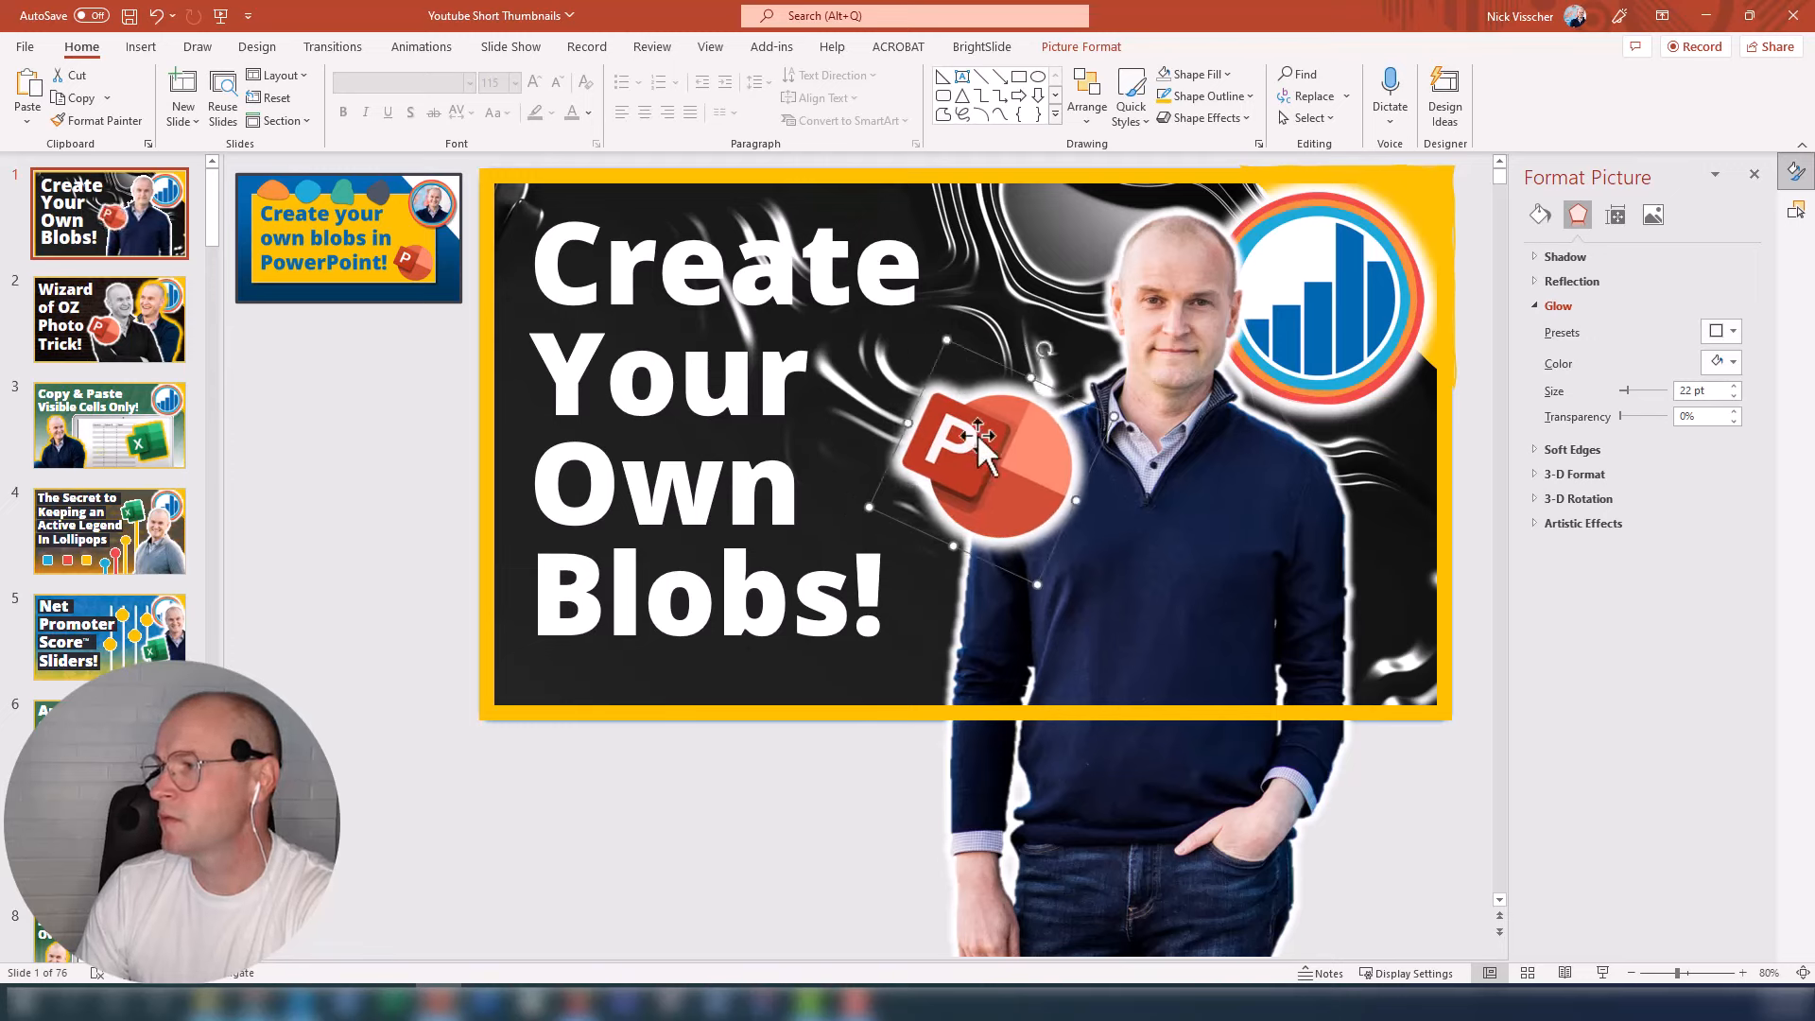
# Step: Try the PowerPoint logo enlarged over the man's face, then return it smaller beside the face
pyautogui.moveTo(1025, 466)
pyautogui.mouseDown()
pyautogui.moveTo(1165, 303)
pyautogui.moveTo(1196, 299)
pyautogui.mouseUp()
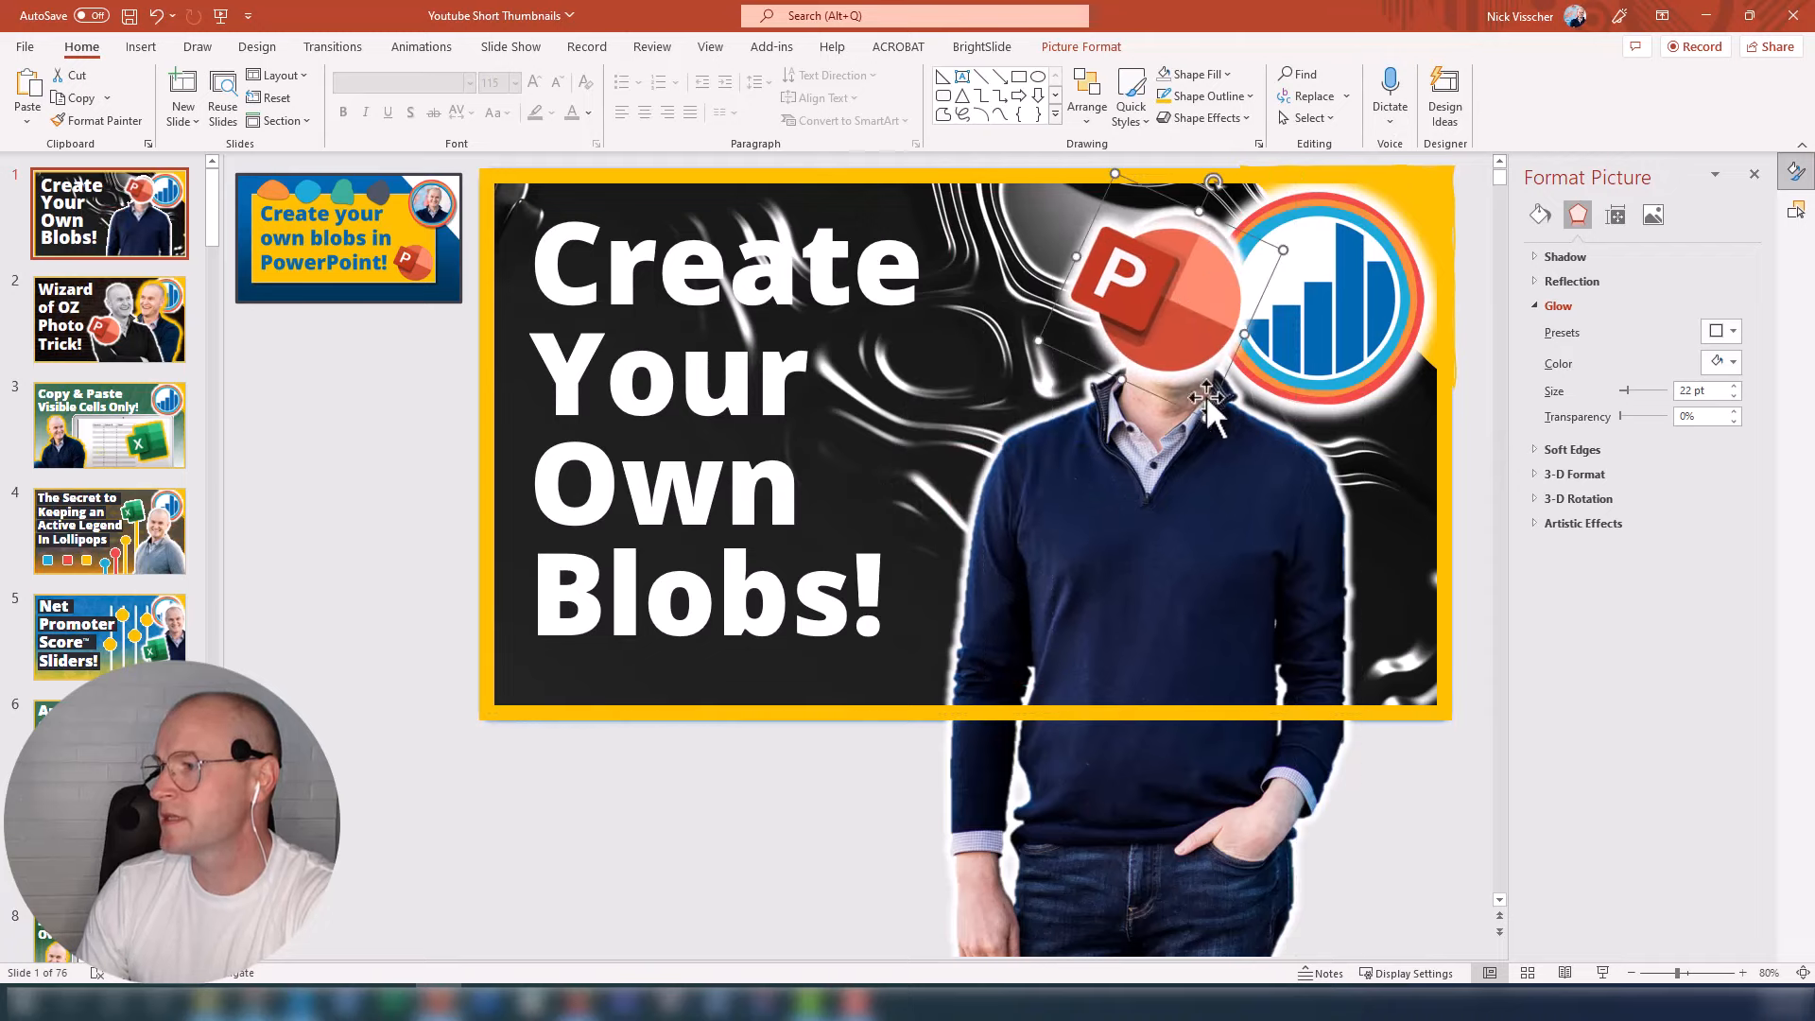
pyautogui.moveTo(1207, 429); pyautogui.dragTo(1169, 369)
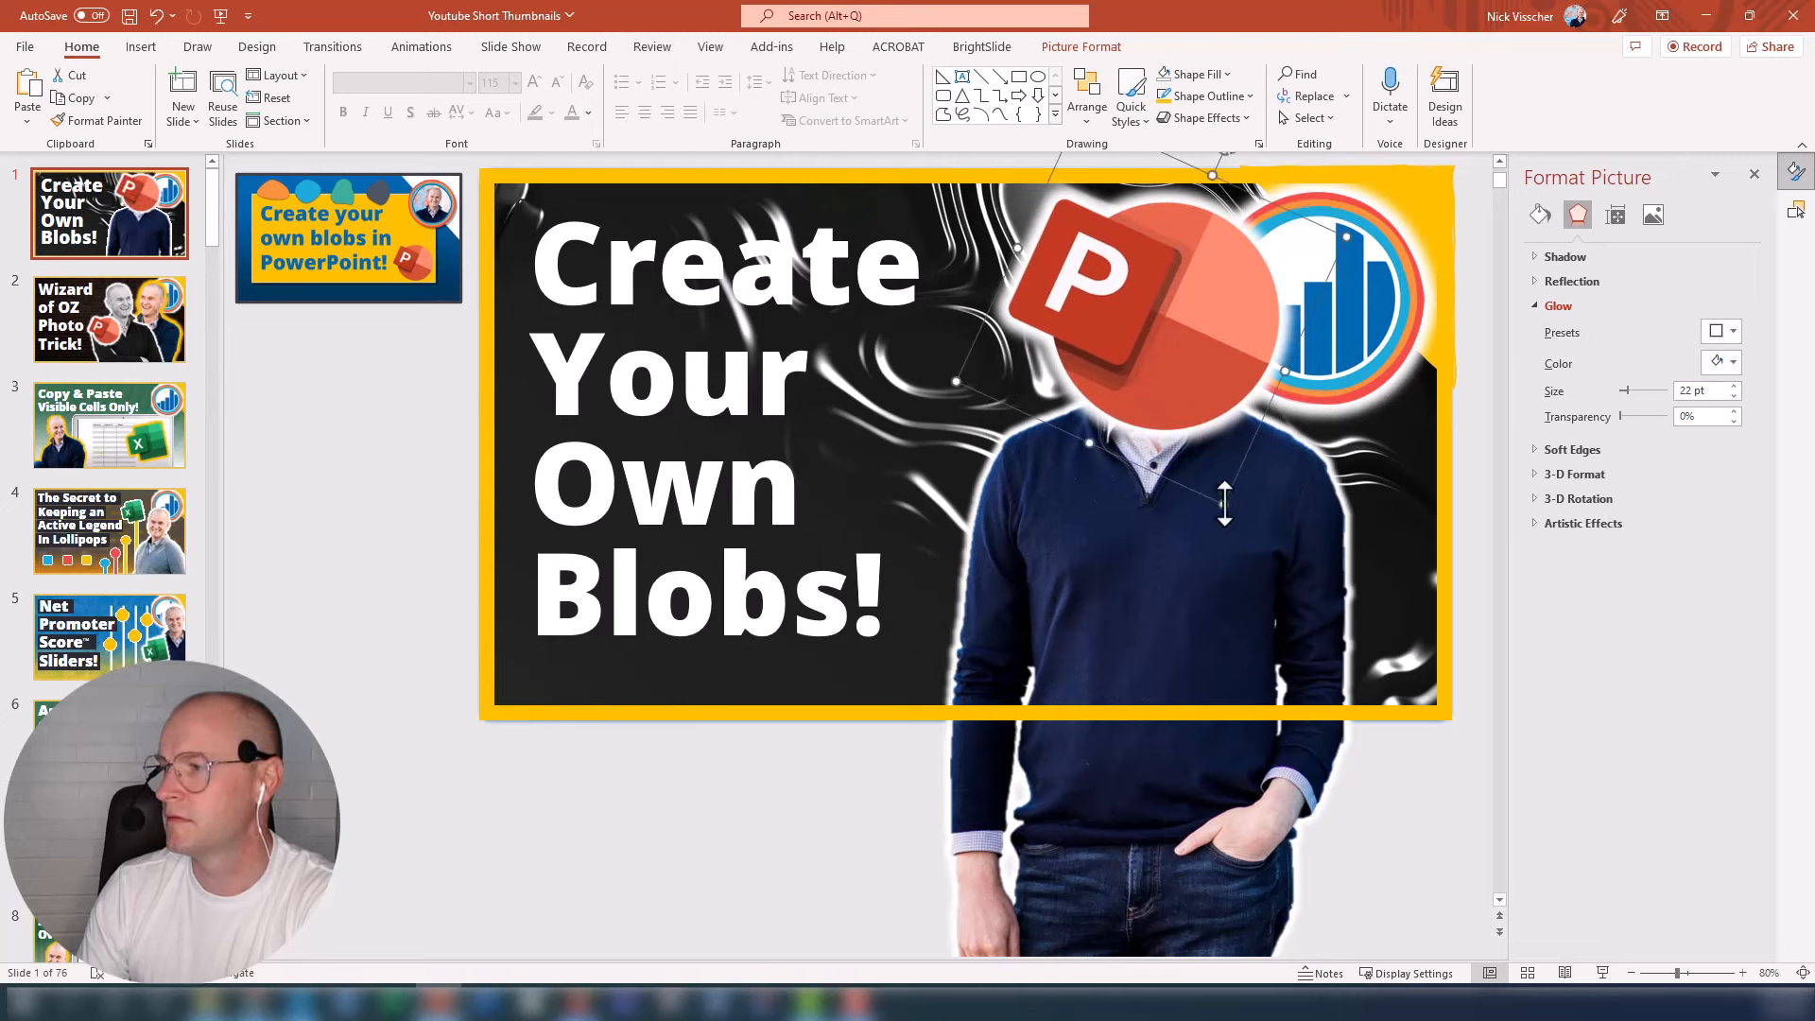
pyautogui.moveTo(1177, 327)
pyautogui.mouseDown()
pyautogui.moveTo(1157, 309)
pyautogui.moveTo(1160, 327)
pyautogui.mouseUp()
pyautogui.click(432, 522)
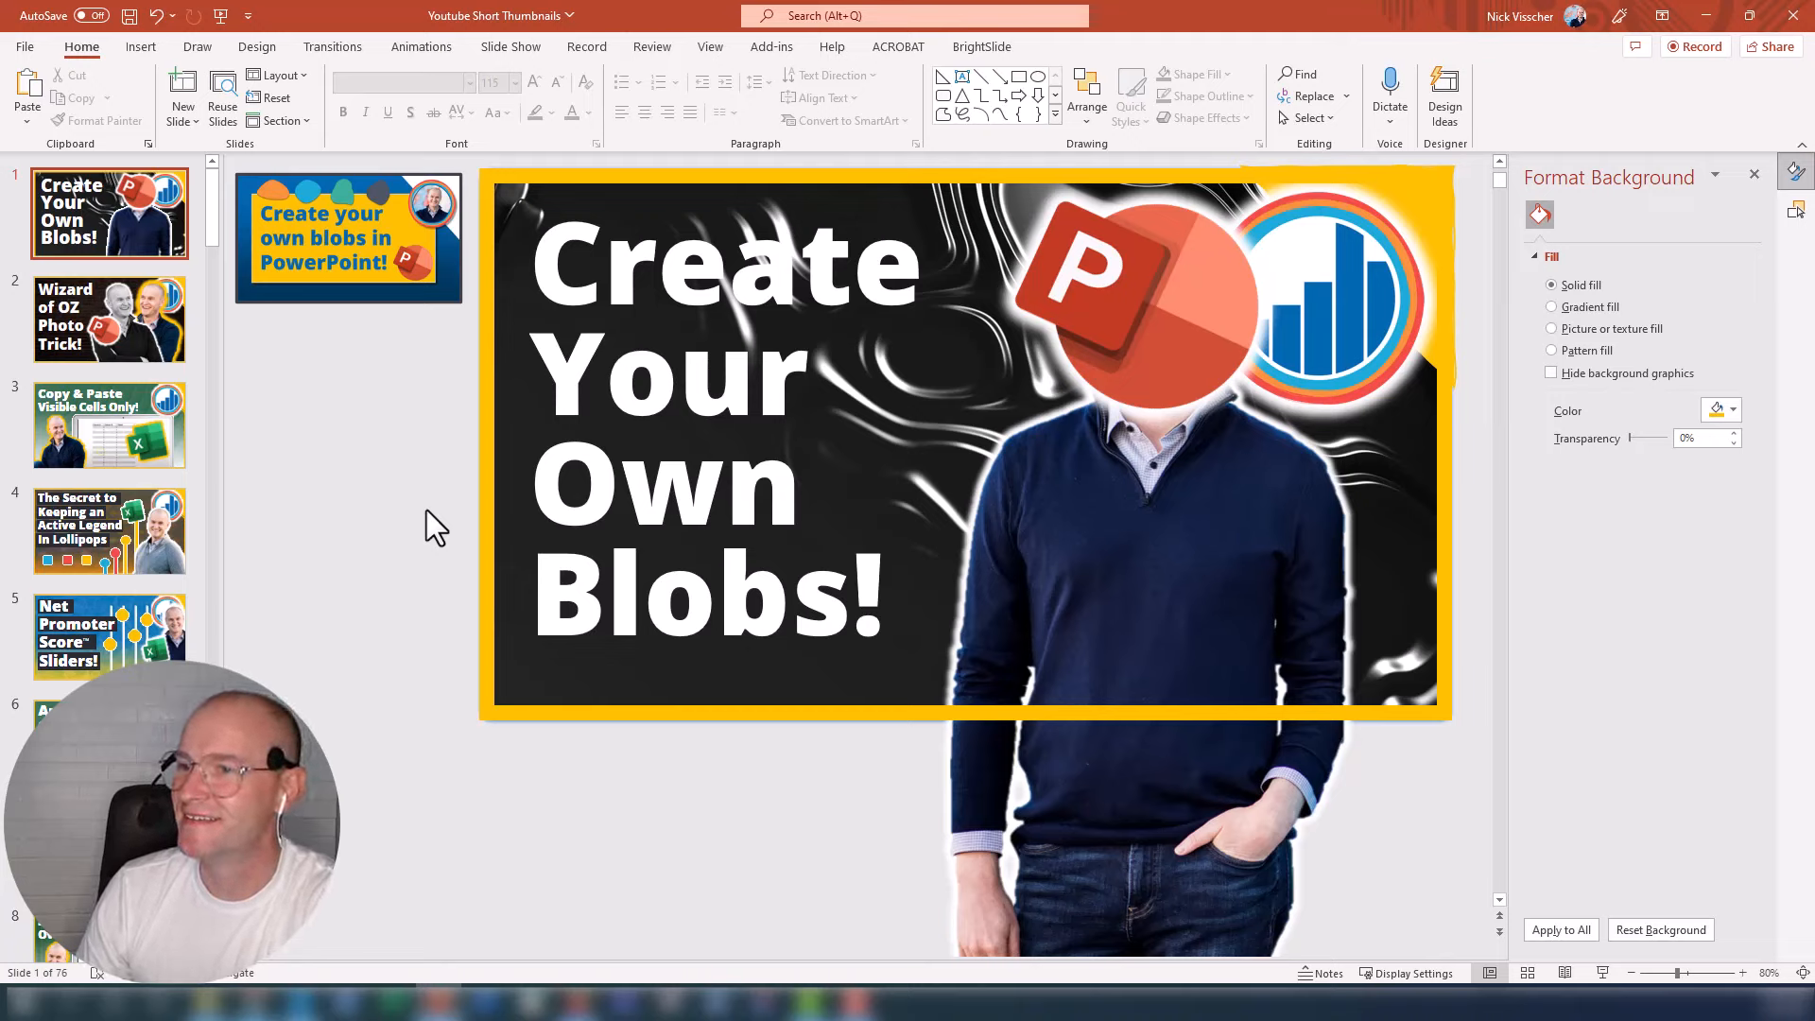
pyautogui.moveTo(1159, 269); pyautogui.dragTo(1078, 405)
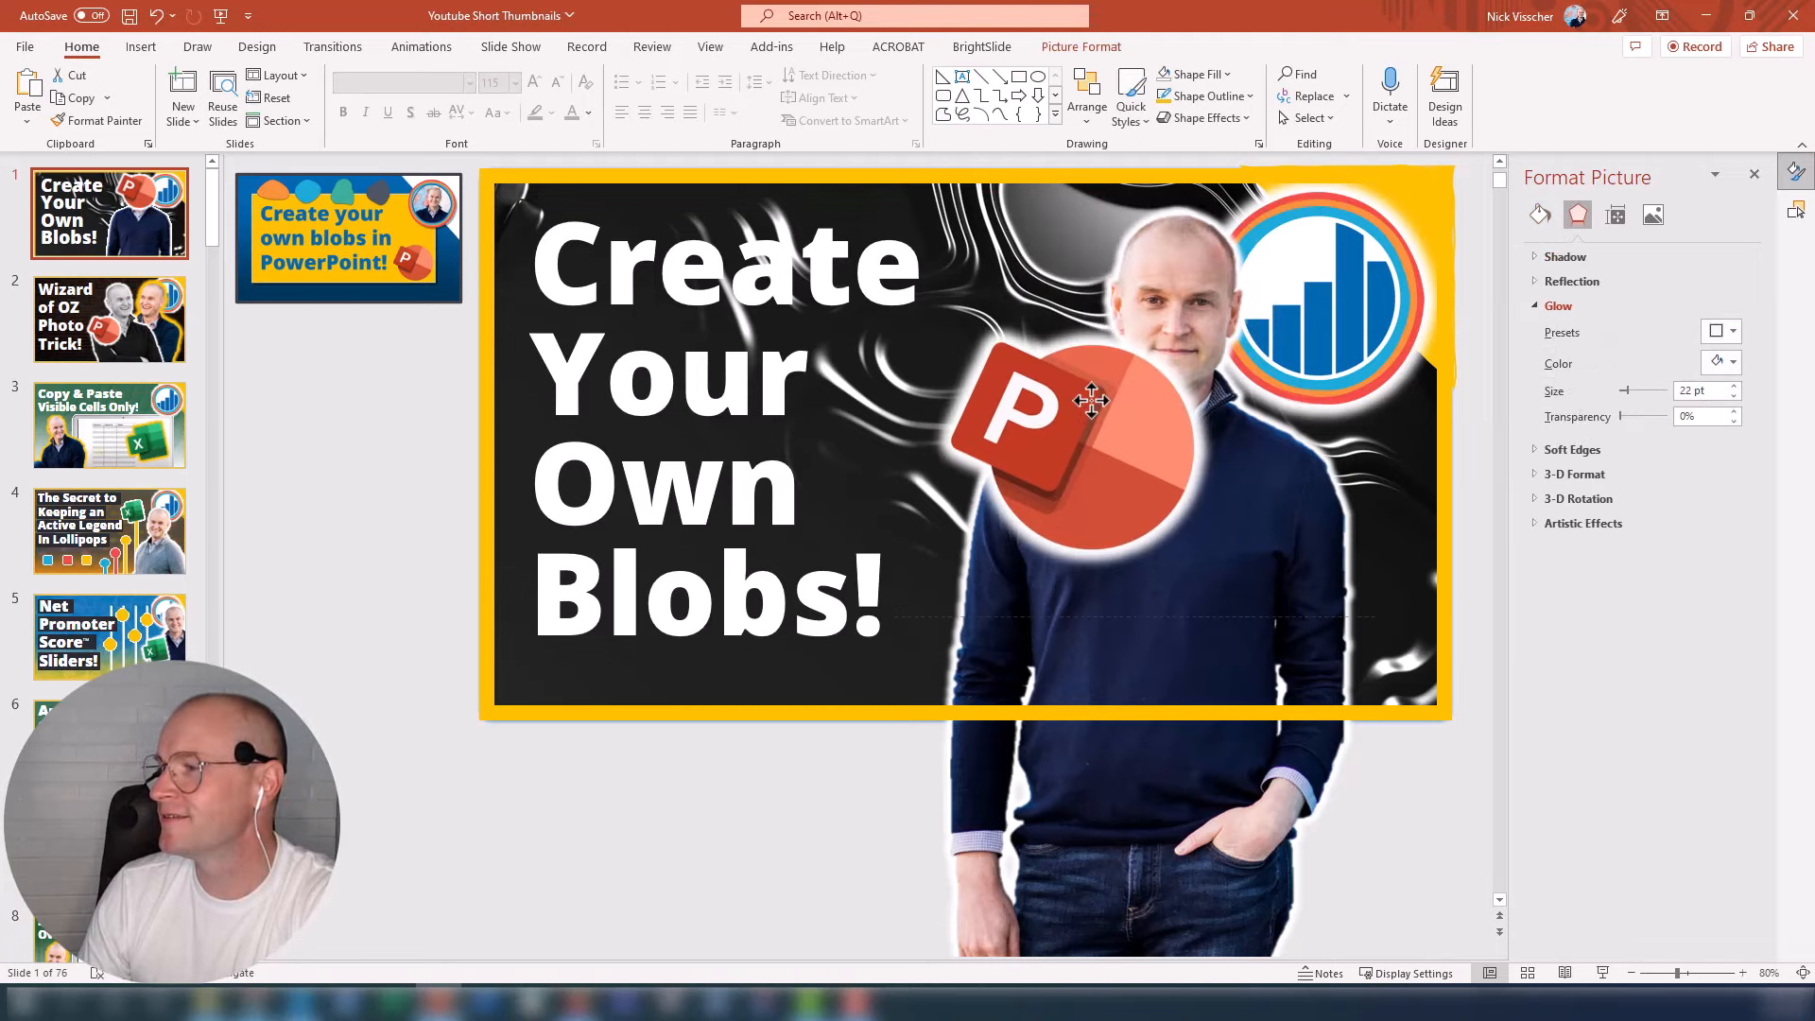
pyautogui.moveTo(1047, 326); pyautogui.dragTo(1010, 477)
# Step: Delete the small old thumbnail picture from the slide's top-left
pyautogui.click(267, 603)
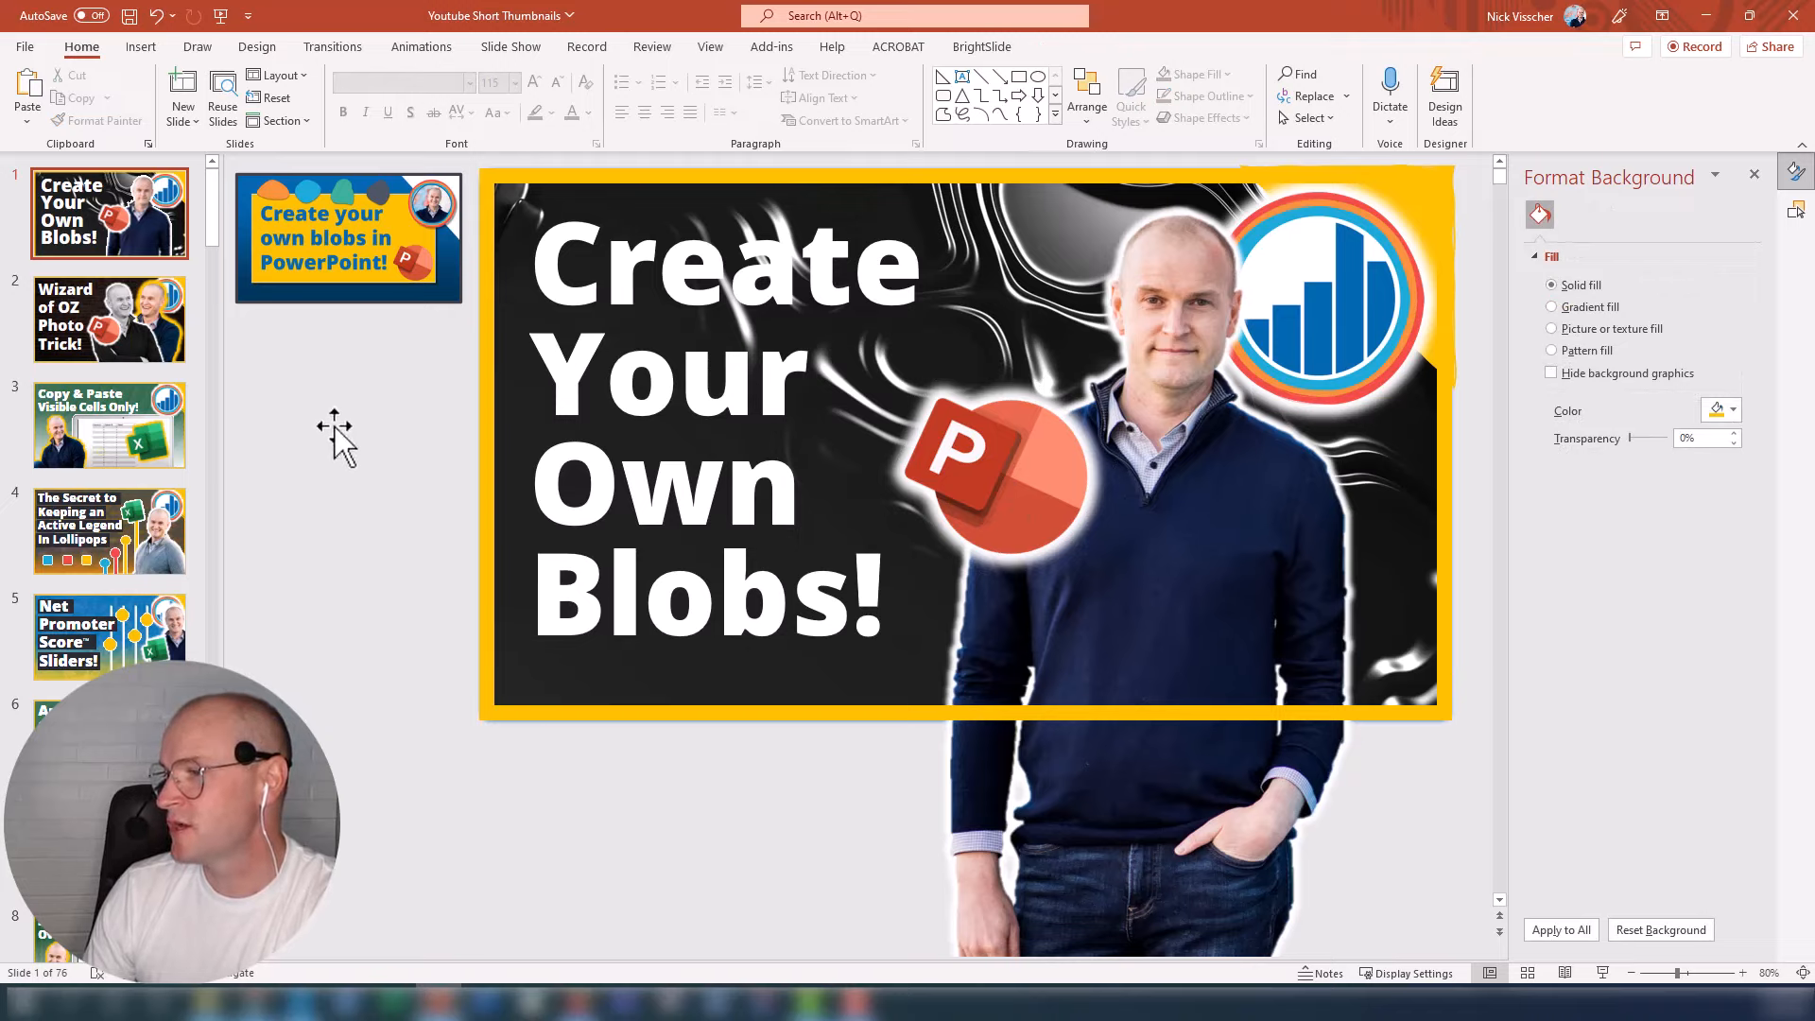
pyautogui.click(408, 224)
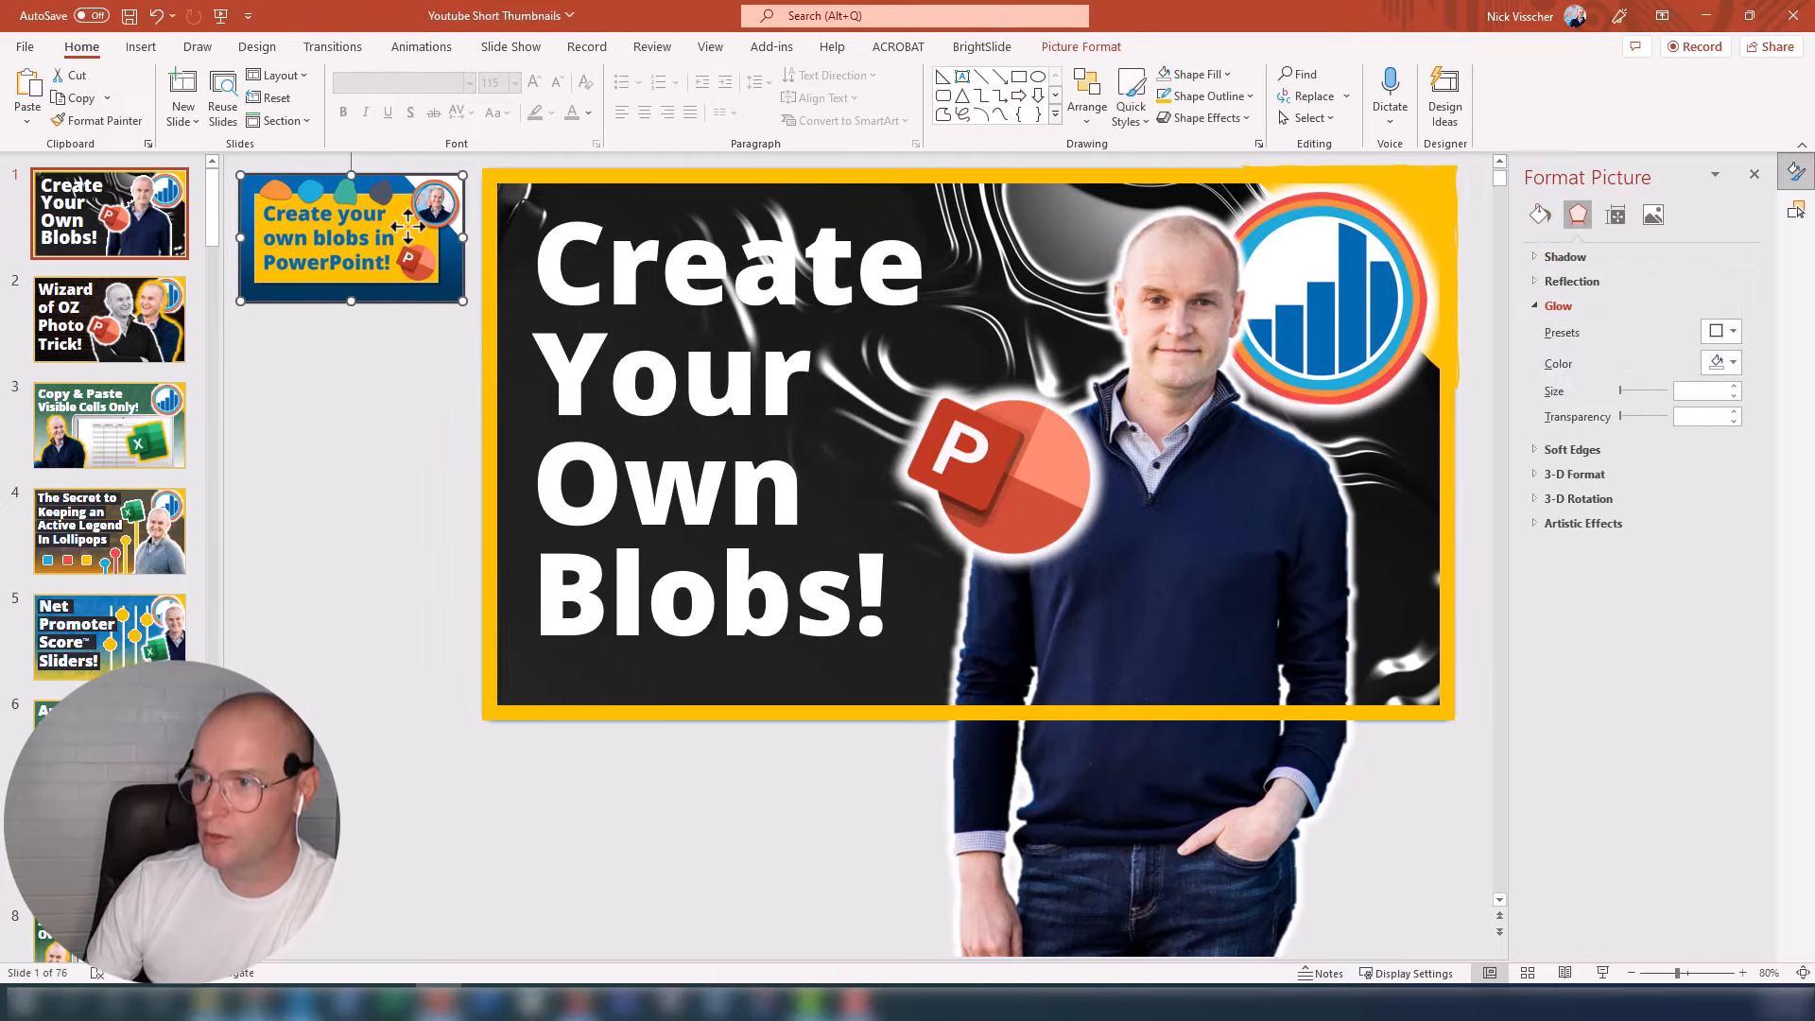
pyautogui.press('Delete')
# Step: Insert an oval on slide 1 and enlarge it over the man's sweater on the right
pyautogui.click(156, 469)
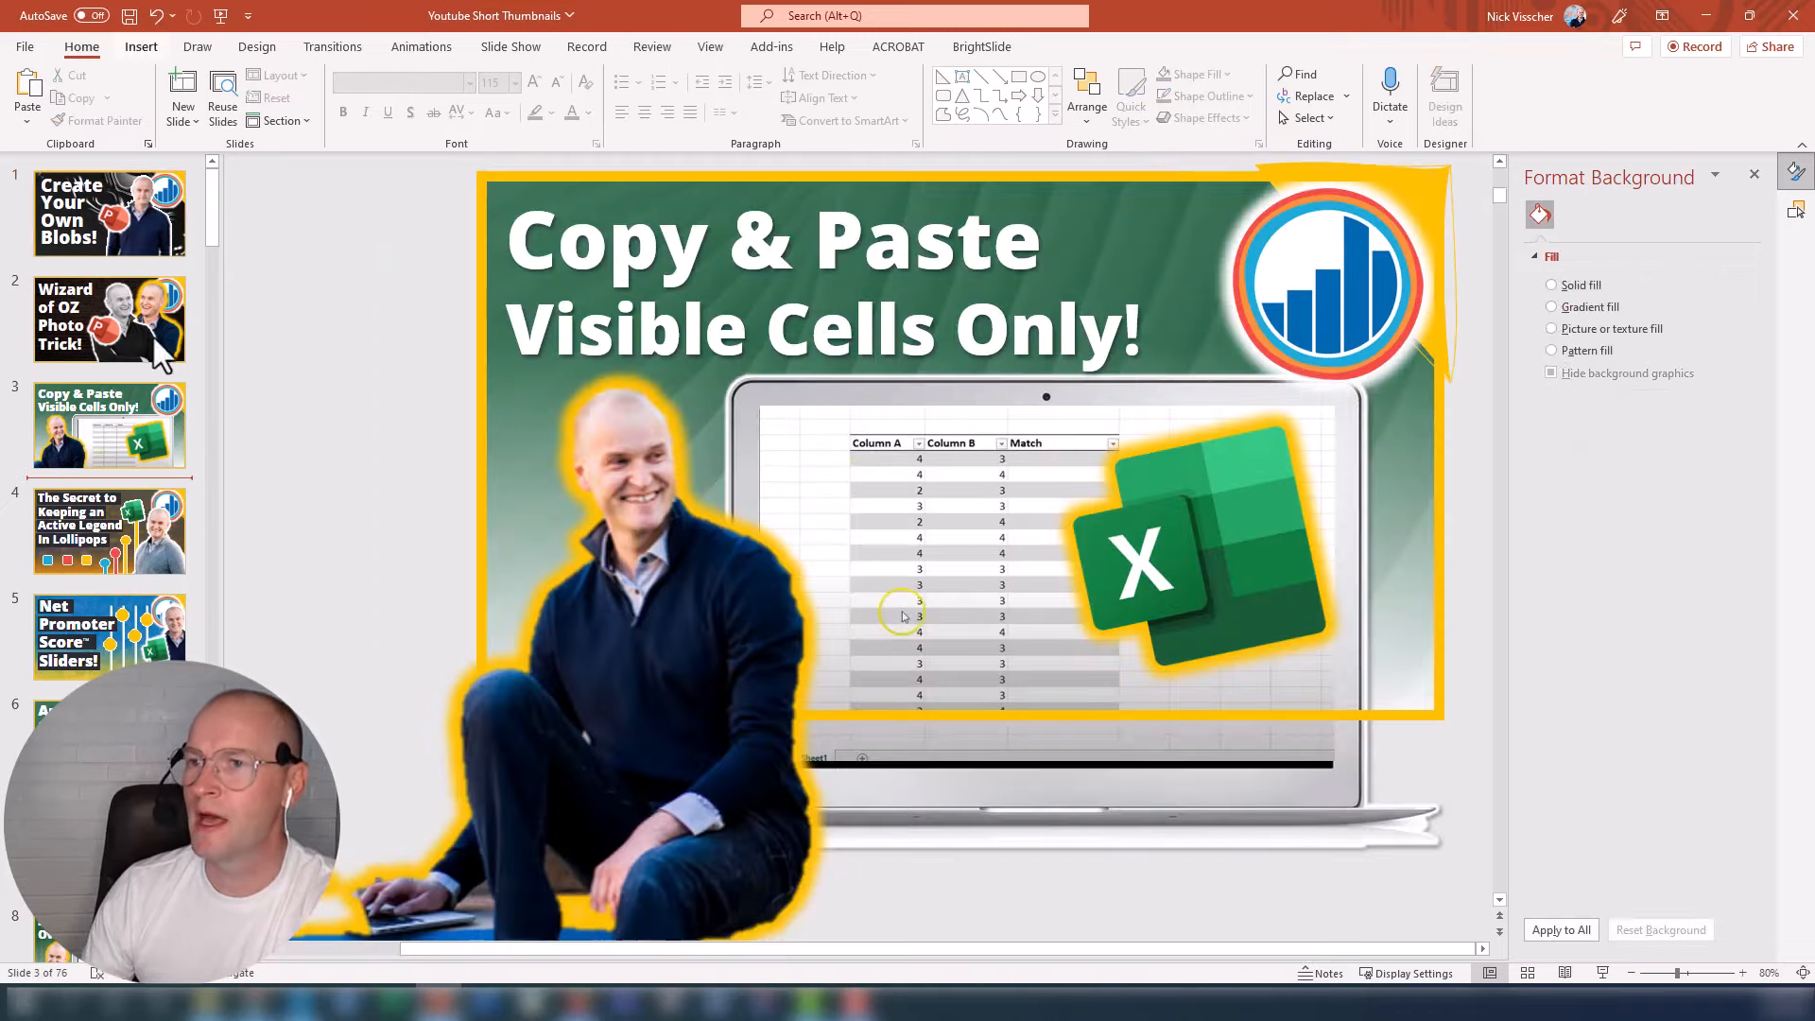
pyautogui.click(118, 210)
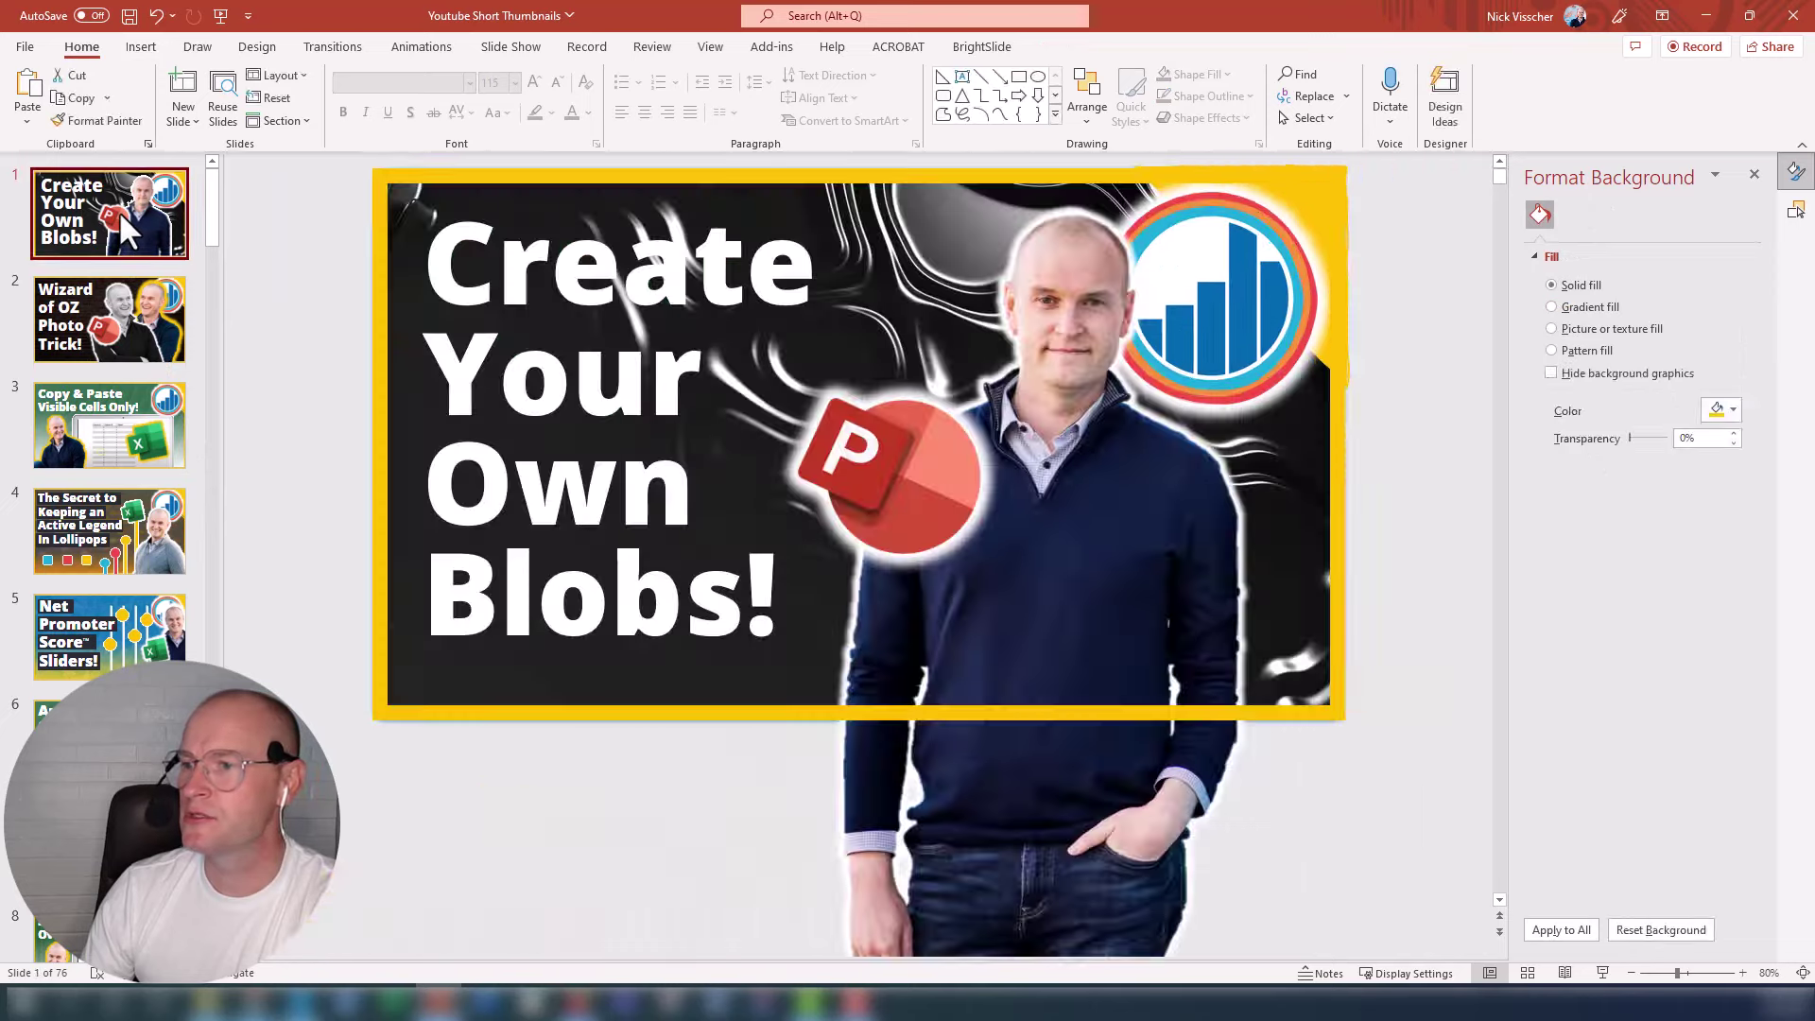
pyautogui.click(140, 48)
pyautogui.click(345, 107)
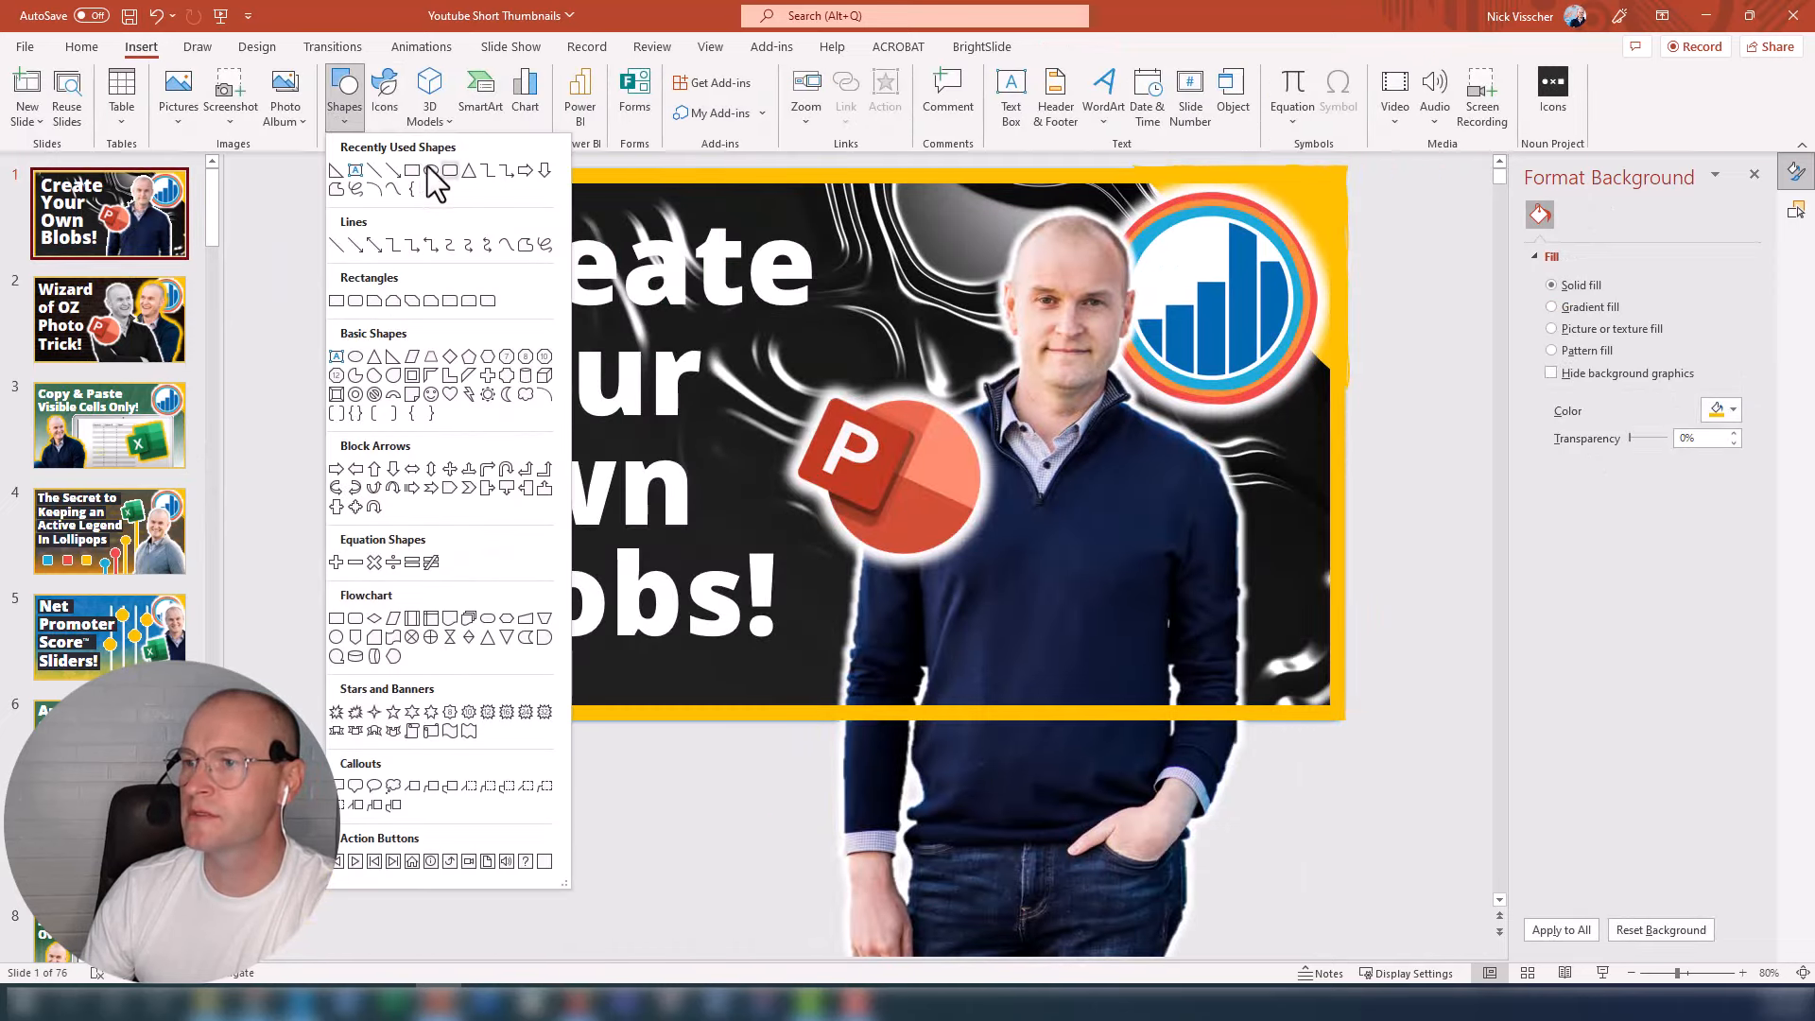
pyautogui.click(435, 173)
pyautogui.moveTo(857, 227); pyautogui.dragTo(994, 390)
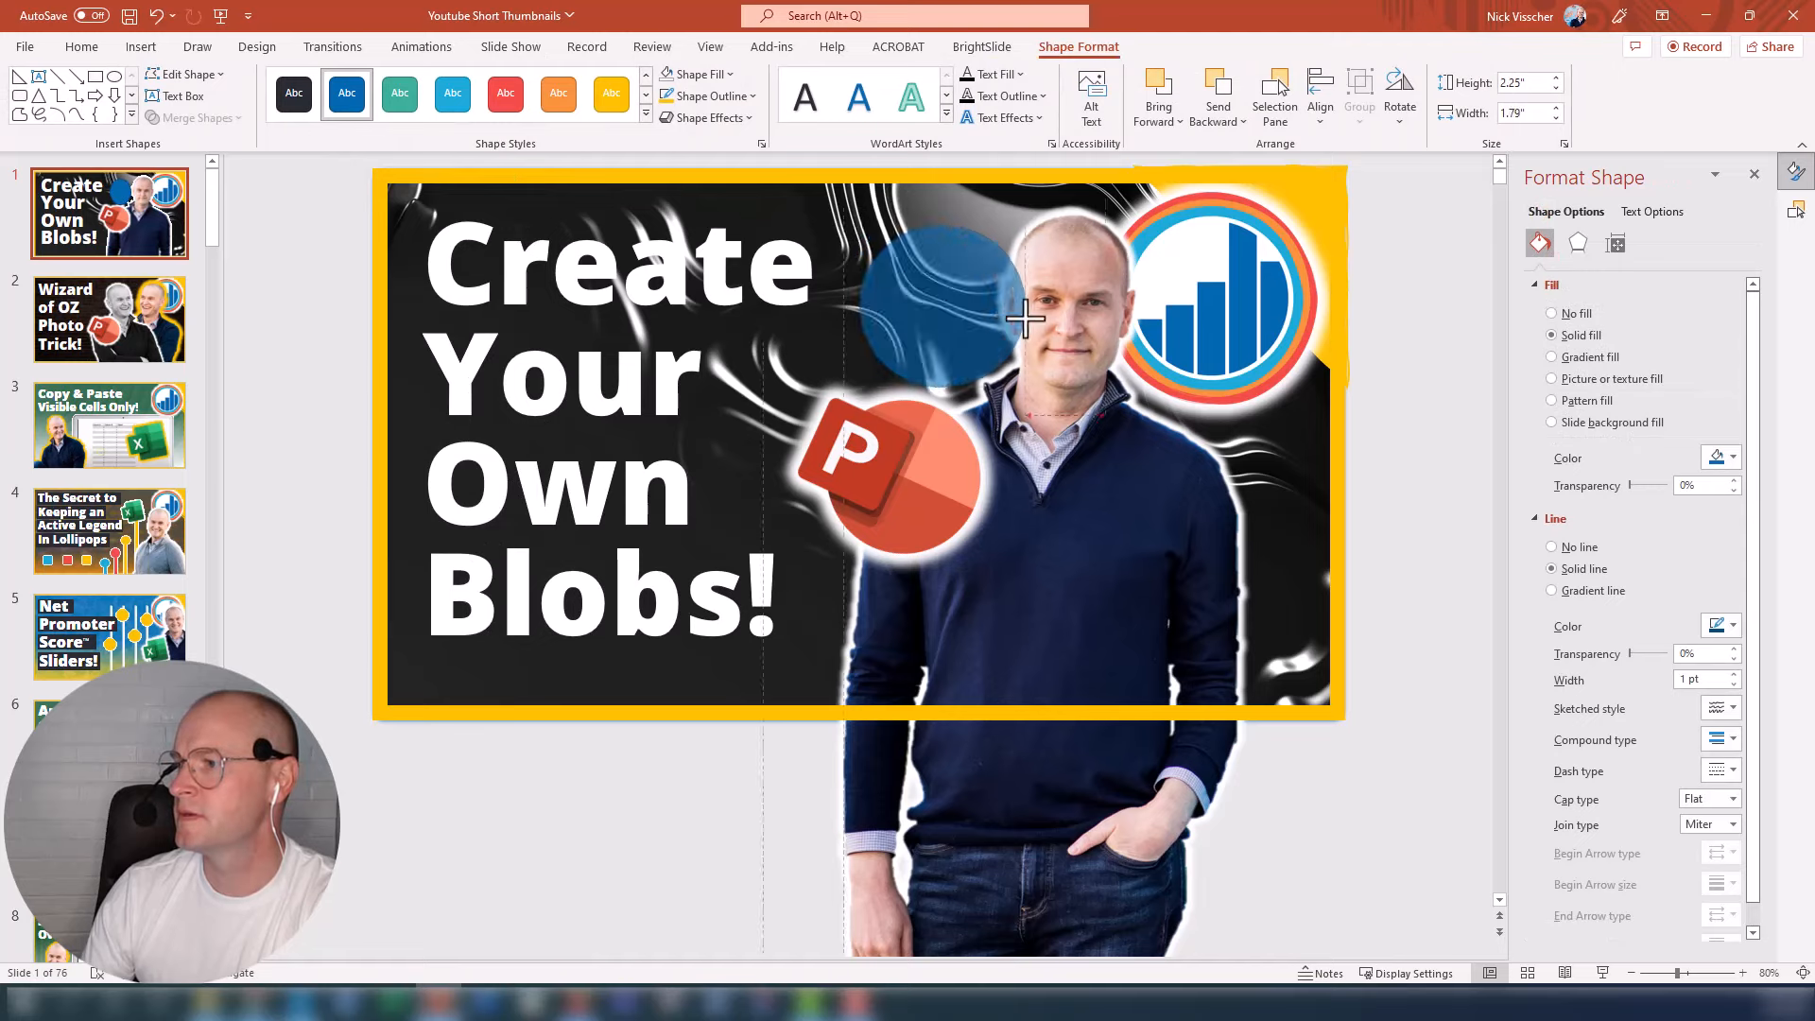
pyautogui.moveTo(936, 306); pyautogui.dragTo(1199, 564)
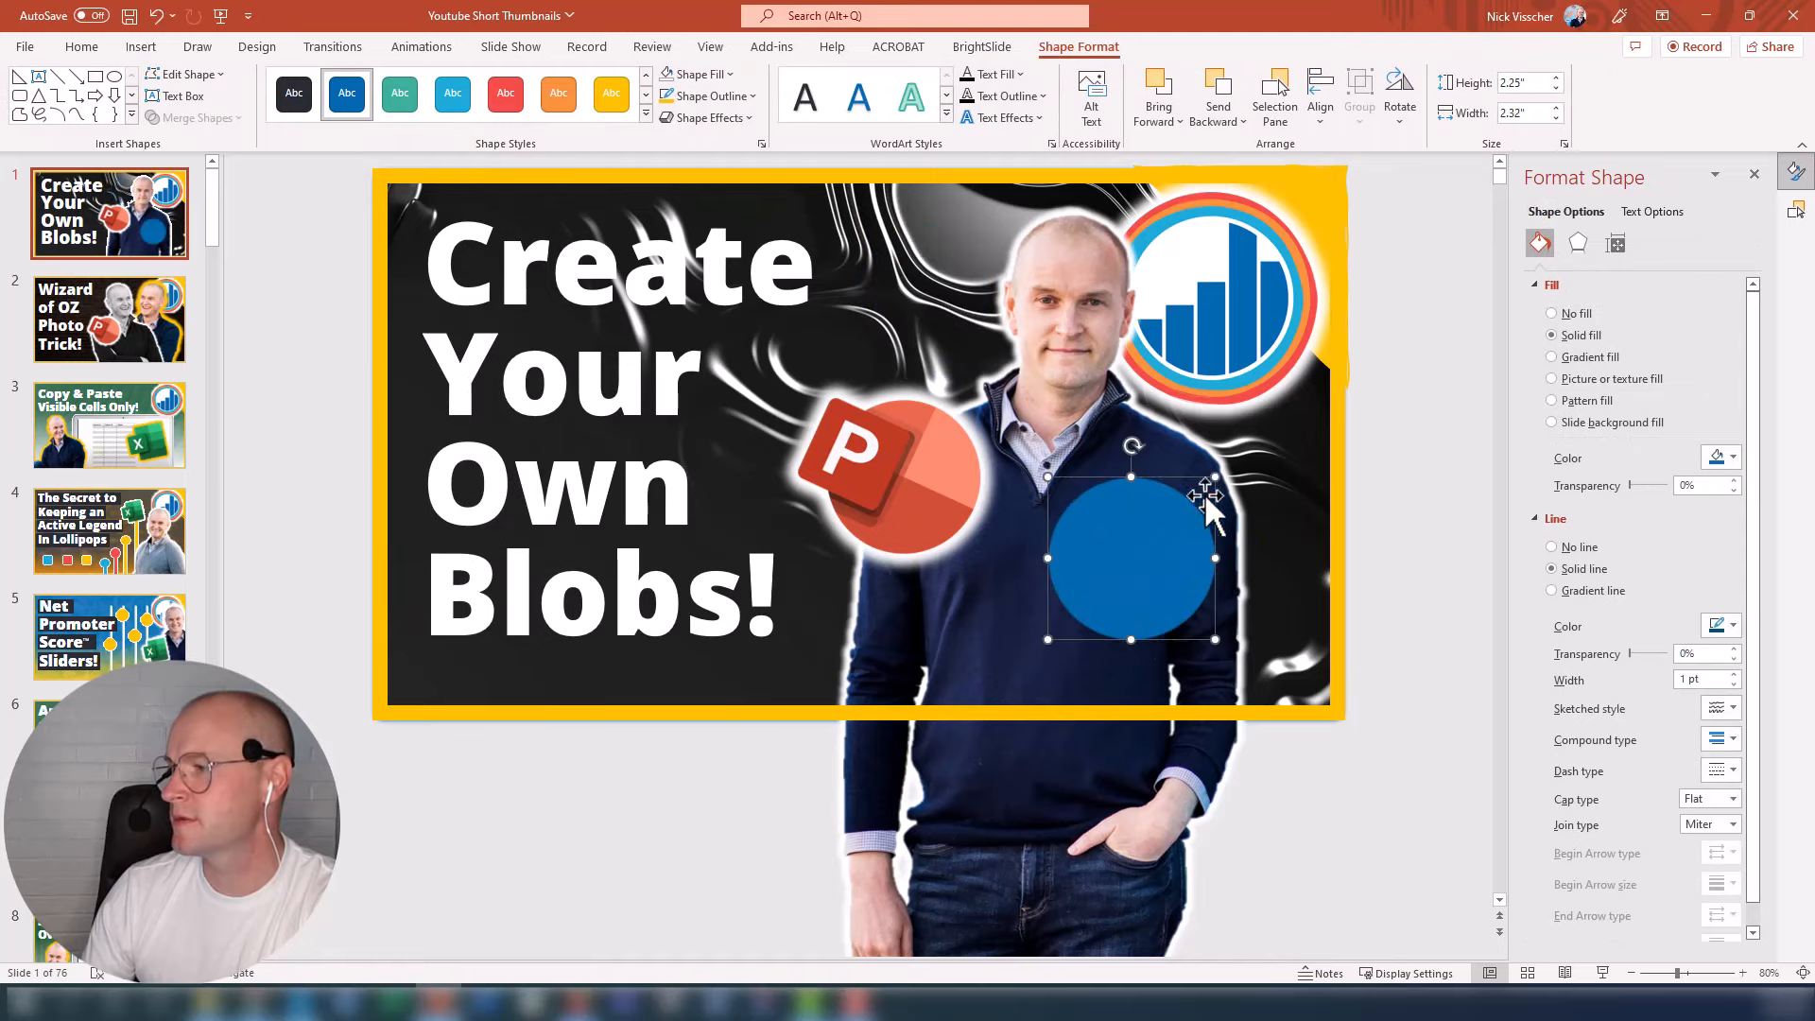
pyautogui.moveTo(1237, 482)
pyautogui.mouseDown()
pyautogui.moveTo(1277, 433)
pyautogui.moveTo(1260, 425)
pyautogui.mouseUp()
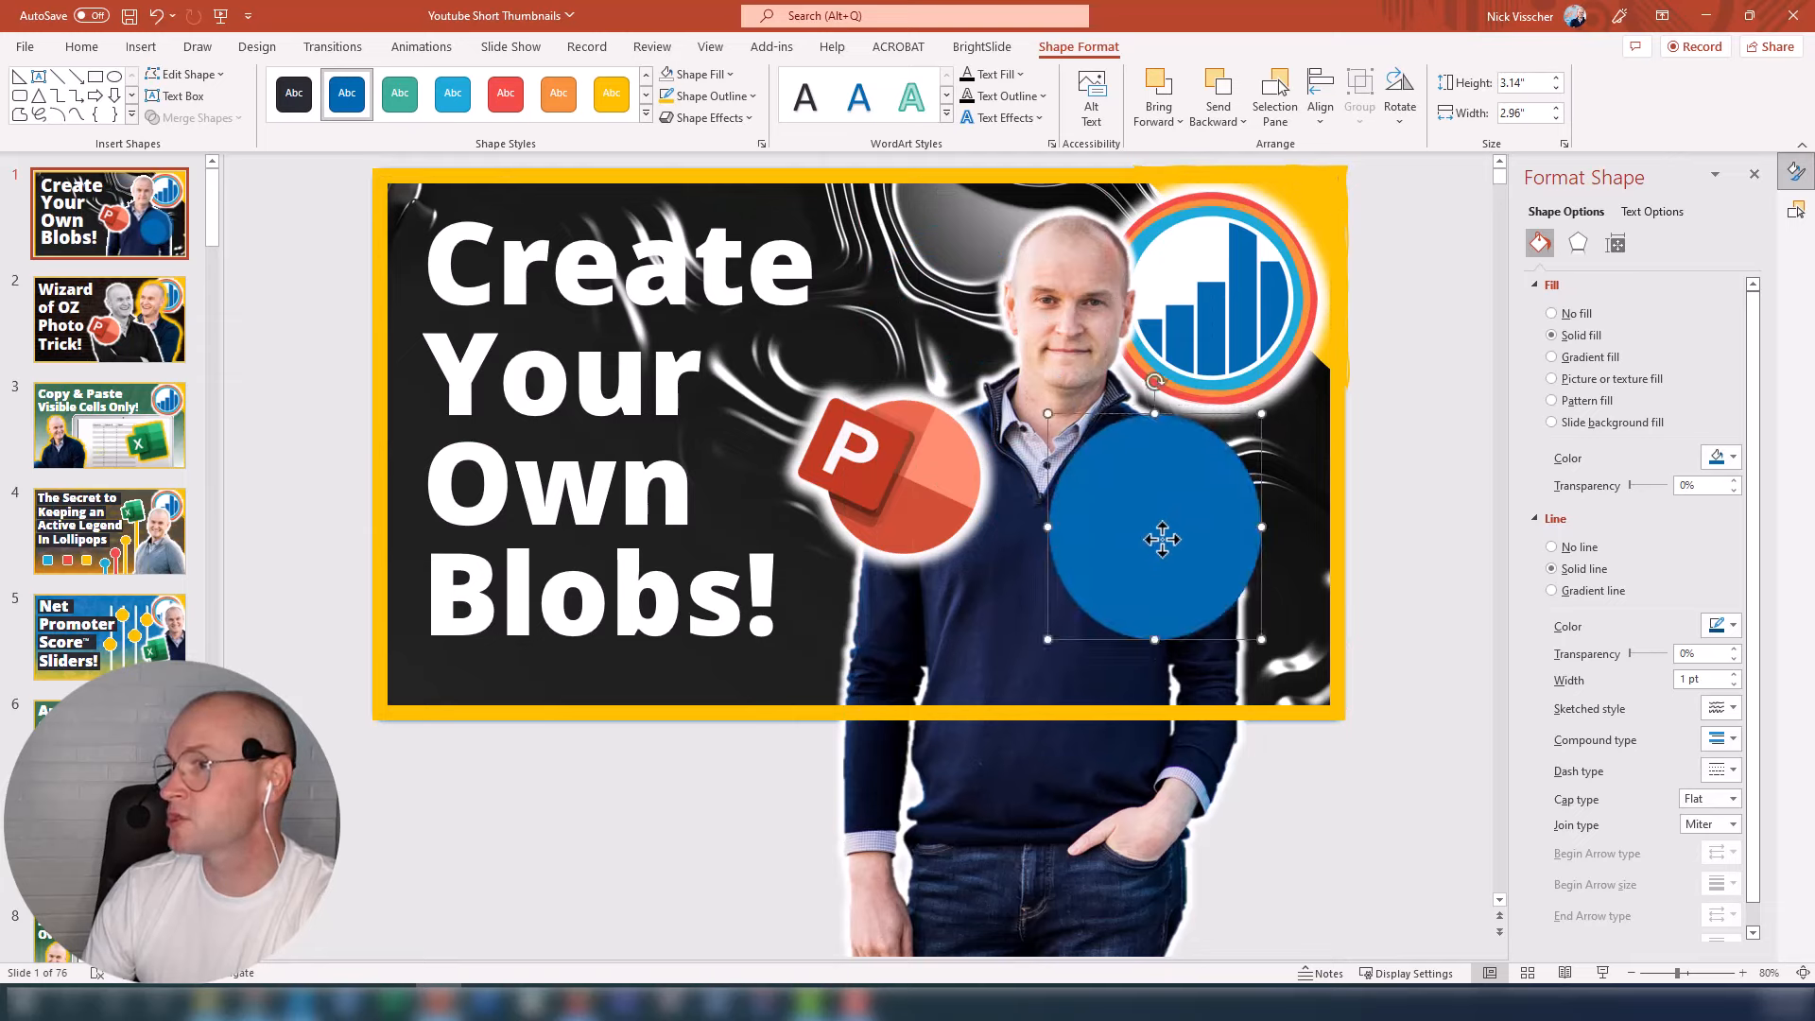
# Step: Make the circle yellow with a gold outline
pyautogui.click(610, 94)
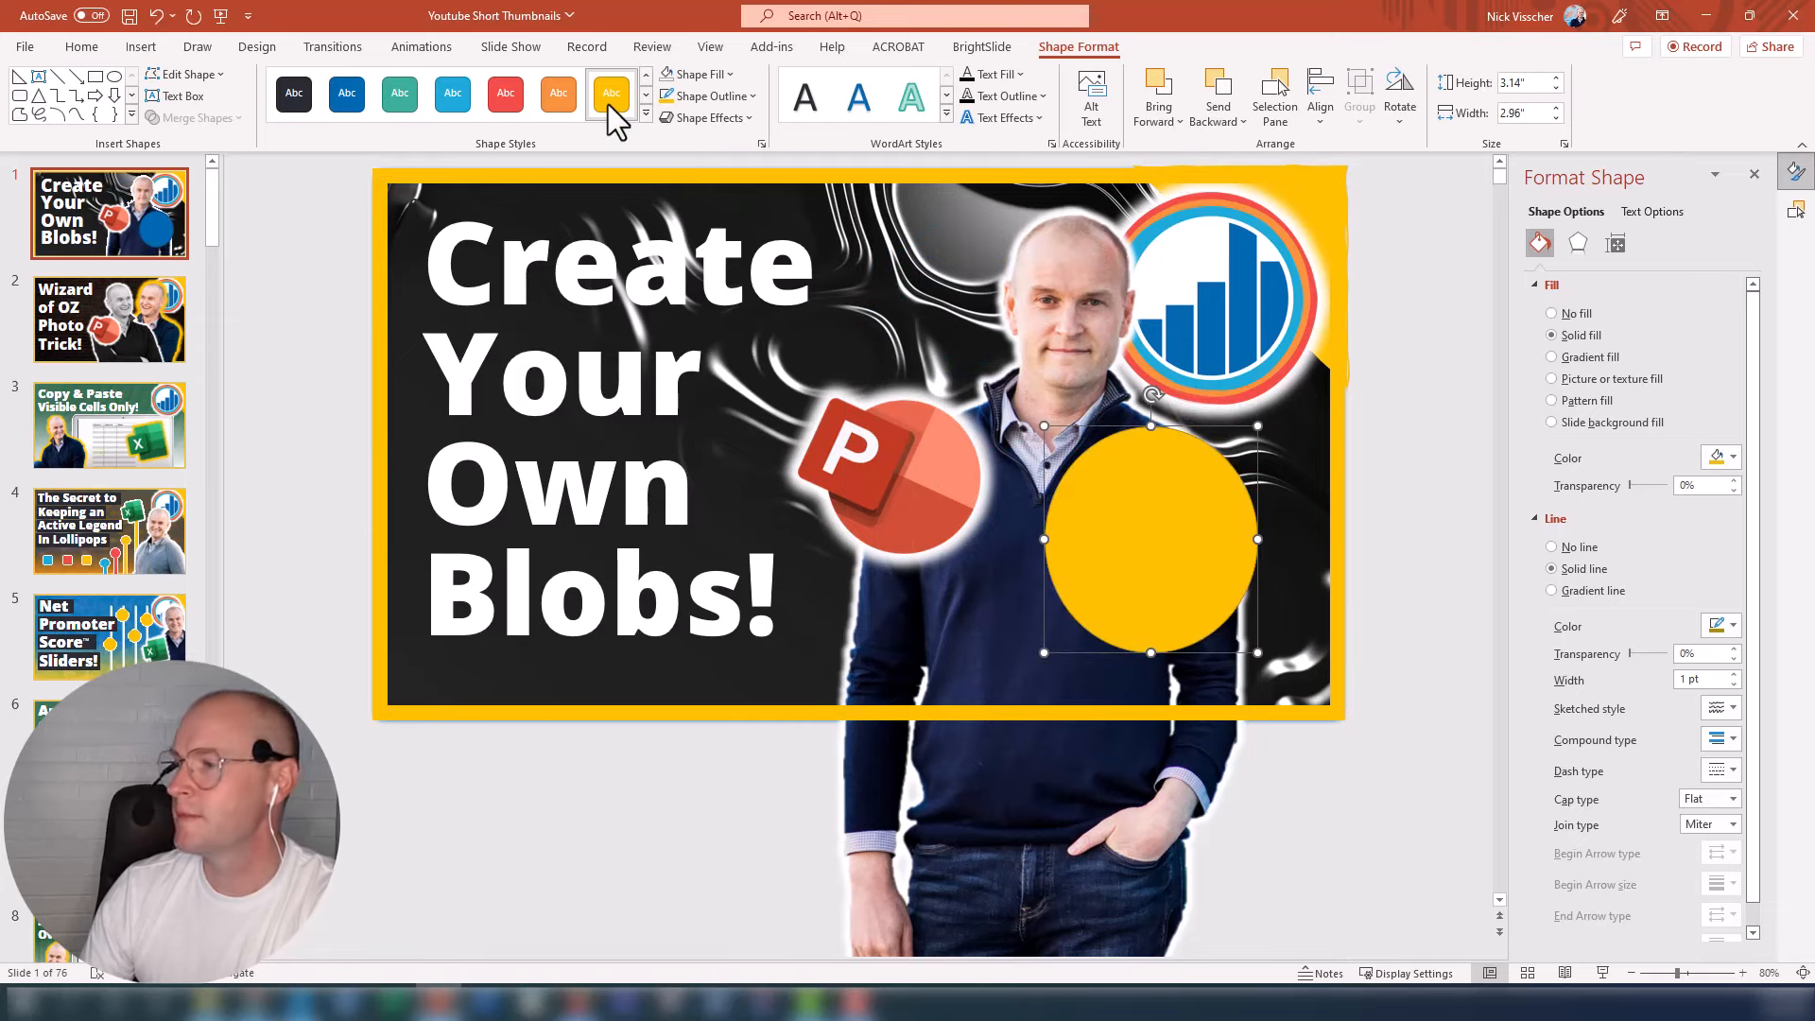
pyautogui.click(1733, 625)
pyautogui.click(1803, 678)
pyautogui.click(1457, 597)
pyautogui.click(1110, 544)
# Step: Edit the circle's points and pull its top vertex down into a blob shape
pyautogui.rightClick(1126, 533)
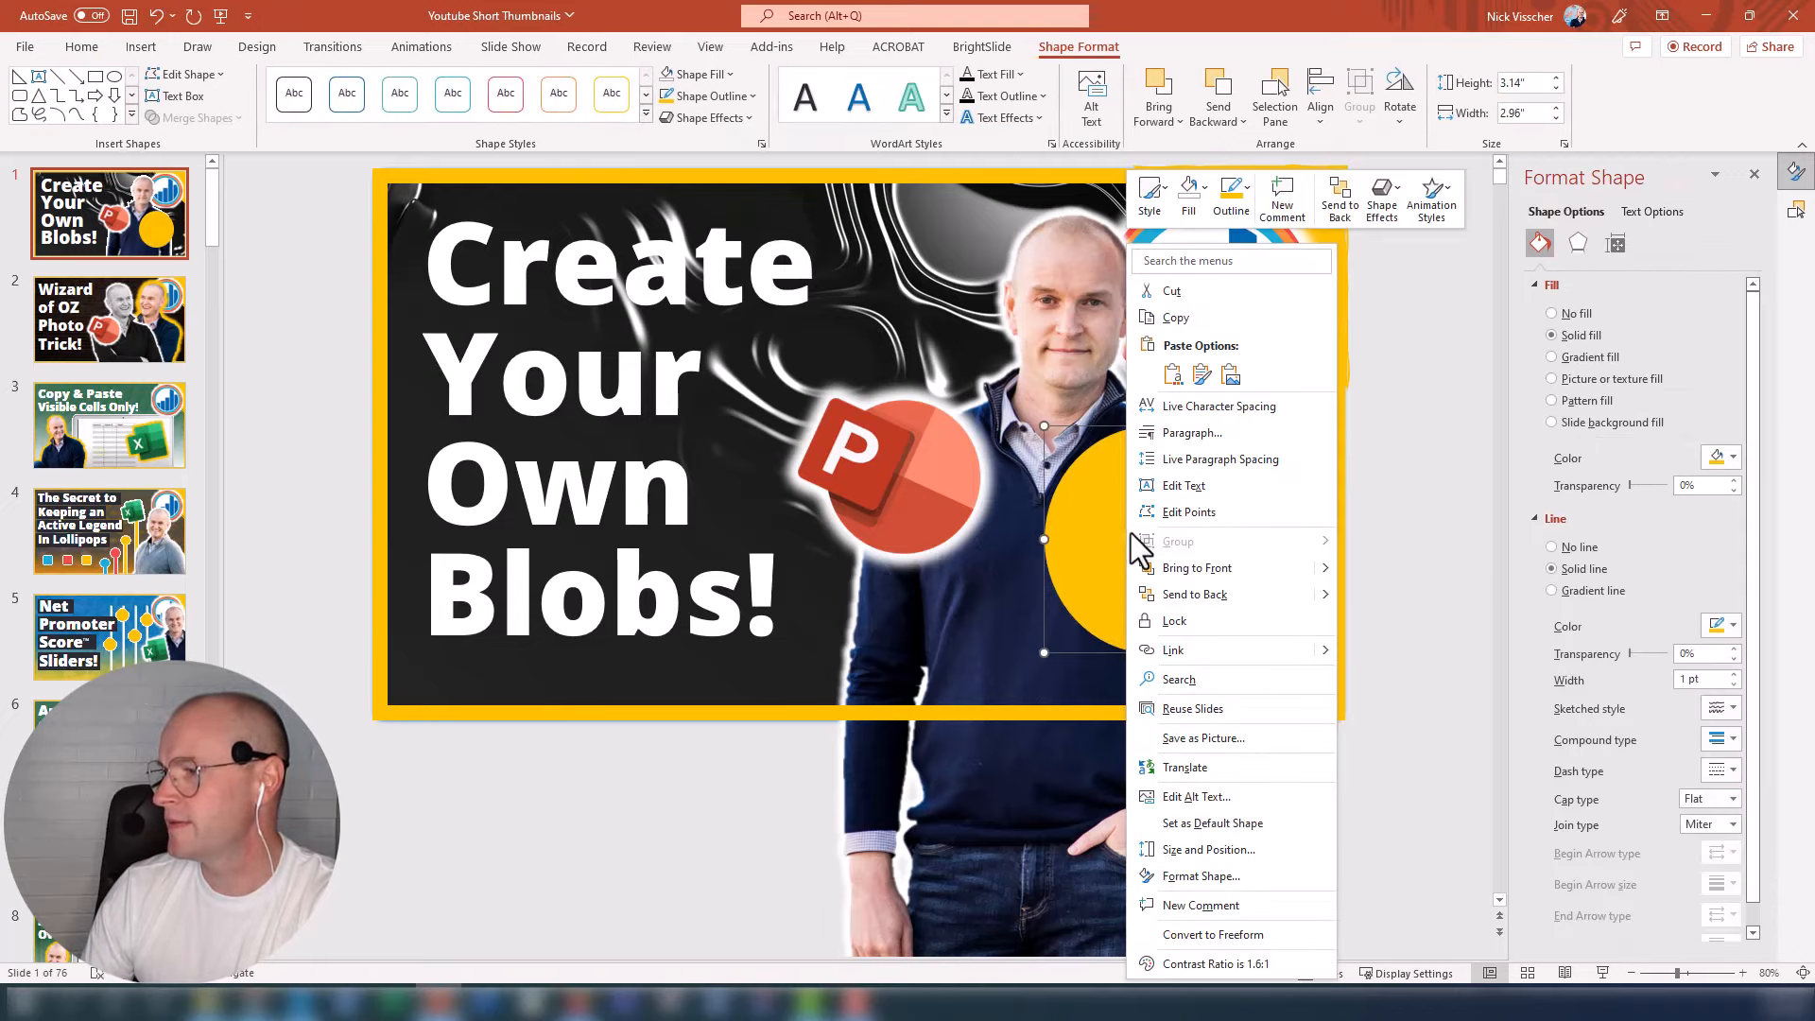
pyautogui.click(1288, 514)
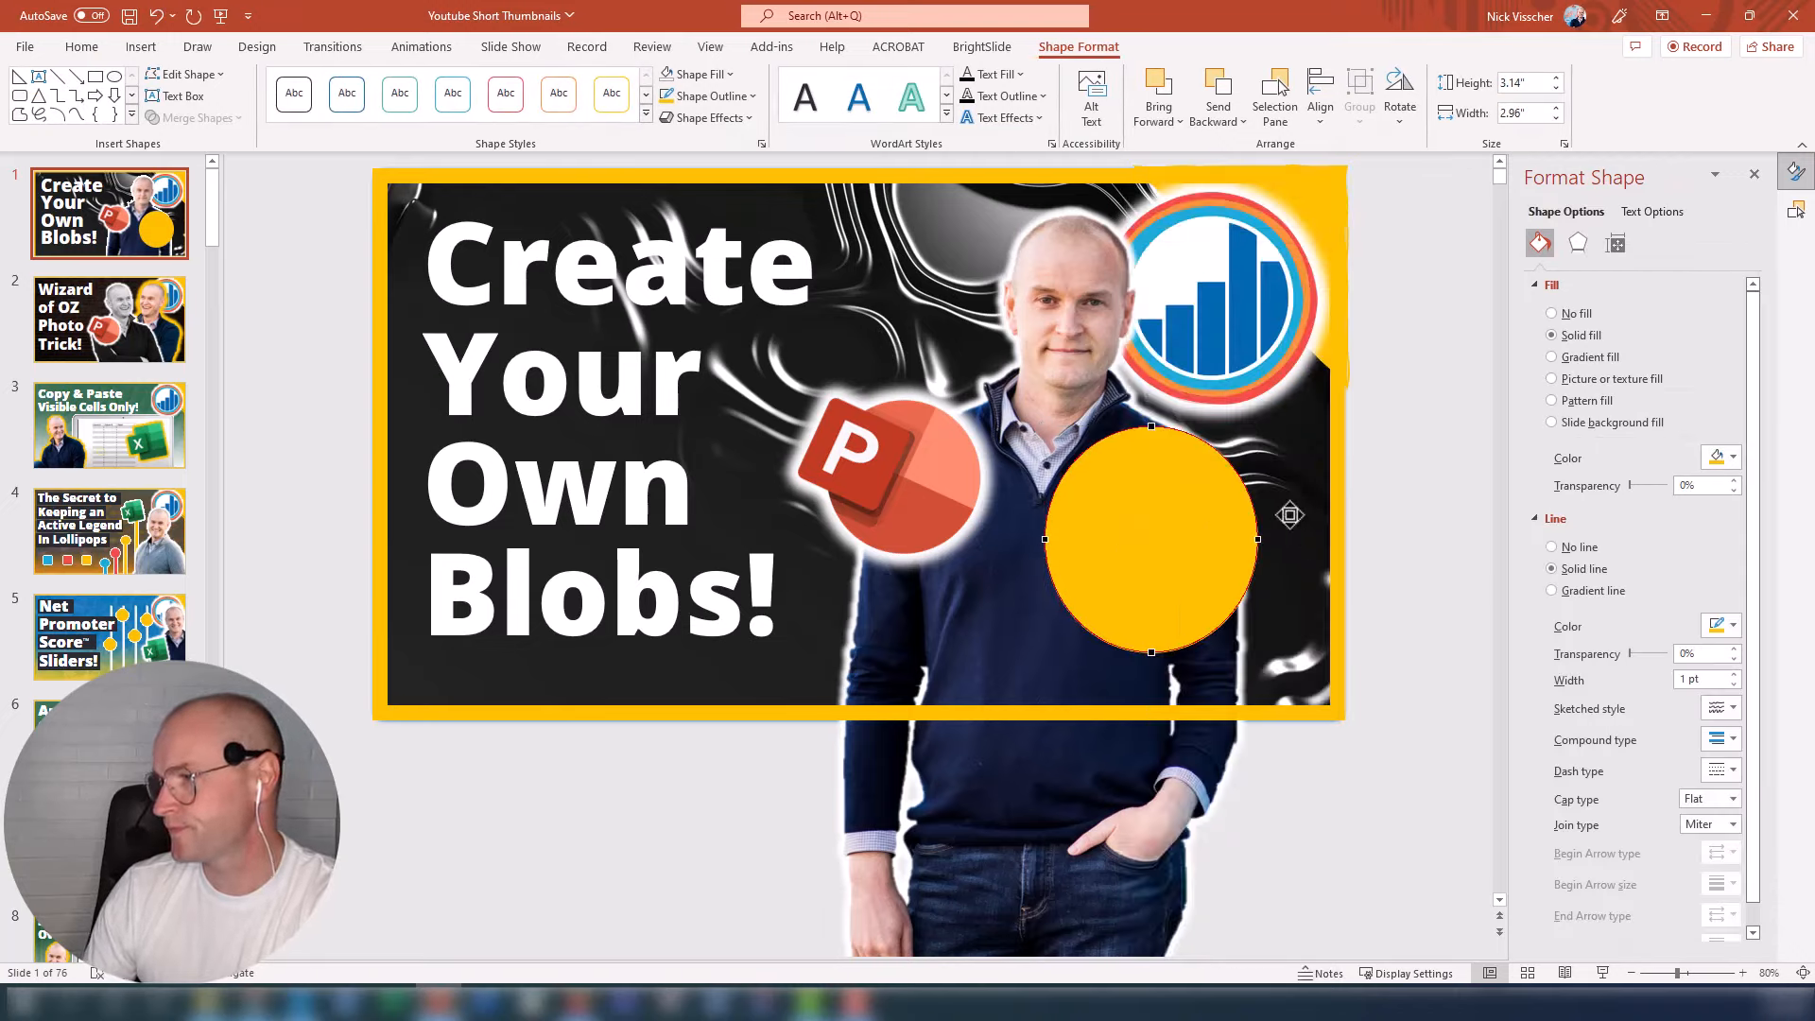
pyautogui.moveTo(1150, 425); pyautogui.dragTo(1175, 477)
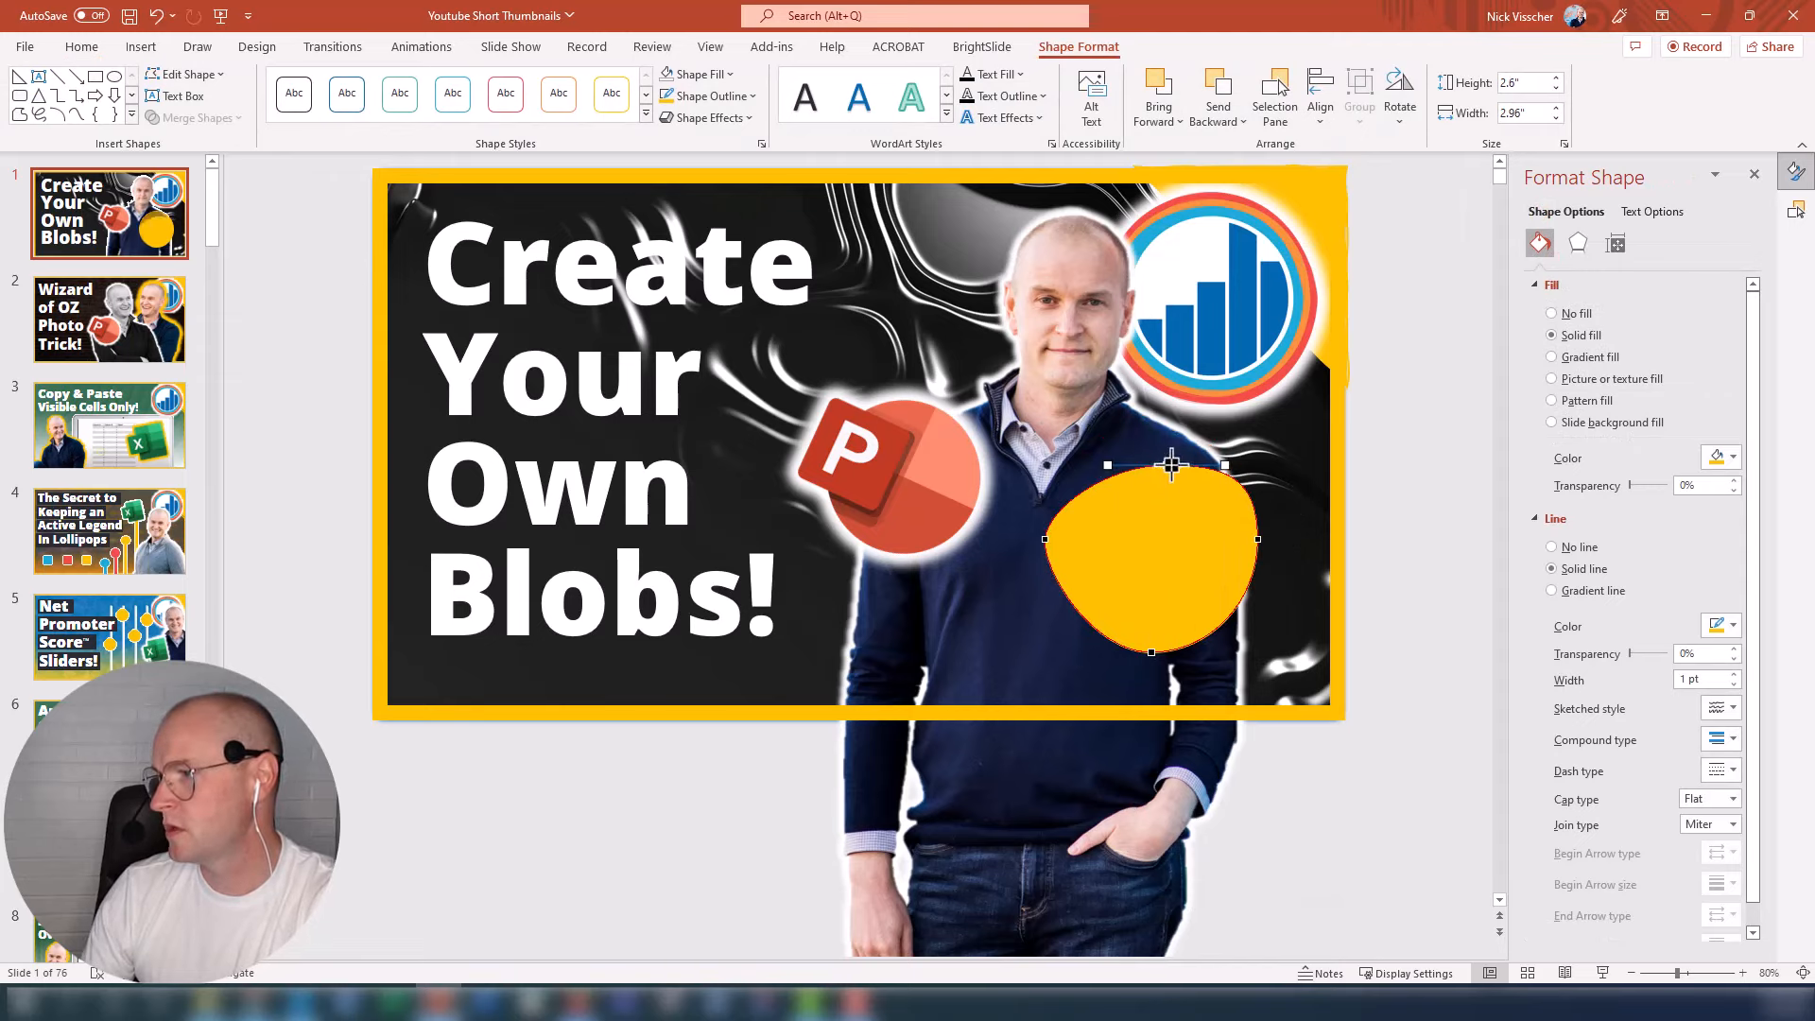
pyautogui.rightClick(1186, 470)
pyautogui.click(1181, 467)
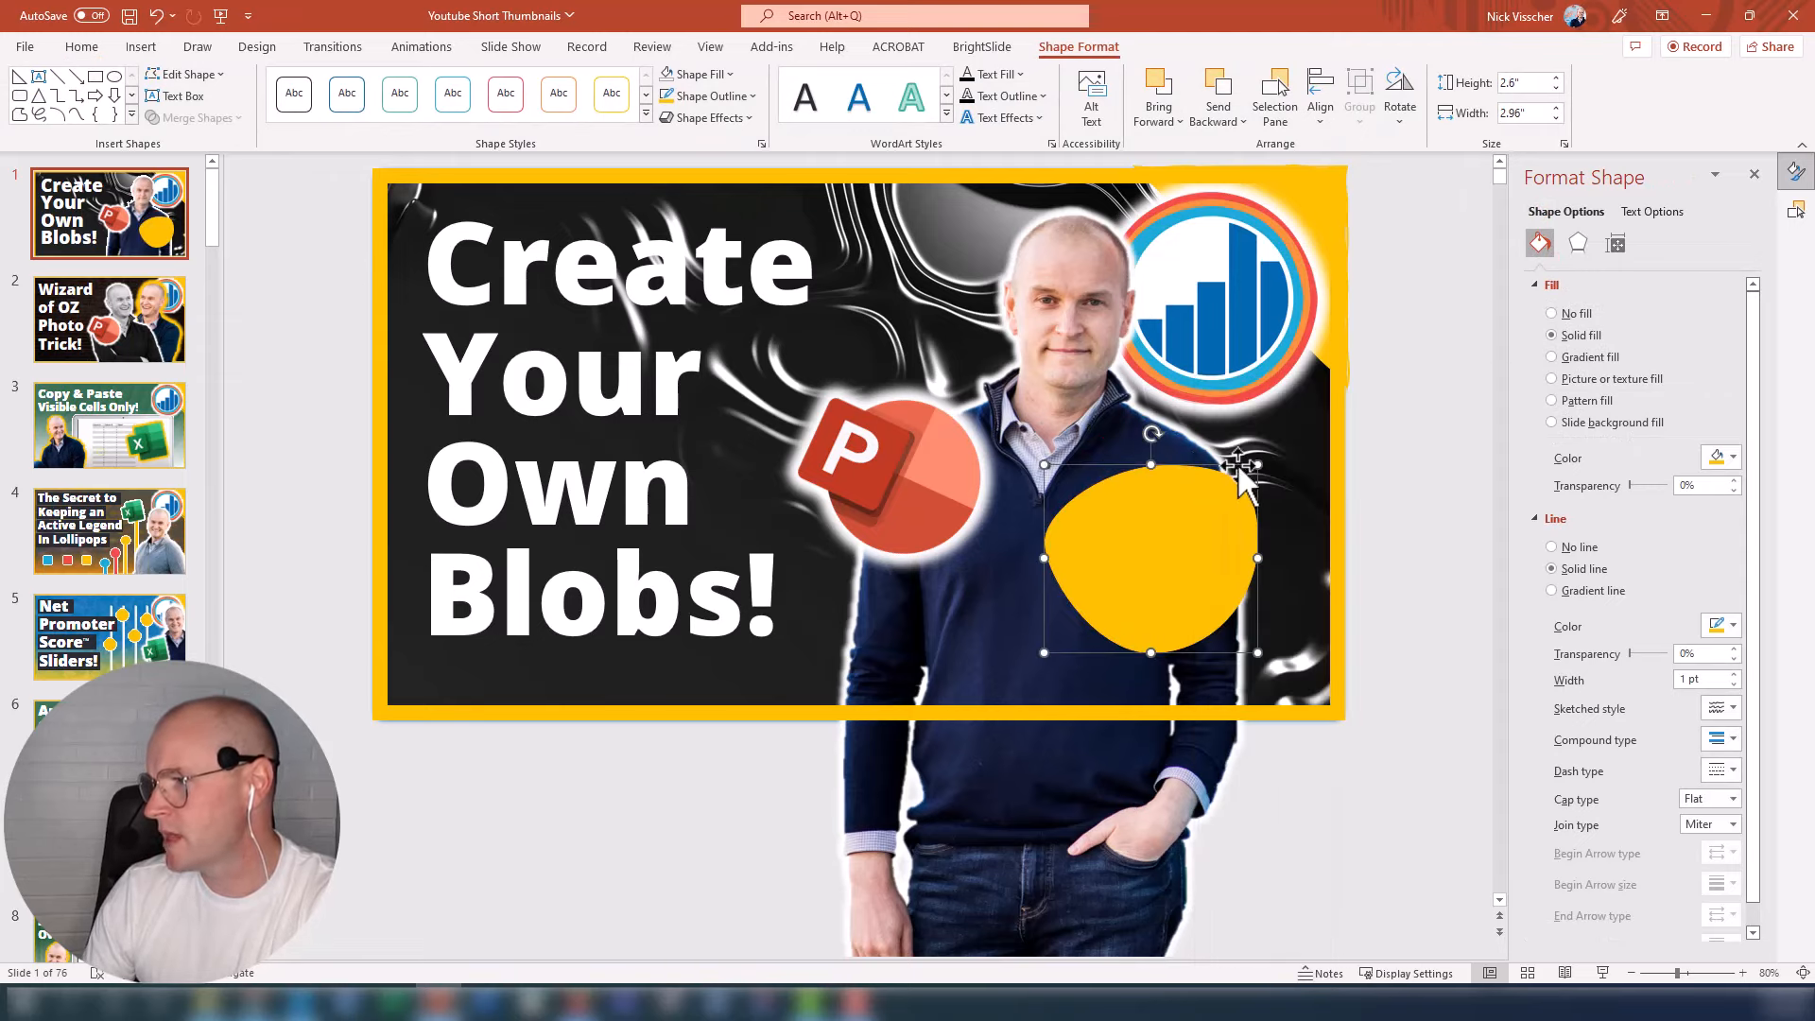
pyautogui.rightClick(1203, 508)
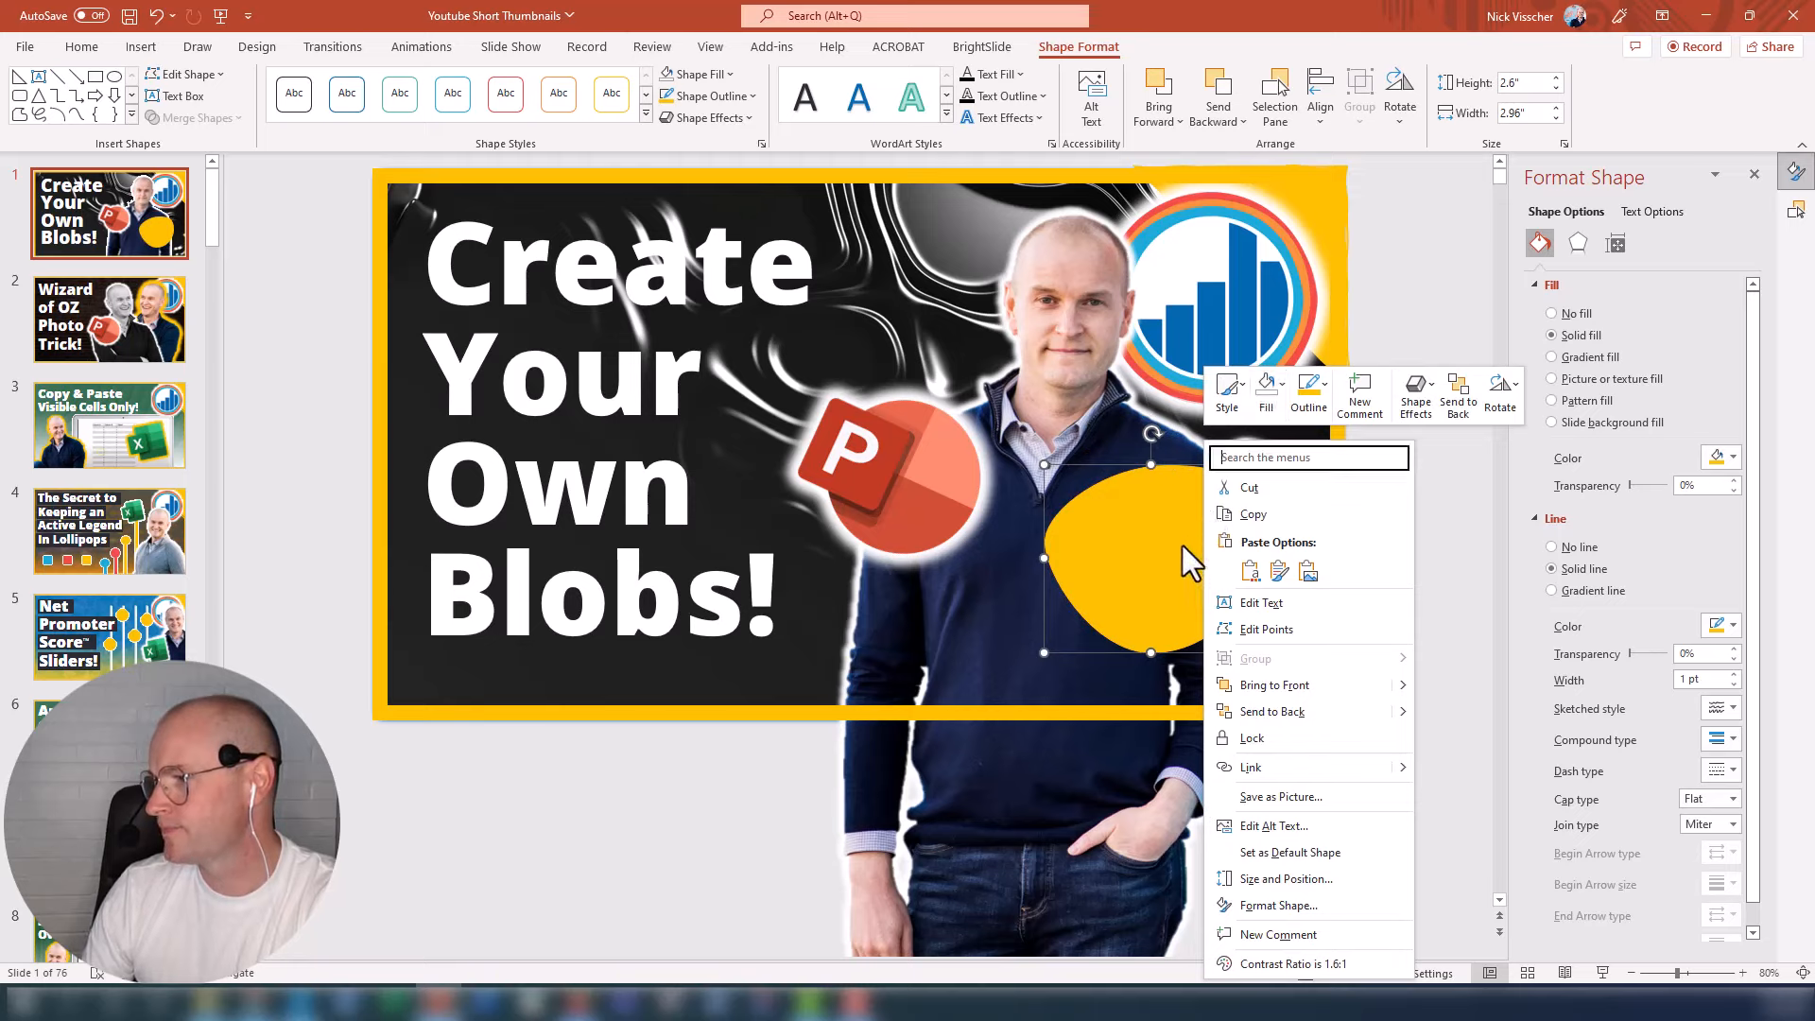
pyautogui.press('Escape')
# Step: Move the blob down-right, shorten it, and nudge it up and right on the sweater
pyautogui.moveTo(1162, 567); pyautogui.dragTo(1191, 589)
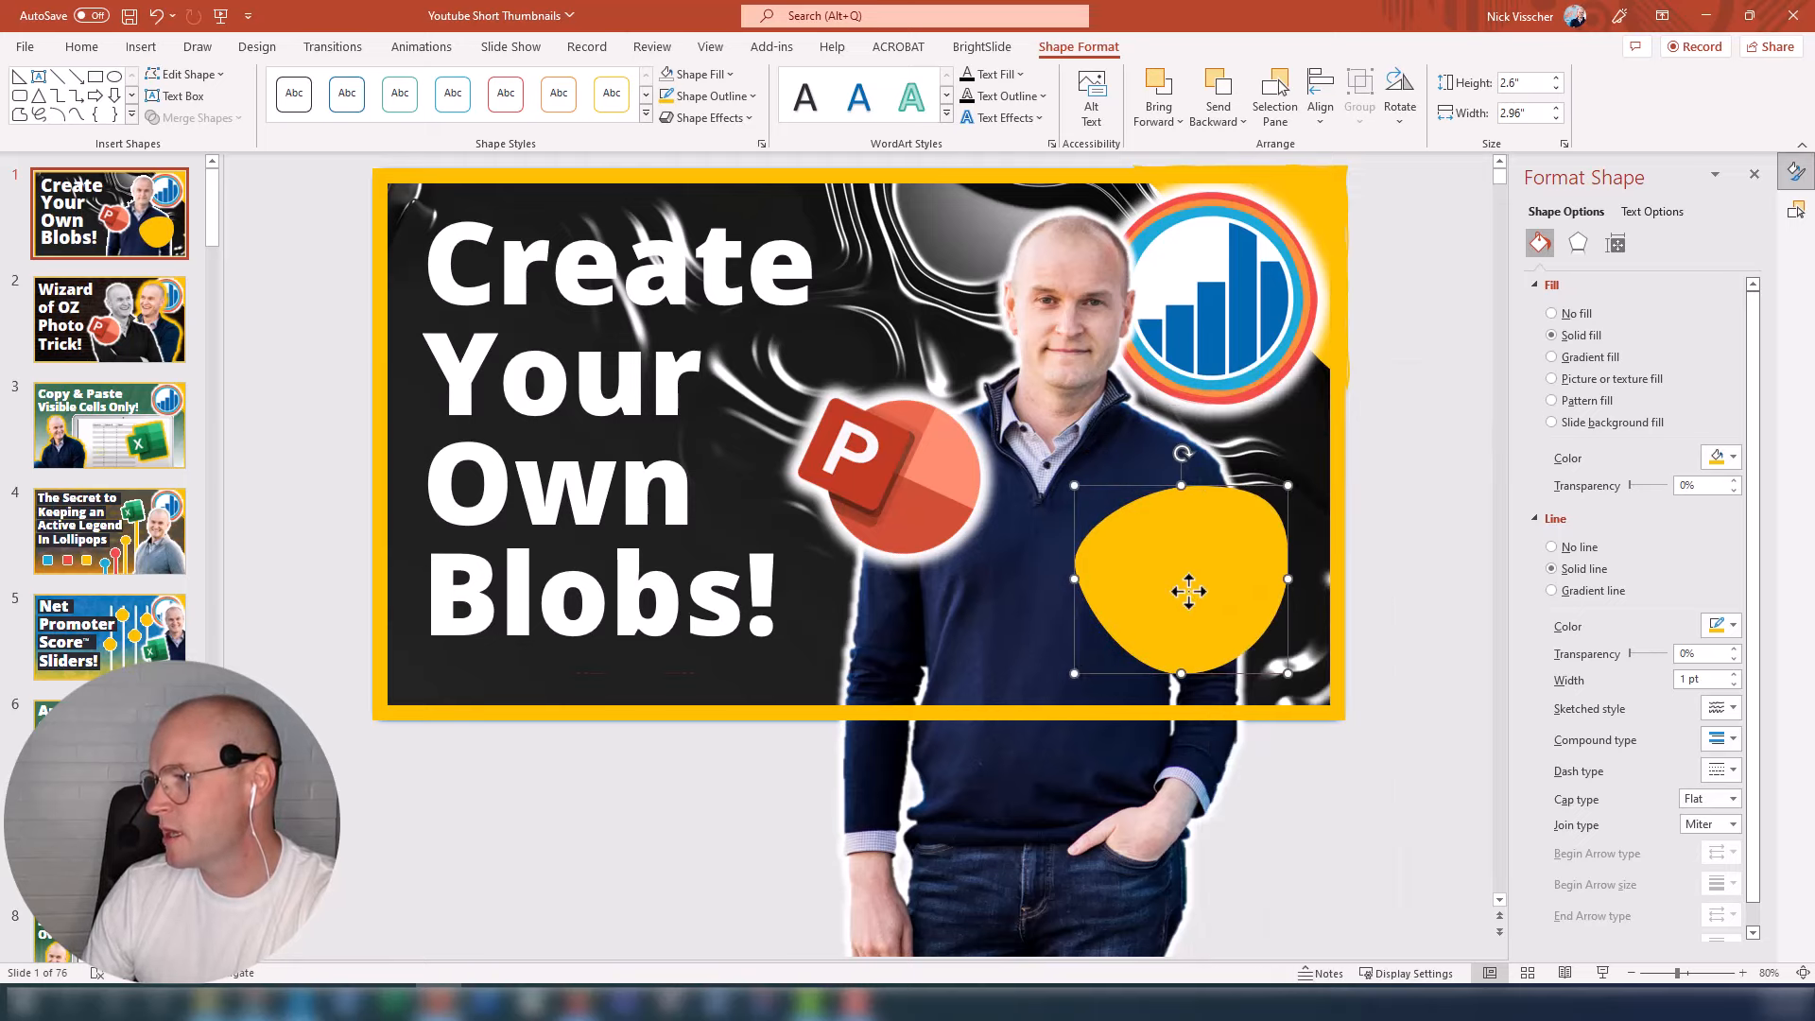
pyautogui.moveTo(1074, 675)
pyautogui.mouseDown()
pyautogui.moveTo(1079, 642)
pyautogui.moveTo(1147, 620)
pyautogui.moveTo(1150, 582)
pyautogui.mouseUp()
pyautogui.hotkey('ctrl', 'z')
pyautogui.hotkey('ctrl', 'y')
pyautogui.click(1156, 492)
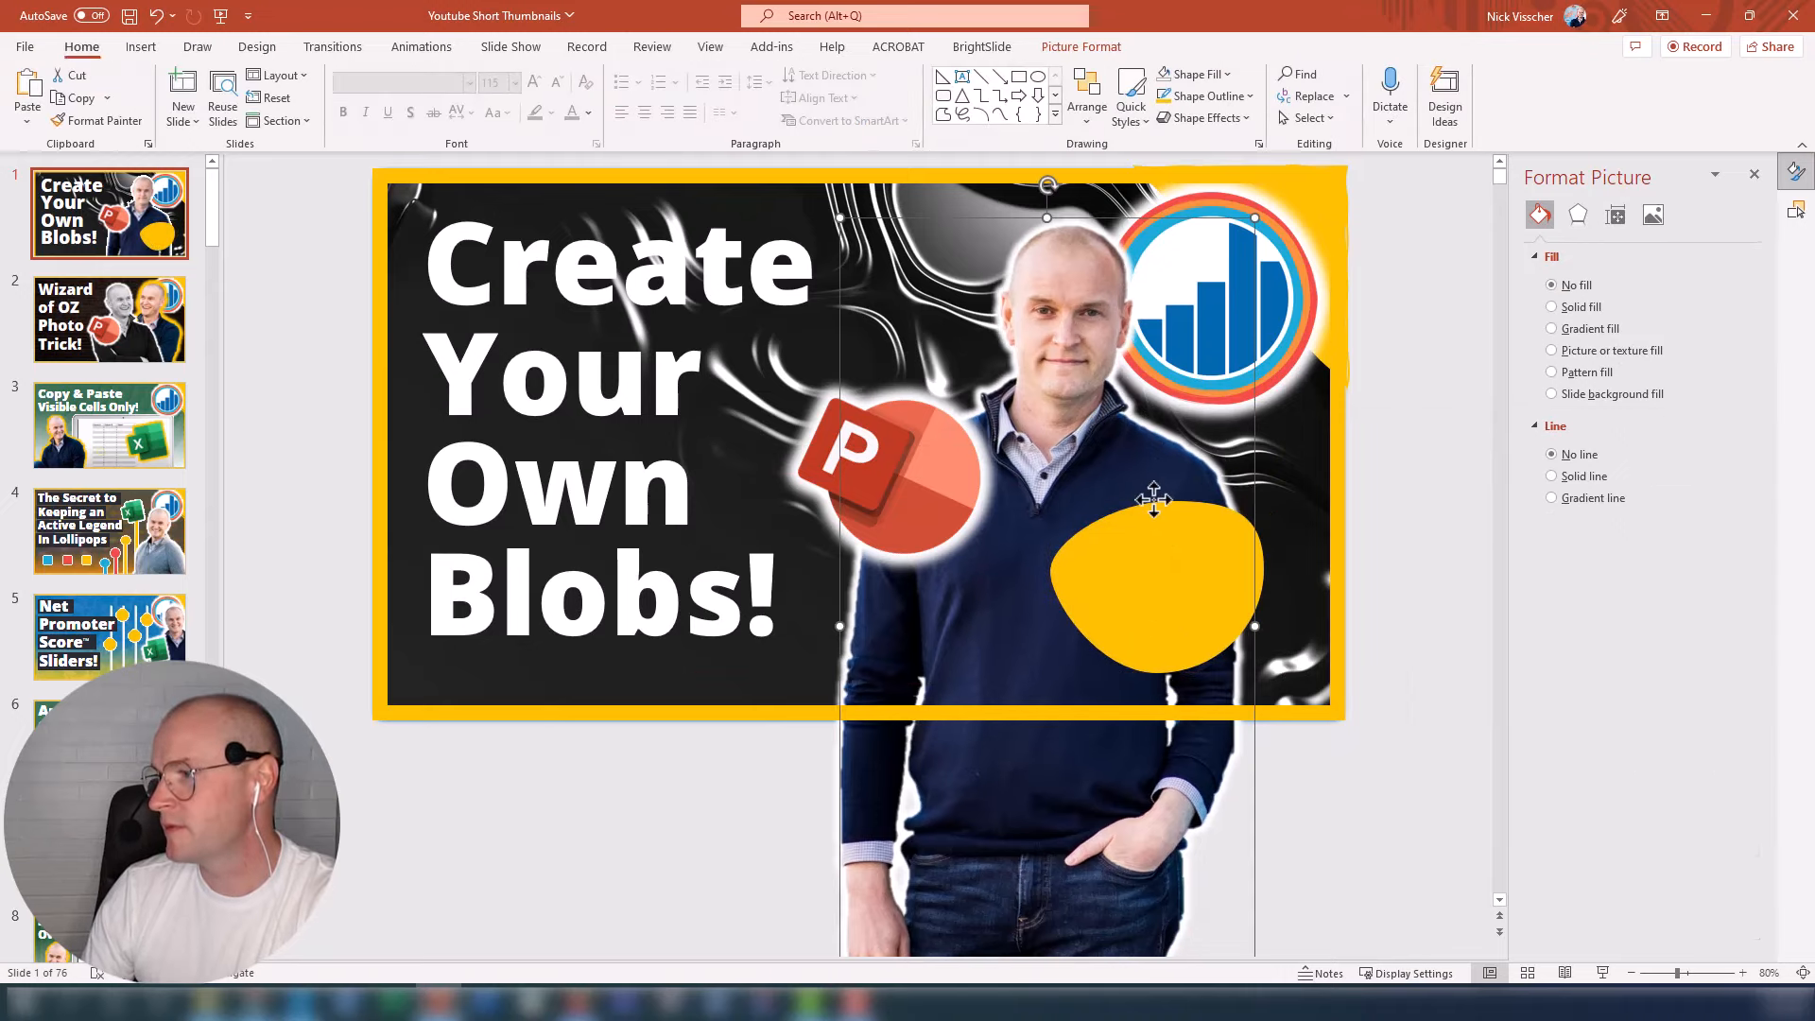
pyautogui.click(1135, 564)
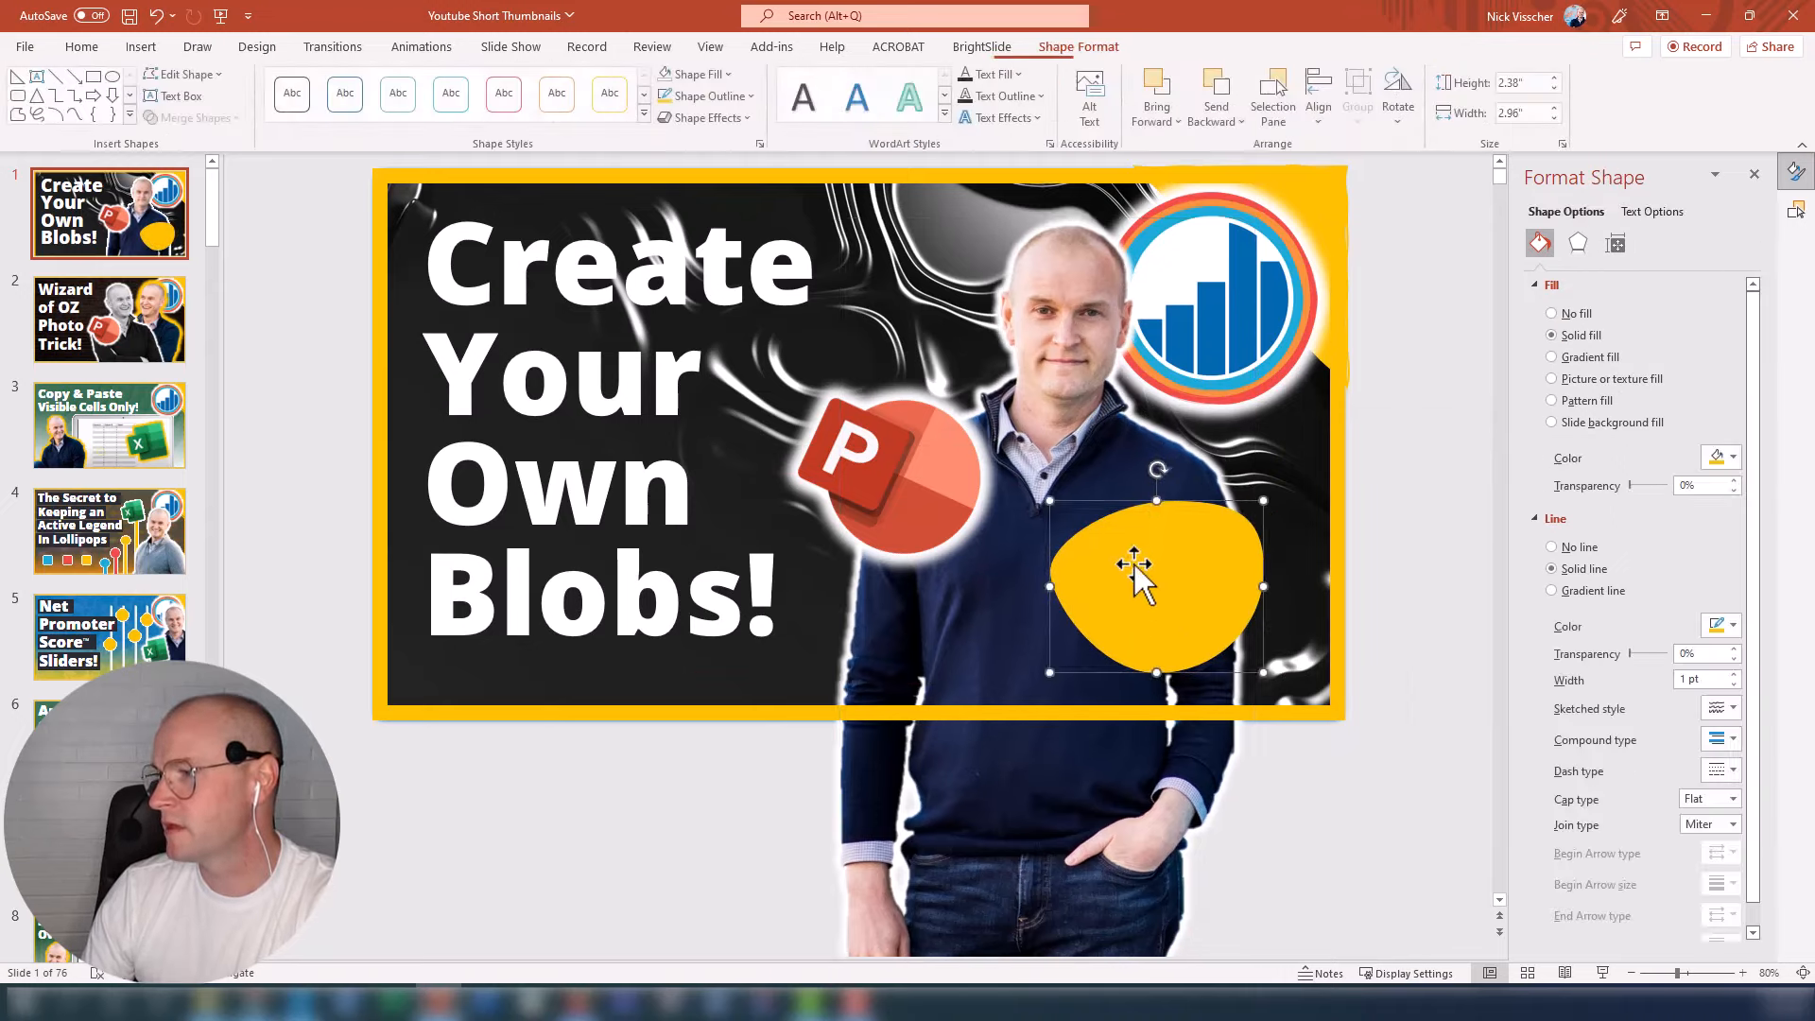
pyautogui.press('Up')
pyautogui.press('Right')
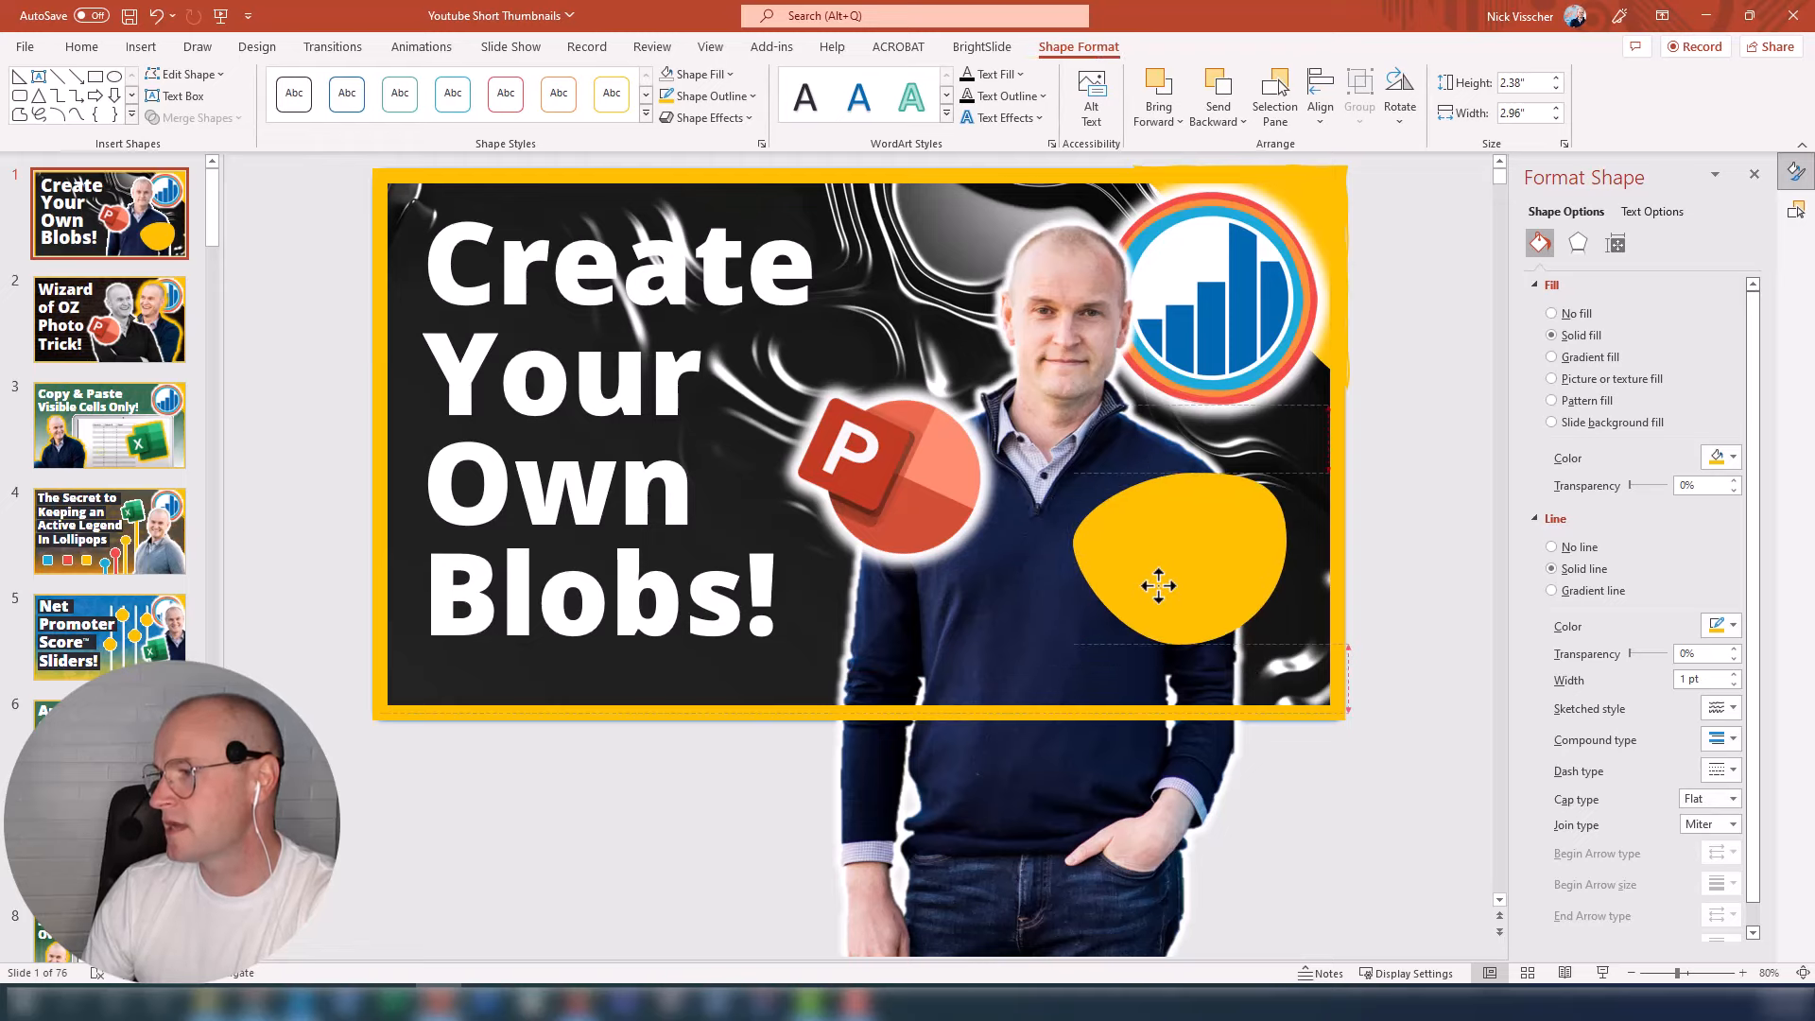
# Step: Edit points again and pull the blob's bottom vertex upward
pyautogui.rightClick(1182, 558)
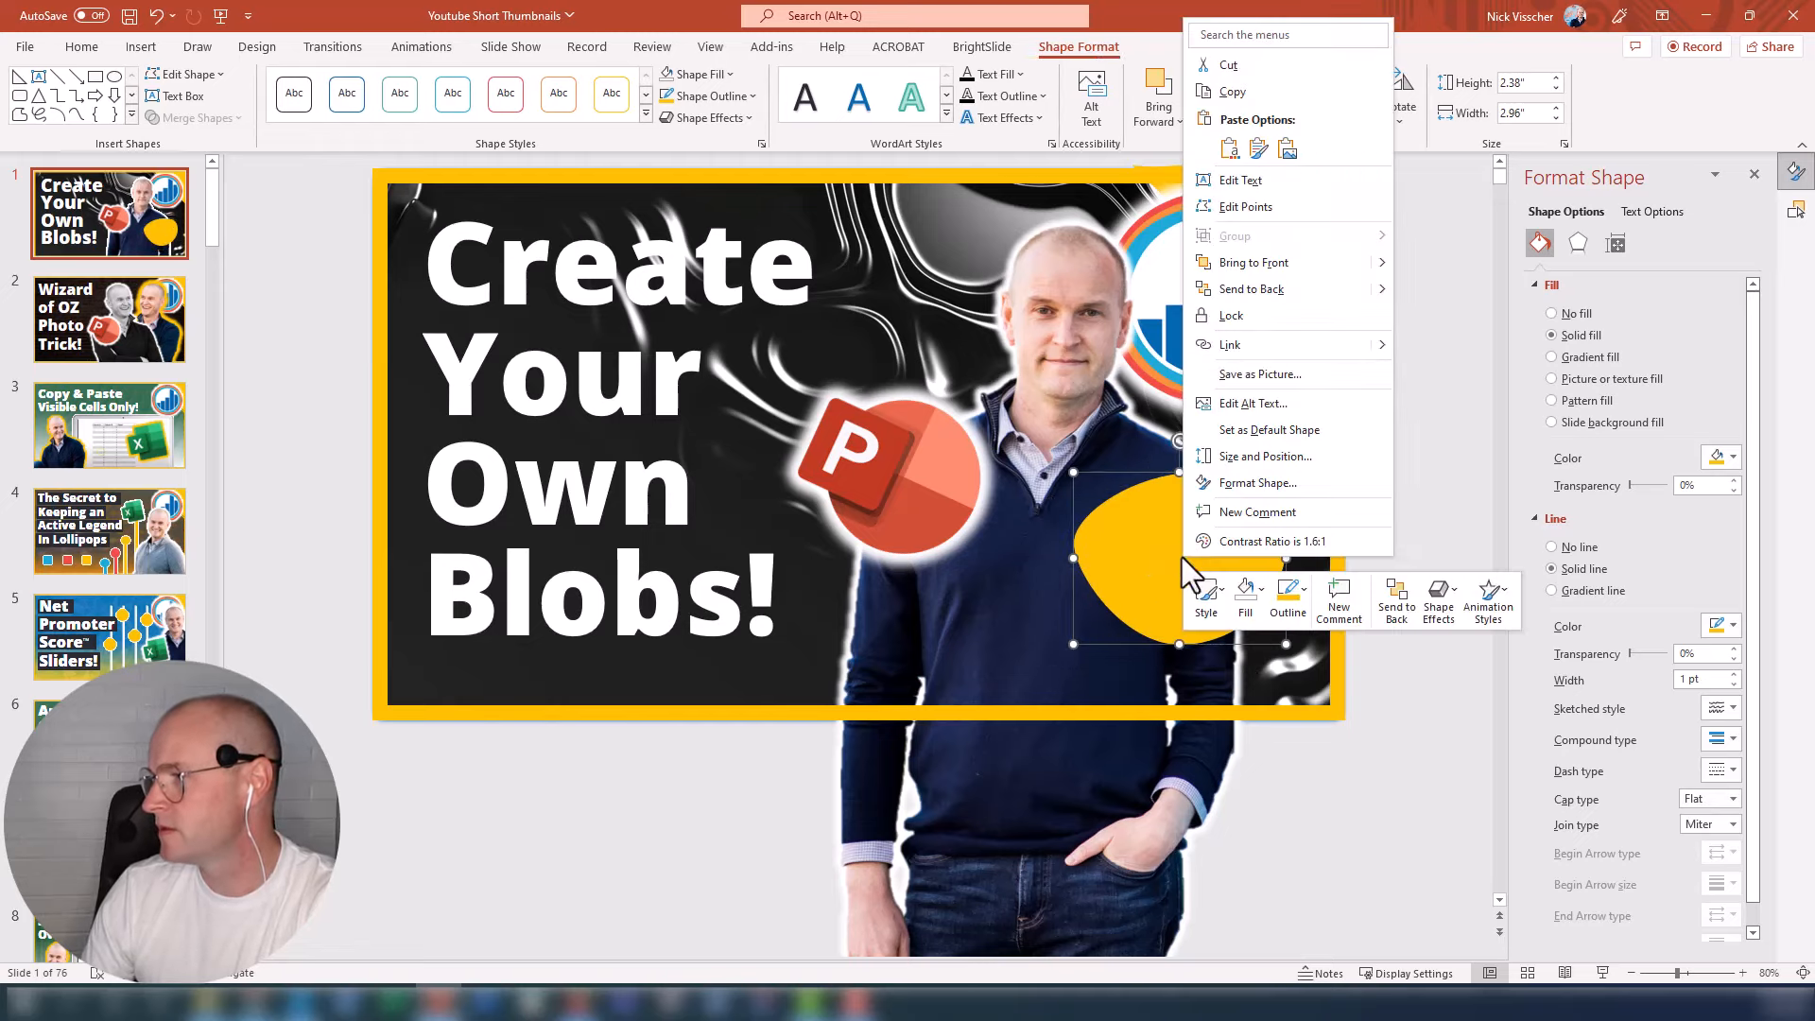
pyautogui.click(1220, 206)
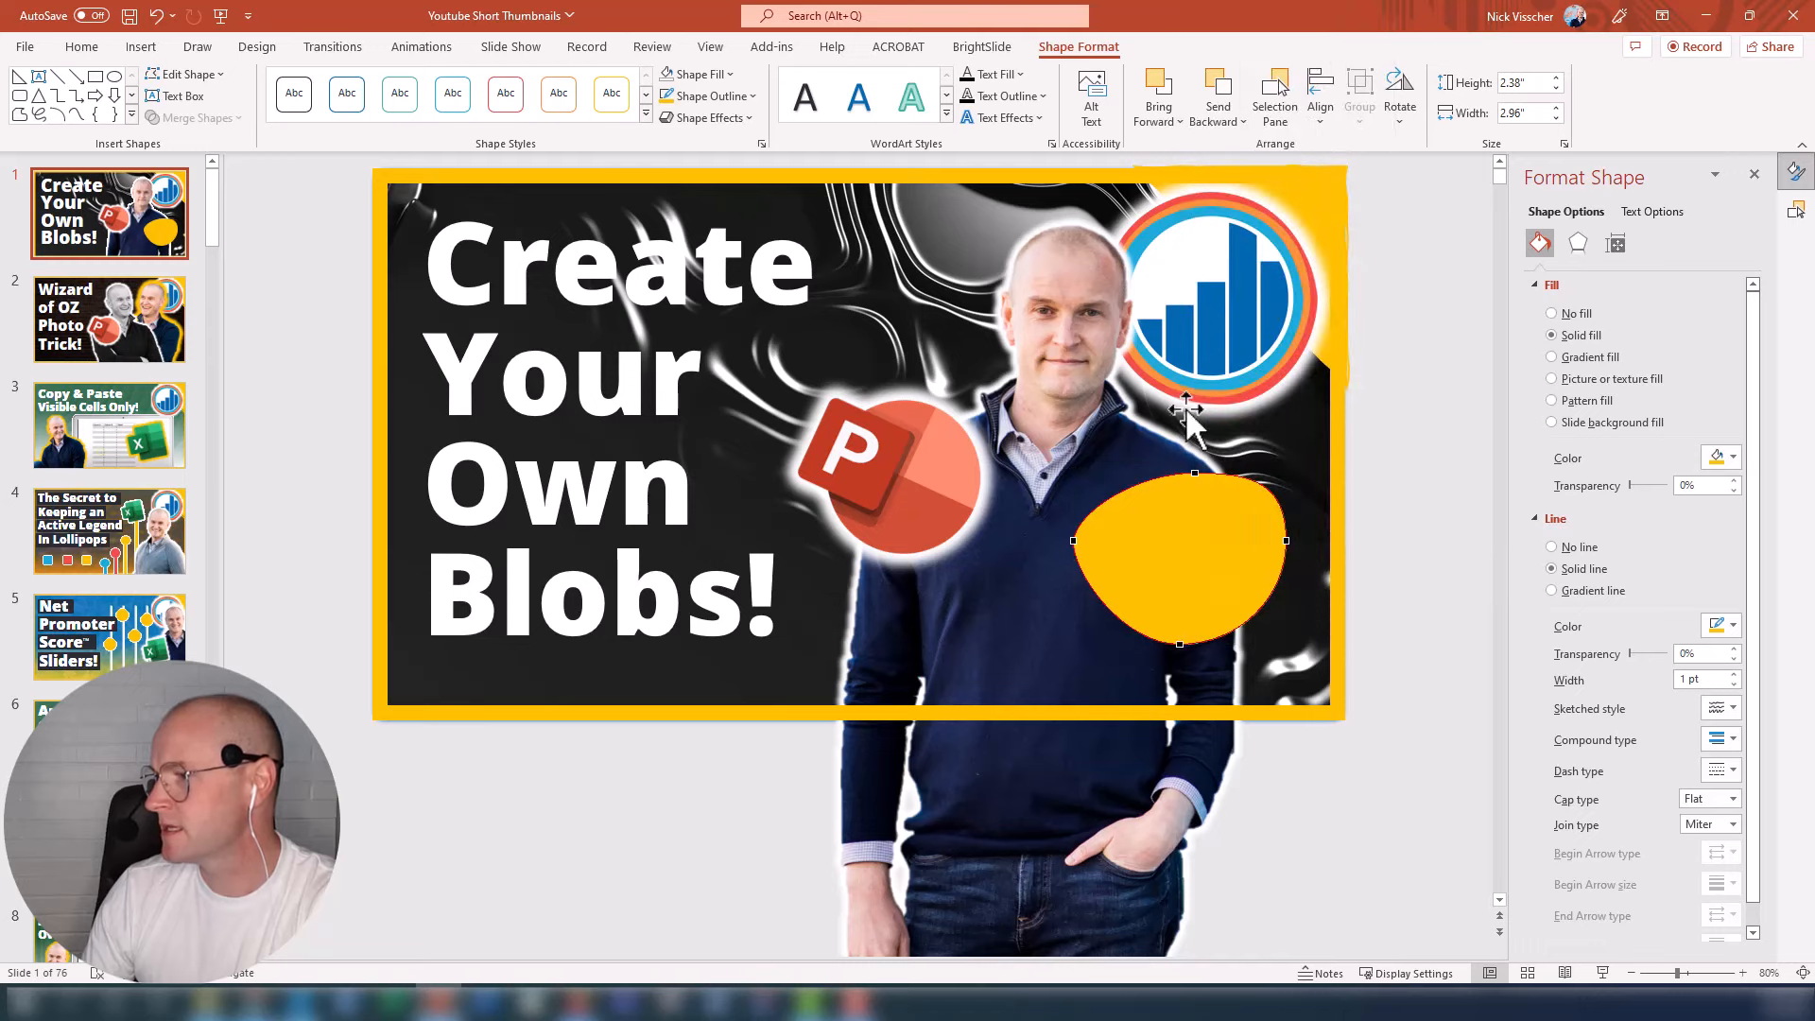
pyautogui.moveTo(1181, 645)
pyautogui.mouseDown()
pyautogui.moveTo(1207, 602)
pyautogui.moveTo(1207, 625)
pyautogui.mouseUp()
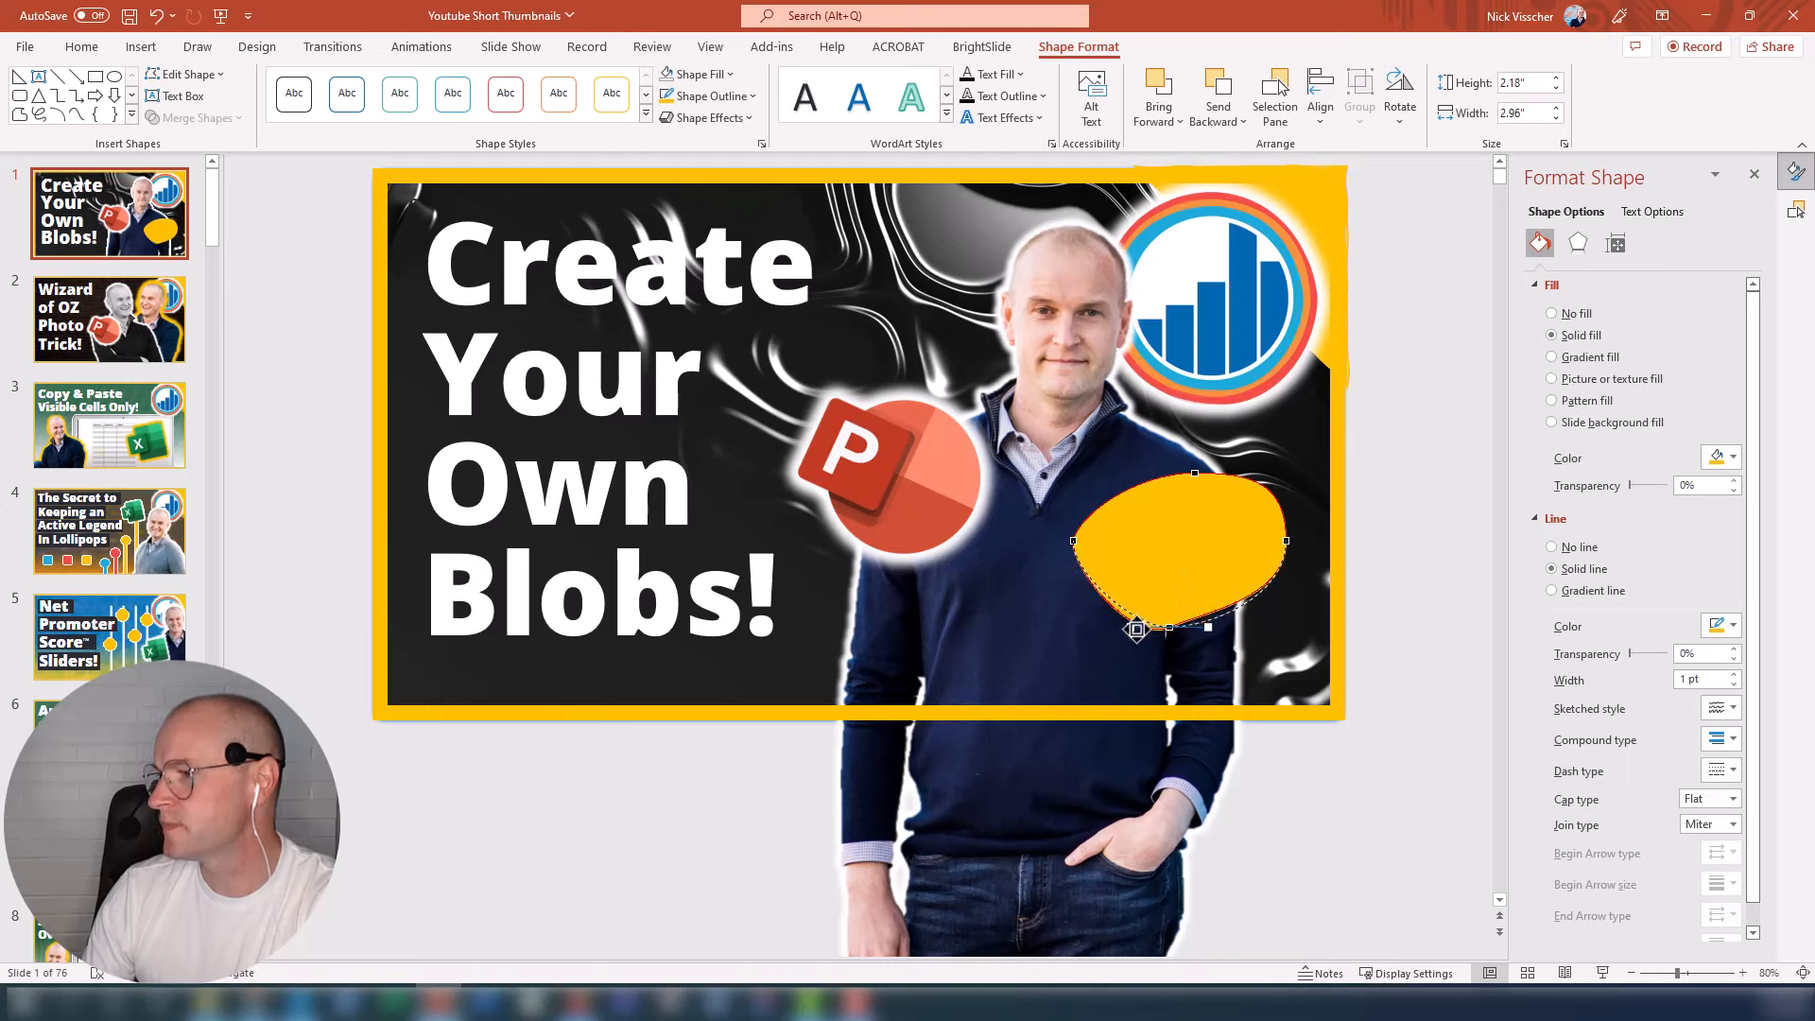
pyautogui.rightClick(1135, 630)
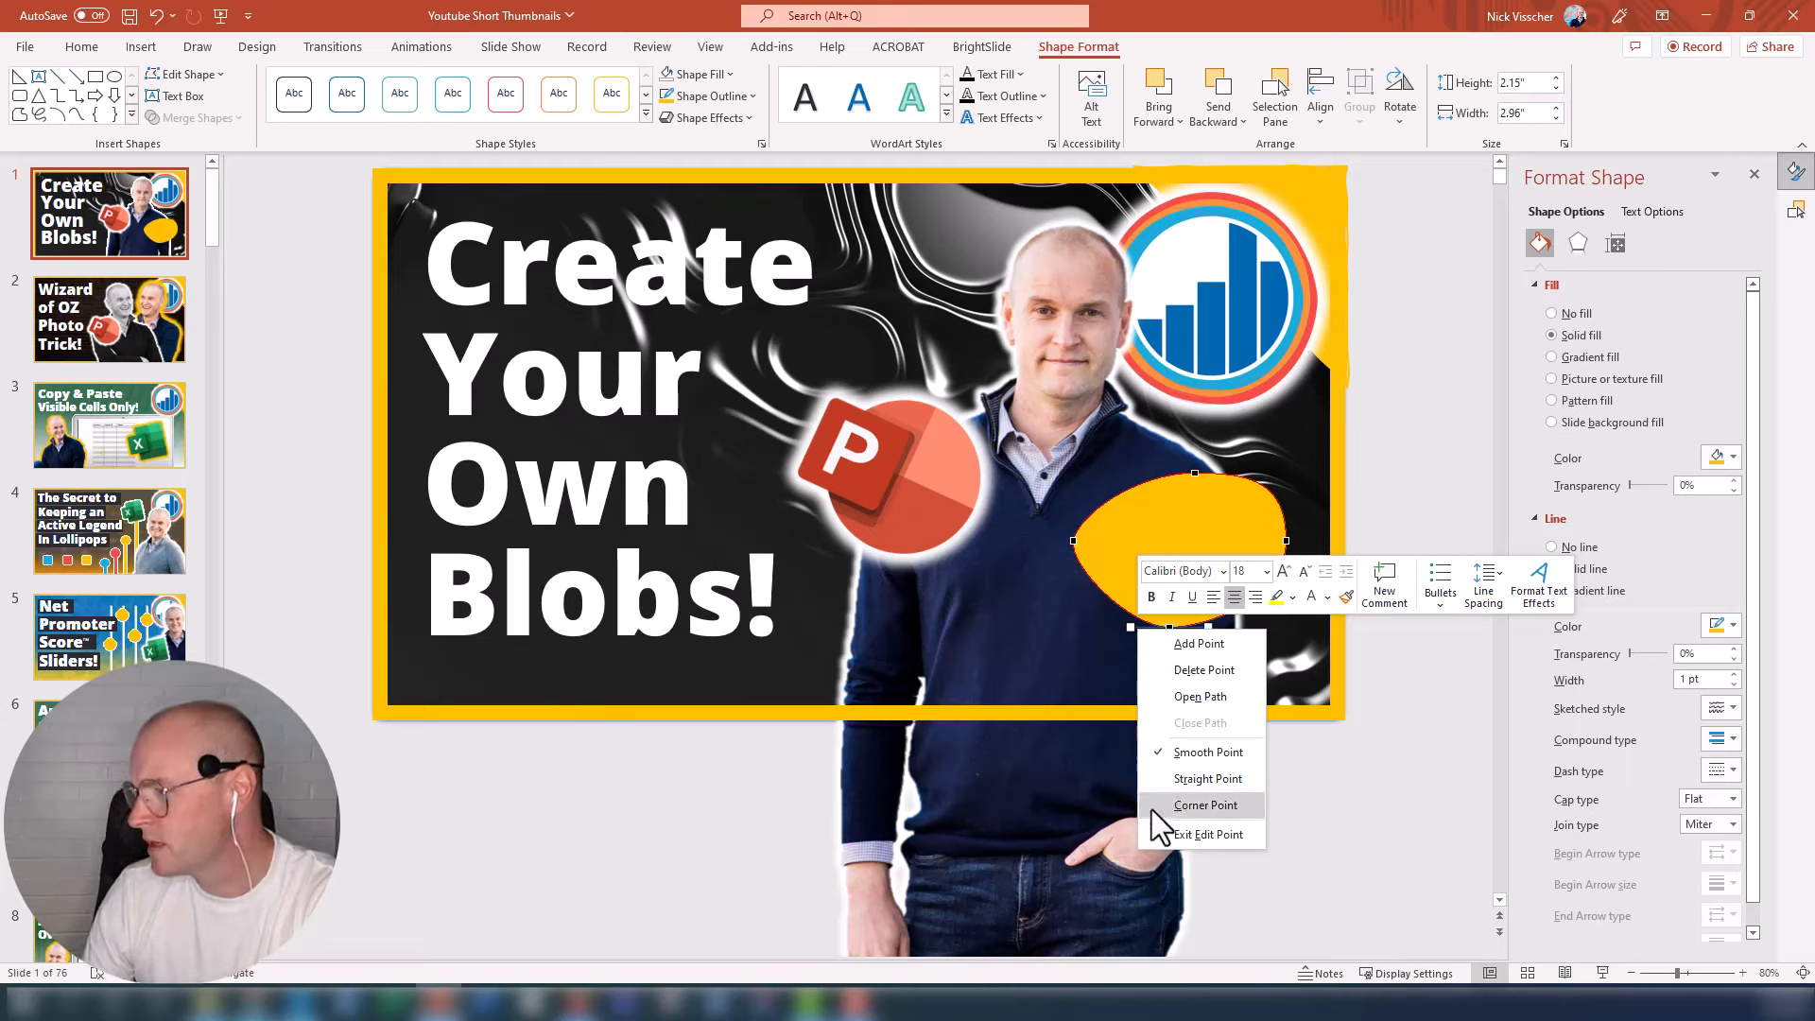
# Step: Change the blob's left anchor point type and reshape its lower-left curve
pyautogui.click(1160, 703)
pyautogui.click(1082, 550)
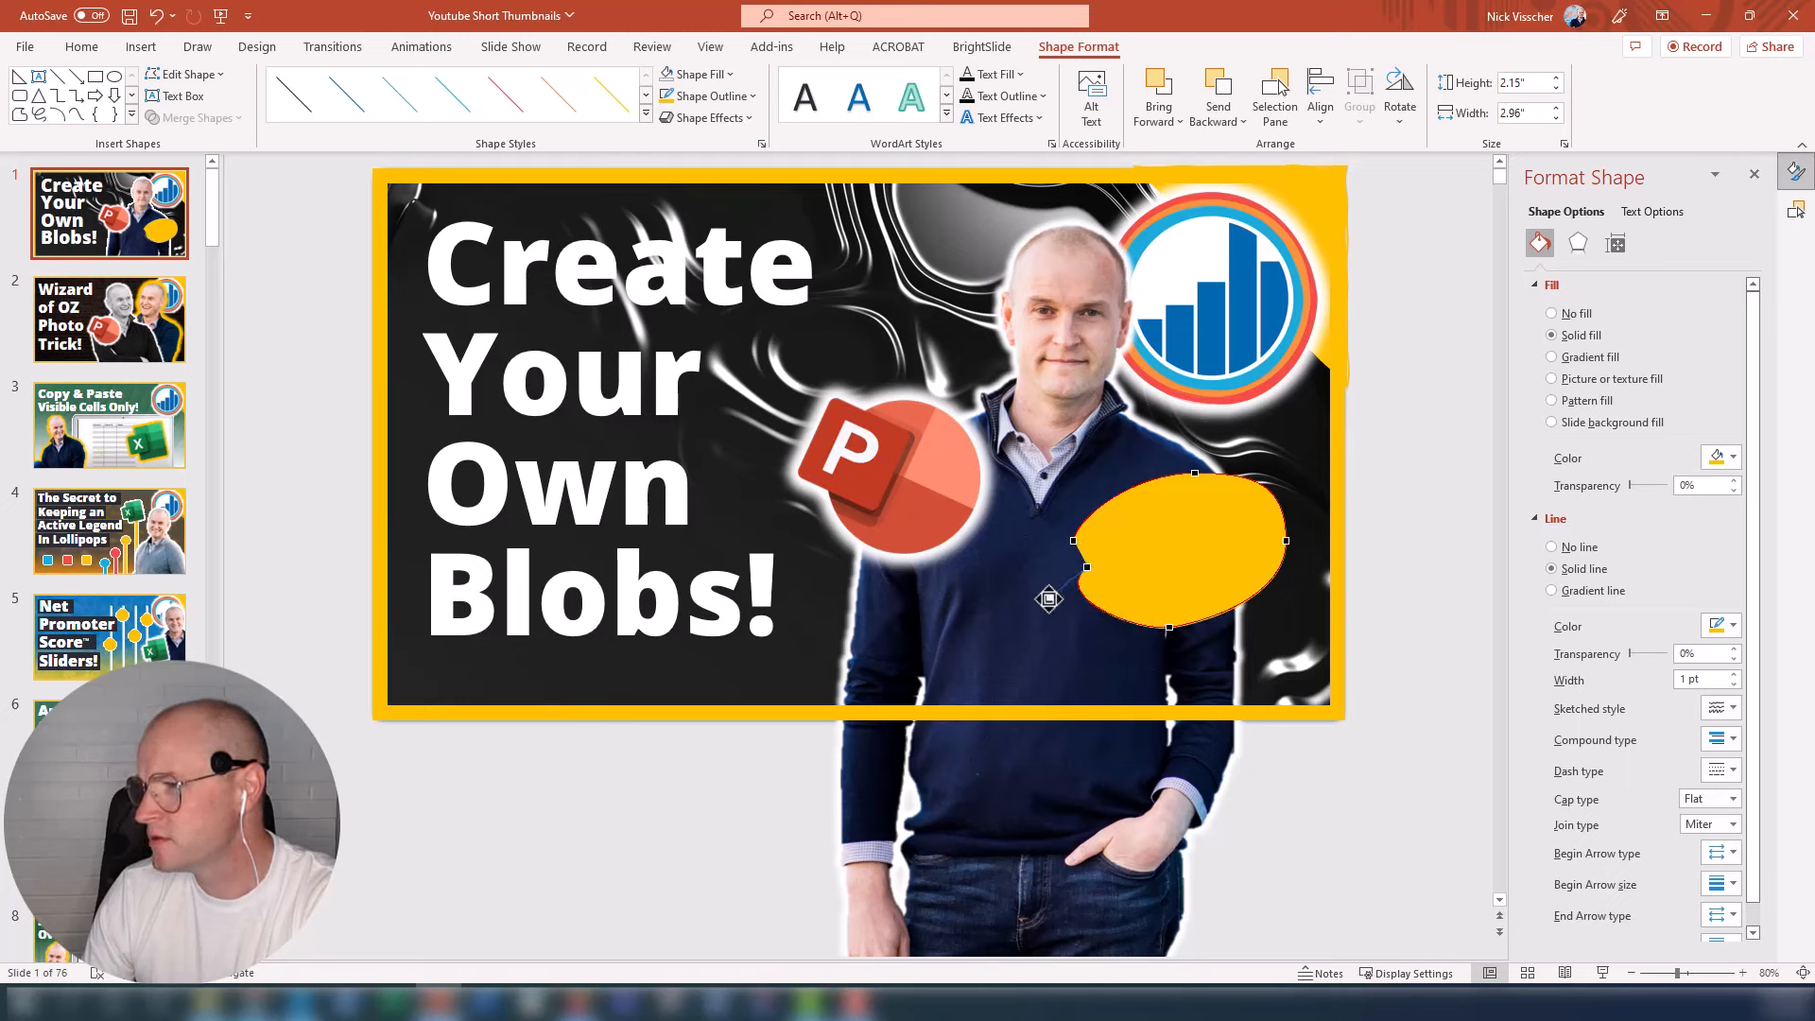
pyautogui.rightClick(1049, 599)
pyautogui.click(1071, 720)
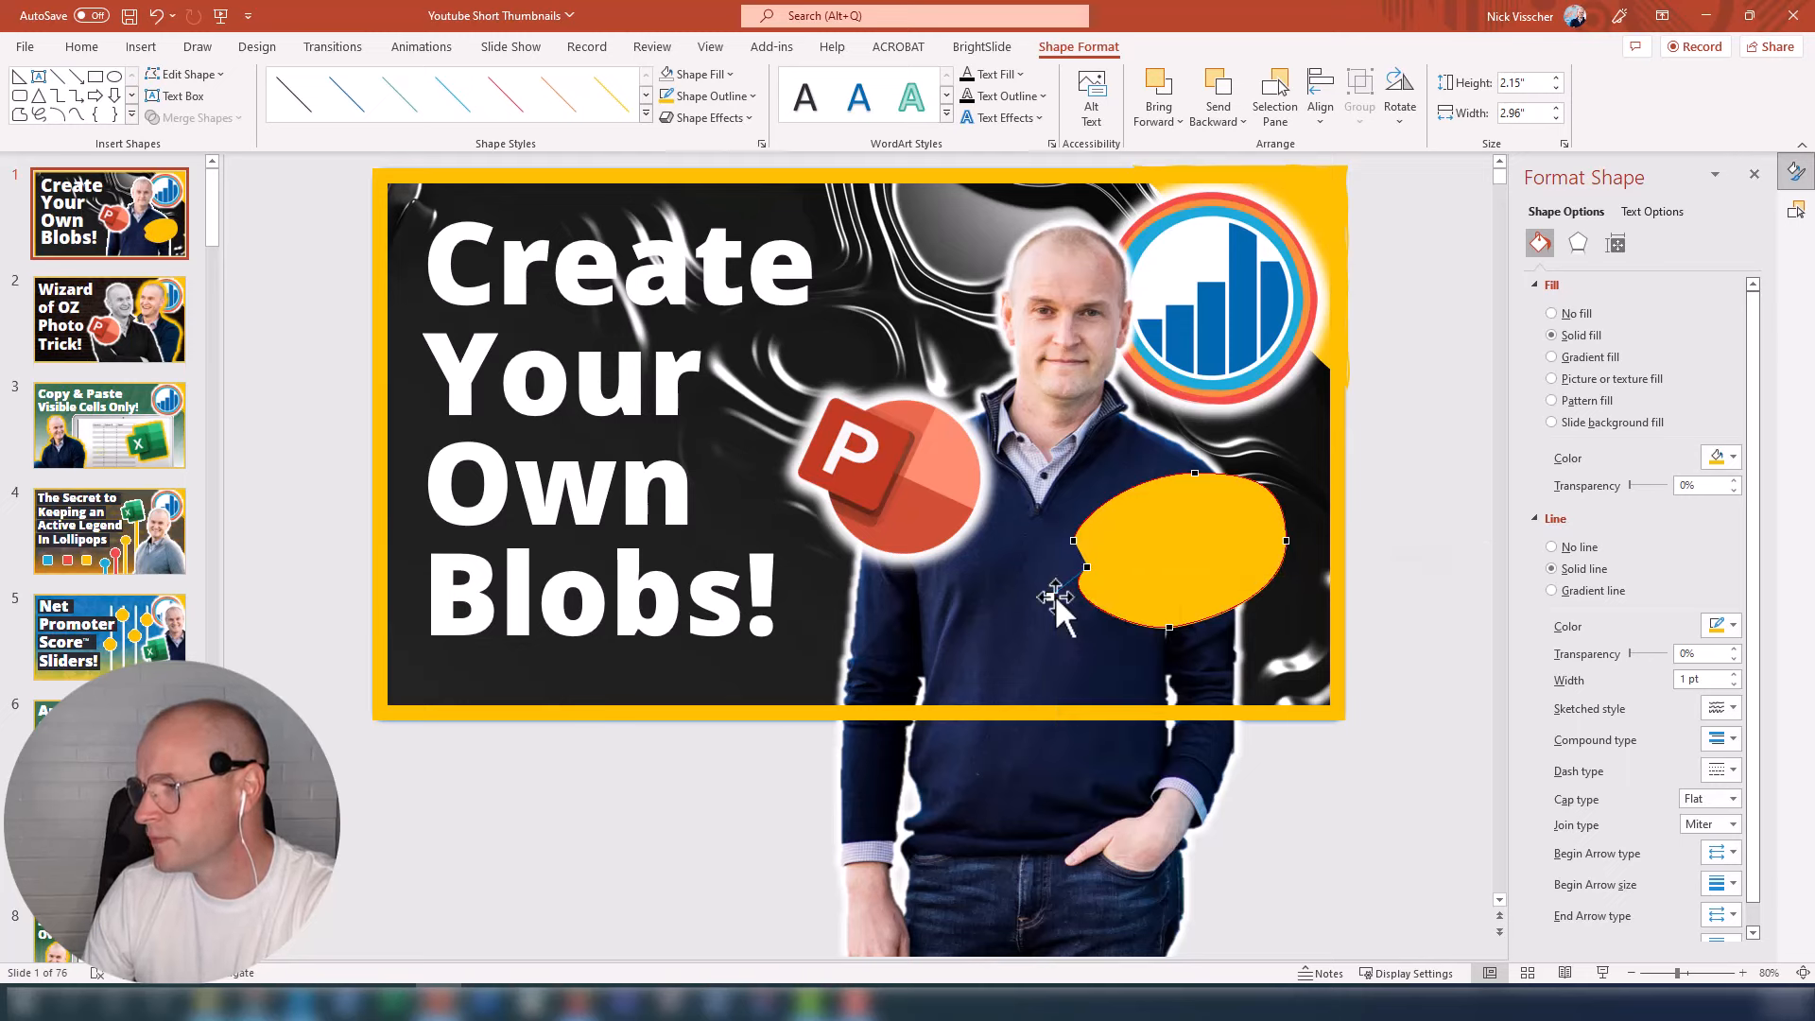
pyautogui.moveTo(1056, 594)
pyautogui.mouseDown()
pyautogui.moveTo(1127, 607)
pyautogui.moveTo(1151, 574)
pyautogui.mouseUp()
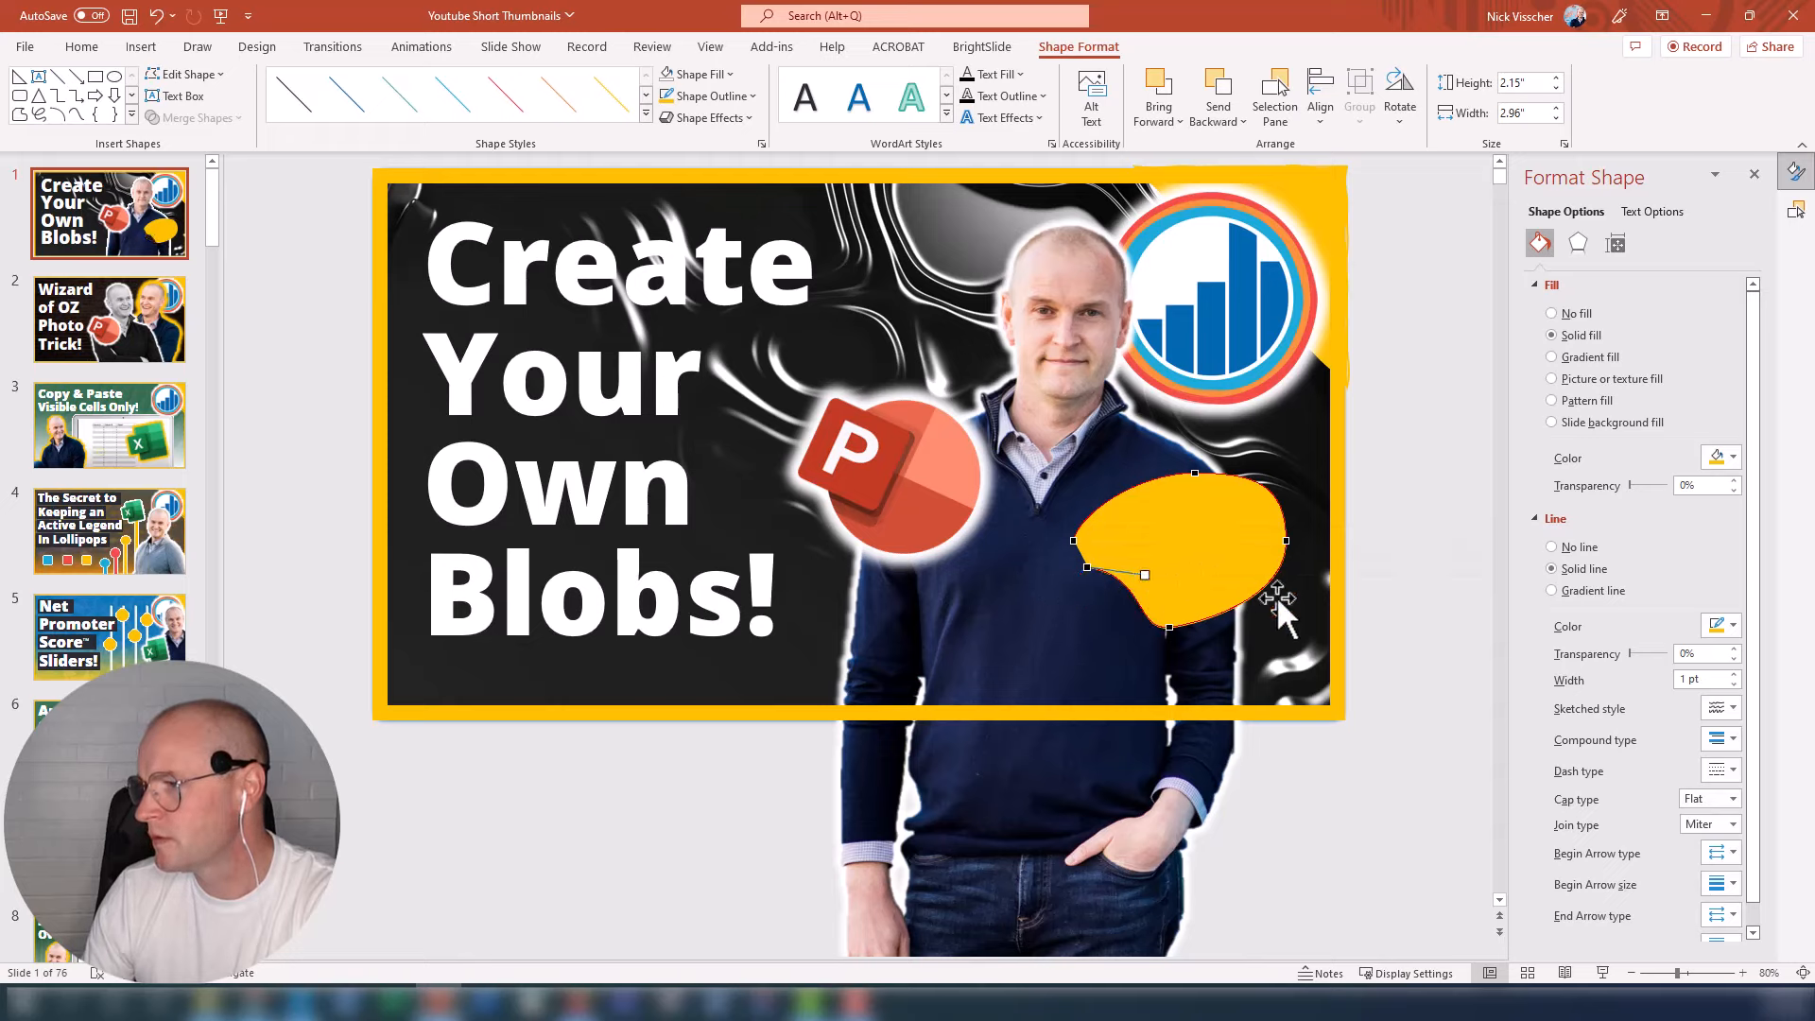
# Step: Rotate the yellow blob roughly upside down
pyautogui.click(1391, 620)
pyautogui.click(1147, 572)
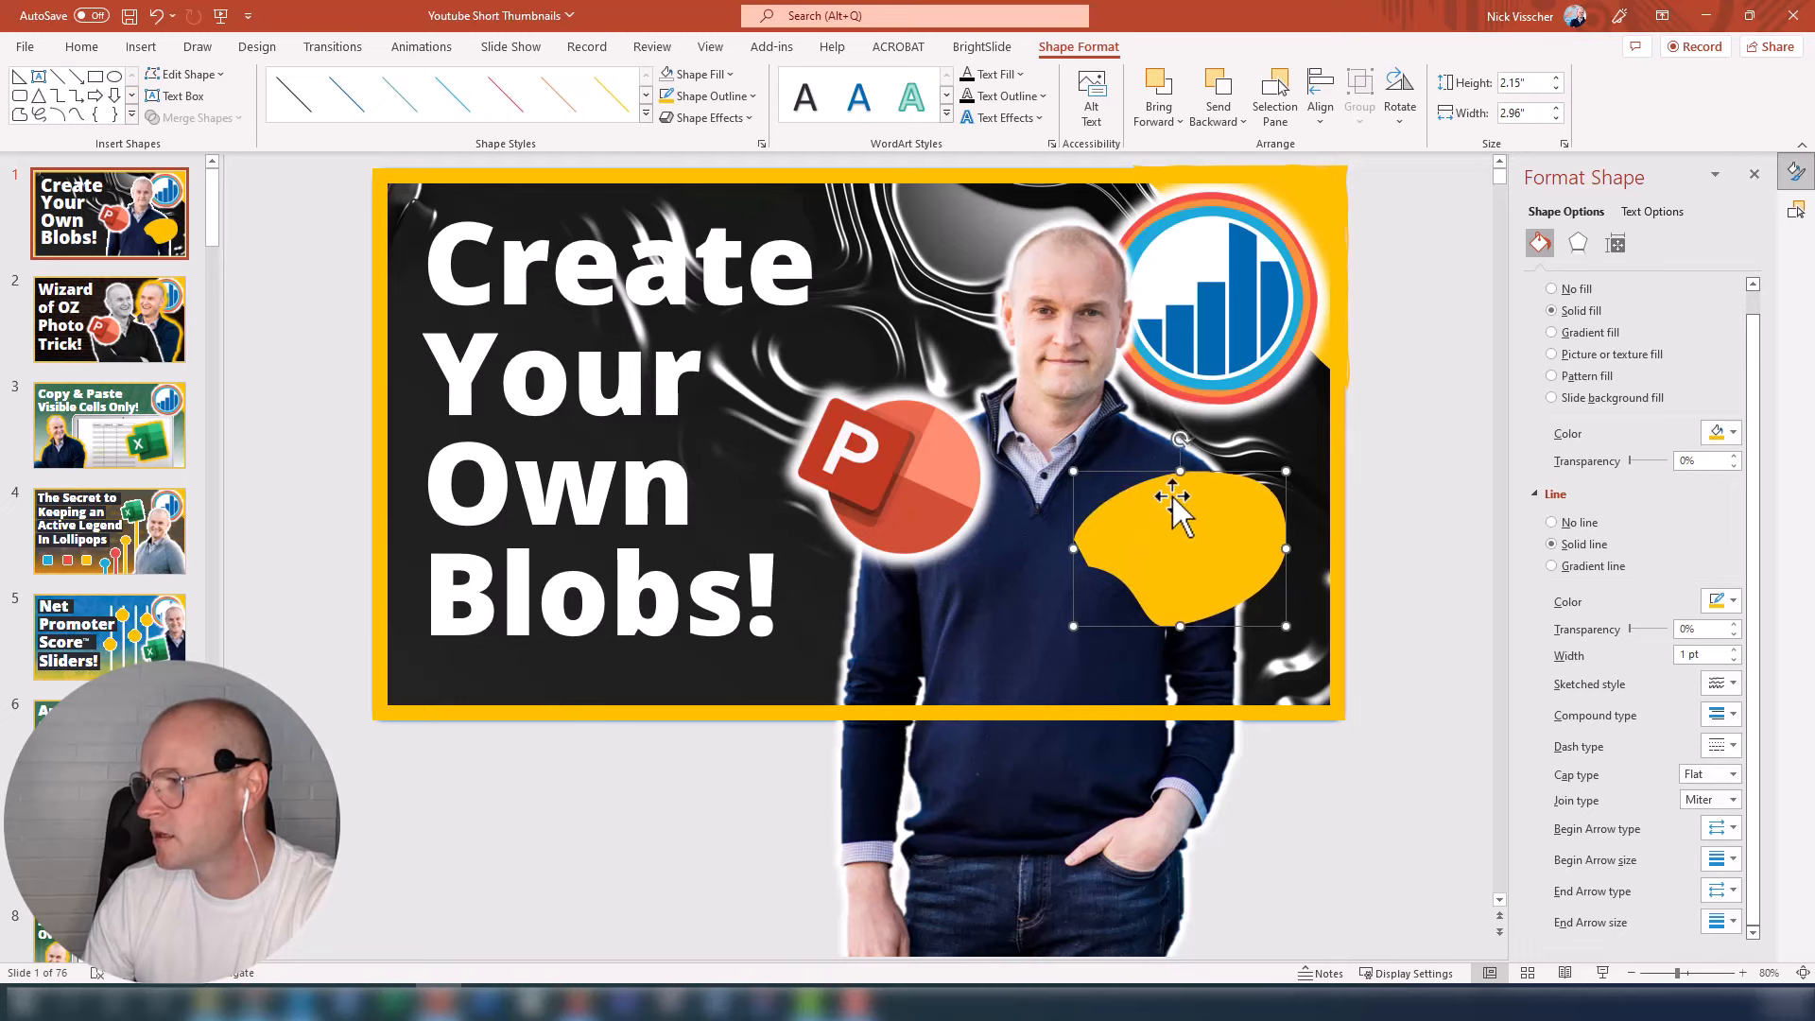
pyautogui.moveTo(1180, 441)
pyautogui.mouseDown()
pyautogui.moveTo(1124, 580)
pyautogui.moveTo(1162, 633)
pyautogui.moveTo(1121, 667)
pyautogui.mouseUp()
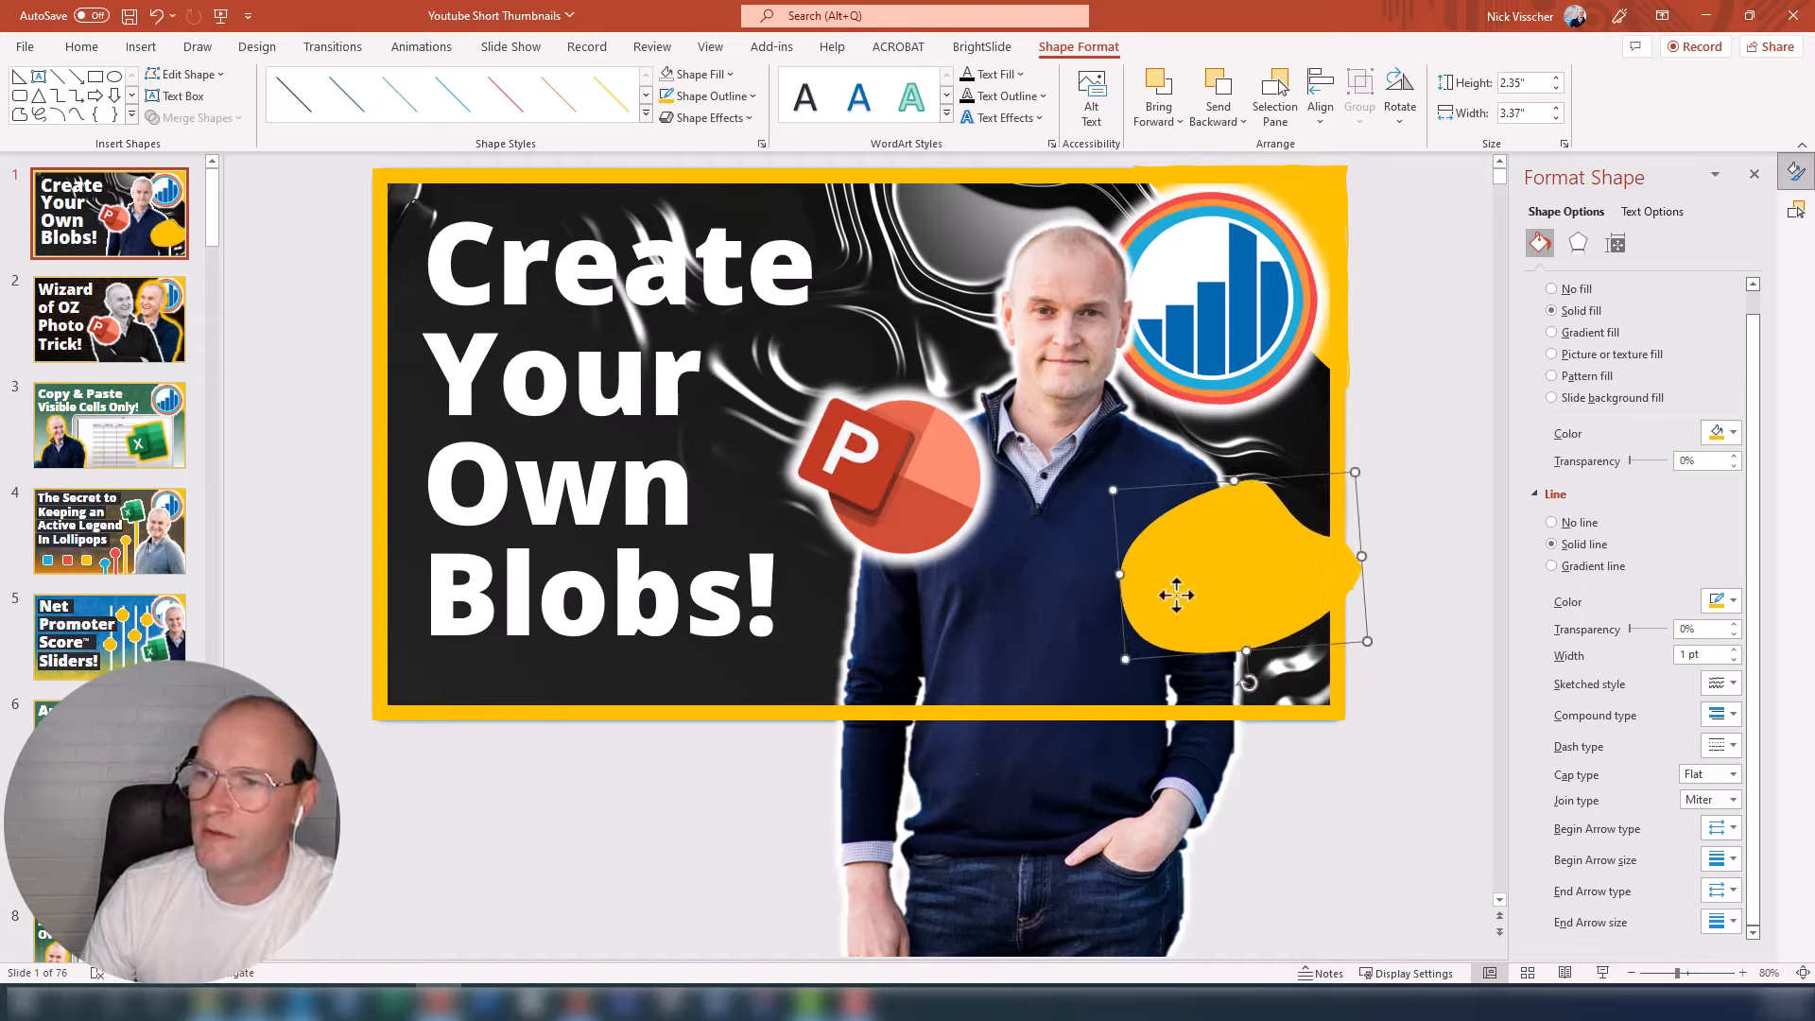
pyautogui.rightClick(1199, 560)
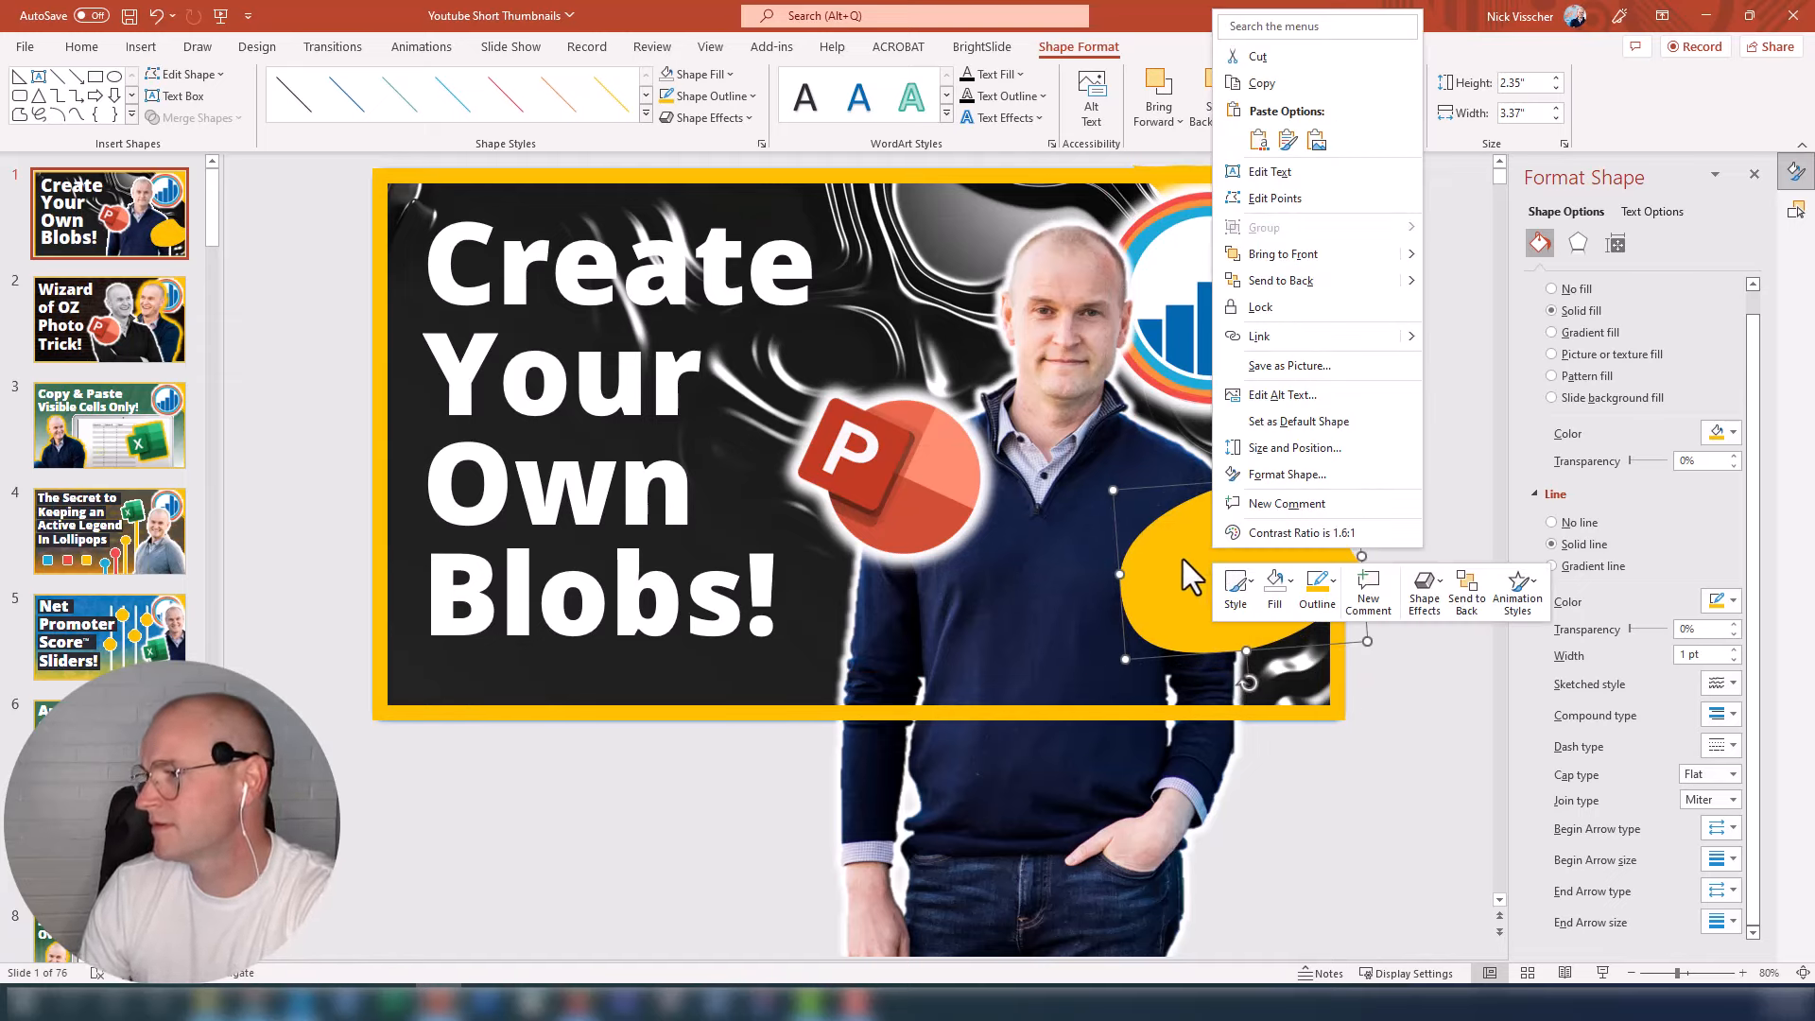
pyautogui.click(1186, 559)
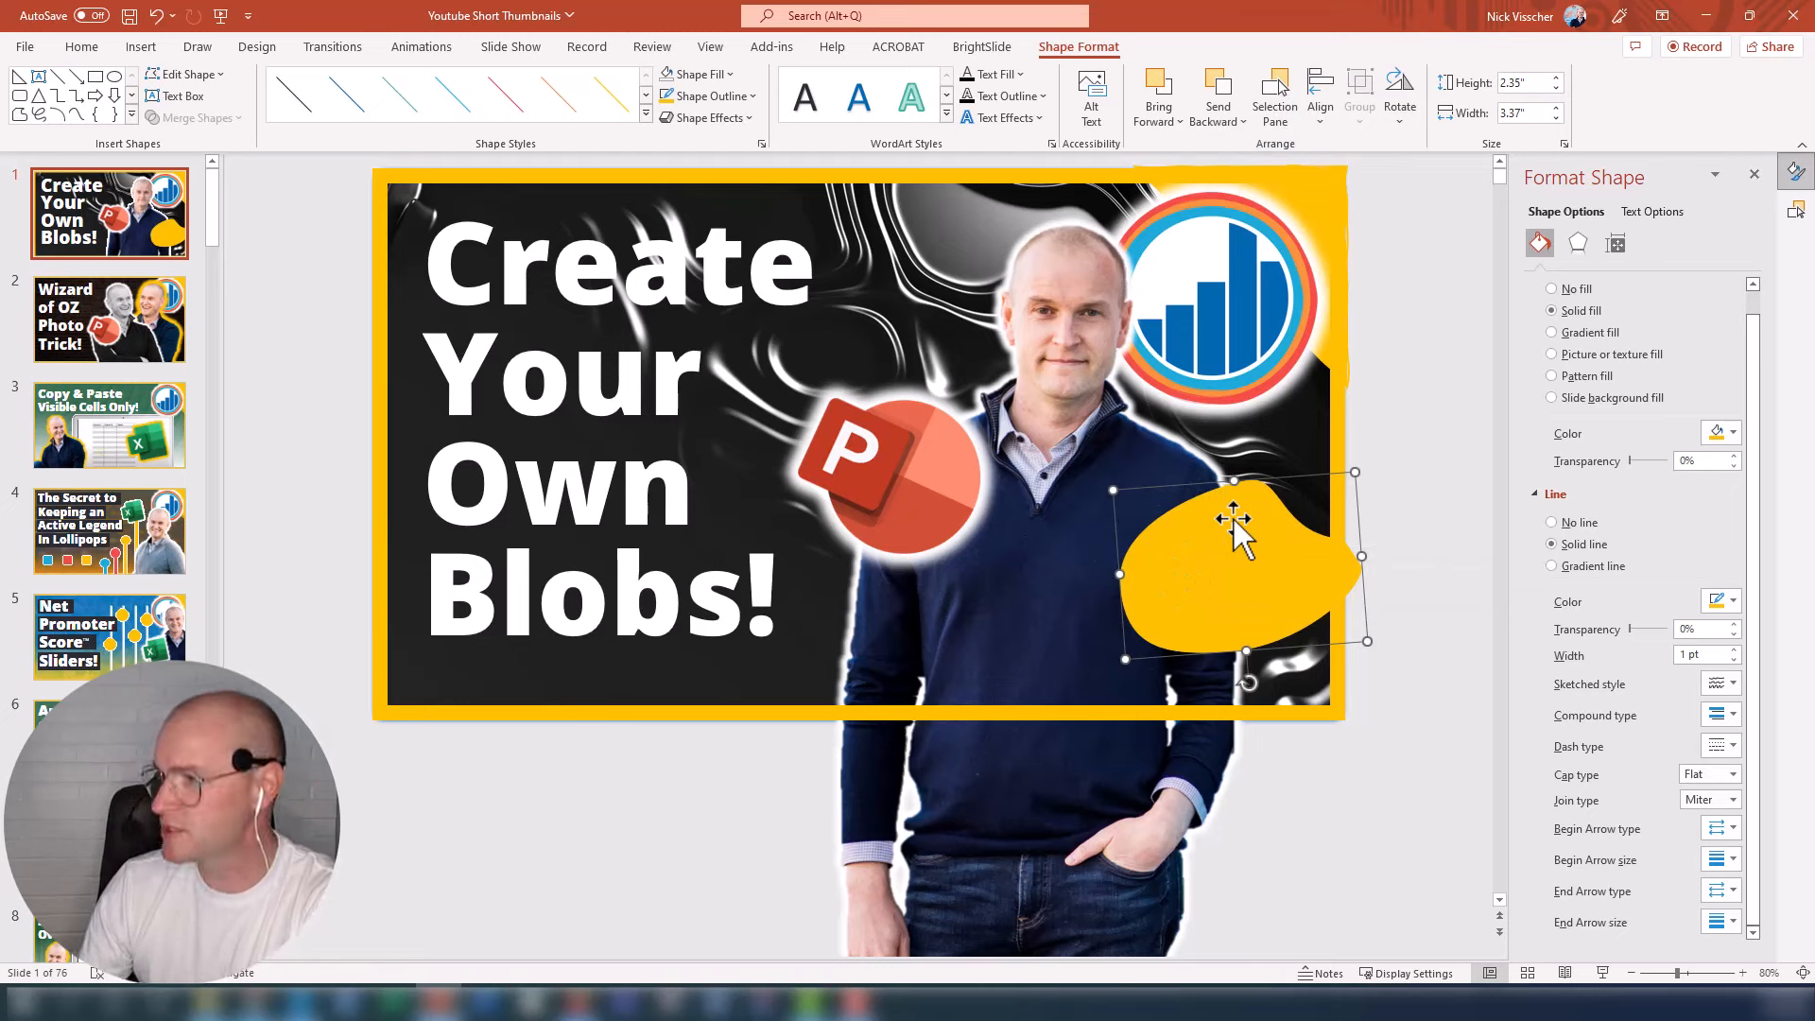
# Step: Undo the recent blob reshaping and nudge the blob slightly left
pyautogui.click(158, 19)
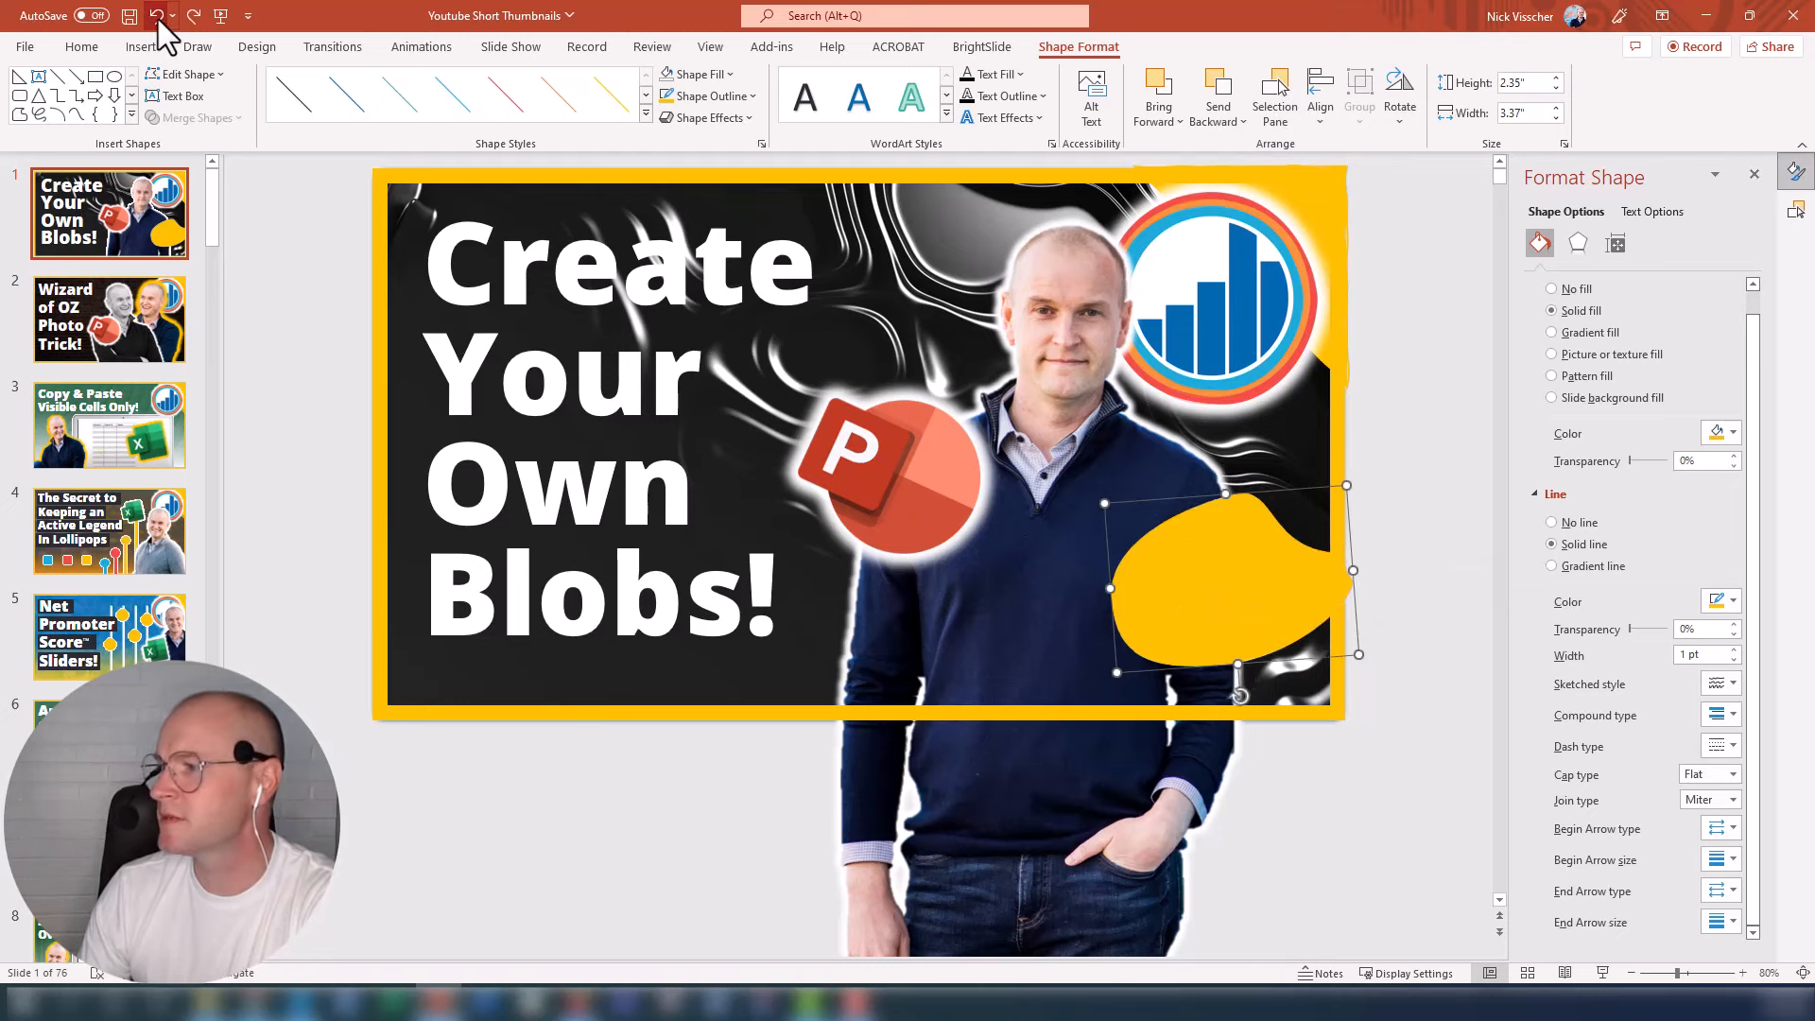
pyautogui.click(158, 19)
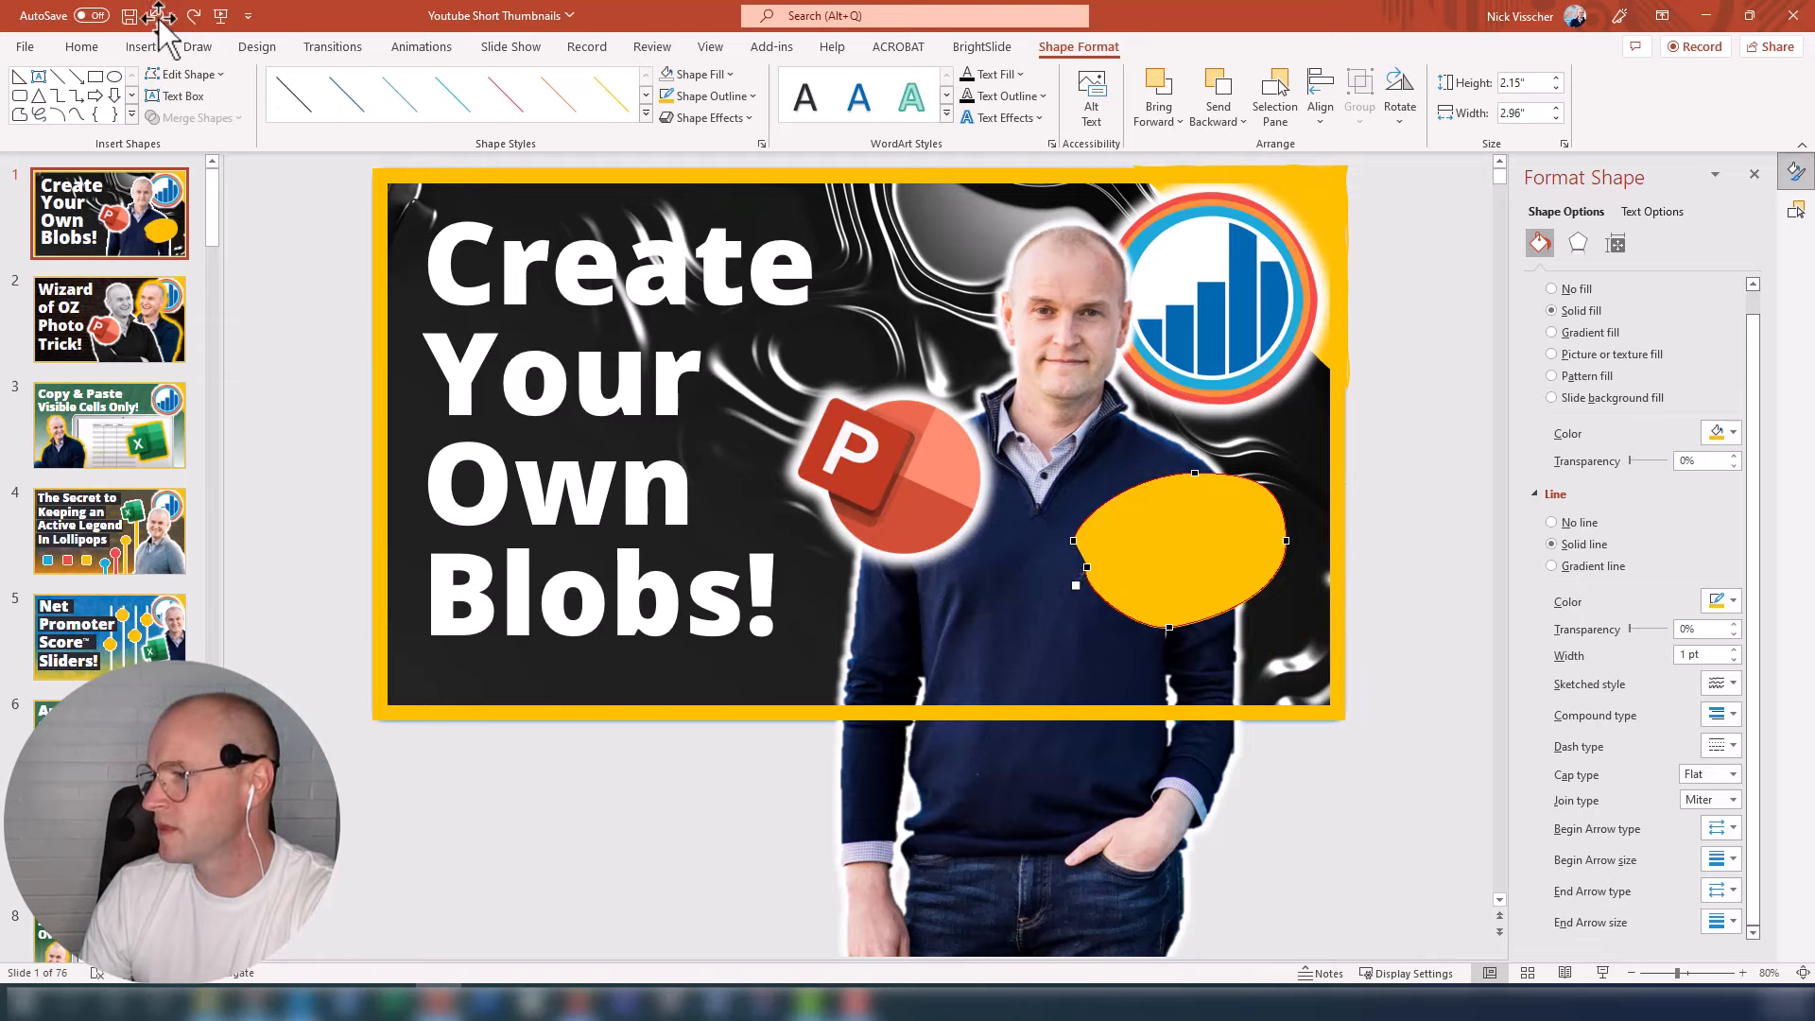
pyautogui.click(157, 19)
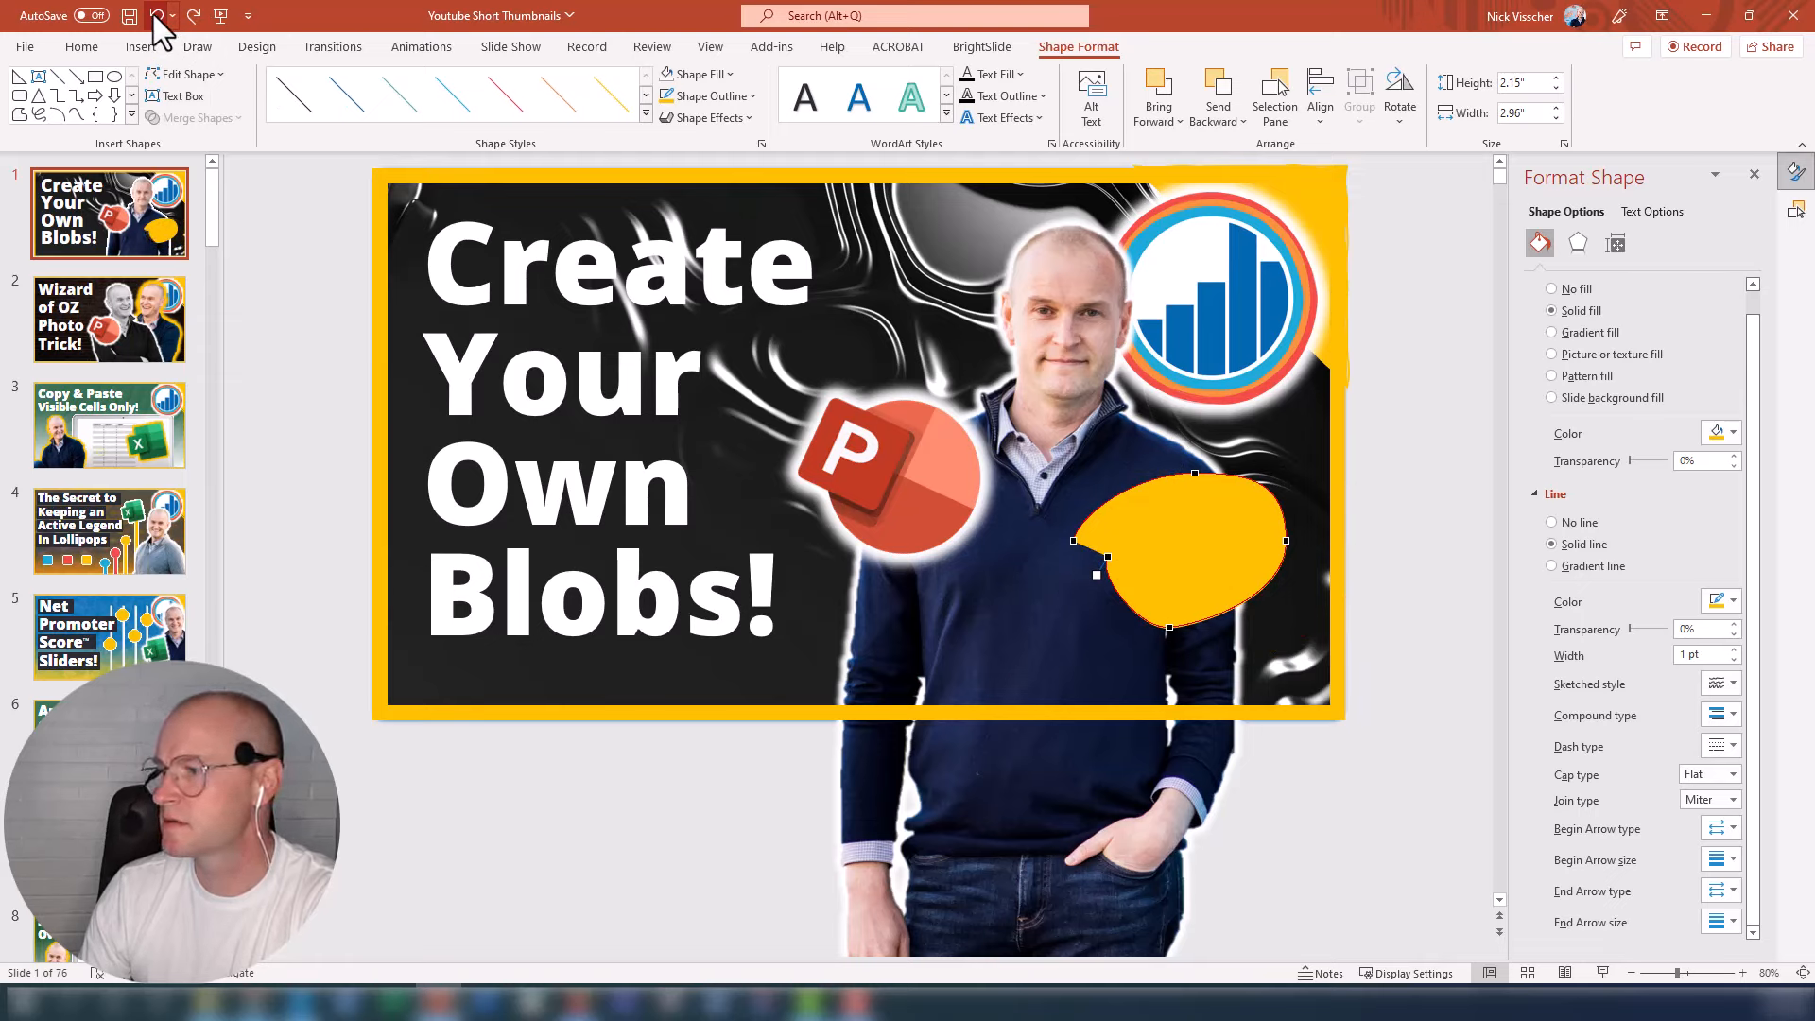
pyautogui.click(158, 19)
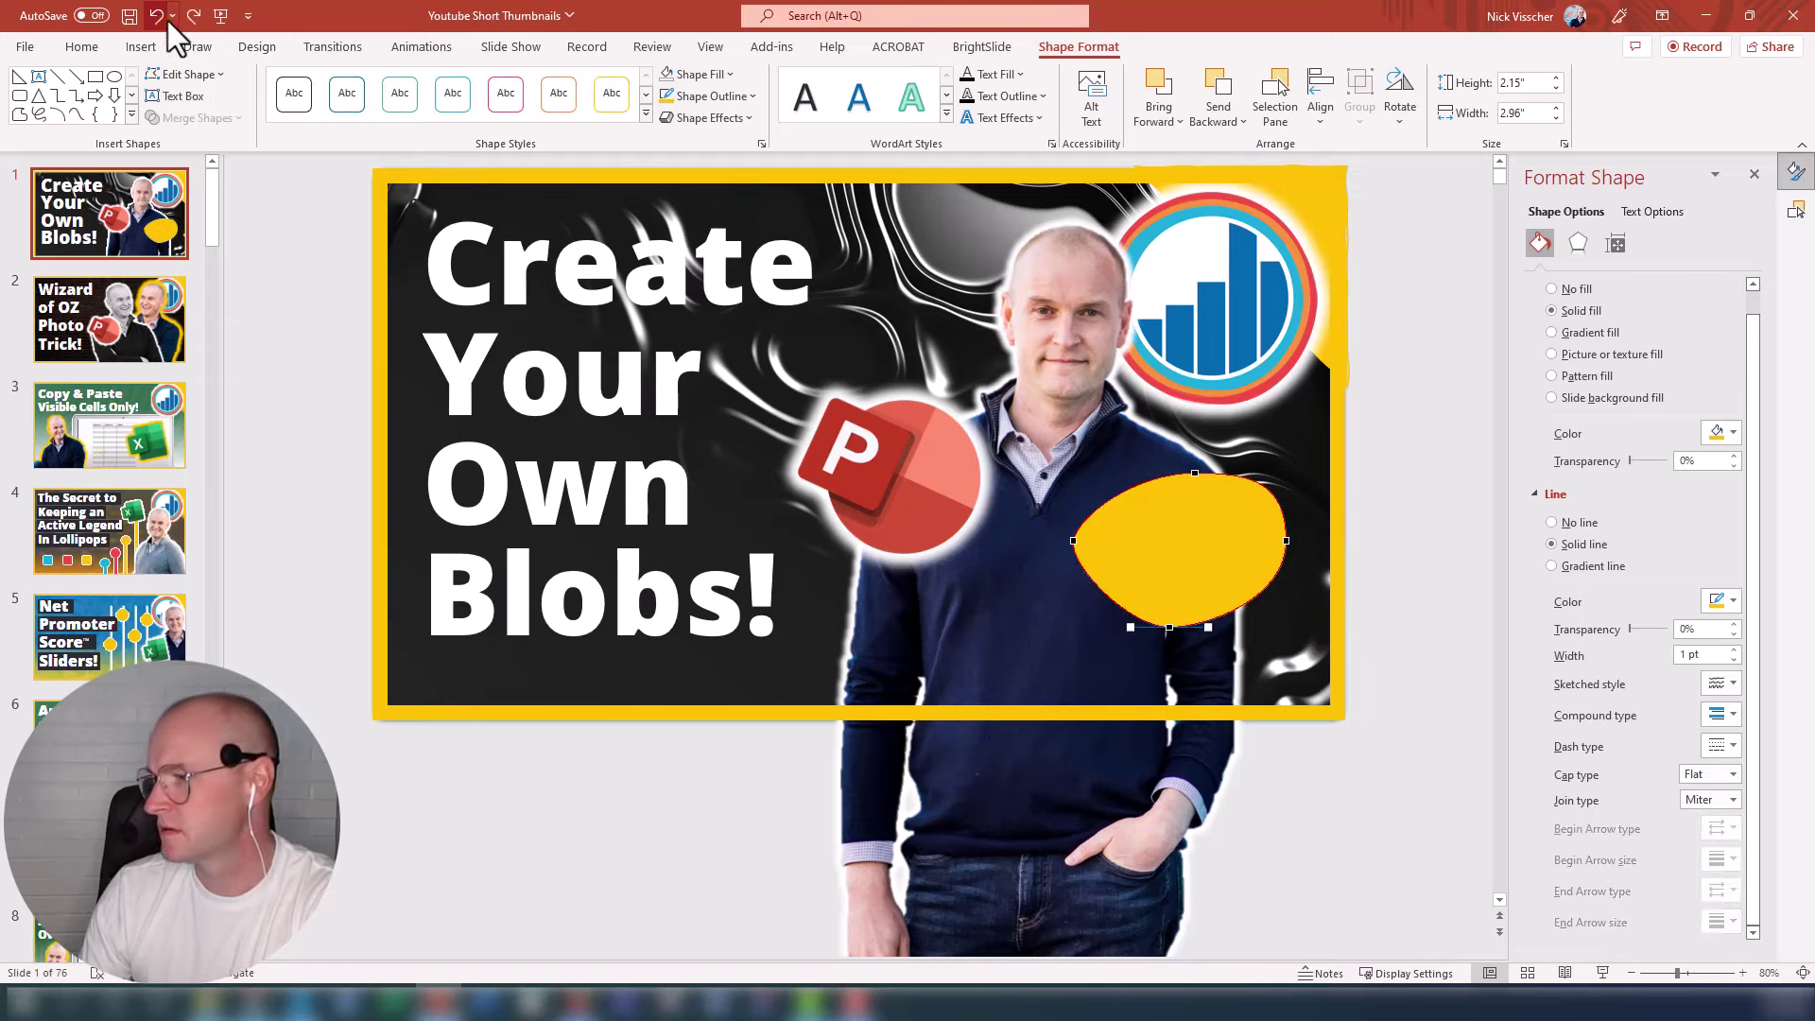
pyautogui.click(1413, 563)
pyautogui.click(1222, 546)
pyautogui.moveTo(1228, 550); pyautogui.dragTo(1203, 556)
# Step: Edit points to flatten the blob's top and soften its right-side curve
pyautogui.rightClick(1135, 525)
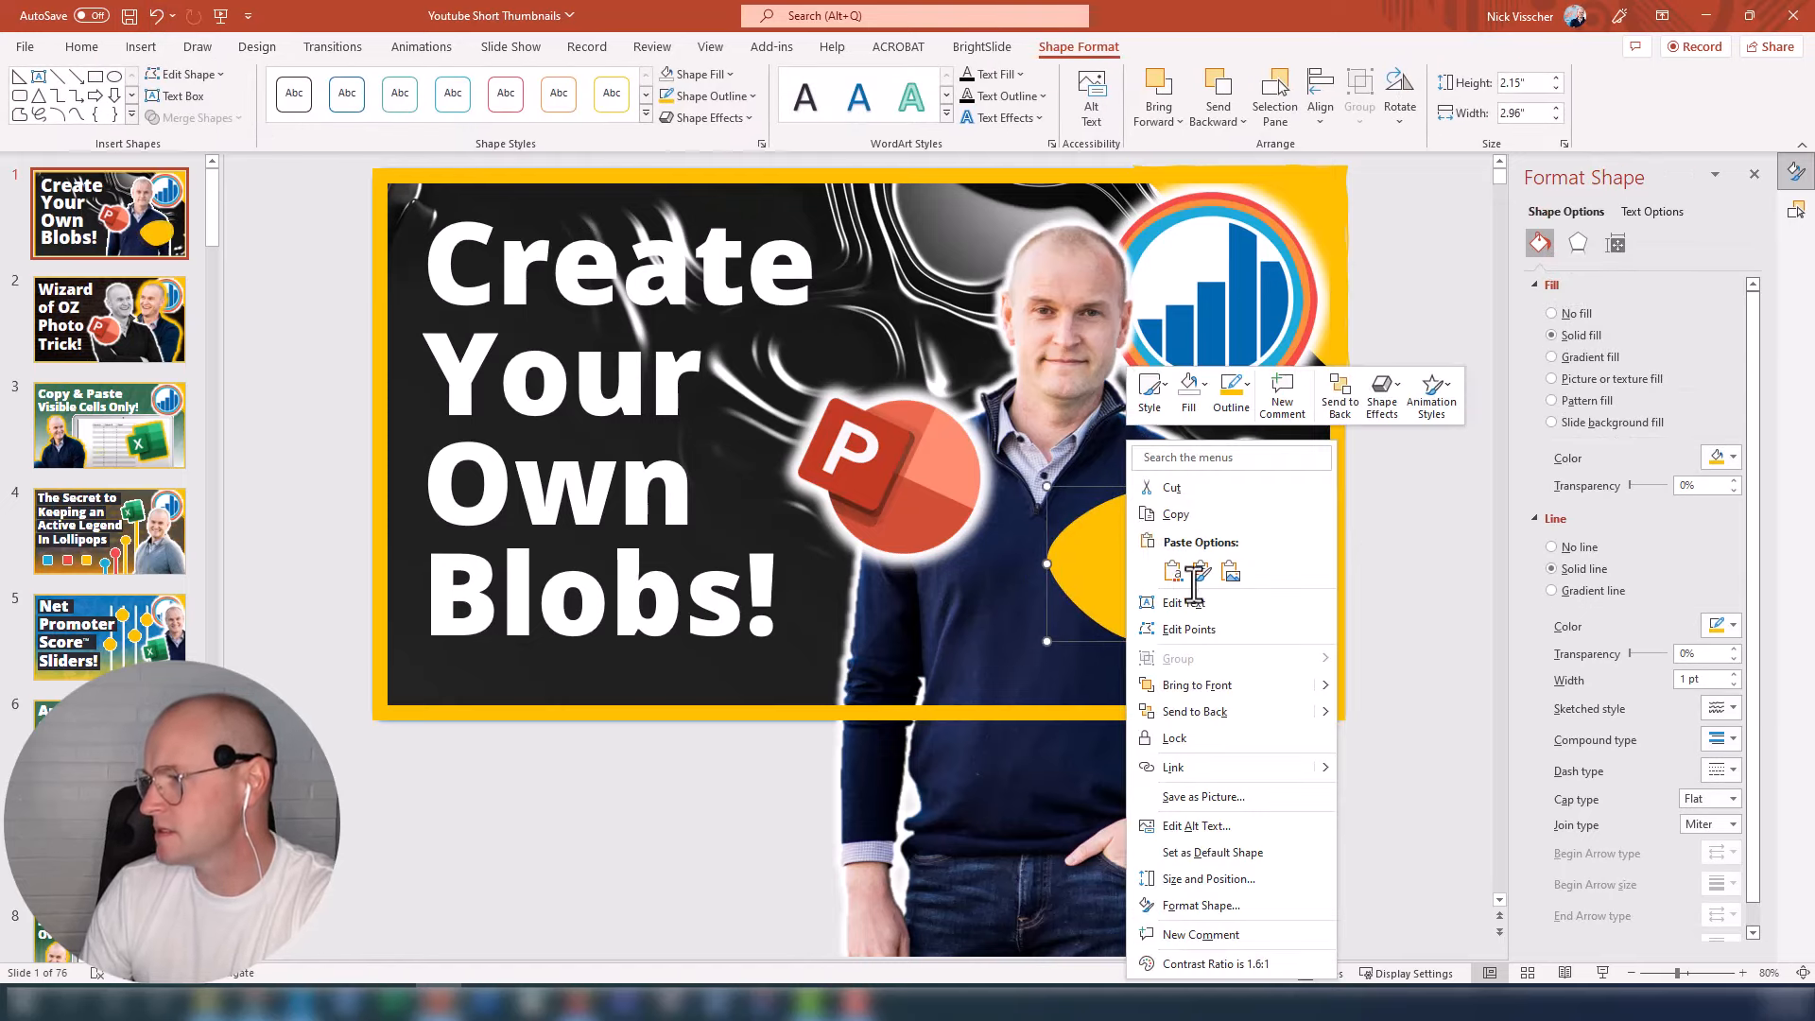
pyautogui.click(1199, 628)
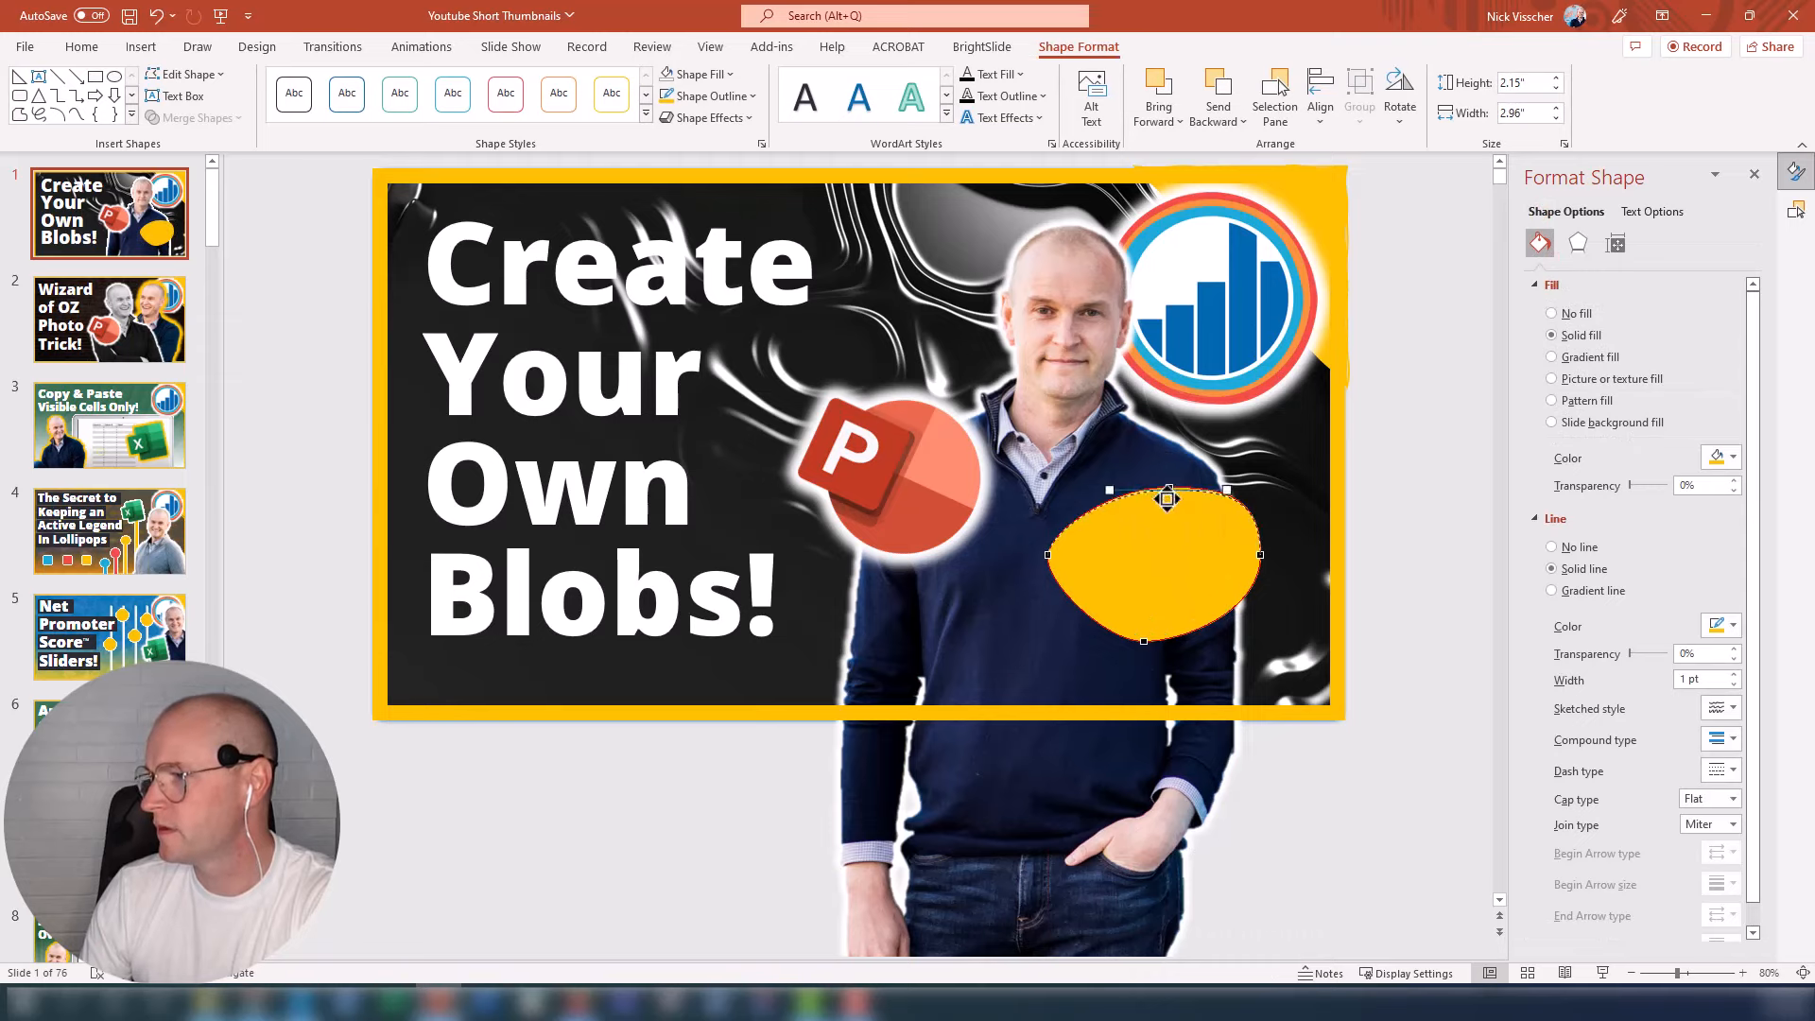
pyautogui.moveTo(1167, 499); pyautogui.dragTo(1117, 456)
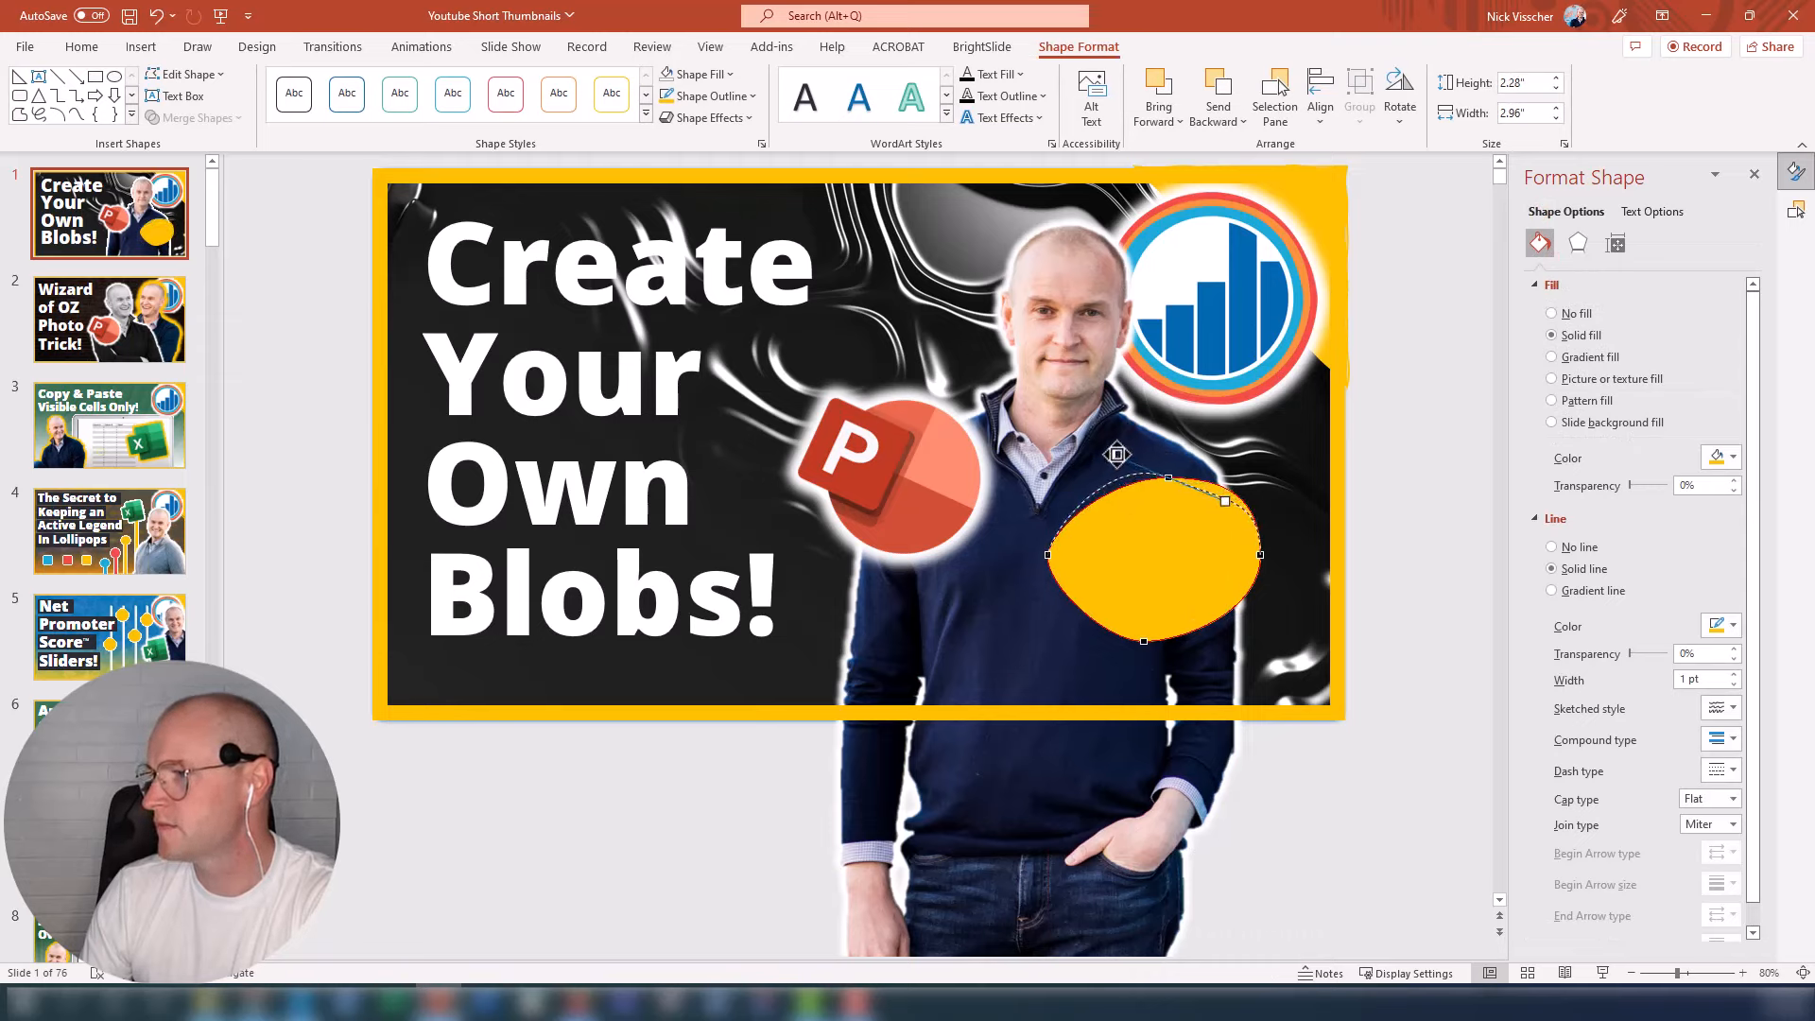
pyautogui.click(1259, 556)
pyautogui.moveTo(1253, 604); pyautogui.dragTo(1232, 611)
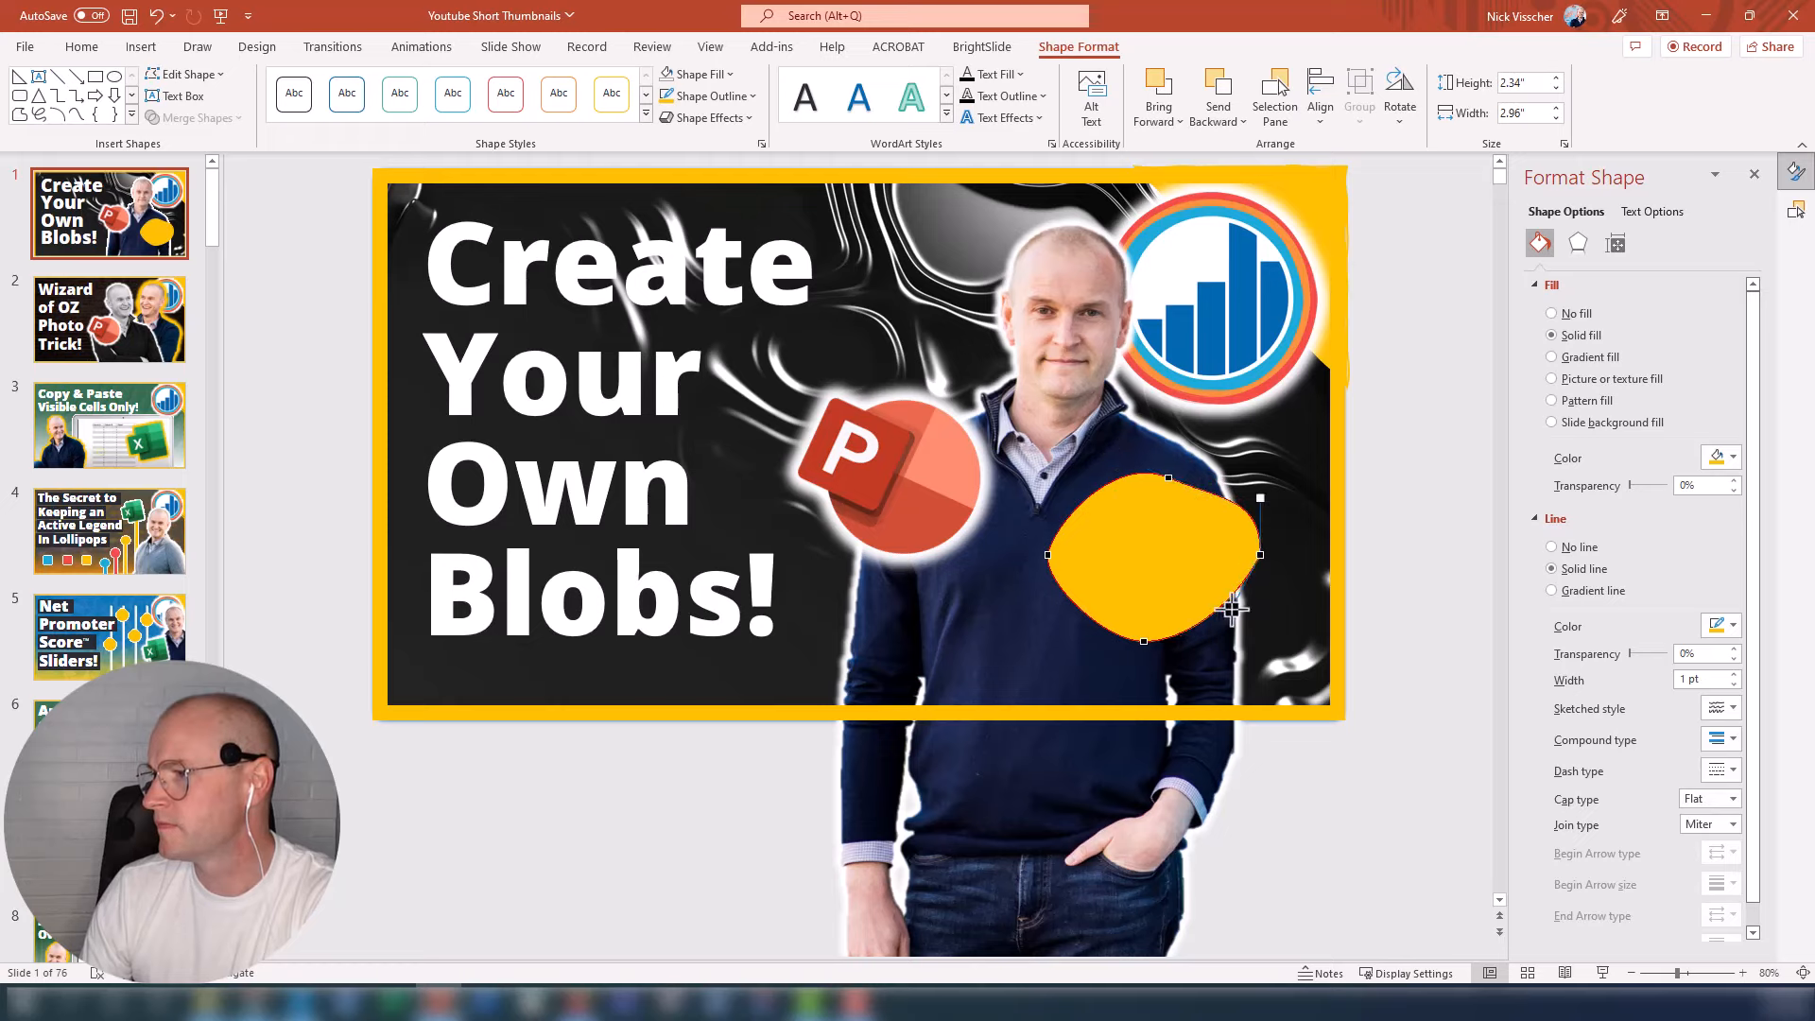
# Step: Shift the blob slightly right and shrink it from the top-left corner
pyautogui.click(1379, 593)
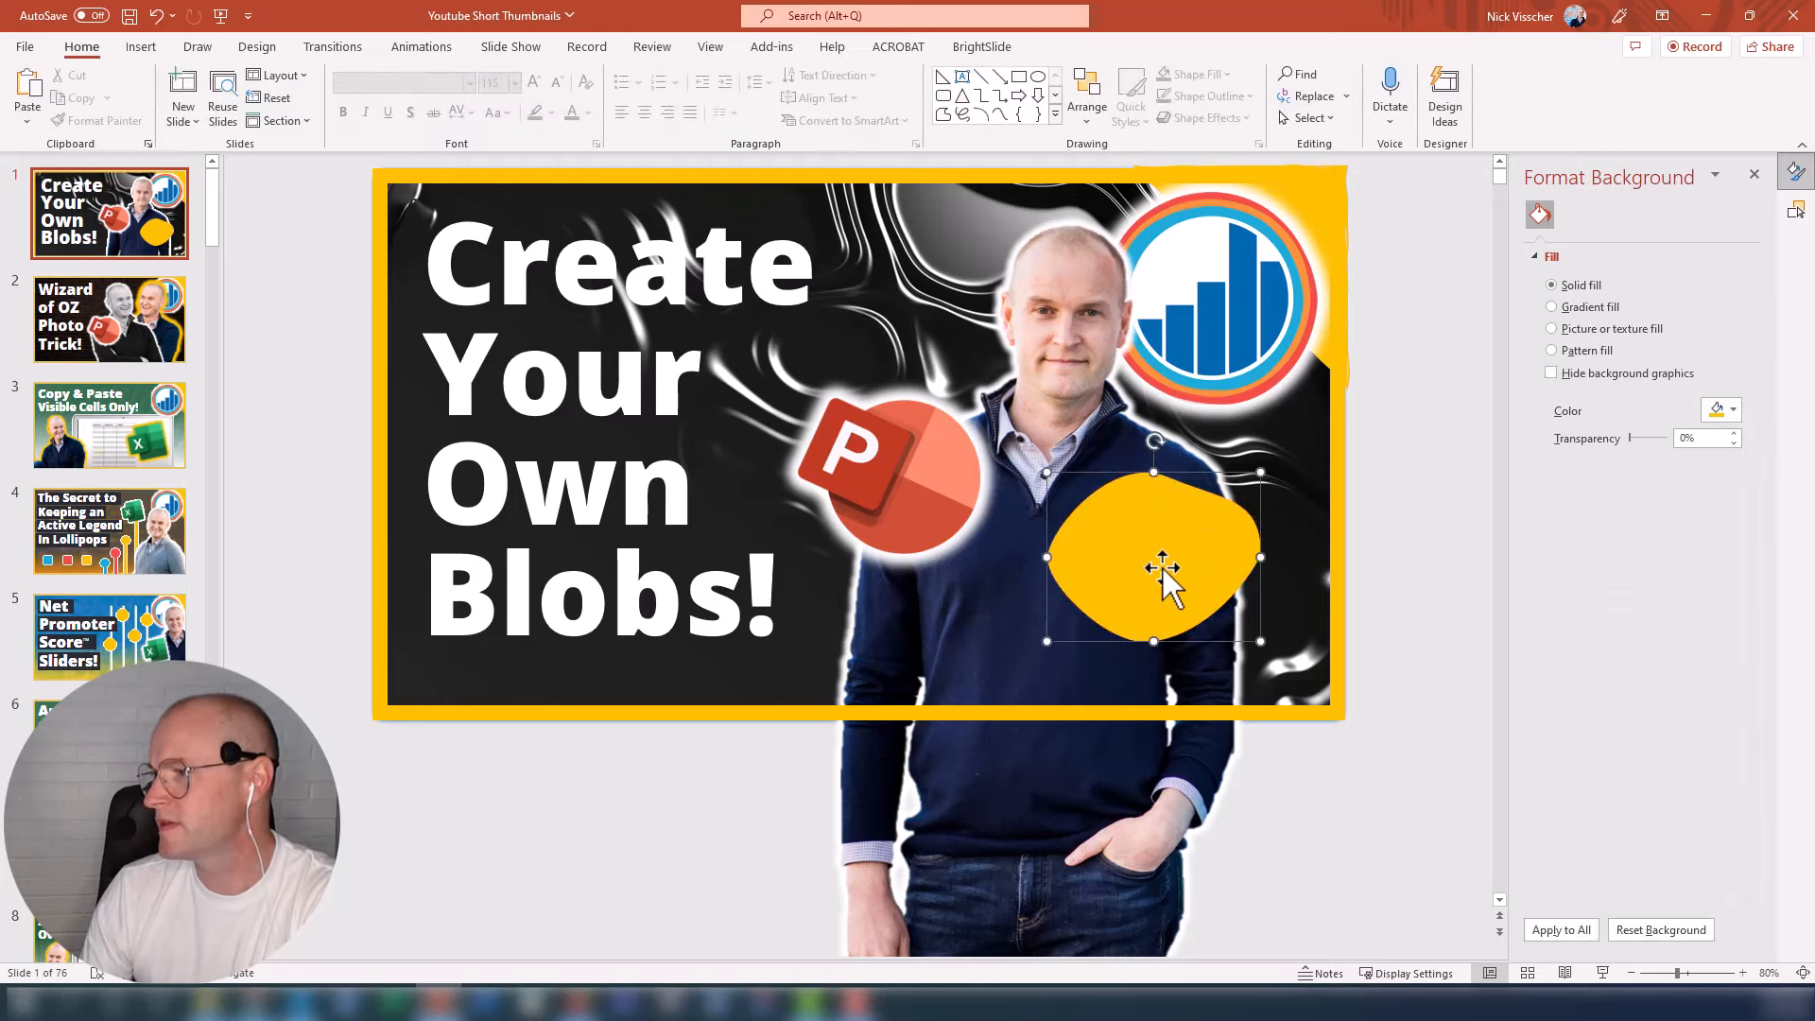
pyautogui.moveTo(1164, 567); pyautogui.dragTo(1186, 579)
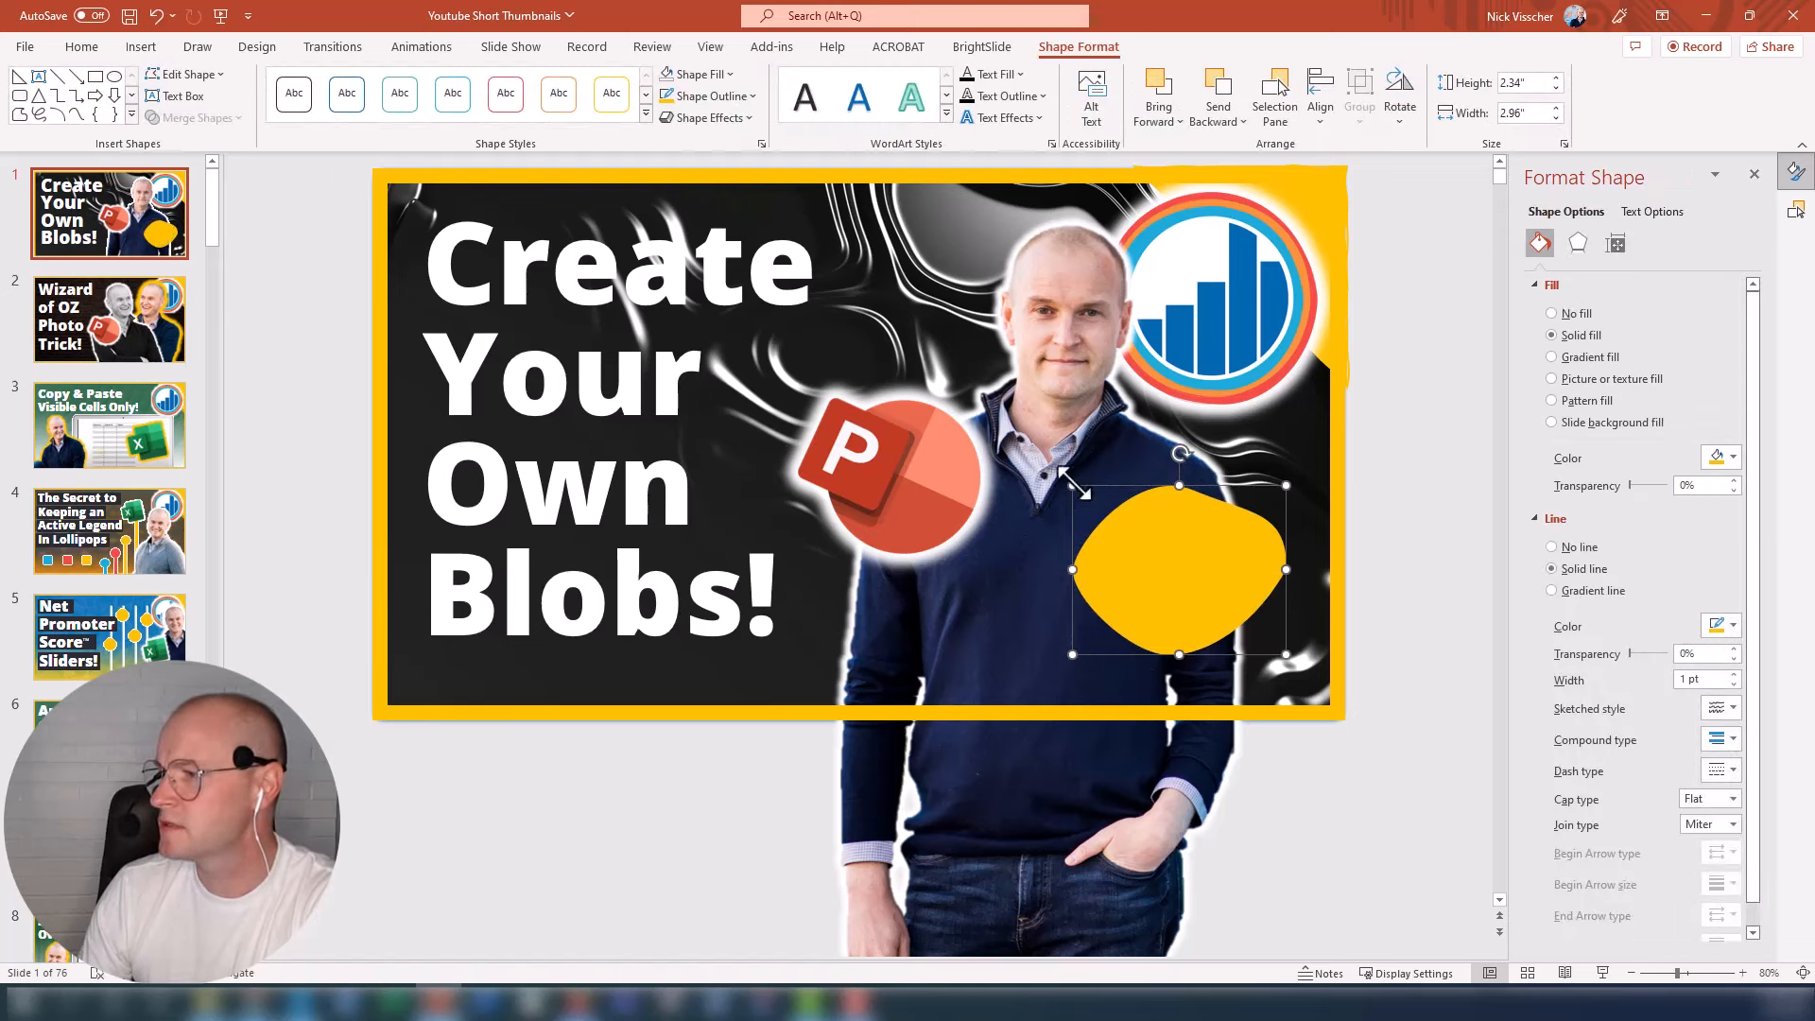
pyautogui.moveTo(1074, 486); pyautogui.dragTo(1081, 500)
# Step: Undo the resize and give the blob a coloured 10 pt glow effect
pyautogui.hotkey('ctrl', 'z')
pyautogui.click(1579, 244)
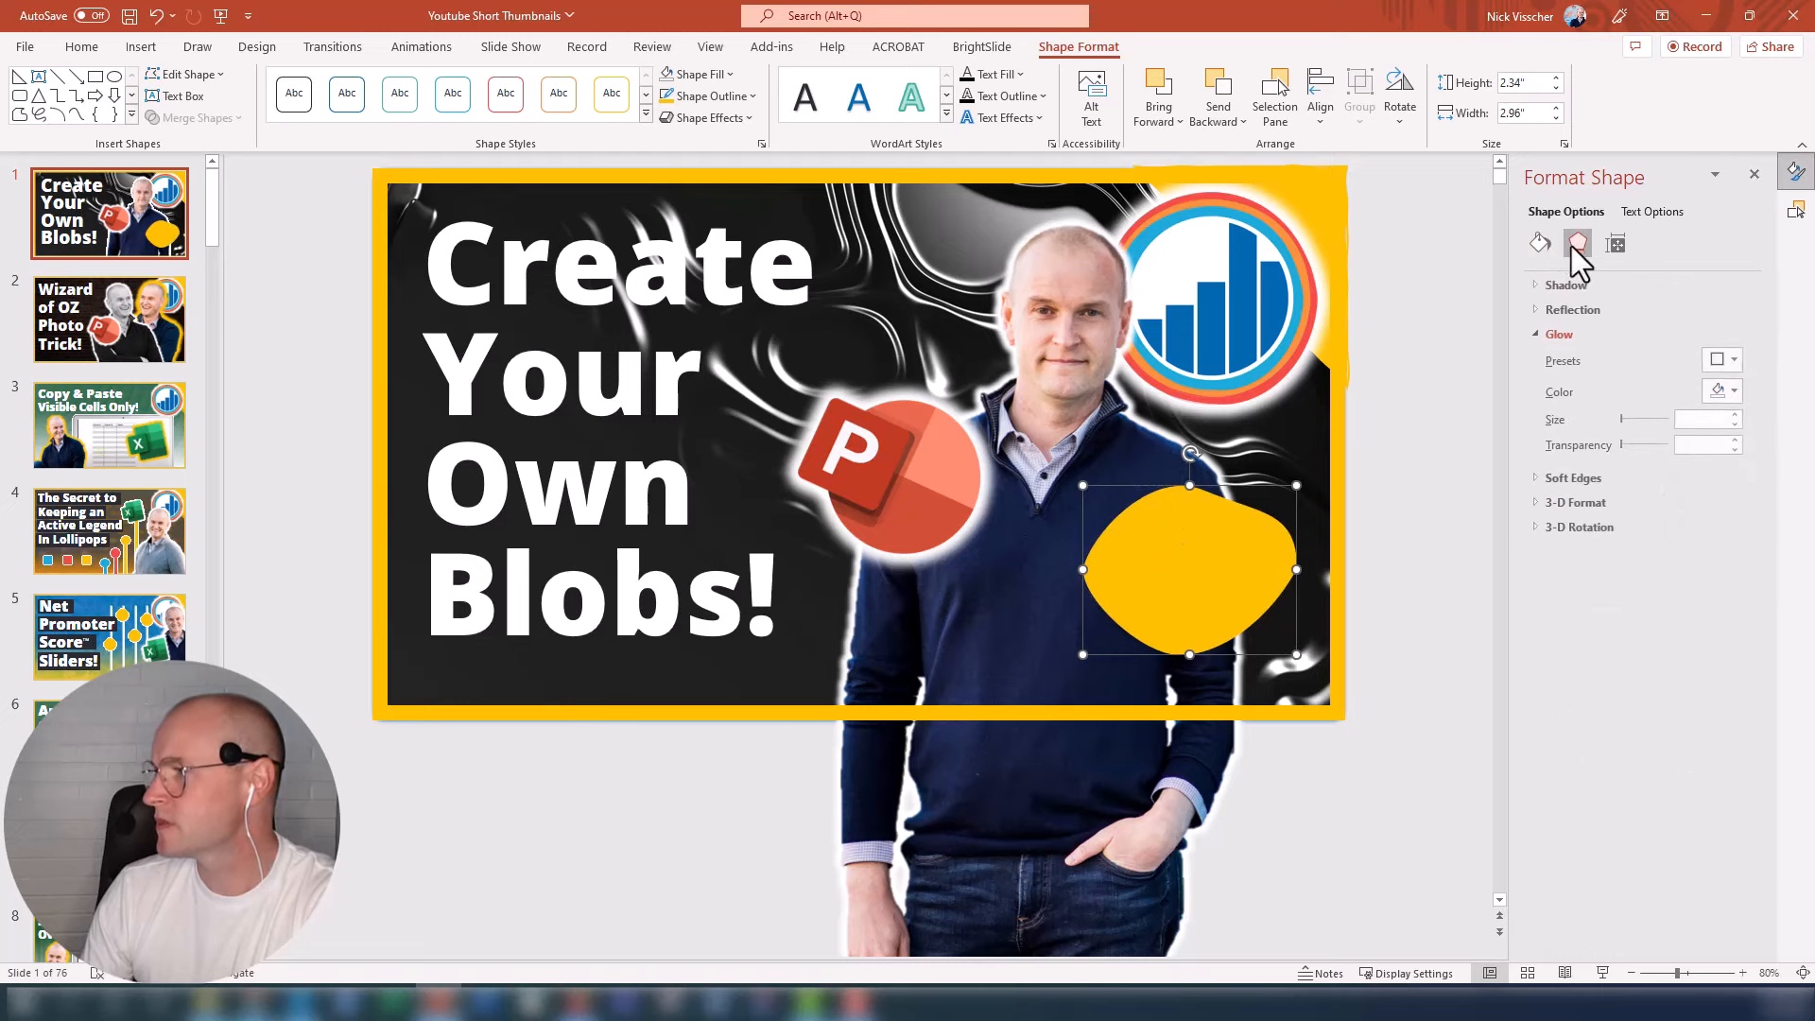
pyautogui.click(1733, 393)
pyautogui.click(1709, 441)
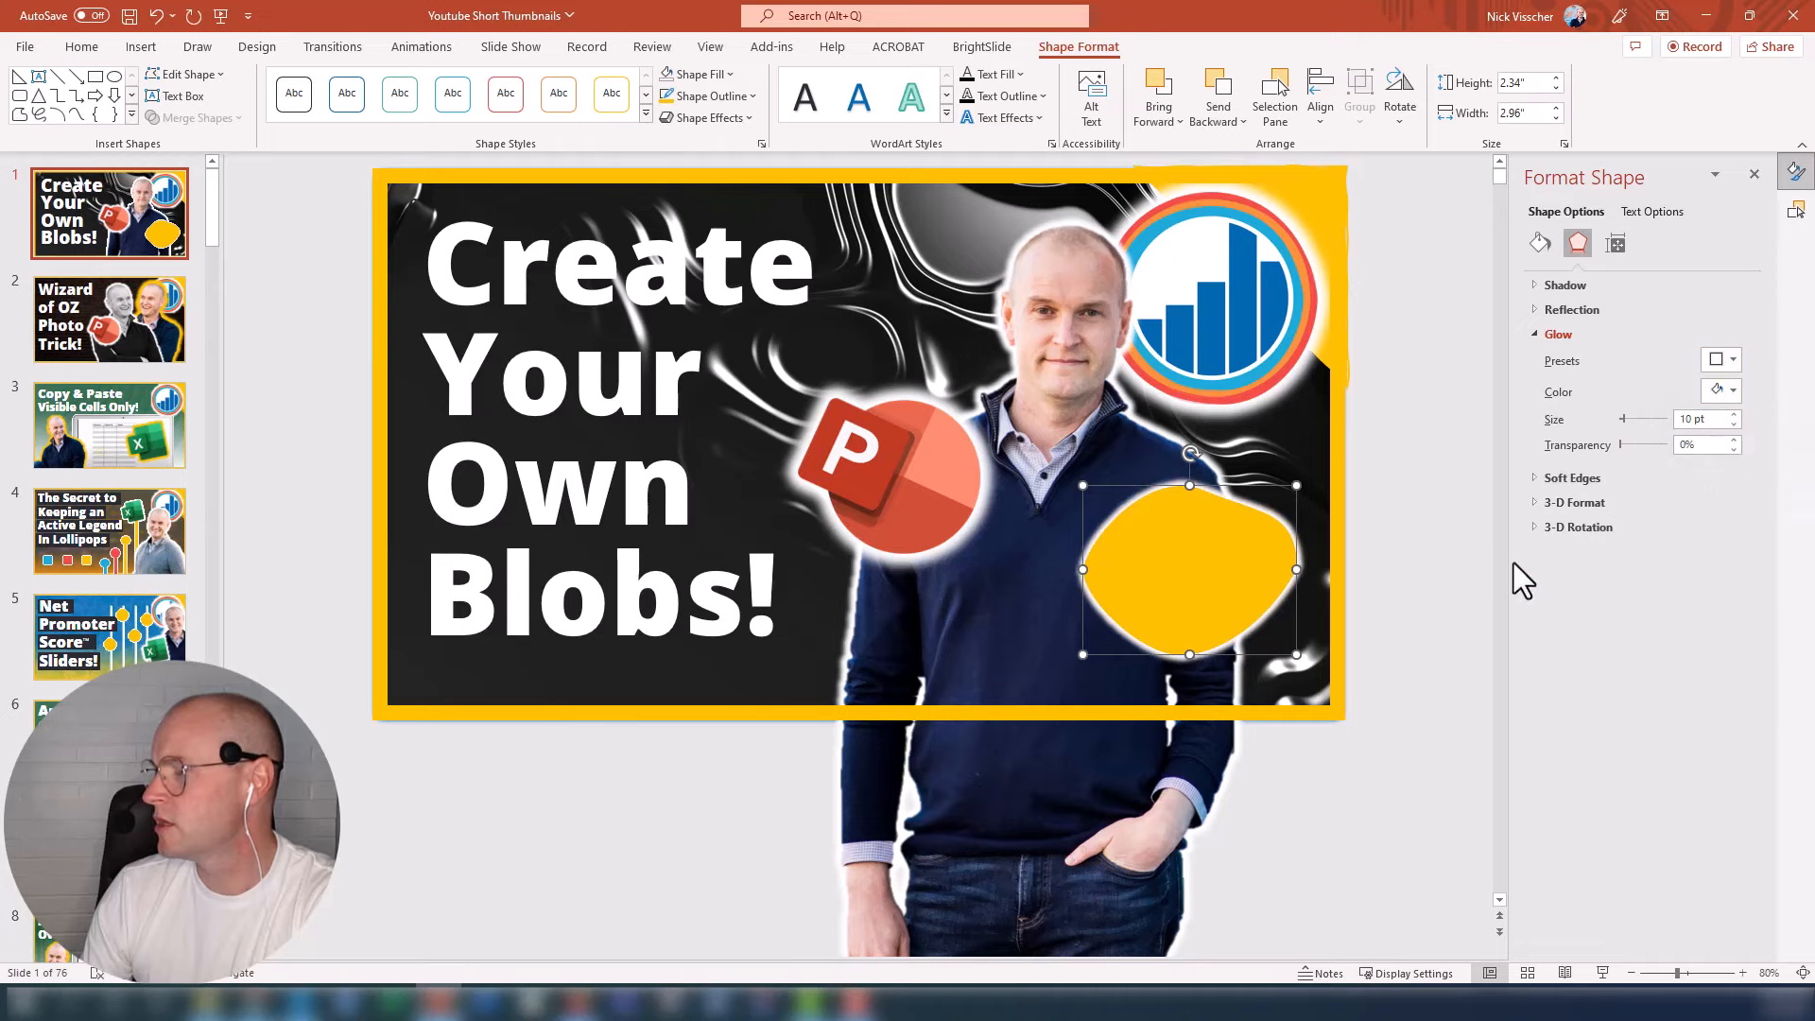
# Step: Make the blob smaller and move it to the slide's lower-left corner
pyautogui.click(1396, 604)
pyautogui.click(1291, 489)
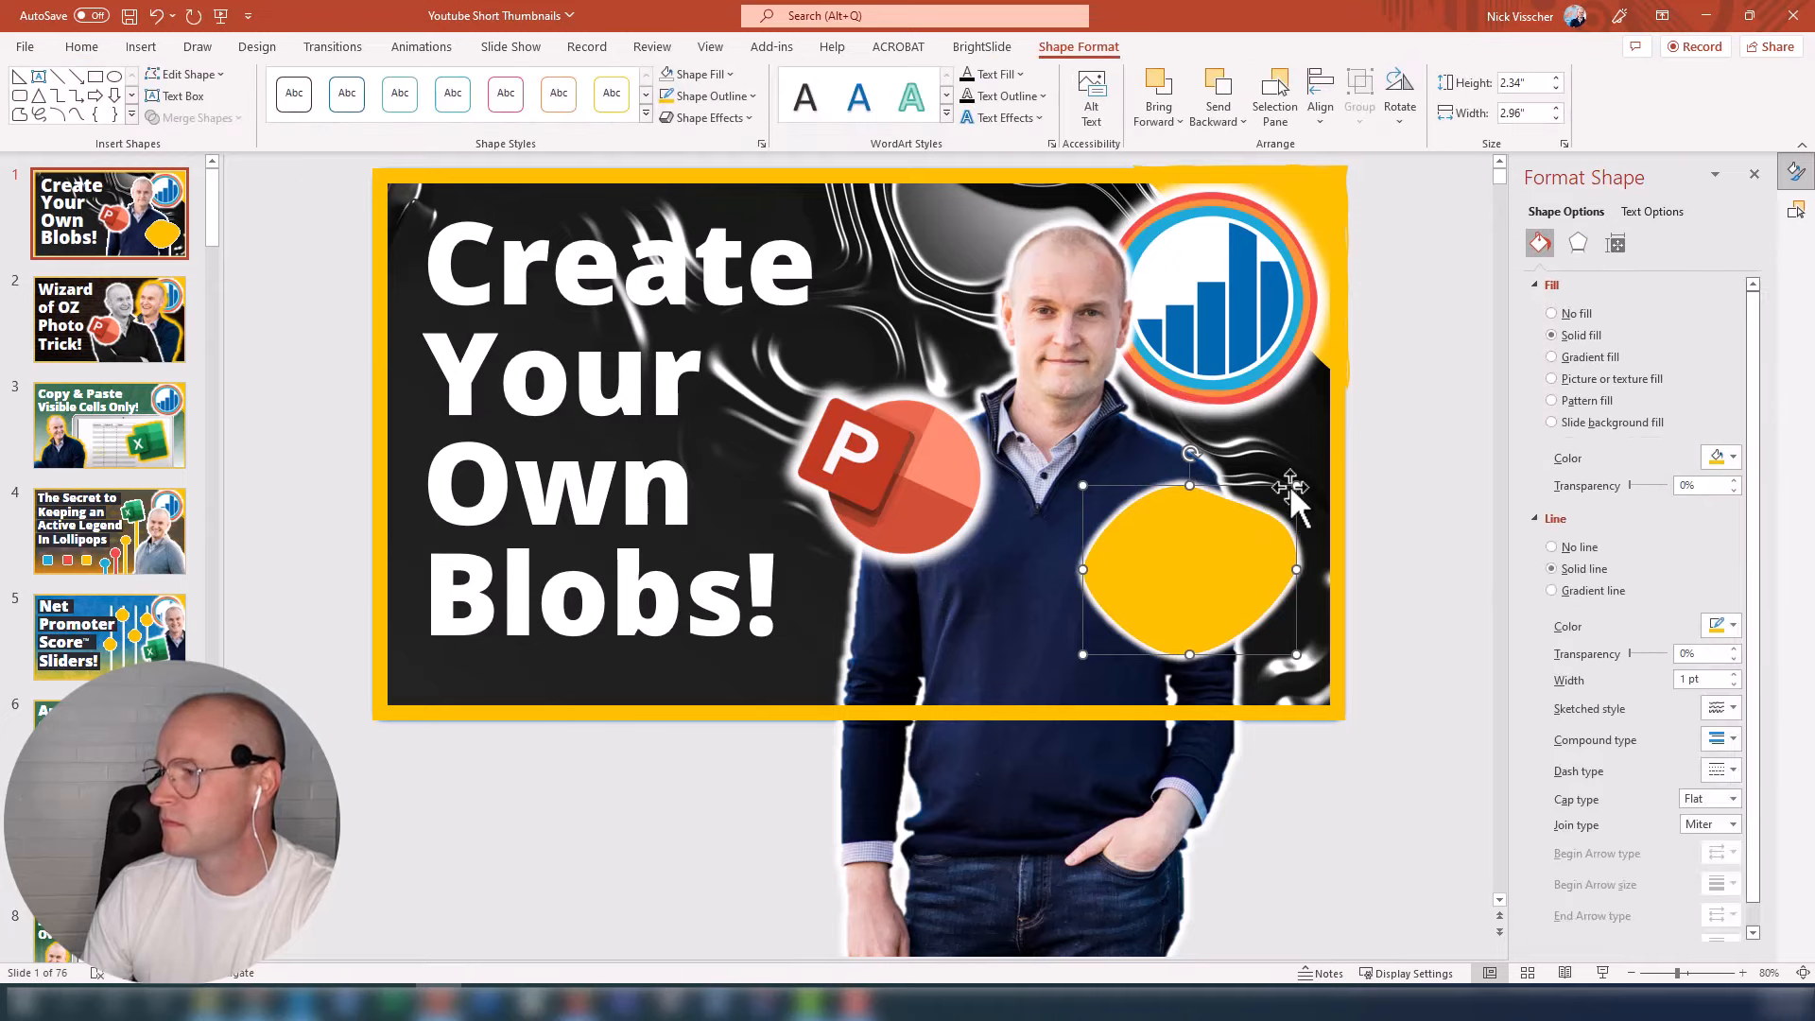
pyautogui.moveTo(1291, 483); pyautogui.dragTo(1142, 579)
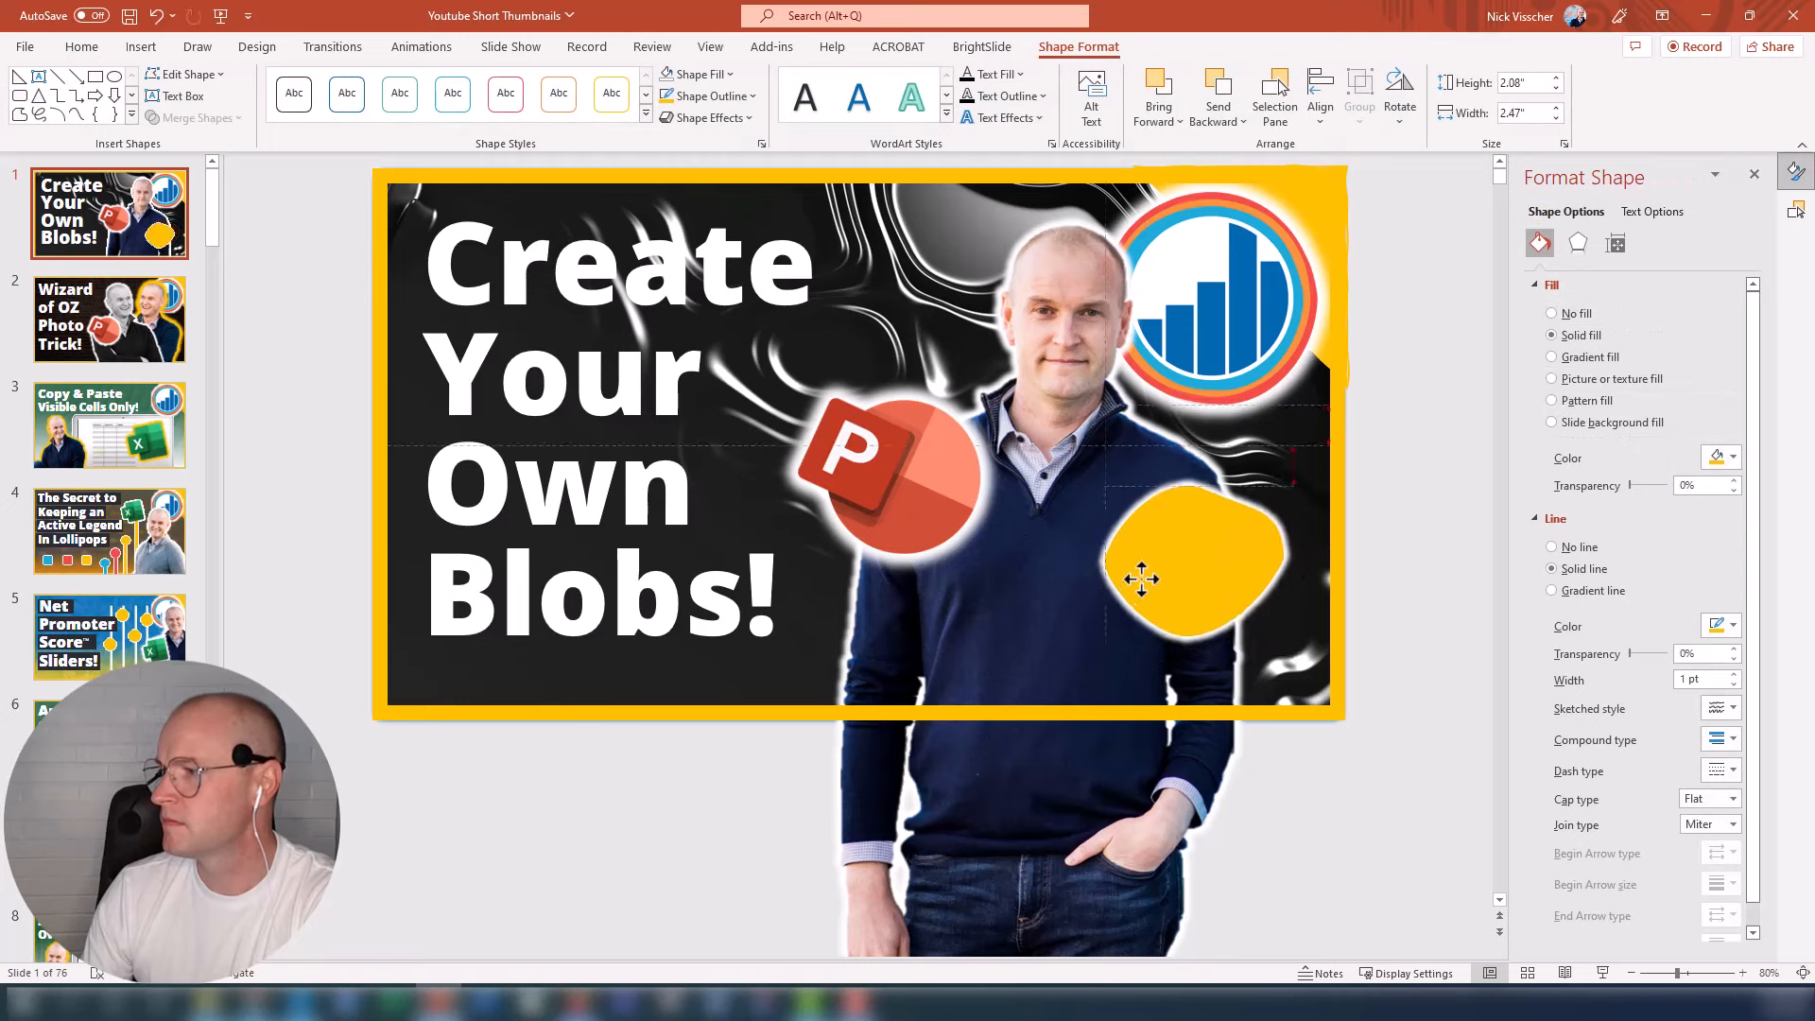
pyautogui.moveTo(1142, 579)
pyautogui.mouseDown()
pyautogui.moveTo(463, 724)
pyautogui.moveTo(837, 690)
pyautogui.mouseUp()
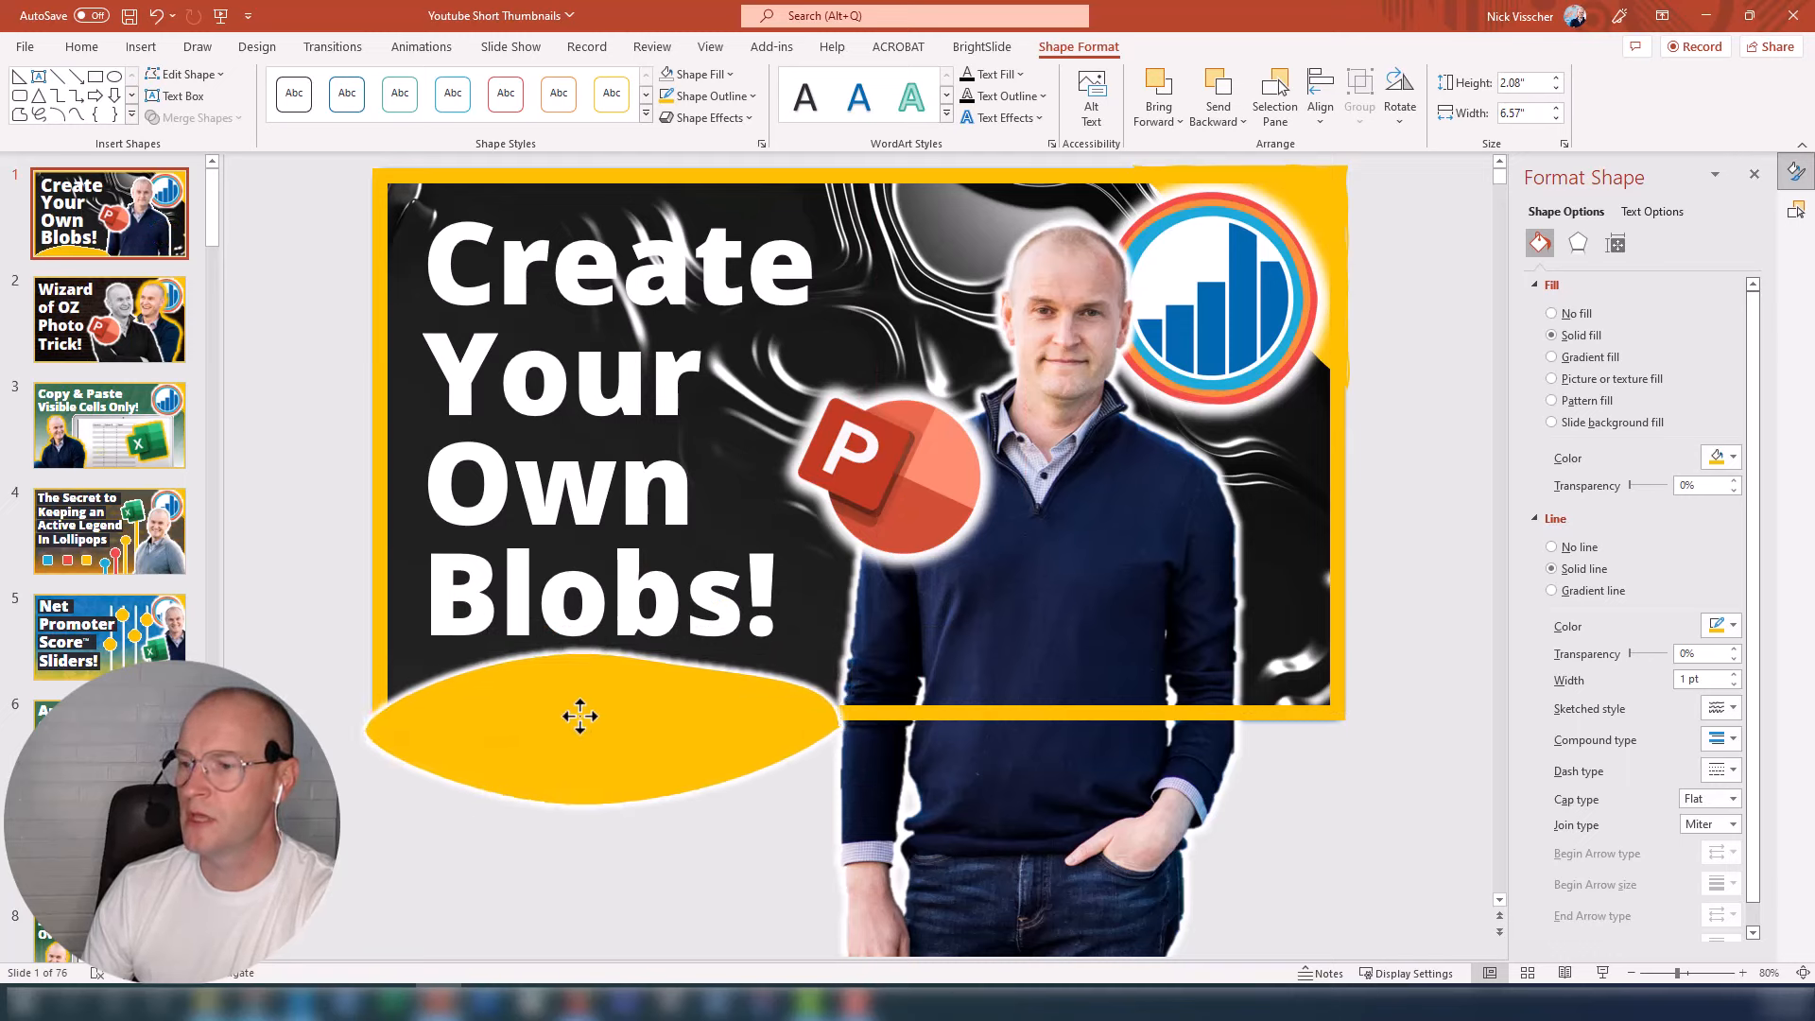
# Step: Stretch and flatten the blob into a thin wide underline shape
pyautogui.press('Delete')
pyautogui.moveTo(614, 666)
pyautogui.mouseDown()
pyautogui.moveTo(612, 688)
pyautogui.moveTo(594, 669)
pyautogui.mouseUp()
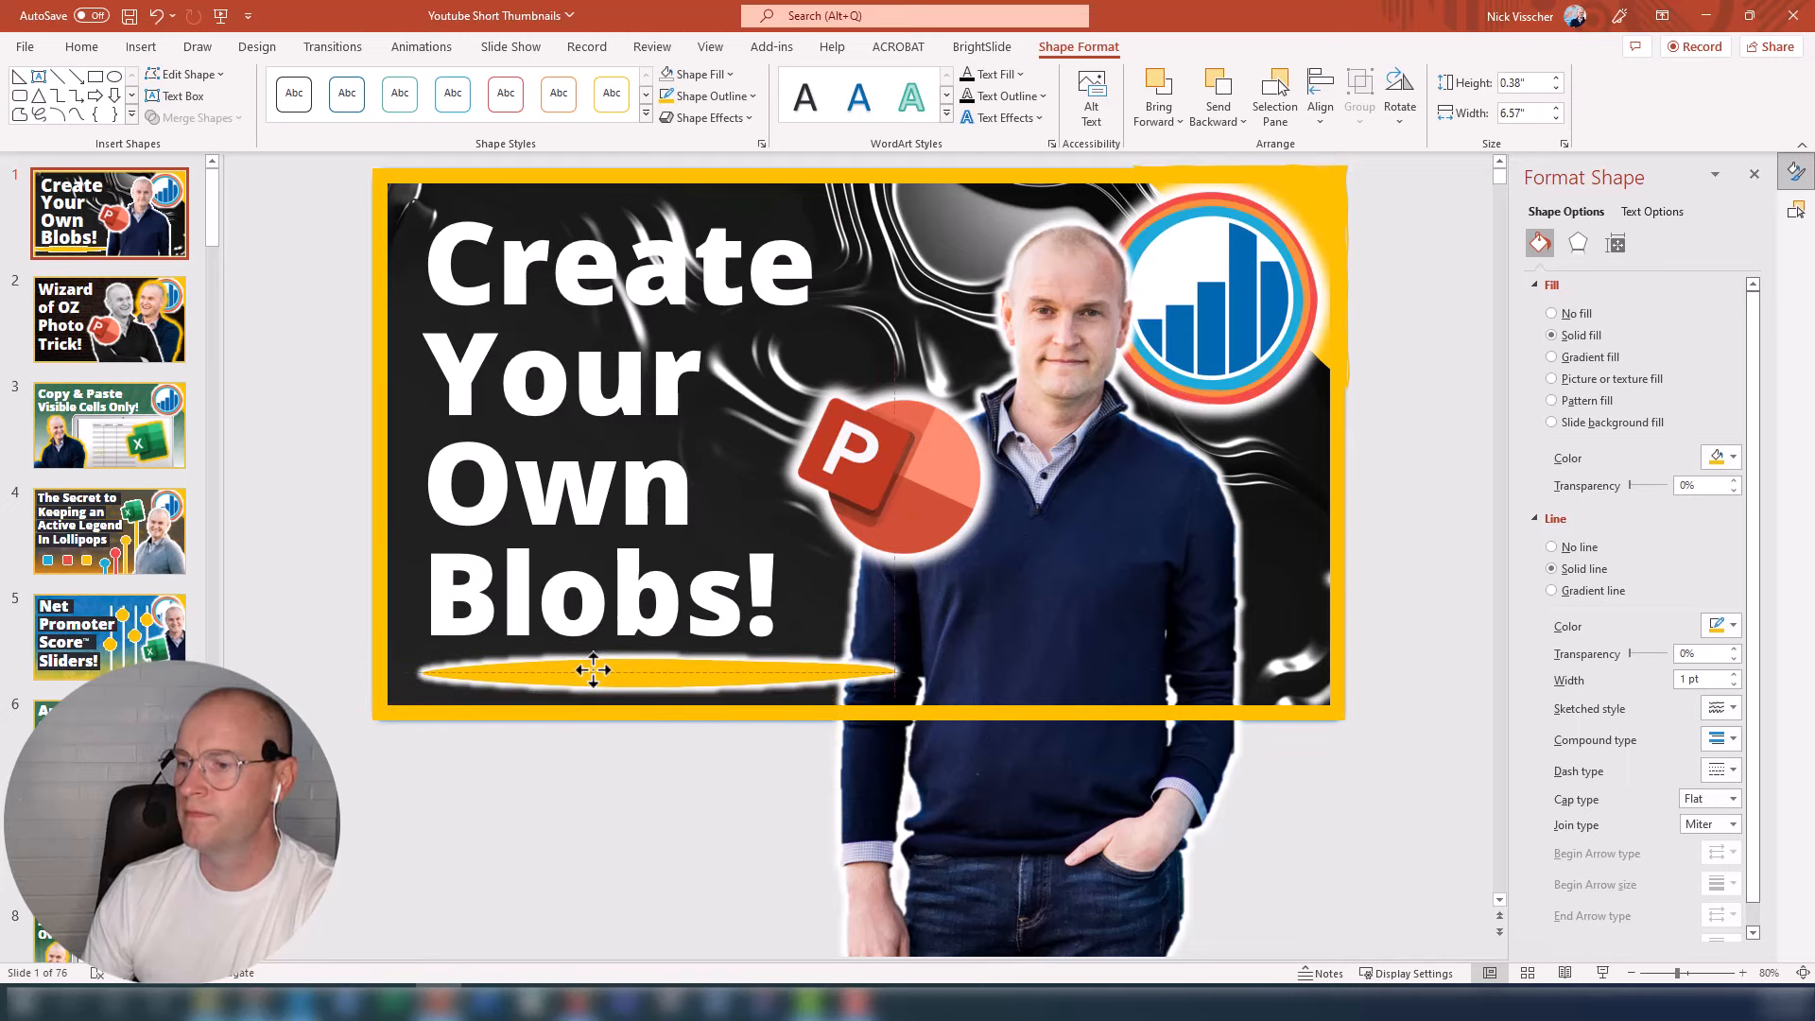
pyautogui.press('Delete')
pyautogui.moveTo(425, 667); pyautogui.dragTo(758, 670)
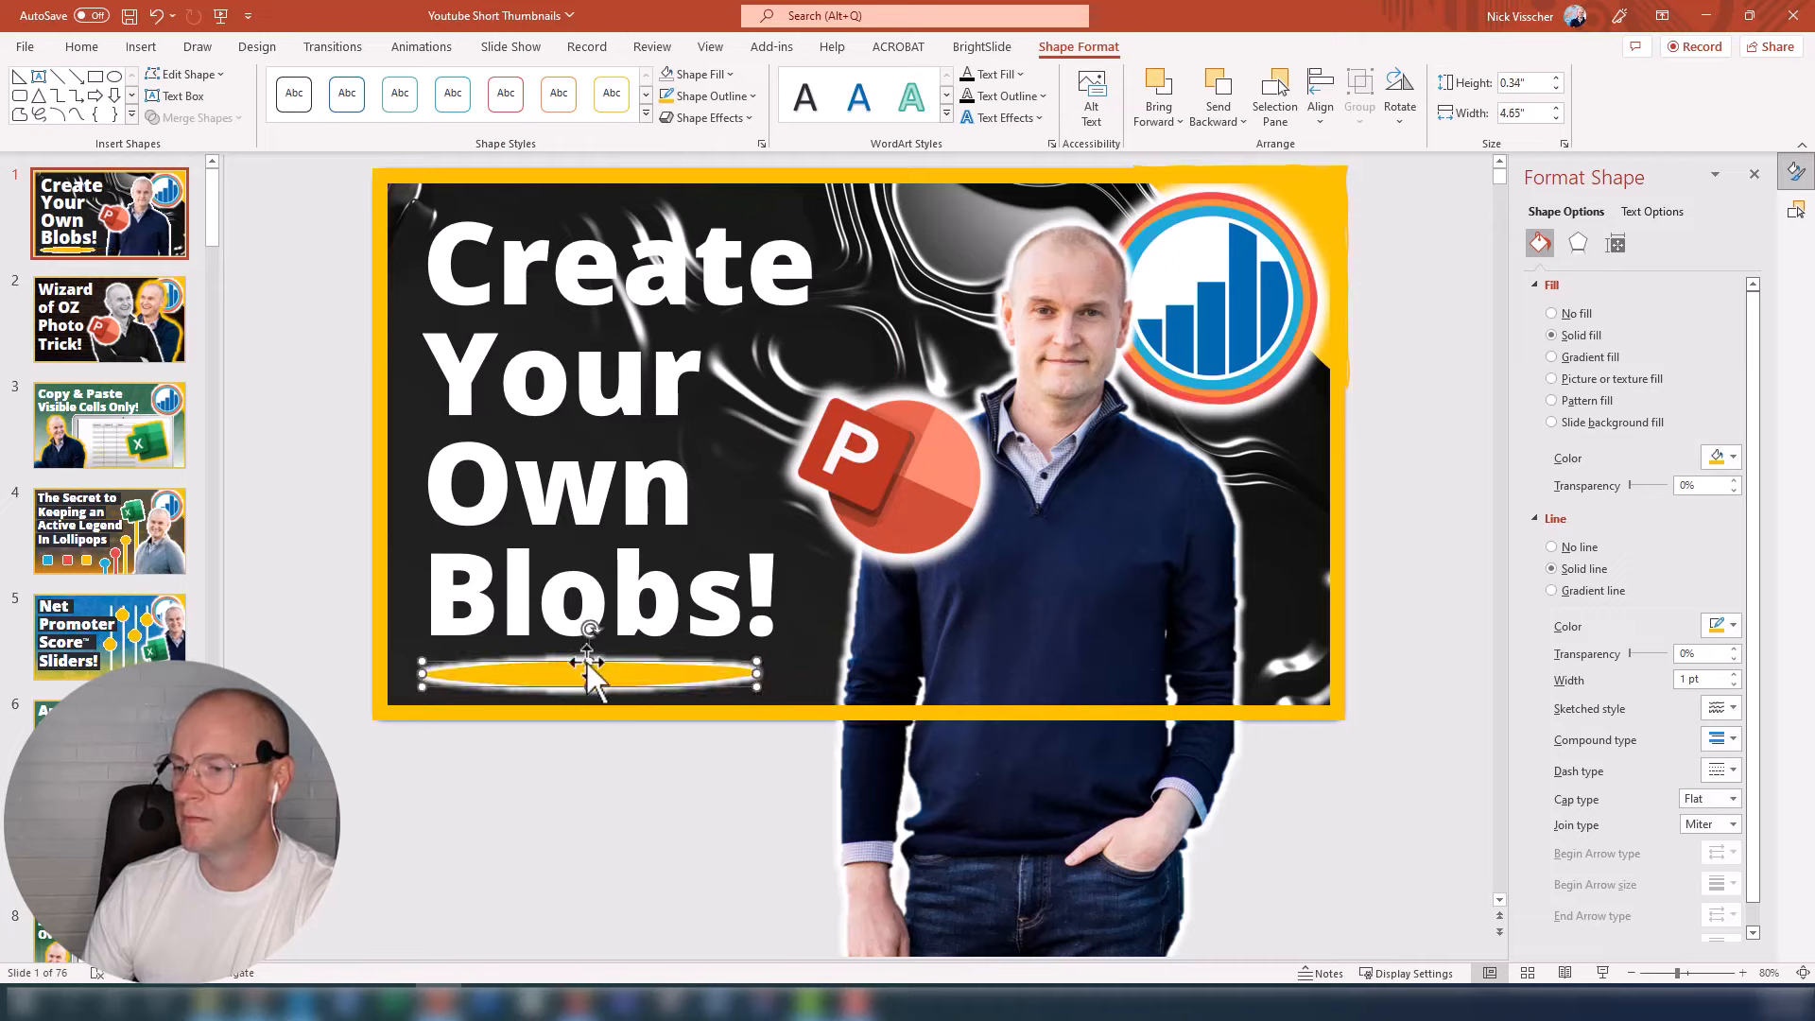
# Step: Position the yellow underline beneath the word Blobs! in the title
pyautogui.click(515, 783)
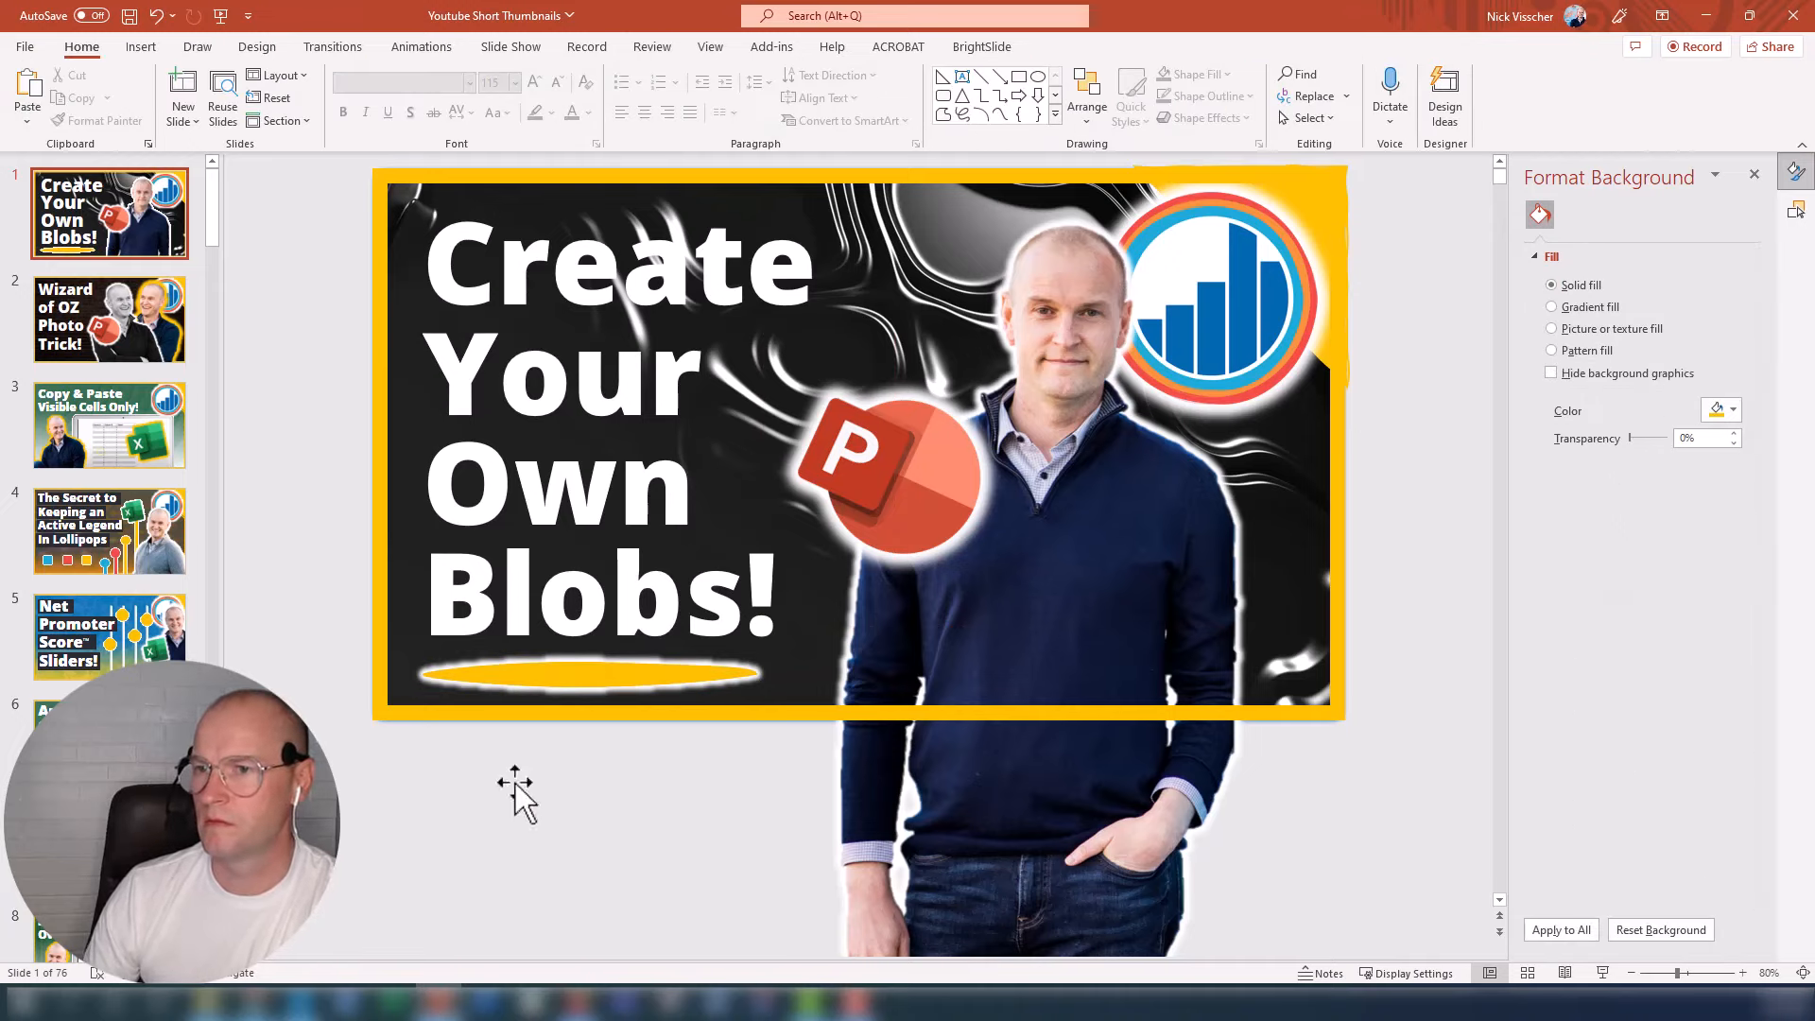
pyautogui.click(553, 677)
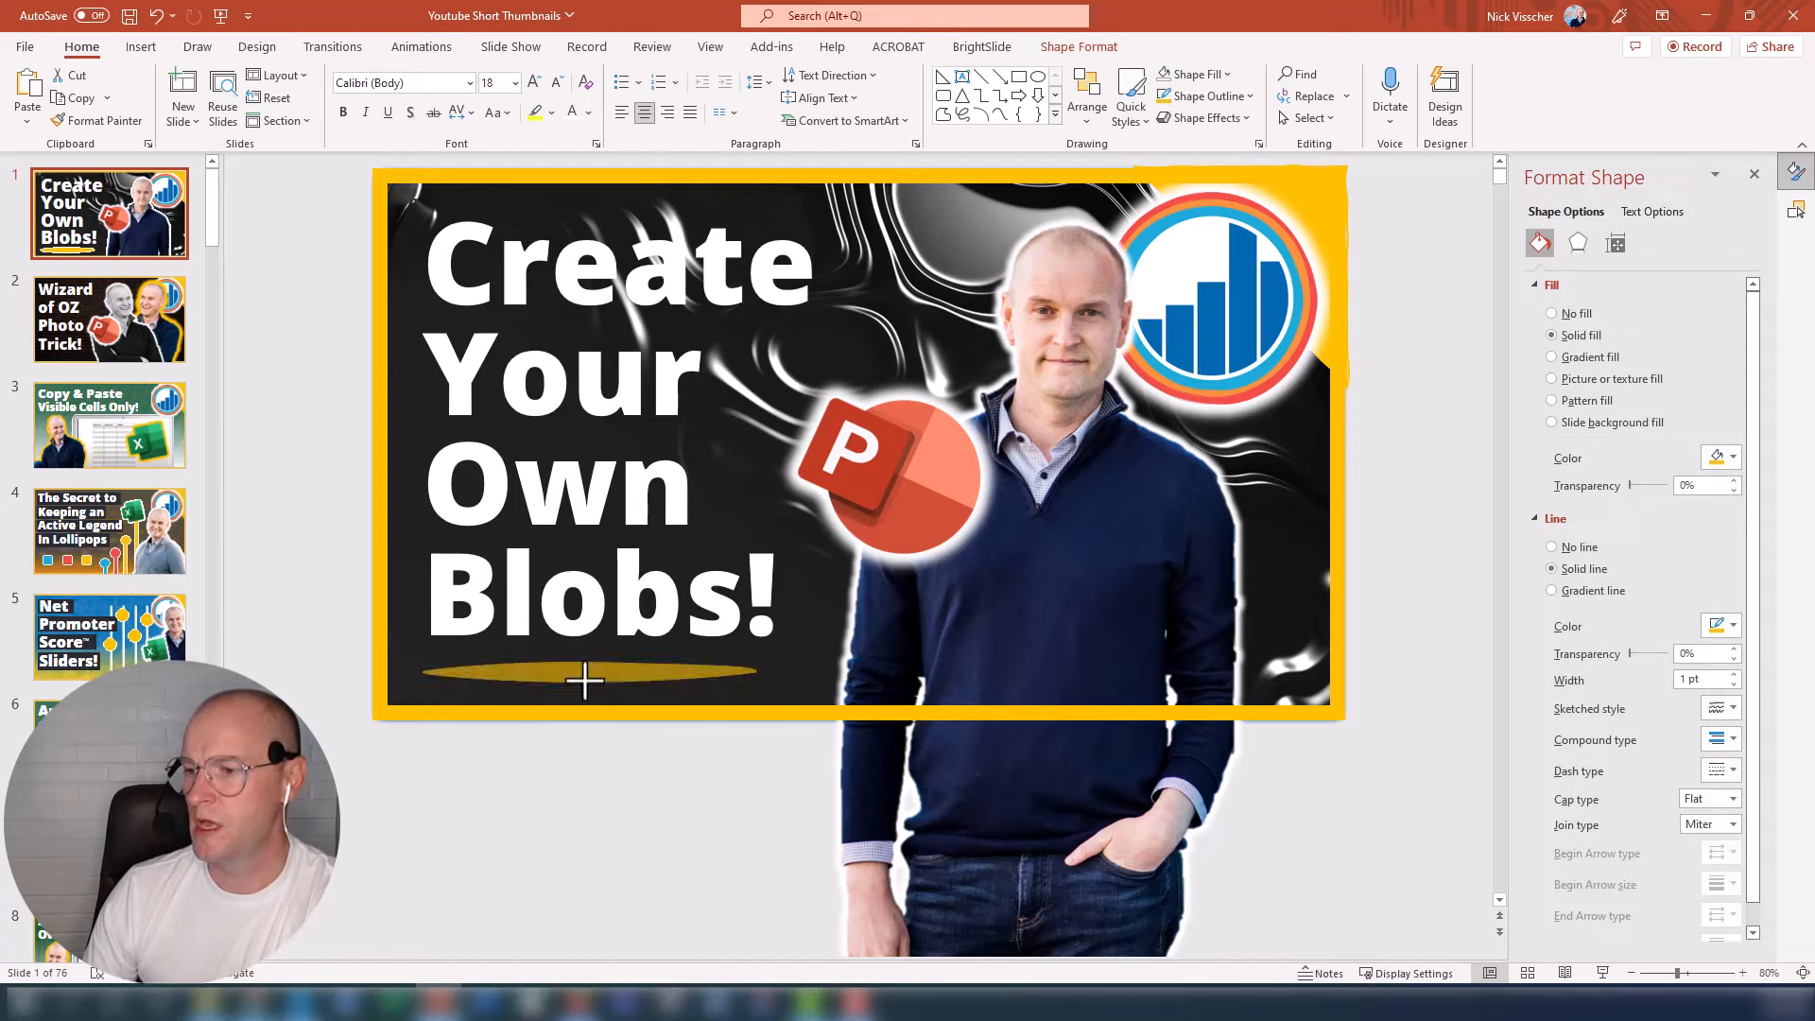
pyautogui.moveTo(585, 682); pyautogui.dragTo(584, 670)
pyautogui.click(528, 800)
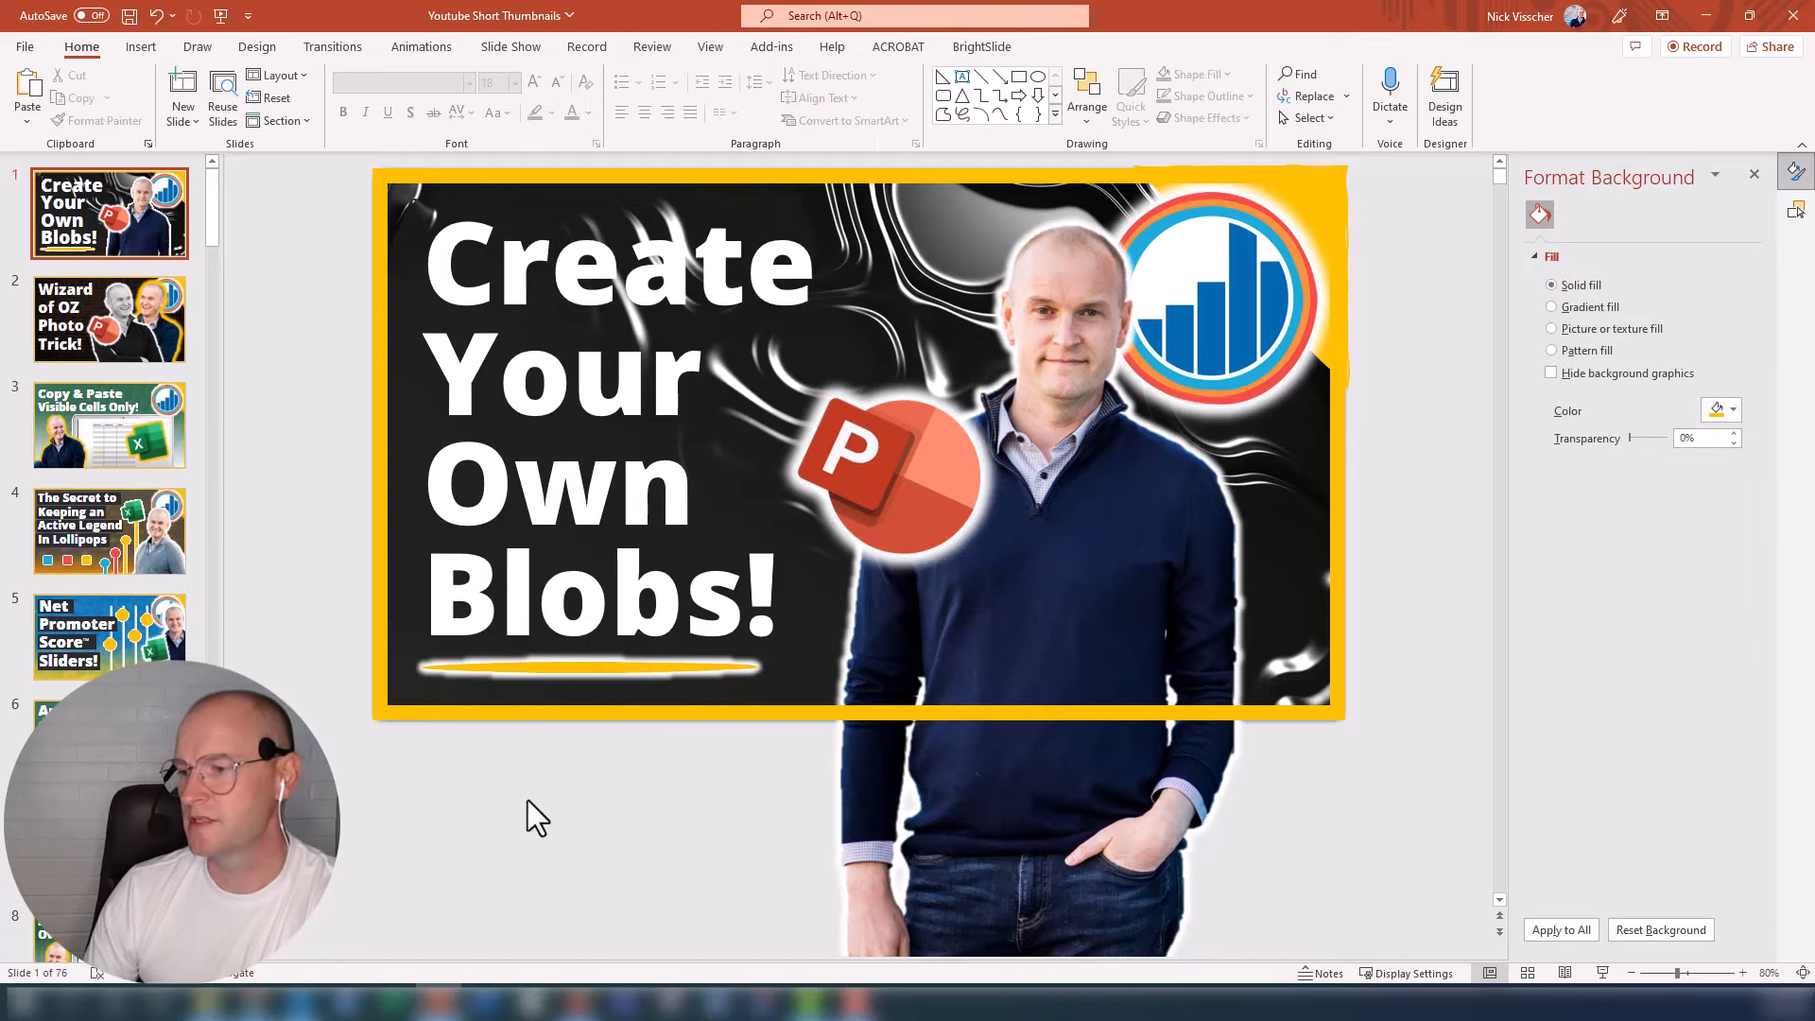
pyautogui.click(581, 667)
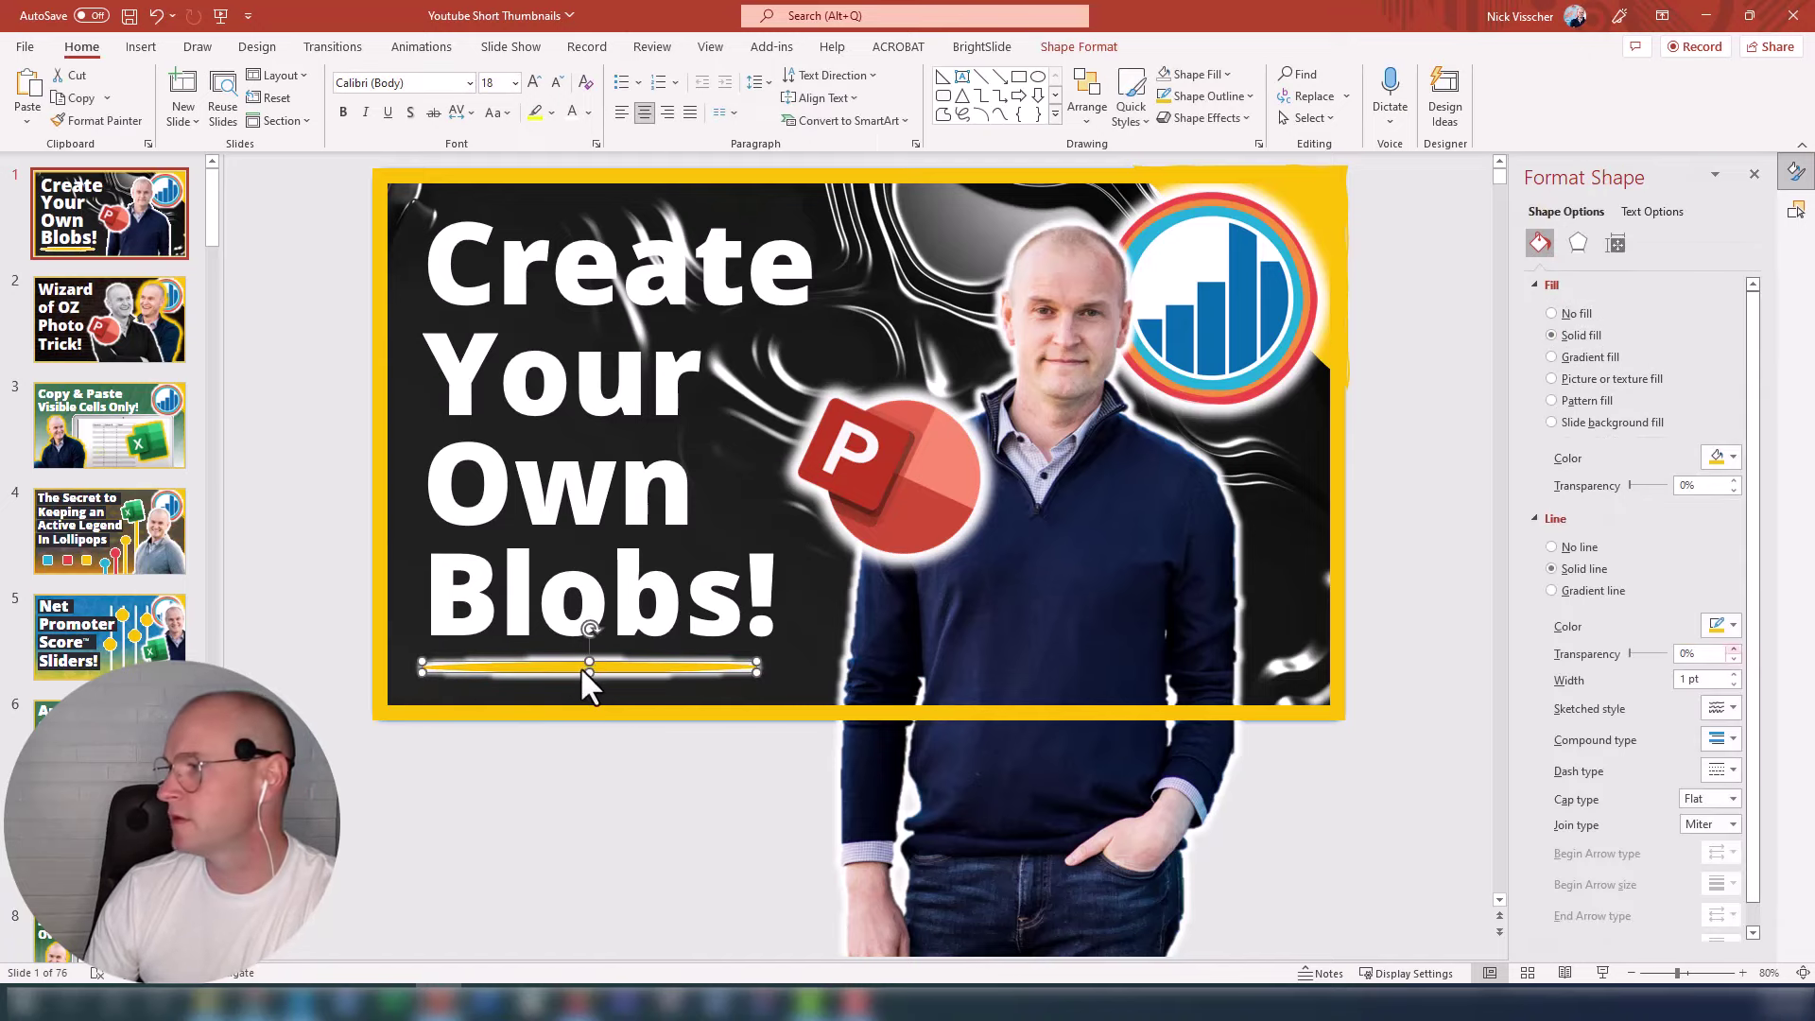
pyautogui.click(1578, 246)
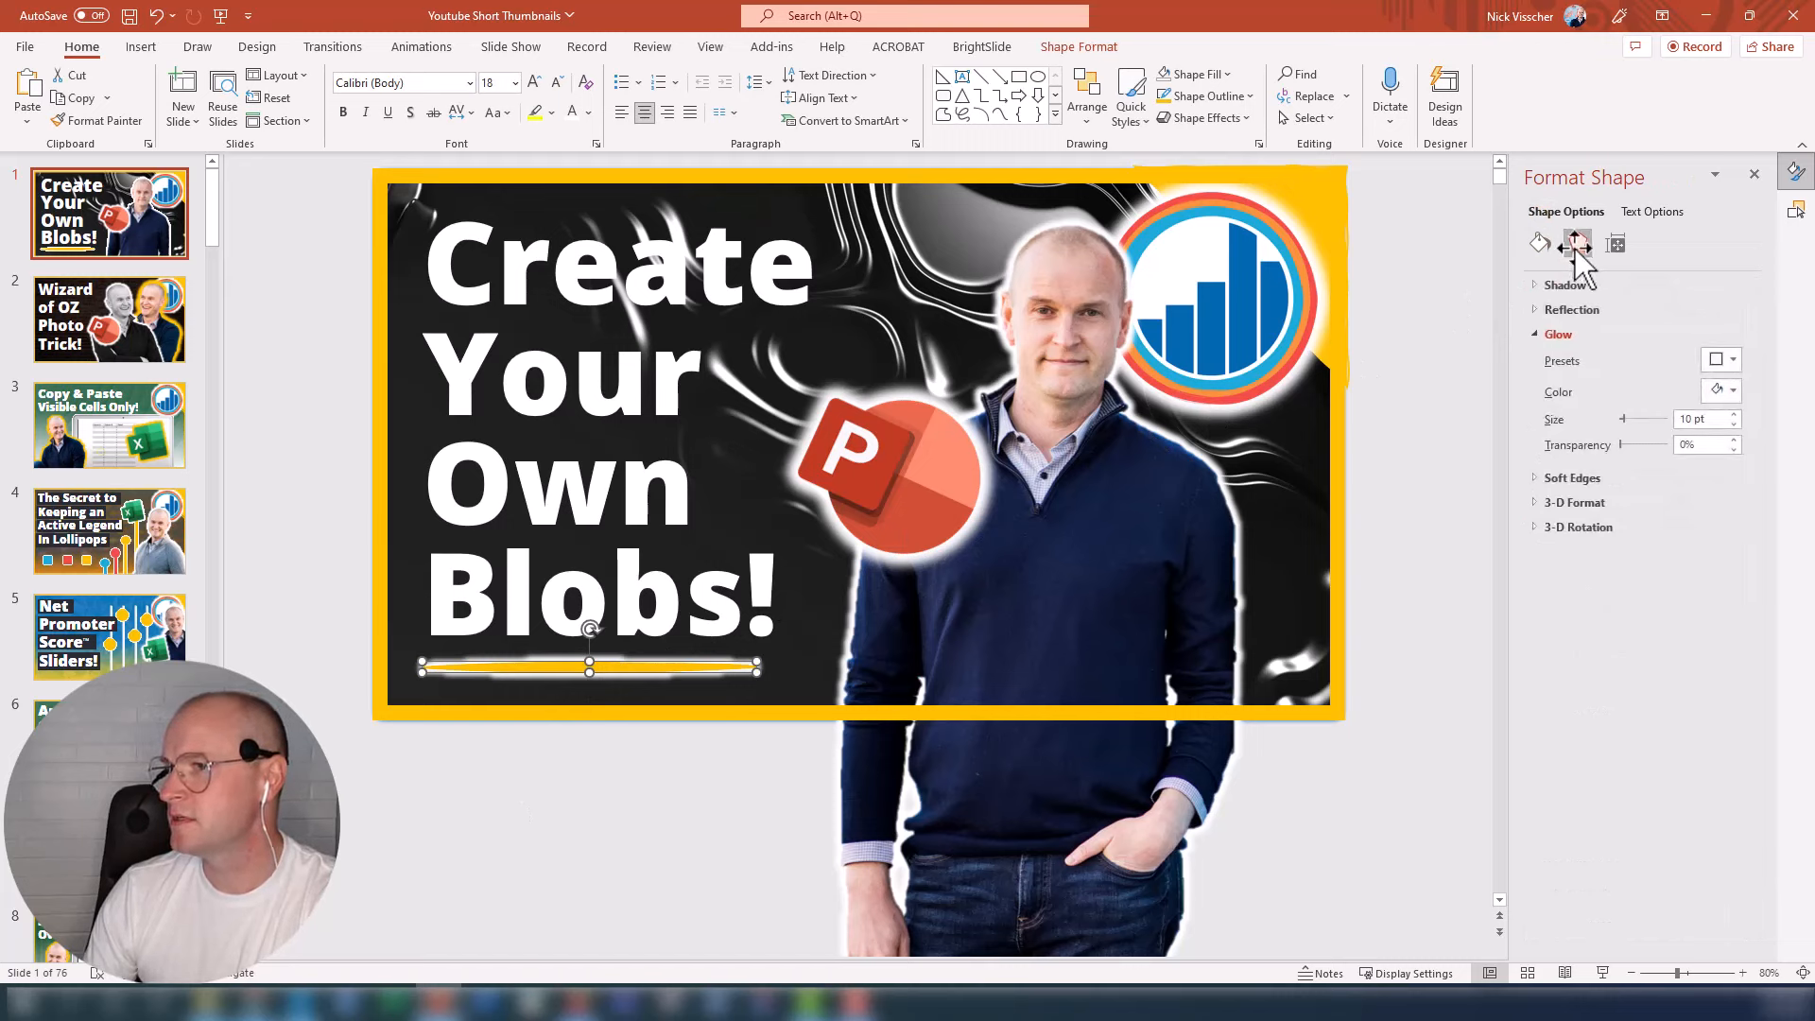
# Step: Raise the underline's glow size to 24 pt
pyautogui.click(1732, 389)
pyautogui.click(1735, 412)
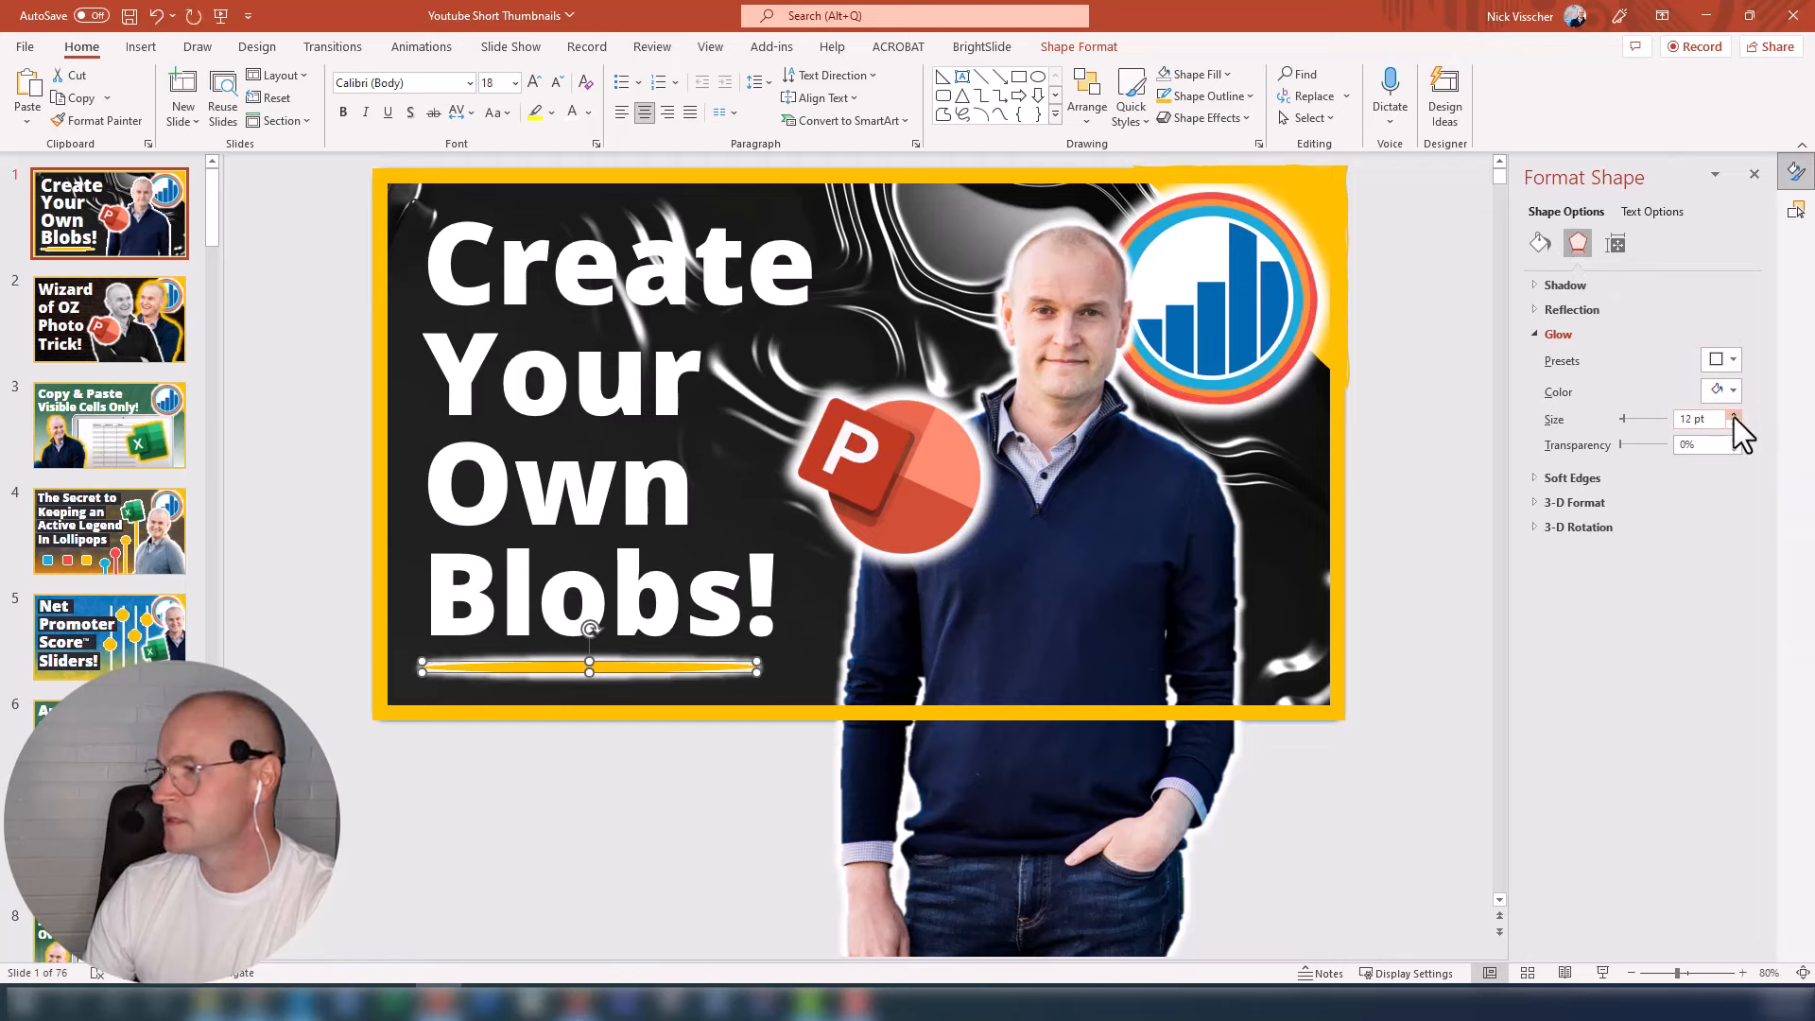
pyautogui.click(1735, 414)
pyautogui.click(1734, 412)
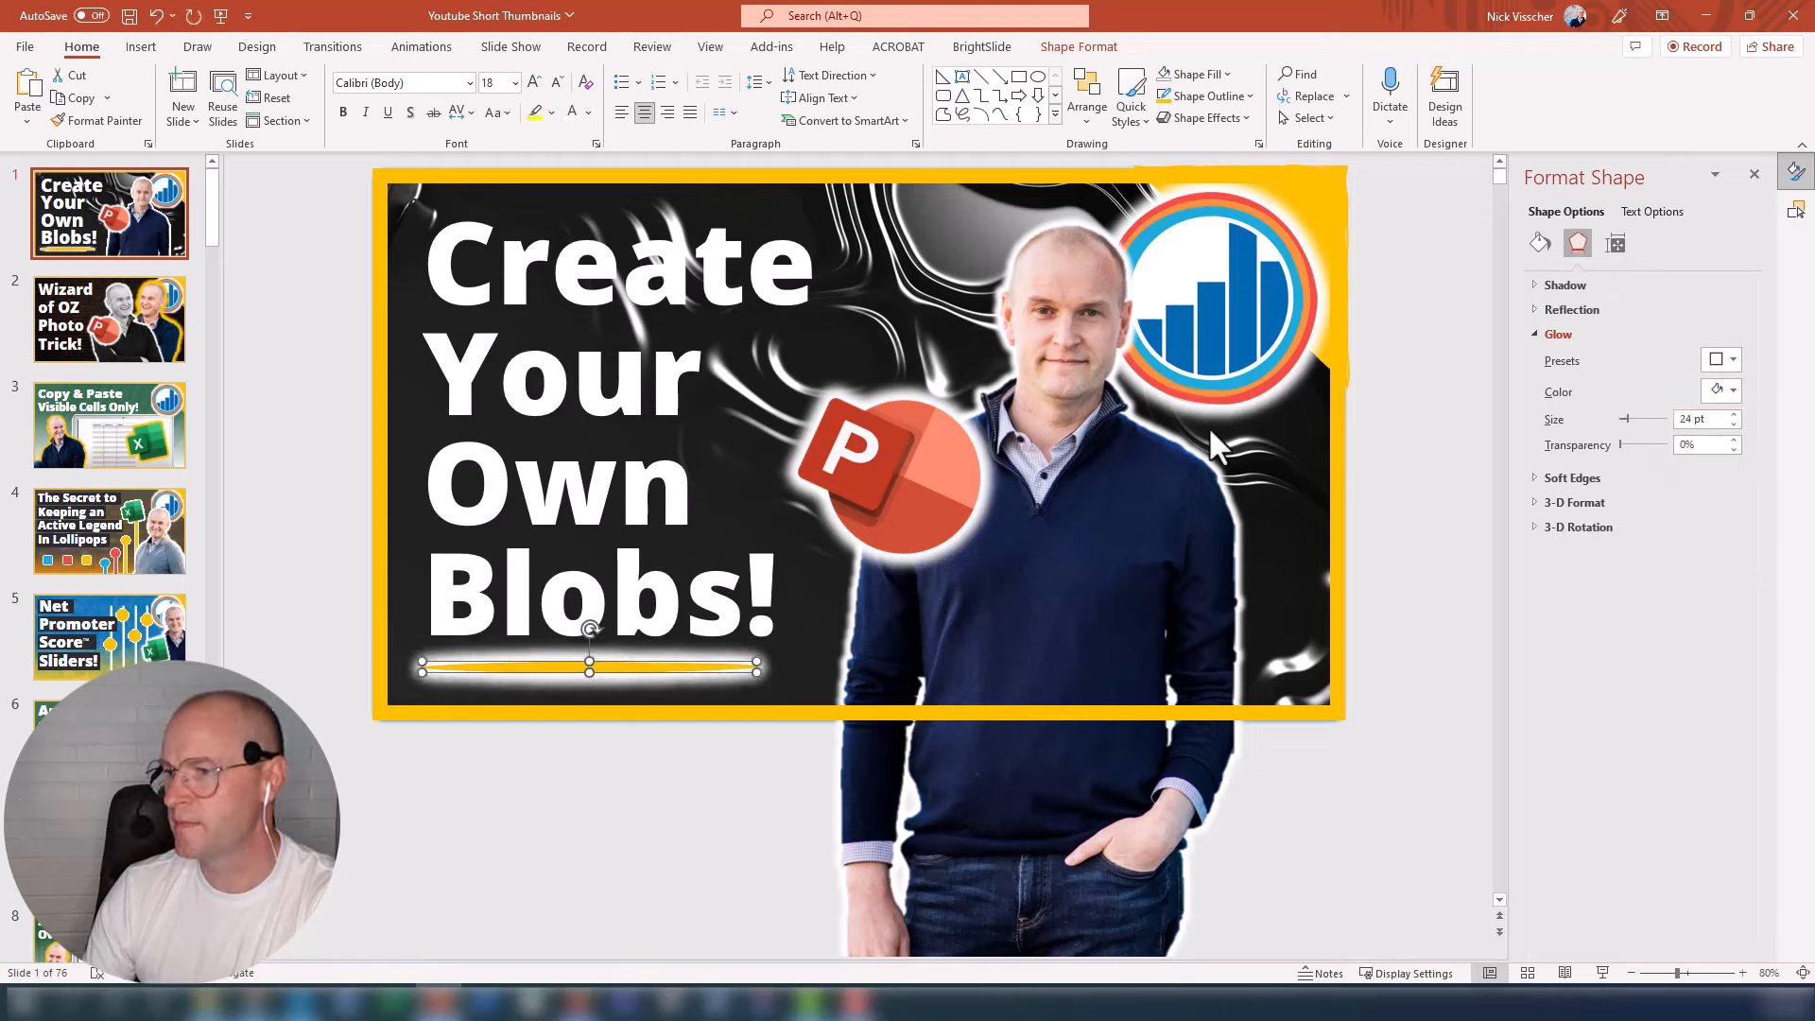
# Step: Select the 'Create Your Own Blobs!' title text
pyautogui.click(582, 441)
pyautogui.click(558, 210)
pyautogui.click(578, 294)
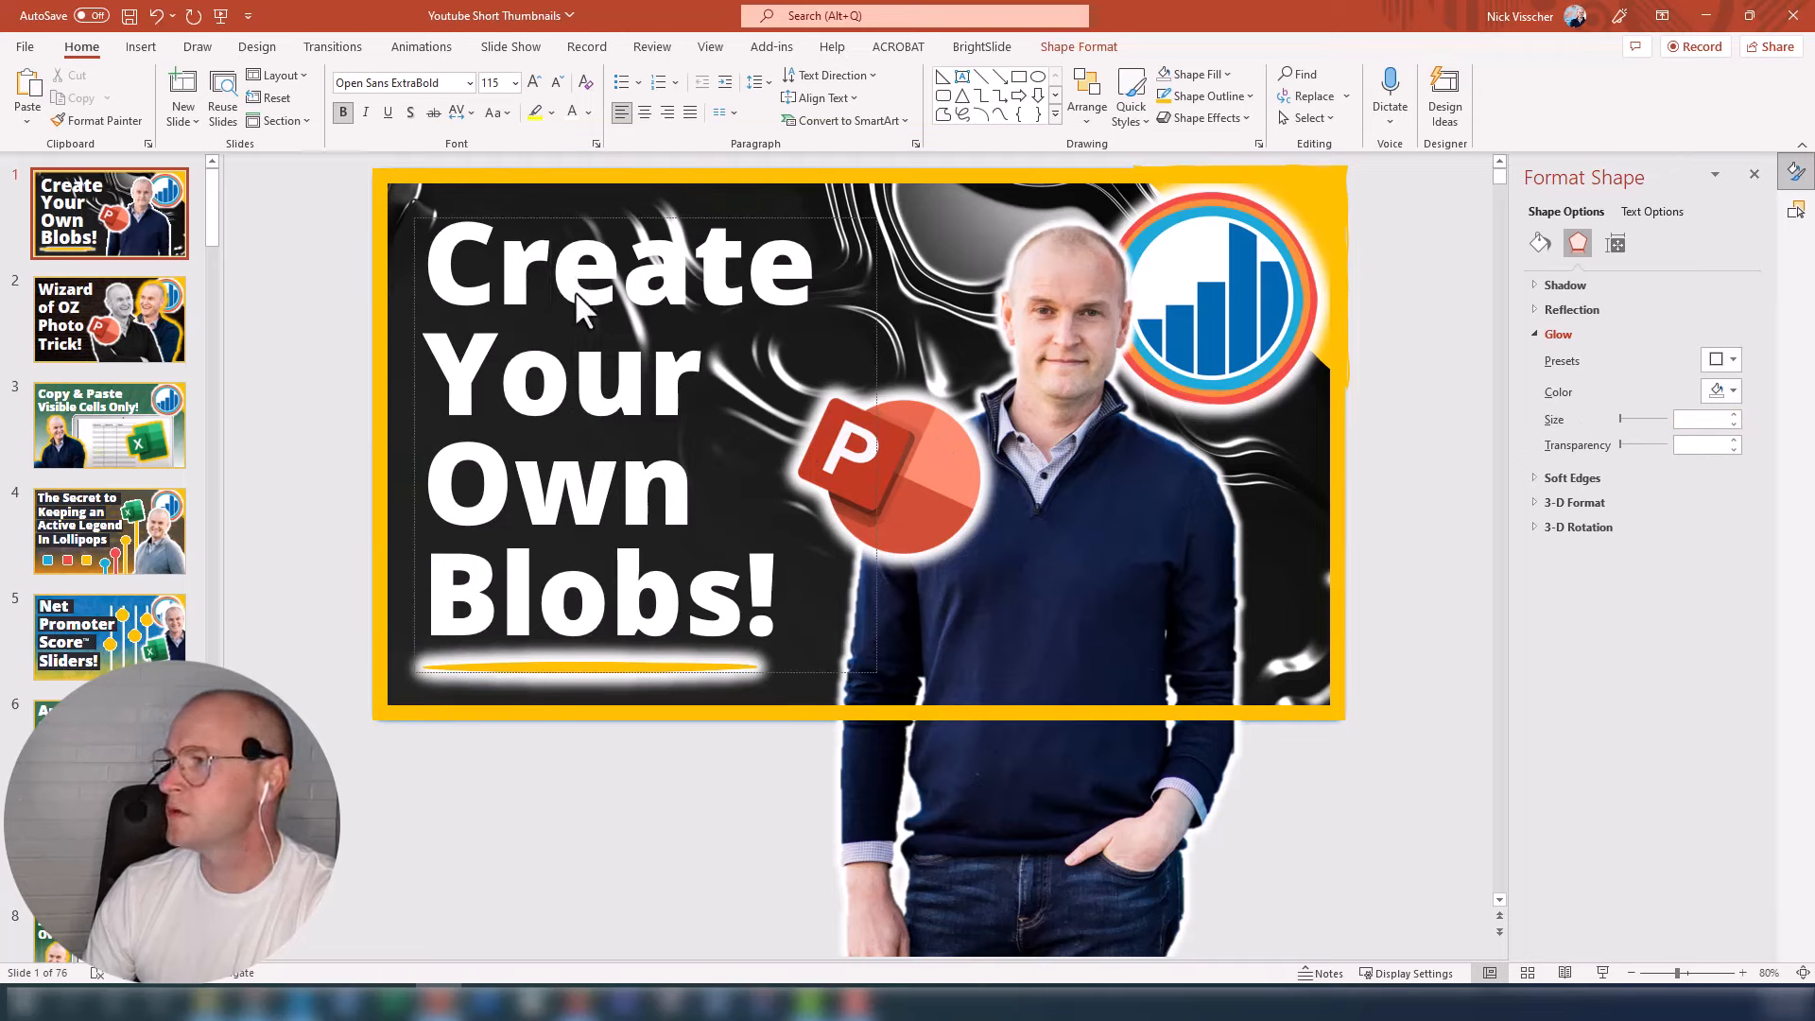
# Step: Unlock the TITLE object in the Selection Pane and nudge the title up slightly
pyautogui.click(1077, 56)
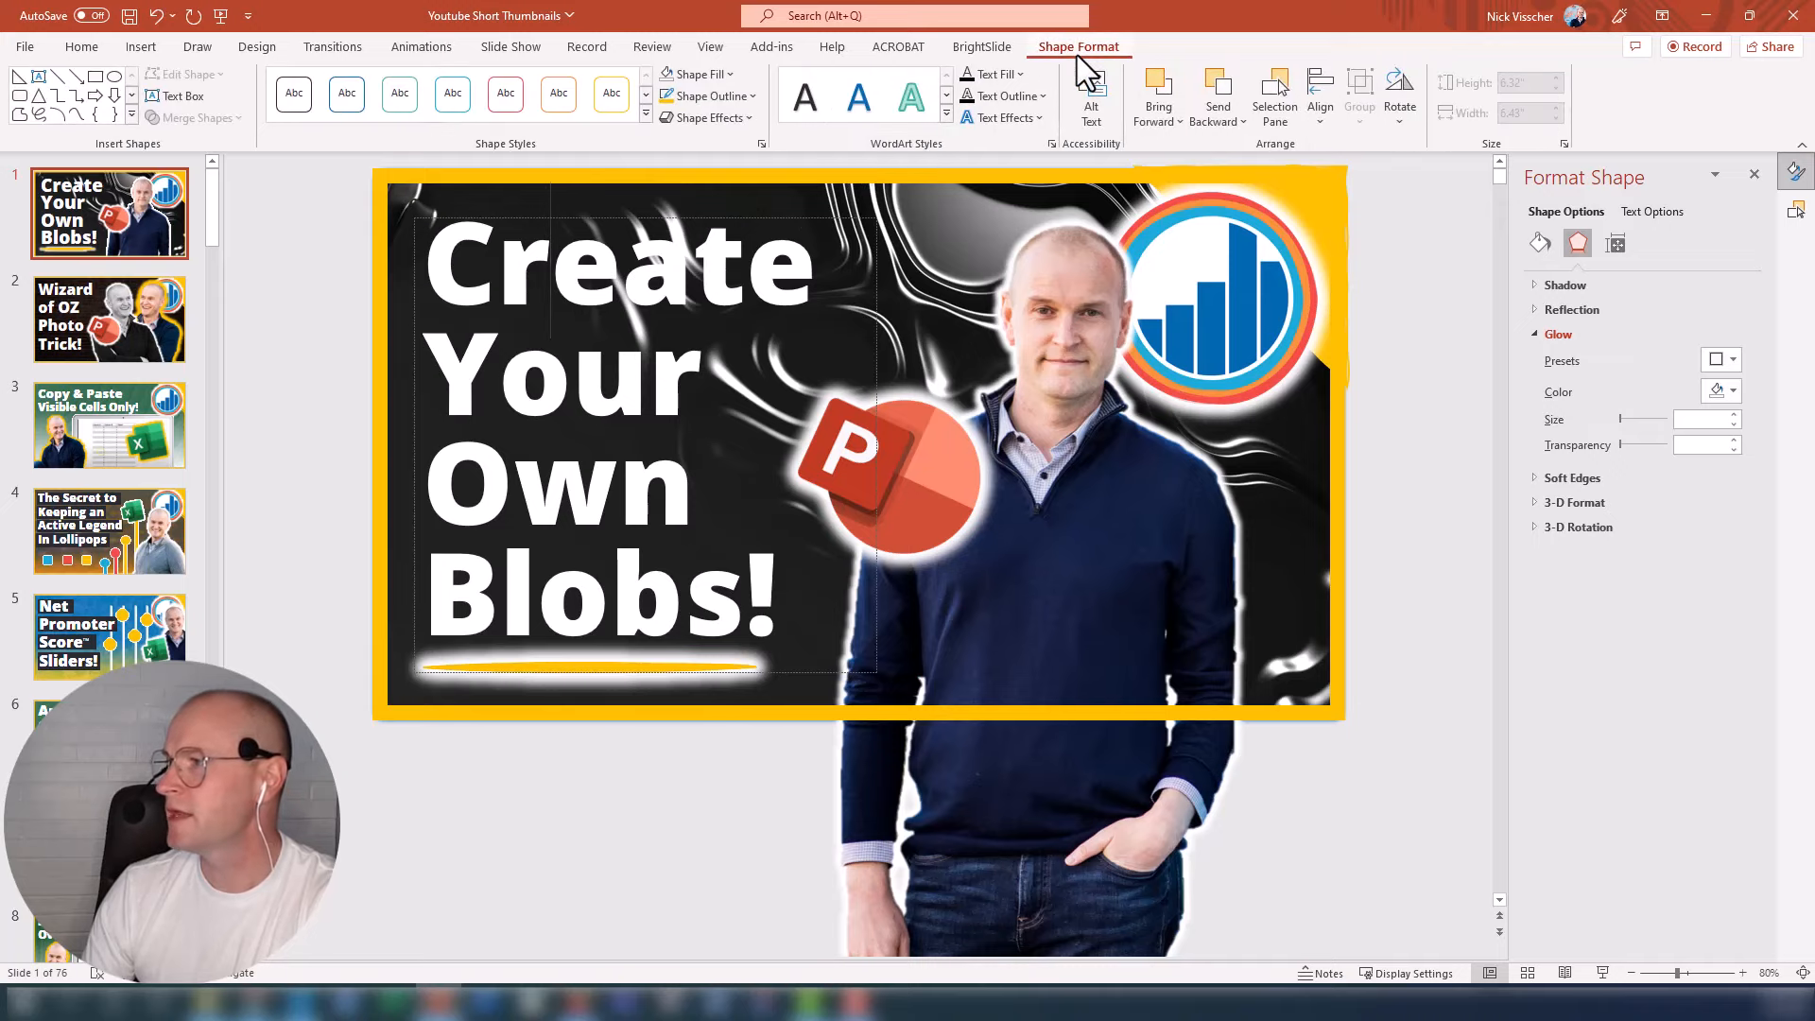
pyautogui.click(1275, 107)
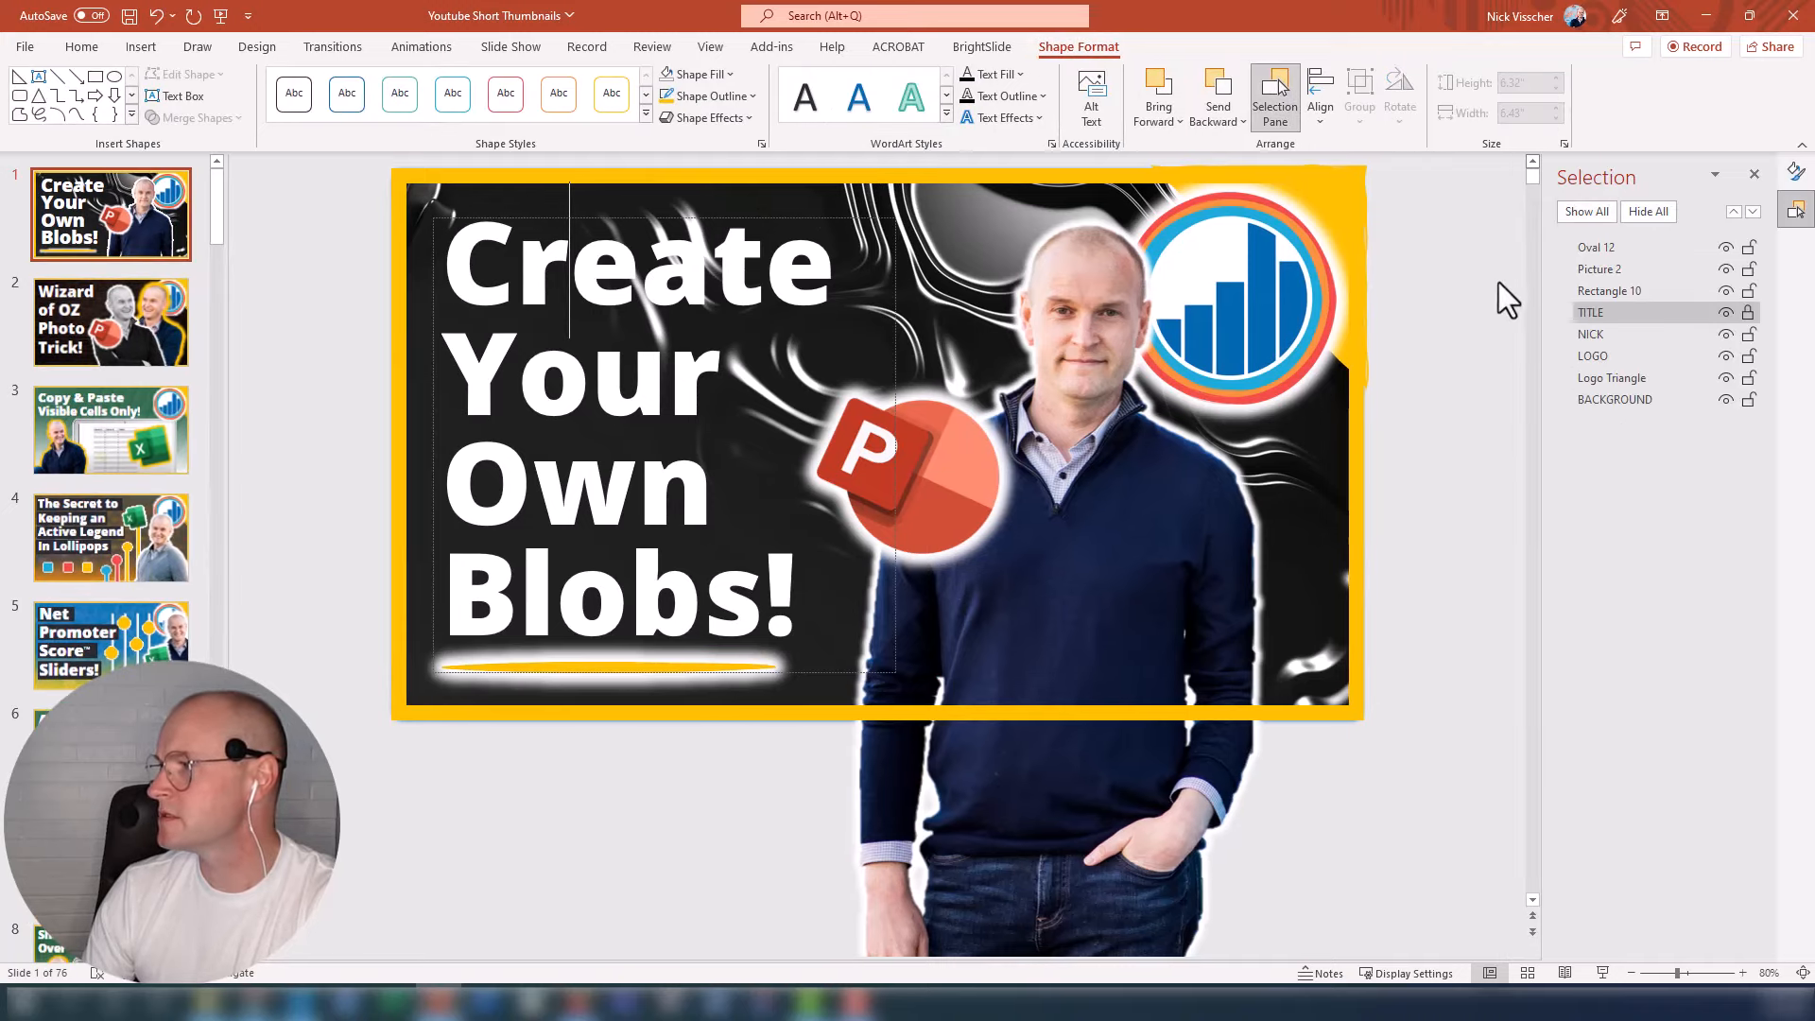
pyautogui.click(1749, 313)
pyautogui.press('Up')
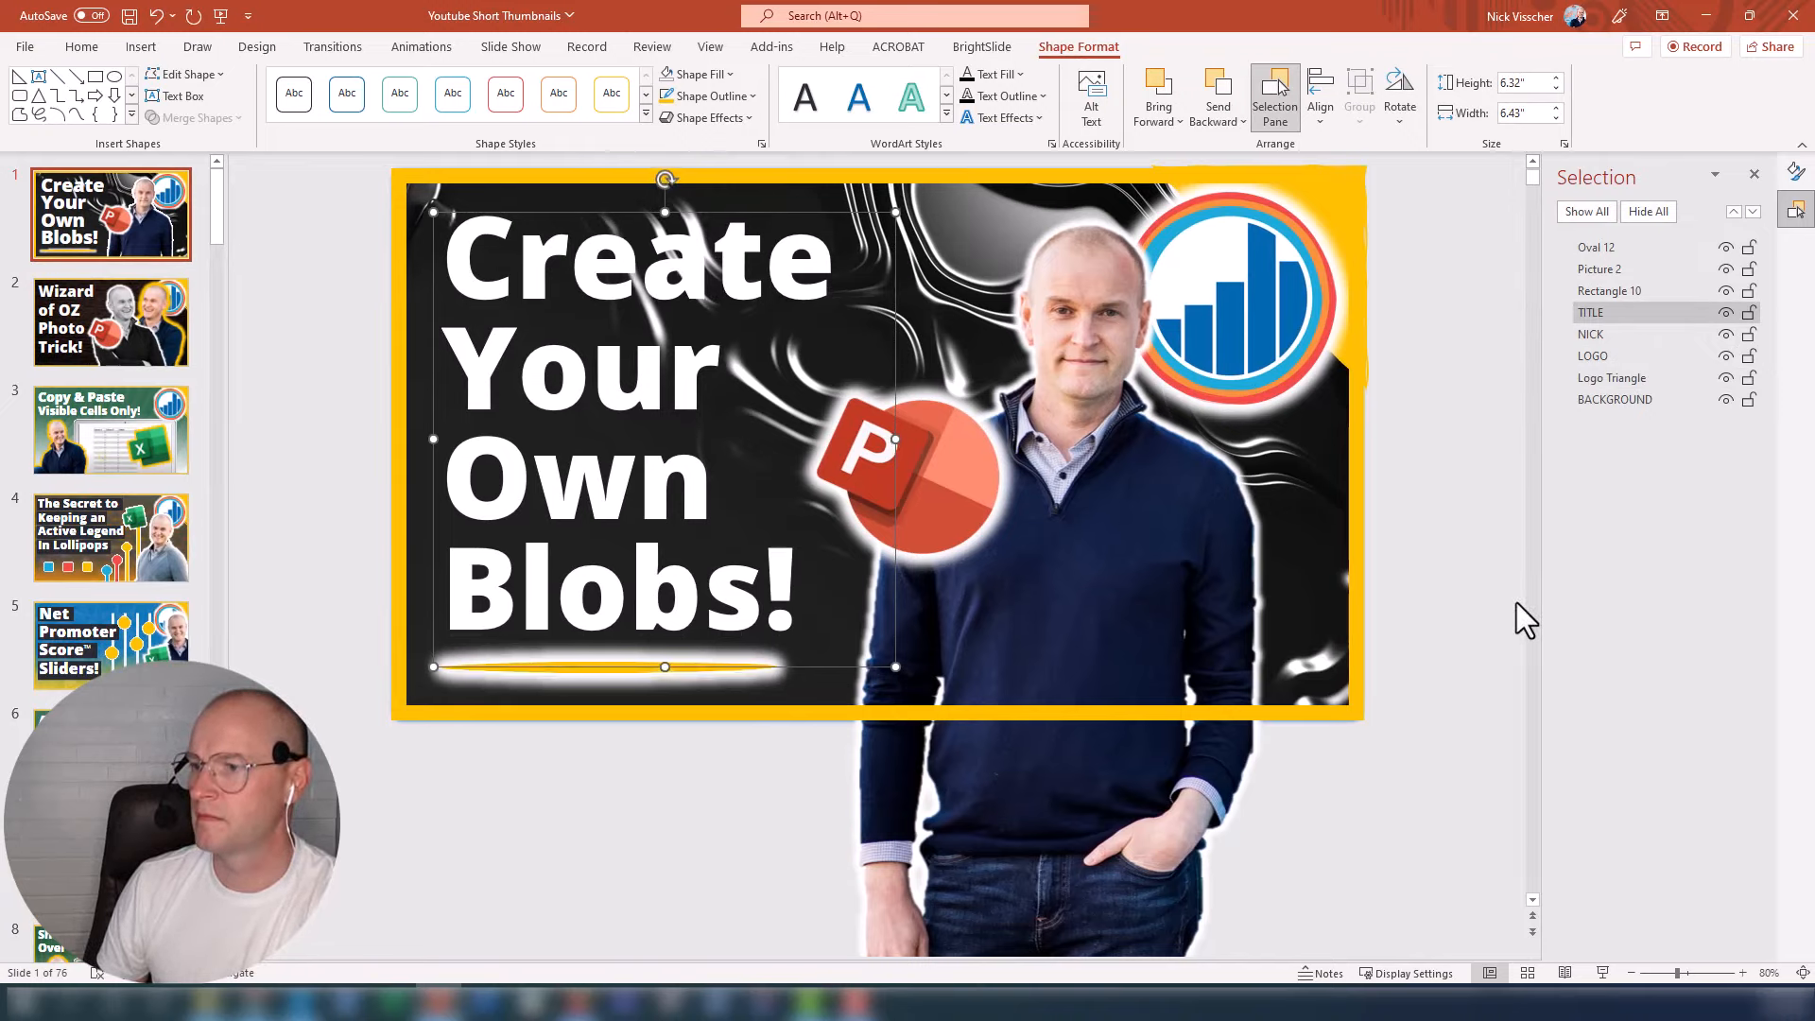
pyautogui.press('Up')
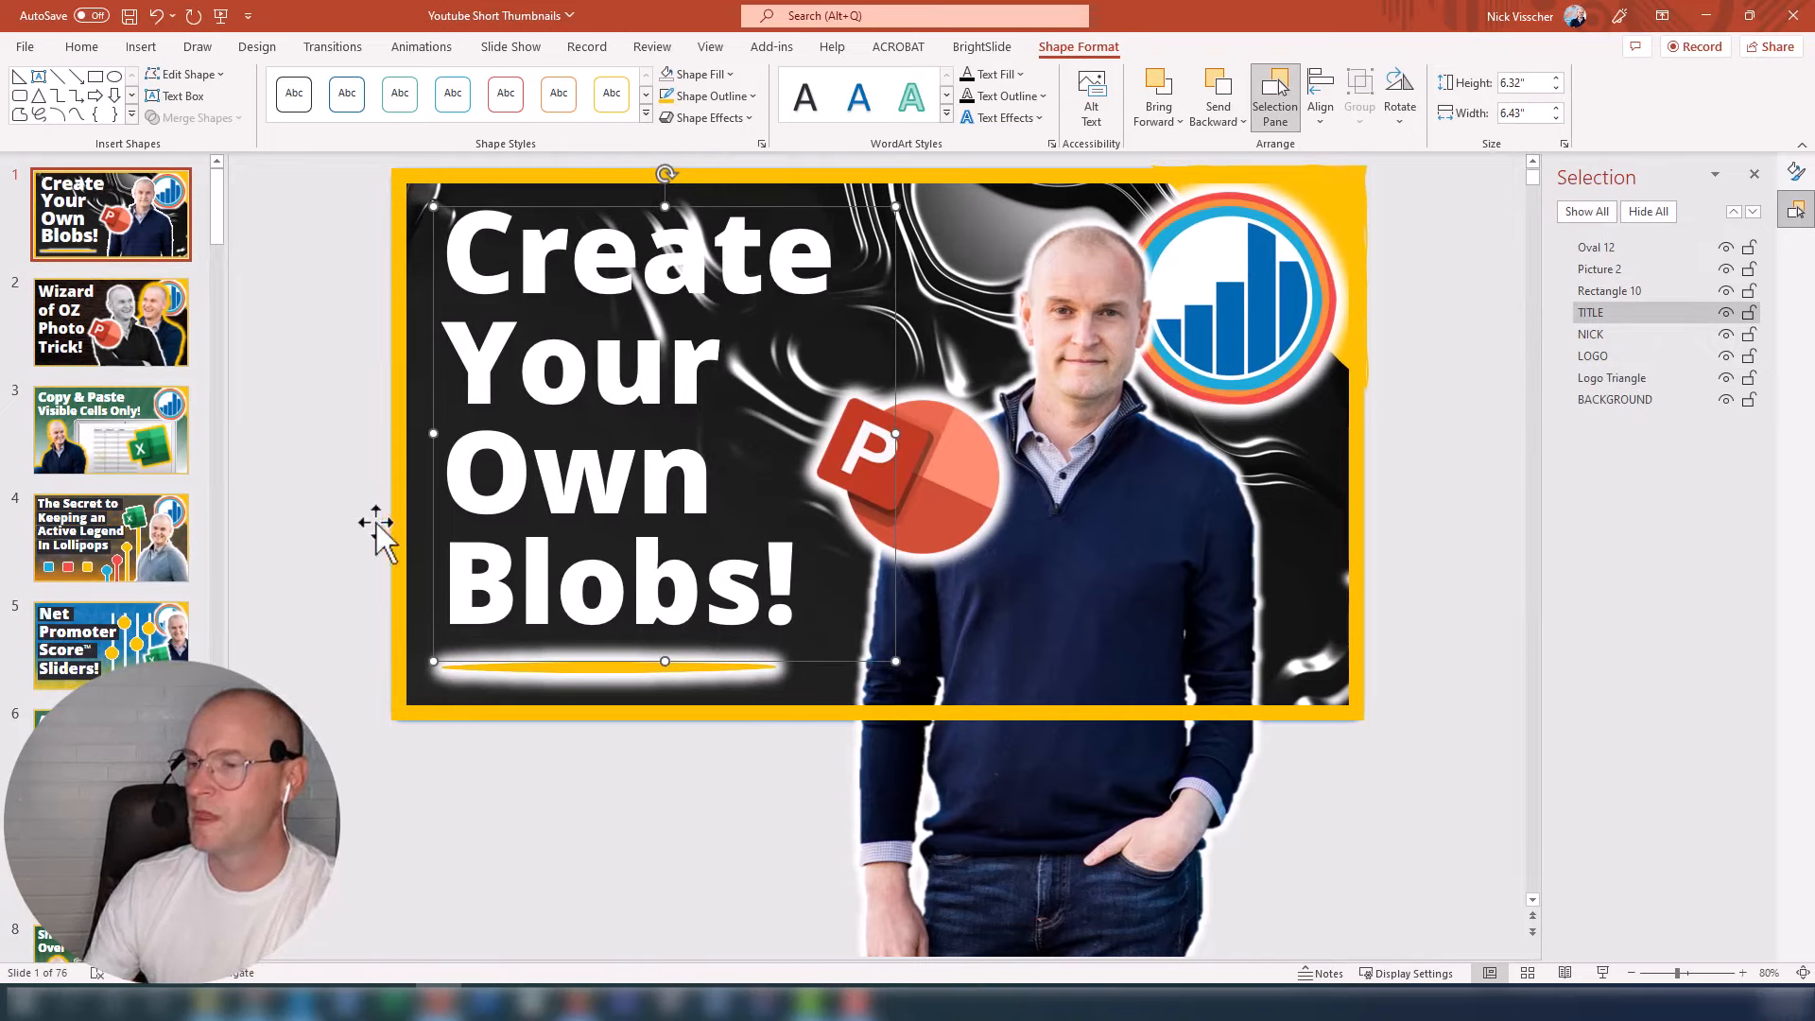
pyautogui.click(376, 525)
pyautogui.click(461, 210)
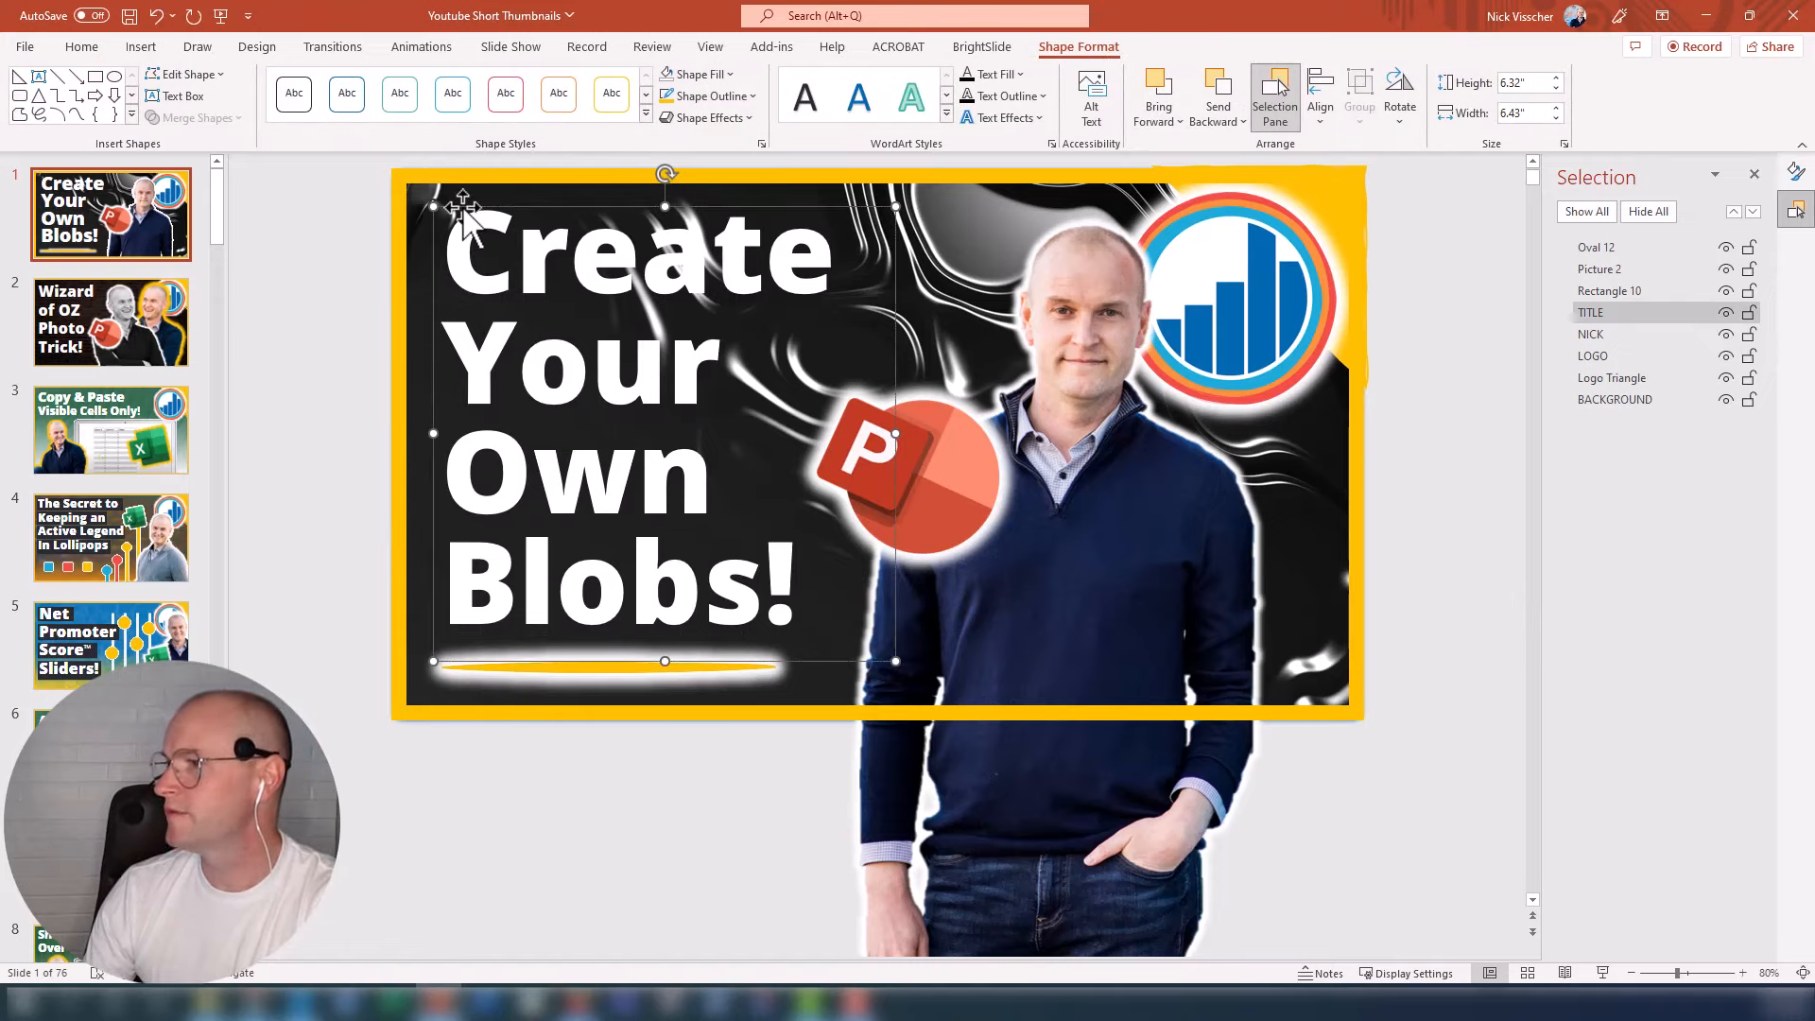
pyautogui.click(1753, 172)
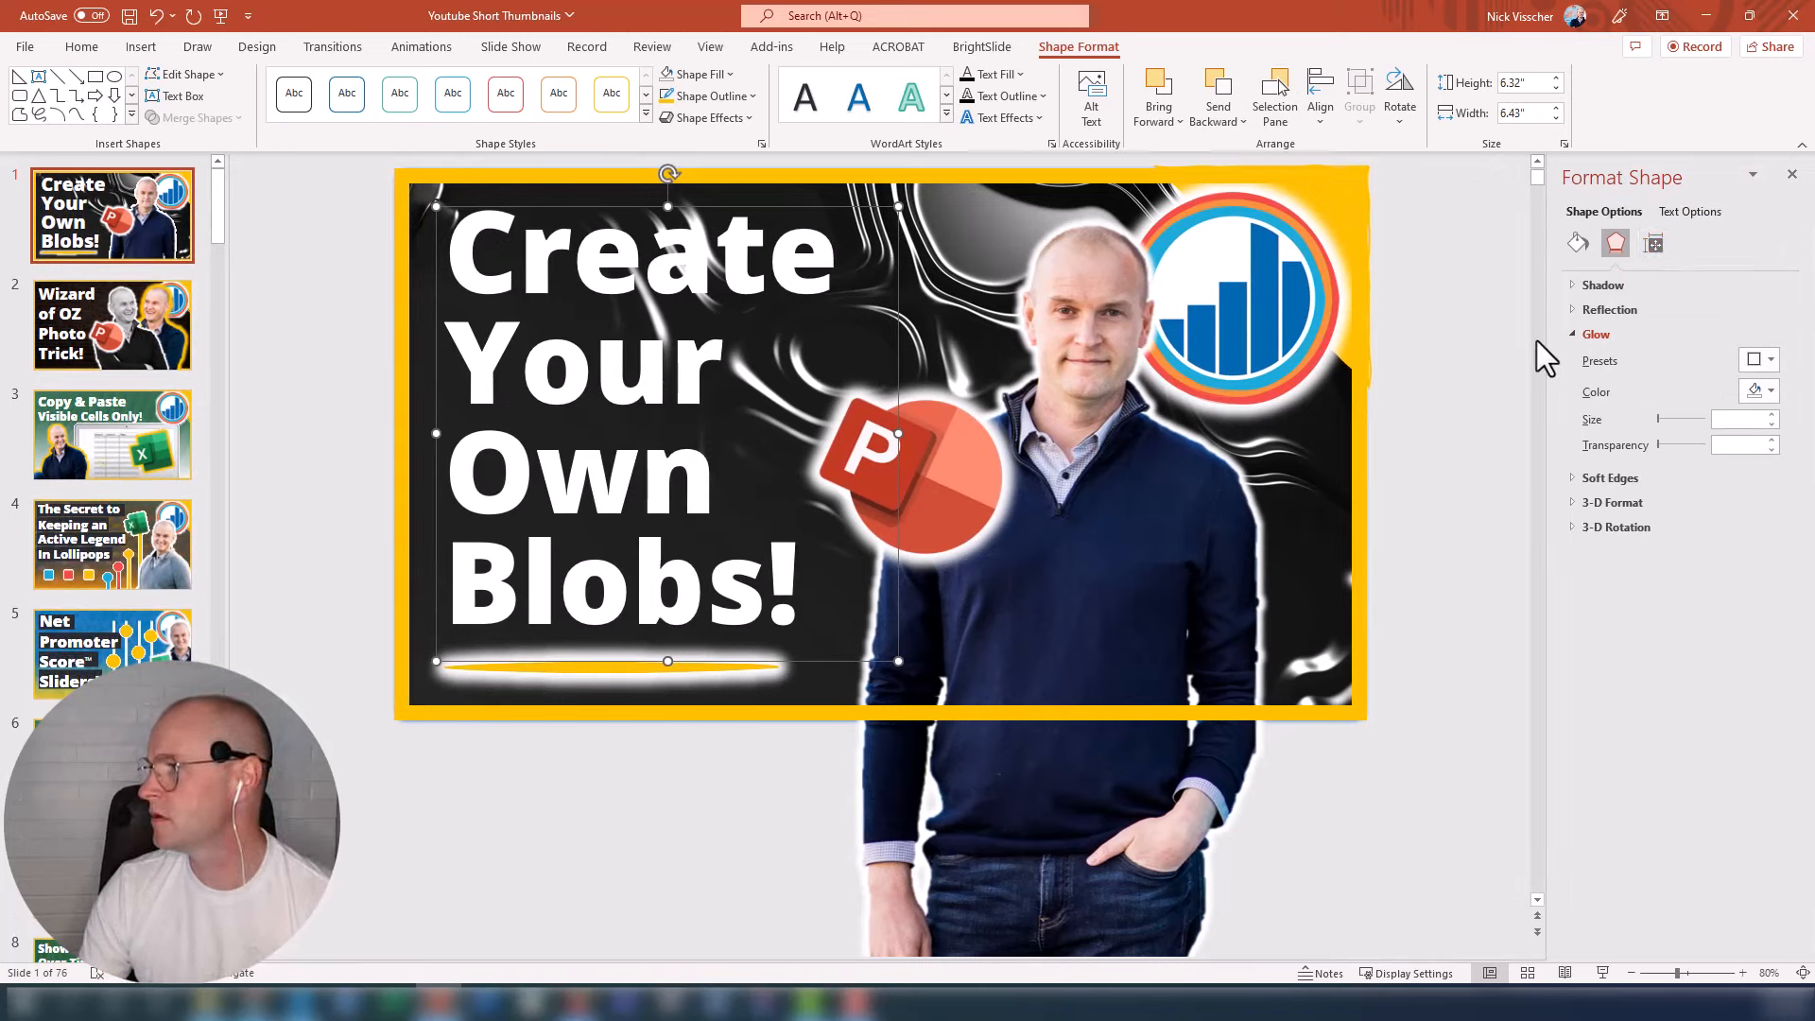
# Step: Give the title text an outer shadow with 0% transparency and 5 pt distance
pyautogui.click(1604, 285)
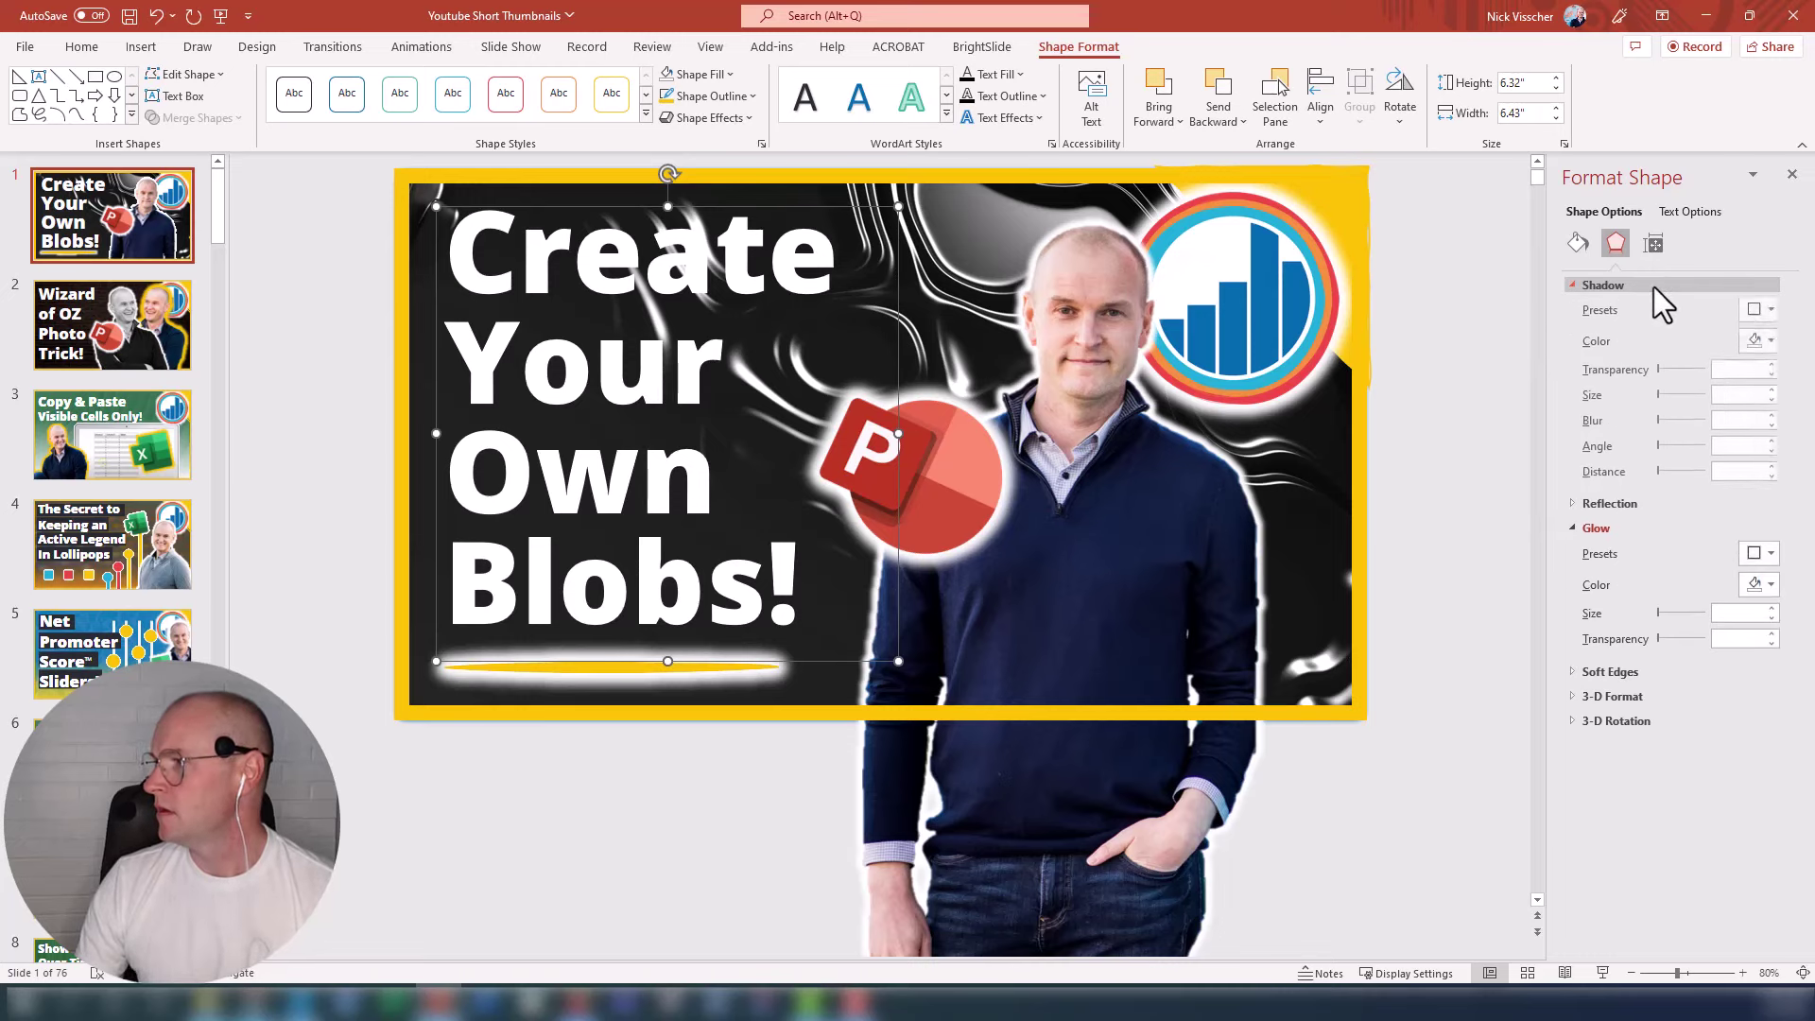
pyautogui.click(1758, 312)
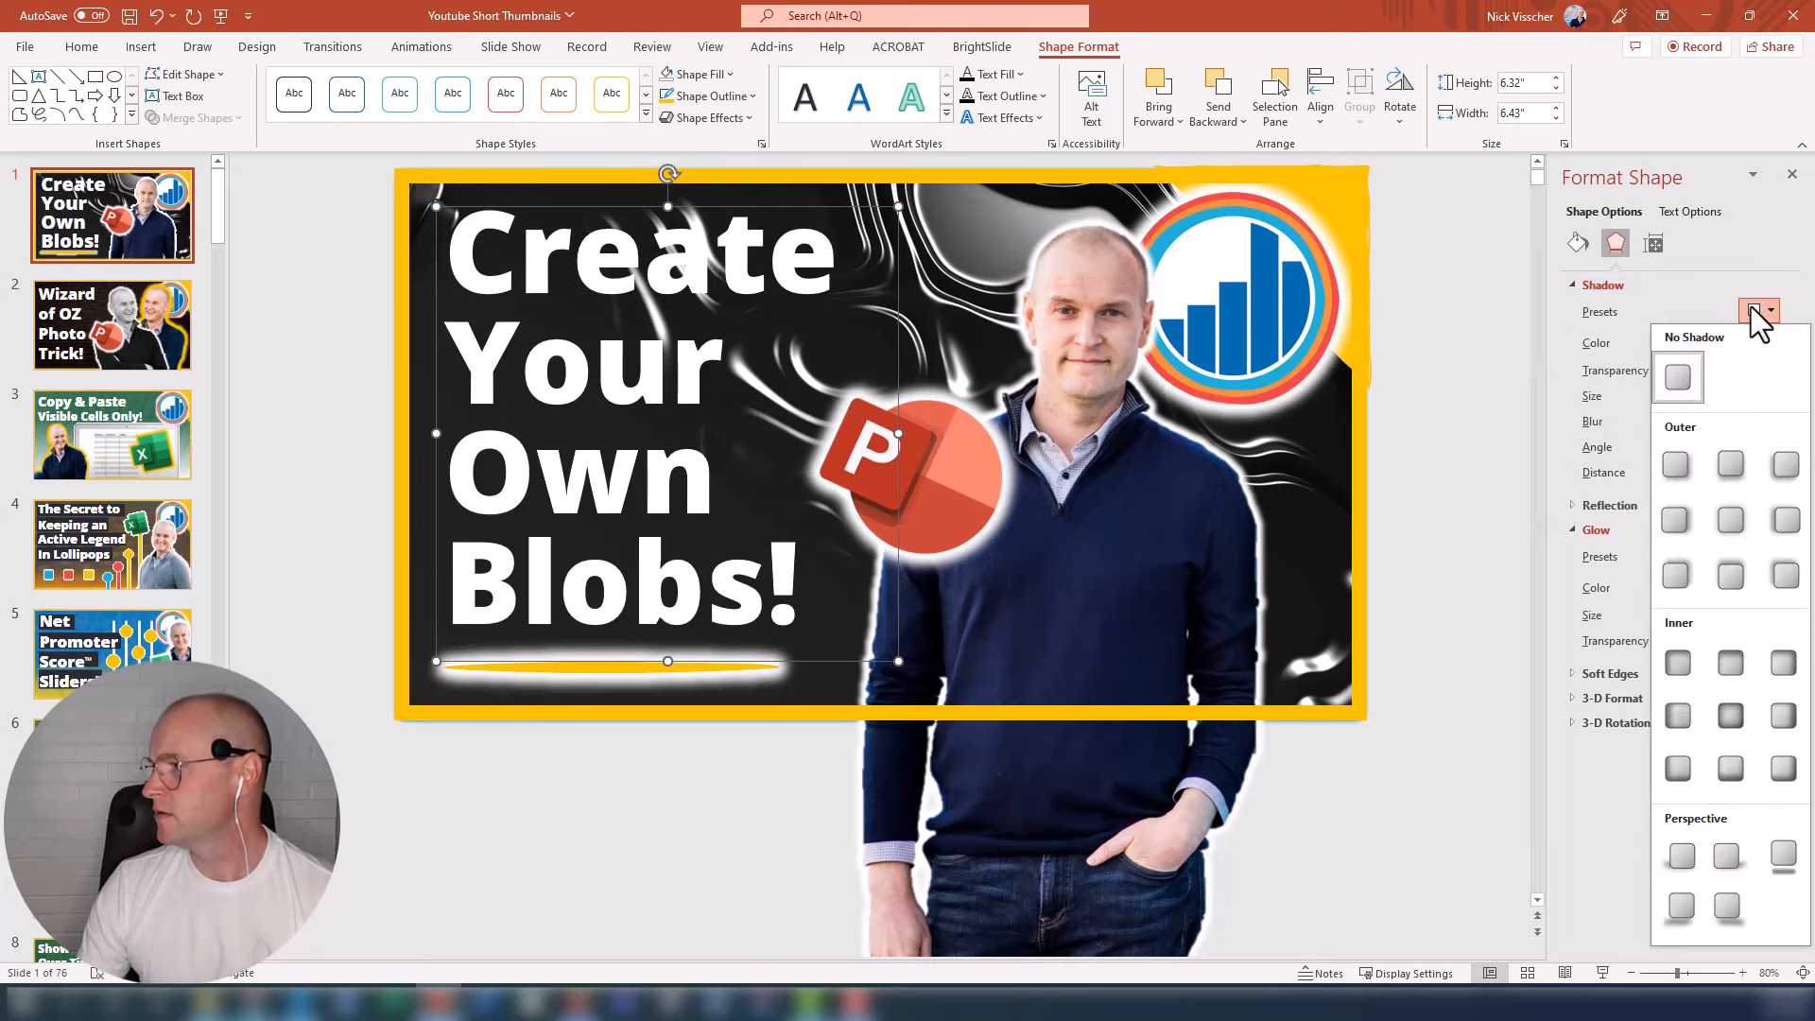
pyautogui.click(1678, 462)
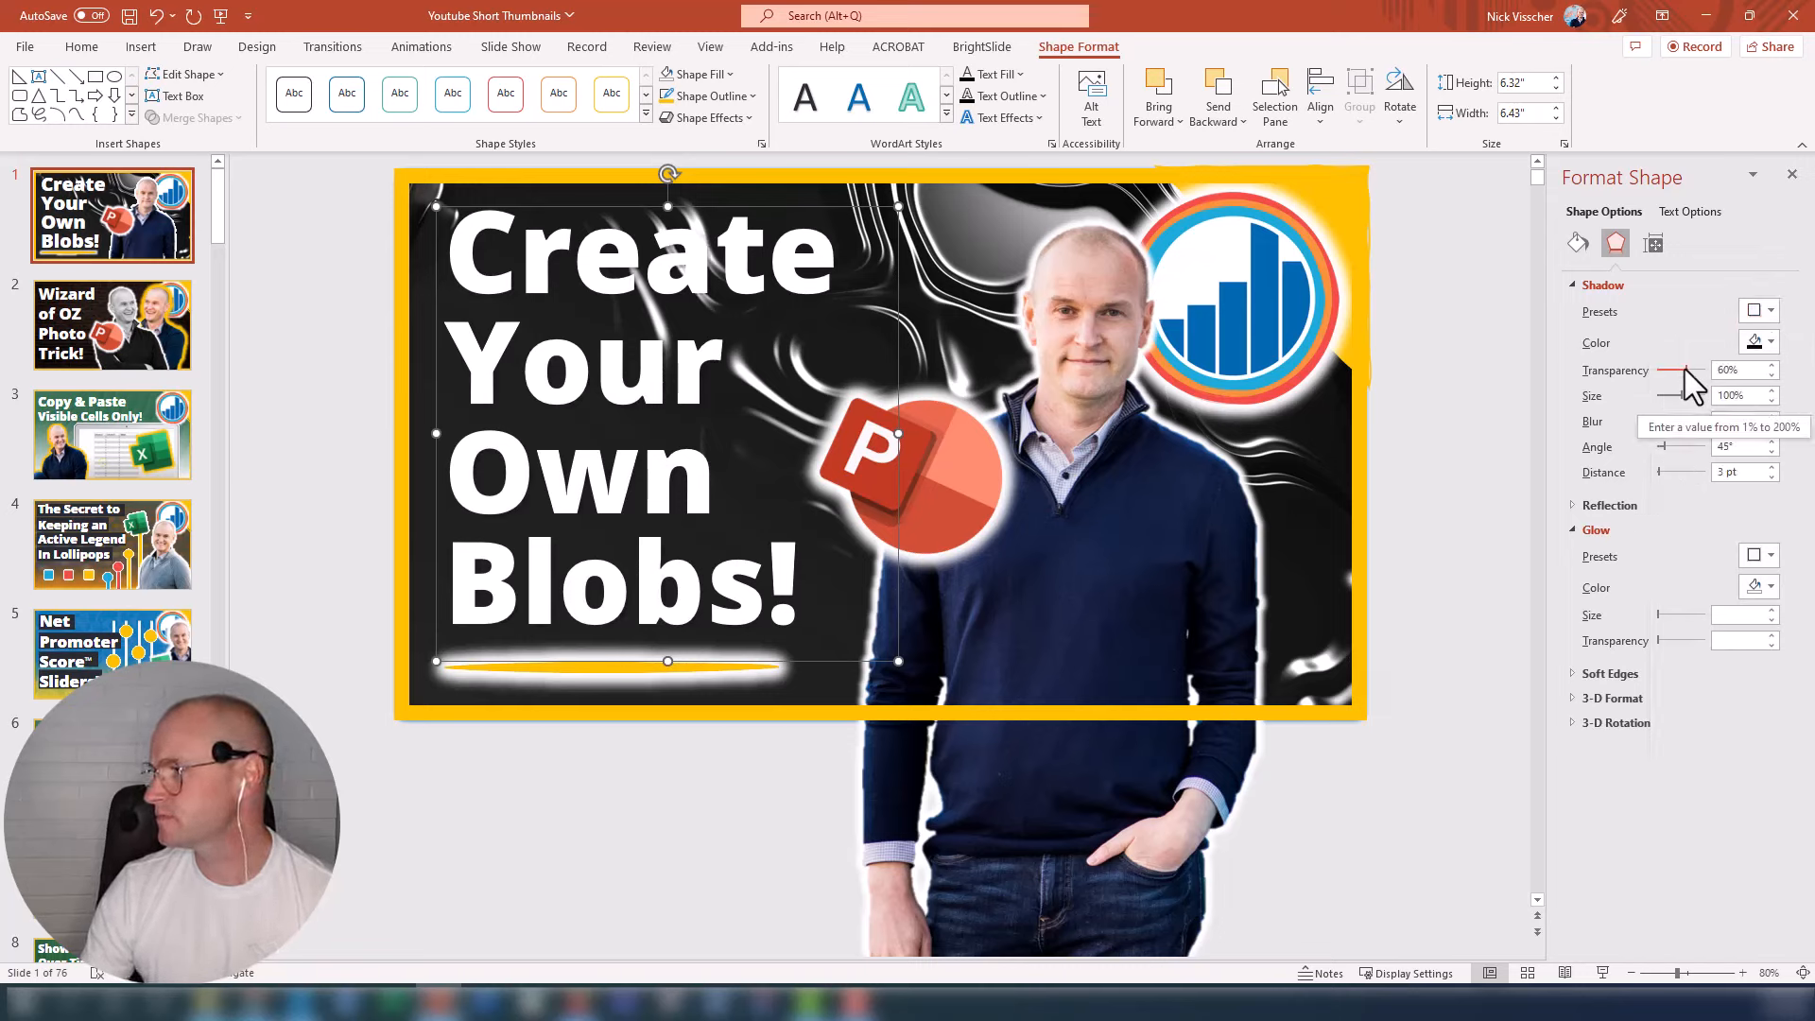
pyautogui.moveTo(1685, 369); pyautogui.dragTo(1644, 375)
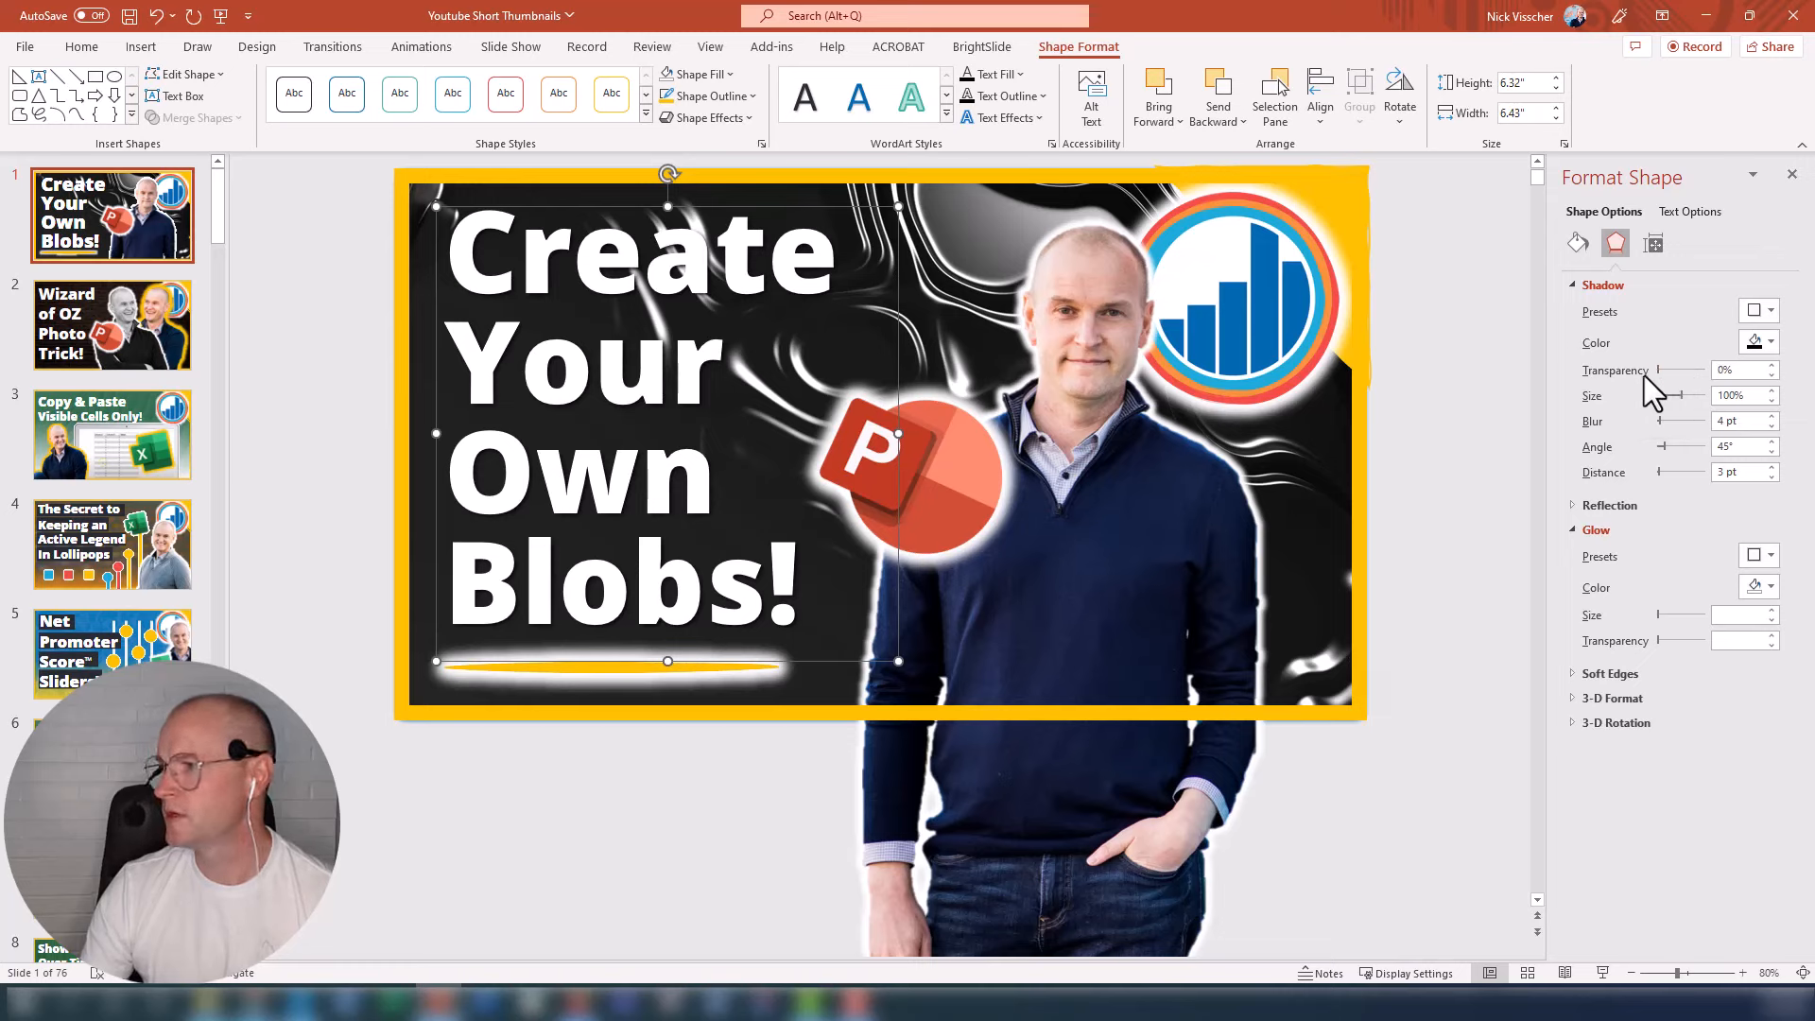
pyautogui.click(1771, 467)
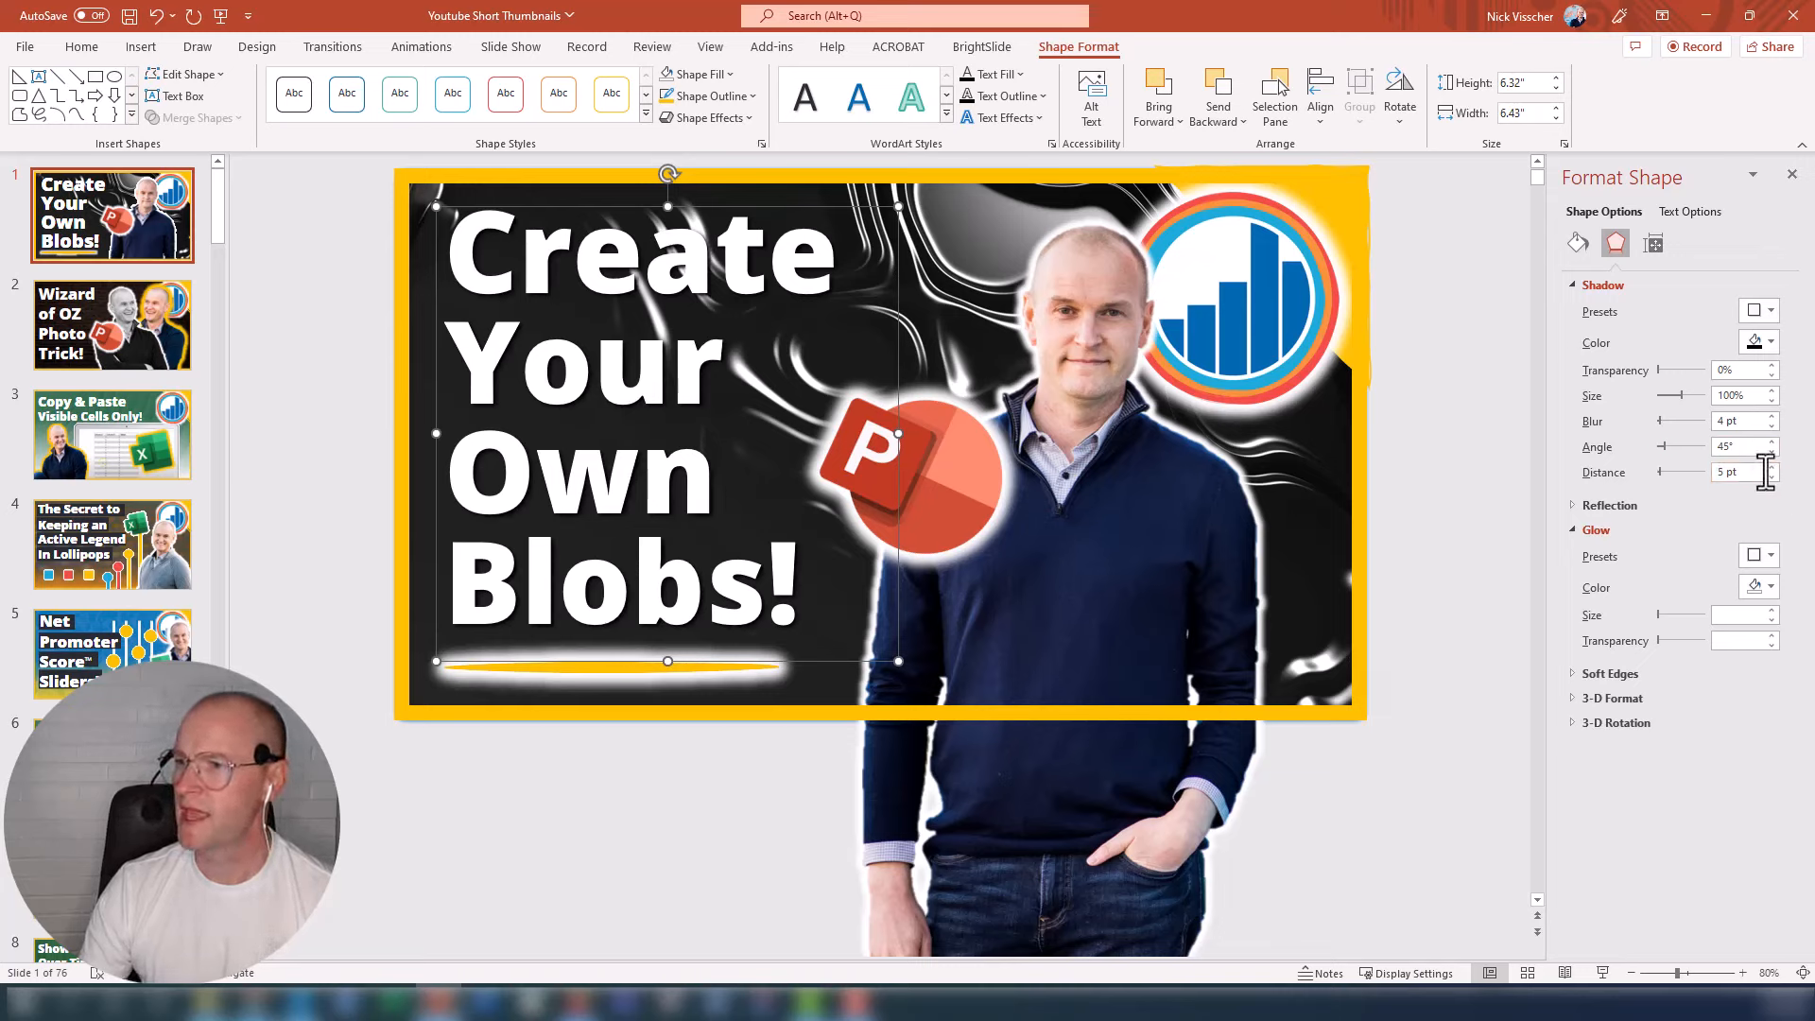
# Step: Nudge the PowerPoint logo picture slightly
pyautogui.click(315, 373)
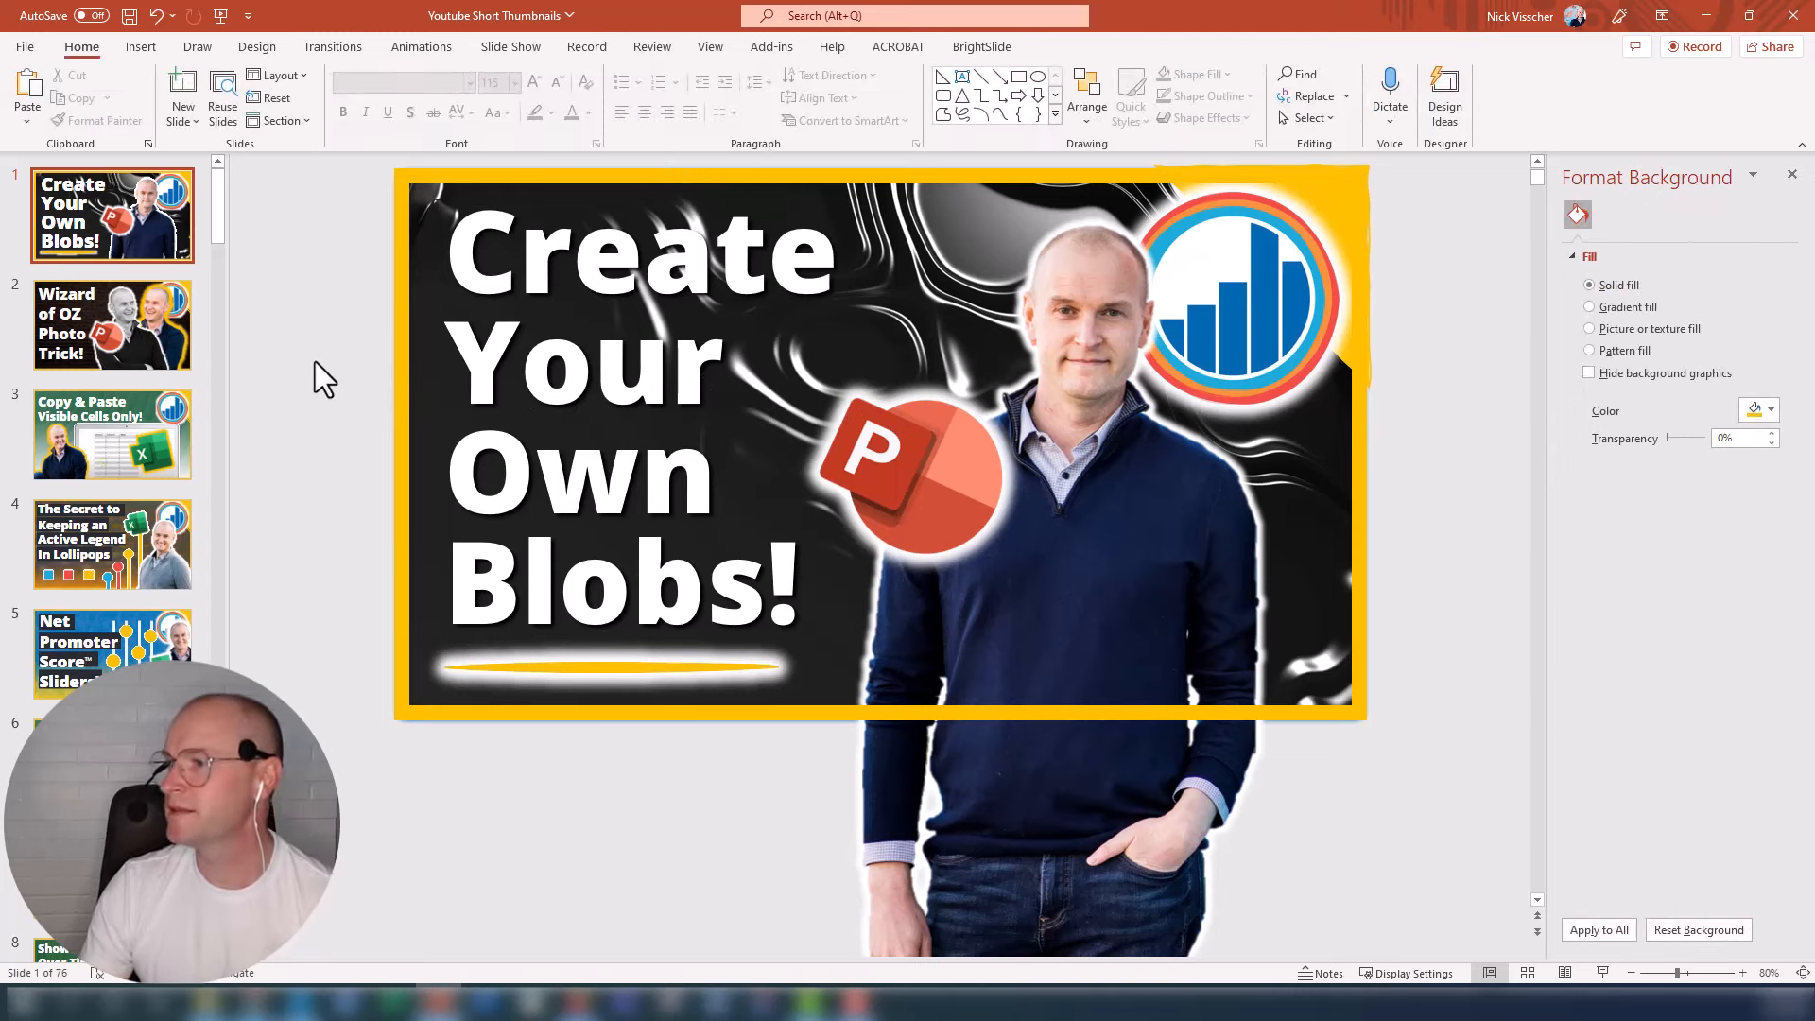
pyautogui.click(928, 476)
pyautogui.moveTo(930, 474); pyautogui.dragTo(936, 474)
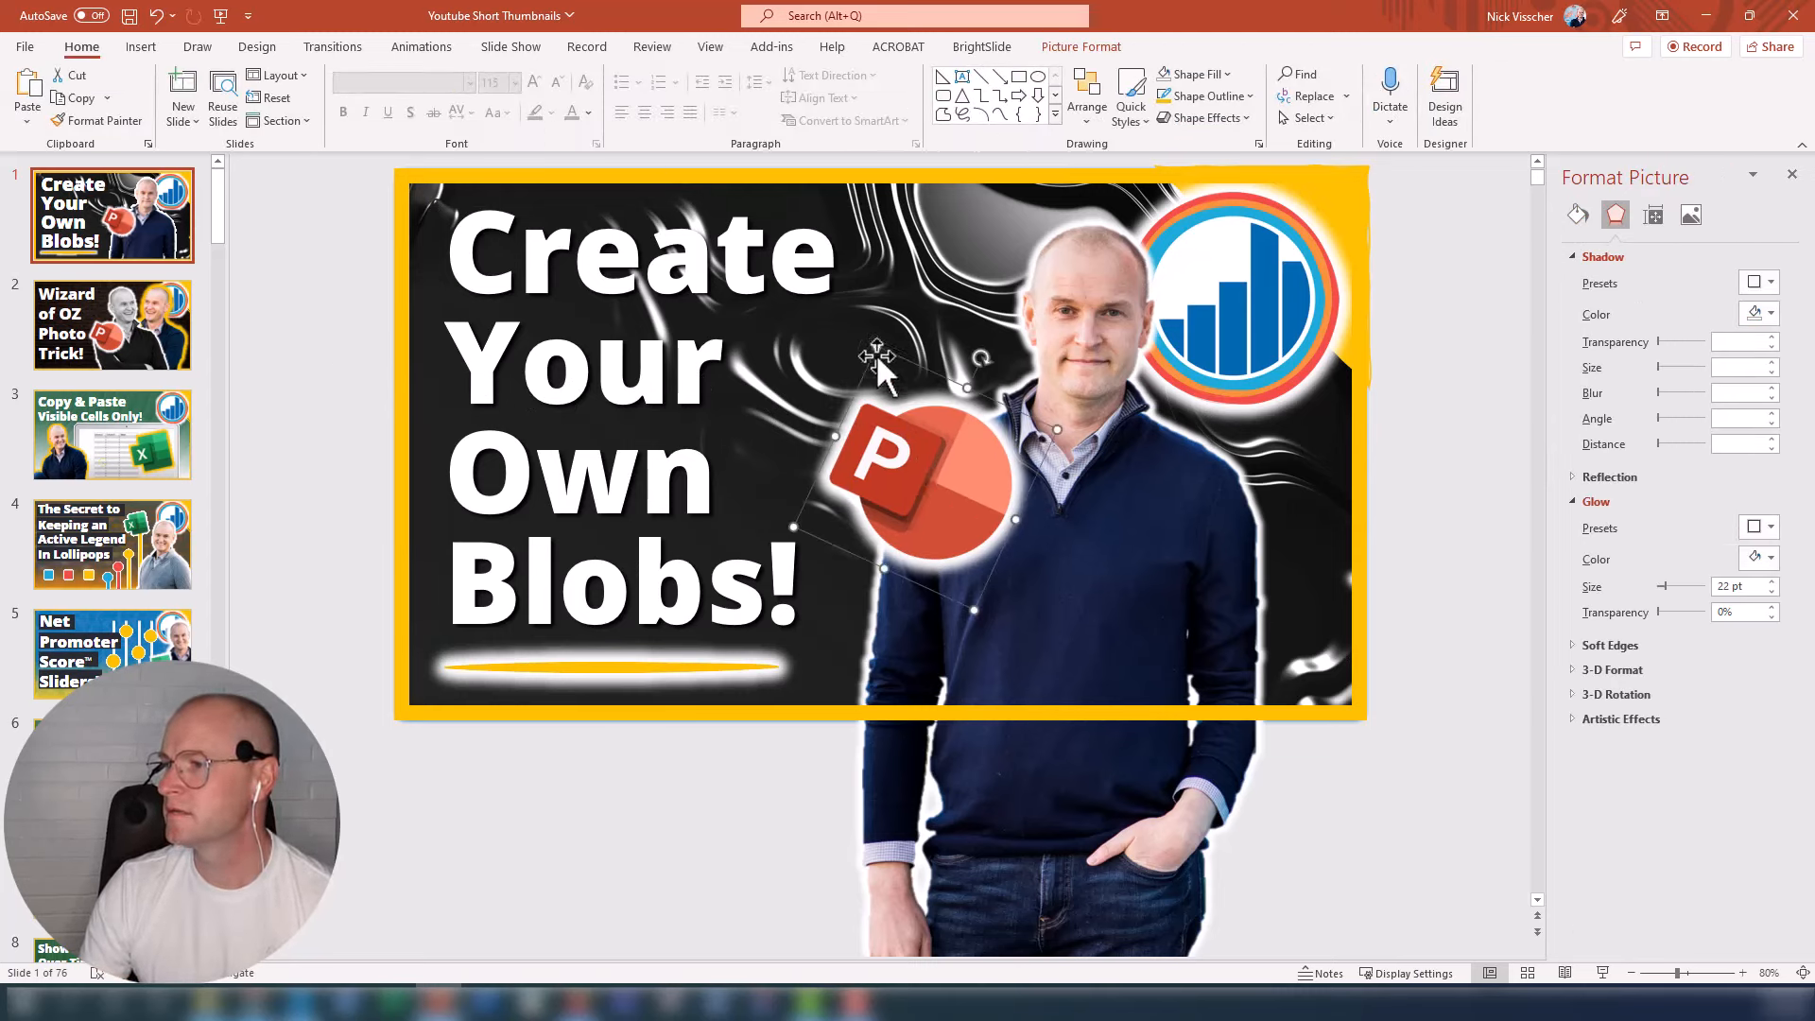
pyautogui.click(345, 436)
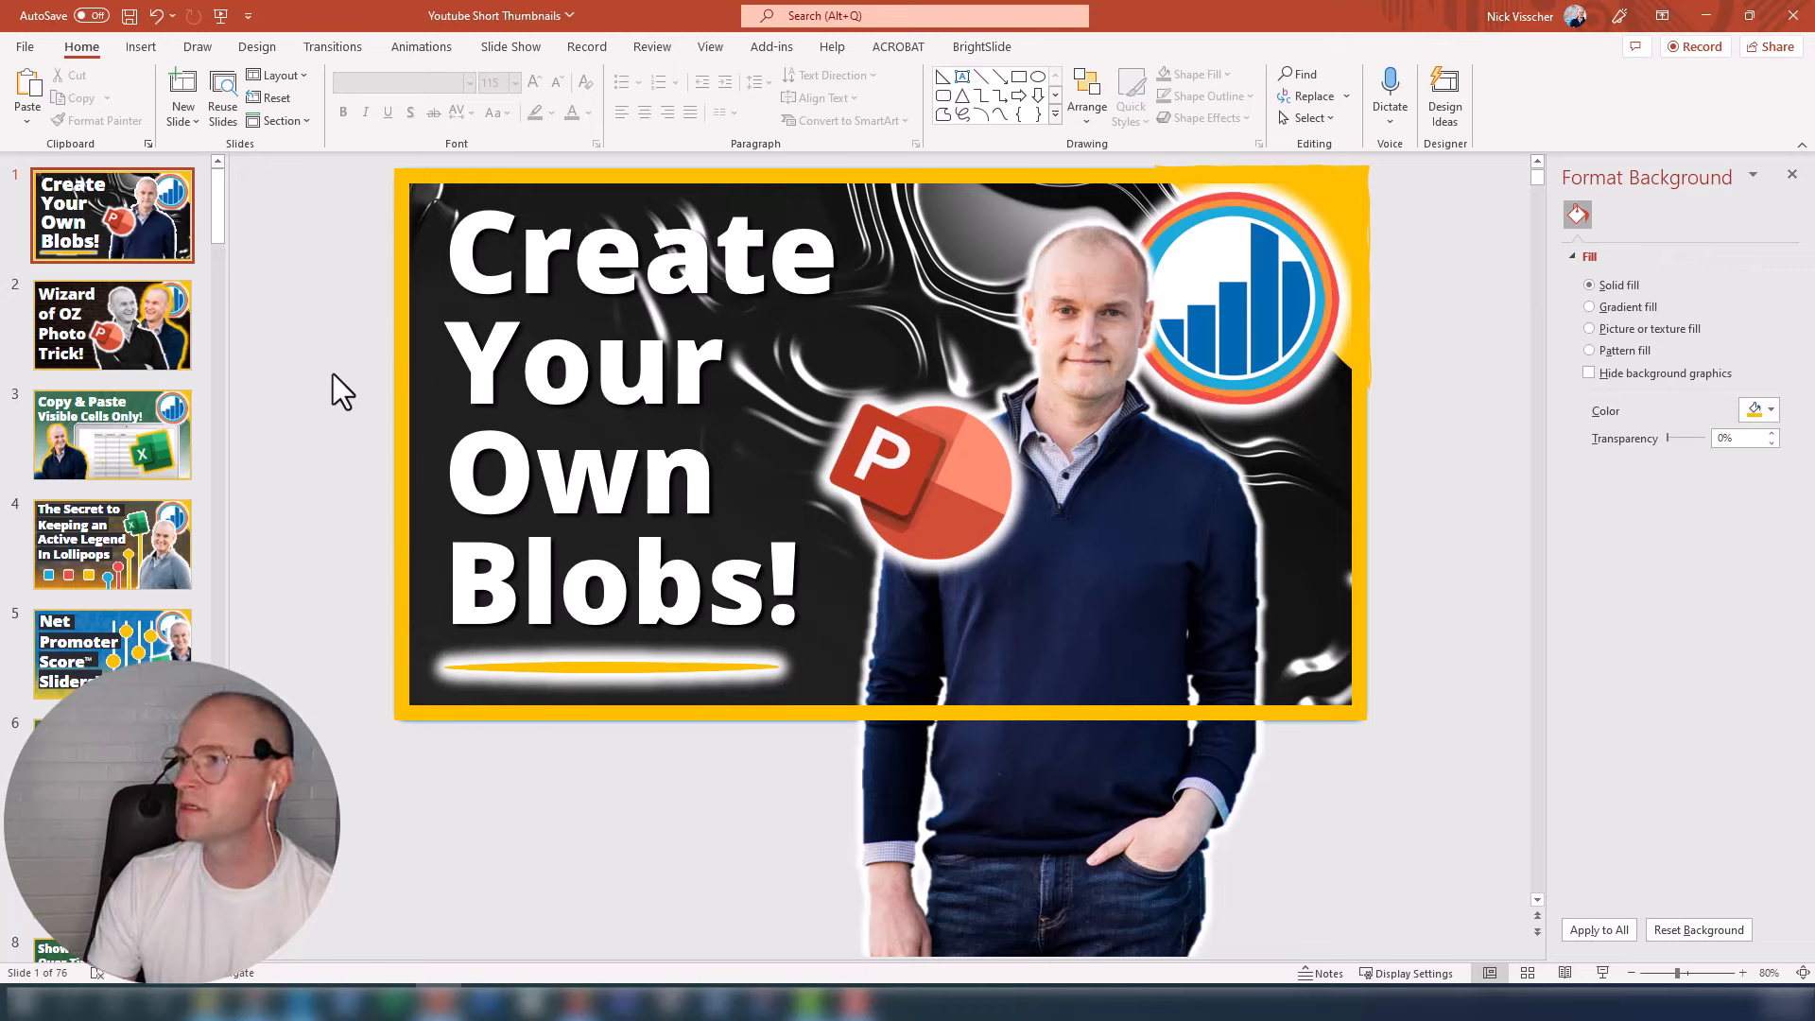
pyautogui.click(25, 45)
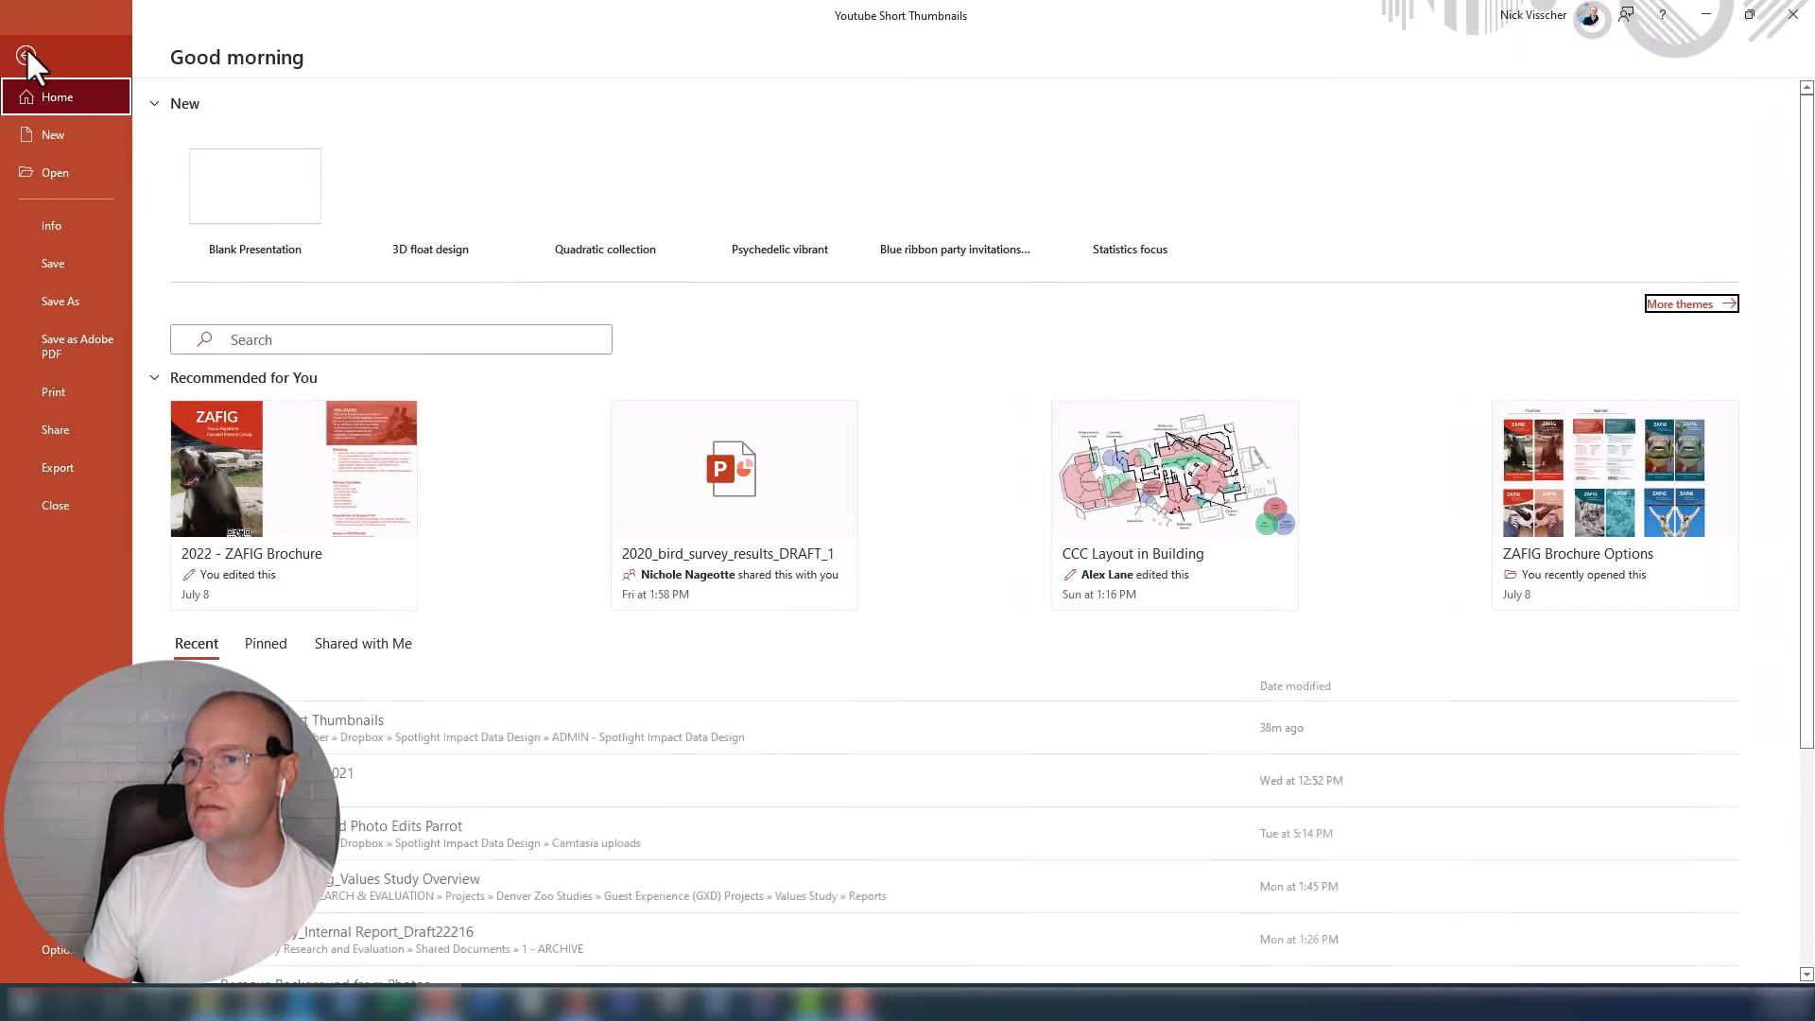
pyautogui.click(59, 301)
pyautogui.click(275, 568)
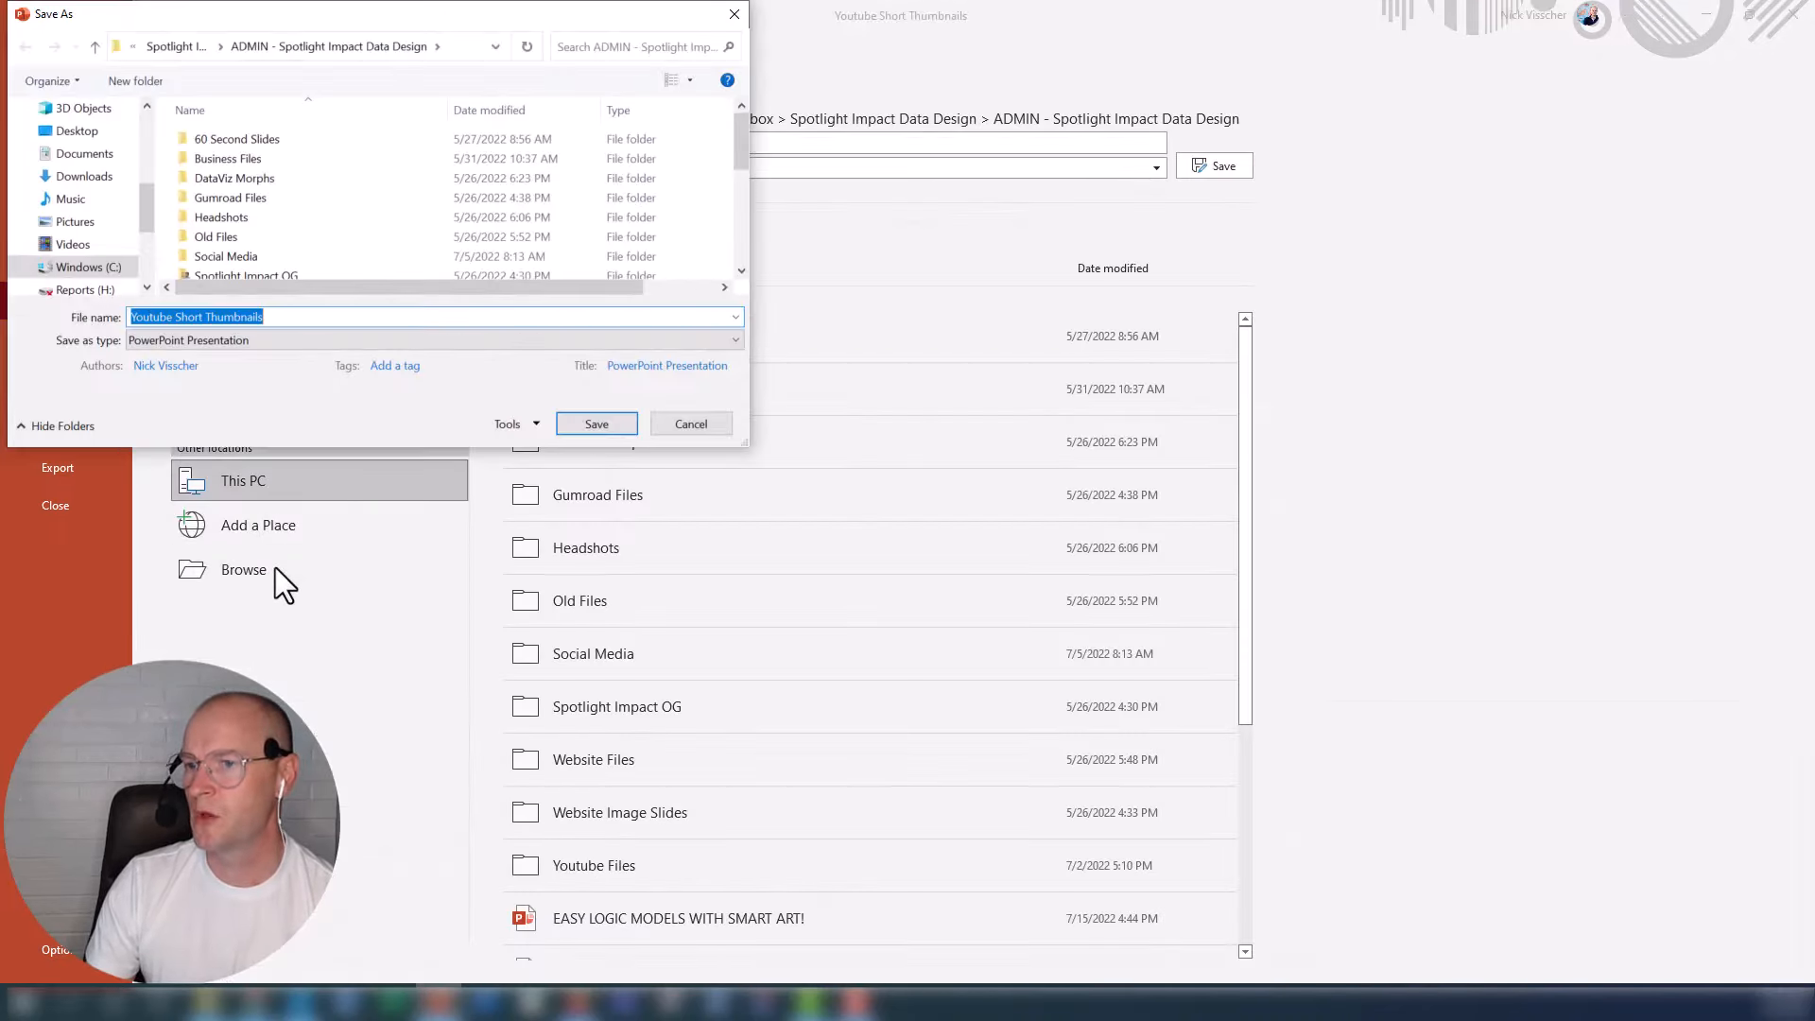
pyautogui.click(325, 342)
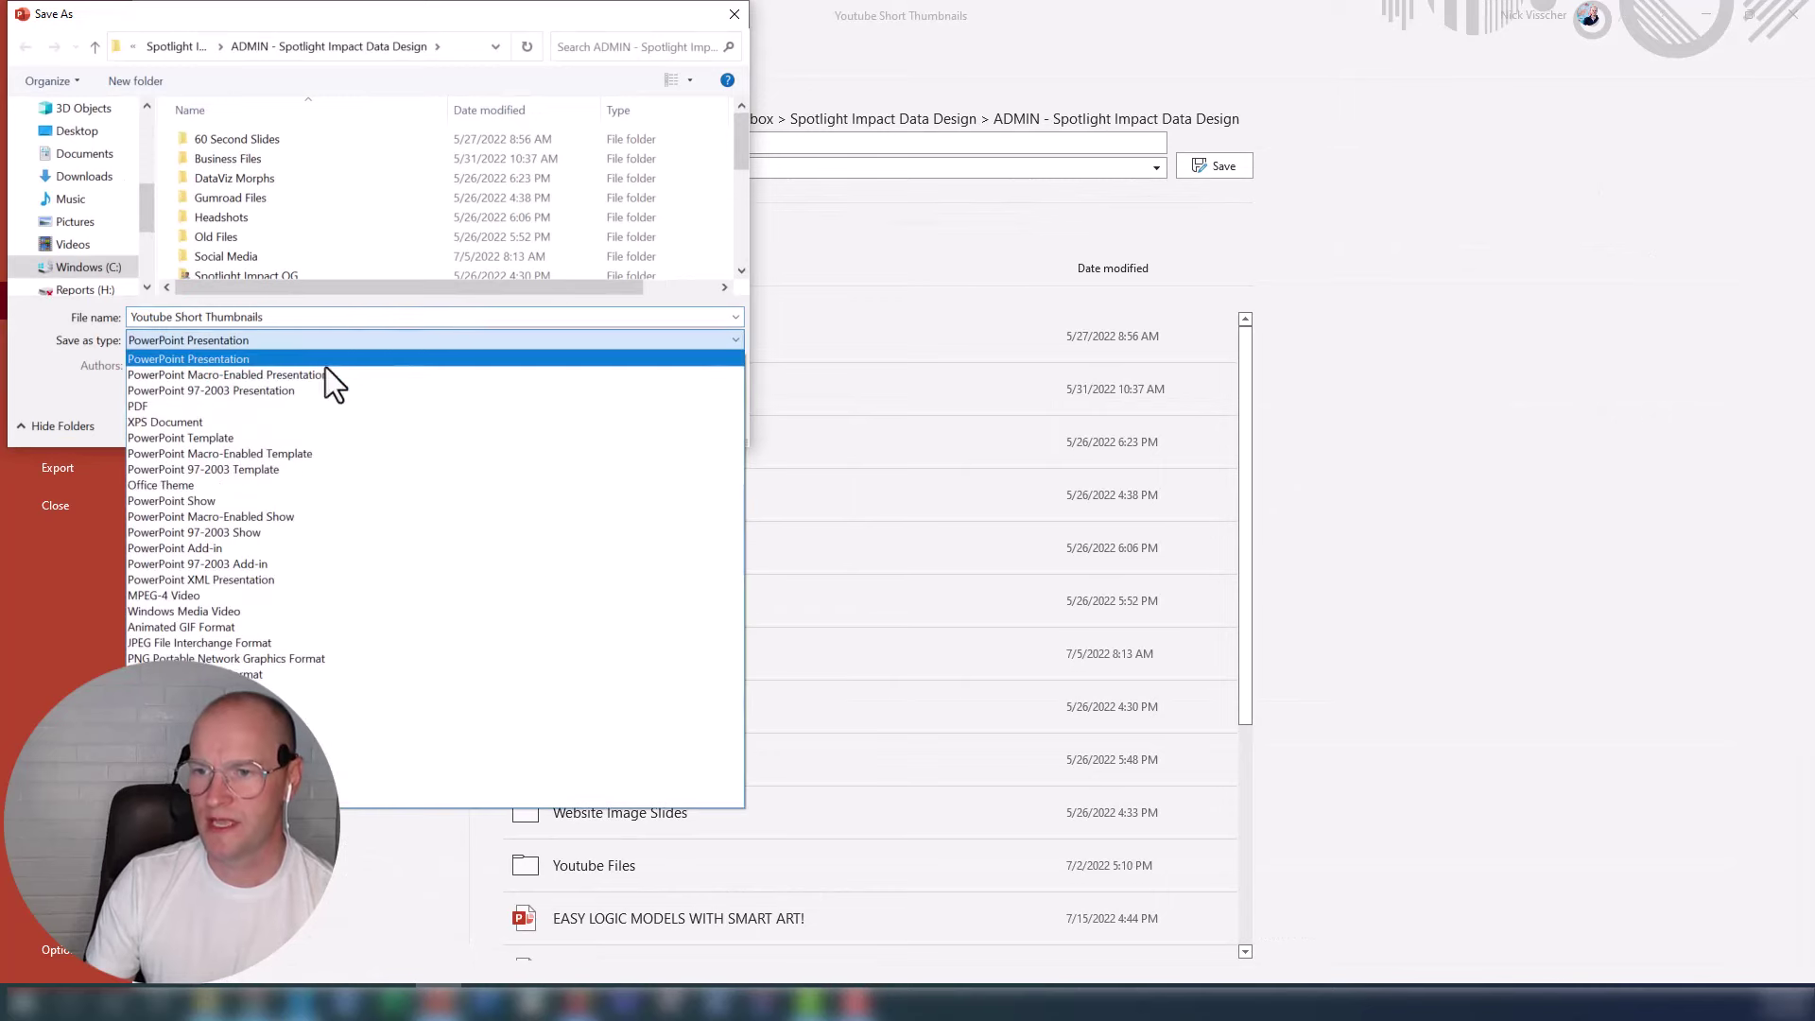
pyautogui.click(389, 643)
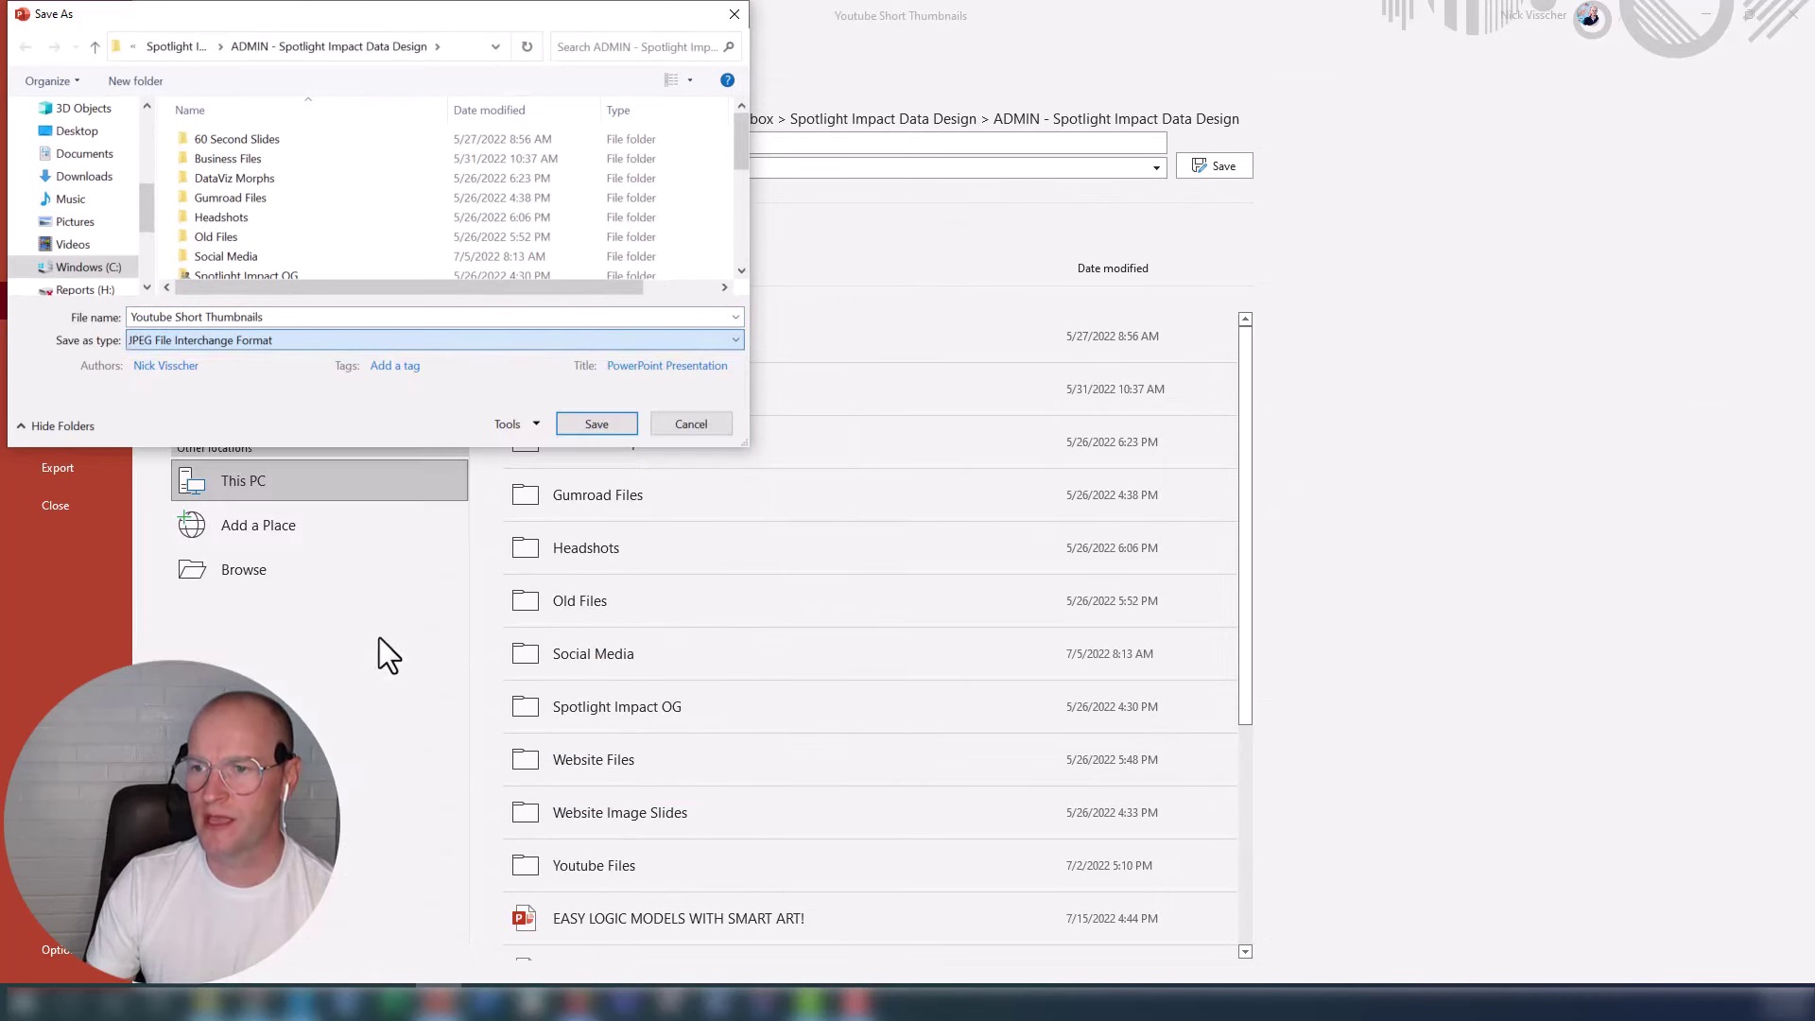
pyautogui.click(695, 426)
pyautogui.click(33, 43)
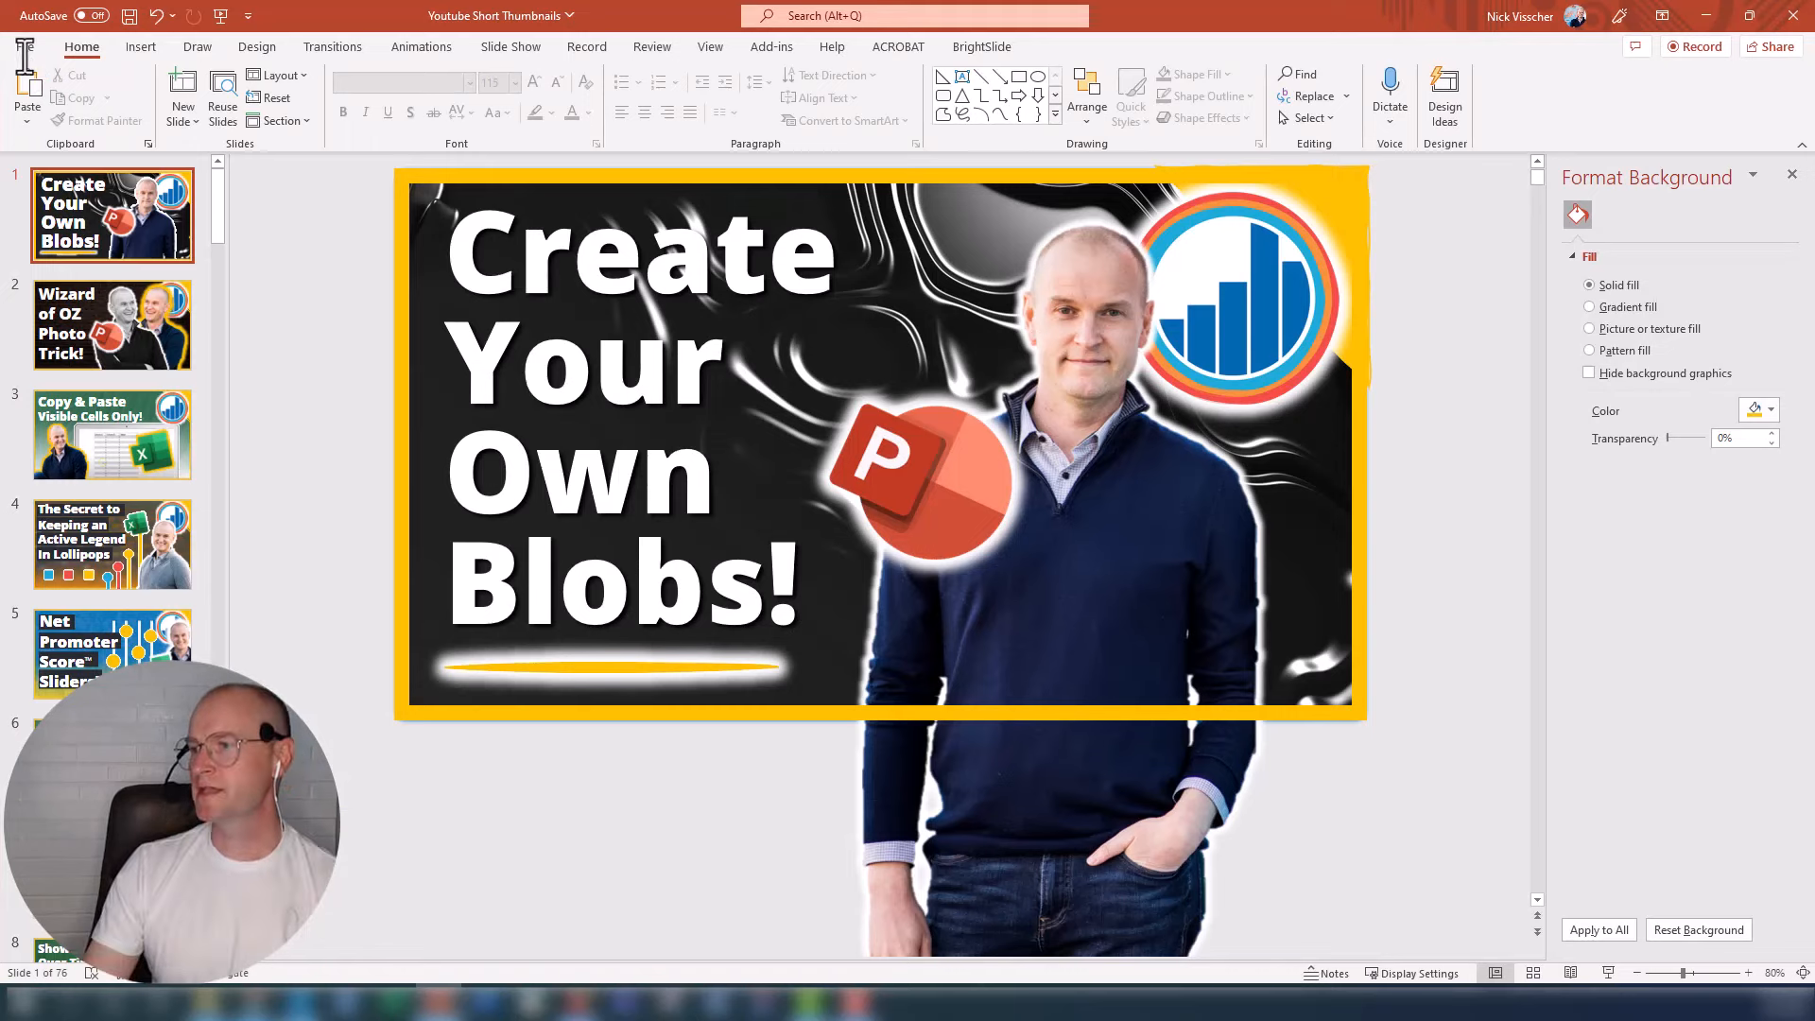
# Step: Start BrightSlide's Export Selected Slides as Images, save the presentation when prompted, and return to Export
pyautogui.click(982, 46)
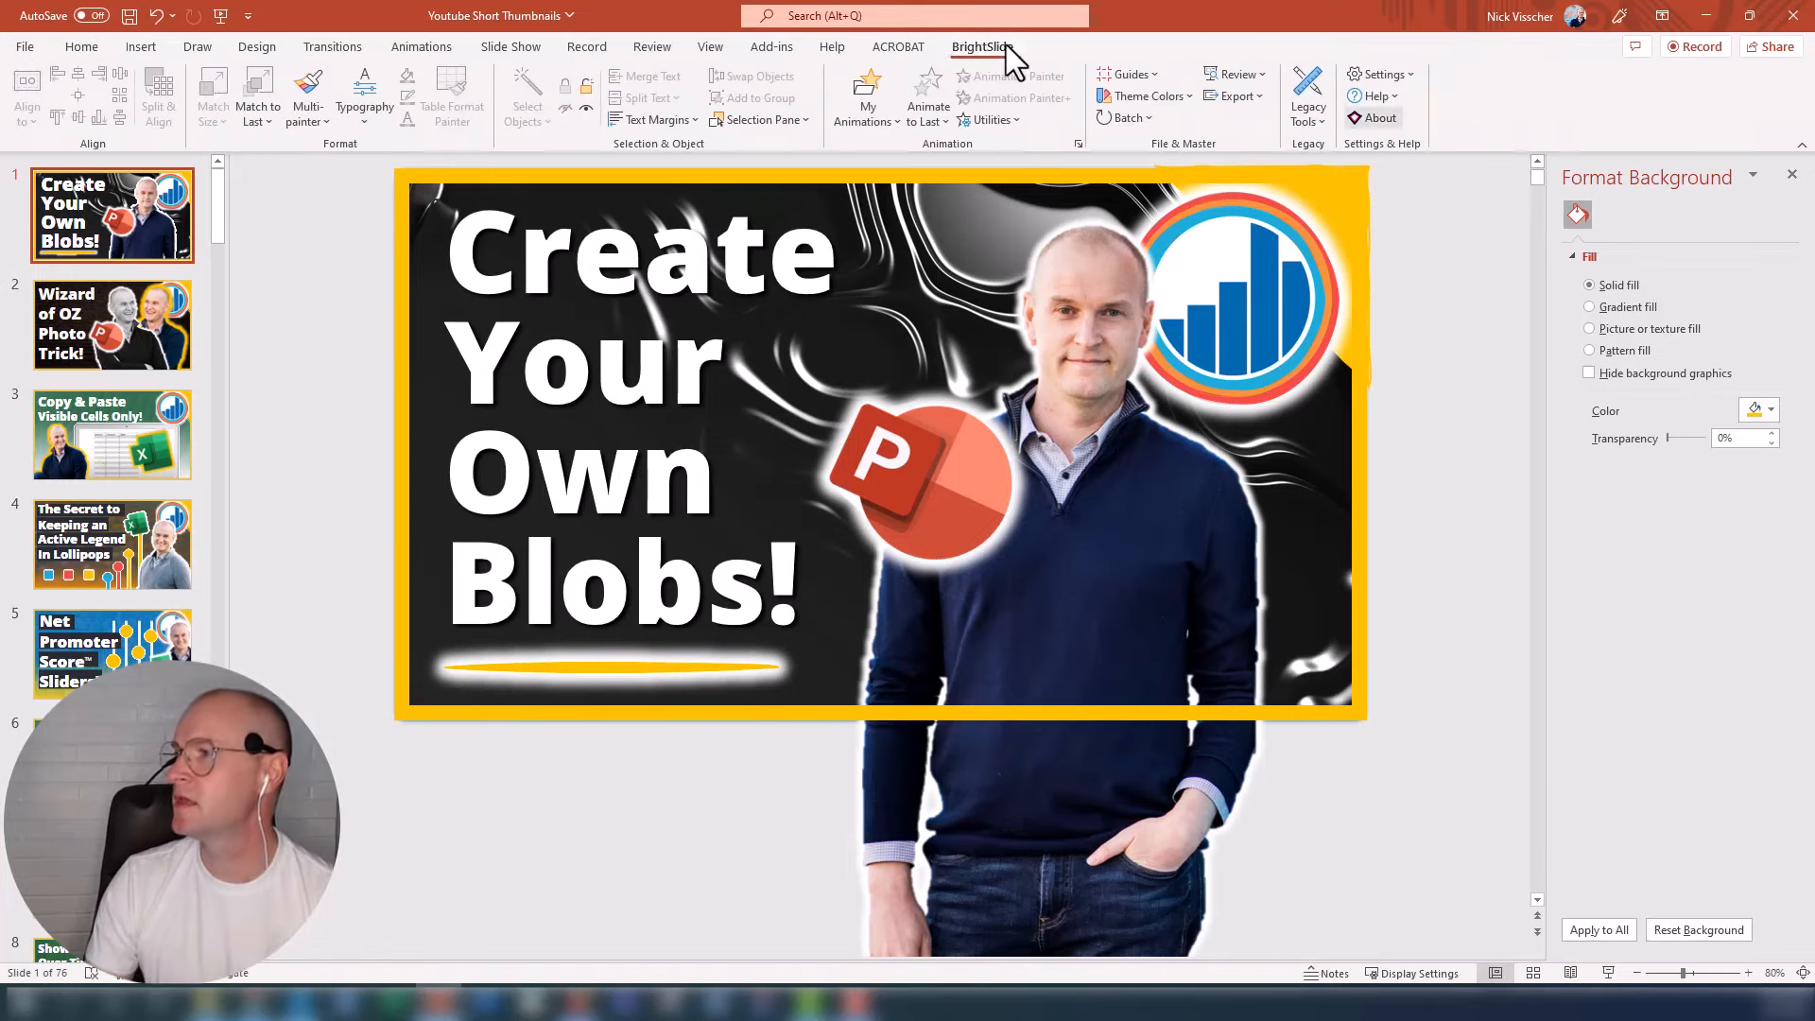
pyautogui.click(1248, 97)
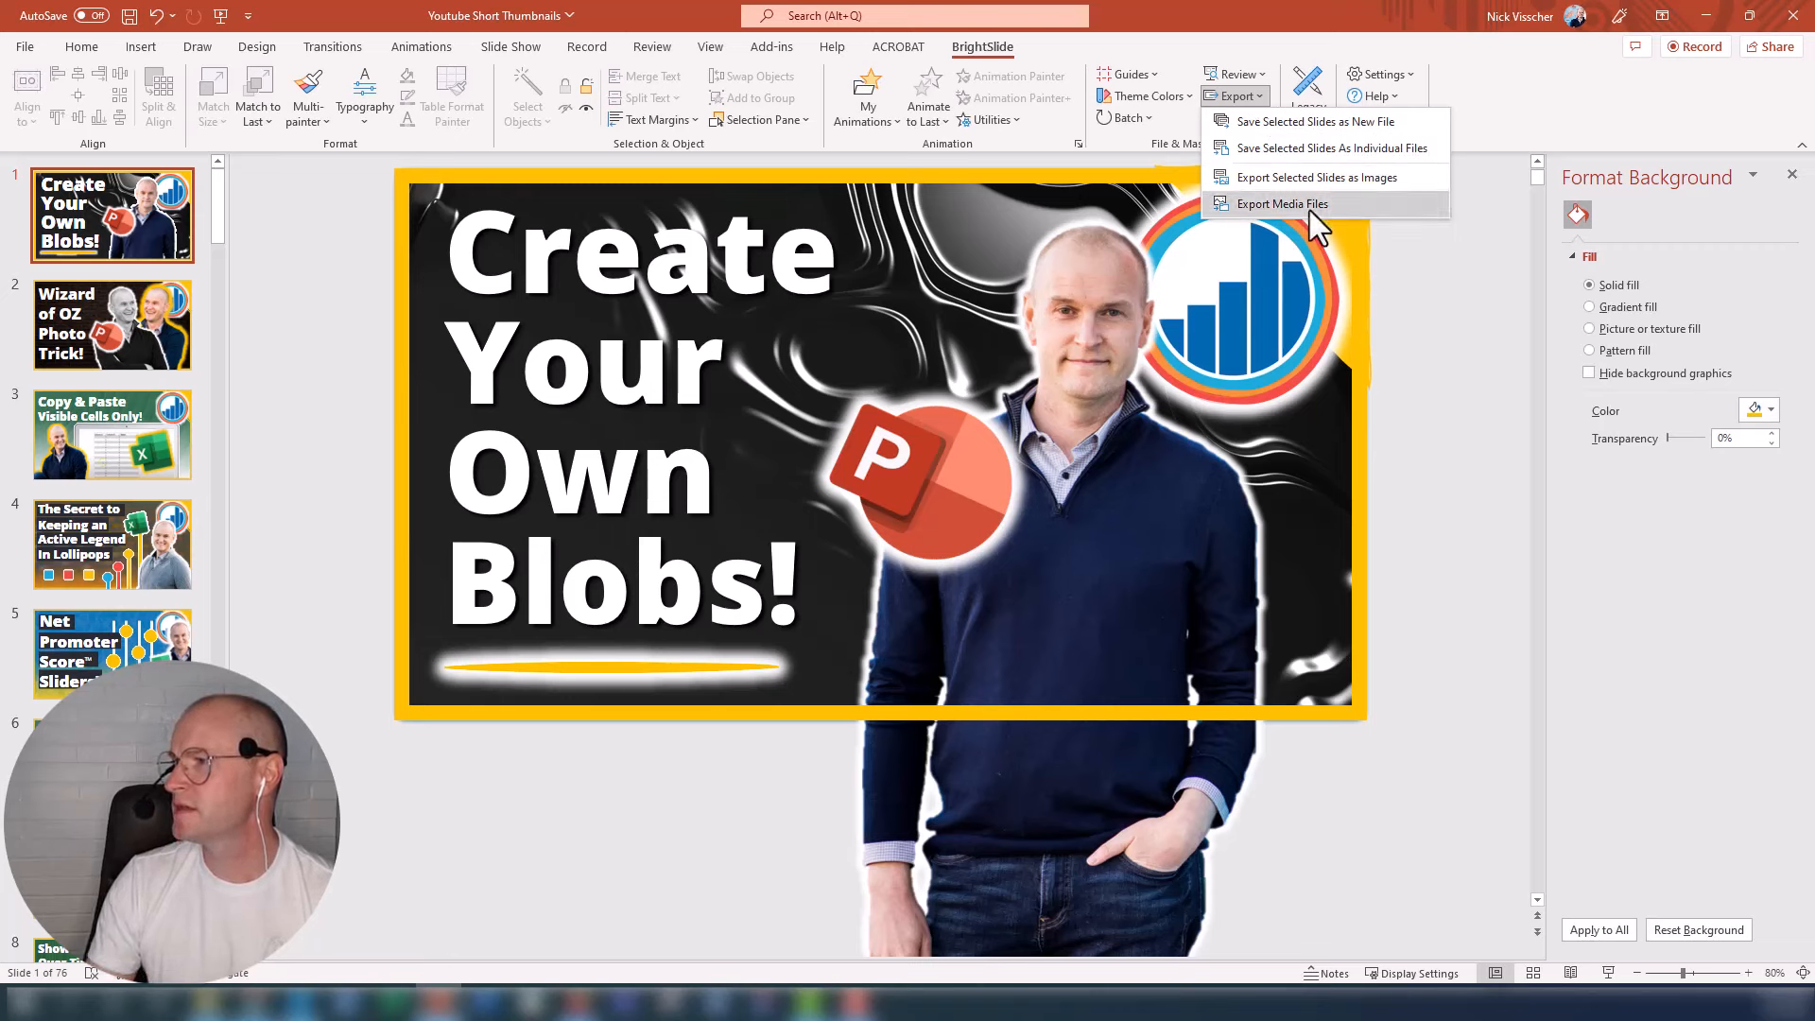
pyautogui.click(1395, 183)
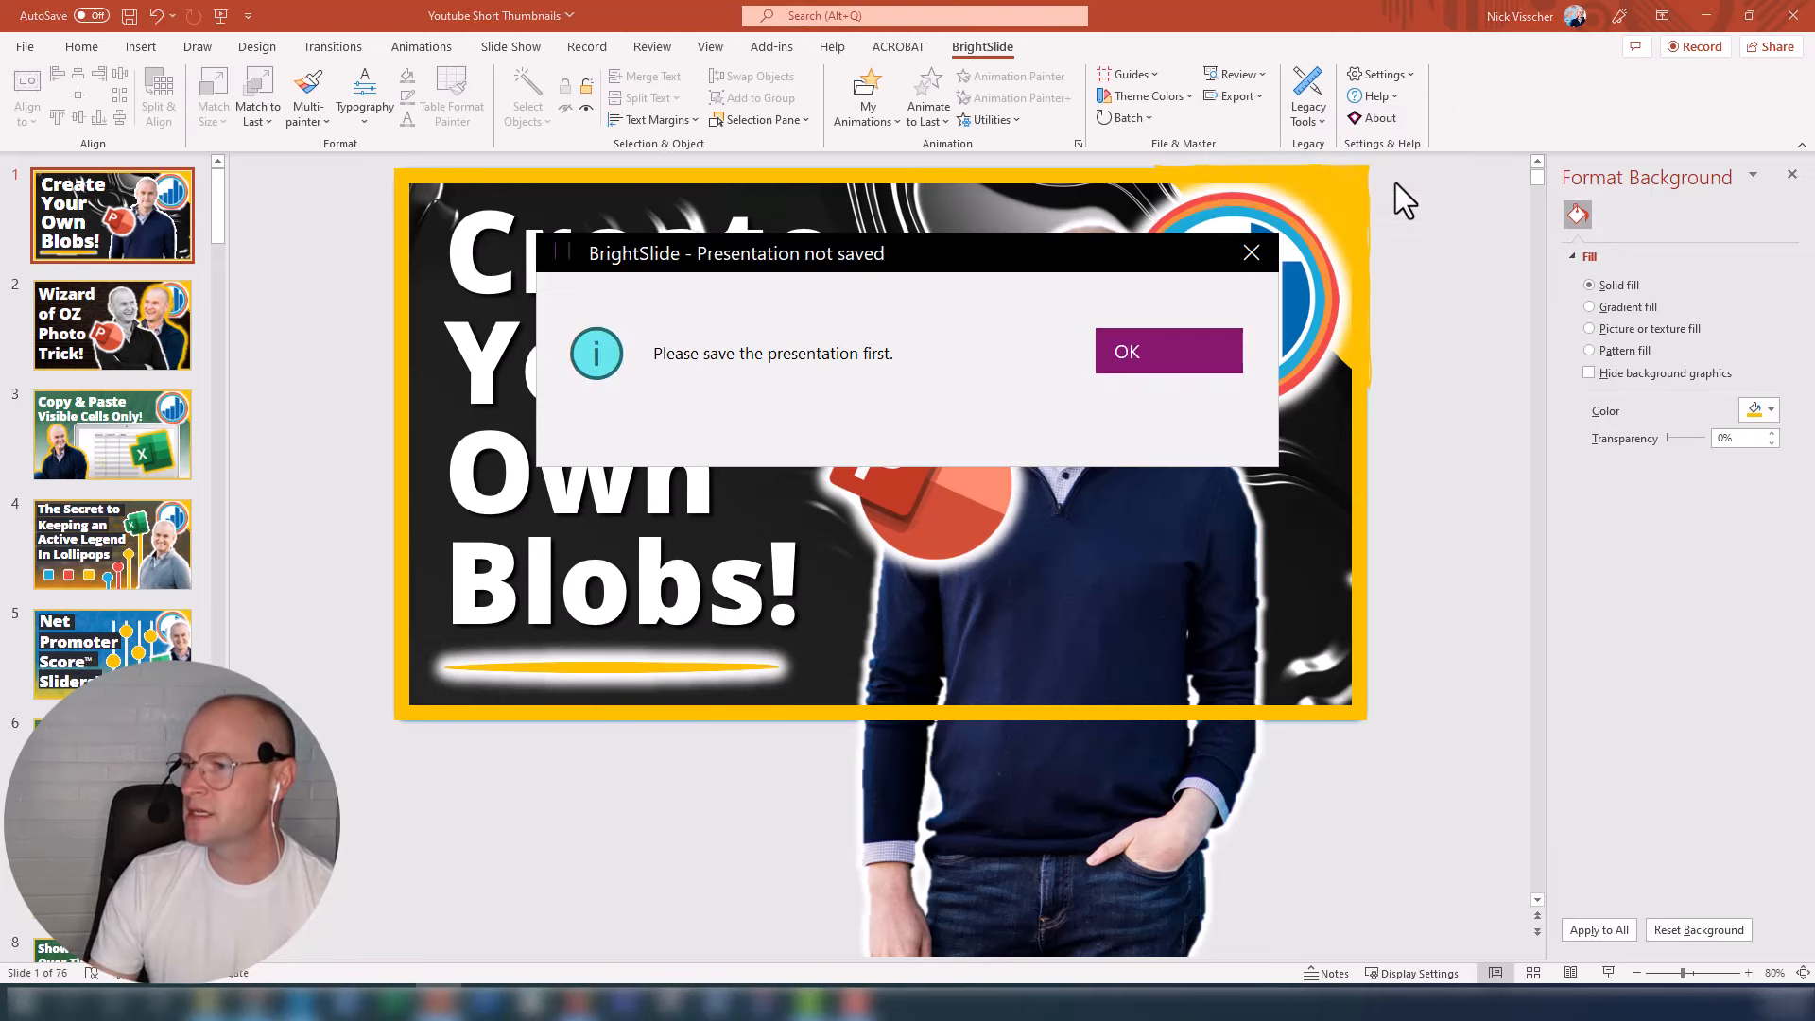
pyautogui.click(1121, 356)
pyautogui.click(128, 16)
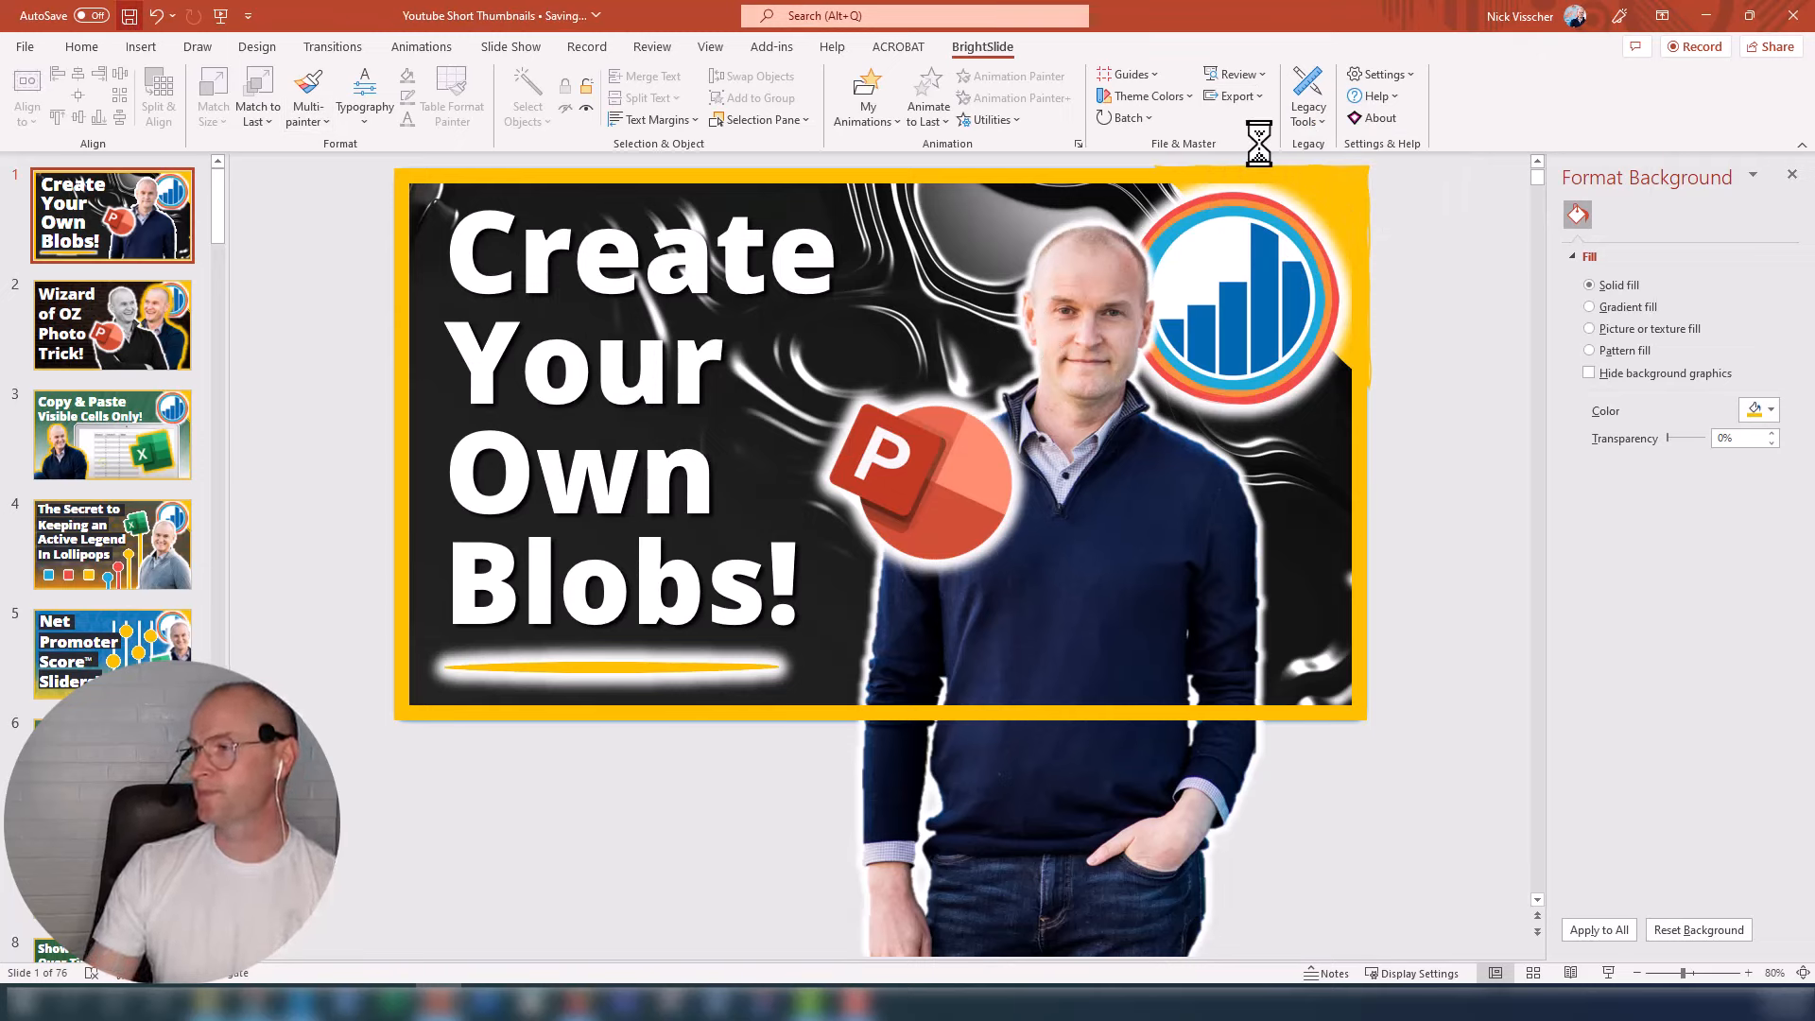
pyautogui.click(1244, 96)
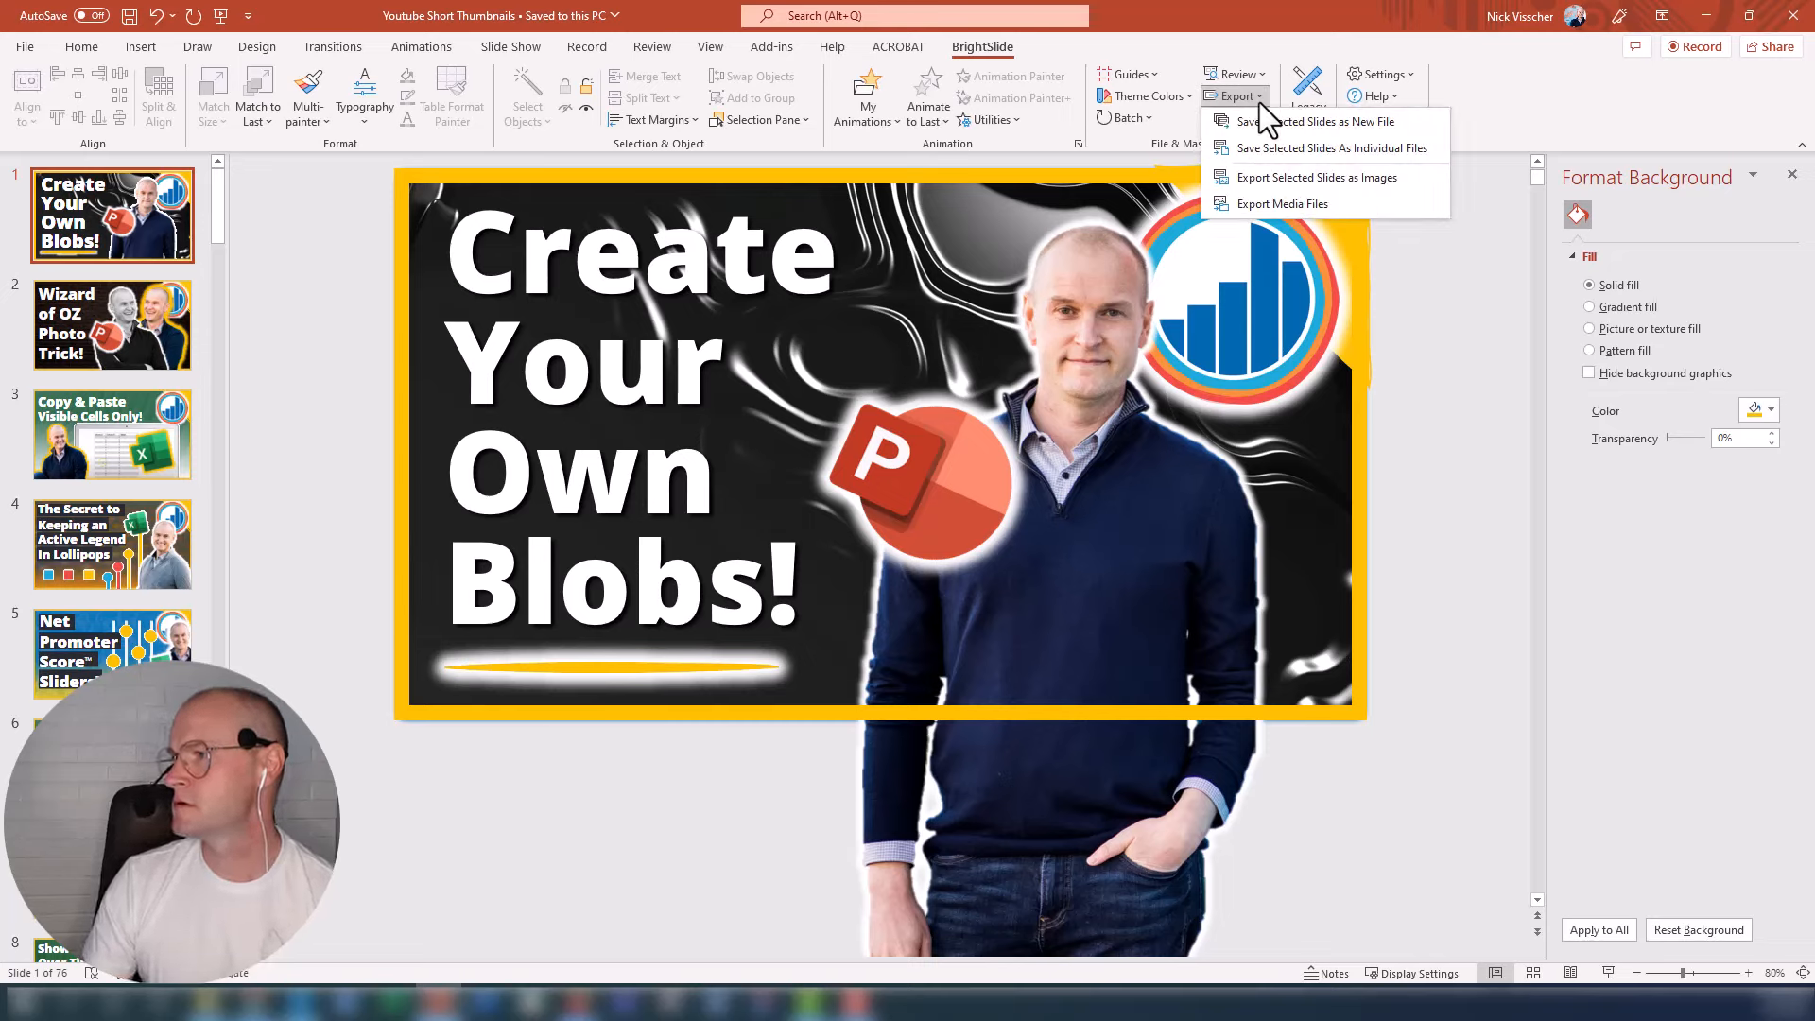
# Step: Export the slide as a 1920×1080 PNG into Pictures, view the folder, then switch to YouTube Studio in Chrome
pyautogui.click(1317, 176)
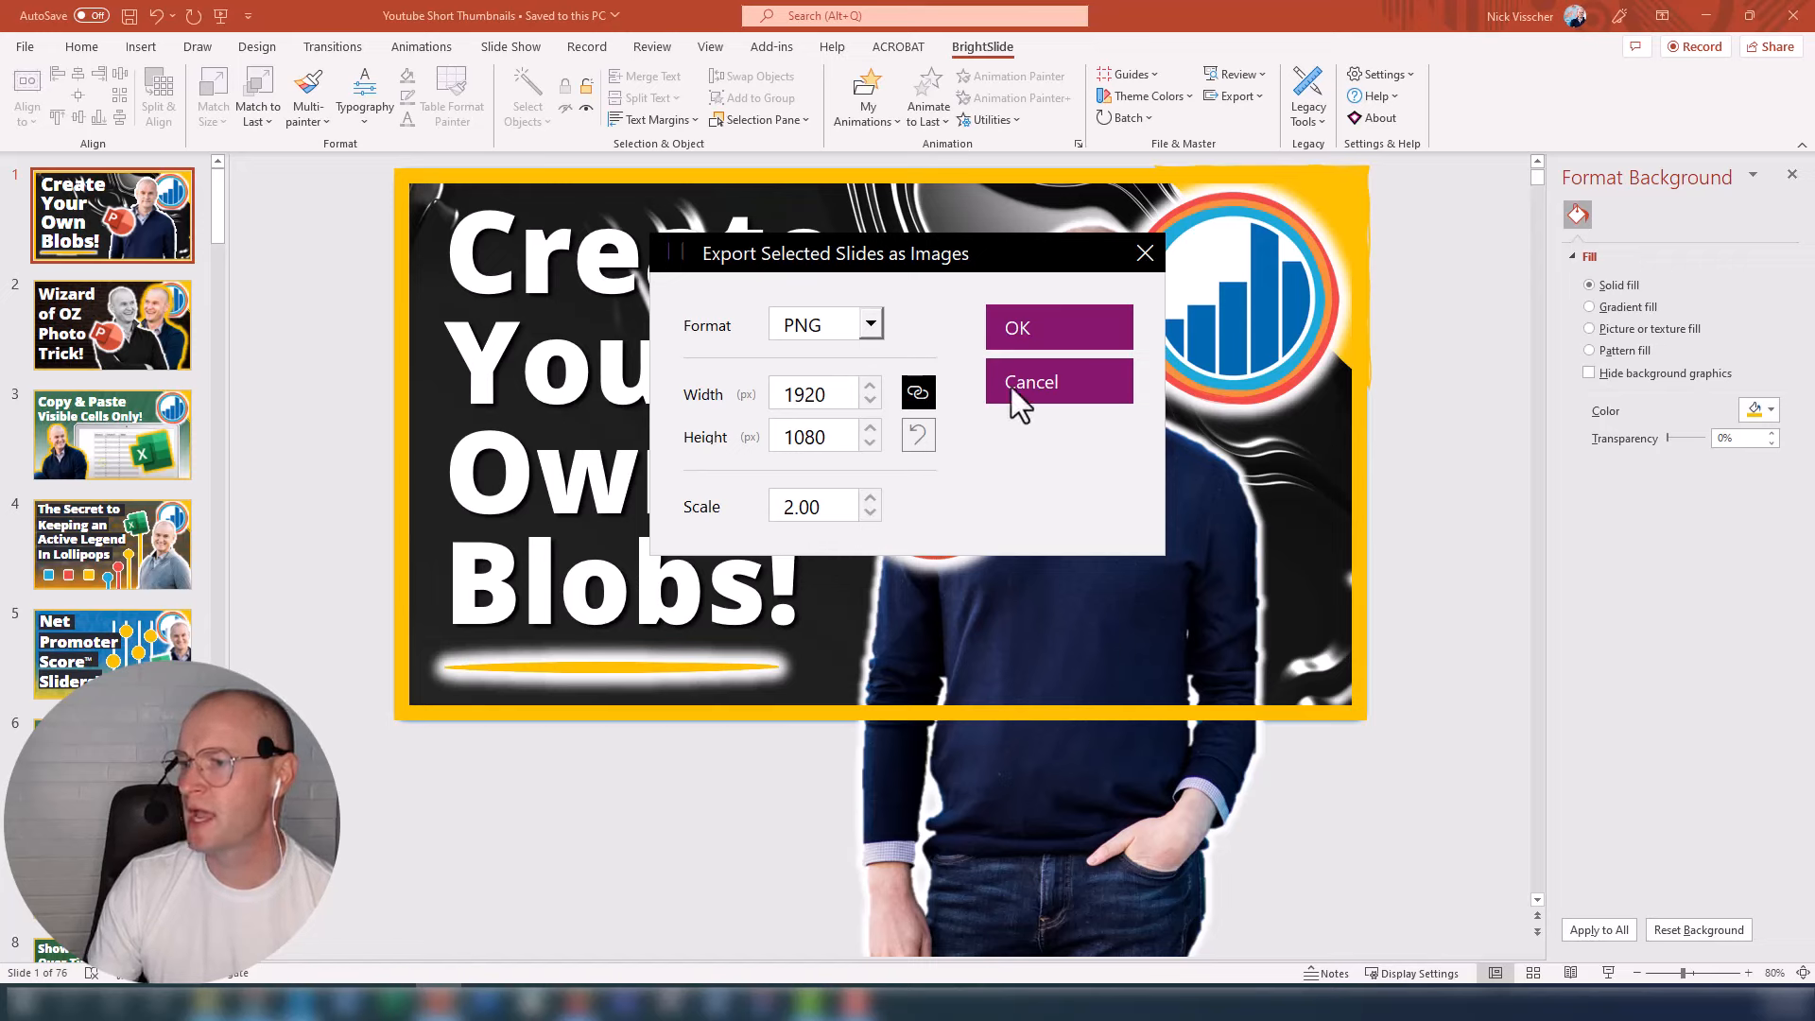
pyautogui.click(1104, 331)
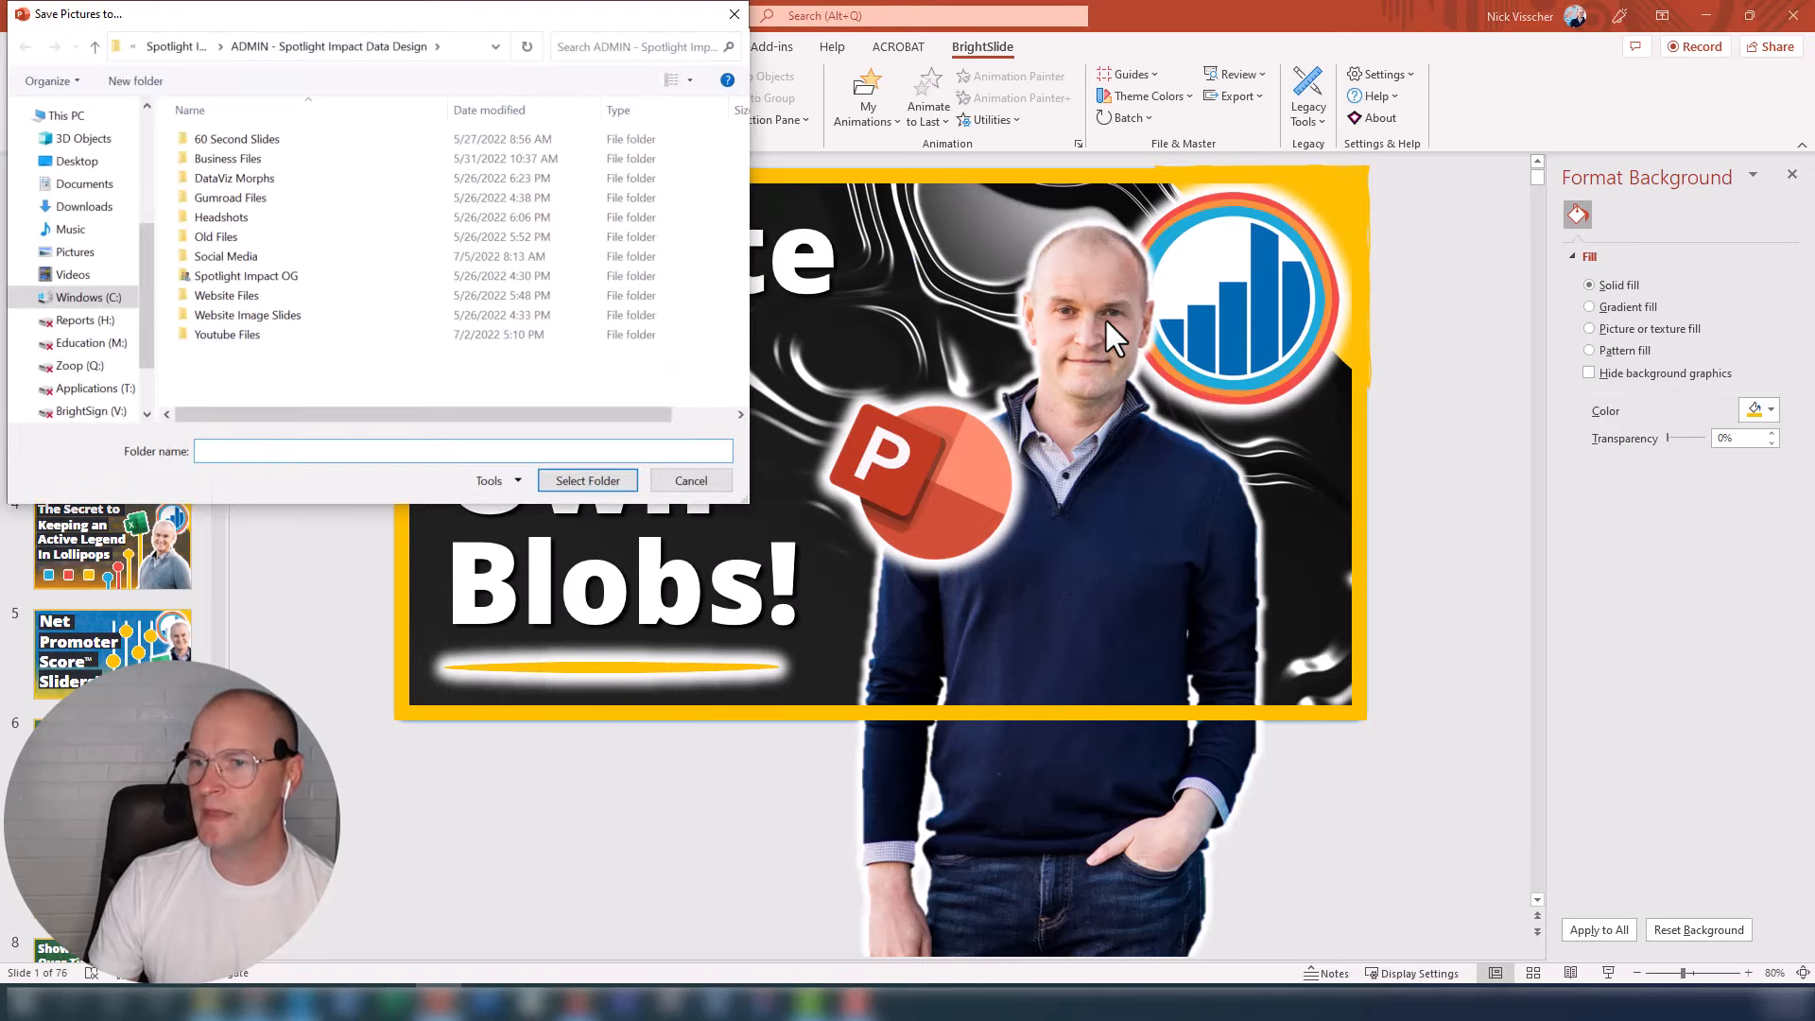
pyautogui.click(74, 252)
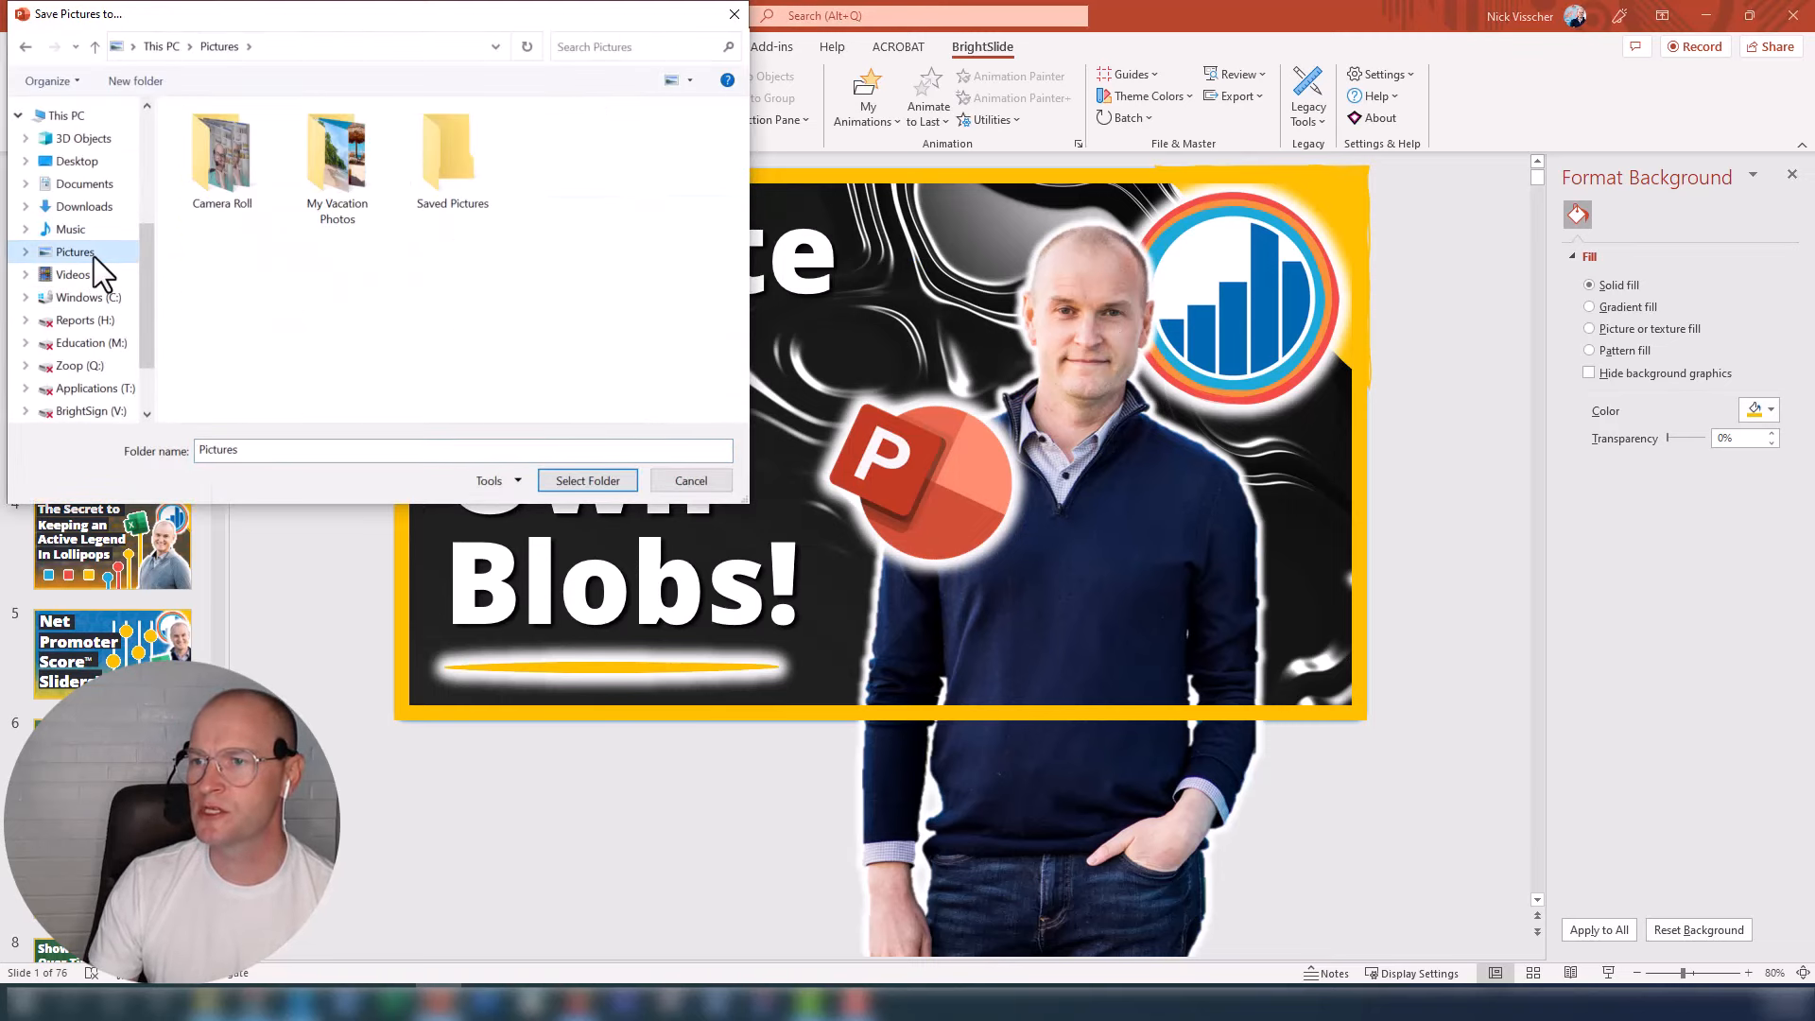
pyautogui.click(587, 481)
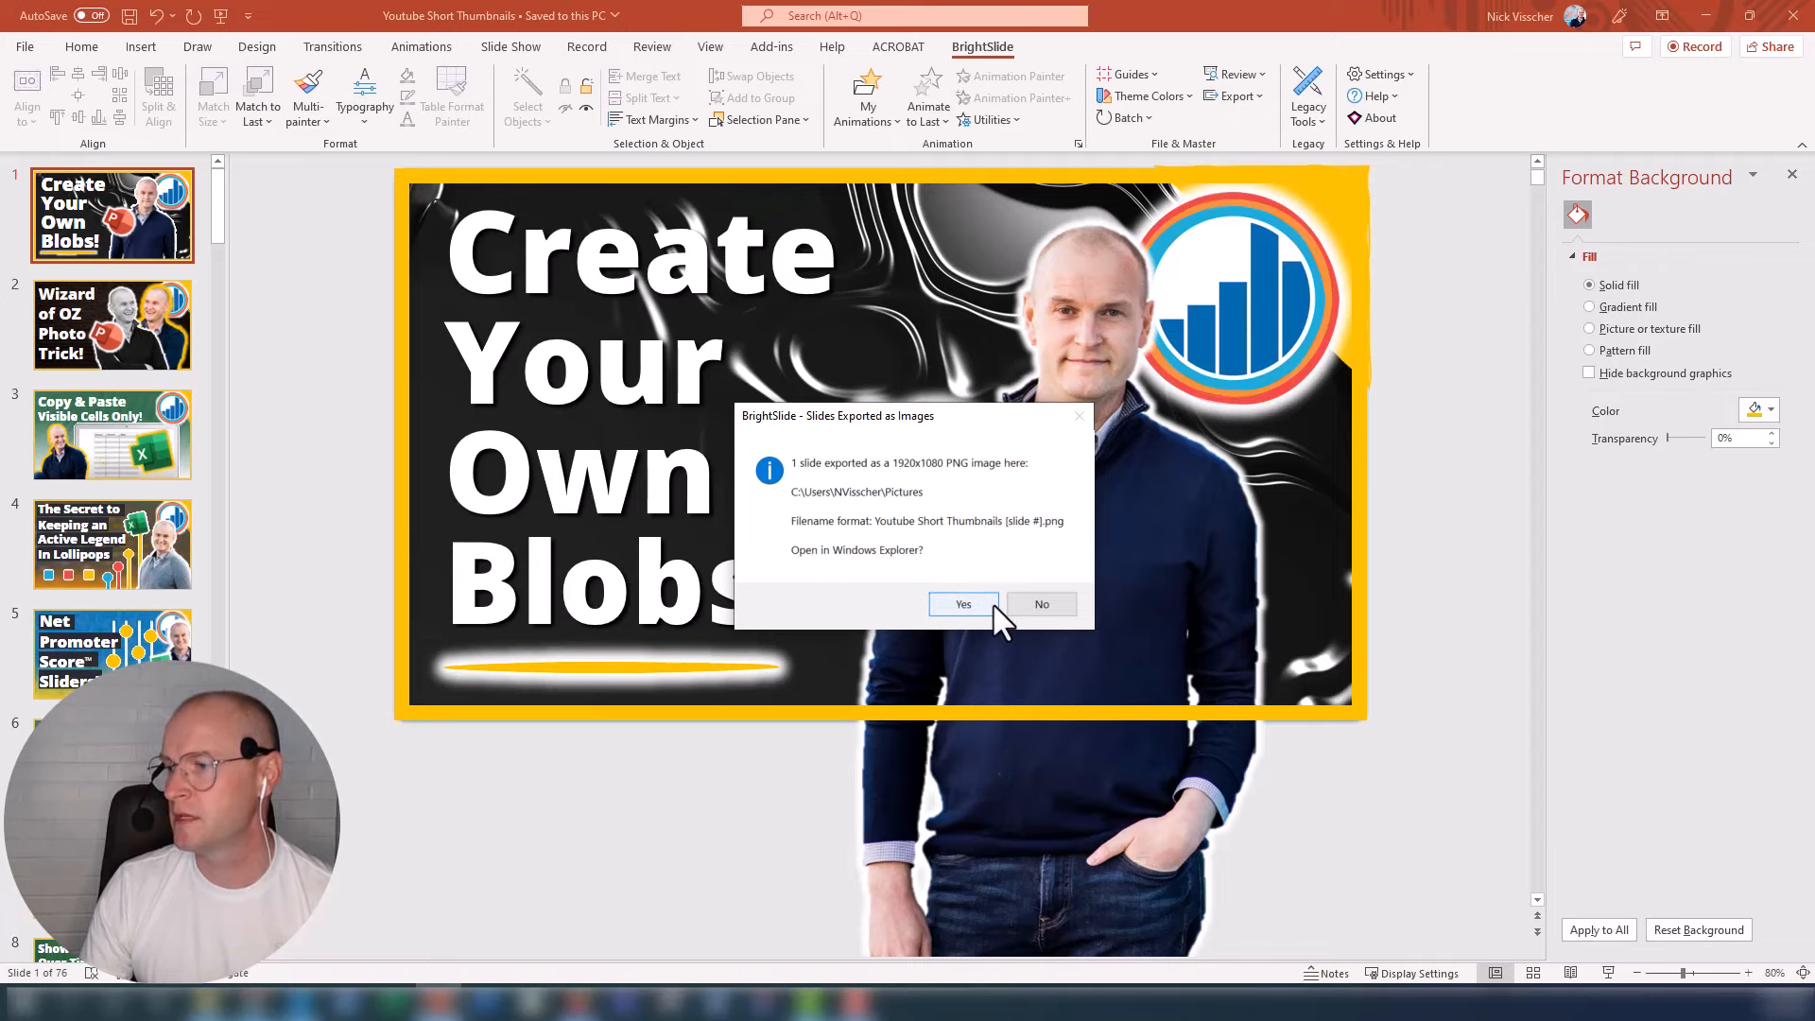
pyautogui.click(964, 604)
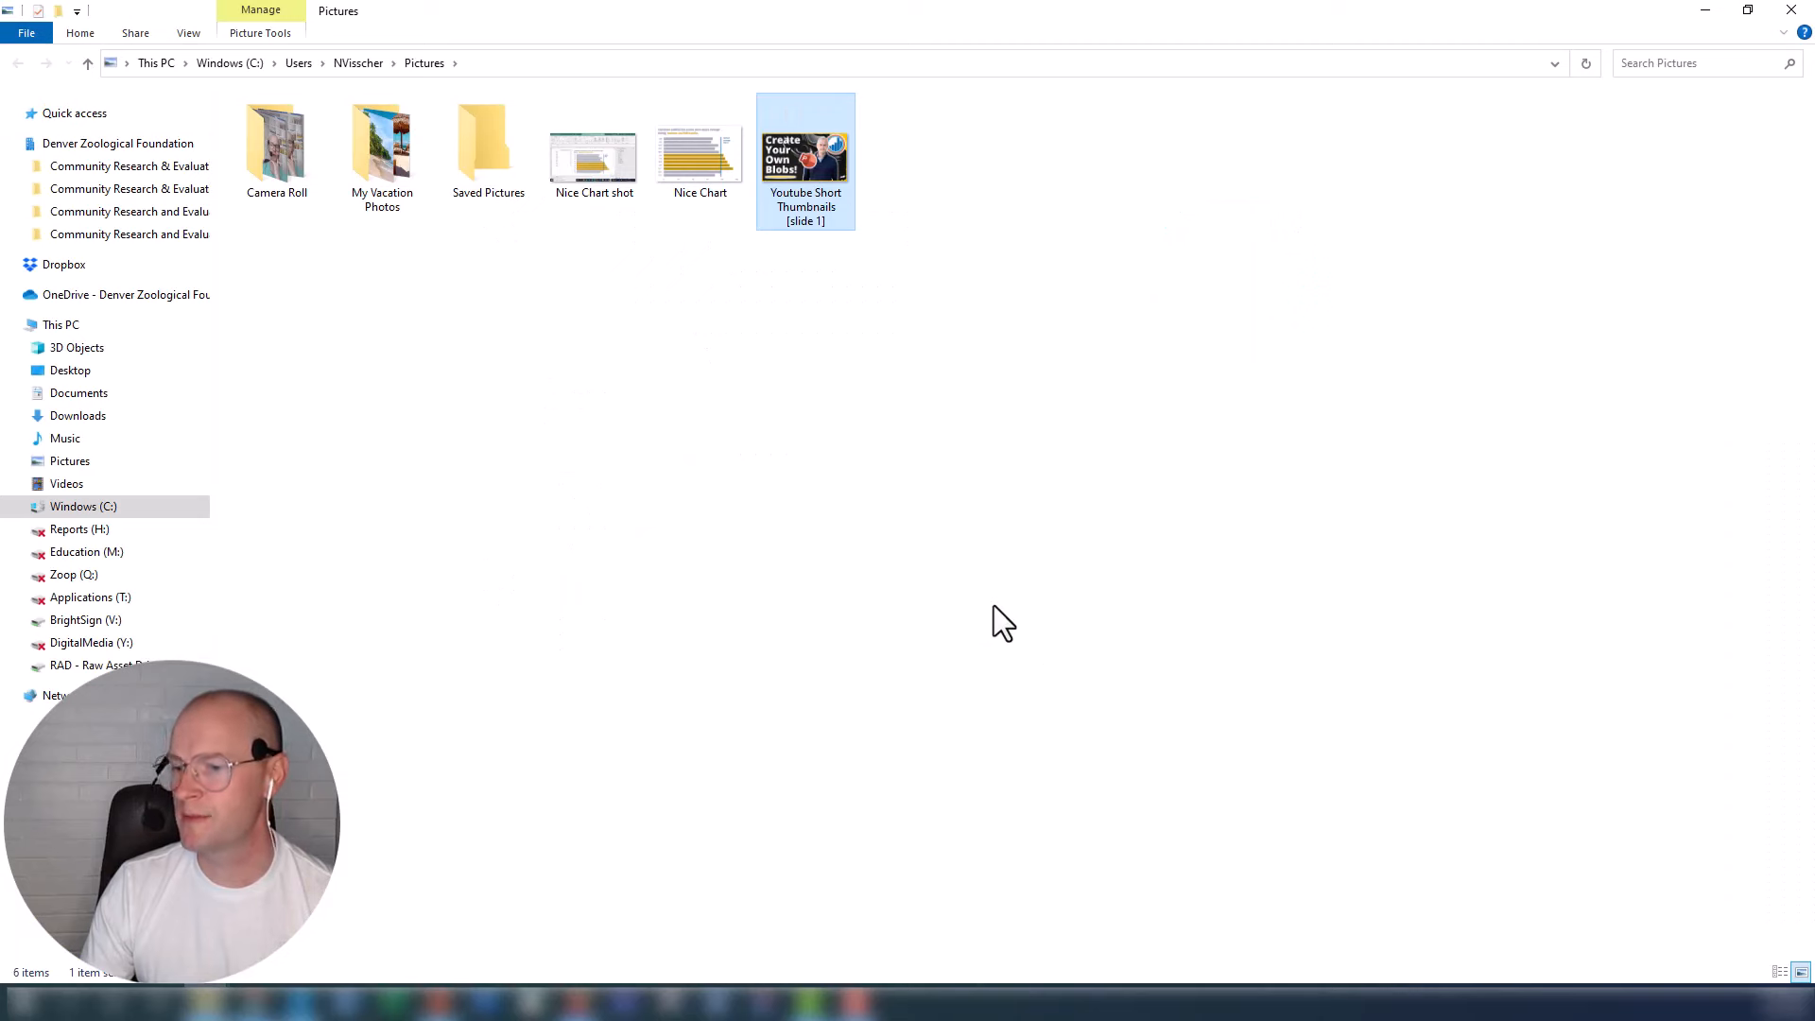
pyautogui.click(320, 1000)
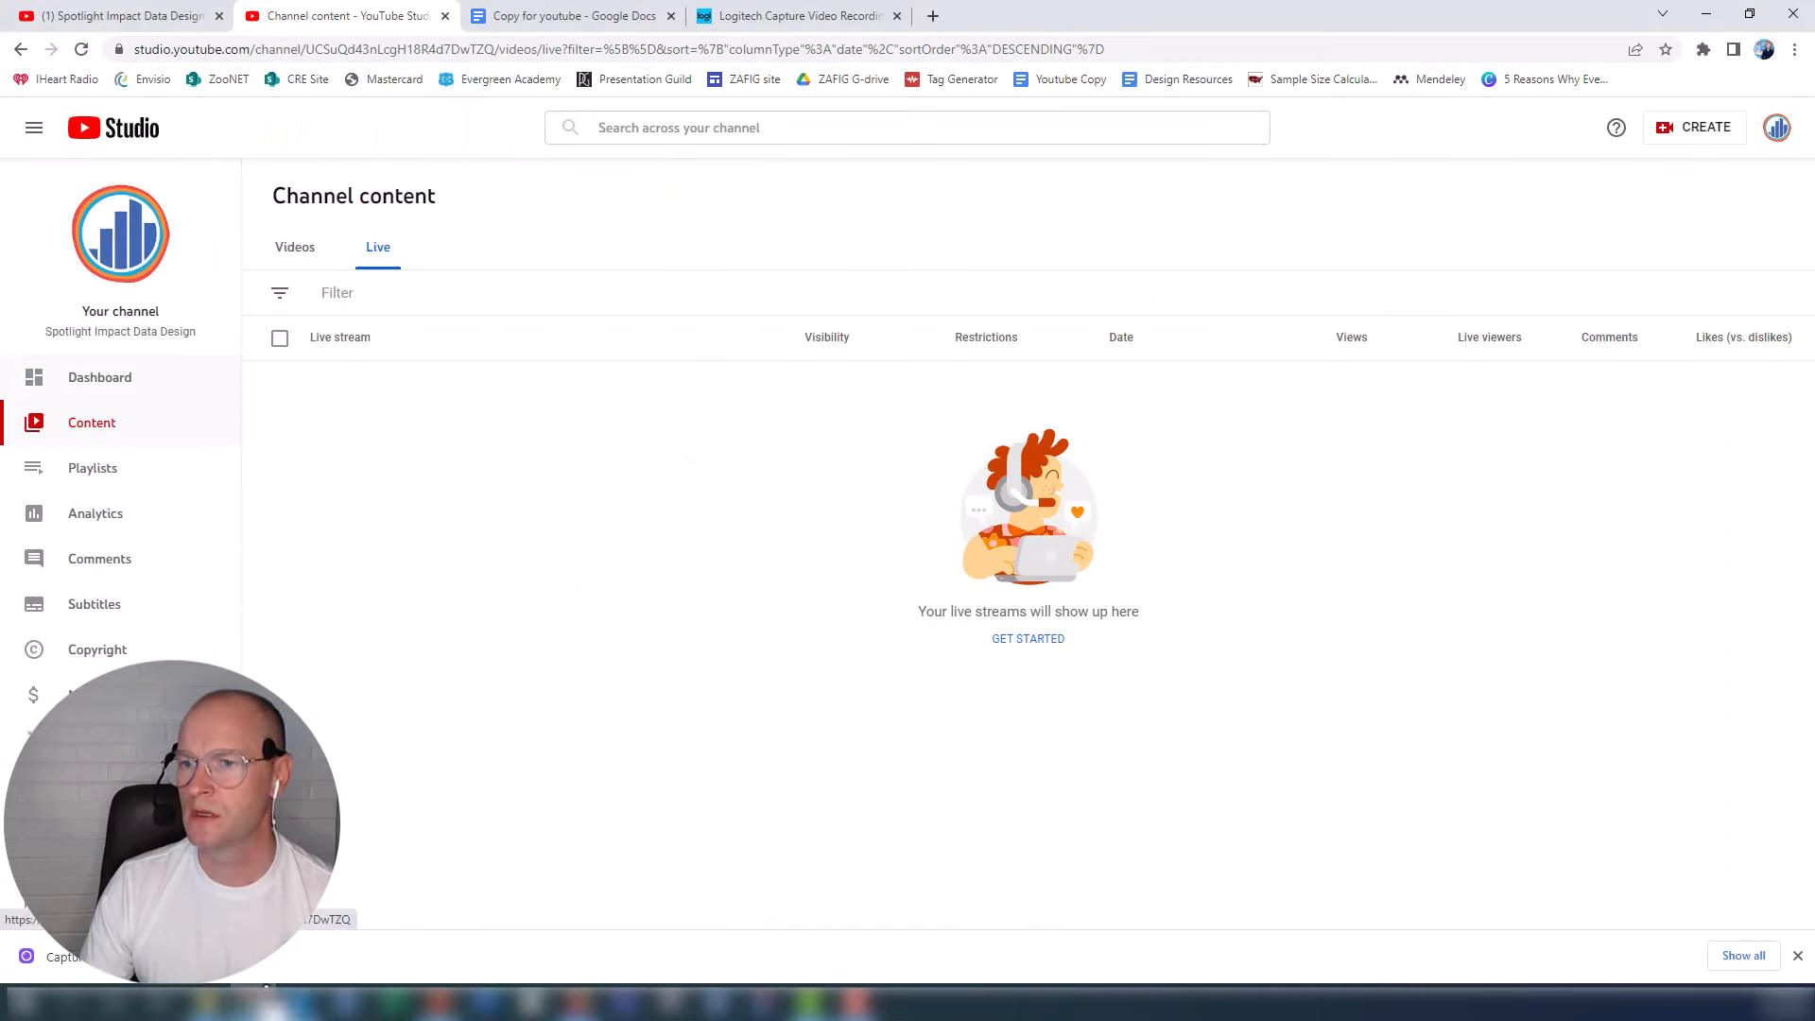
# Step: Page through the Videos list and open Details for 'Create your own blob shapes in PowerPoint!'
pyautogui.click(294, 246)
pyautogui.scroll(-3, 644, 628)
pyautogui.scroll(-5, 645, 628)
pyautogui.scroll(-5, 643, 628)
pyautogui.scroll(-3, 644, 628)
pyautogui.click(1759, 827)
pyautogui.scroll(-3, 745, 551)
pyautogui.scroll(-4, 744, 552)
pyautogui.scroll(-4, 745, 552)
pyautogui.scroll(-3, 744, 550)
pyautogui.scroll(-3, 744, 551)
pyautogui.scroll(-5, 744, 550)
pyautogui.scroll(-5, 745, 551)
pyautogui.scroll(-3, 745, 550)
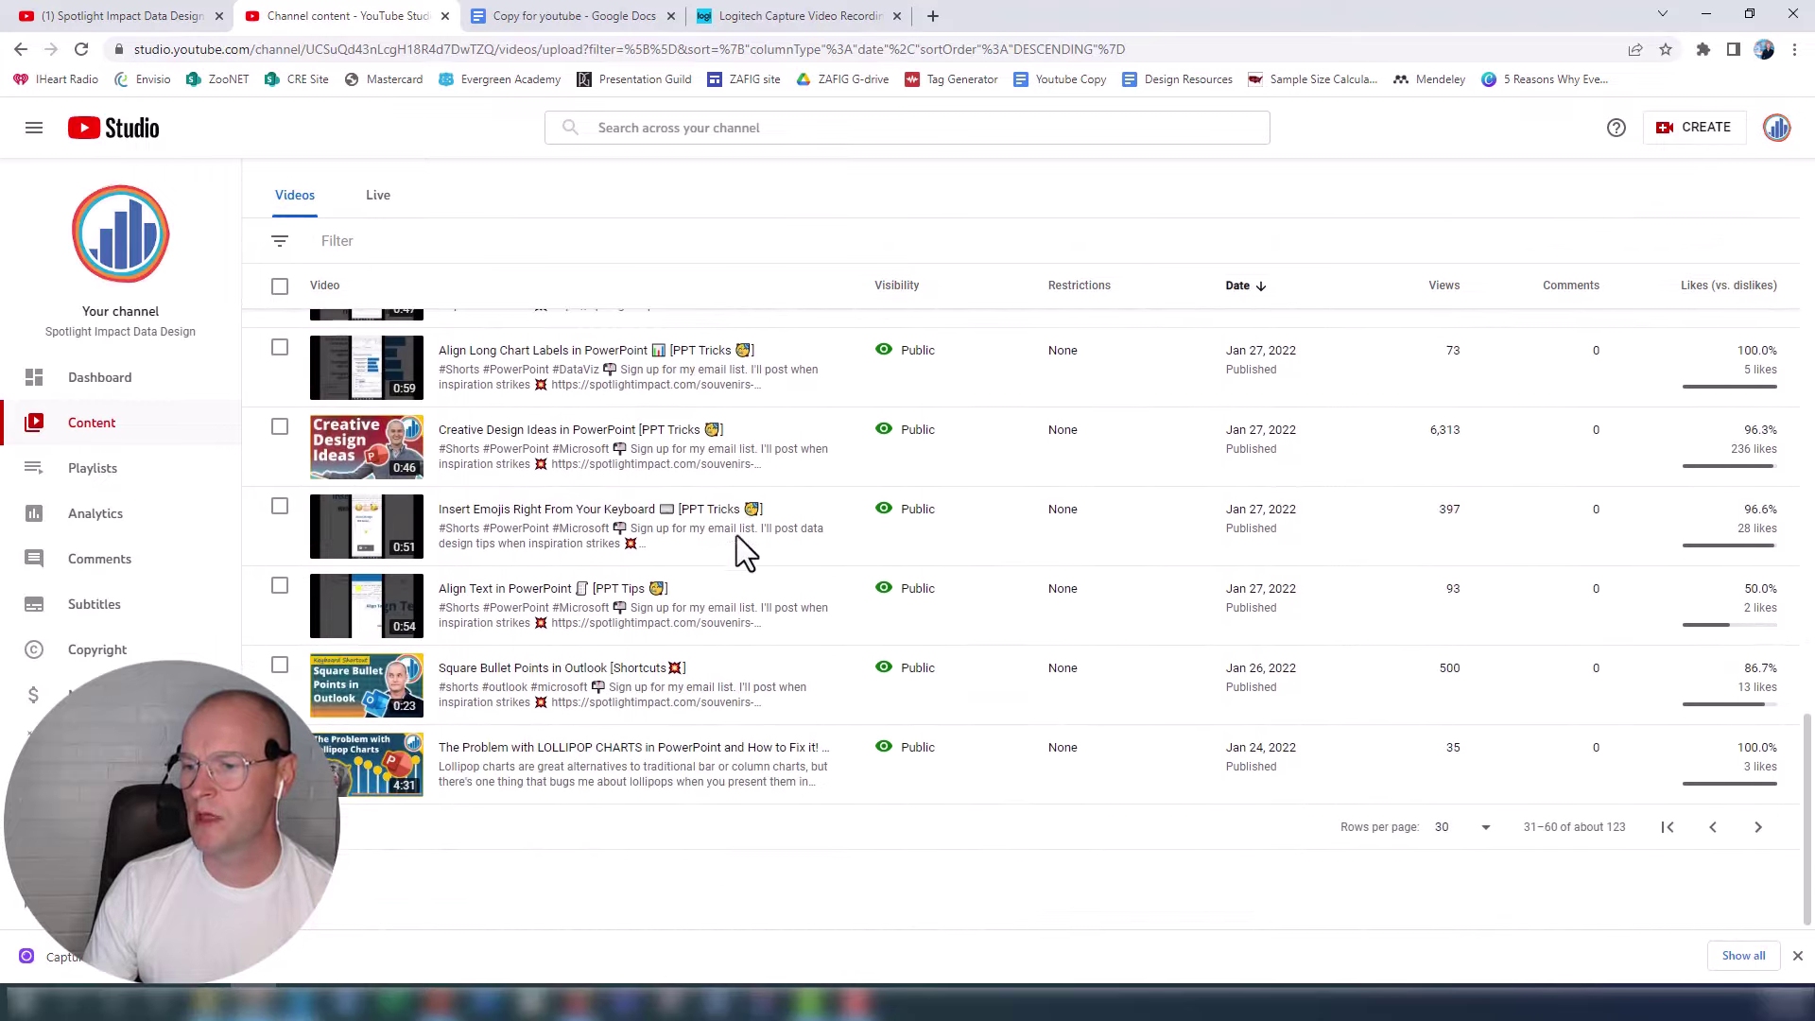
pyautogui.click(1758, 826)
pyautogui.scroll(-1, 653, 547)
pyautogui.scroll(-2, 652, 547)
pyautogui.scroll(-2, 652, 547)
pyautogui.scroll(-2, 653, 547)
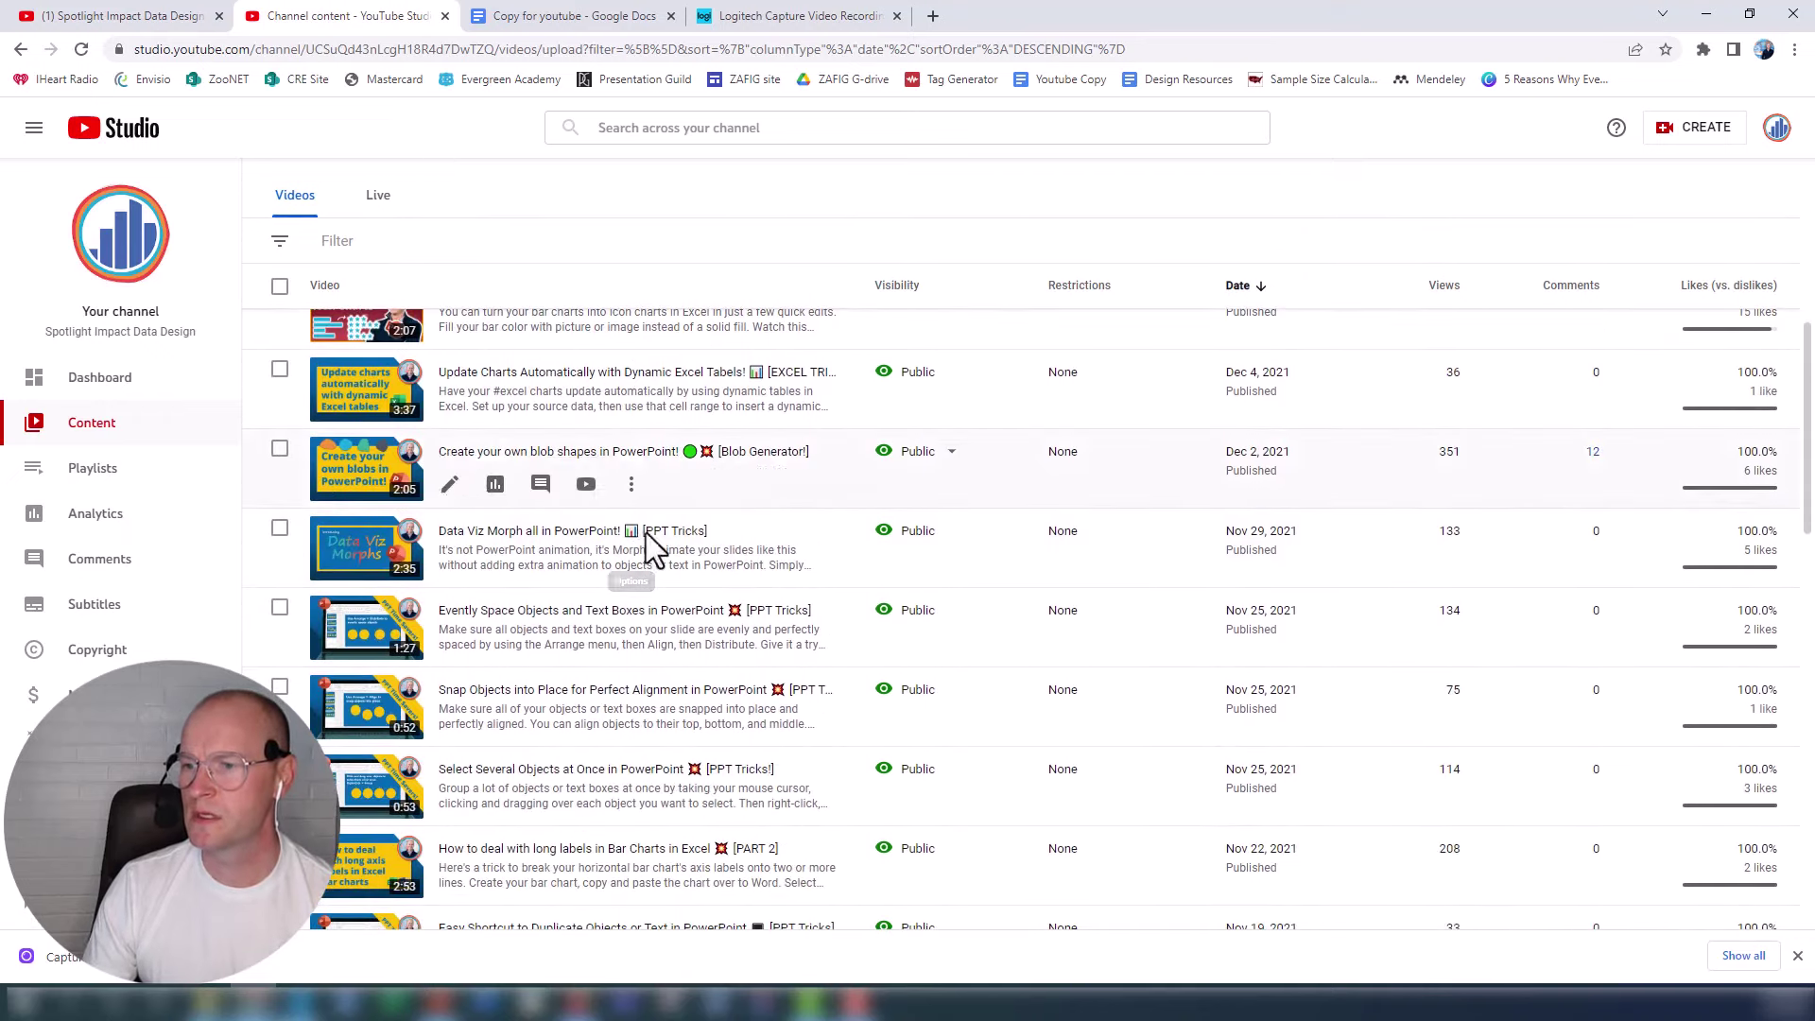
pyautogui.click(450, 486)
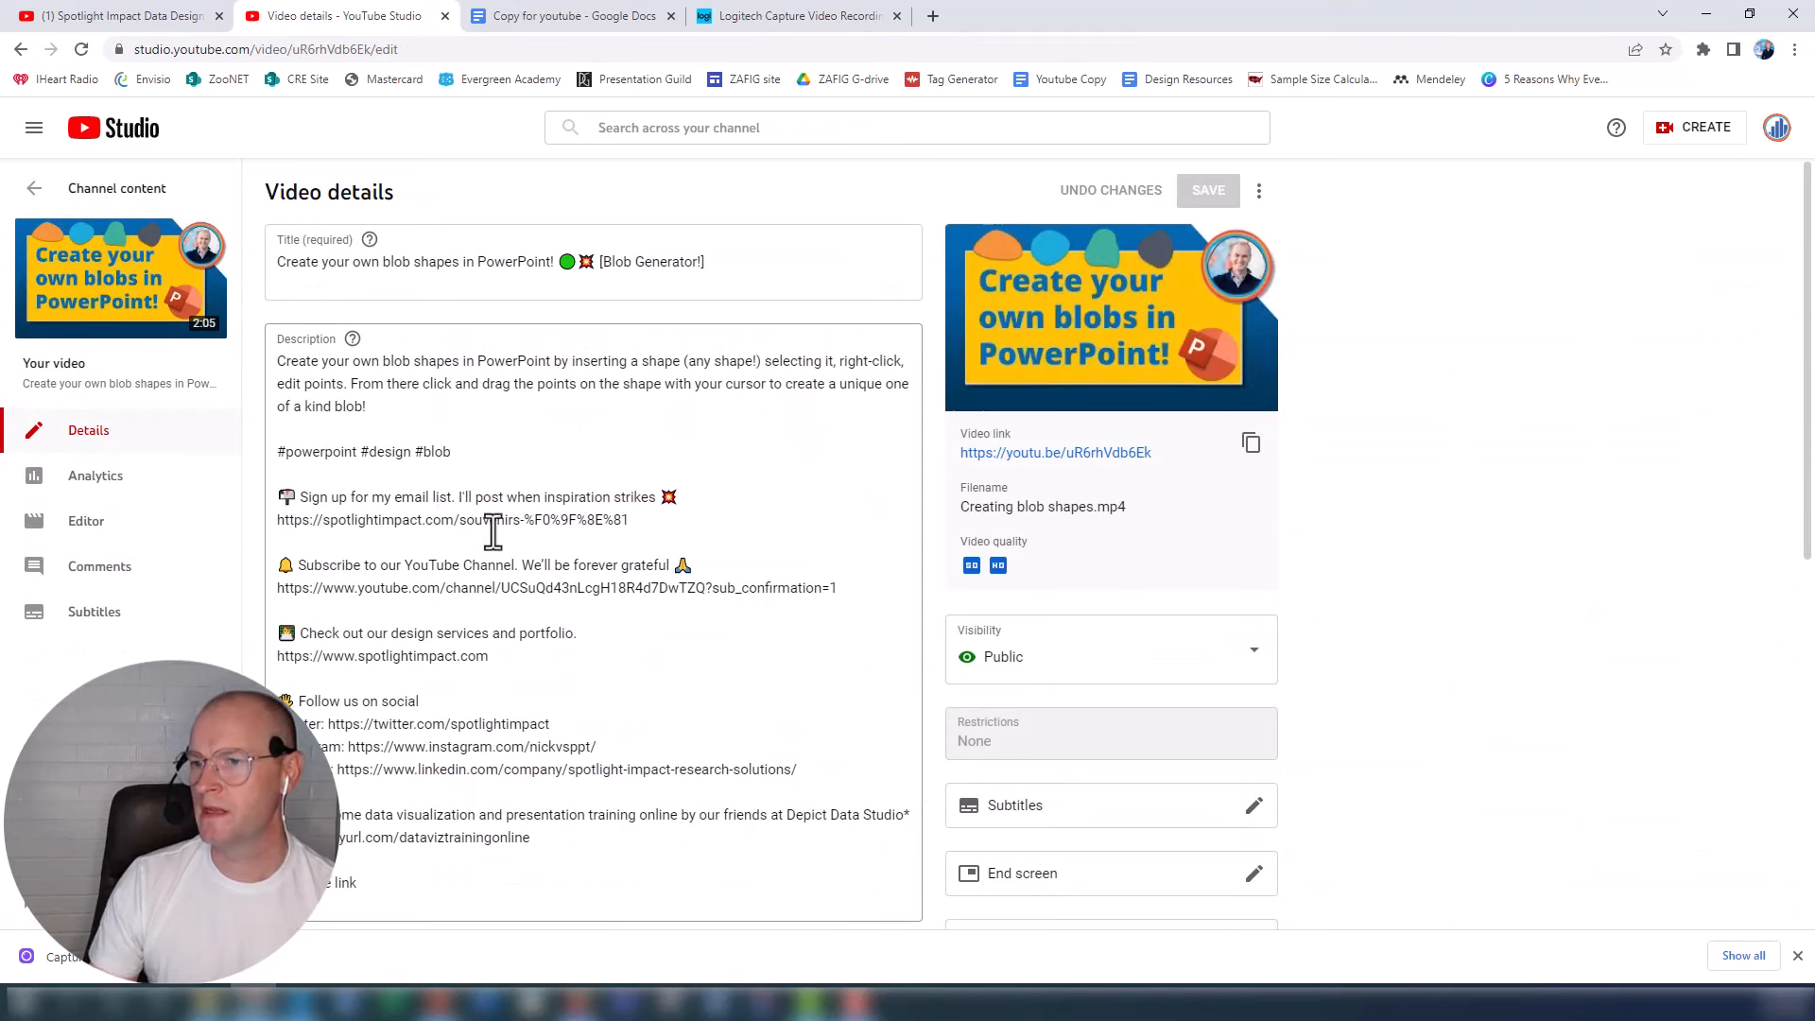
pyautogui.scroll(-5, 525, 569)
pyautogui.scroll(-3, 537, 572)
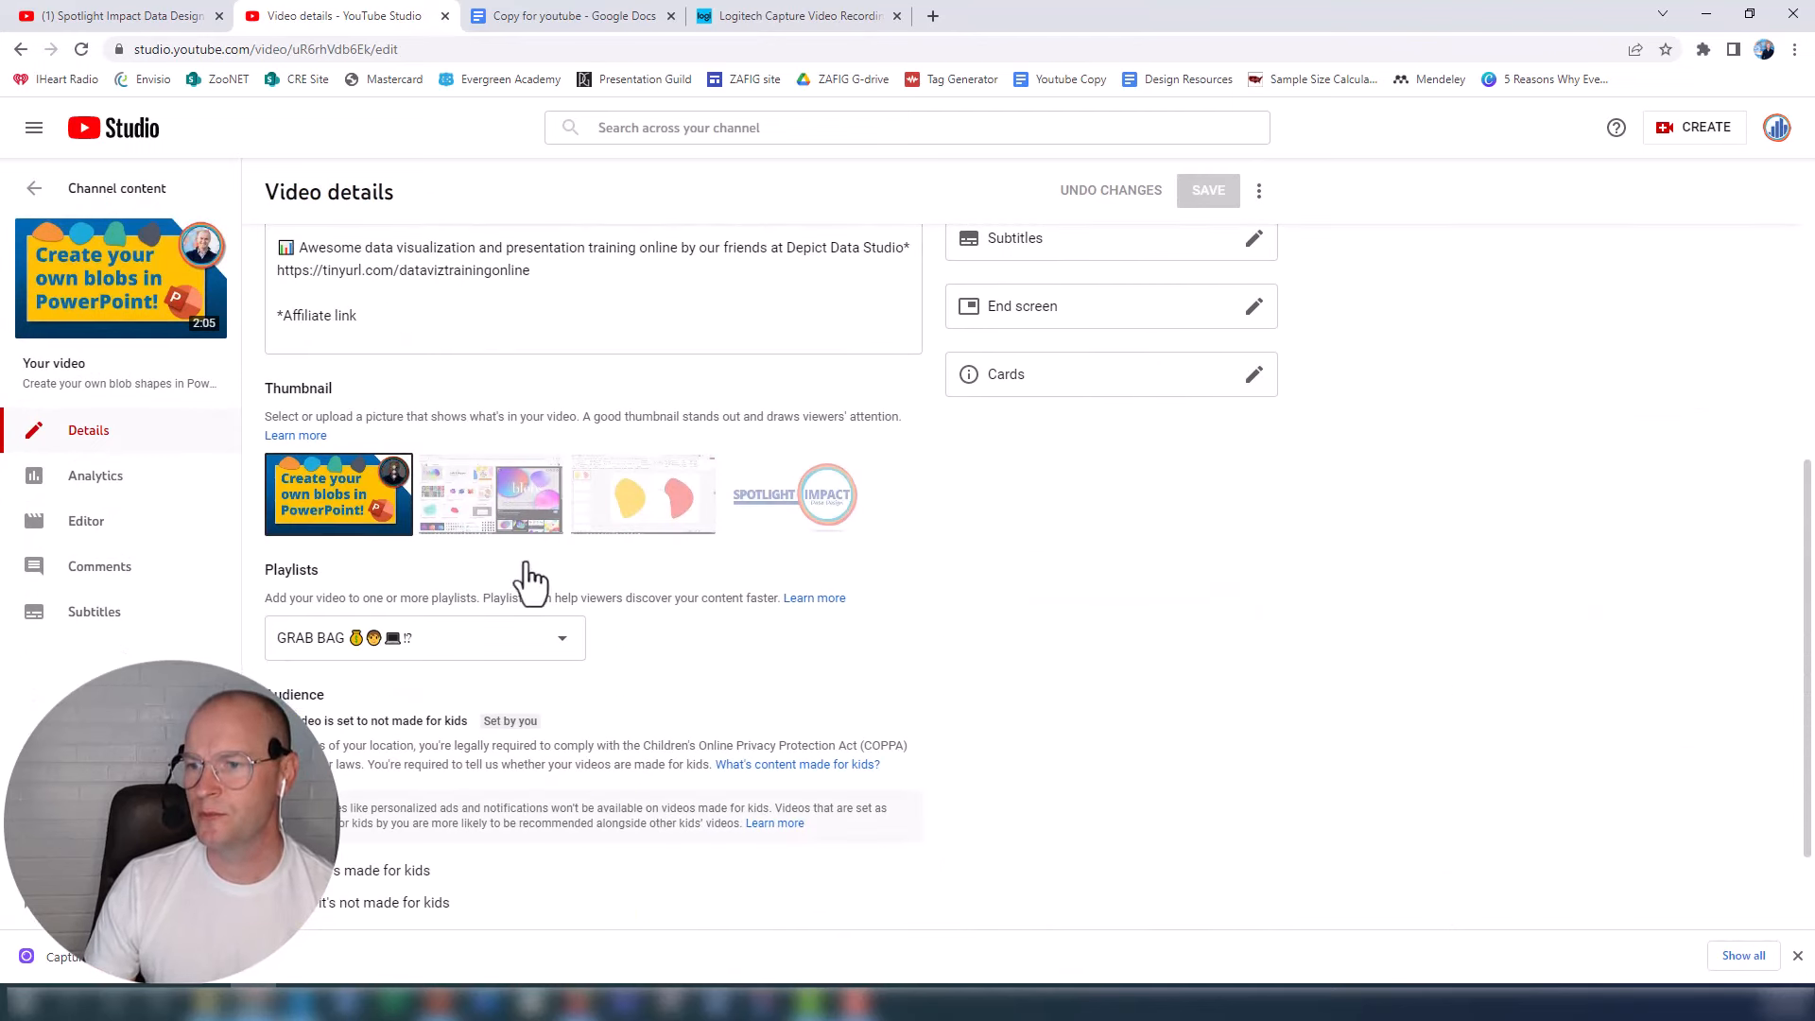
pyautogui.moveTo(337, 495)
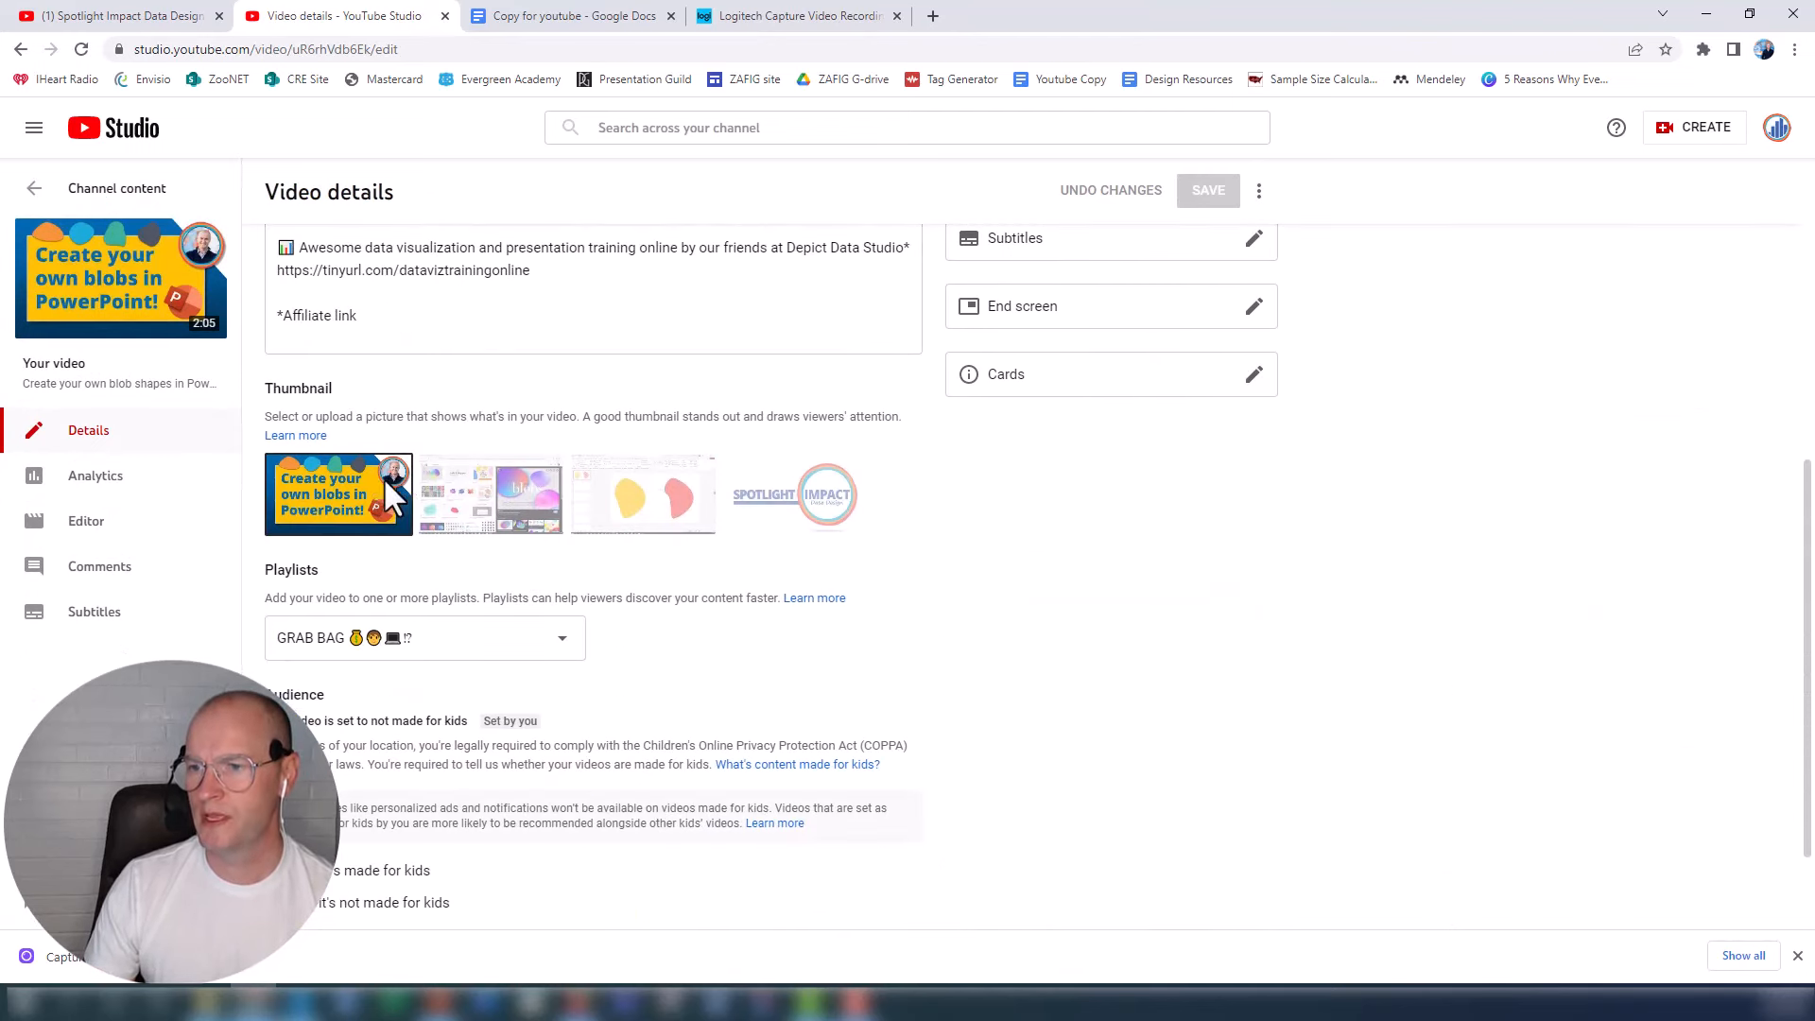
# Step: Choose Change from the thumbnail's menu and browse to the Pictures folder for the new PNG
pyautogui.click(396, 472)
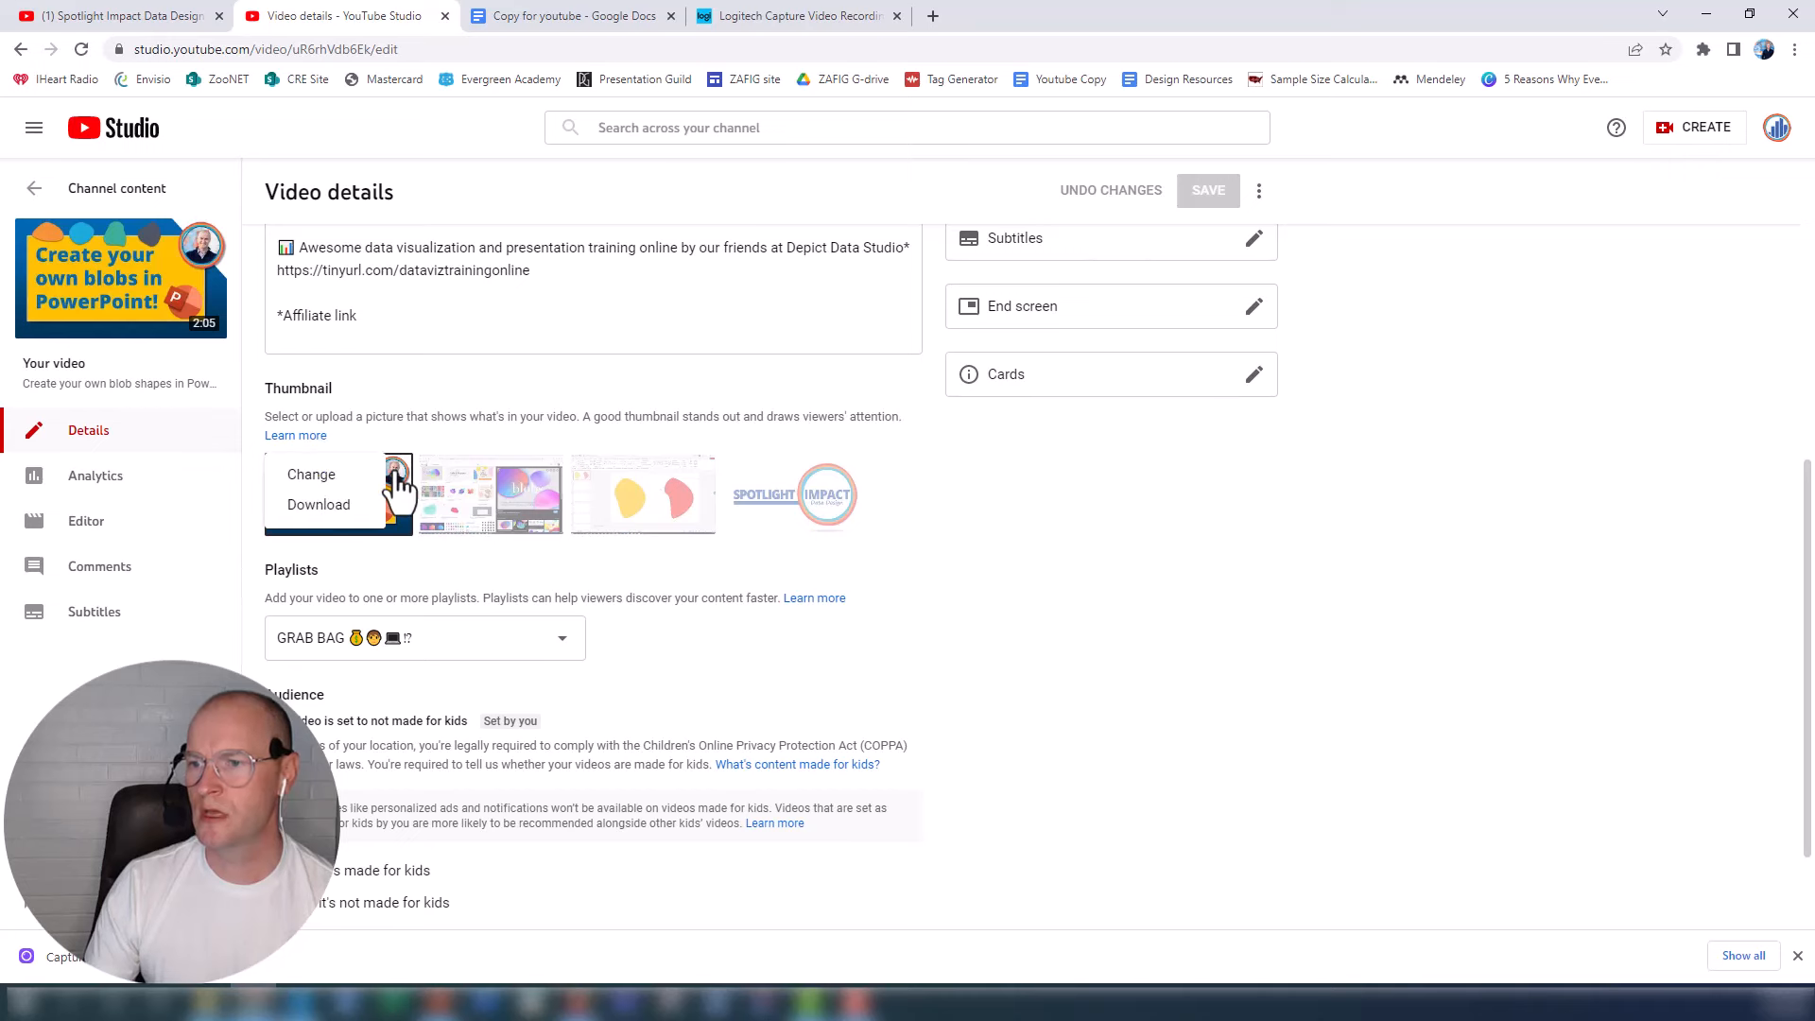
pyautogui.click(315, 474)
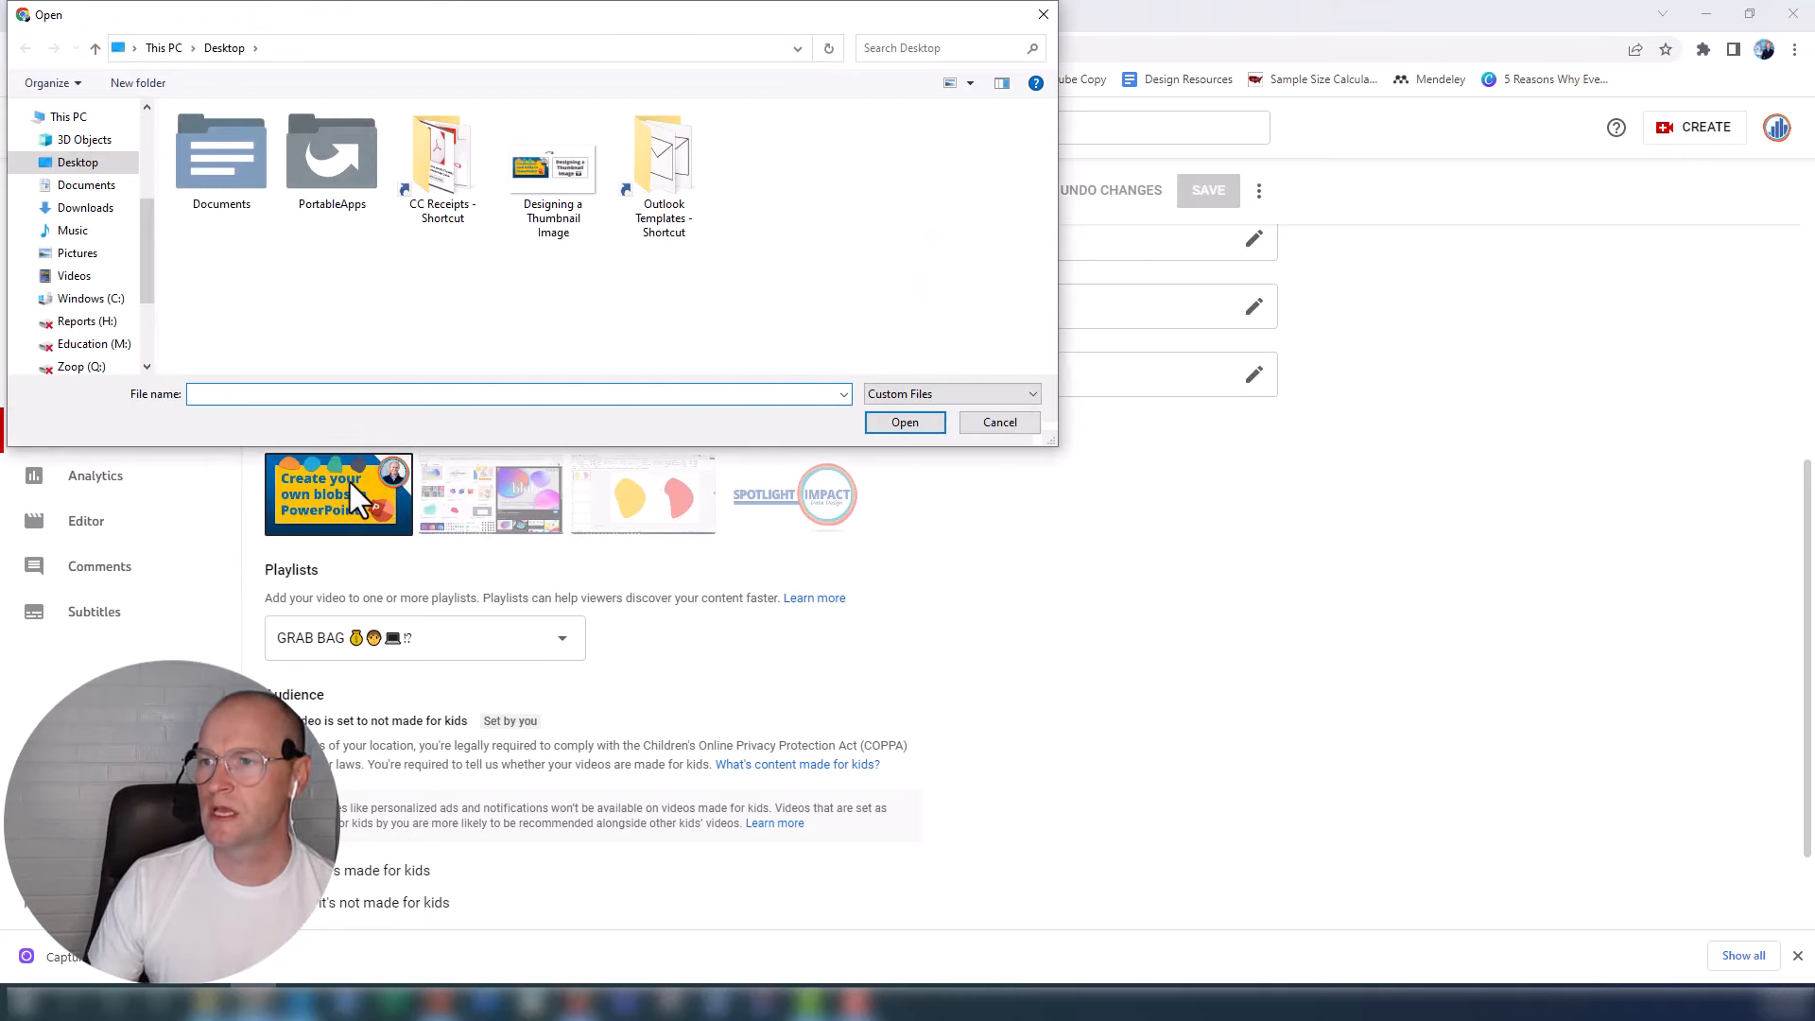
pyautogui.click(76, 253)
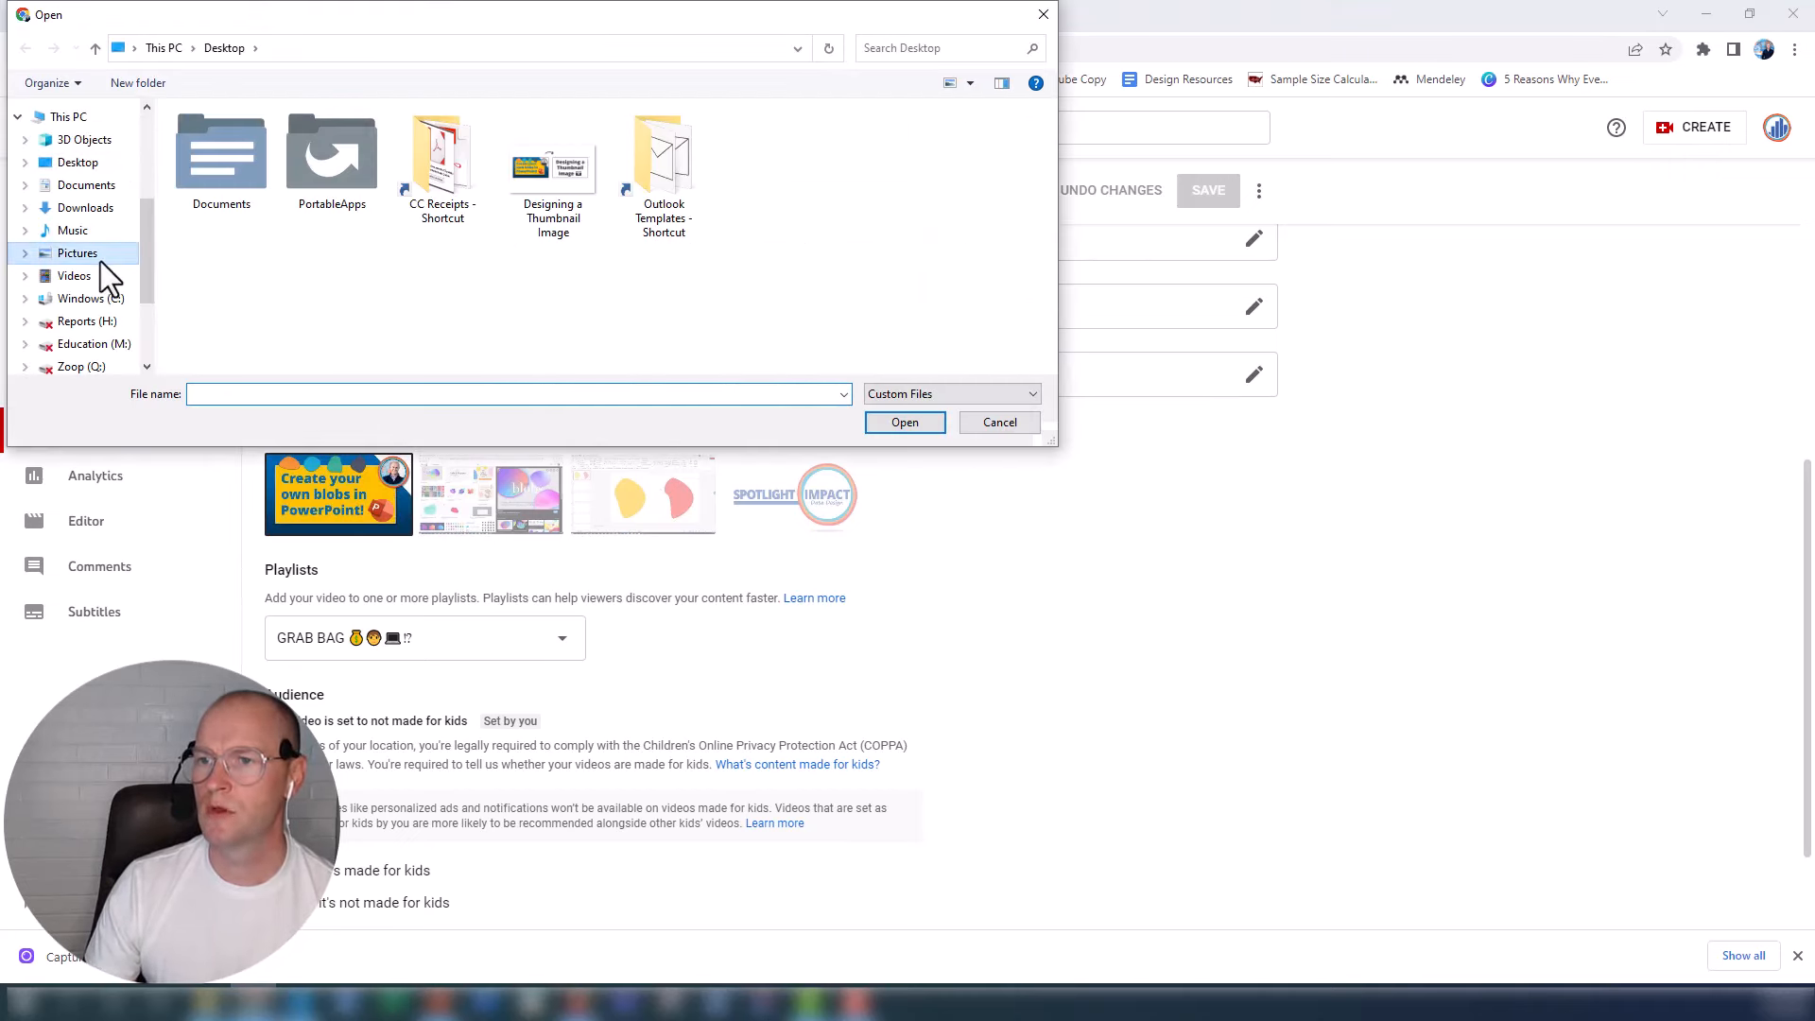
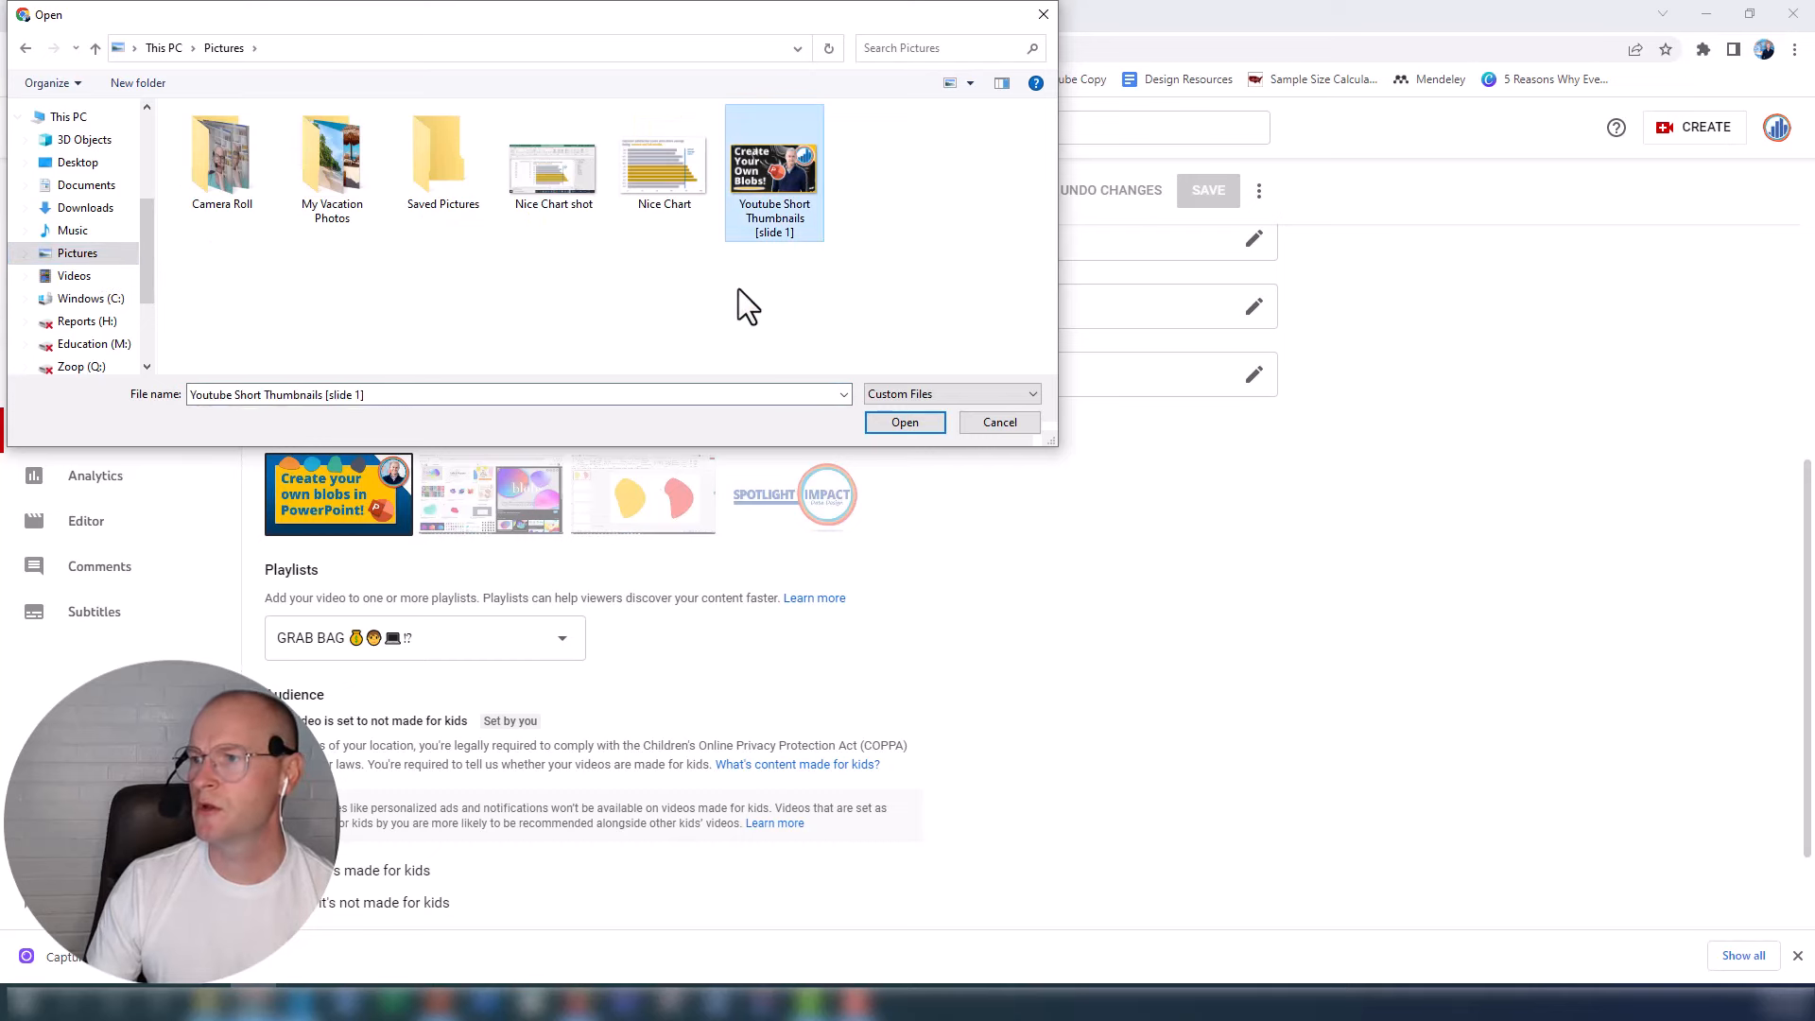
# Step: Upload 'Youtube Short Thumbnails [slide 1]' as the video's thumbnail and save the change
pyautogui.click(905, 421)
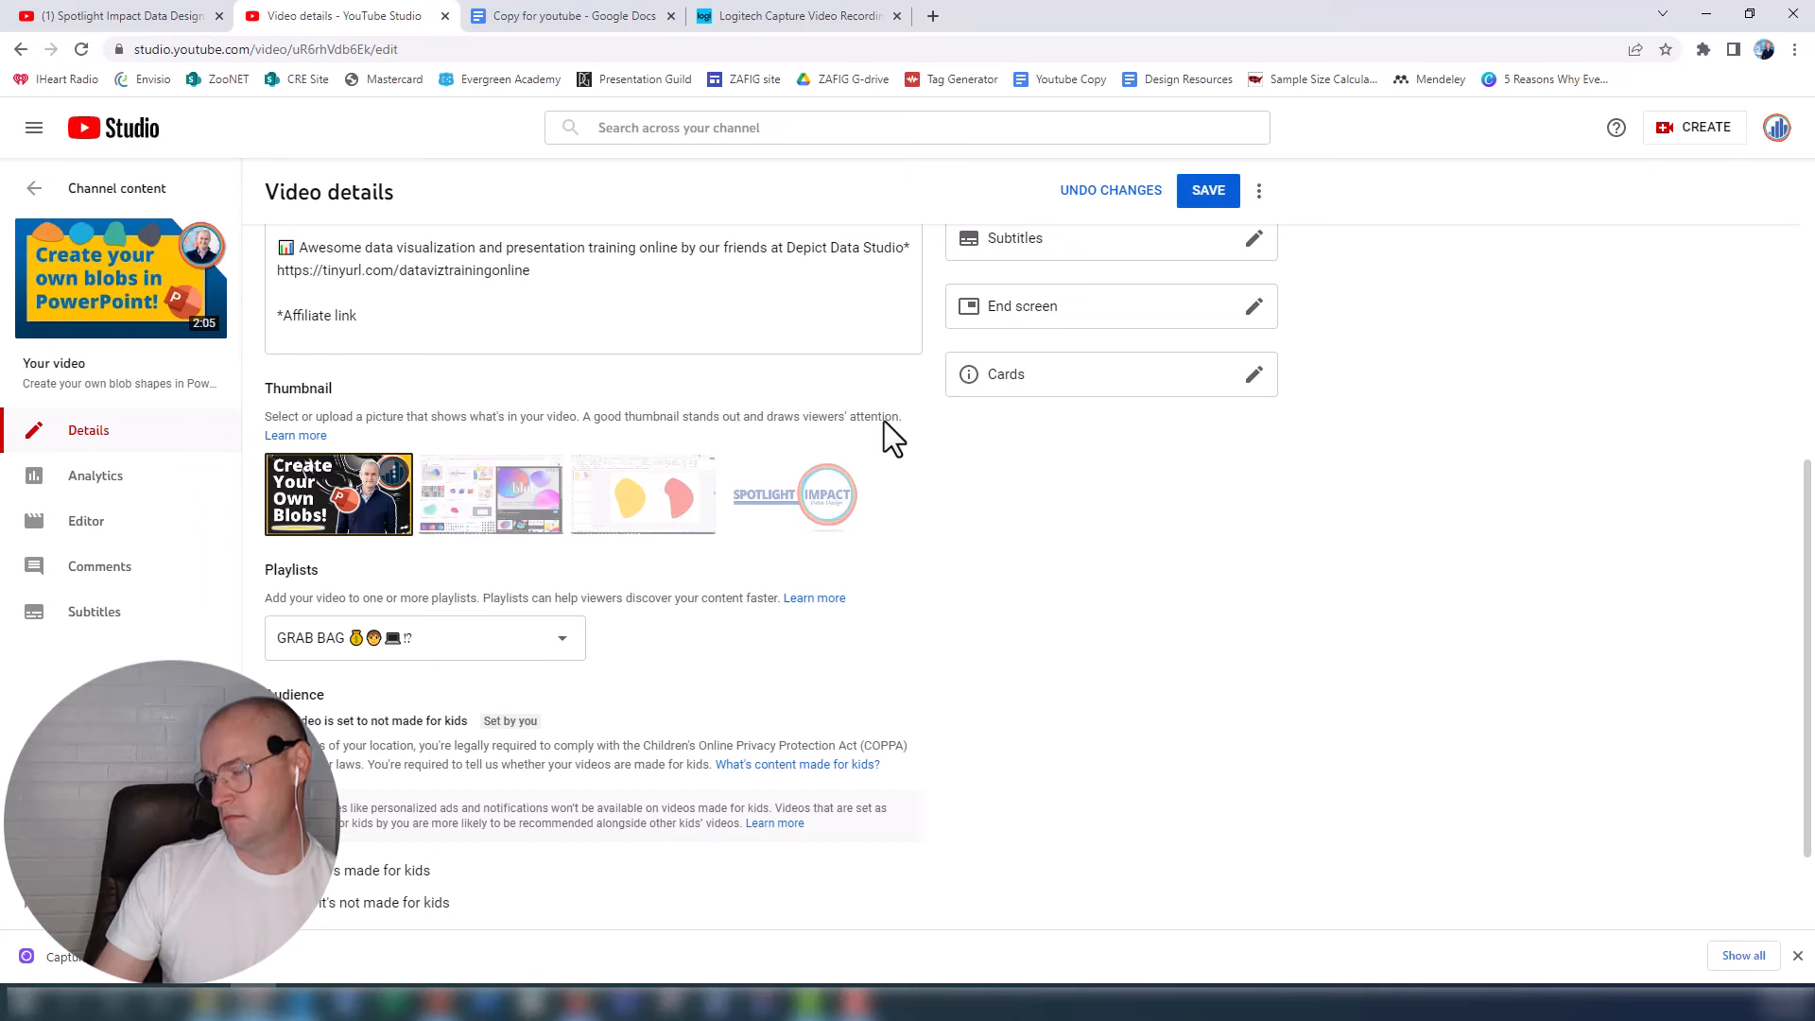
pyautogui.click(1208, 188)
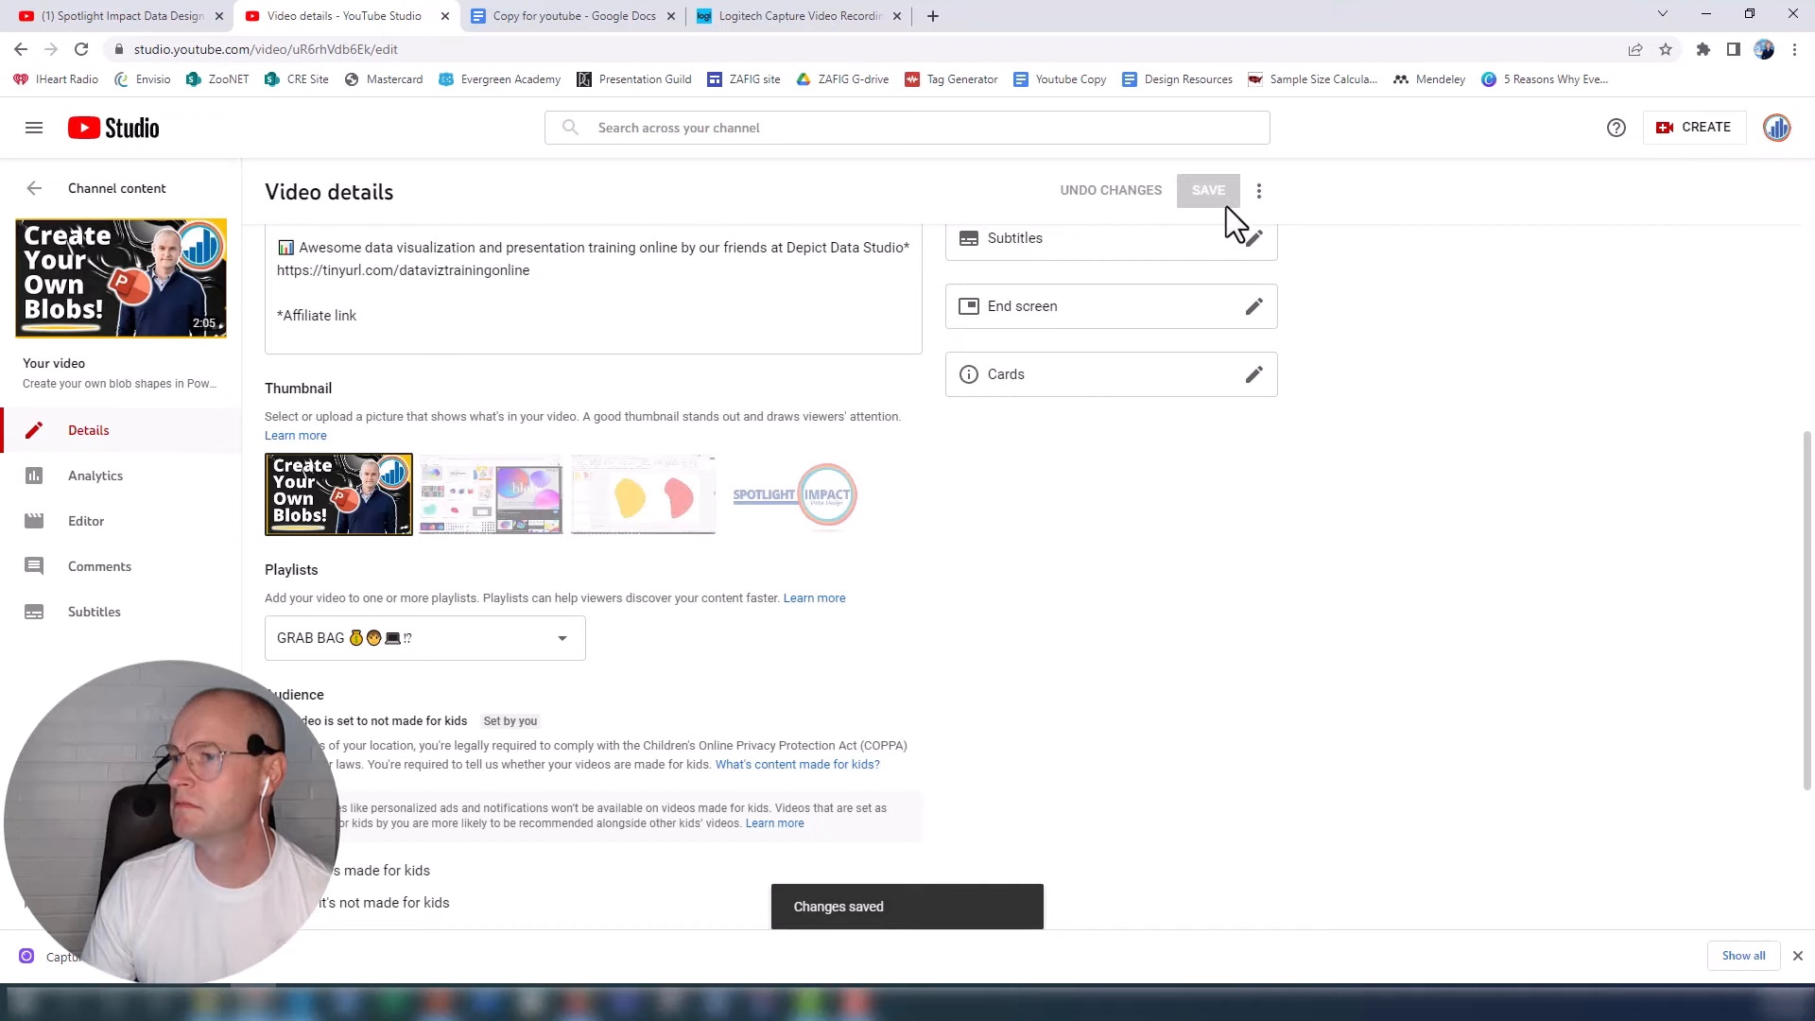
# Step: Return to Channel content to see the new thumbnail, then switch to the PowerPoint deck
pyautogui.click(34, 188)
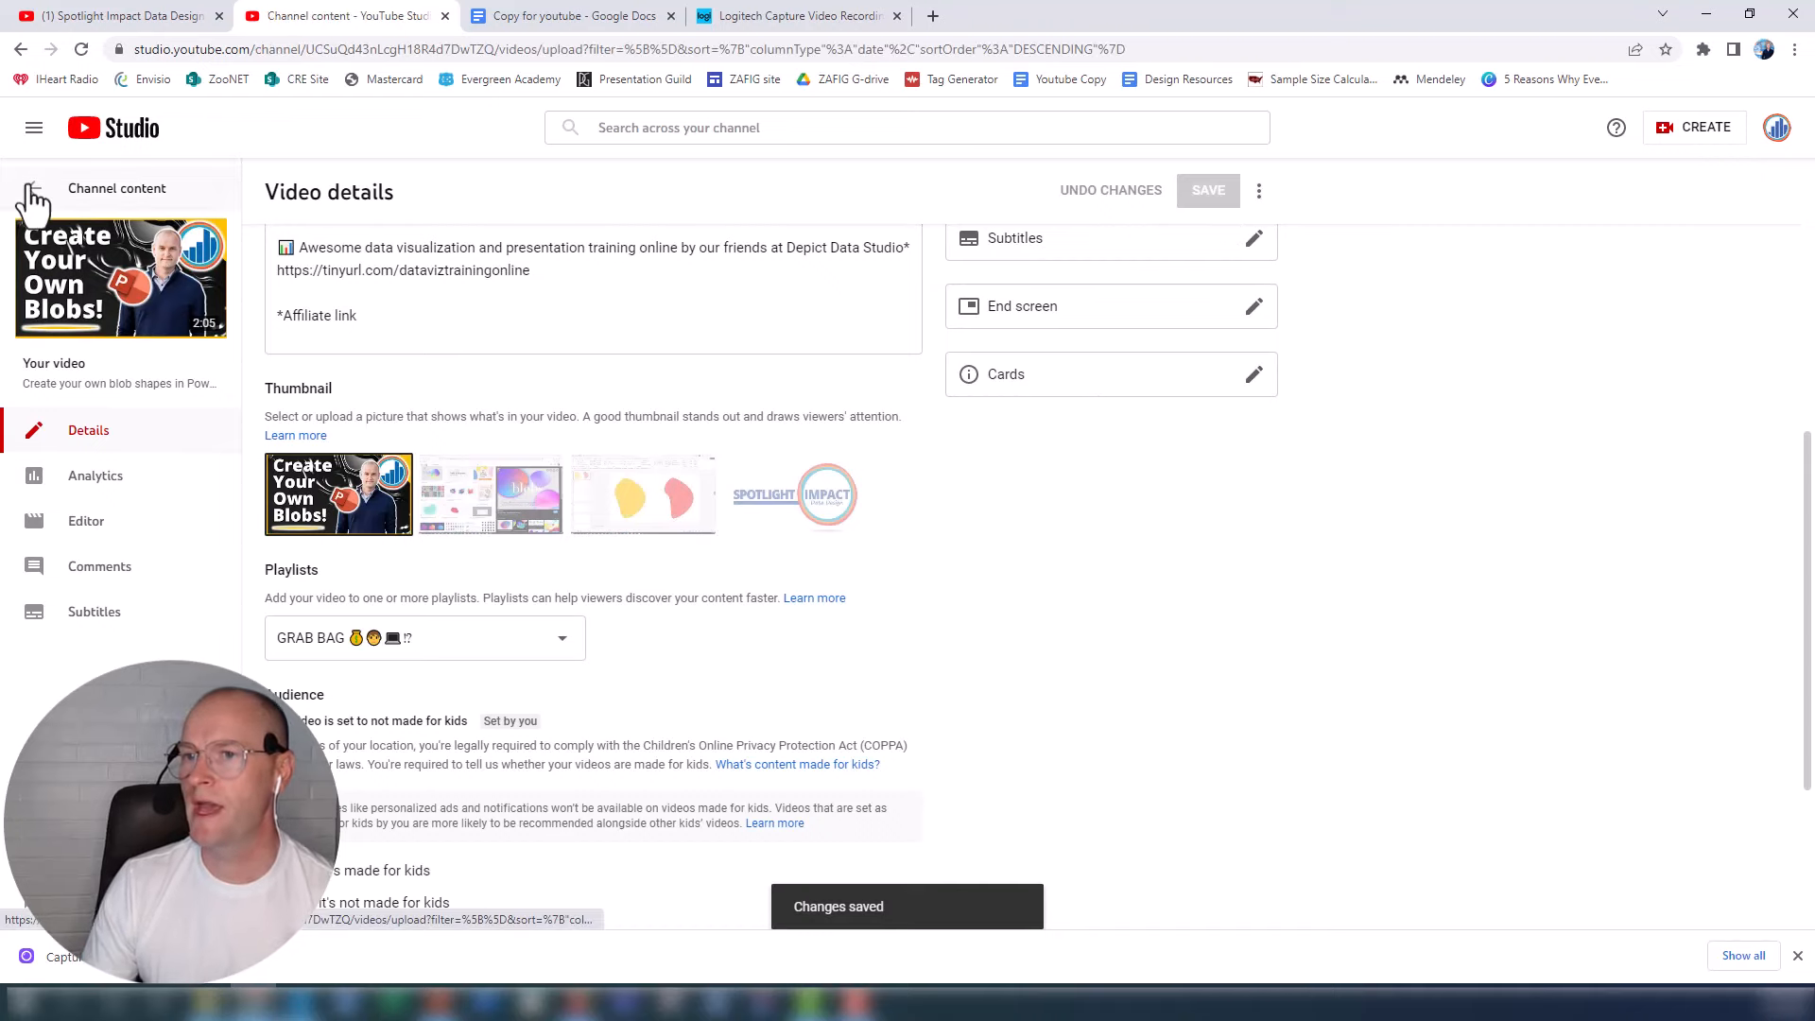
pyautogui.scroll(-1, 522, 597)
pyautogui.scroll(-2, 521, 596)
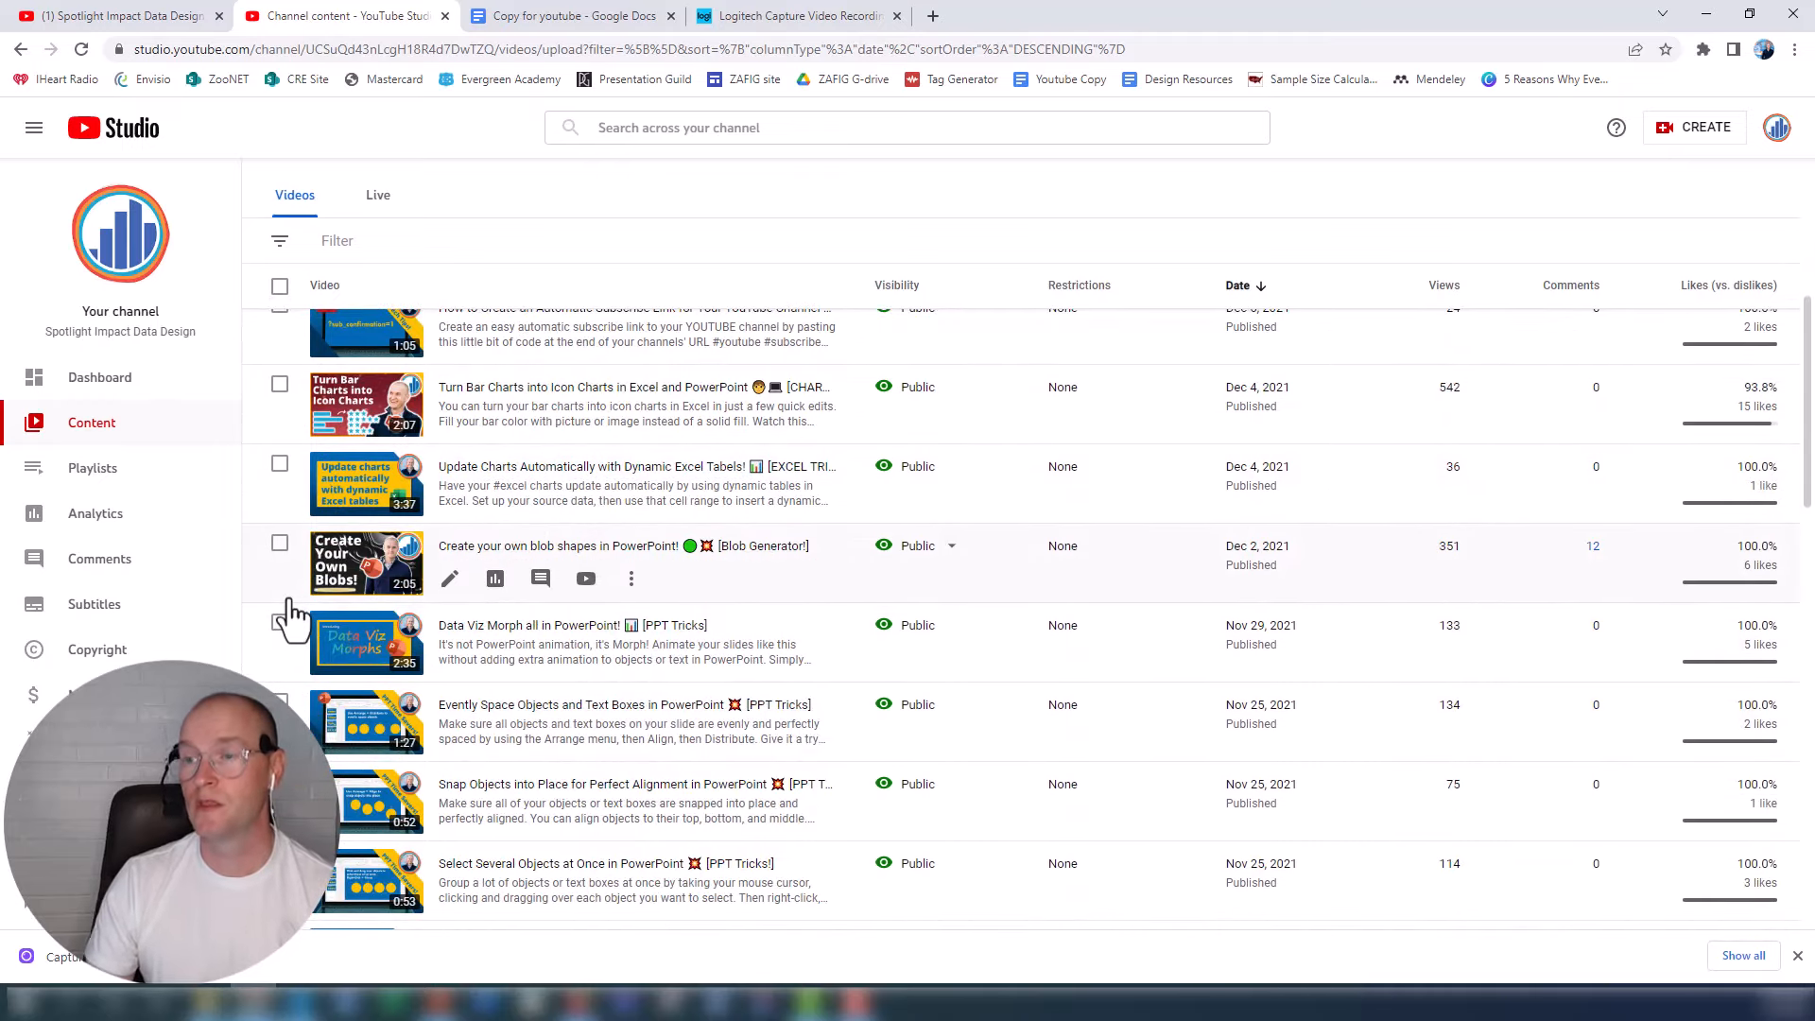
pyautogui.click(426, 1001)
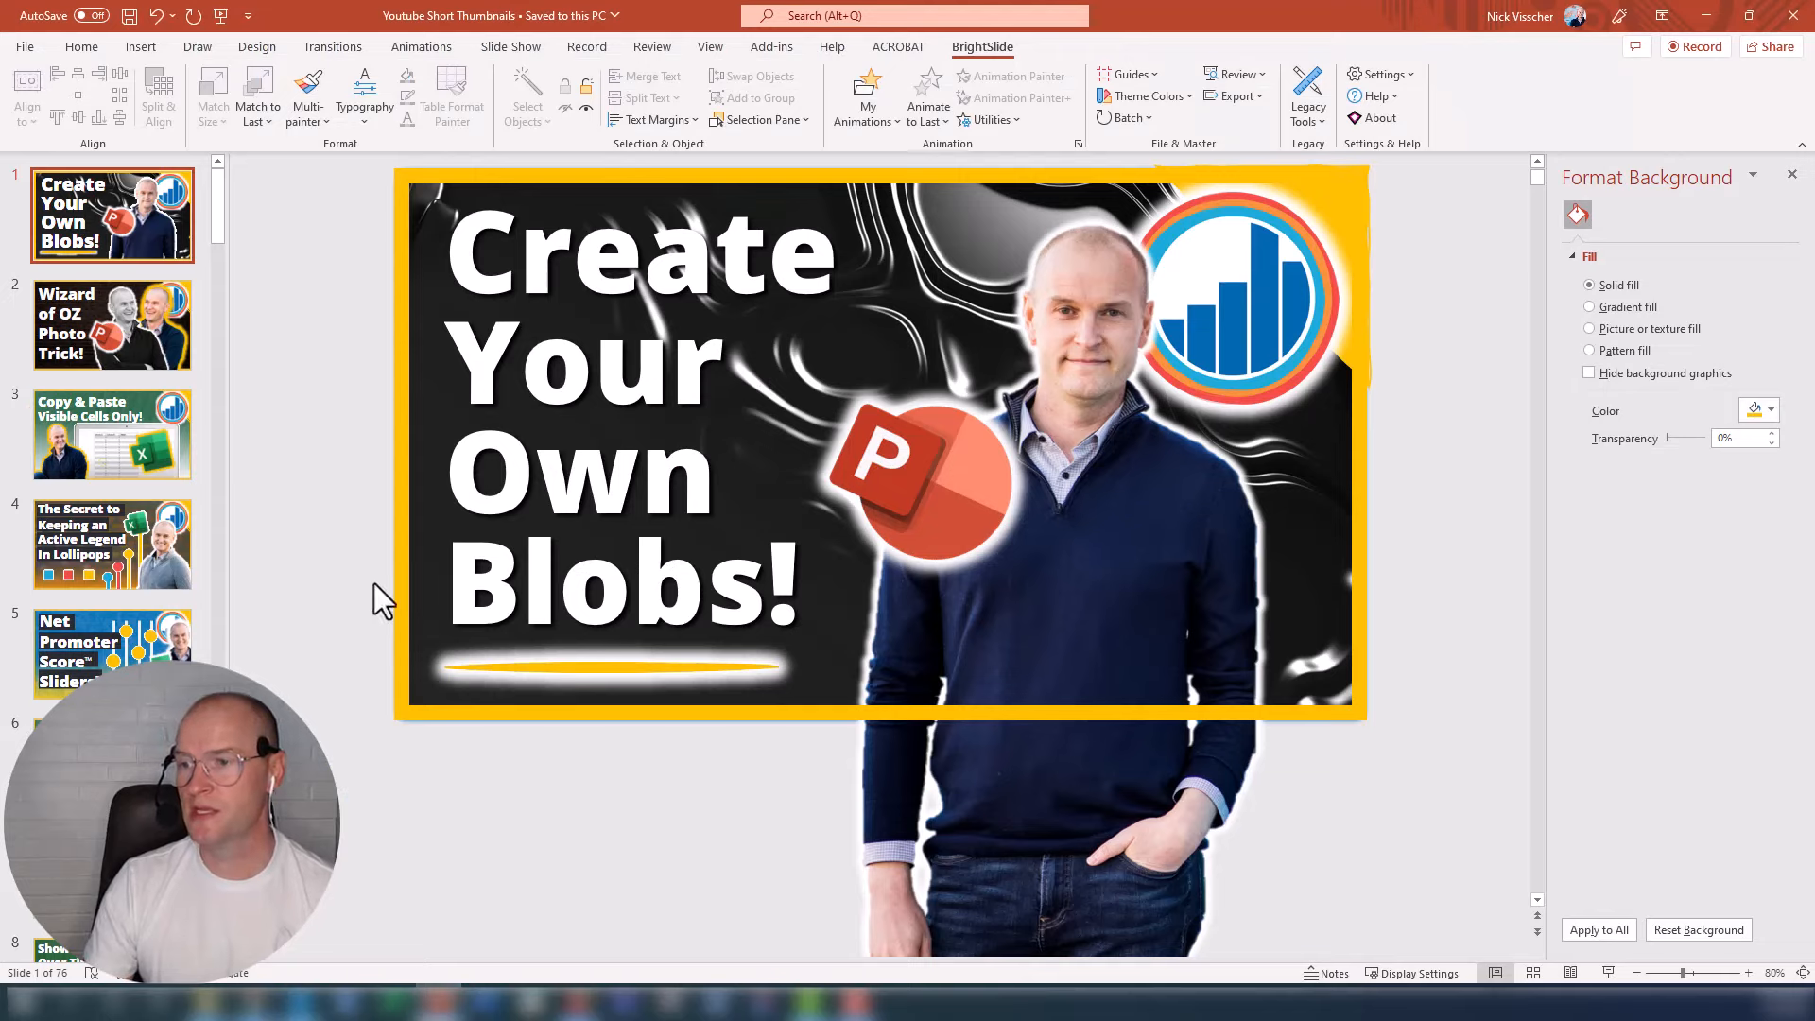